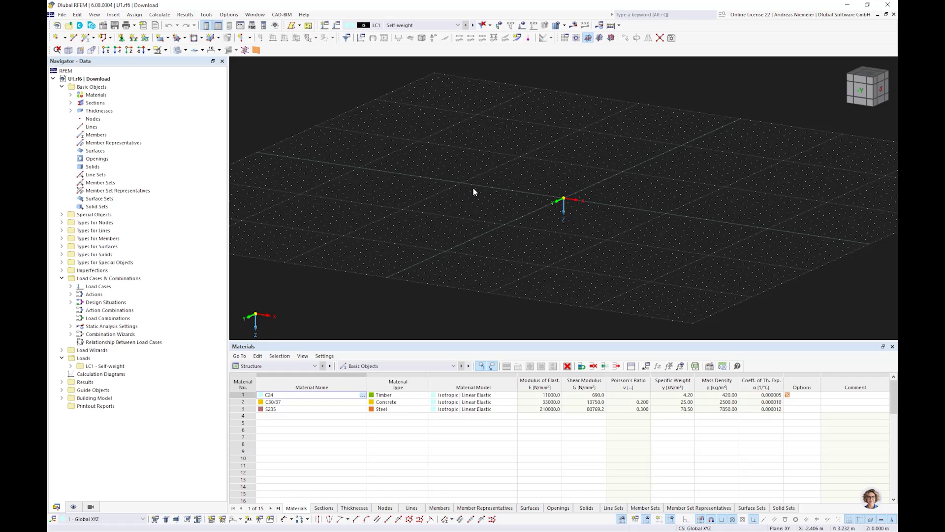
# Step: Collapse the Basic Objects and Load Cases & Combinations branches of the navigator and expand Building Model and Guide Objects
pyautogui.click(60, 87)
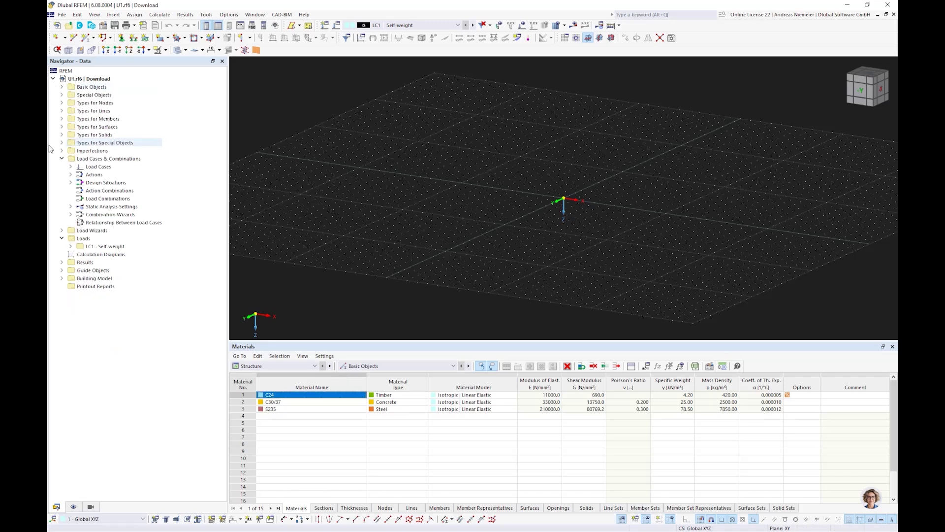
pyautogui.click(62, 158)
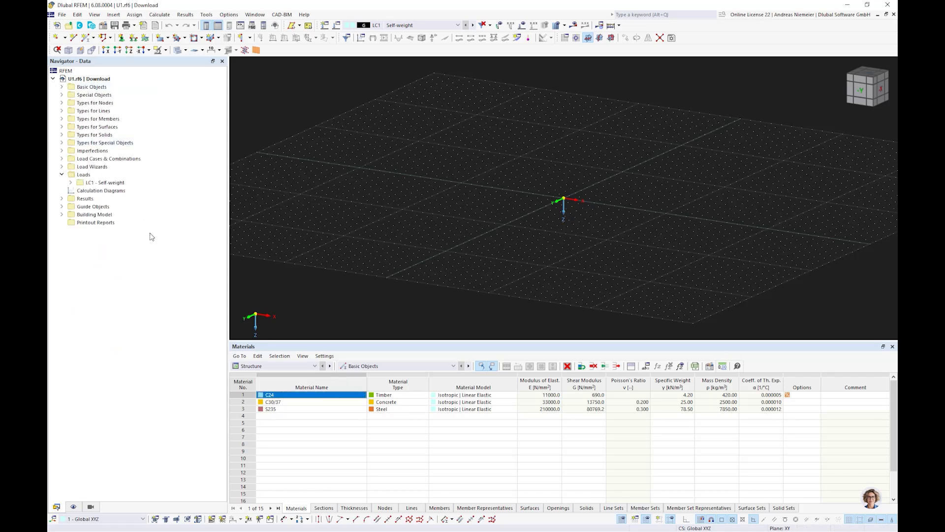
pyautogui.click(62, 215)
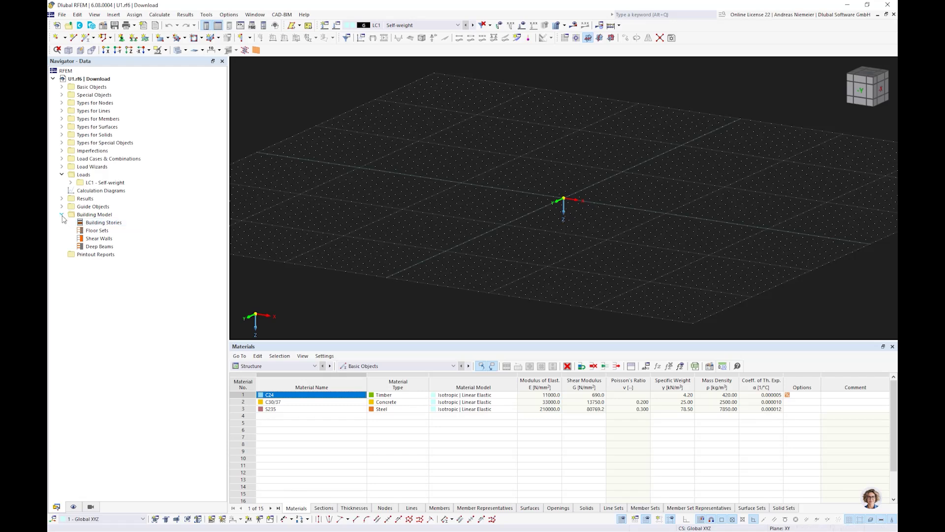
pyautogui.doubleClick(96, 207)
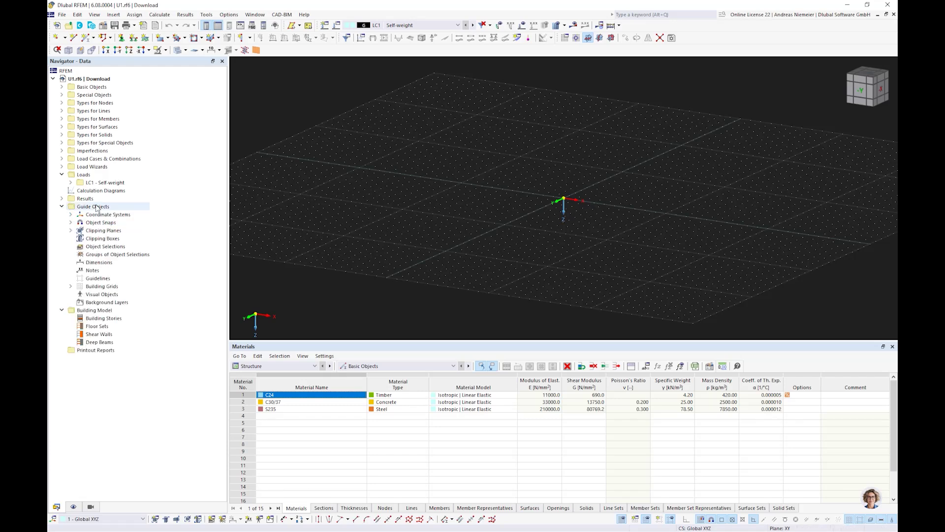
# Step: Create a background layer from the file Regelgeschoss.dxf in the Umstieg folder
pyautogui.click(106, 302)
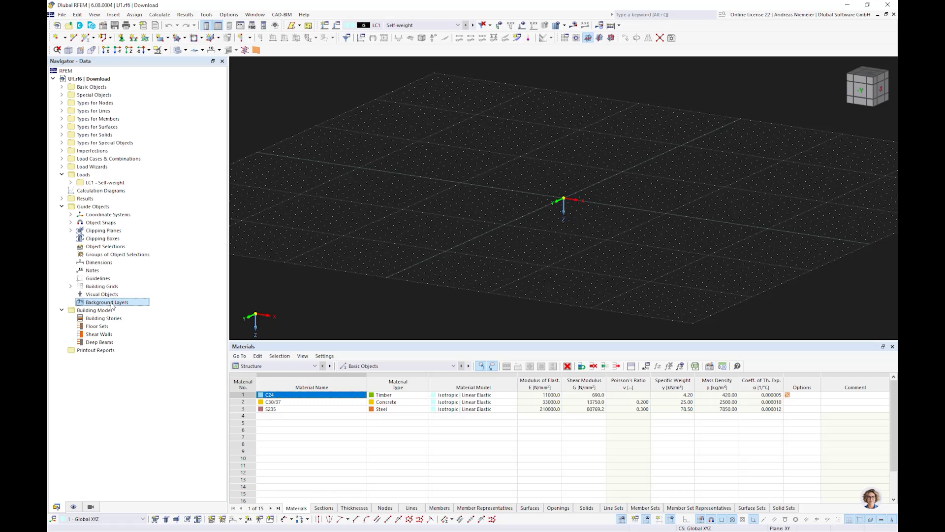
pyautogui.doubleClick(111, 304)
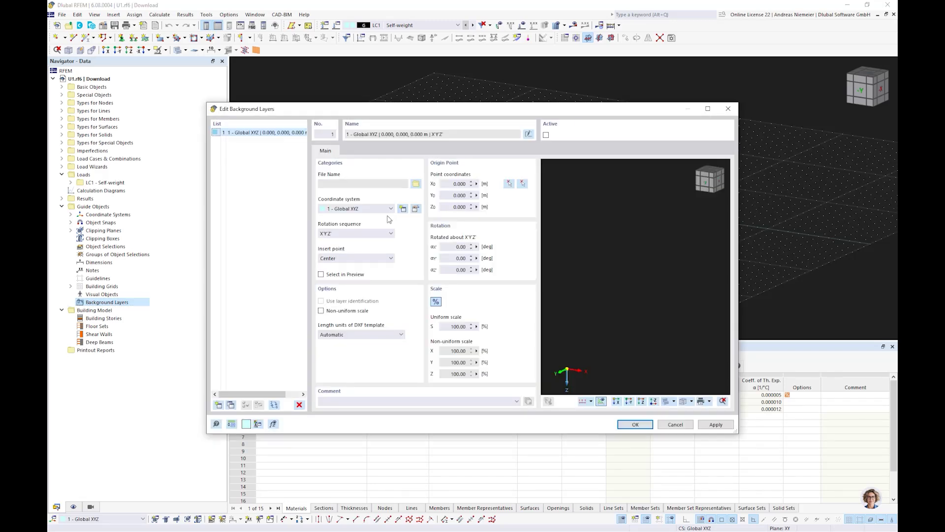
pyautogui.click(416, 184)
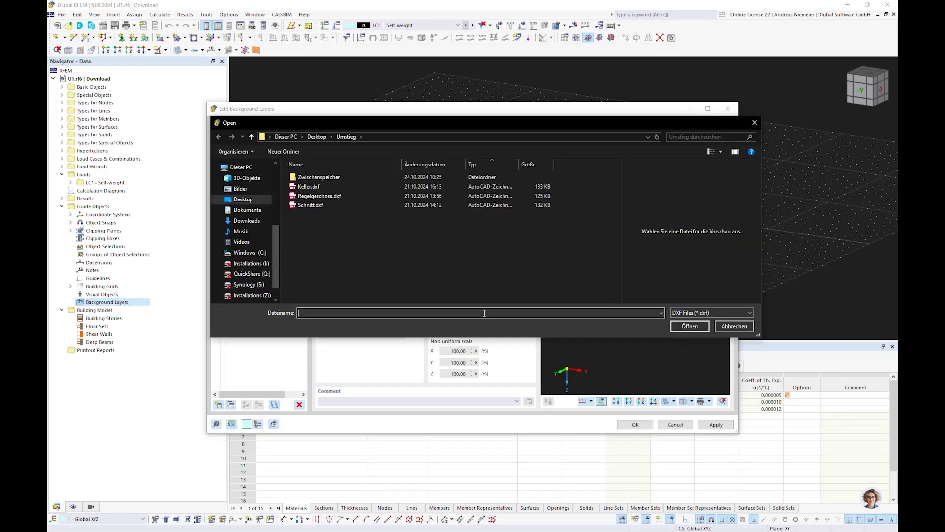
pyautogui.click(318, 195)
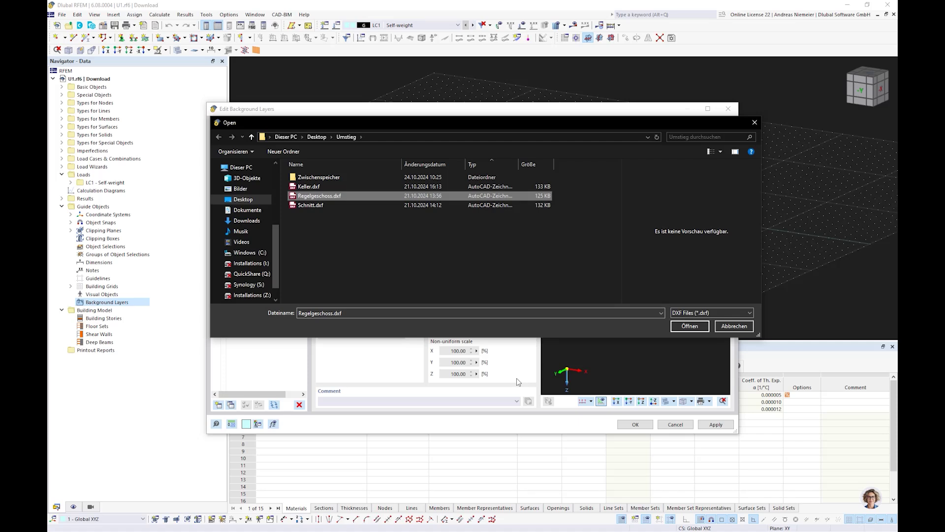
pyautogui.click(690, 326)
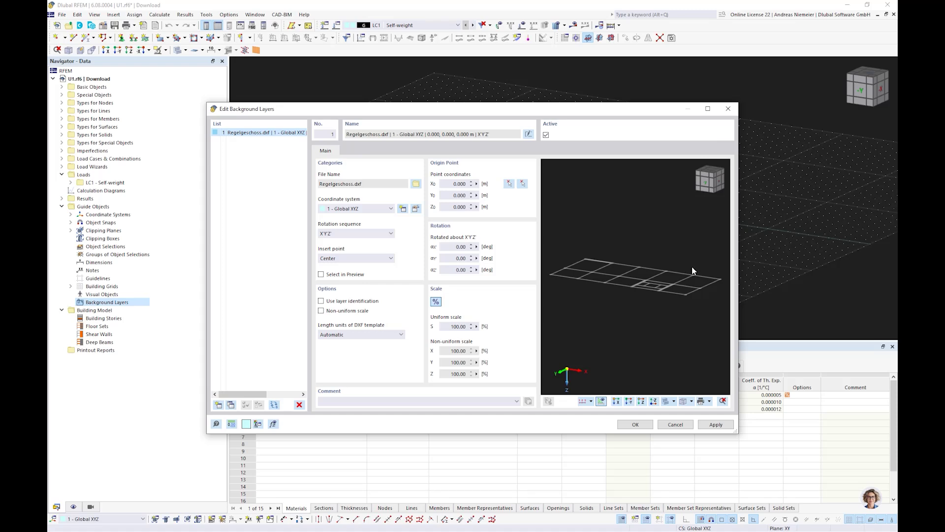
# Step: Rotate the floor plan background layer 180° about the Z axis and insert it into the model
pyautogui.click(461, 269)
pyautogui.write('180')
pyautogui.click(457, 258)
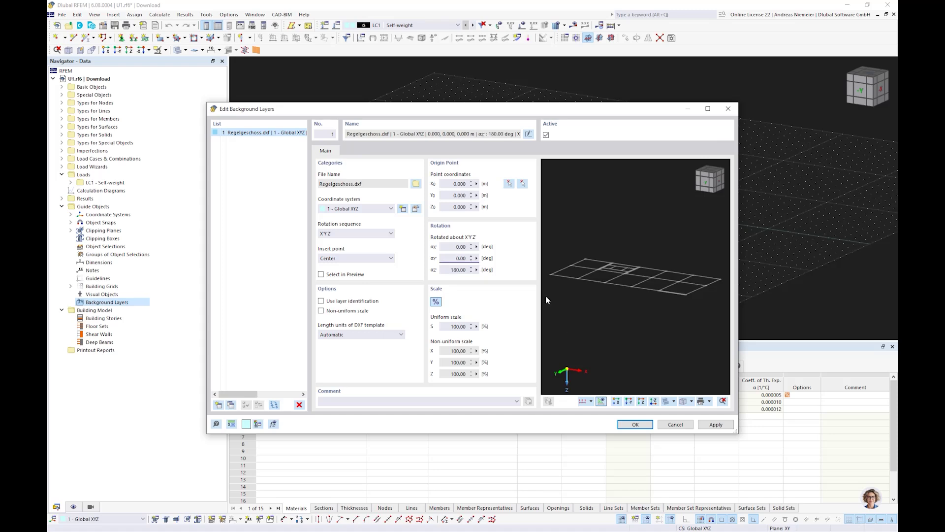
pyautogui.click(636, 424)
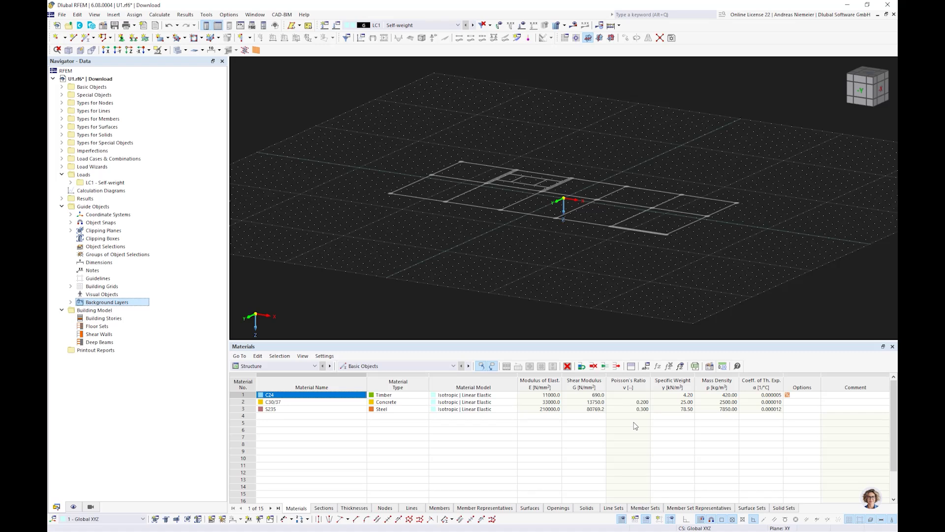
# Step: Add a second building story above the existing one and set its height ΔZ to 3.2 m
pyautogui.keyDown('ctrl'); pyautogui.moveTo(445, 231); pyautogui.dragTo(413, 281, button='middle'); pyautogui.keyUp('ctrl')
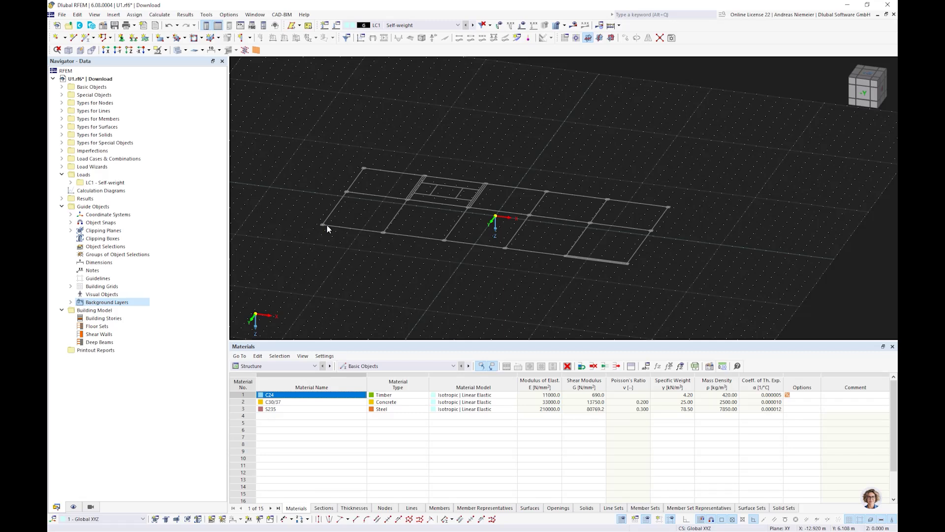
pyautogui.scroll(2, 327, 226)
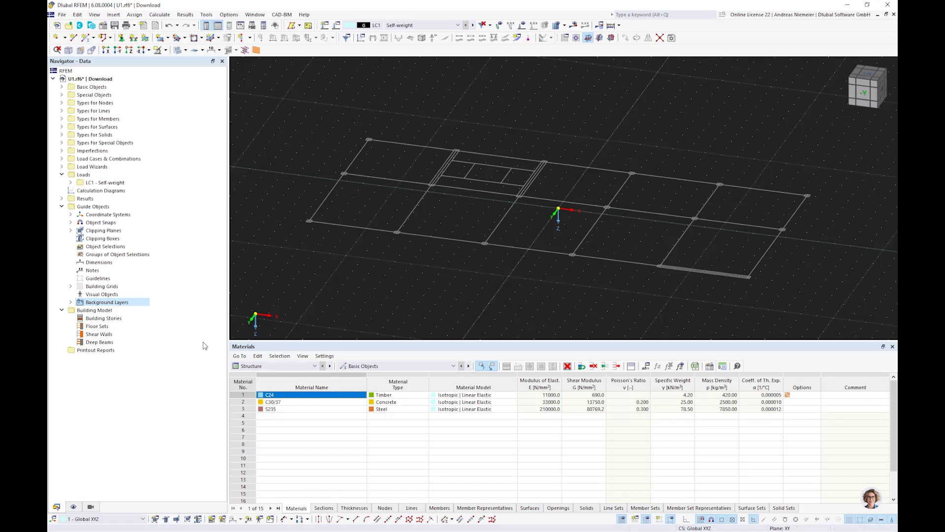
pyautogui.doubleClick(94, 319)
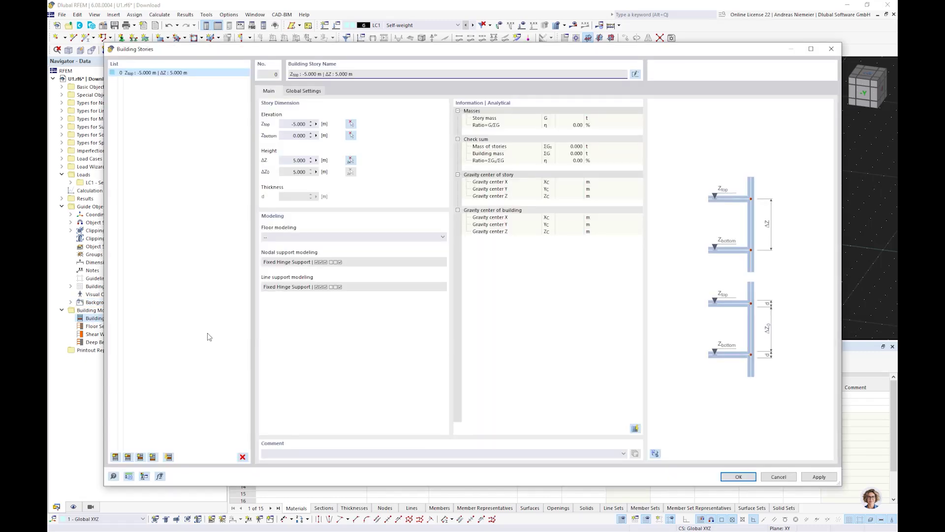
pyautogui.click(114, 457)
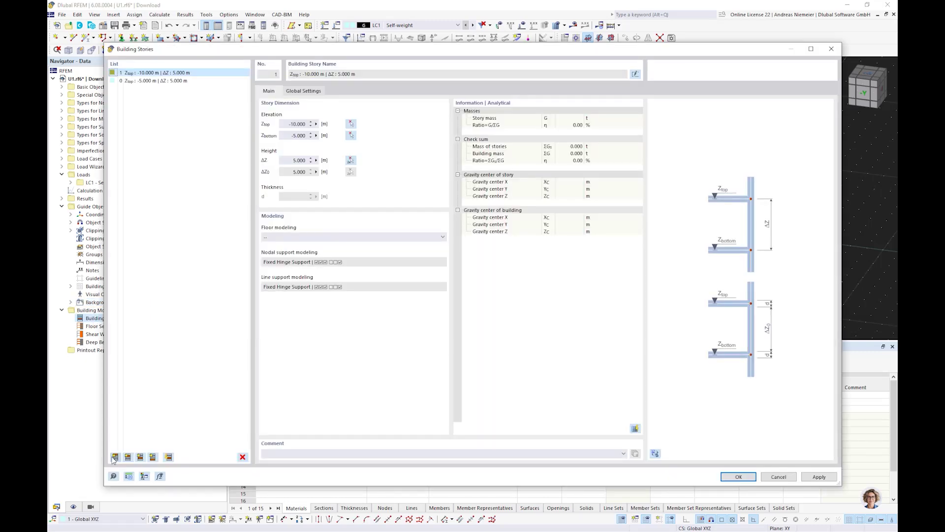
pyautogui.click(163, 81)
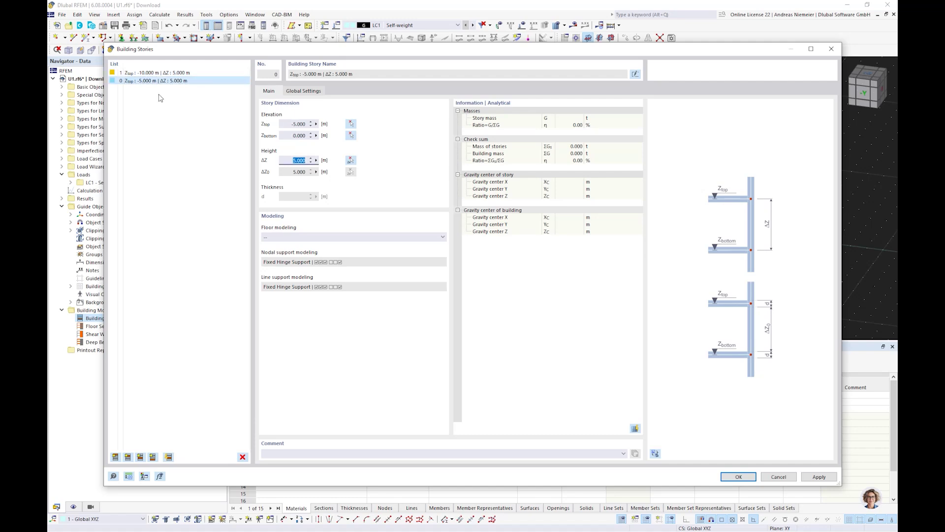
pyautogui.click(163, 73)
pyautogui.write('3,2')
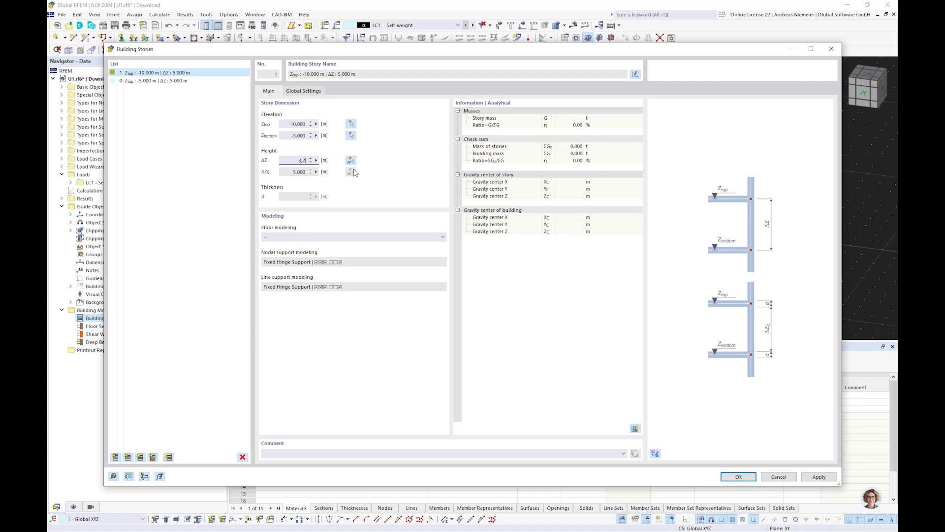
# Step: Set the floor modeling of both building stories to Rigid Diaphragm, keep Fixed Hinge Support, and accept the stories
pyautogui.click(187, 80)
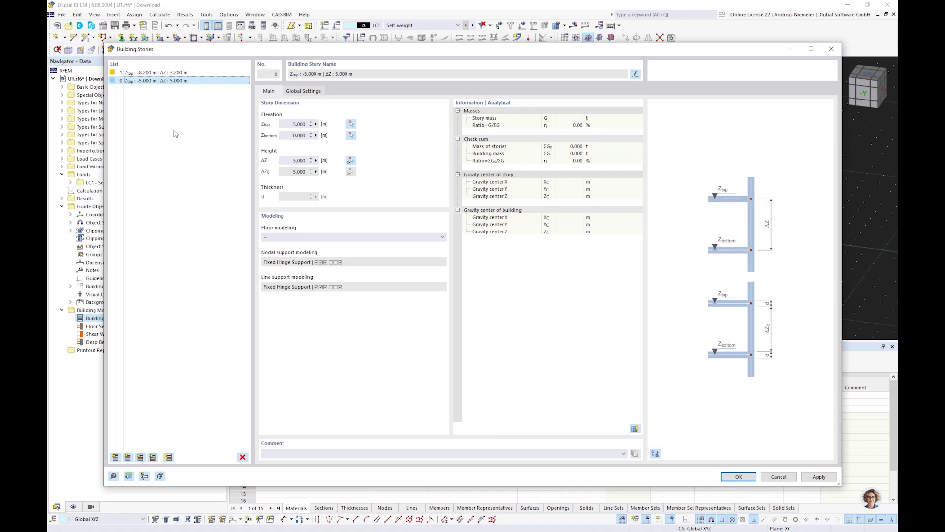
pyautogui.keyDown('ctrl'); pyautogui.click(170, 74); pyautogui.keyUp('ctrl')
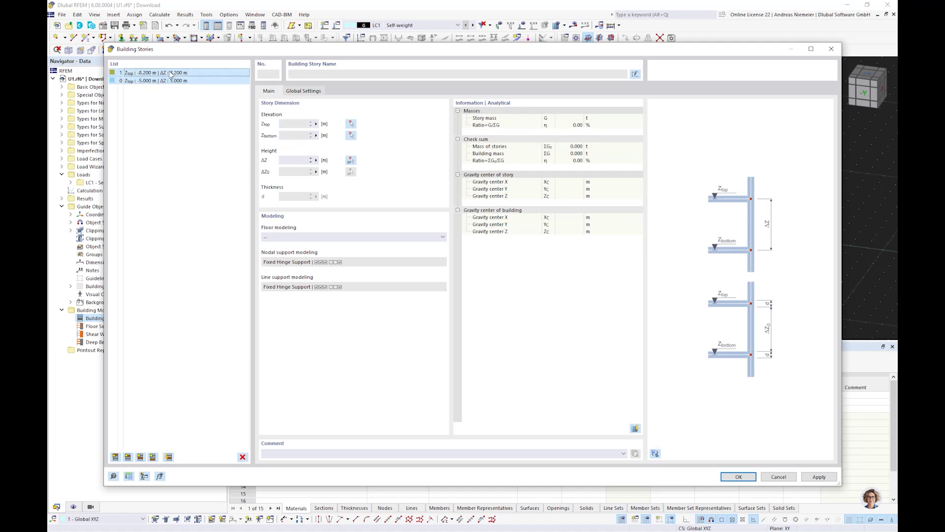
pyautogui.click(278, 238)
pyautogui.click(286, 251)
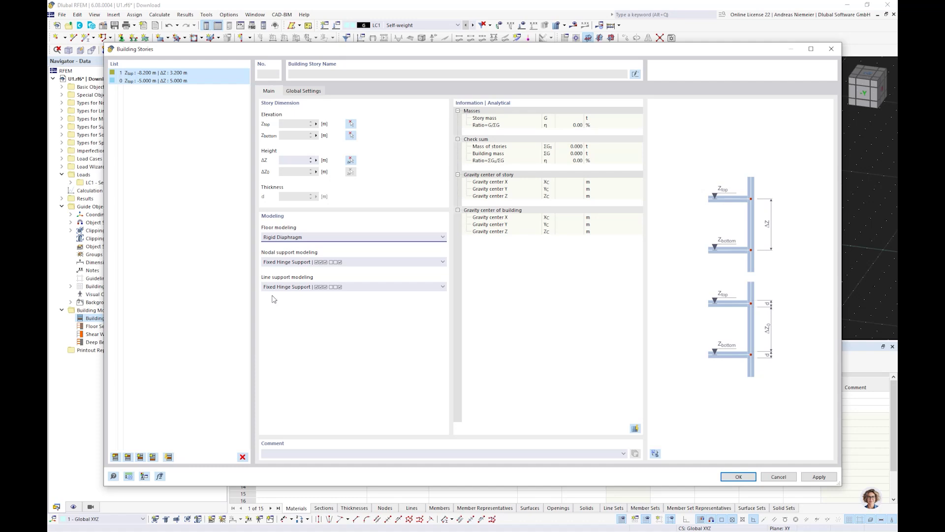
pyautogui.click(317, 267)
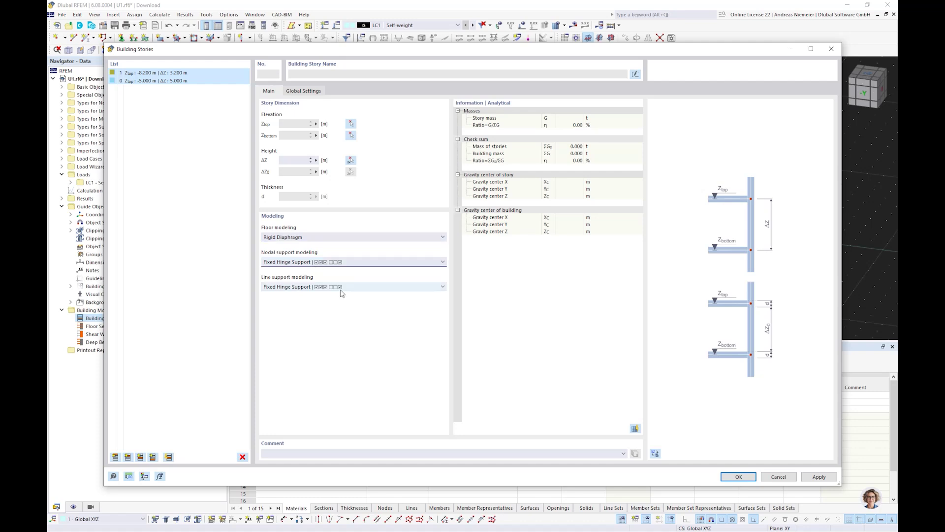
pyautogui.click(729, 478)
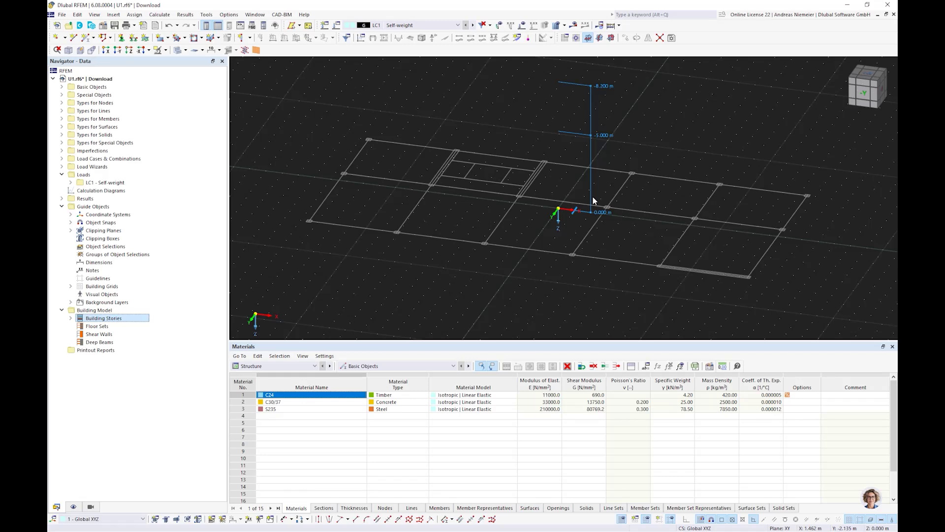
# Step: Start a new column and replace its HEA 200 section with a massive square section of width 300 mm
pyautogui.click(251, 39)
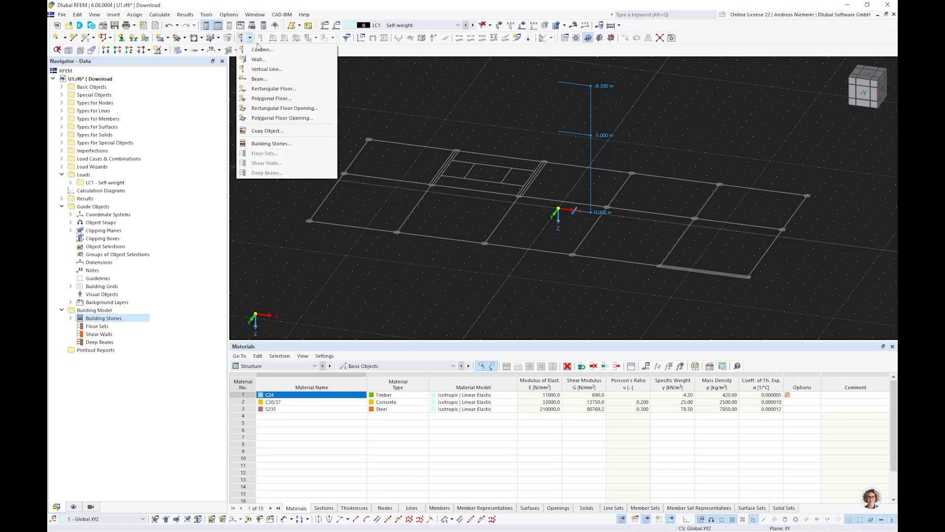
pyautogui.click(258, 50)
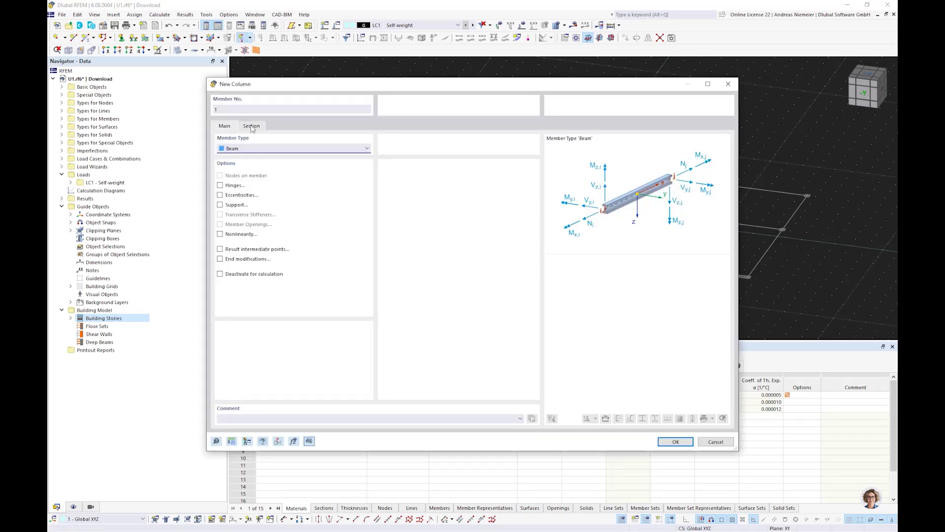
pyautogui.click(252, 127)
pyautogui.click(494, 347)
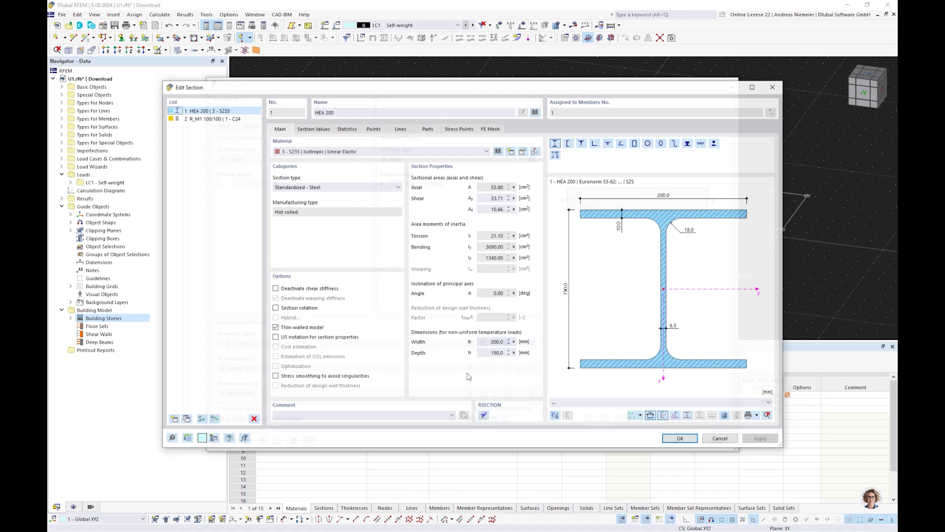
pyautogui.click(532, 115)
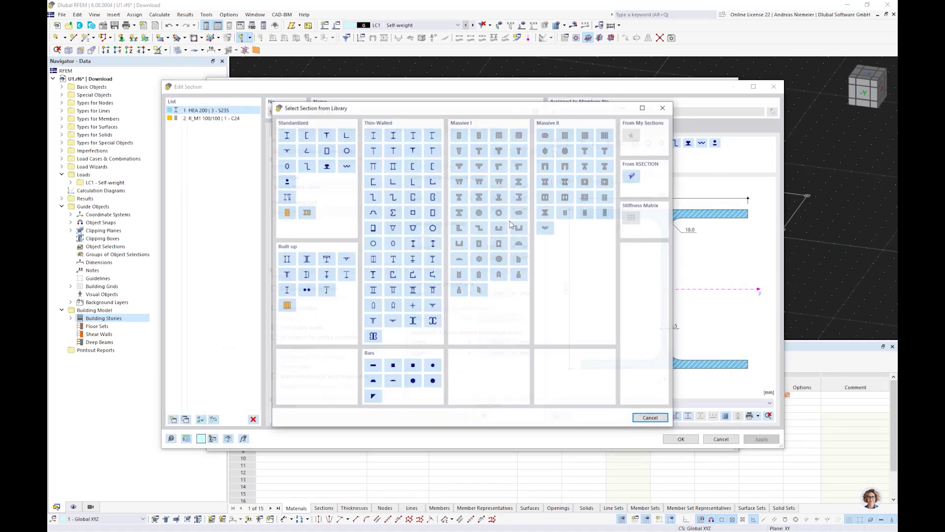
pyautogui.click(500, 138)
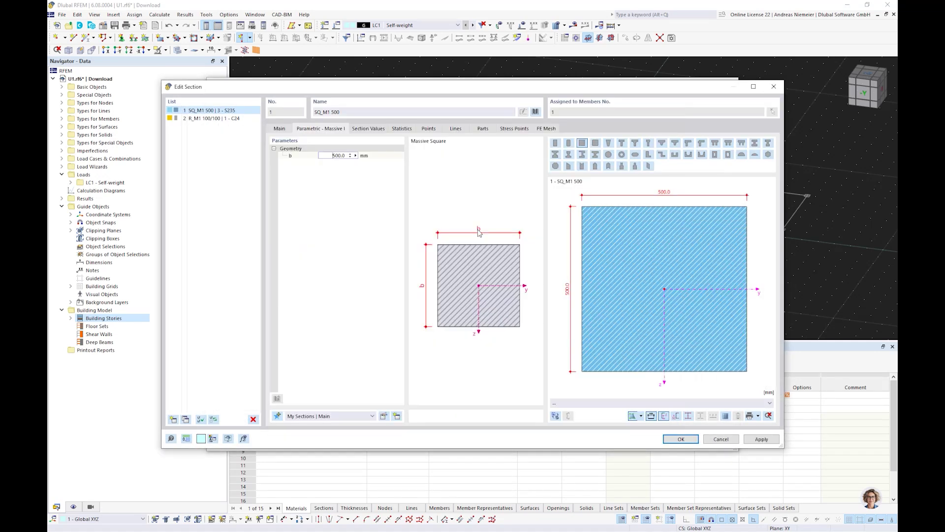
pyautogui.doubleClick(337, 156)
pyautogui.write('300')
# Step: Change the column section's material from S235 to European C30/37 concrete from the library and accept the section and column definition
pyautogui.click(279, 129)
pyautogui.click(498, 151)
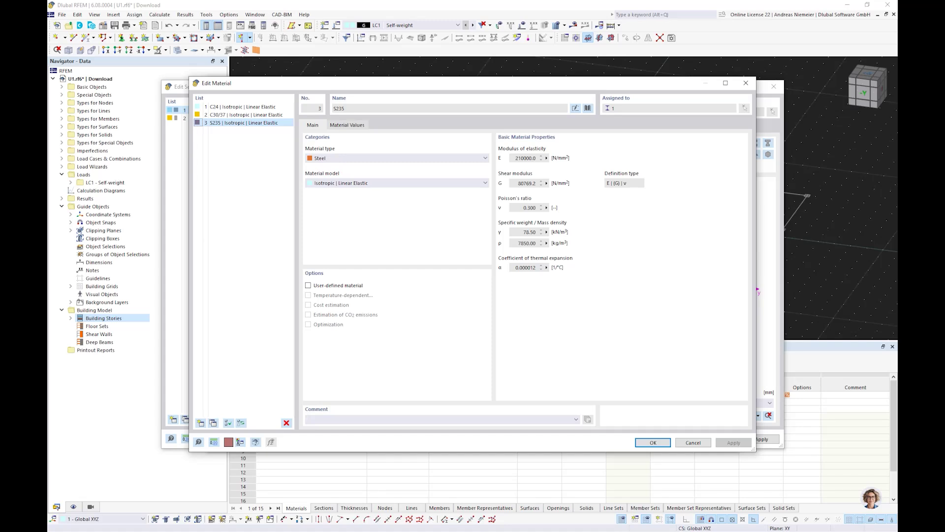
pyautogui.click(592, 109)
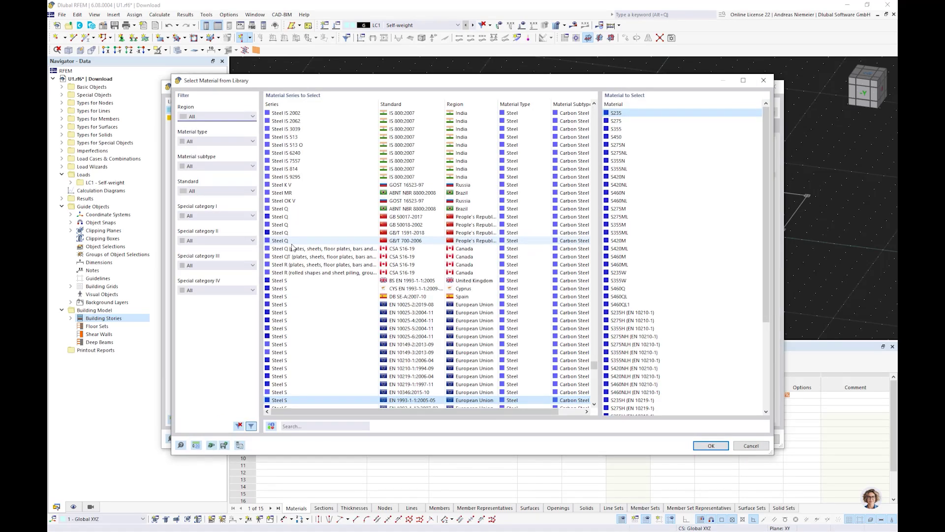
pyautogui.click(325, 425)
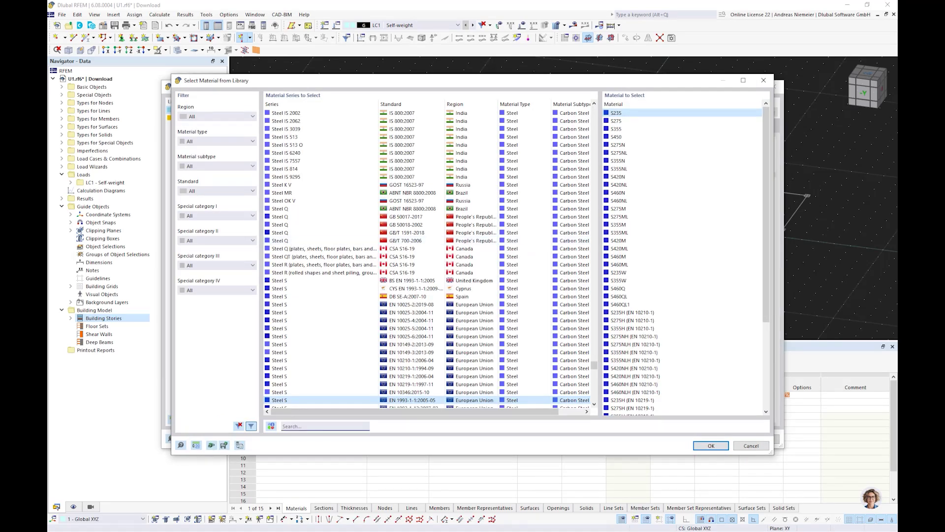
pyautogui.write('c30')
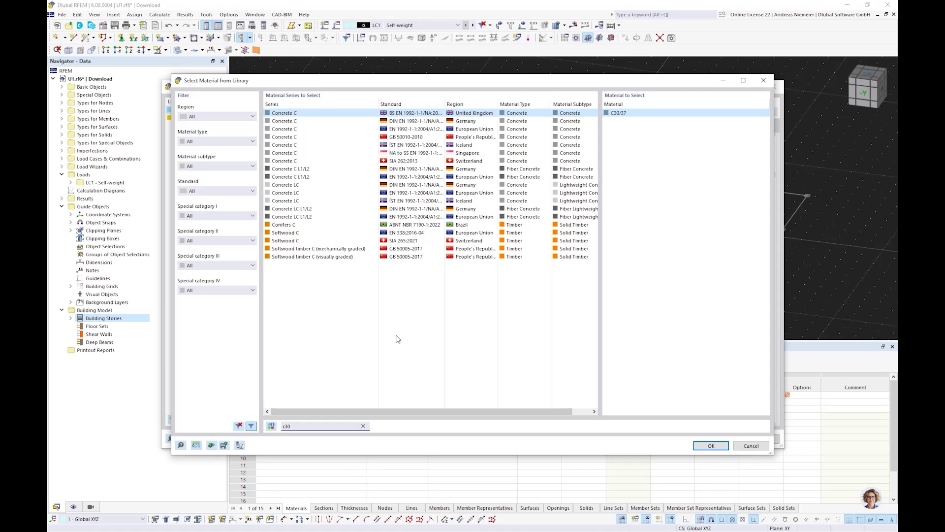
pyautogui.click(407, 129)
pyautogui.click(695, 445)
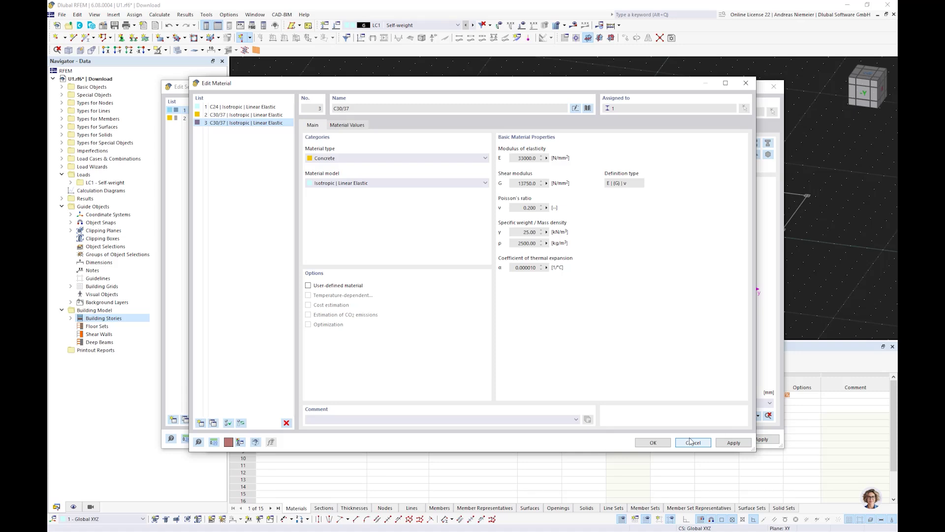
pyautogui.click(651, 441)
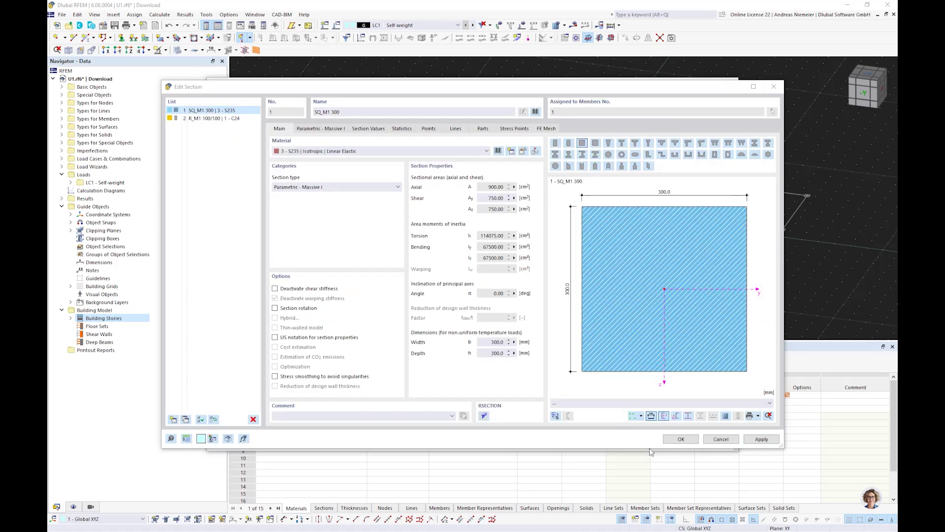
pyautogui.click(707, 440)
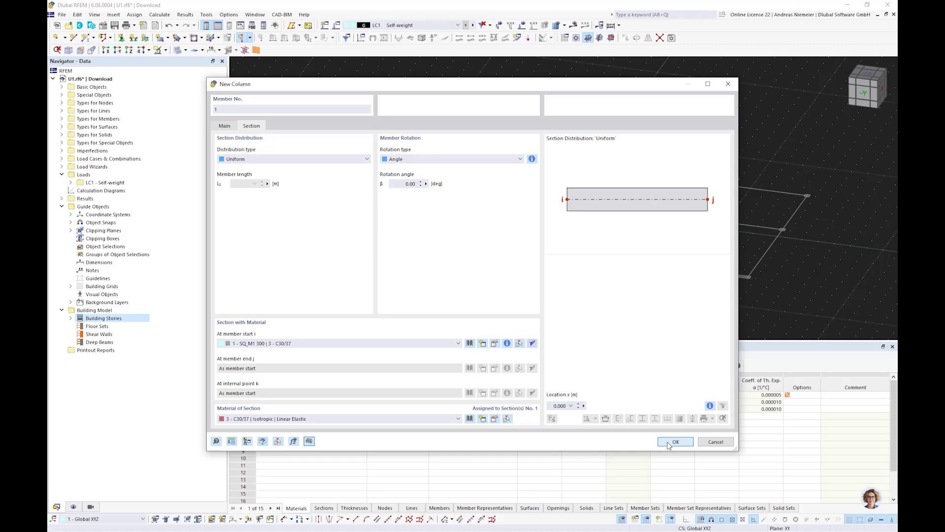
pyautogui.click(674, 442)
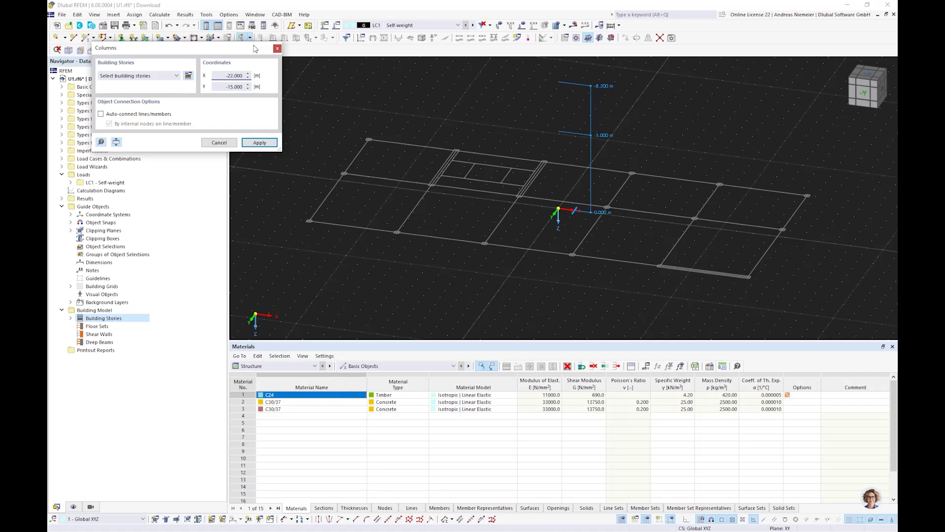
# Step: Assign the new columns to all building stories (Stories No. 0,1)
pyautogui.moveTo(197, 54); pyautogui.dragTo(176, 83)
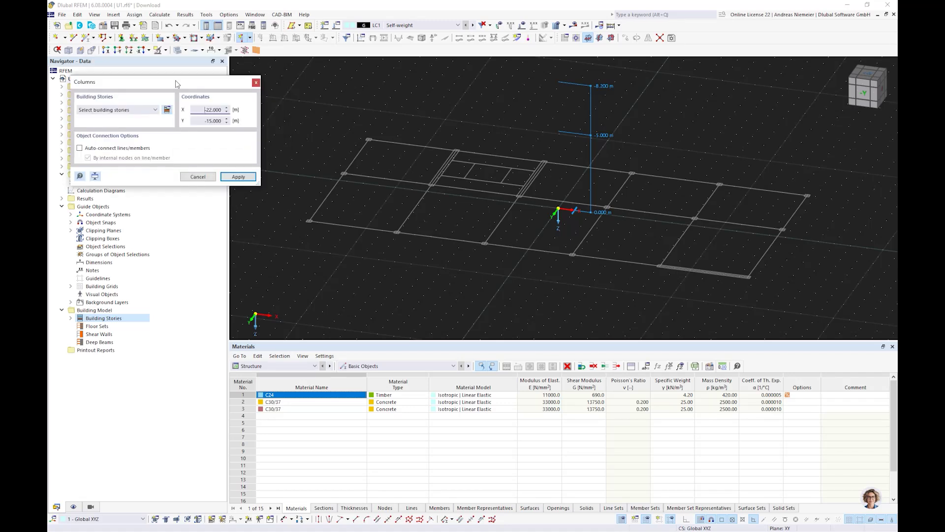
pyautogui.click(155, 109)
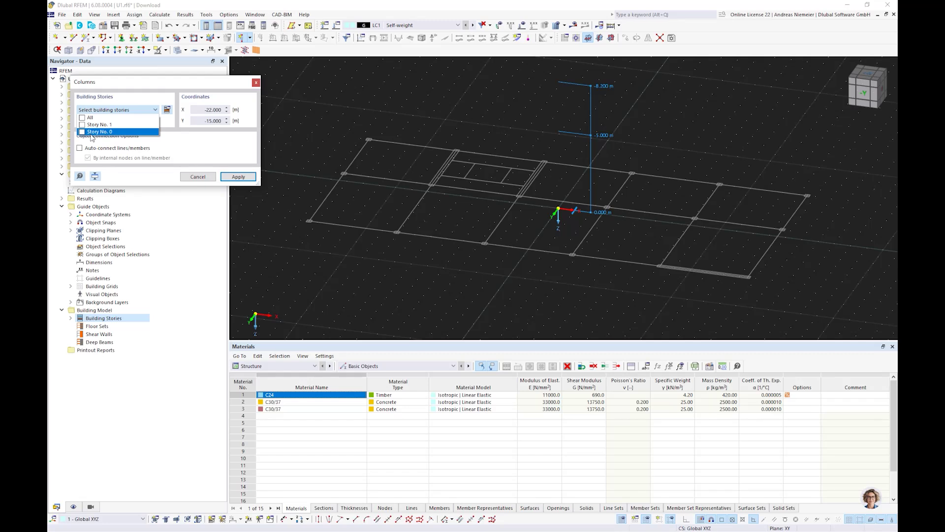
pyautogui.click(82, 118)
pyautogui.click(209, 145)
# Step: Place columns on the floor plan's edge at X −13.5 m, at the grid intersections Y 6 m and Y −1 m
pyautogui.scroll(5, 309, 221)
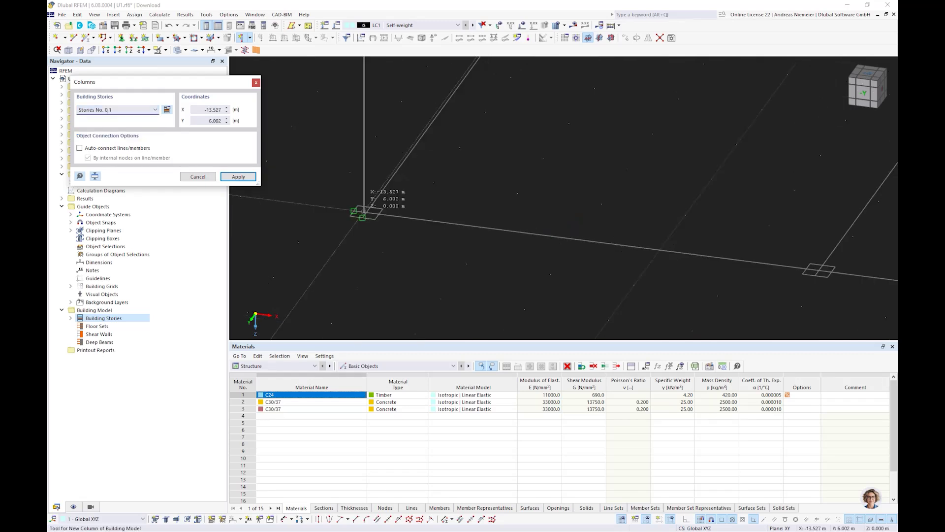
pyautogui.scroll(3, 362, 217)
pyautogui.scroll(1, 361, 208)
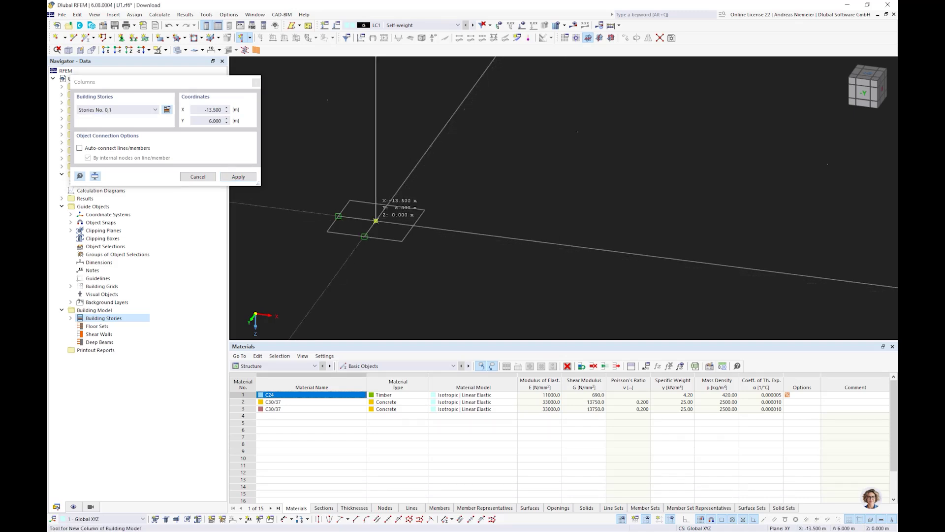
pyautogui.click(376, 221)
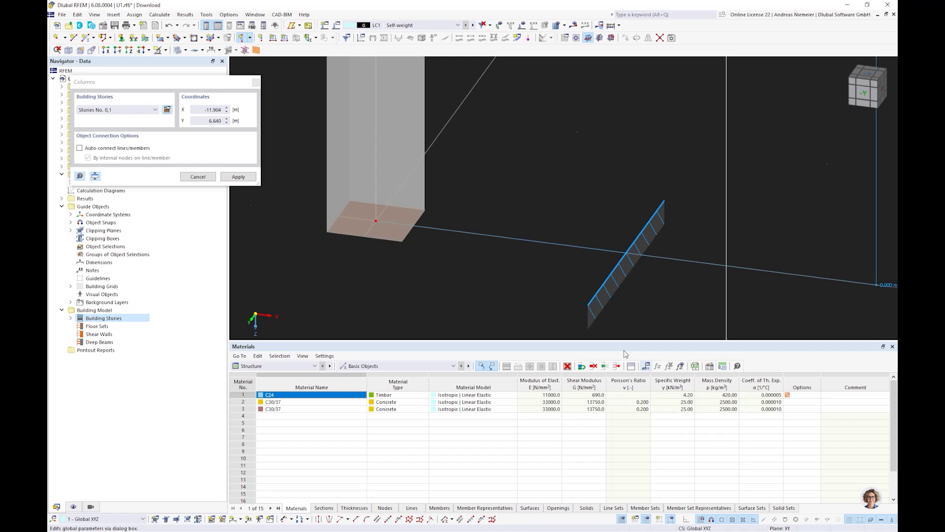
pyautogui.scroll(-5, 462, 265)
pyautogui.scroll(3, 504, 94)
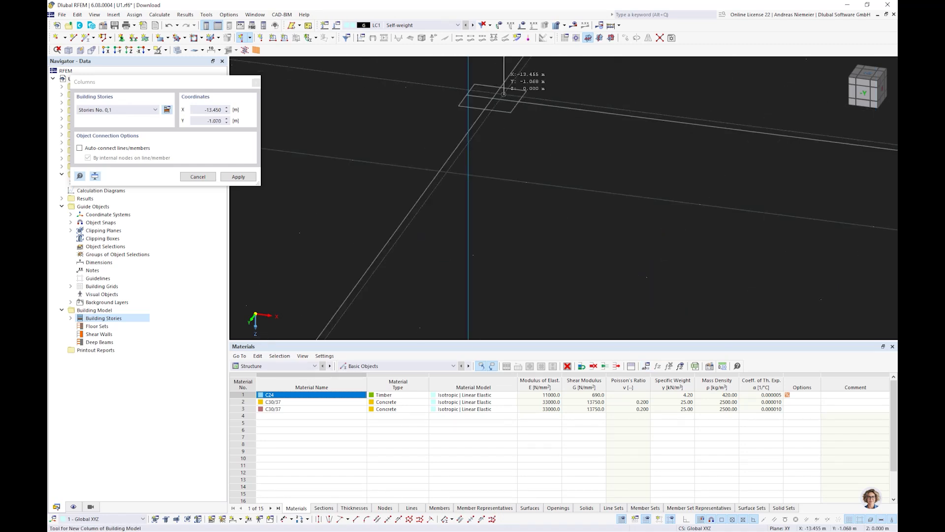
pyautogui.click(493, 98)
pyautogui.scroll(-3, 512, 145)
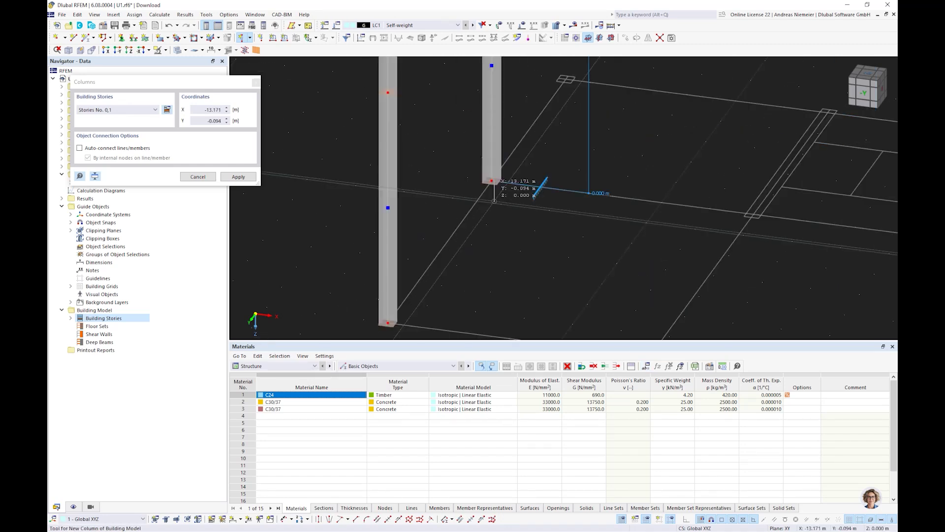
# Step: Show the plan from above and place a column at the corner X −13.5 m, Y −6 m
pyautogui.keyDown('ctrl'); pyautogui.moveTo(495, 201); pyautogui.dragTo(492, 196, button='middle'); pyautogui.keyUp('ctrl')
pyautogui.click(129, 49)
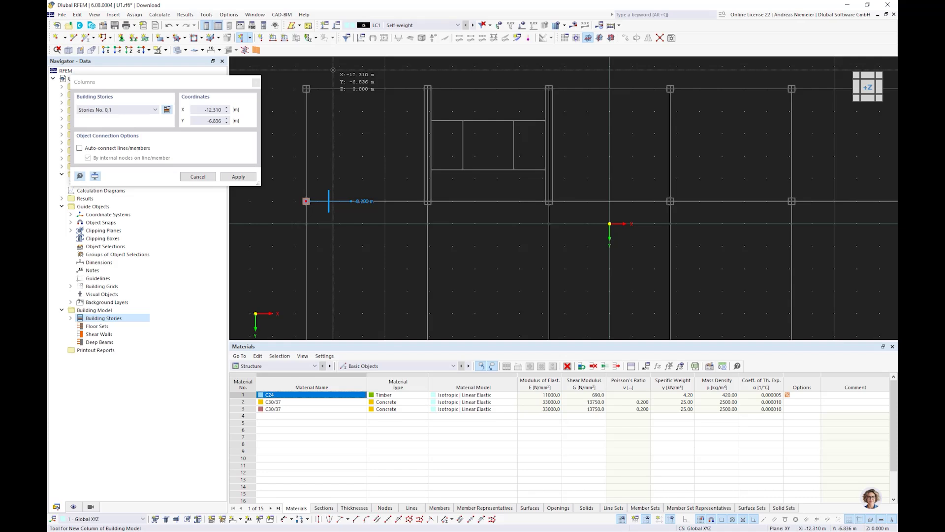
pyautogui.scroll(3, 306, 92)
pyautogui.moveTo(306, 92); pyautogui.dragTo(369, 140, button='middle')
pyautogui.scroll(3, 369, 141)
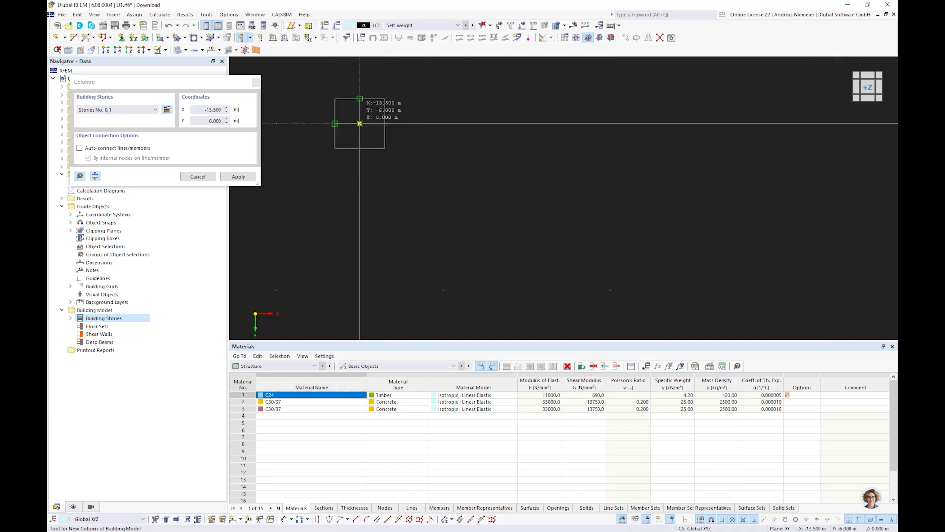
# Step: Place columns at the three remaining marked grid intersections beyond the stair core along the Y −6 m axis
pyautogui.scroll(-7, 393, 141)
pyautogui.scroll(3, 592, 129)
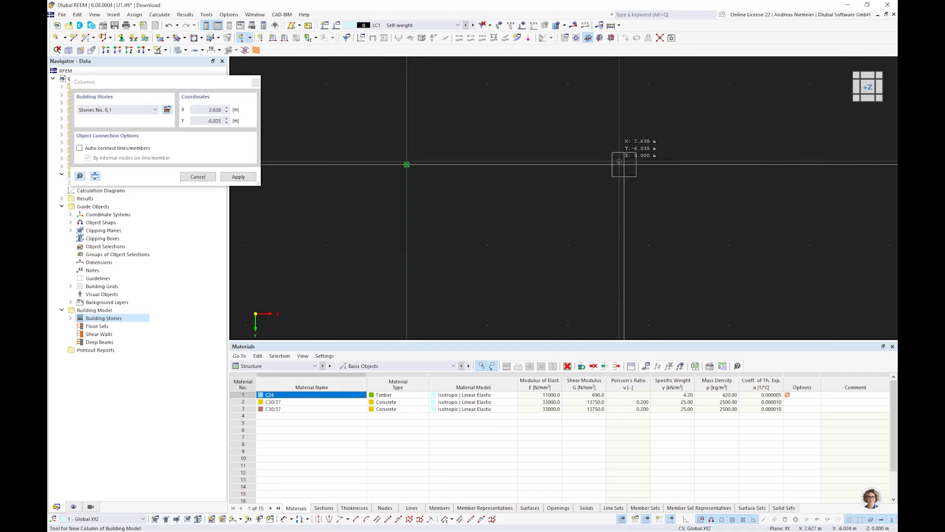
pyautogui.scroll(-2, 620, 161)
pyautogui.scroll(3, 623, 179)
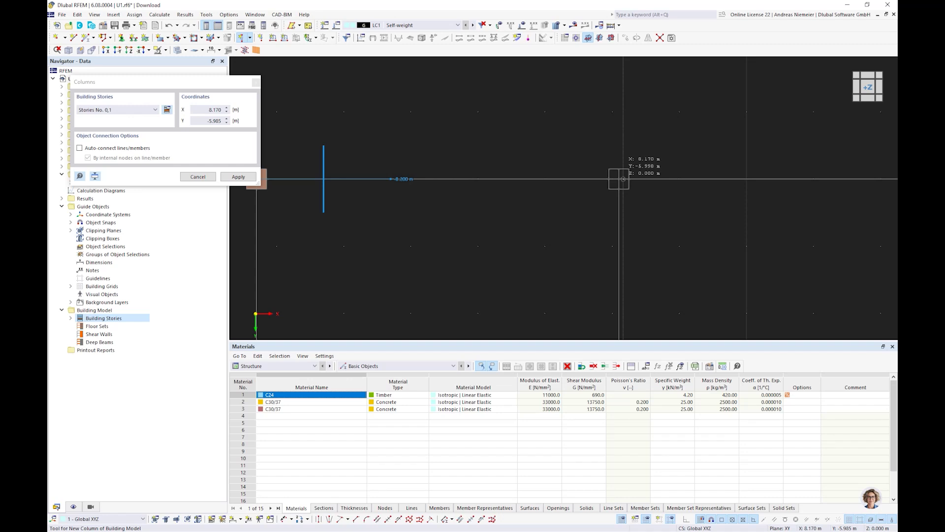
pyautogui.click(623, 178)
pyautogui.scroll(-4, 448, 226)
pyautogui.scroll(5, 709, 203)
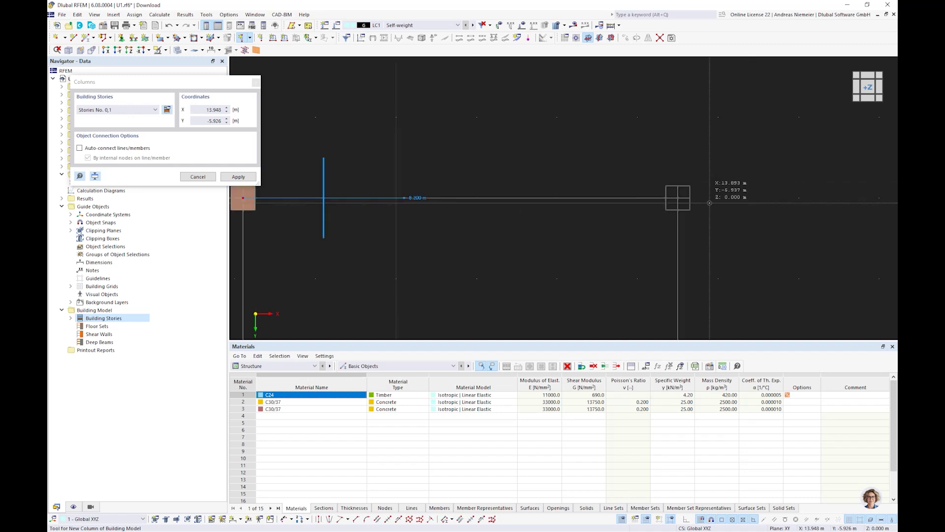
pyautogui.click(709, 203)
pyautogui.scroll(-3, 606, 189)
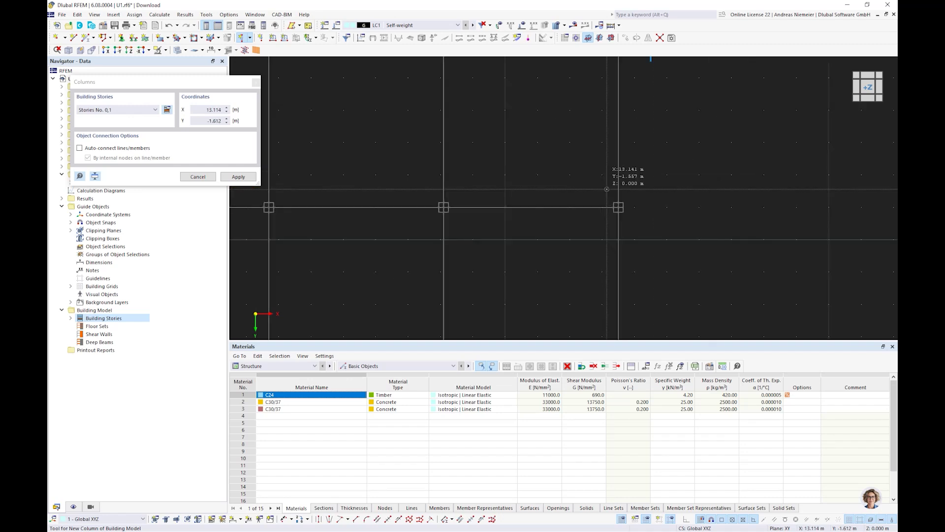
# Step: Place three columns along the Y −1 m axis, from the outer edge at X 13.5 m inward to X 2.7 m
pyautogui.scroll(3, 606, 189)
pyautogui.click(627, 216)
pyautogui.scroll(-2, 588, 267)
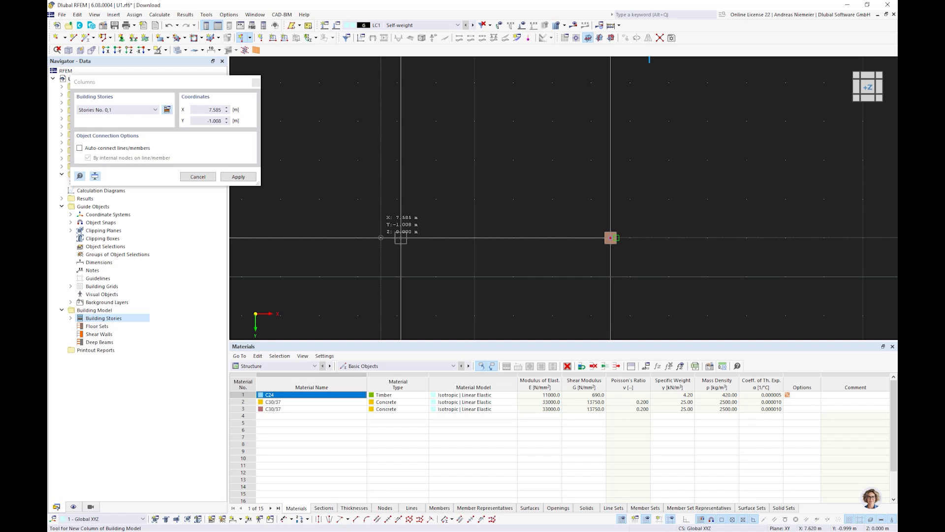
pyautogui.scroll(2, 404, 238)
pyautogui.click(415, 236)
pyautogui.scroll(-2, 372, 239)
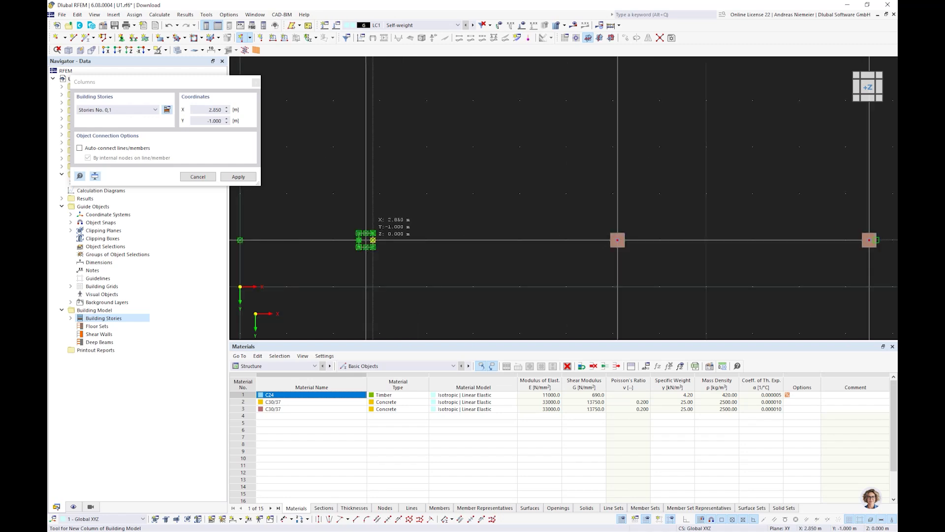
pyautogui.click(373, 240)
pyautogui.scroll(1, 394, 236)
pyautogui.scroll(-4, 480, 269)
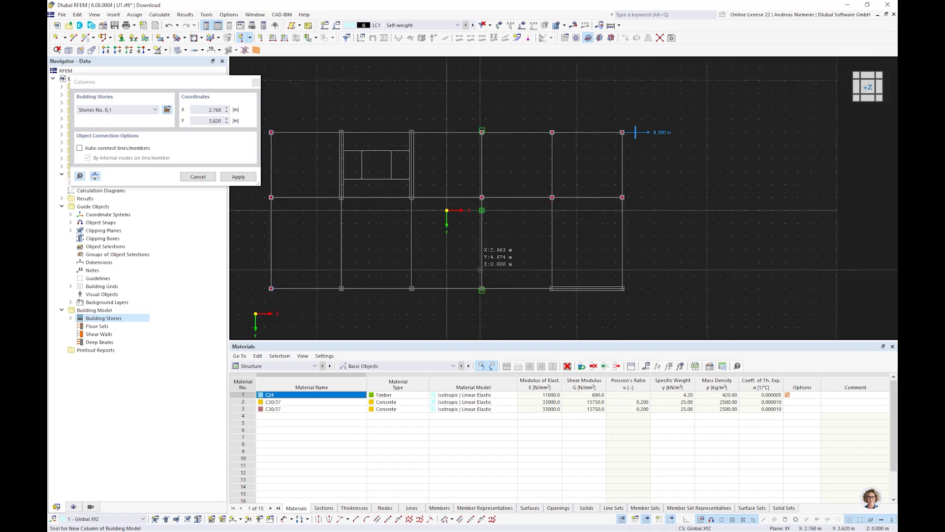
# Step: Place columns along the Y 6 m axis at X 2.7, −2.7 and −8.1 m, and finish column placement
pyautogui.scroll(3, 480, 269)
pyautogui.click(452, 268)
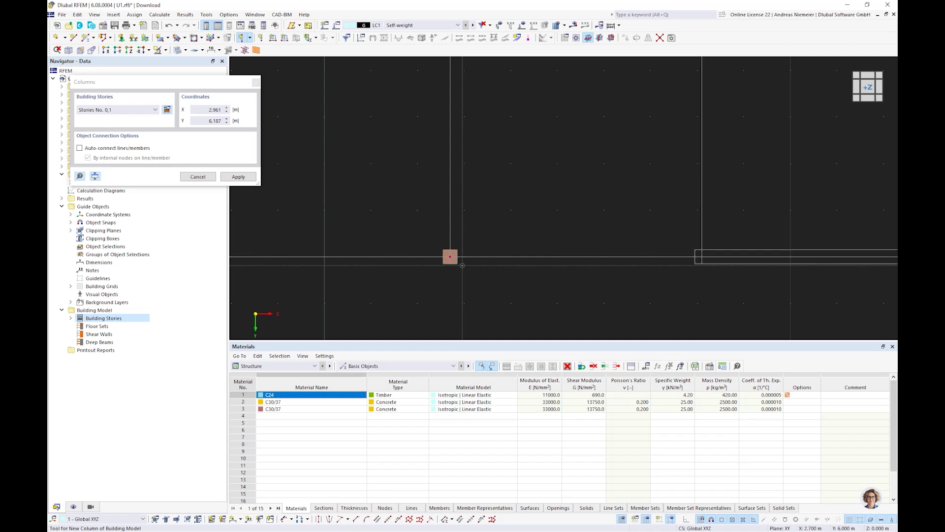
pyautogui.scroll(-3, 463, 265)
pyautogui.scroll(4, 393, 276)
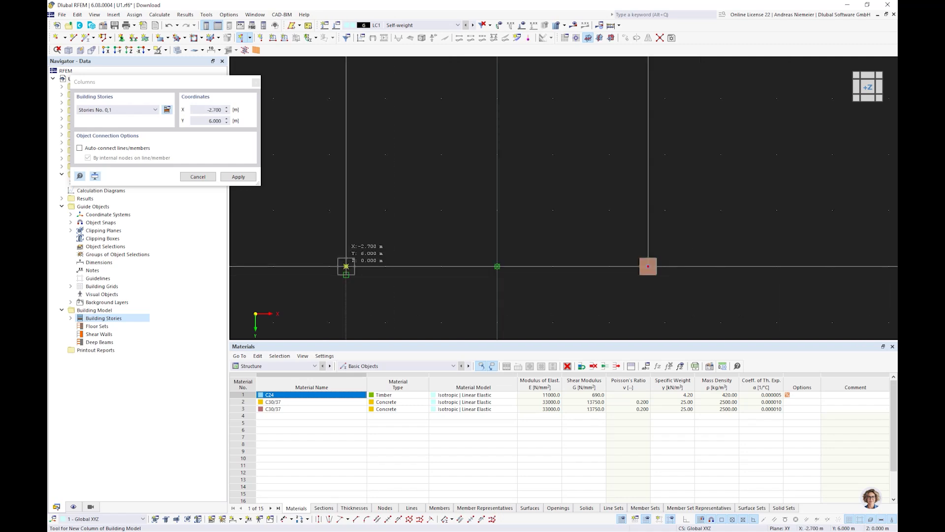
pyautogui.scroll(-3, 483, 284)
pyautogui.scroll(4, 484, 284)
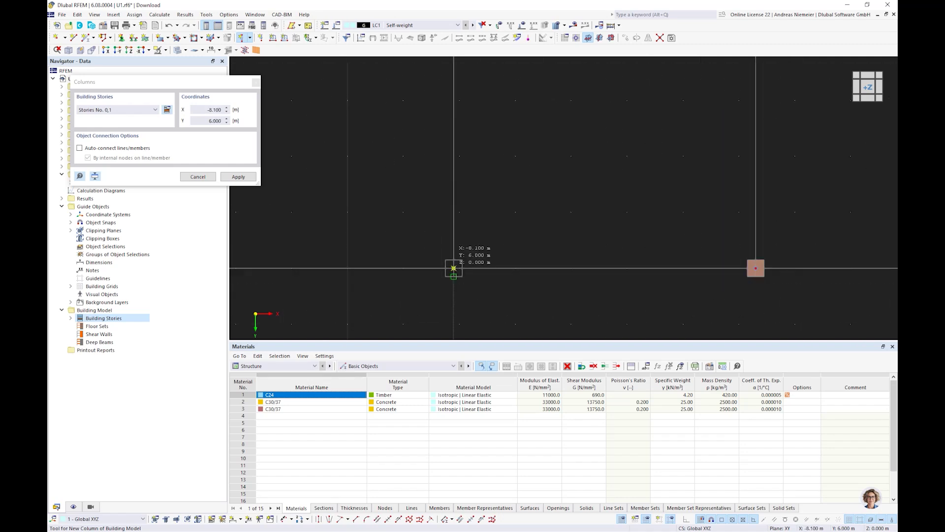
pyautogui.click(453, 267)
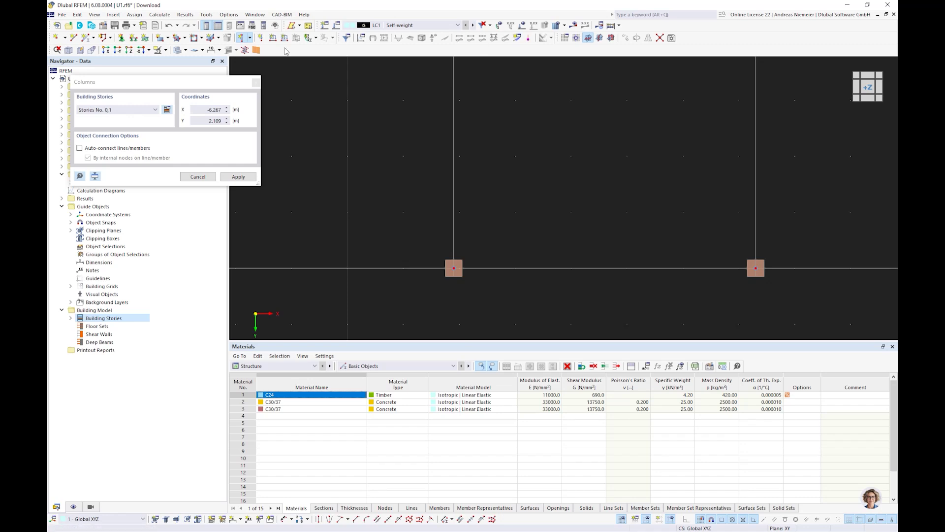
pyautogui.press('Escape')
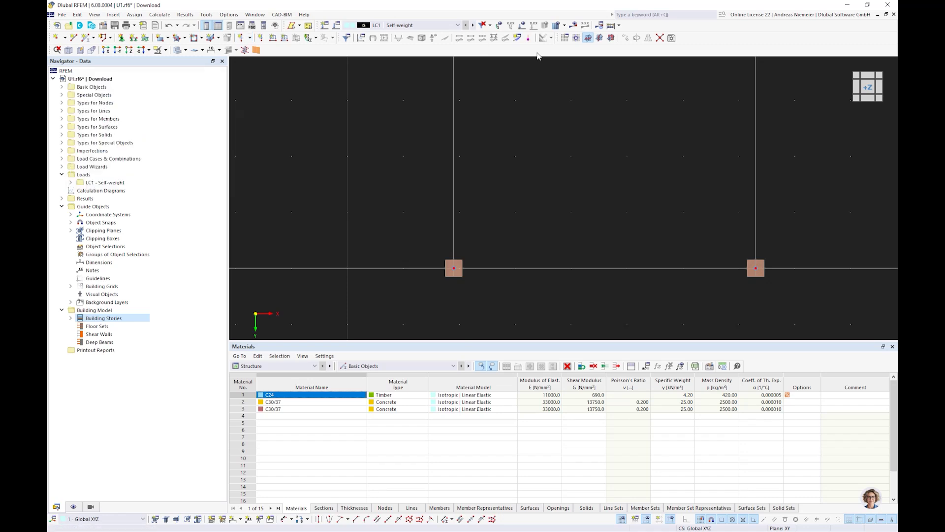
# Step: Move the lowest toolbar row up beside the uppermost toolbars and inspect the placed columns in 3D
pyautogui.moveTo(50, 48); pyautogui.dragTo(643, 30)
pyautogui.click(643, 27)
pyautogui.scroll(-3, 440, 246)
pyautogui.keyDown('ctrl'); pyautogui.moveTo(440, 247); pyautogui.dragTo(483, 262, button='middle'); pyautogui.keyUp('ctrl')
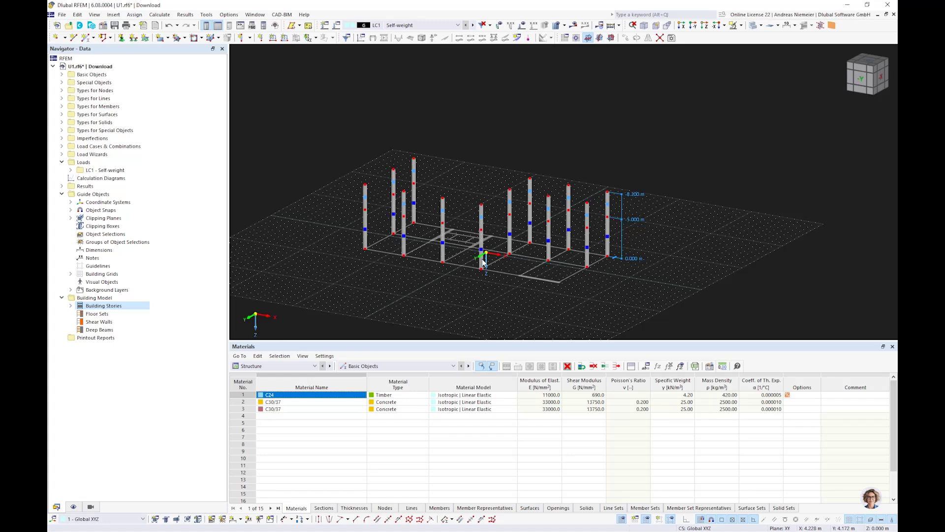
pyautogui.scroll(3, 484, 266)
pyautogui.scroll(1, 487, 283)
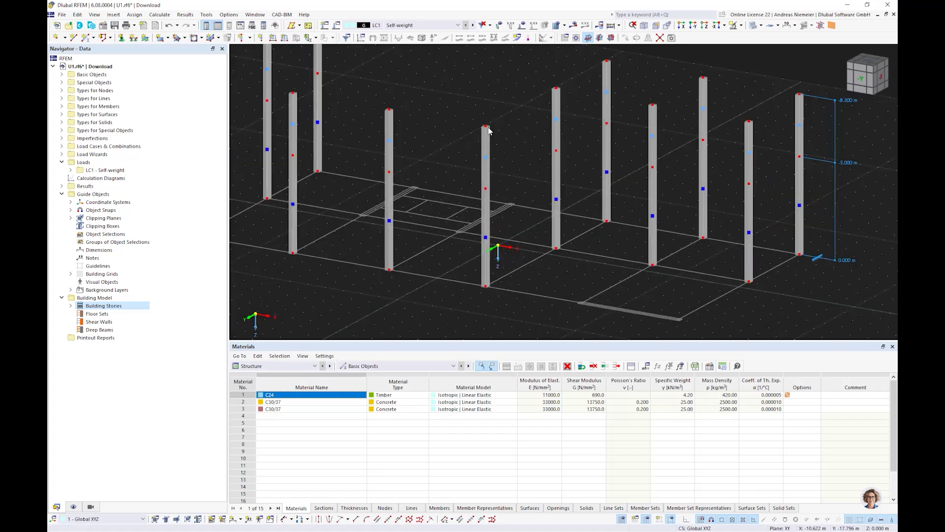
pyautogui.scroll(-2, 489, 131)
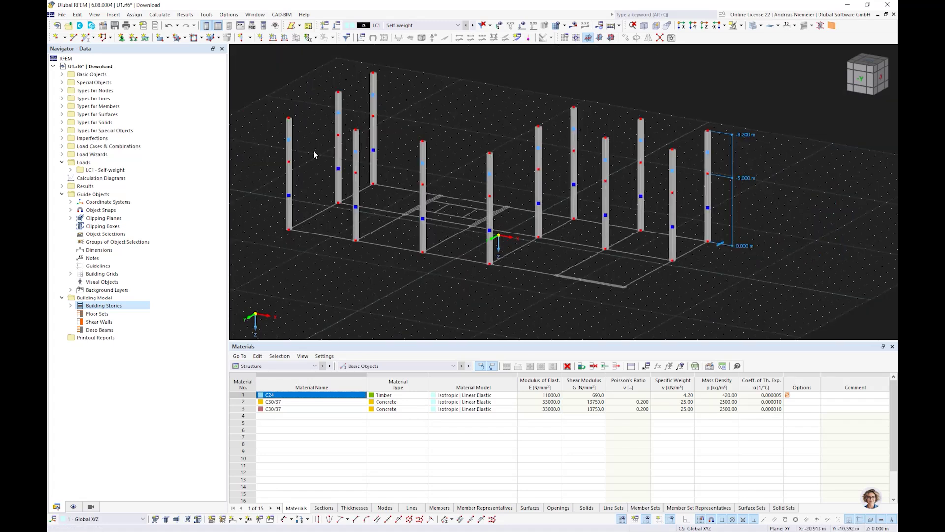
# Step: Start a new polygonal floor with a new uniform thickness of 220 mm in C30/37 concrete, and accept the floor definition
pyautogui.click(250, 38)
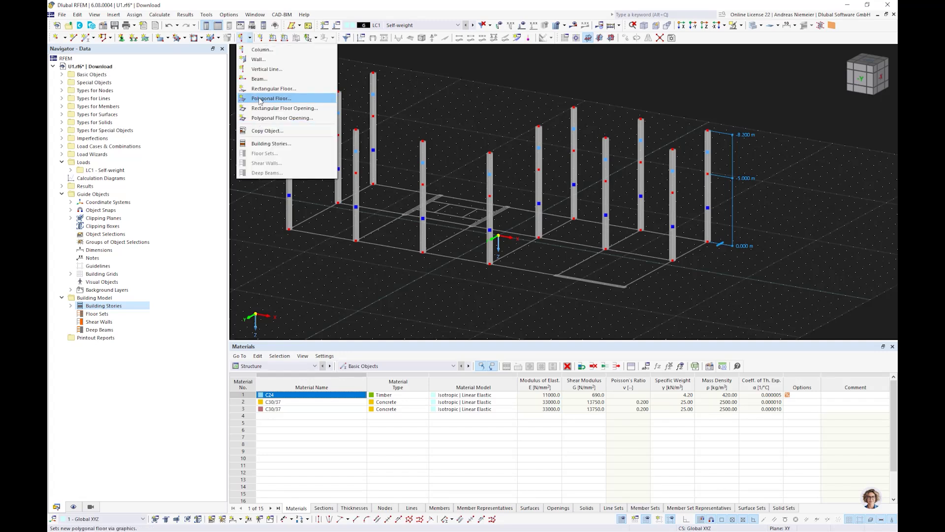
pyautogui.click(260, 99)
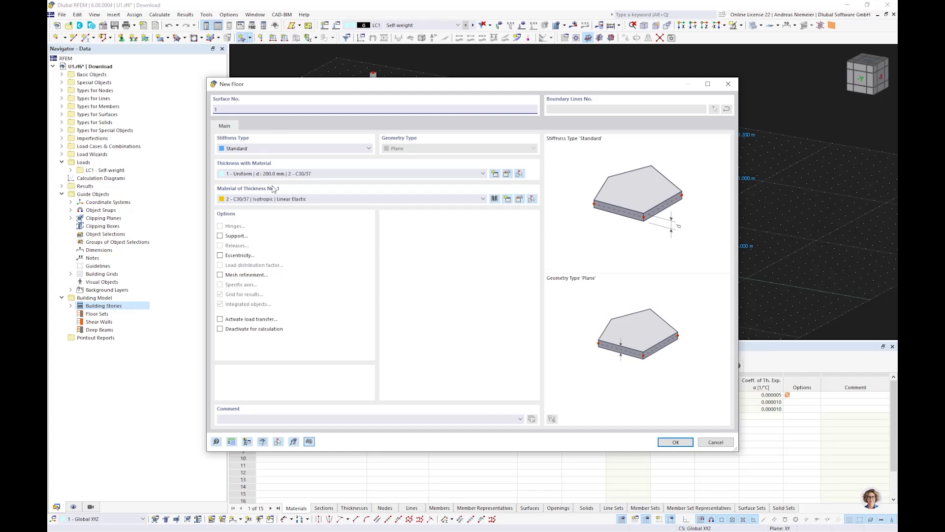
pyautogui.click(495, 174)
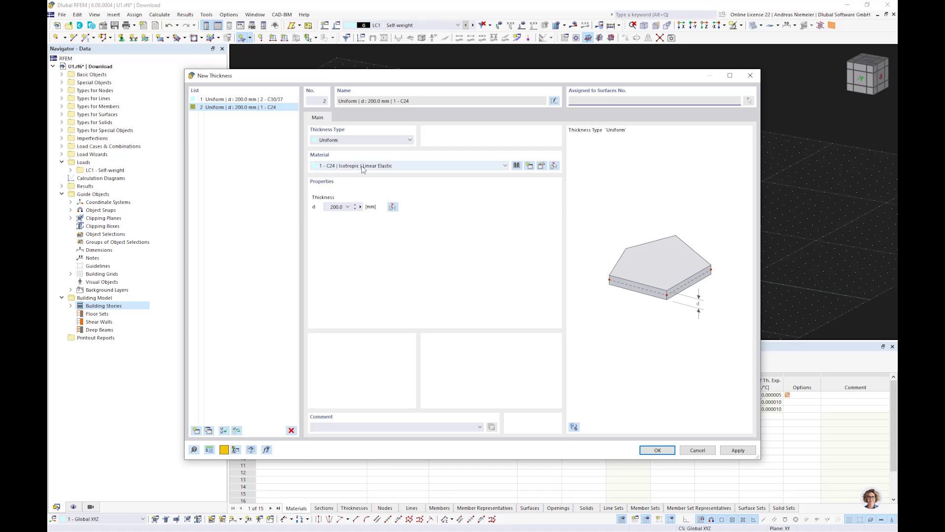
pyautogui.click(363, 167)
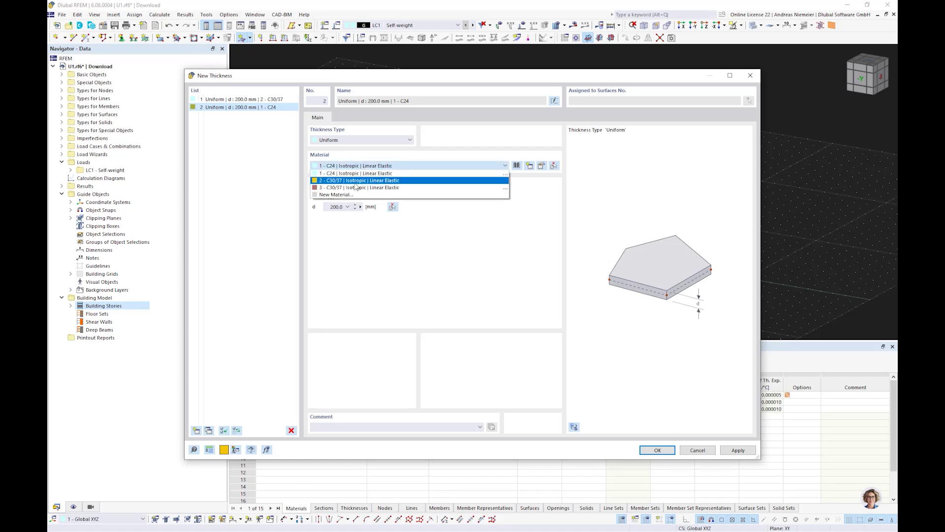
pyautogui.click(355, 181)
pyautogui.press('Tab')
pyautogui.write('220')
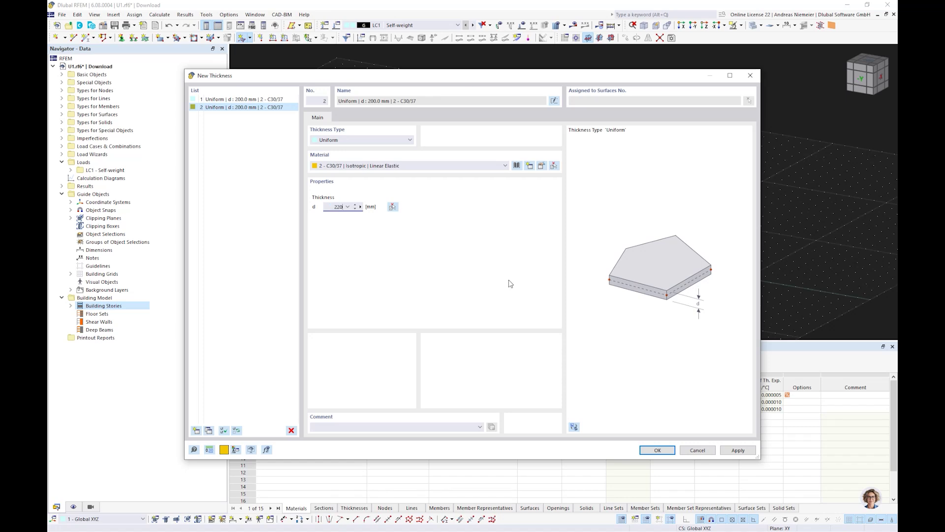
pyautogui.press('Tab')
pyautogui.click(660, 451)
pyautogui.click(670, 446)
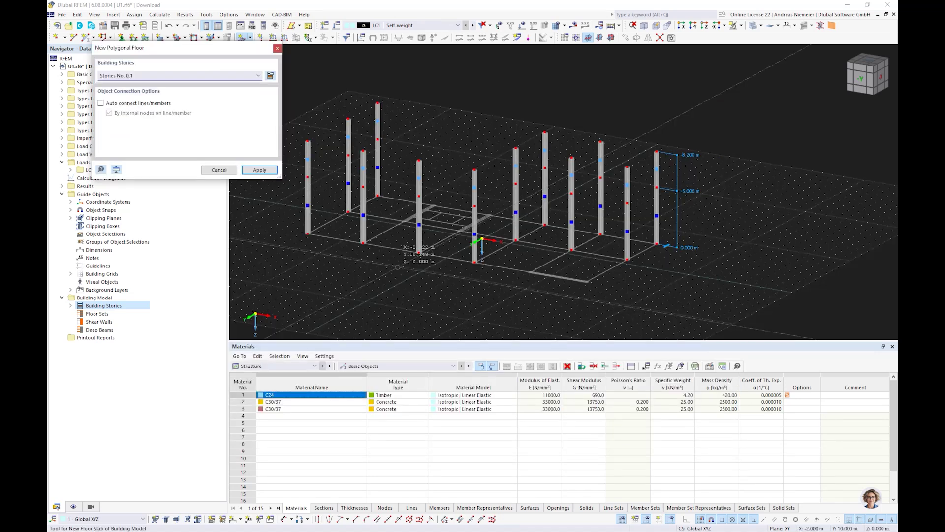
# Step: Pick the floor's first outline corners at the outer plan corners on the Y 6 m side, followed by X 13.5 m, Y −6 m
pyautogui.scroll(2, 325, 250)
pyautogui.scroll(5, 363, 273)
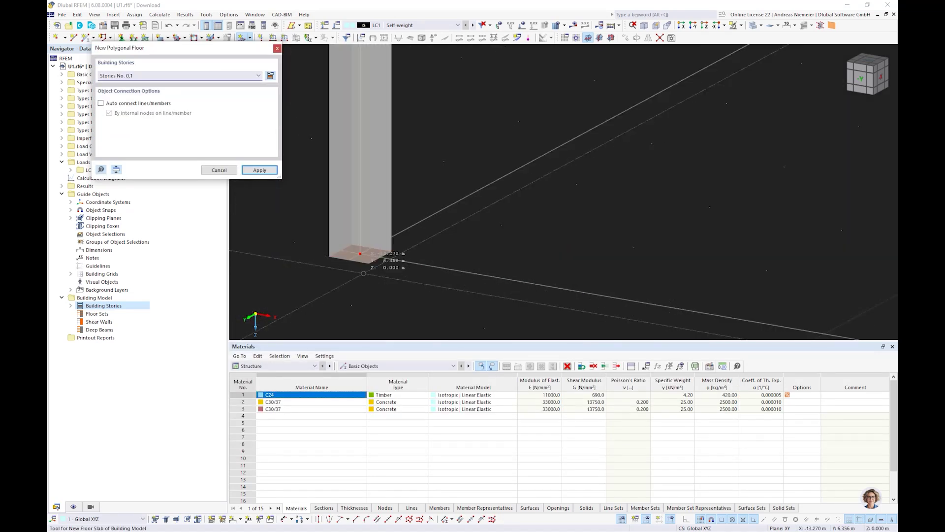
pyautogui.scroll(3, 363, 274)
pyautogui.scroll(-5, 357, 240)
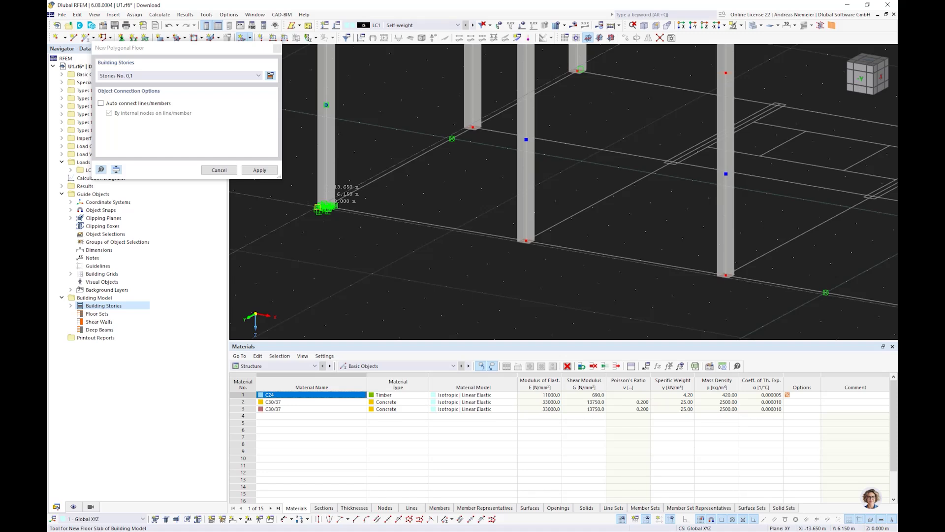
pyautogui.scroll(-5, 325, 207)
pyautogui.scroll(5, 633, 244)
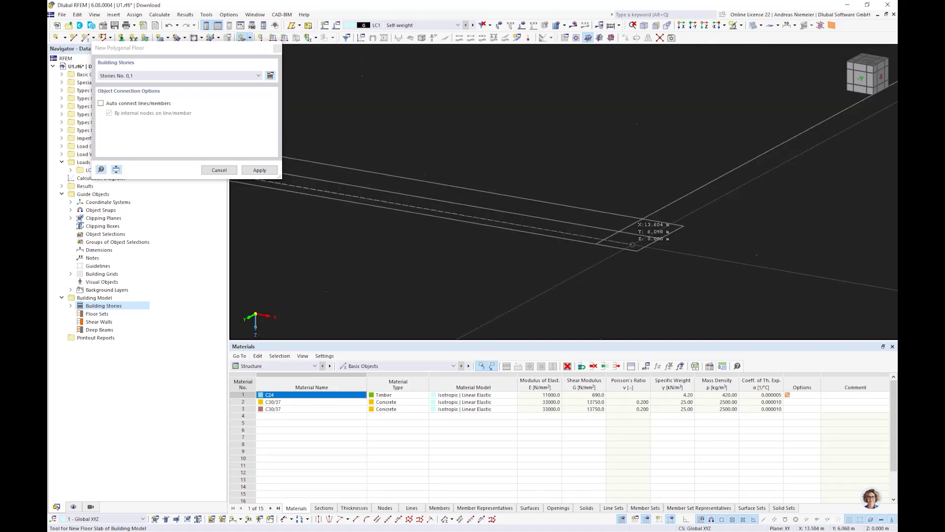
pyautogui.scroll(-2, 548, 268)
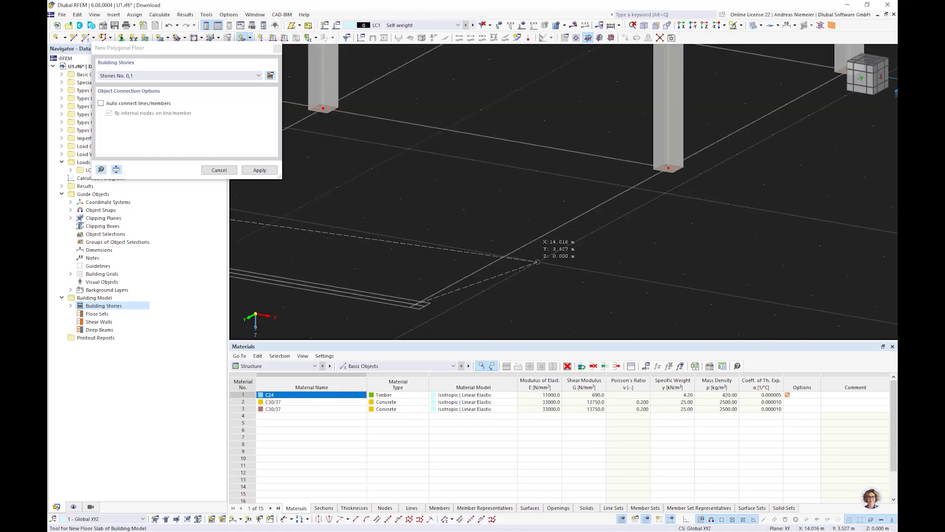
pyautogui.scroll(3, 587, 226)
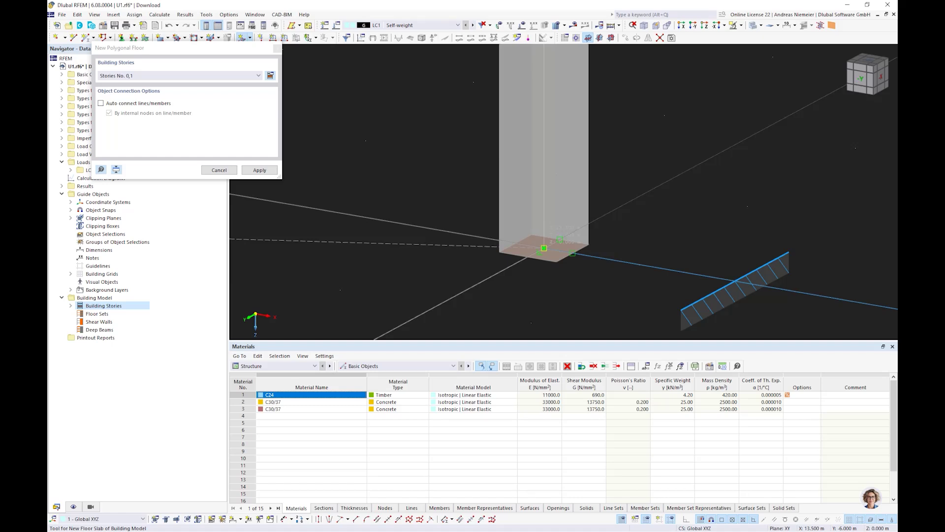
pyautogui.scroll(-3, 689, 299)
pyautogui.scroll(-3, 688, 298)
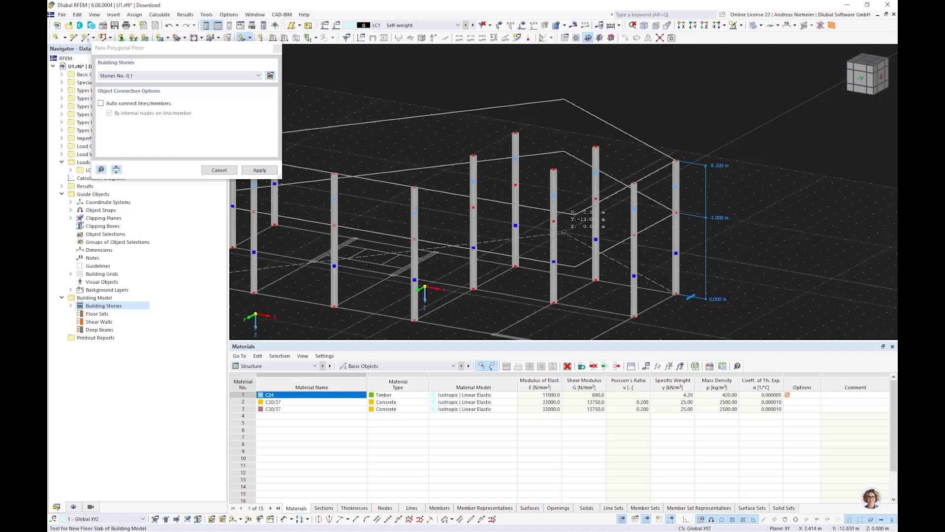
# Step: Restrict the polygonal floor to Story No. 0 by excluding Story No. 1
pyautogui.click(186, 76)
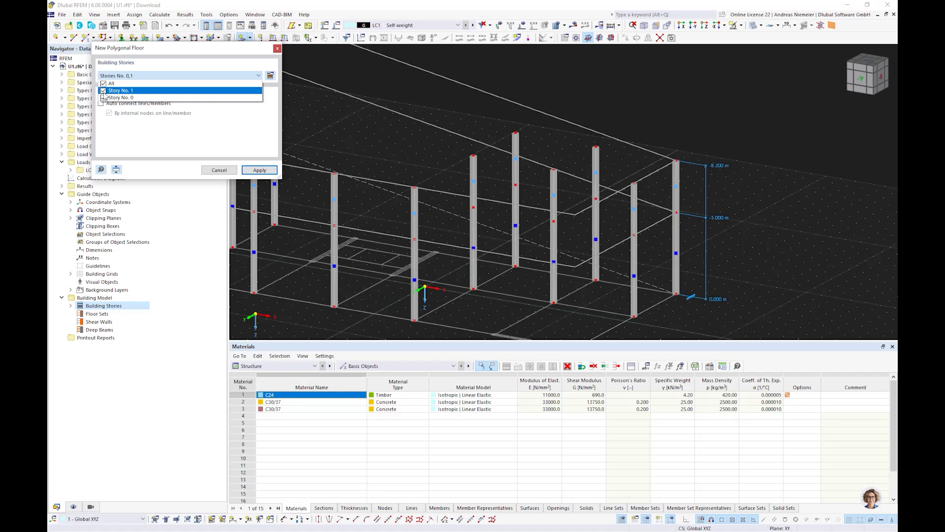
pyautogui.click(105, 97)
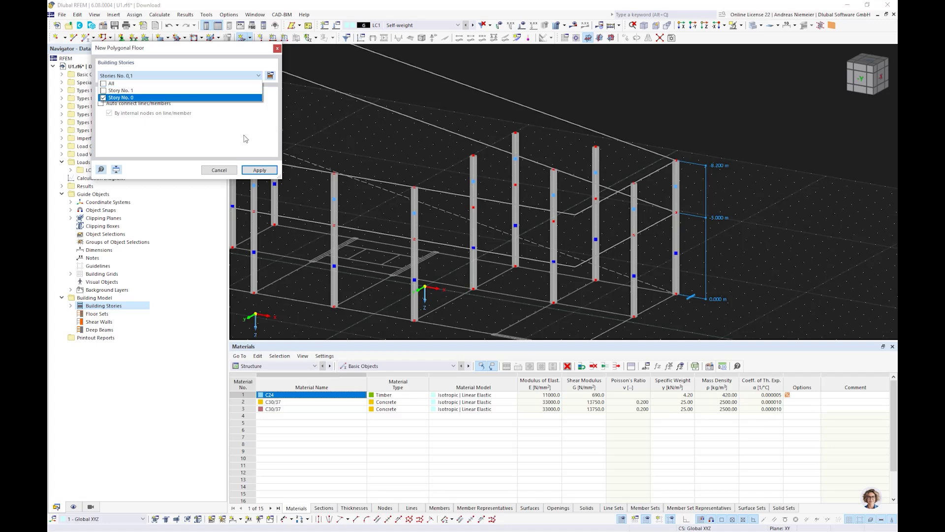
pyautogui.click(245, 139)
# Step: Trace the floor outline around the stair core recess, from X −2.7 m, Y −6 m inward and back out at X −8.1 m
pyautogui.scroll(2, 516, 226)
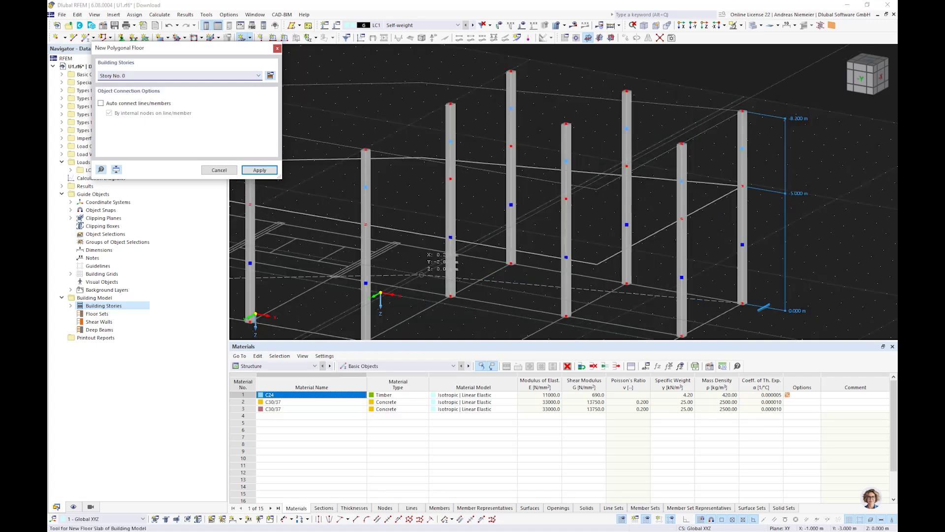
pyautogui.scroll(4, 422, 274)
pyautogui.scroll(1, 445, 224)
pyautogui.click(462, 234)
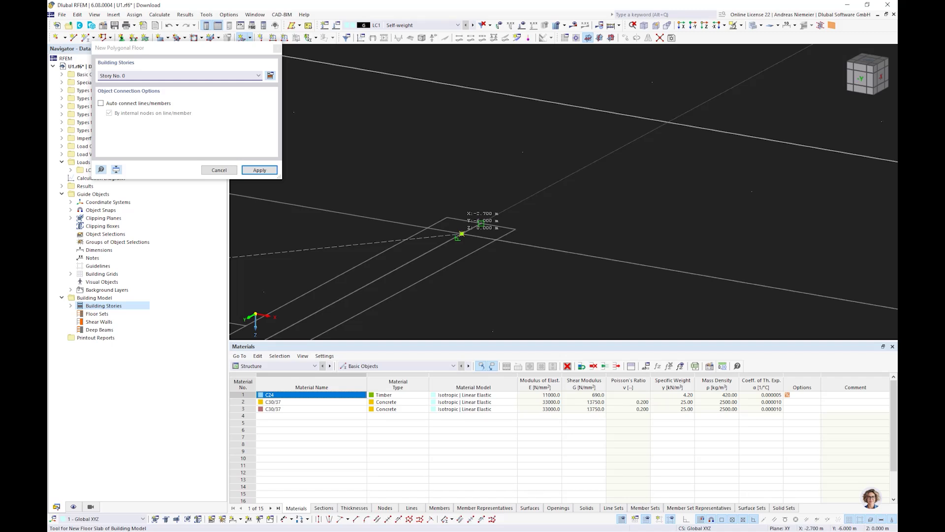
pyautogui.scroll(-3, 462, 234)
pyautogui.scroll(4, 608, 160)
pyautogui.click(619, 160)
pyautogui.scroll(-4, 638, 192)
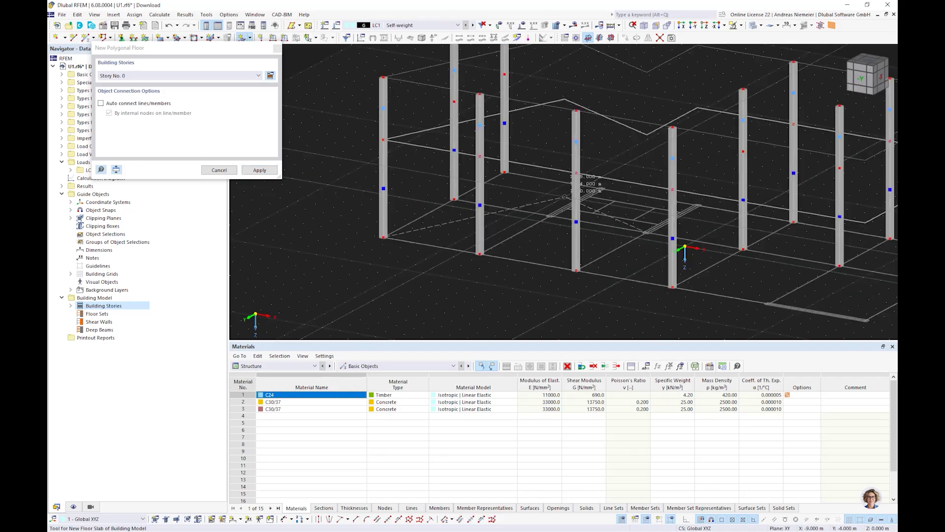
pyautogui.scroll(4, 565, 197)
pyautogui.scroll(-4, 514, 266)
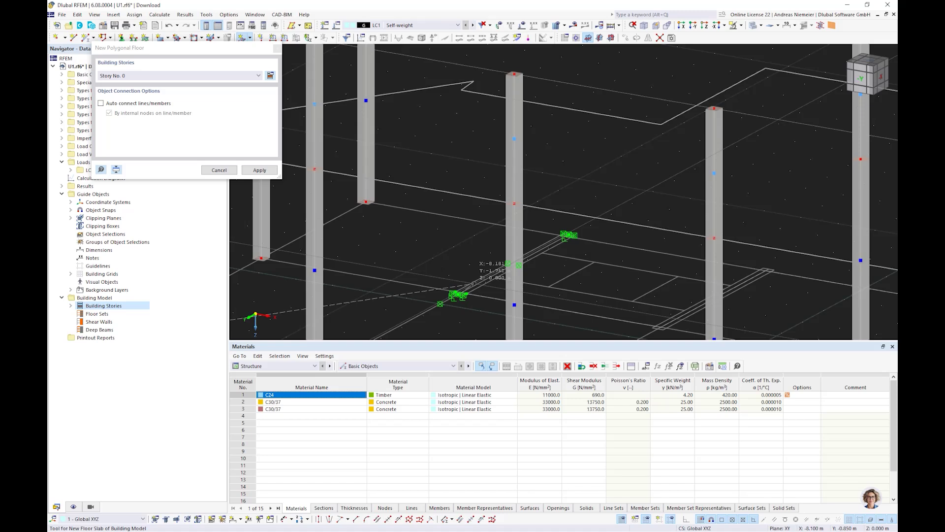
pyautogui.scroll(4, 517, 261)
pyautogui.click(517, 257)
pyautogui.scroll(-1, 656, 268)
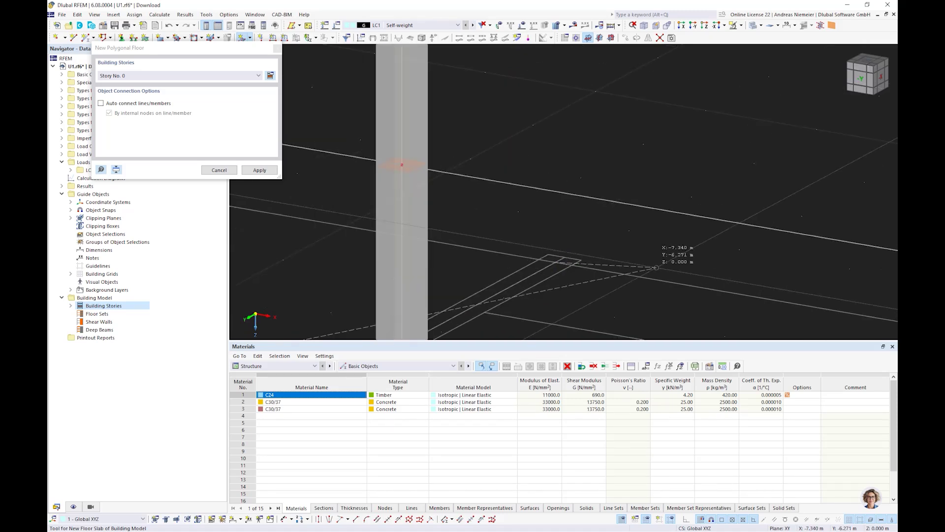
# Step: Close the floor outline through the outer corner at X −13.5 m, Y −6 m and finish the polygonal floor
pyautogui.scroll(-4, 656, 268)
pyautogui.scroll(4, 529, 256)
pyautogui.scroll(2, 548, 249)
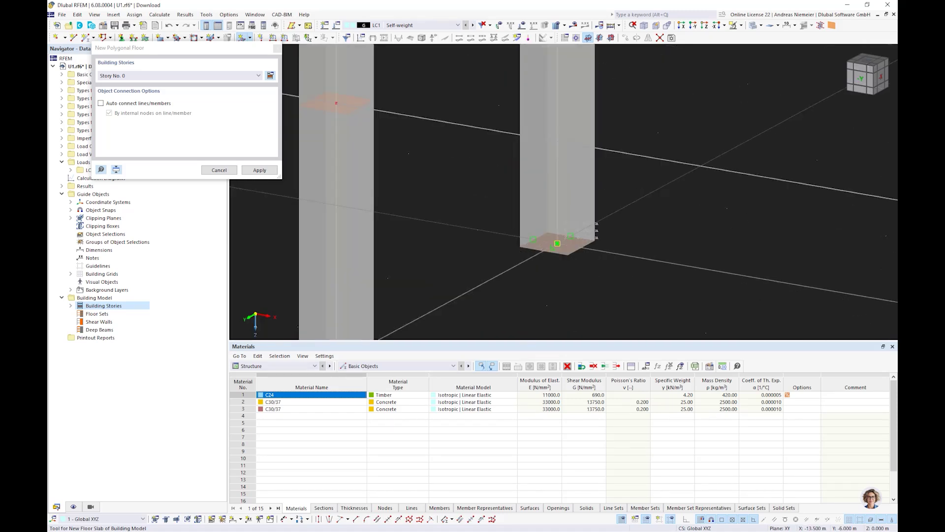
pyautogui.scroll(-3, 557, 243)
pyautogui.scroll(-3, 507, 252)
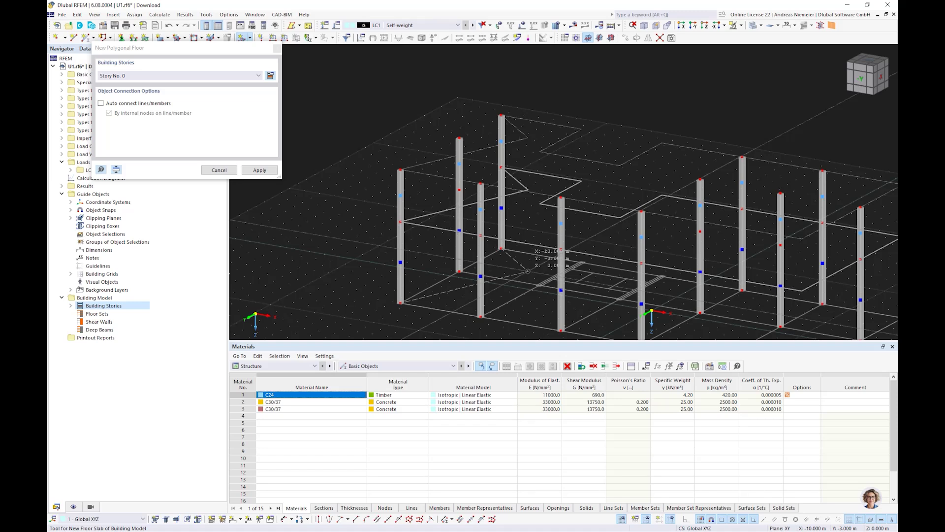
pyautogui.click(501, 249)
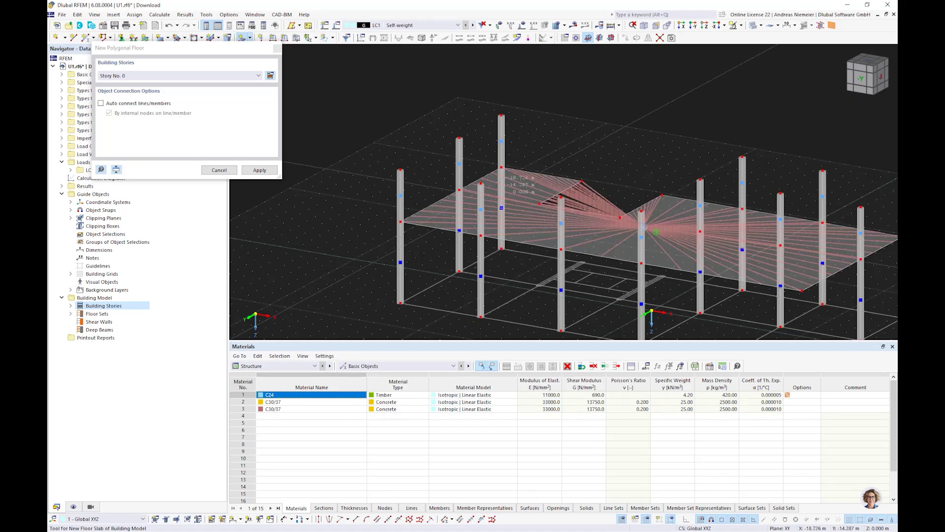
pyautogui.press('Escape')
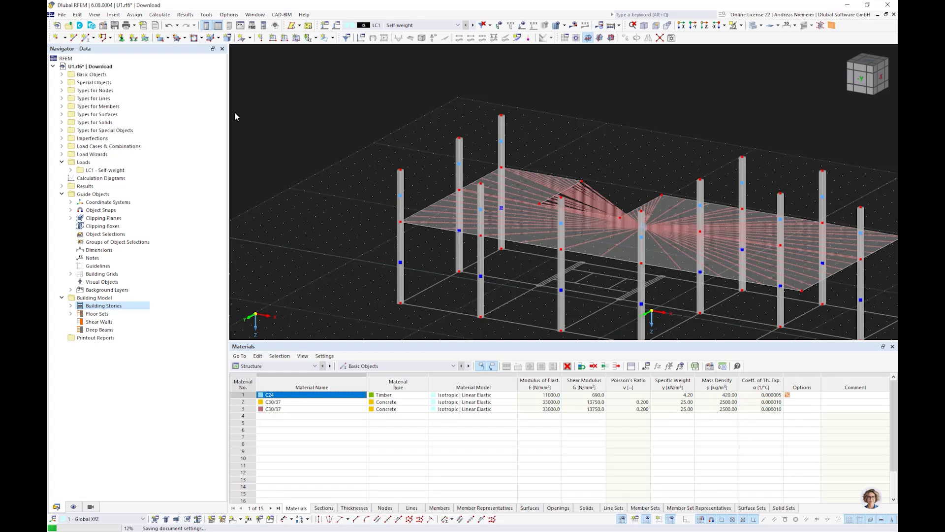
# Step: Start another polygonal floor with the 220 mm C30/37 thickness and assign it to Story No. 1 only
pyautogui.click(243, 40)
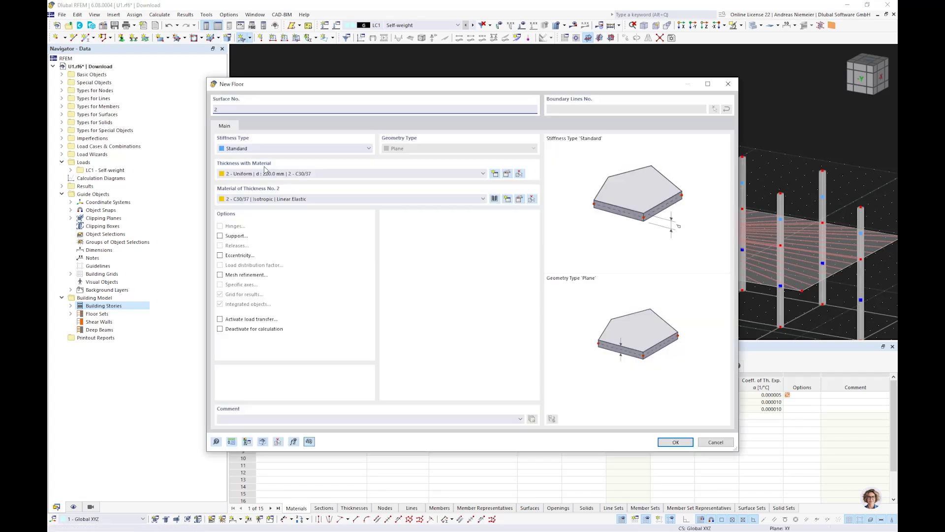
pyautogui.click(674, 442)
pyautogui.click(138, 75)
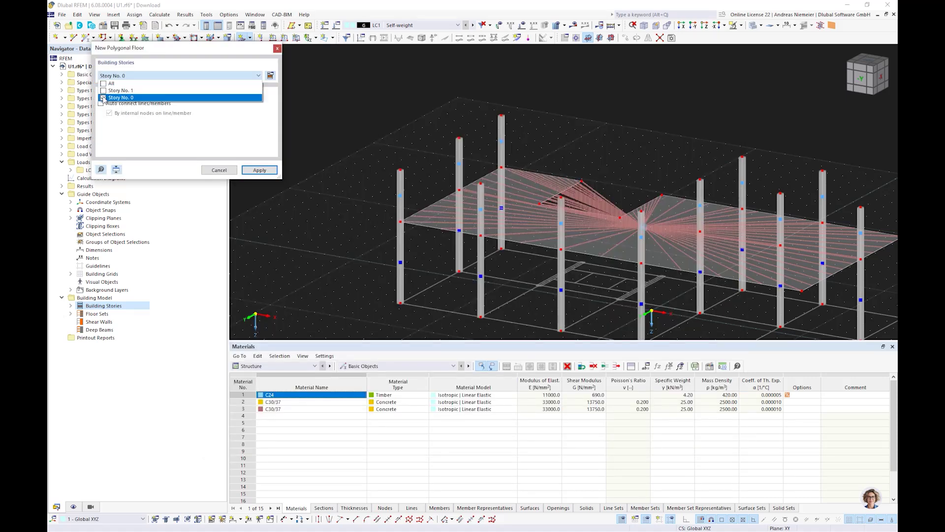
pyautogui.click(104, 91)
pyautogui.click(197, 137)
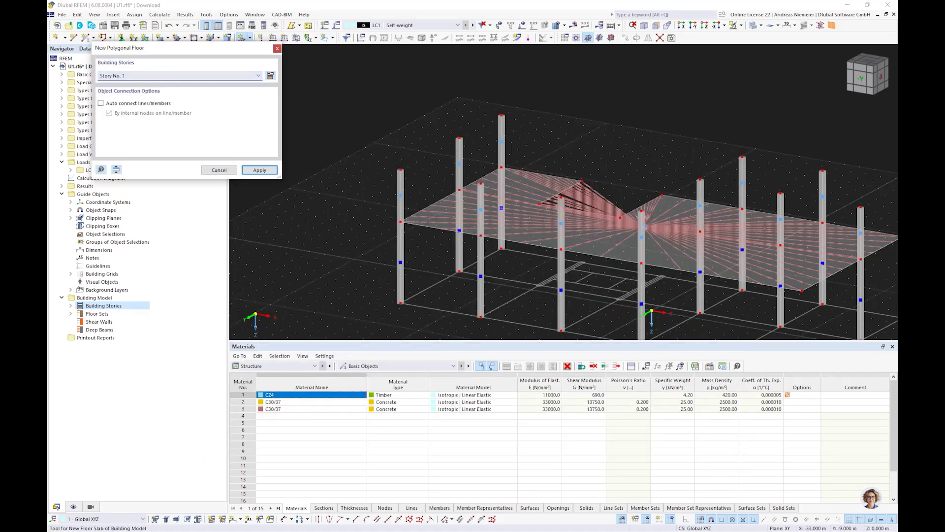
# Step: Pick the upper floor's first two outline corners at both outer plan corners on the Y 6 m side
pyautogui.scroll(5, 383, 169)
pyautogui.click(373, 172)
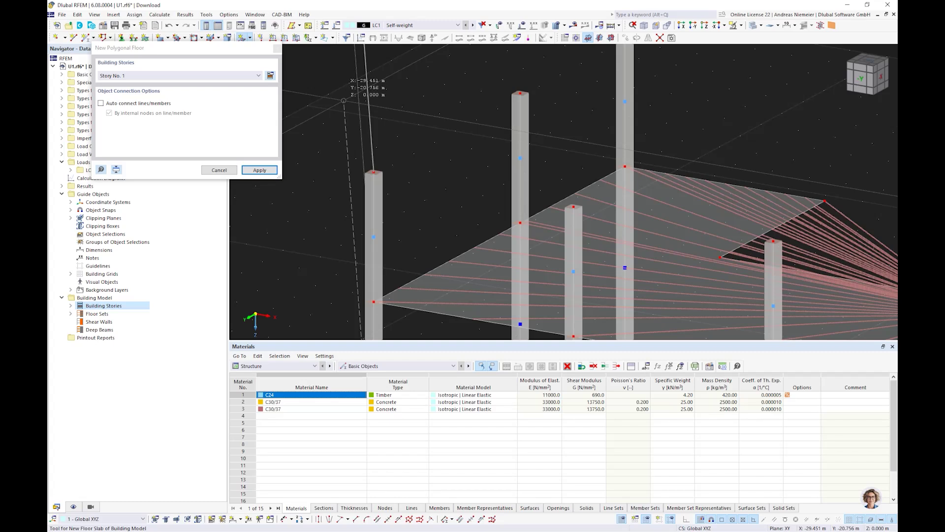
pyautogui.scroll(-5, 344, 101)
pyautogui.scroll(5, 504, 161)
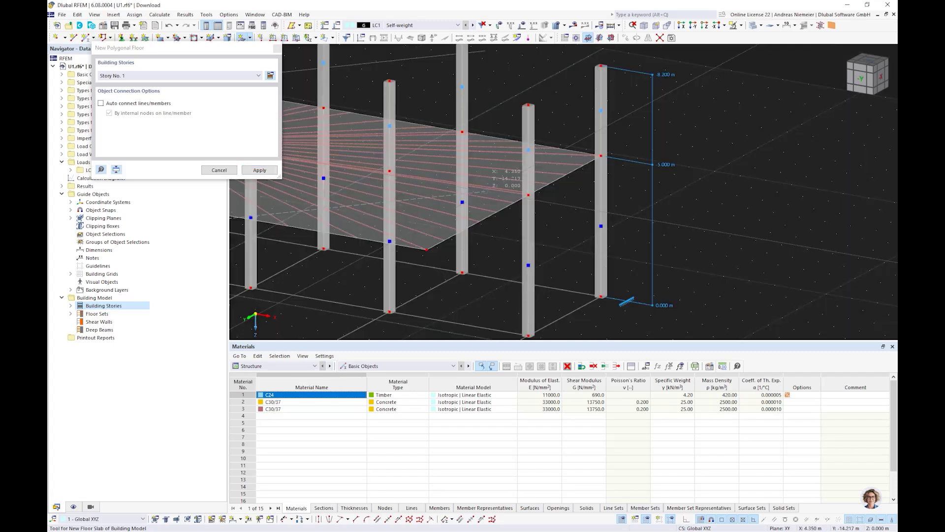
pyautogui.scroll(-3, 489, 168)
pyautogui.scroll(5, 438, 314)
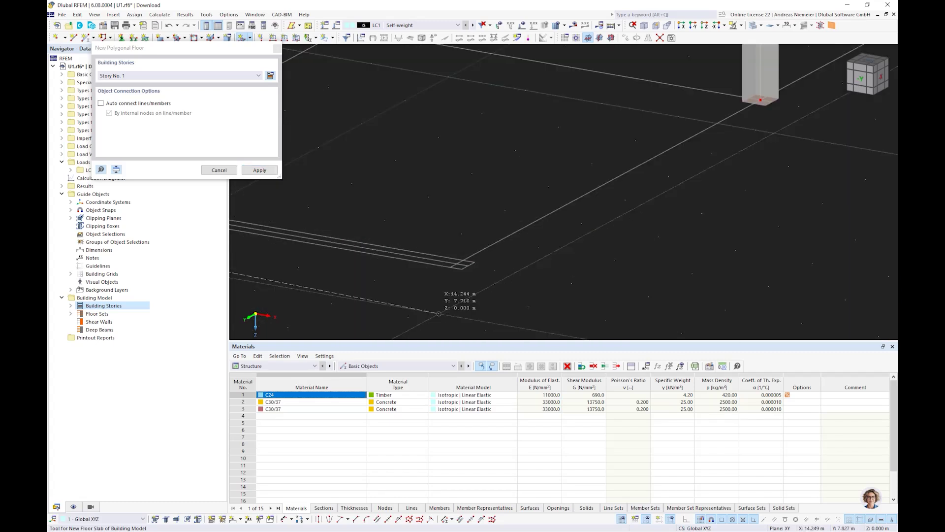
pyautogui.scroll(3, 454, 300)
pyautogui.scroll(2, 458, 237)
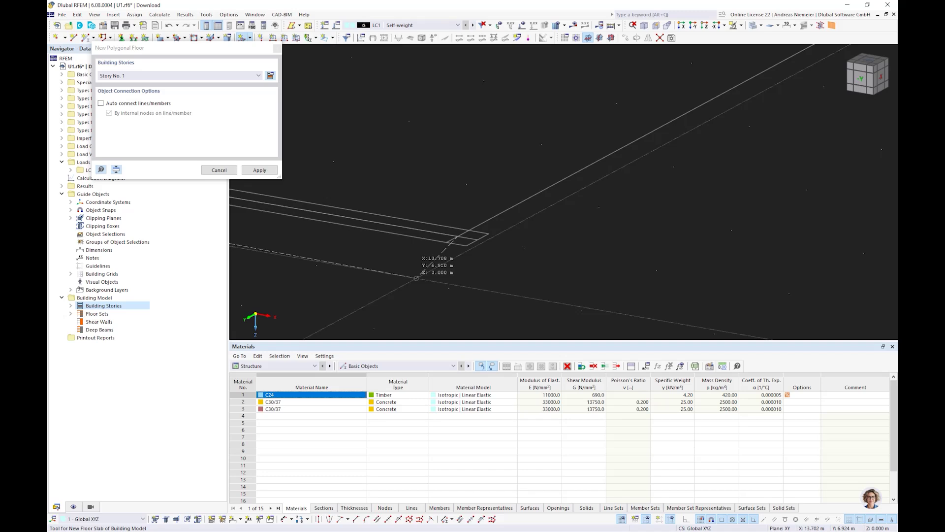
# Step: Complete the upper floor outline through X 13.5 m and X −13.5 m at Y −6 m, and finish the floor
pyautogui.scroll(-5, 416, 278)
pyautogui.scroll(3, 562, 196)
pyautogui.scroll(3, 562, 195)
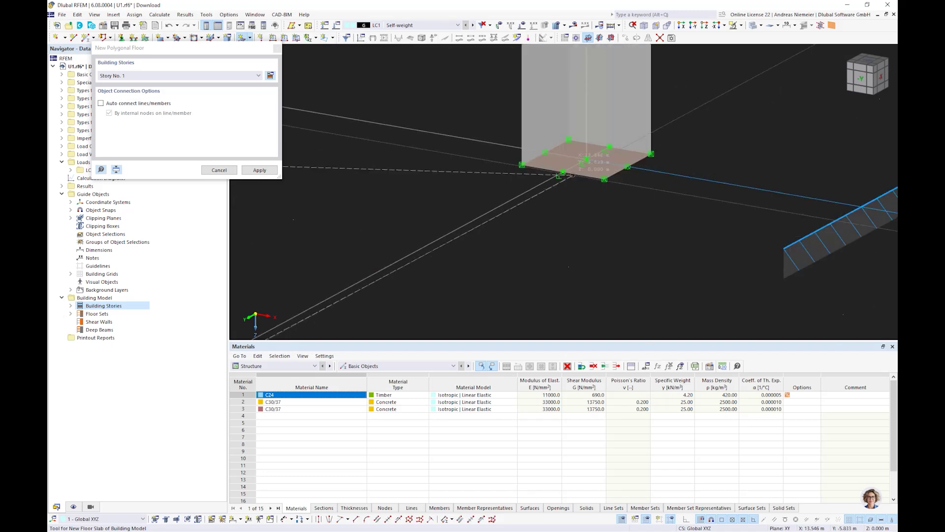
pyautogui.scroll(-3, 586, 159)
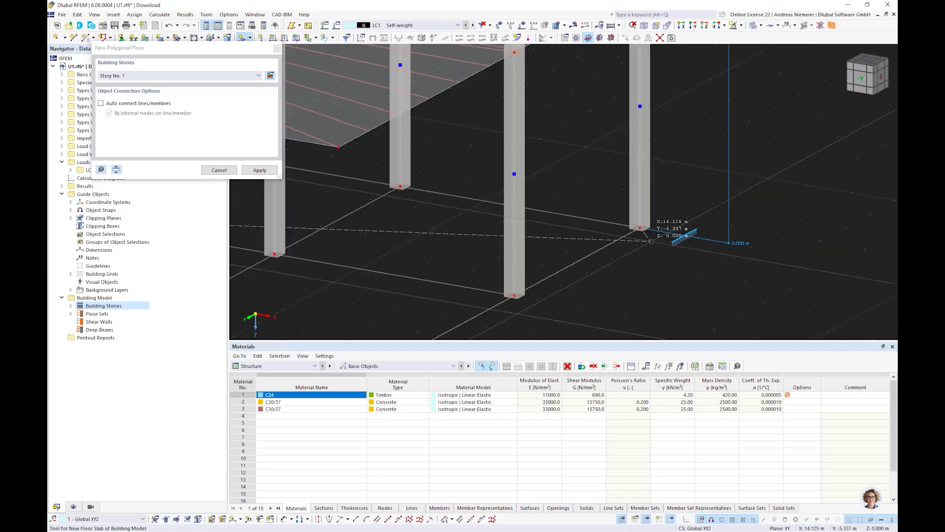
pyautogui.scroll(-4, 651, 241)
pyautogui.scroll(5, 432, 193)
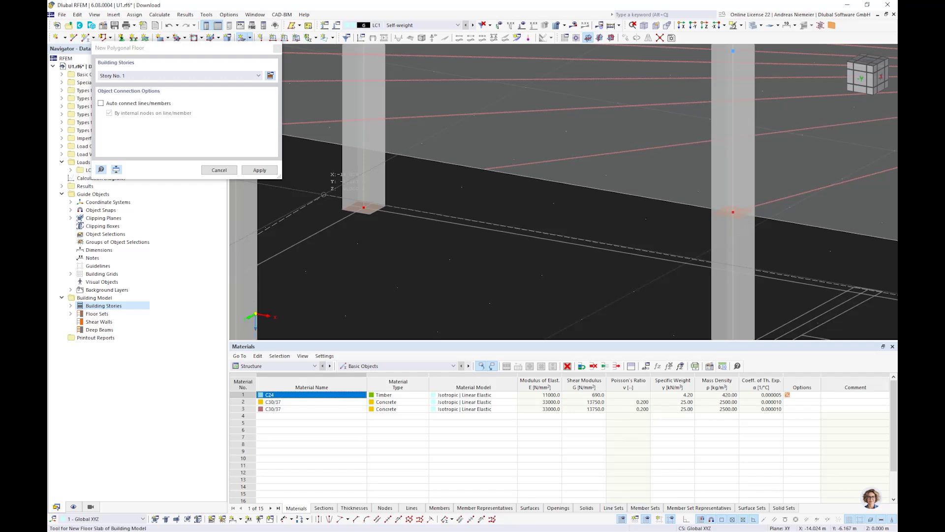
pyautogui.scroll(1, 323, 194)
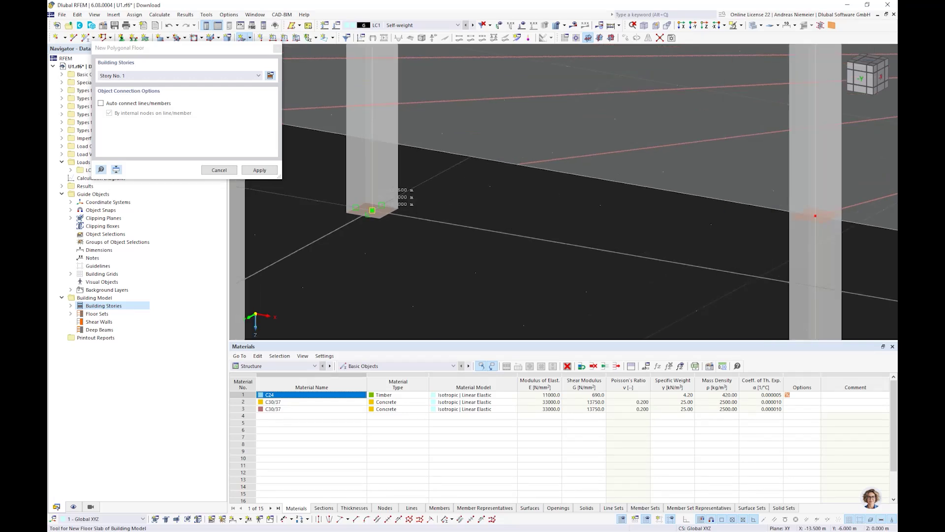
pyautogui.scroll(-5, 419, 239)
pyautogui.click(421, 239)
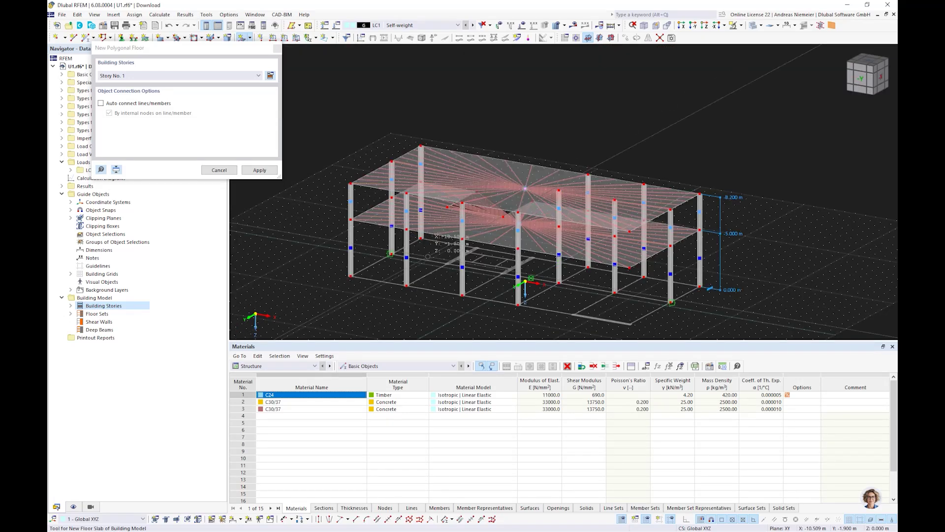
pyautogui.press('Escape')
# Step: Start a new building model wall and give it a new uniform thickness of 240 mm in C30/37 concrete
pyautogui.keyDown('ctrl'); pyautogui.moveTo(362, 284); pyautogui.dragTo(393, 297, button='middle'); pyautogui.keyUp('ctrl')
pyautogui.scroll(3, 530, 297)
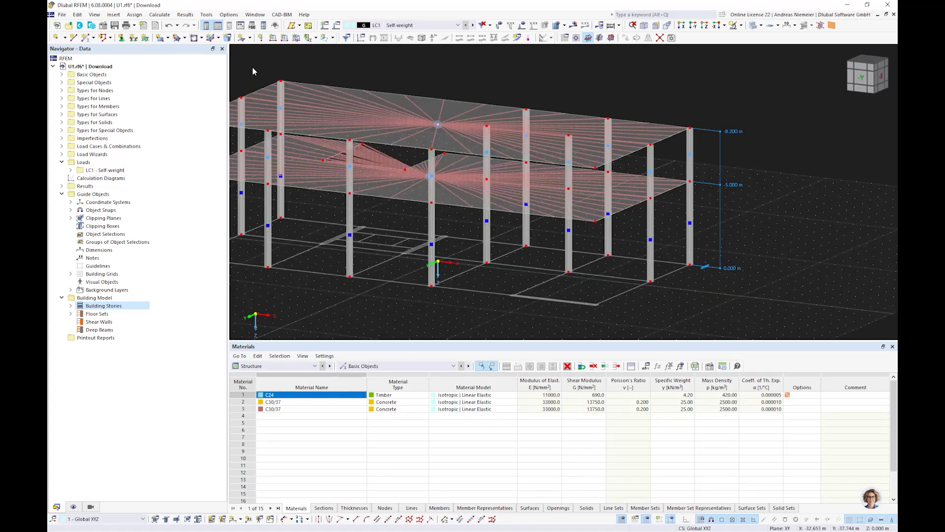
pyautogui.click(250, 38)
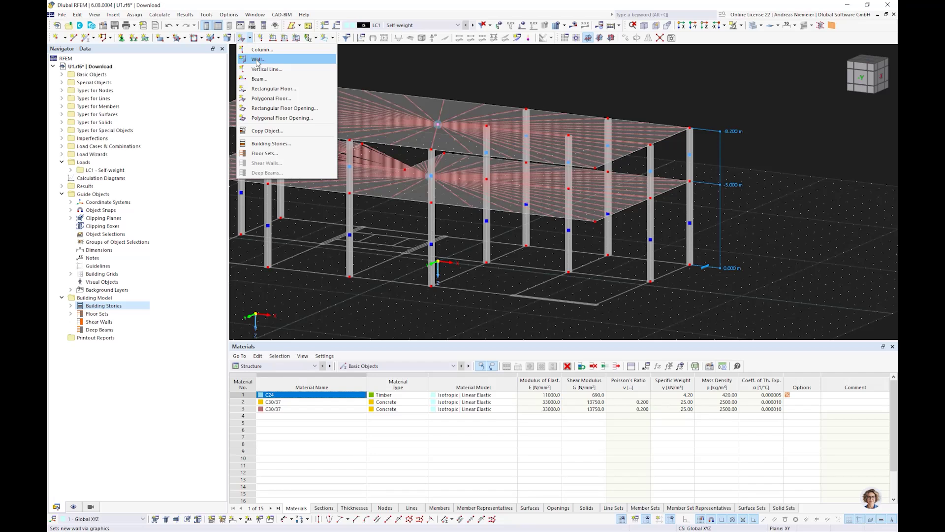
pyautogui.click(259, 59)
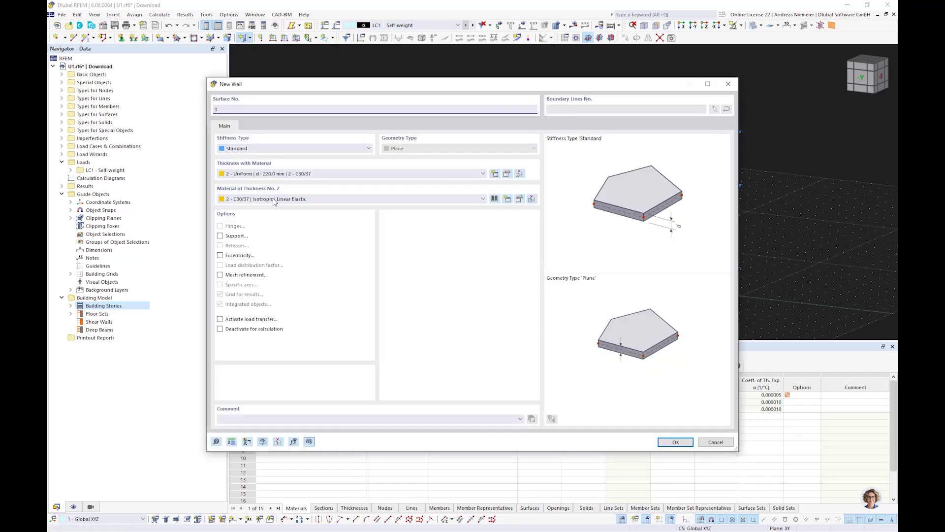
pyautogui.click(478, 176)
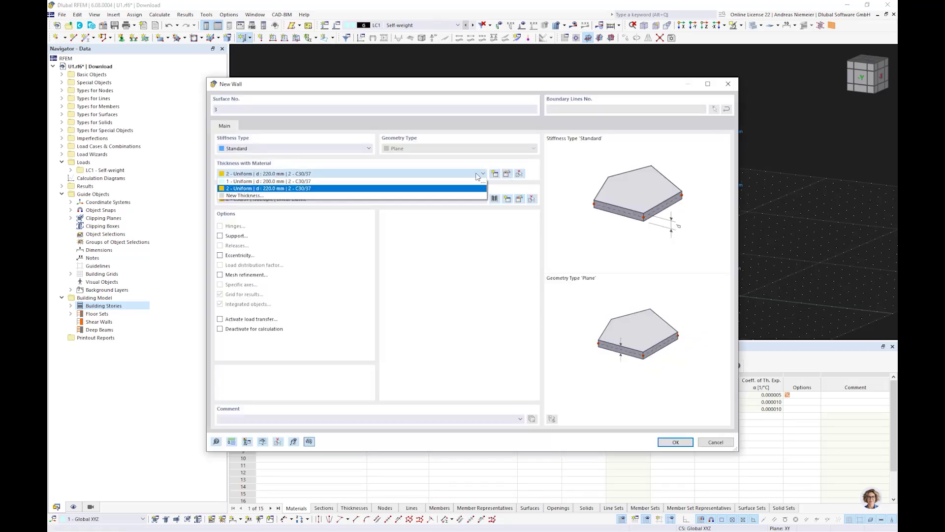
pyautogui.click(477, 176)
pyautogui.click(496, 173)
pyautogui.doubleClick(334, 207)
pyautogui.write('240')
pyautogui.click(393, 167)
pyautogui.click(382, 182)
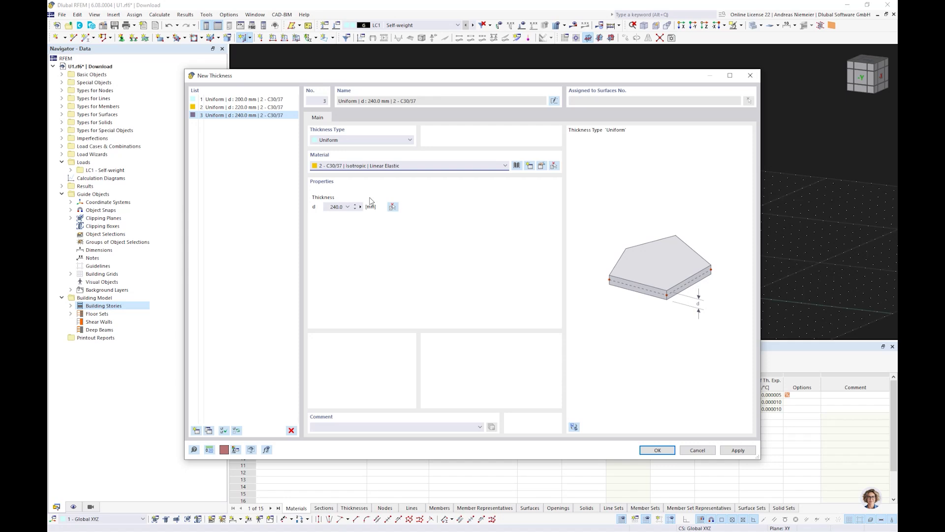
pyautogui.click(658, 450)
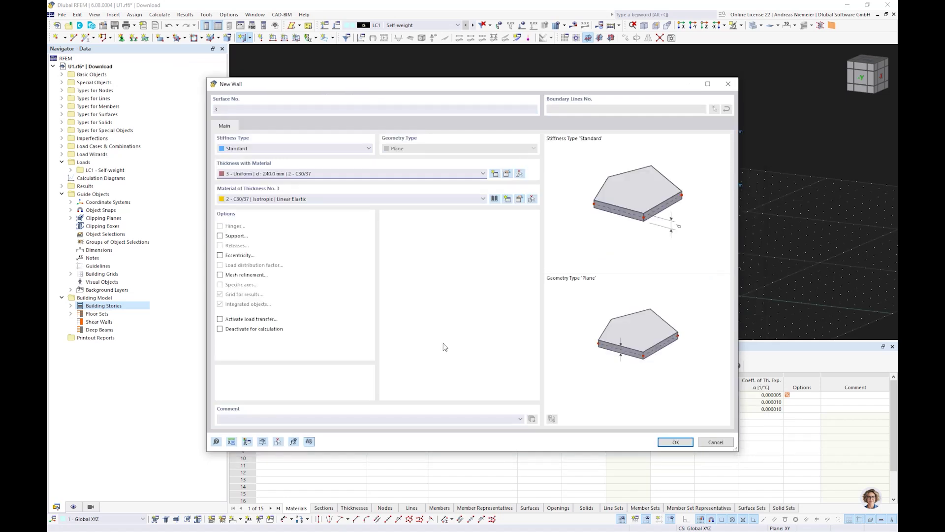
# Step: Accept the 240 mm C30/37 wall definition and assign the new walls to all building stories
pyautogui.click(668, 445)
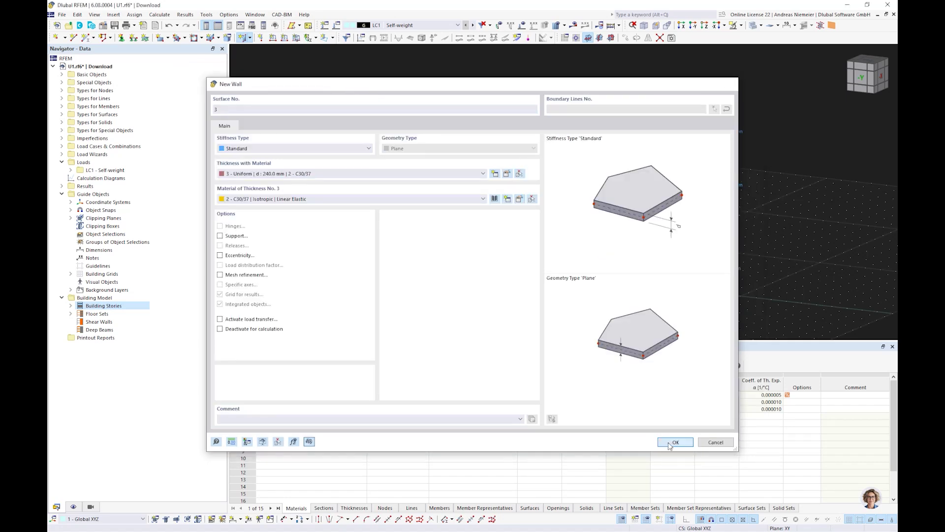
pyautogui.click(146, 77)
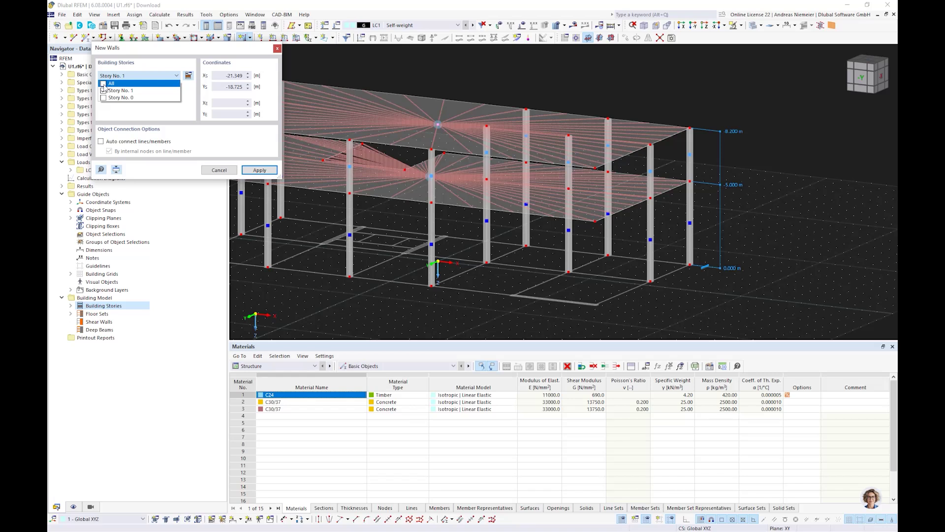
pyautogui.click(103, 83)
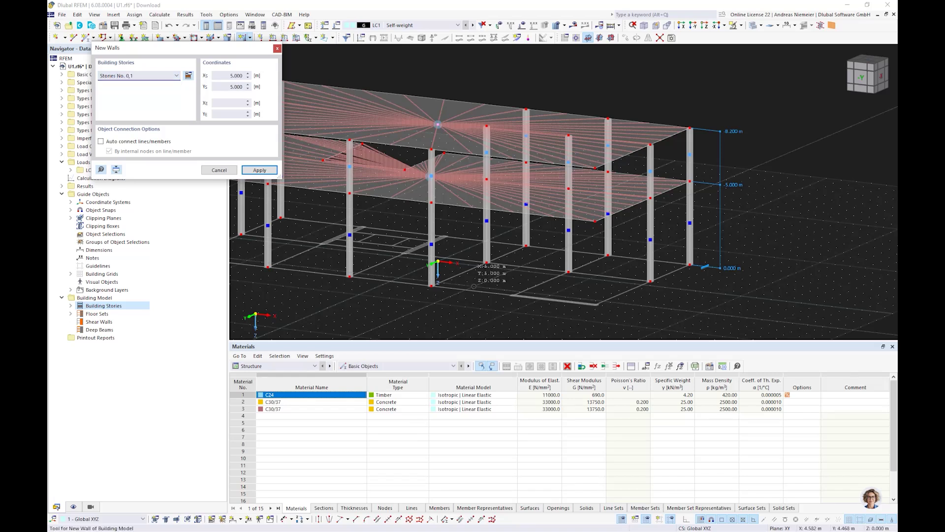
# Step: Place the first wall along the Y 6 m side from X 8.1 m to X 13.5 m and end its chain
pyautogui.scroll(5, 538, 285)
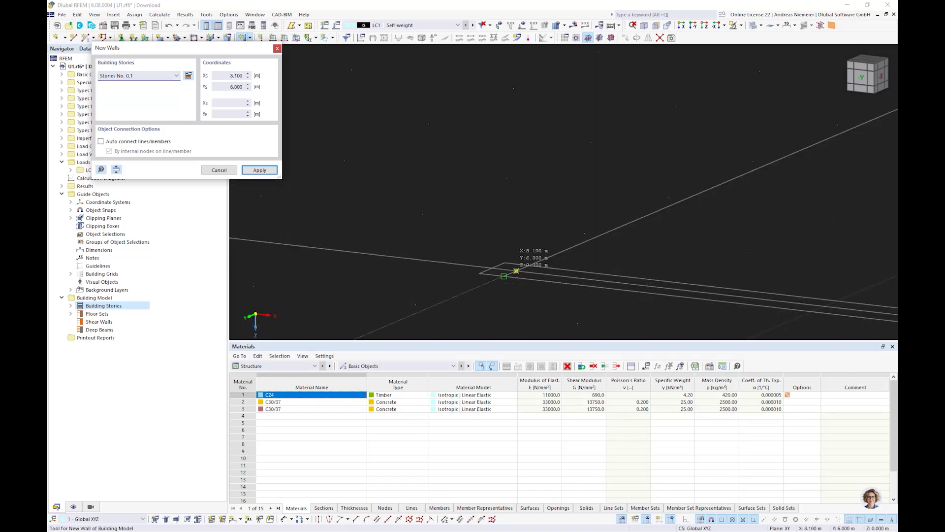
pyautogui.click(516, 271)
pyautogui.scroll(-5, 566, 246)
pyautogui.scroll(5, 618, 263)
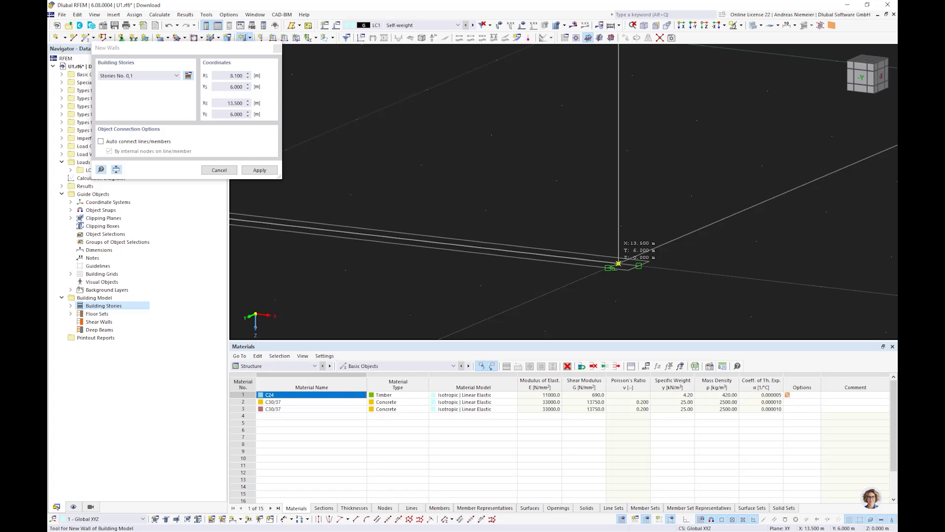
pyautogui.click(618, 264)
pyautogui.scroll(-5, 630, 280)
pyautogui.scroll(-5, 552, 293)
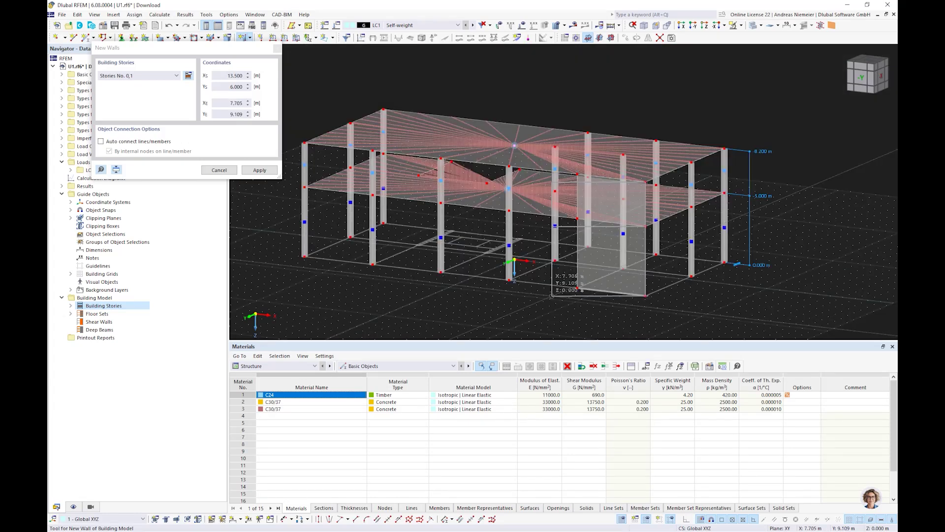
pyautogui.rightClick(562, 300)
# Step: Place the second wall at X −2.7 m from Y −1 m to Y −6 m and end its chain
pyautogui.scroll(6, 487, 250)
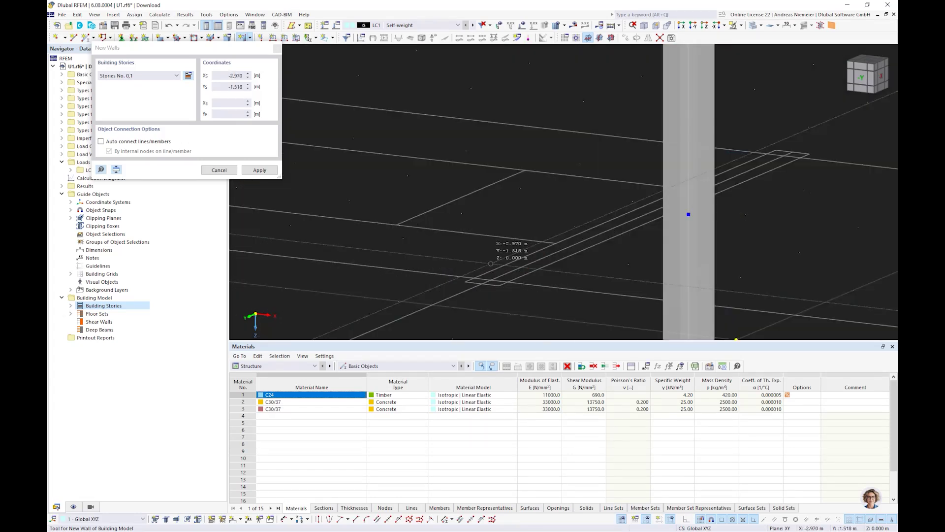
pyautogui.scroll(3, 490, 263)
pyautogui.click(488, 290)
pyautogui.scroll(3, 497, 276)
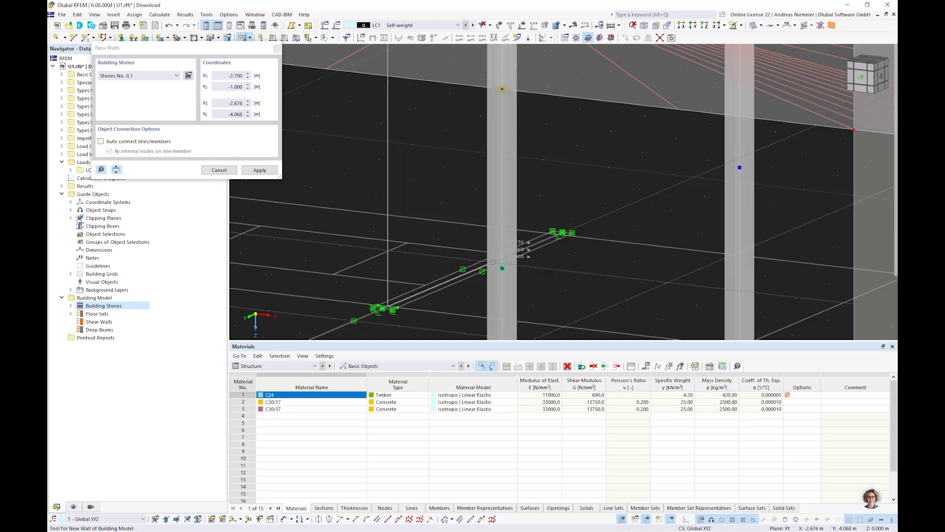
pyautogui.scroll(6, 552, 239)
pyautogui.click(615, 196)
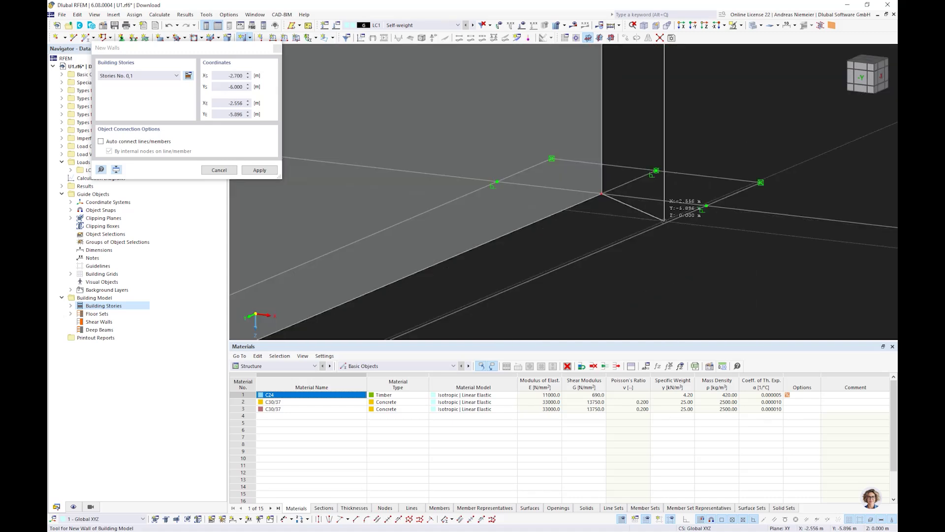
pyautogui.rightClick(664, 222)
# Step: Place the third wall from X −8.1 m, Y −1 m to the plan wall's far end at Y −6 m, and finish wall placement
pyautogui.scroll(-8, 664, 225)
pyautogui.scroll(8, 437, 214)
pyautogui.click(458, 205)
pyautogui.scroll(-5, 385, 282)
pyautogui.scroll(7, 577, 174)
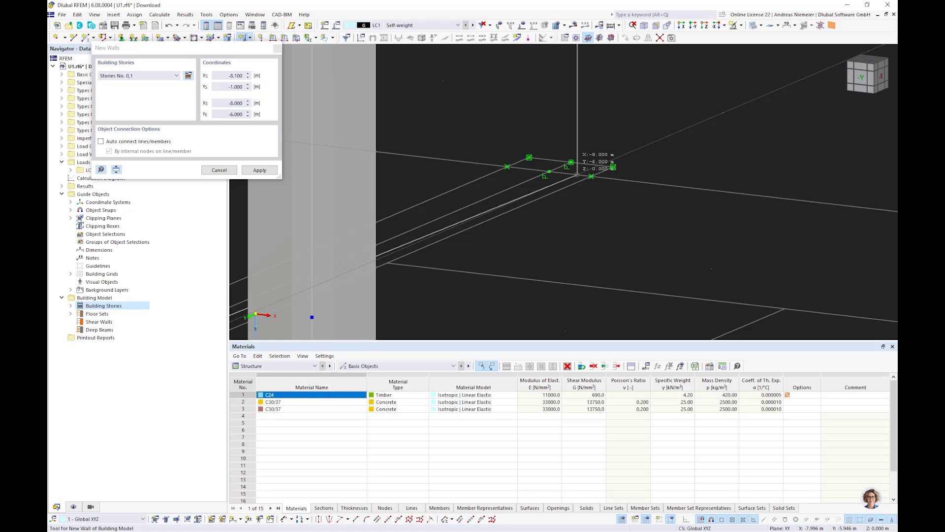
pyautogui.click(577, 175)
pyautogui.scroll(-4, 555, 177)
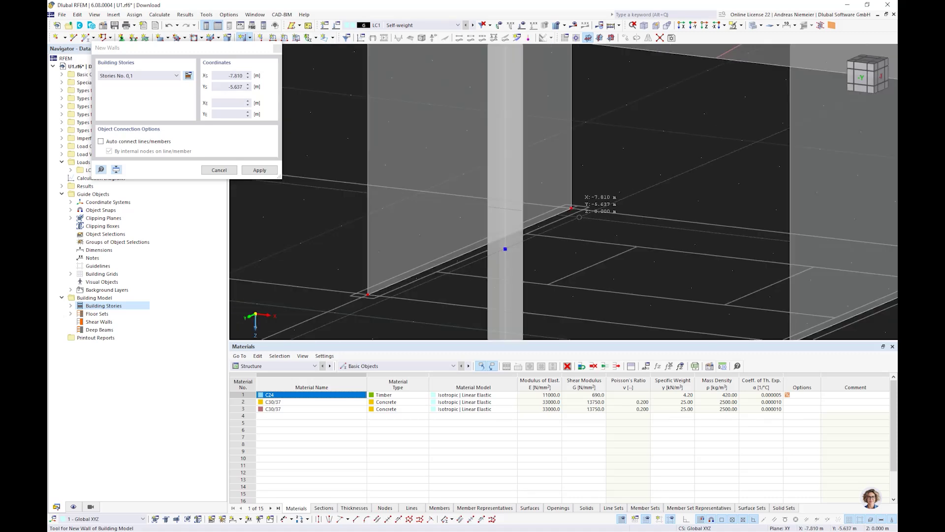
pyautogui.press('Escape')
# Step: Assign line supports to the base lines of all three walls
pyautogui.scroll(-7, 586, 225)
pyautogui.moveTo(595, 229)
pyautogui.mouseDown(button='middle')
pyautogui.moveTo(491, 216)
pyautogui.moveTo(507, 210)
pyautogui.moveTo(610, 239)
pyautogui.mouseUp(button='middle')
pyautogui.scroll(1, 610, 239)
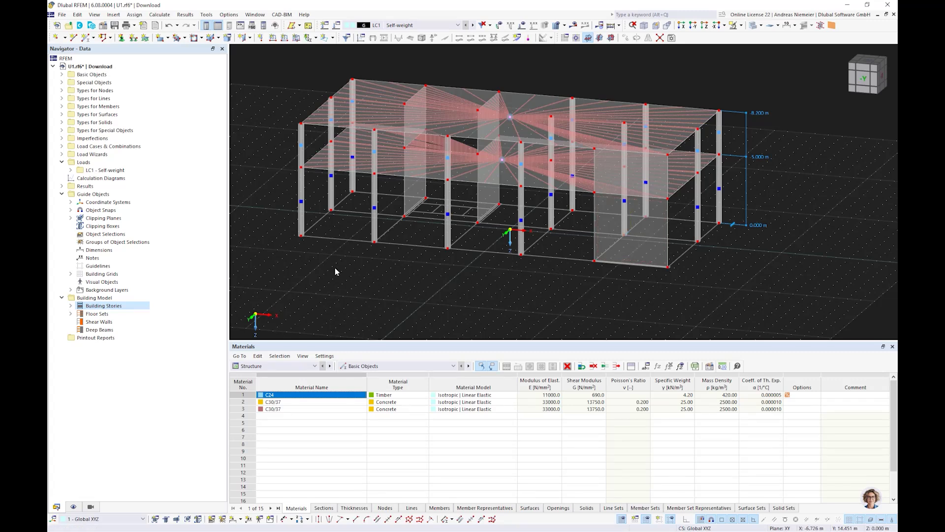
pyautogui.click(134, 39)
pyautogui.click(534, 366)
pyautogui.click(645, 265)
pyautogui.click(487, 216)
pyautogui.click(420, 212)
pyautogui.press('Escape')
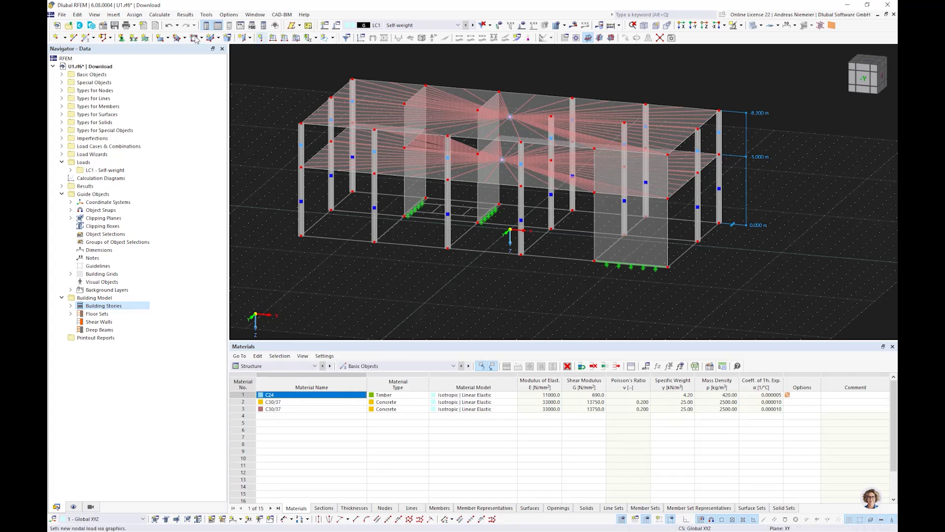
# Step: Assign the Hinged nodal support to all column base nodes at ground level
pyautogui.click(122, 38)
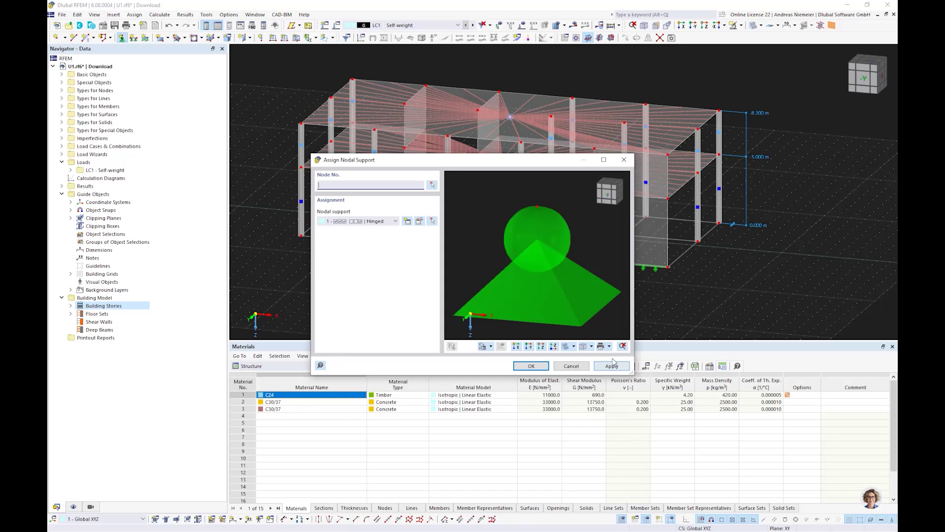
pyautogui.click(612, 365)
pyautogui.keyDown('ctrl'); pyautogui.moveTo(397, 280); pyautogui.dragTo(306, 222, button='middle'); pyautogui.keyUp('ctrl')
pyautogui.moveTo(271, 200); pyautogui.dragTo(391, 259)
pyautogui.click(443, 237)
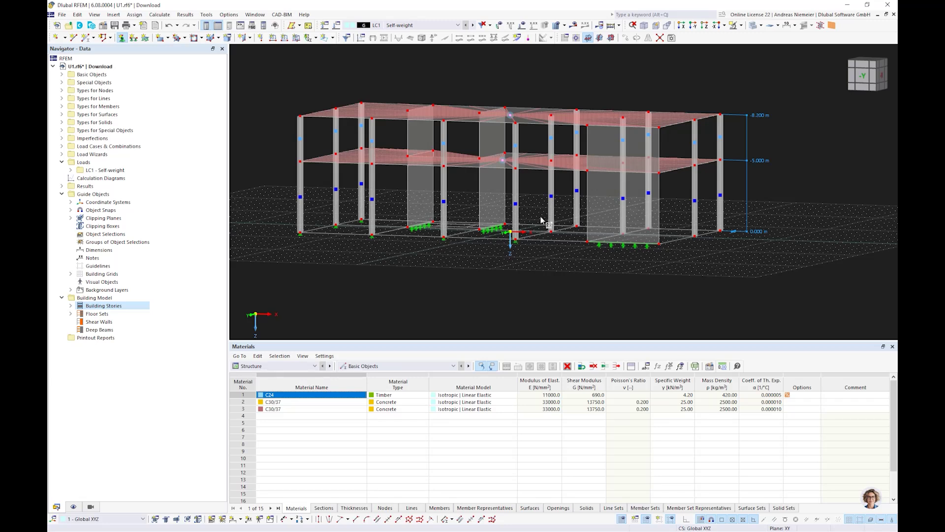
pyautogui.scroll(2, 729, 269)
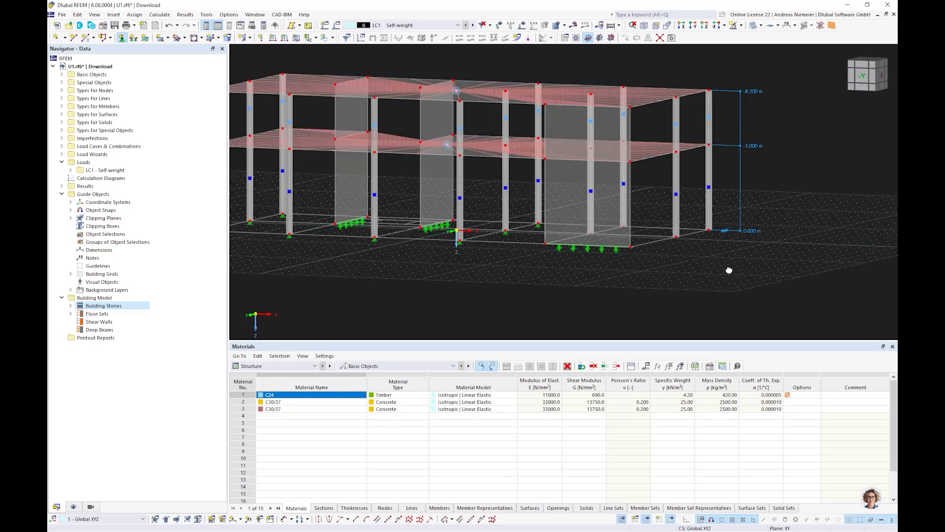
pyautogui.keyDown('ctrl'); pyautogui.moveTo(729, 270); pyautogui.dragTo(693, 270, button='middle'); pyautogui.keyUp('ctrl')
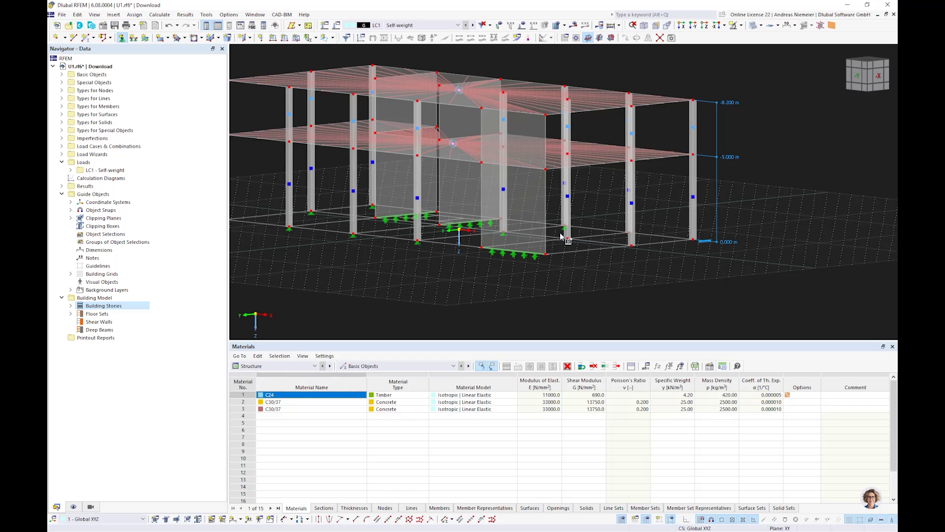
pyautogui.moveTo(432, 287); pyautogui.dragTo(492, 291, button='middle')
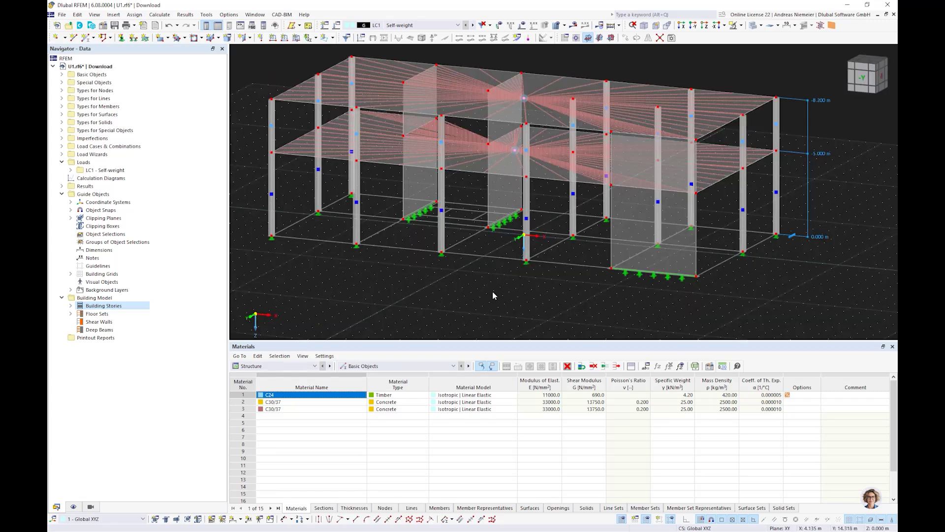
# Step: Calculate and display the LC1 self-weight results, and close the results table to enlarge the model view
pyautogui.scroll(-3, 493, 291)
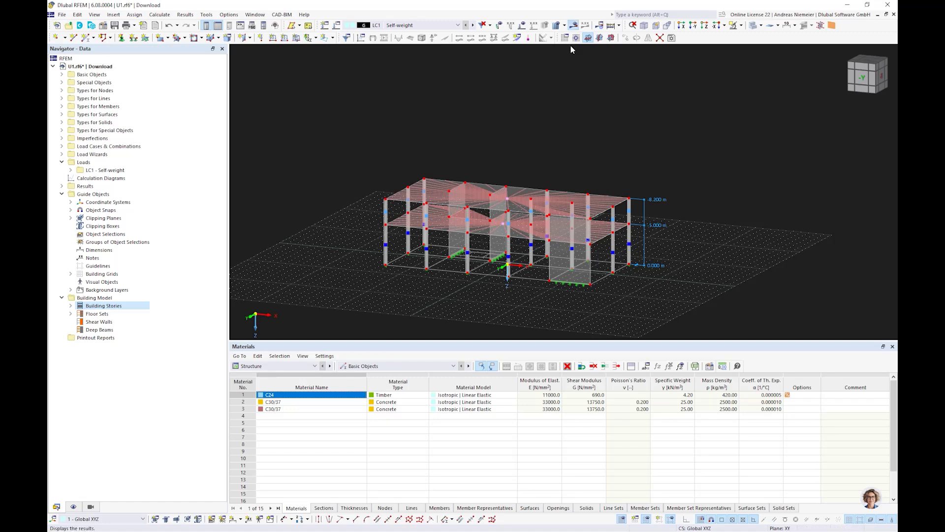
pyautogui.click(572, 27)
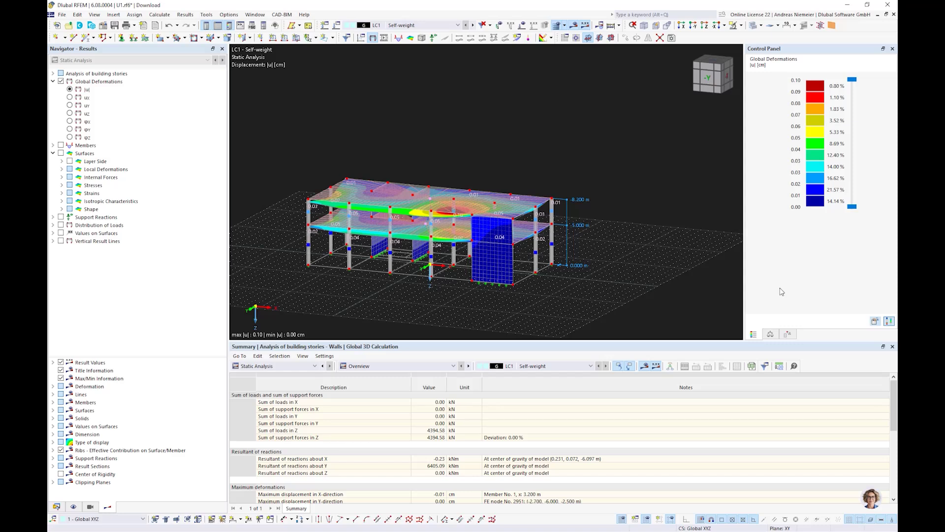
pyautogui.click(892, 347)
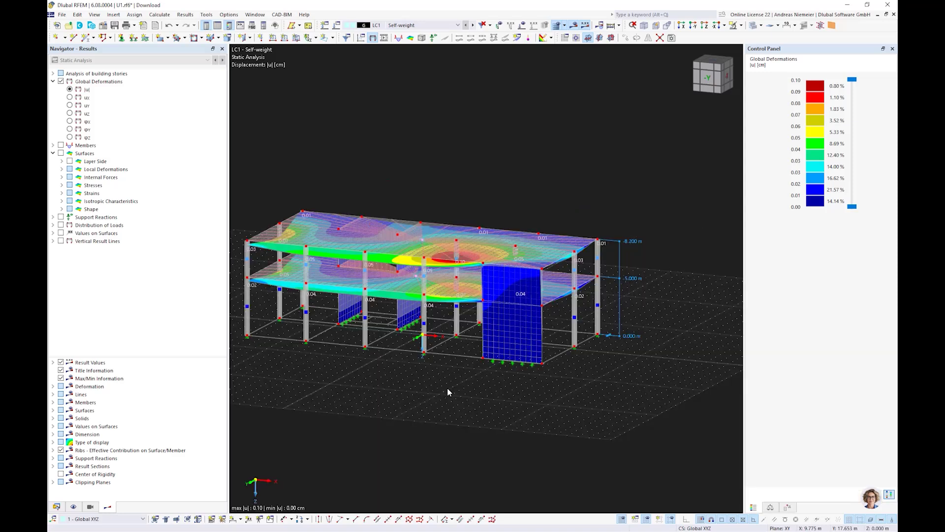
pyautogui.moveTo(394, 417); pyautogui.dragTo(436, 380, button='middle')
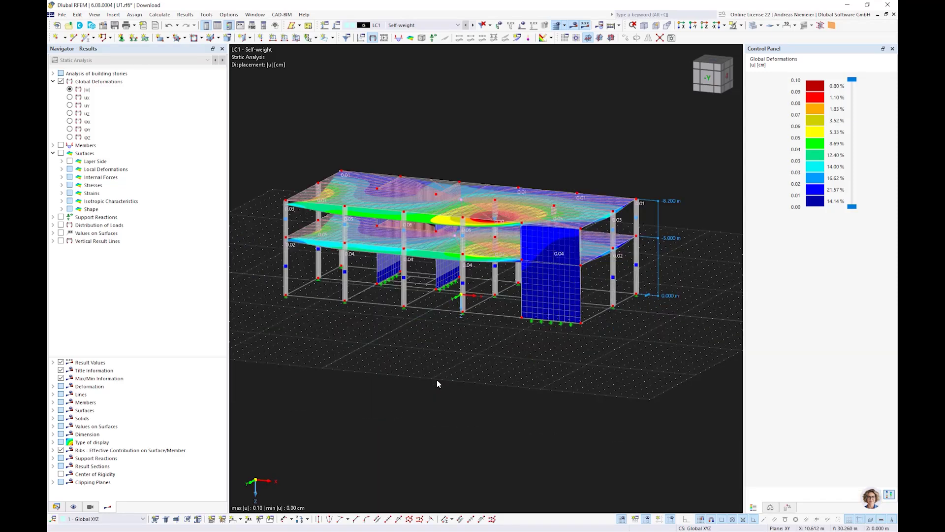
# Step: Show the building story results for Floors | Local 2D Calculation and examine the floor deformations from the side and above
pyautogui.click(53, 73)
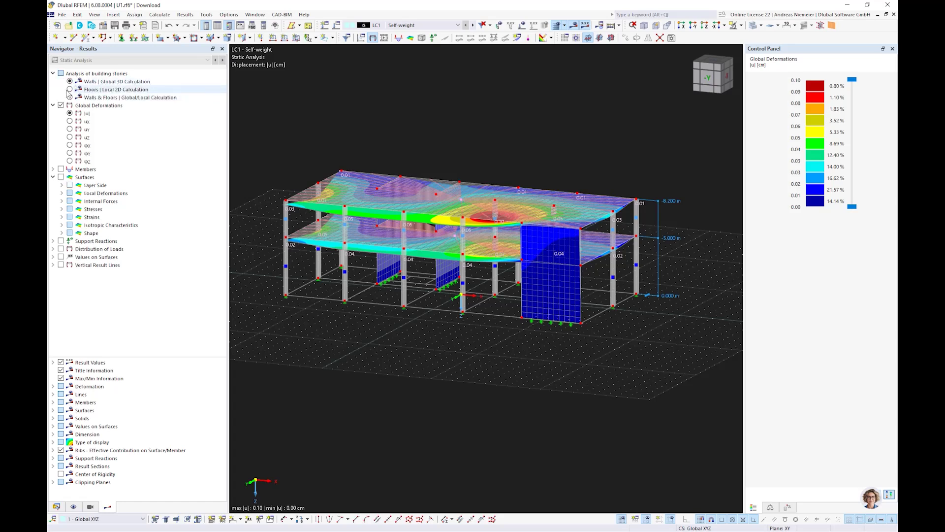
pyautogui.click(73, 91)
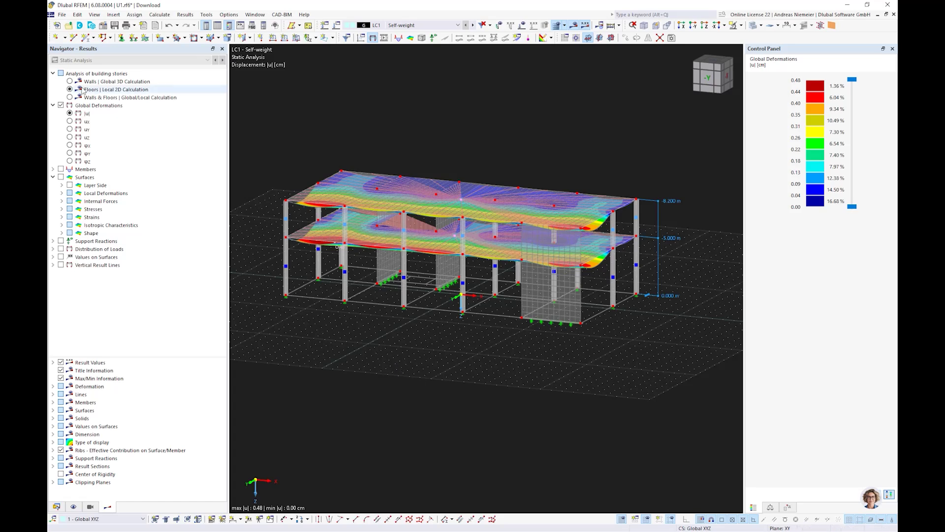
pyautogui.keyDown('ctrl'); pyautogui.moveTo(431, 298); pyautogui.dragTo(392, 338, button='middle'); pyautogui.keyUp('ctrl')
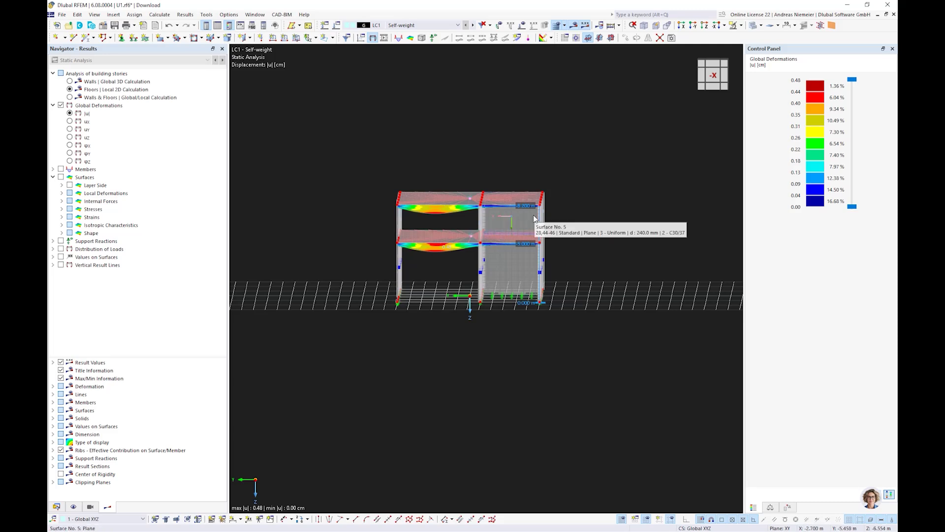
pyautogui.scroll(1, 464, 248)
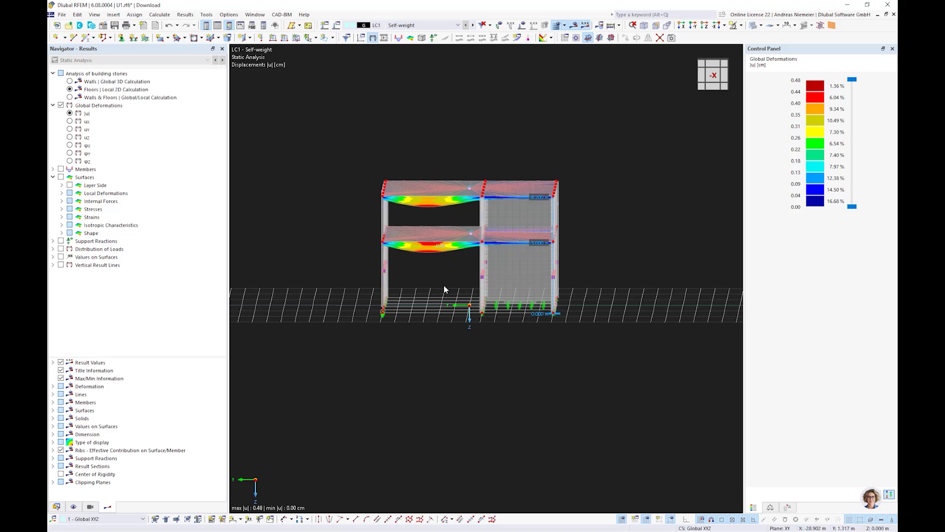
pyautogui.keyDown('ctrl'); pyautogui.moveTo(303, 311); pyautogui.dragTo(268, 279, button='middle'); pyautogui.keyUp('ctrl')
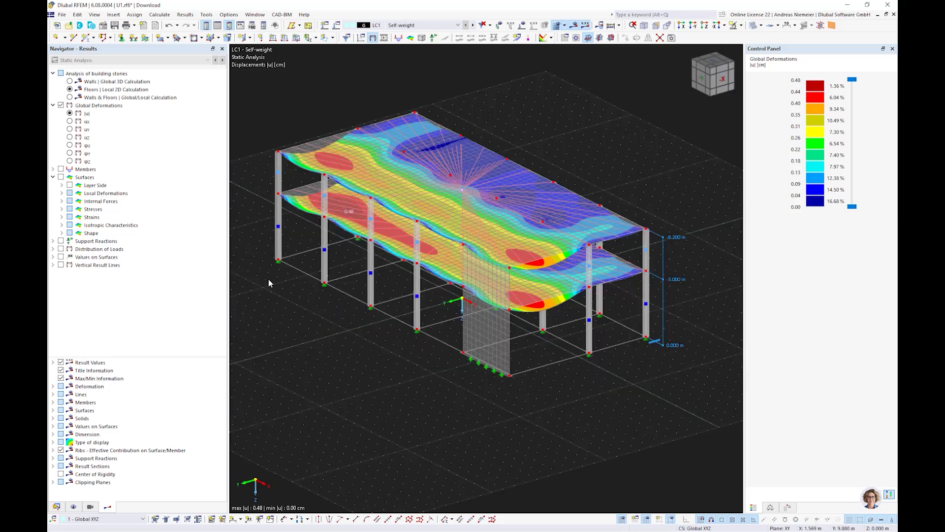
# Step: Display the floors' basic internal forces, first the moments mx and then the axial forces nx
pyautogui.click(61, 201)
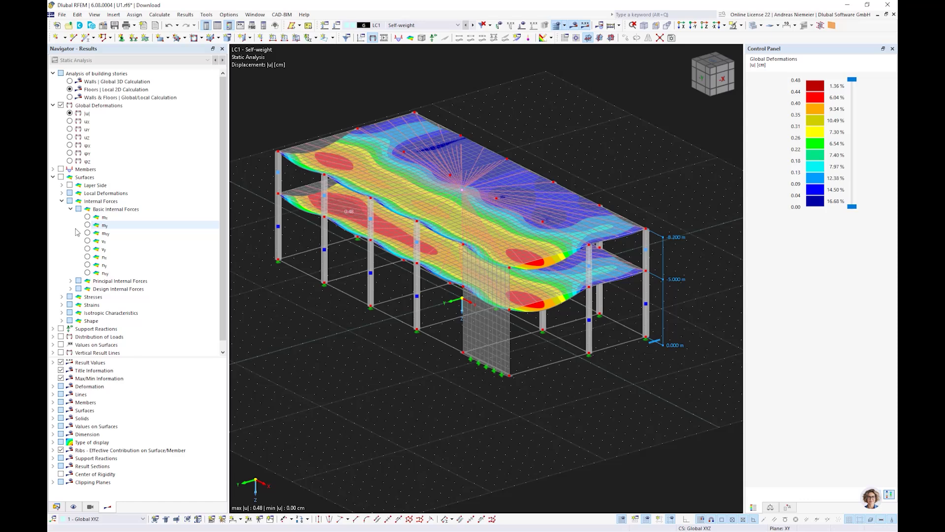
pyautogui.click(87, 217)
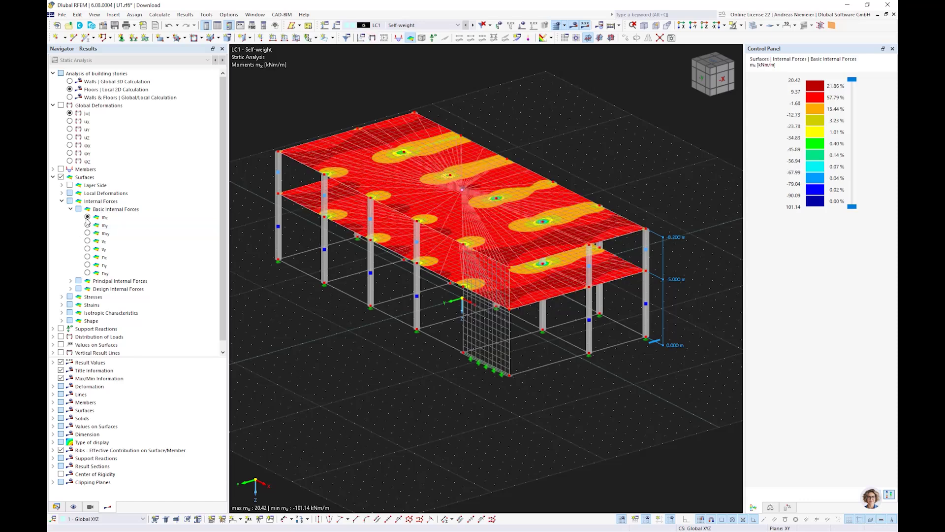
pyautogui.click(87, 257)
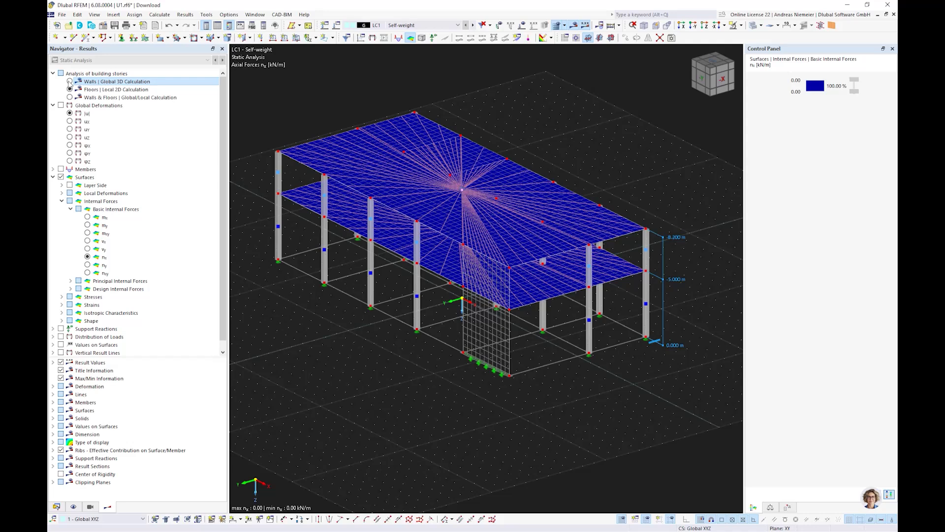
# Step: Switch to the Walls | Global 3D Calculation results and examine the axial forces nx in the walls and floors
pyautogui.click(69, 81)
pyautogui.keyDown('ctrl'); pyautogui.moveTo(391, 358); pyautogui.dragTo(521, 327, button='middle'); pyautogui.keyUp('ctrl')
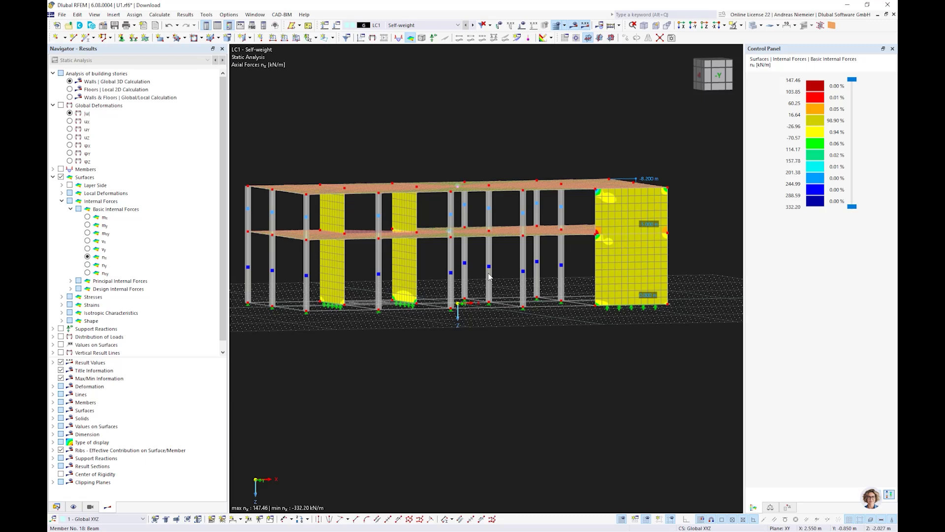
pyautogui.moveTo(489, 277)
pyautogui.moveTo(310, 194)
pyautogui.keyDown('ctrl'); pyautogui.moveTo(421, 117); pyautogui.dragTo(399, 126, button='middle'); pyautogui.keyUp('ctrl')
pyautogui.scroll(1, 470, 120)
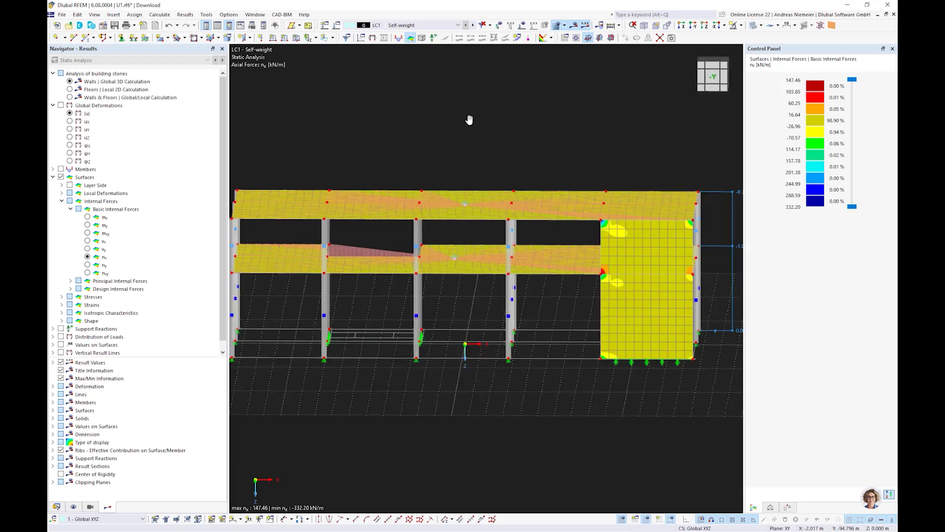
pyautogui.keyDown('ctrl'); pyautogui.moveTo(469, 120); pyautogui.dragTo(456, 119, button='middle'); pyautogui.keyUp('ctrl')
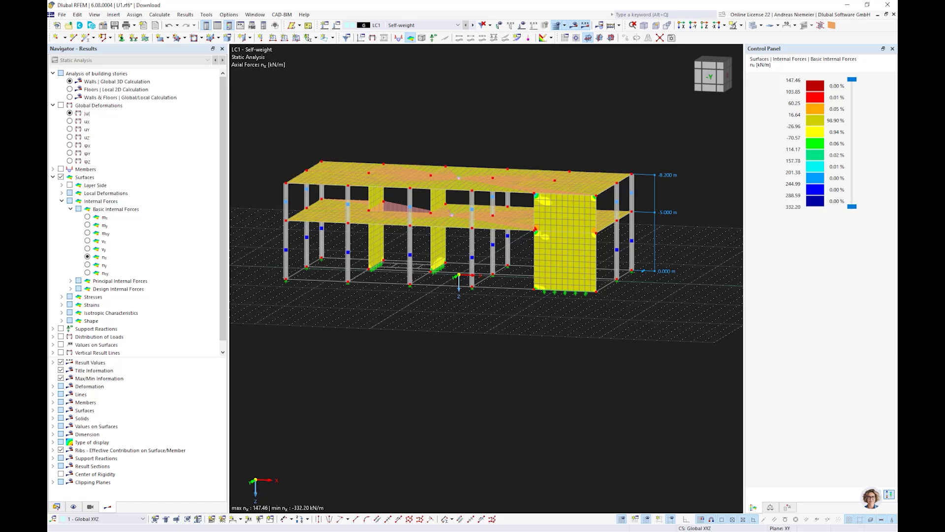
# Step: Close the building model without saving the changes
pyautogui.click(63, 15)
pyautogui.click(104, 68)
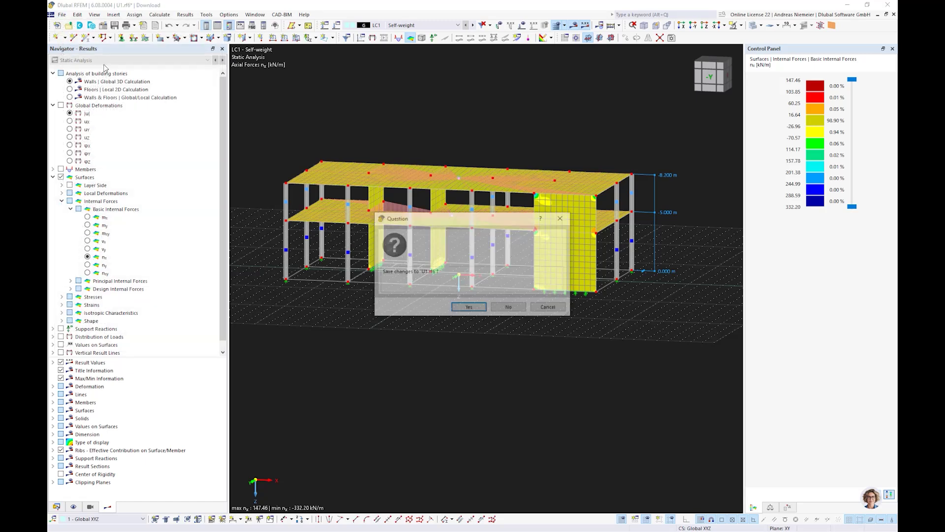
pyautogui.click(521, 308)
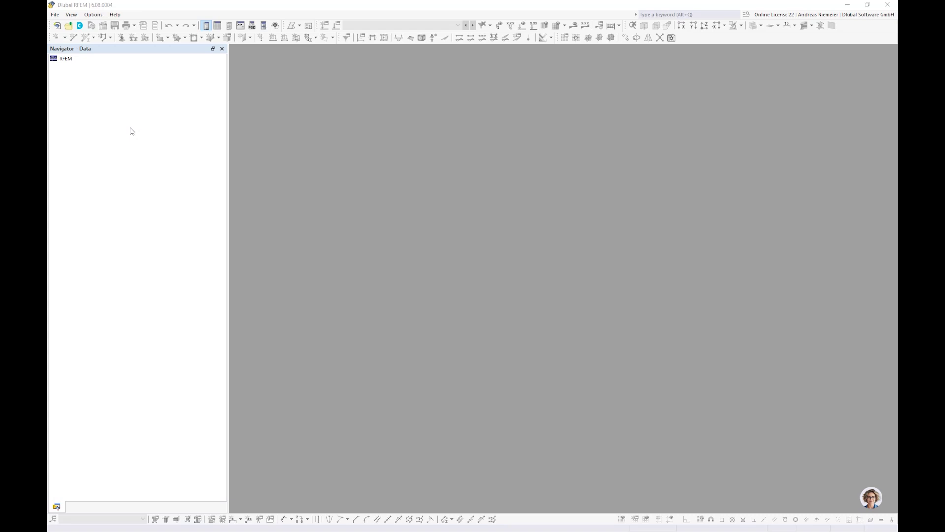
# Step: Open the model file Building Modell.rf6 from the Umstieg folder
pyautogui.hotkey('ctrl', 'o')
pyautogui.scroll(-5, 268, 102)
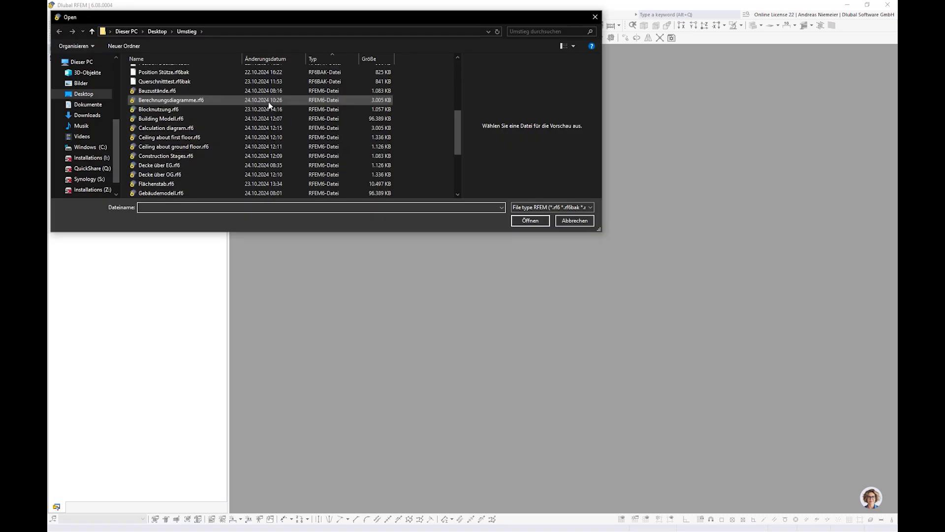
pyautogui.click(321, 58)
pyautogui.click(320, 57)
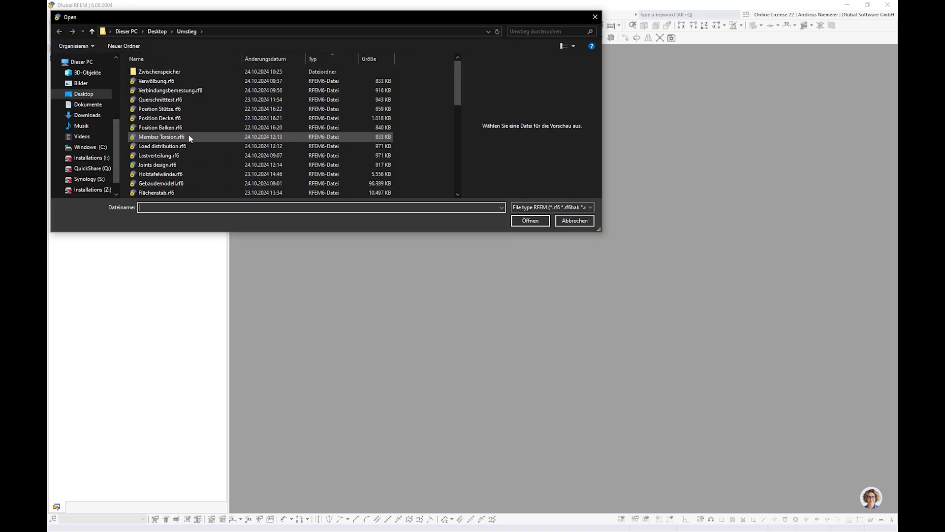
pyautogui.click(172, 174)
pyautogui.scroll(-7, 170, 175)
pyautogui.click(167, 70)
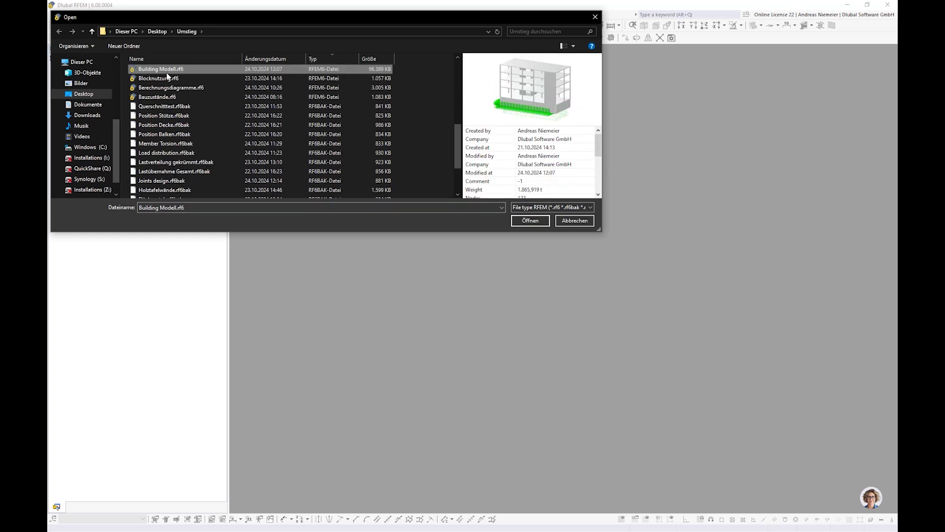
pyautogui.click(523, 222)
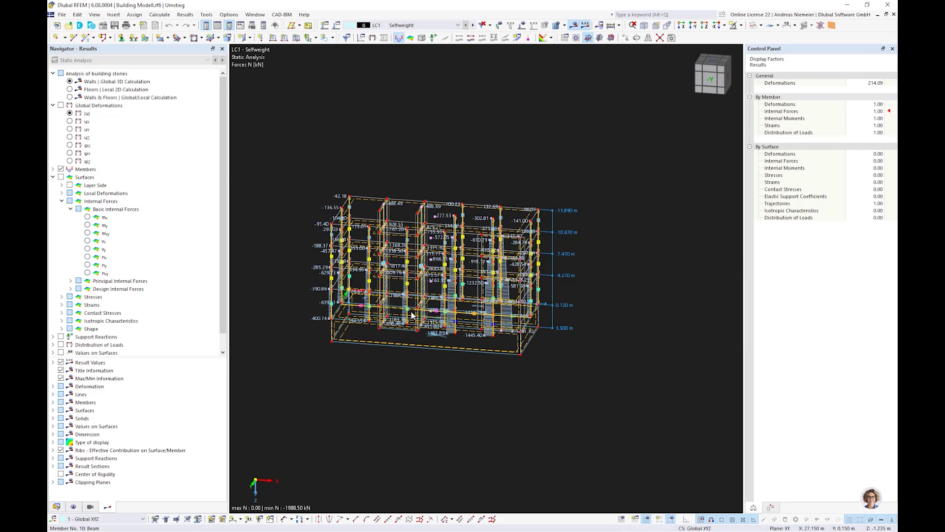
# Step: Examine the axial forces N in the building's columns and walls under LC1 Selfweight, up close and as a whole
pyautogui.scroll(1, 597, 366)
pyautogui.keyDown('ctrl'); pyautogui.moveTo(596, 366); pyautogui.dragTo(544, 269, button='middle'); pyautogui.keyUp('ctrl')
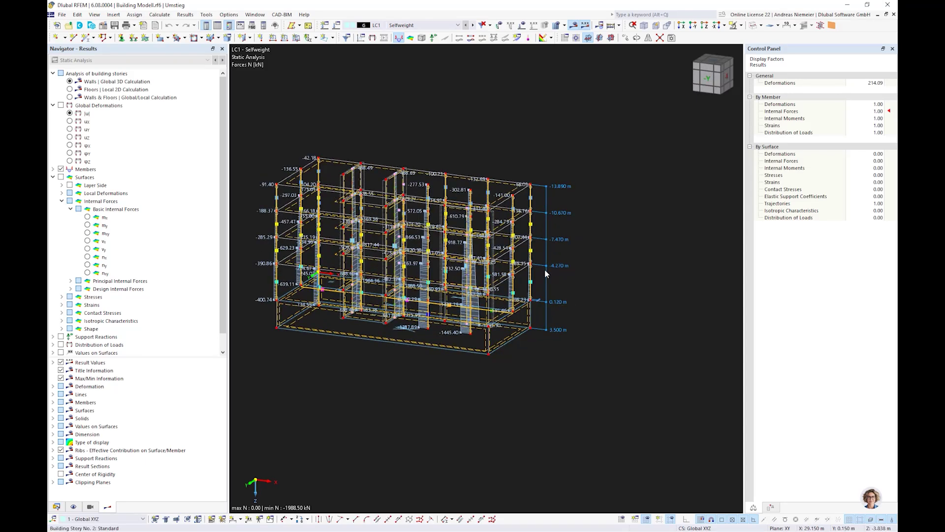
pyautogui.scroll(3, 534, 323)
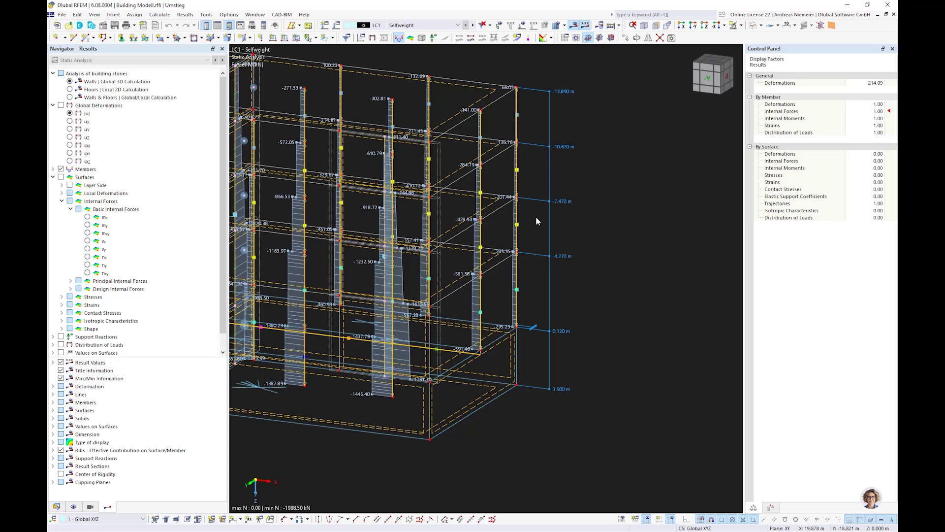
pyautogui.scroll(-3, 542, 243)
pyautogui.scroll(1, 475, 380)
pyautogui.keyDown('ctrl'); pyautogui.moveTo(476, 381); pyautogui.dragTo(417, 383, button='middle'); pyautogui.keyUp('ctrl')
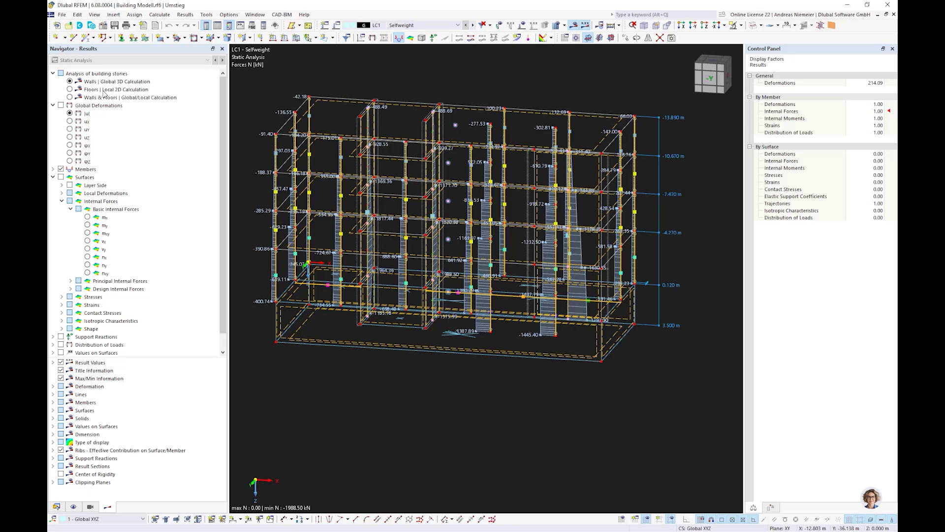
# Step: Show the global deformations of the Floors | Local 2D Calculation and examine the deformed floor slabs from several angles
pyautogui.click(70, 89)
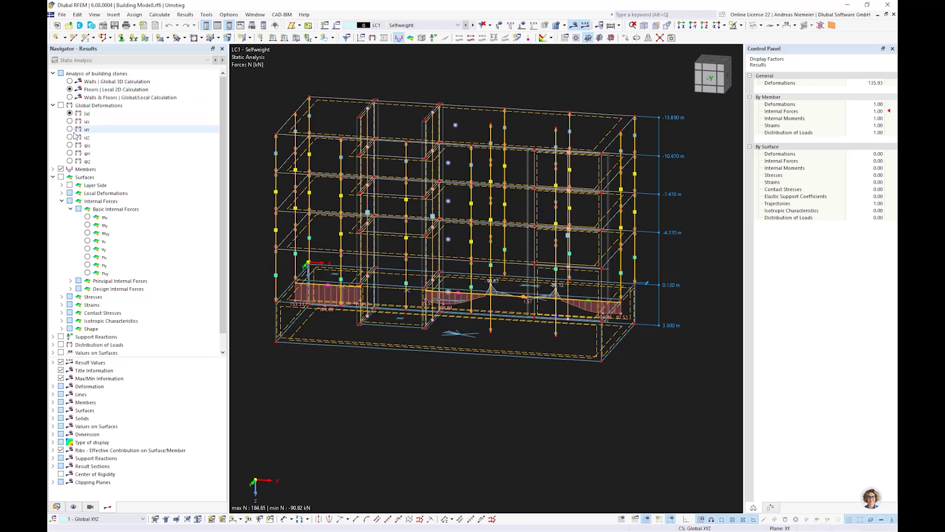
pyautogui.click(61, 105)
pyautogui.keyDown('ctrl'); pyautogui.moveTo(513, 338); pyautogui.dragTo(456, 344, button='middle'); pyautogui.keyUp('ctrl')
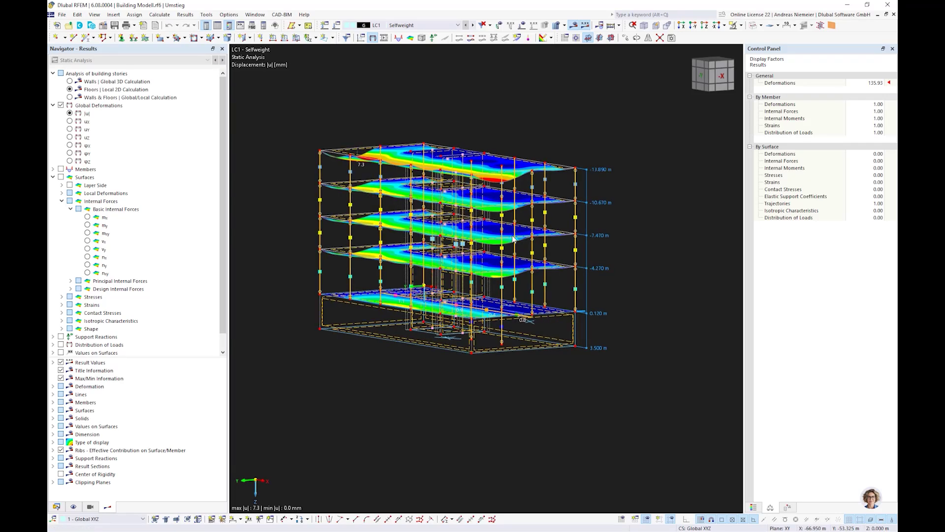
pyautogui.scroll(5, 507, 207)
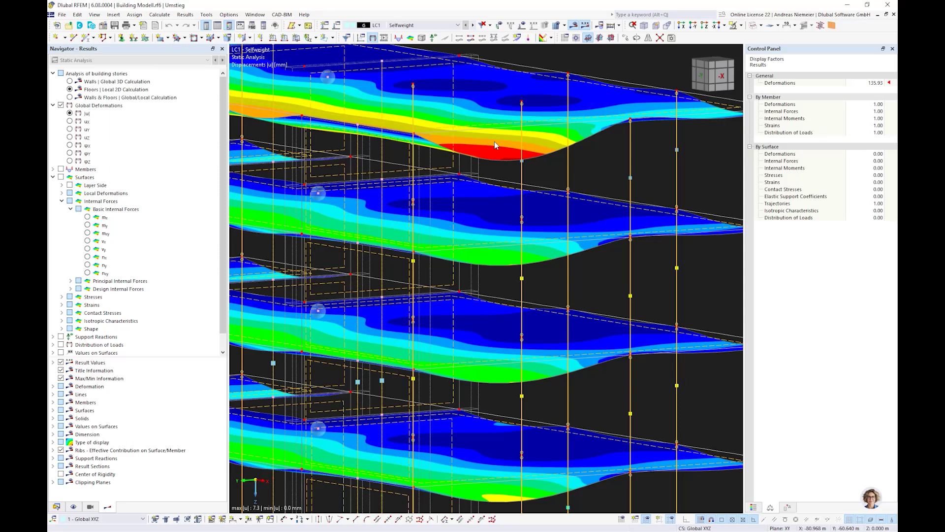
pyautogui.scroll(-5, 495, 142)
pyautogui.keyDown('ctrl'); pyautogui.moveTo(490, 381); pyautogui.dragTo(446, 414, button='middle'); pyautogui.keyUp('ctrl')
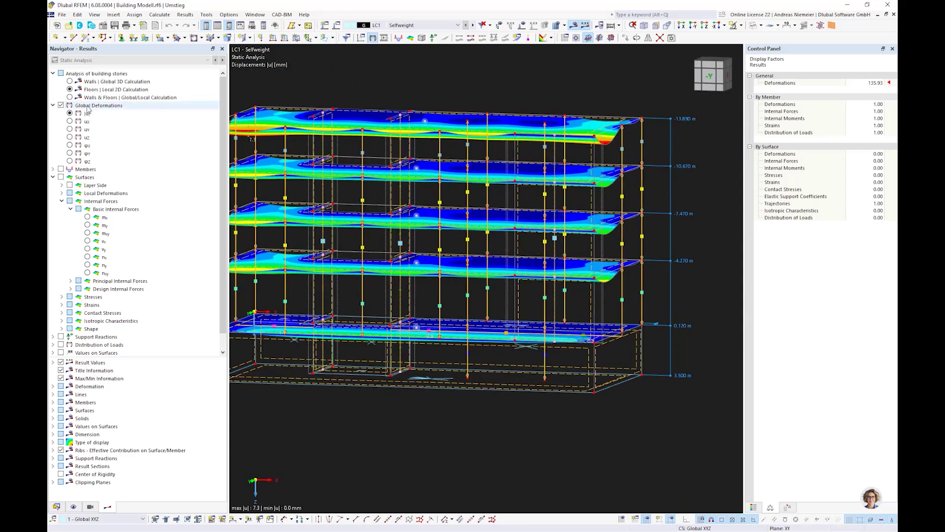
# Step: Switch to the Walls | Global 3D Calculation results and display the members' internal forces N
pyautogui.click(70, 82)
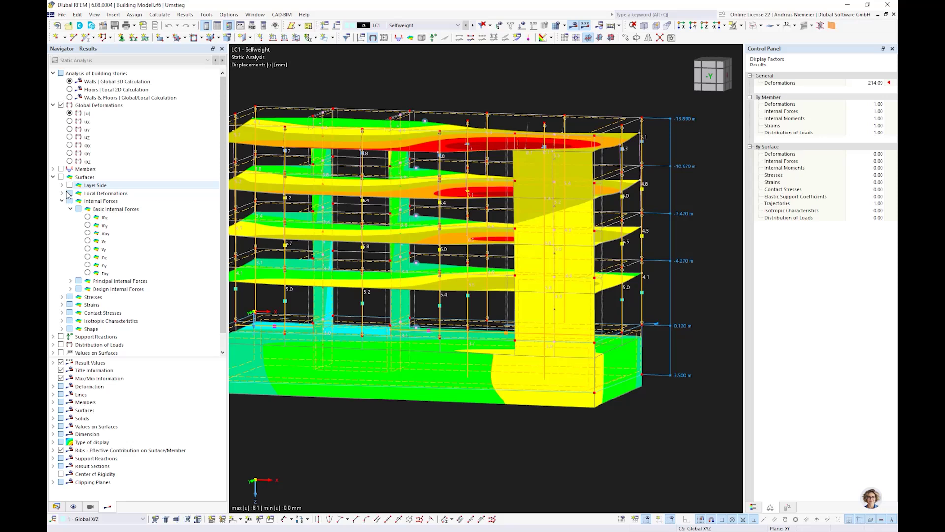
pyautogui.click(62, 201)
pyautogui.click(53, 169)
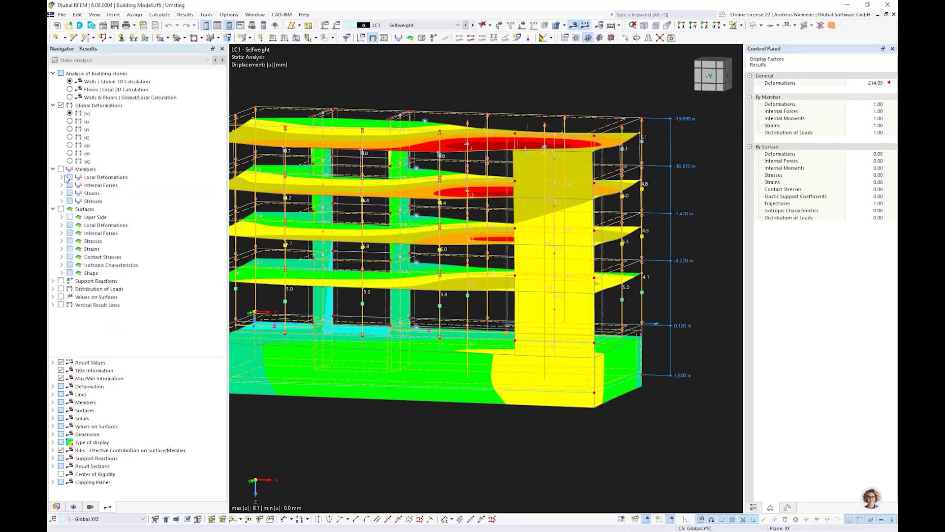
pyautogui.click(62, 185)
pyautogui.click(79, 193)
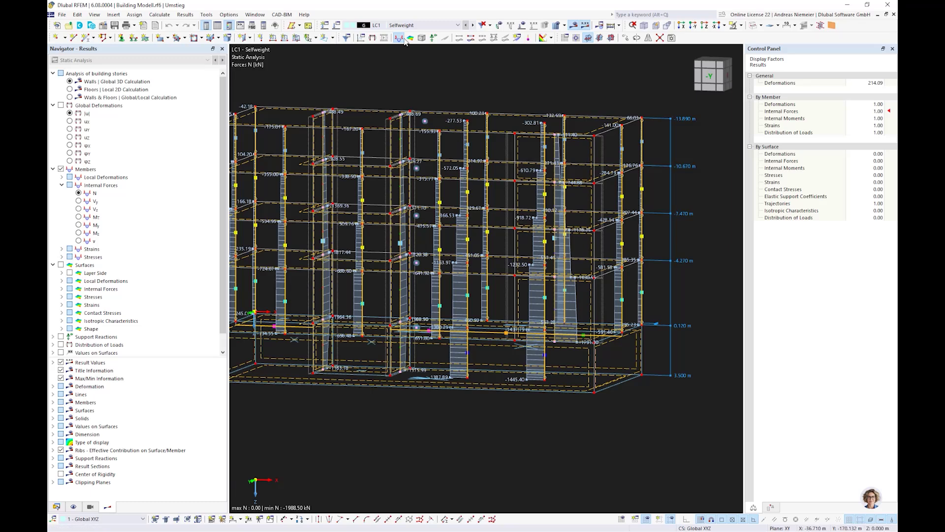
# Step: Display the member forces N for LC4 Q Office 2nd floor, then LC6 Q Office ground floor, and examine the loaded columns
pyautogui.click(414, 25)
pyautogui.press('Escape')
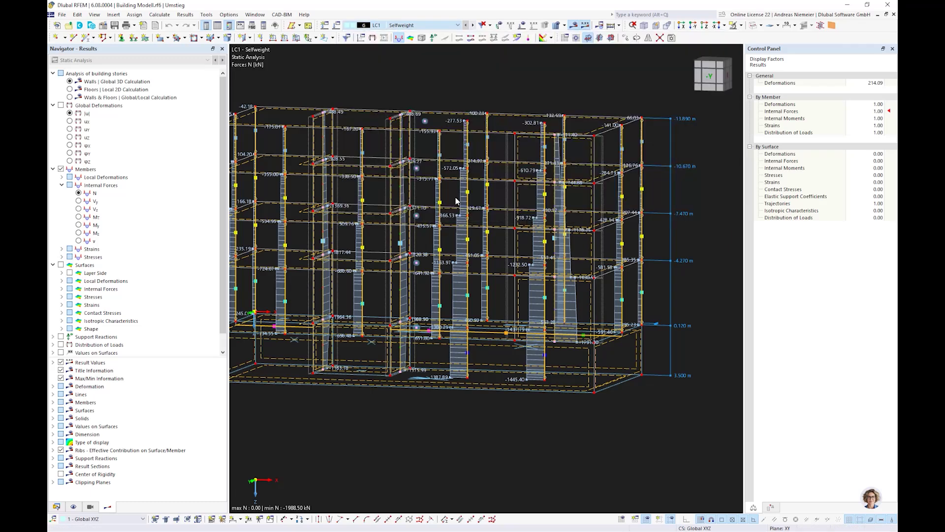
pyautogui.click(417, 25)
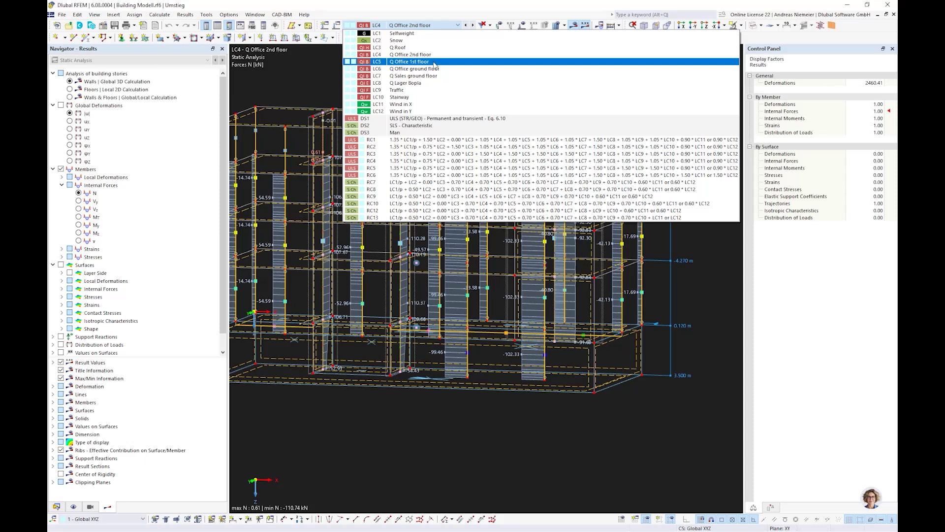
pyautogui.click(435, 68)
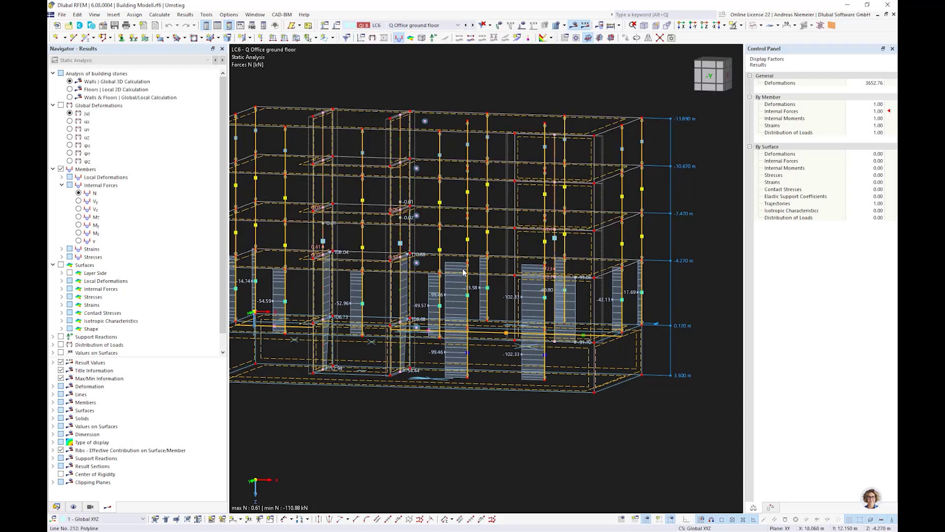
pyautogui.scroll(2, 463, 272)
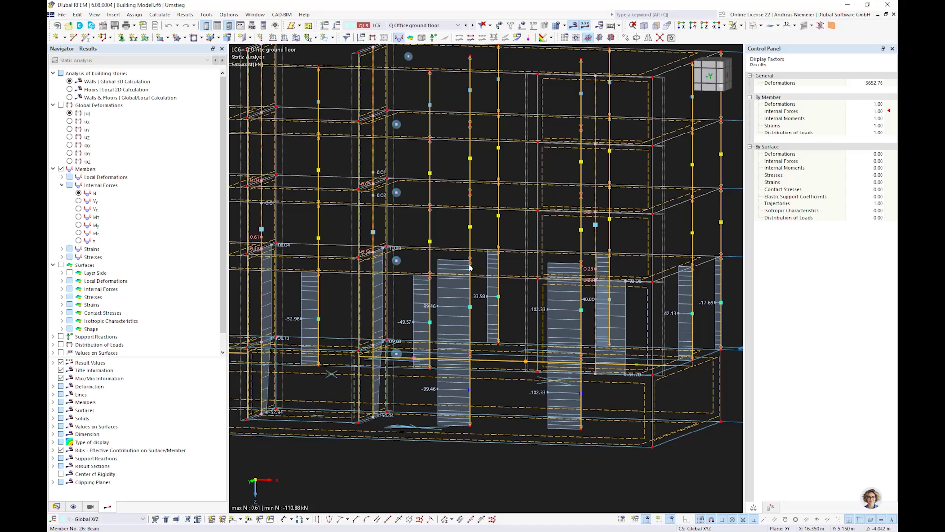
pyautogui.scroll(-3, 413, 170)
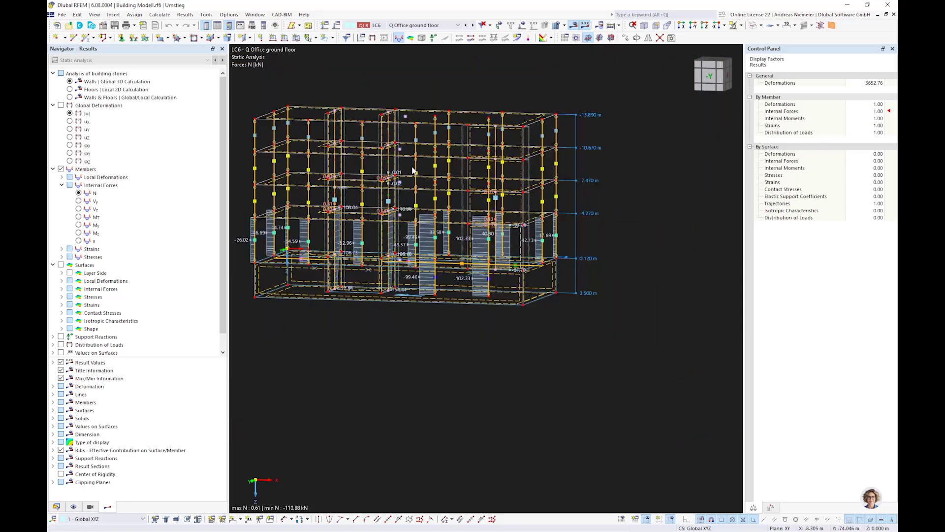
pyautogui.scroll(-1, 413, 170)
pyautogui.keyDown('ctrl'); pyautogui.moveTo(512, 282); pyautogui.dragTo(438, 306, button='middle'); pyautogui.keyUp('ctrl')
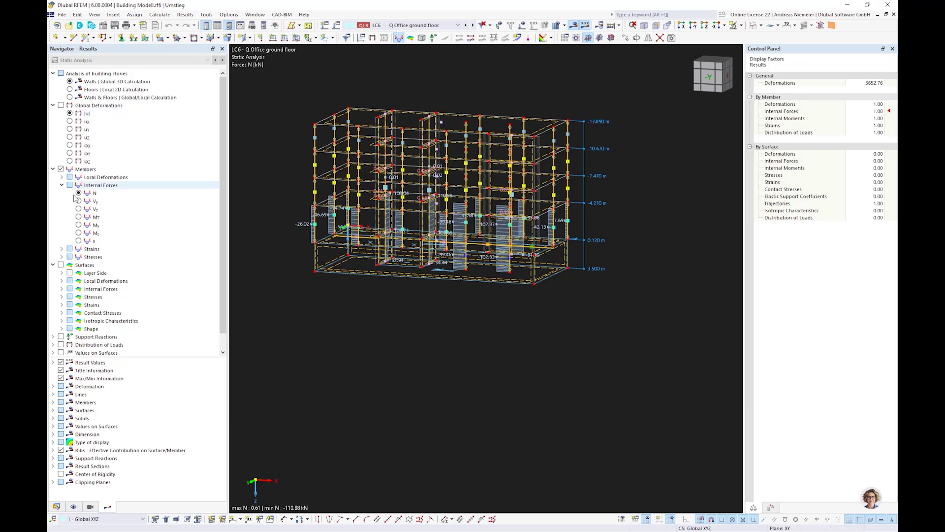
# Step: Return to load case LC1 Selfweight and show the static analysis Results by Stories in the tables
pyautogui.click(392, 28)
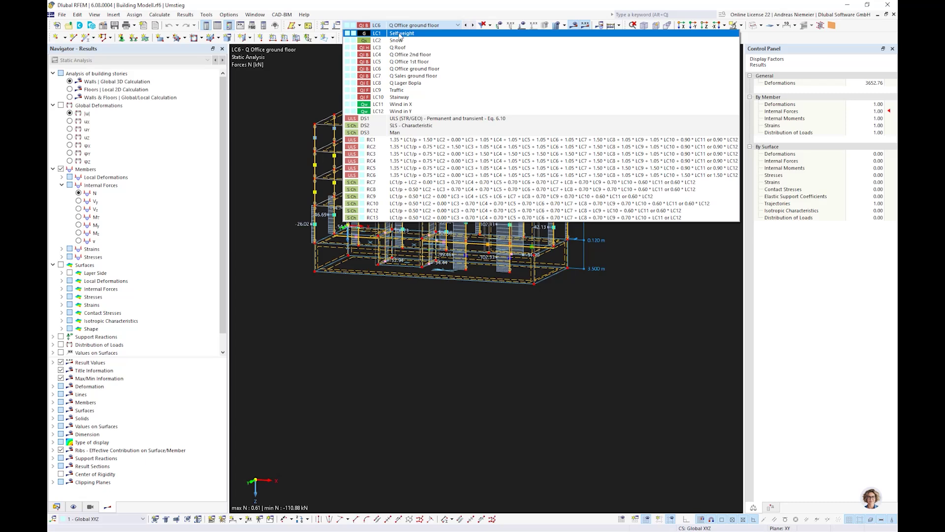
pyautogui.click(400, 34)
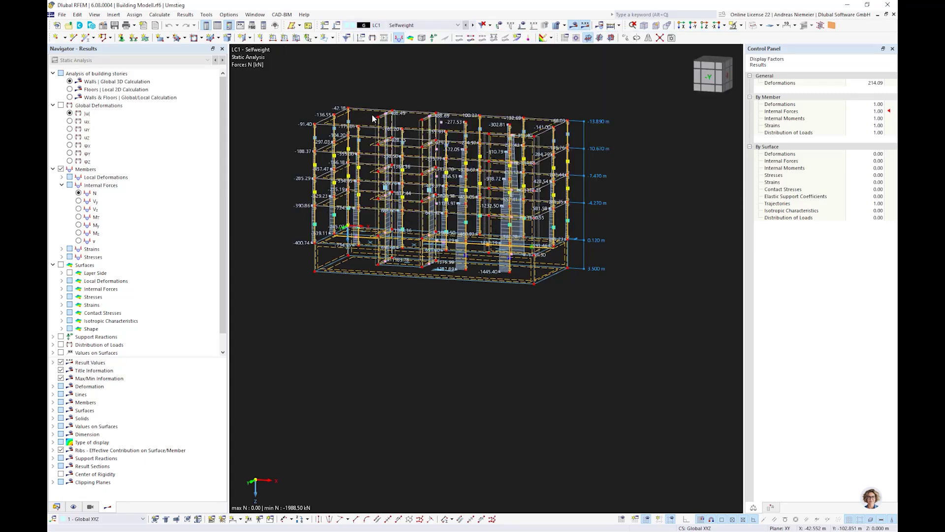
pyautogui.click(216, 28)
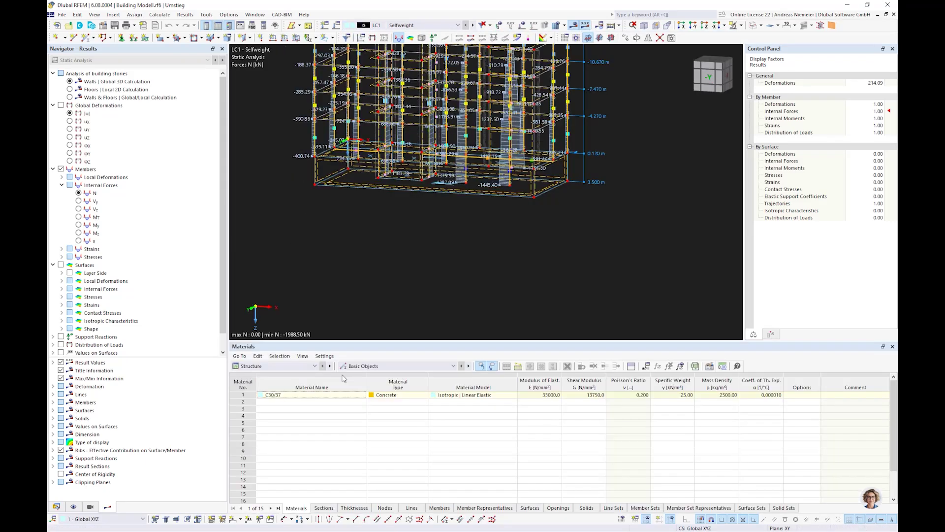
pyautogui.click(264, 367)
pyautogui.click(266, 418)
pyautogui.click(369, 367)
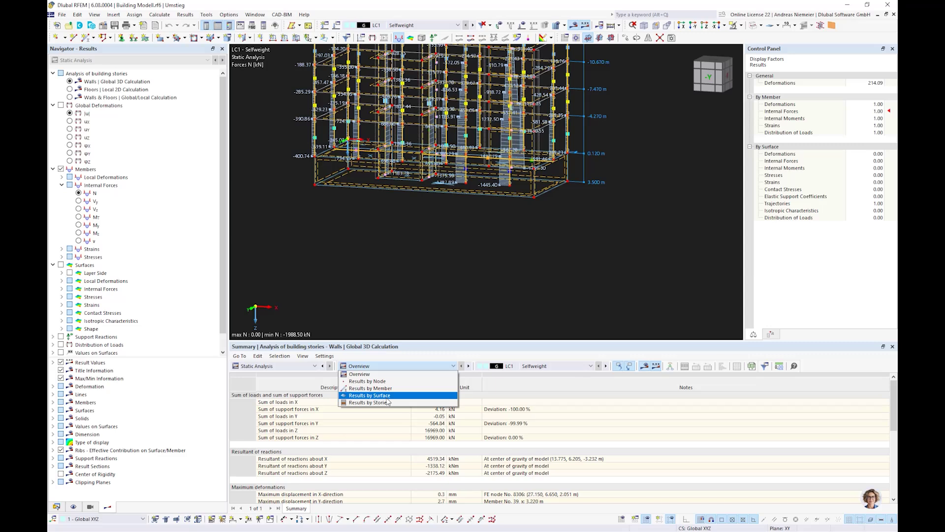
pyautogui.click(371, 405)
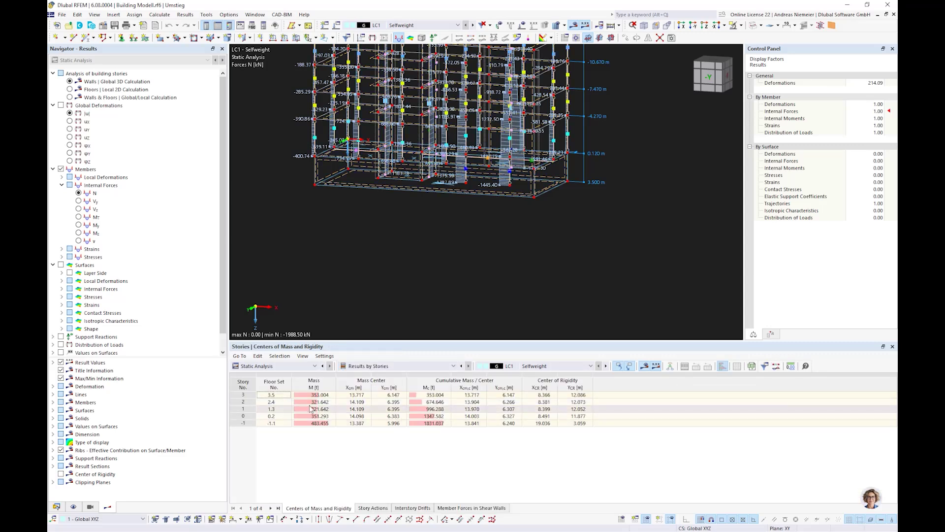
# Step: Compare the masses of the top and lowest stories, and the top story's mass center with its center of rigidity
pyautogui.click(328, 394)
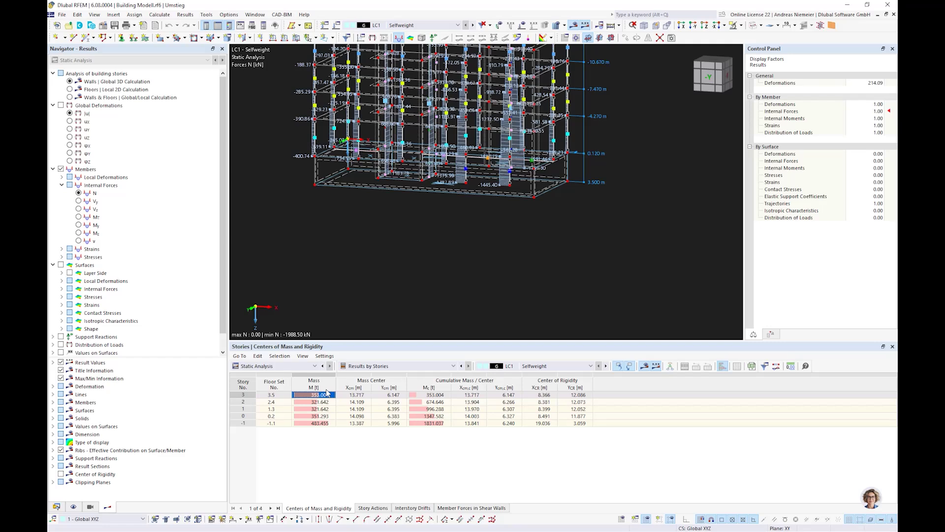
pyautogui.click(316, 424)
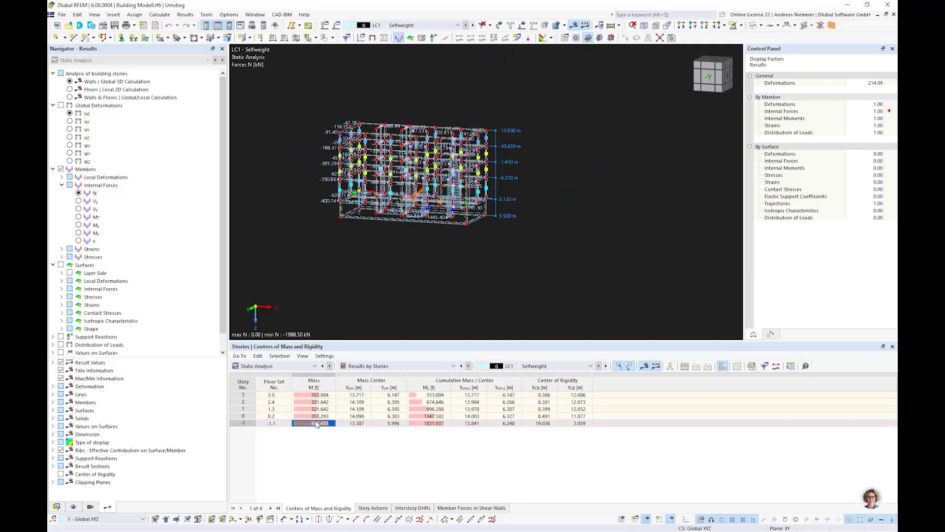
pyautogui.click(321, 395)
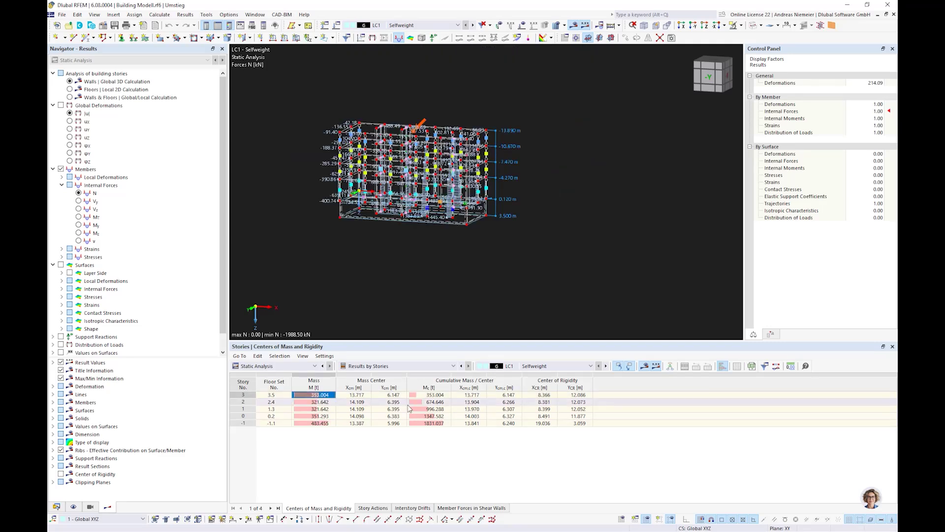
pyautogui.moveTo(353, 395); pyautogui.dragTo(378, 422)
pyautogui.click(359, 396)
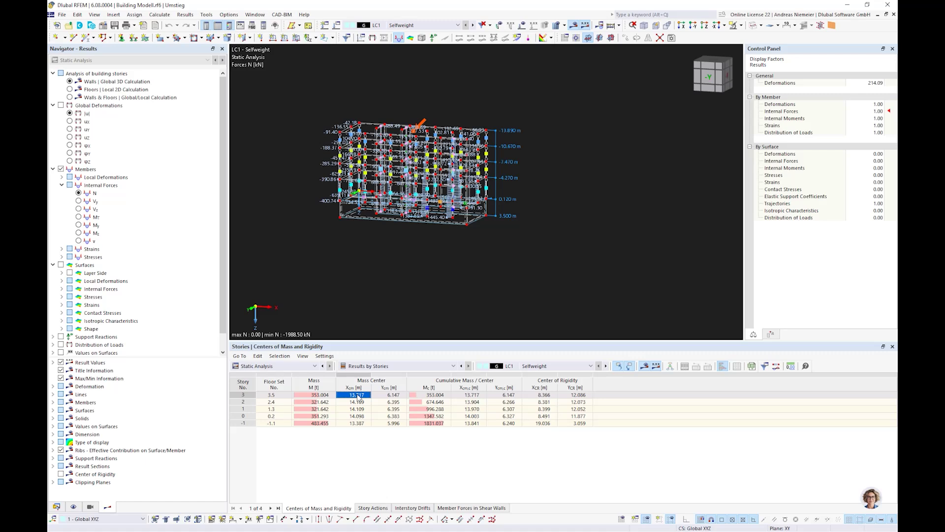
pyautogui.click(530, 396)
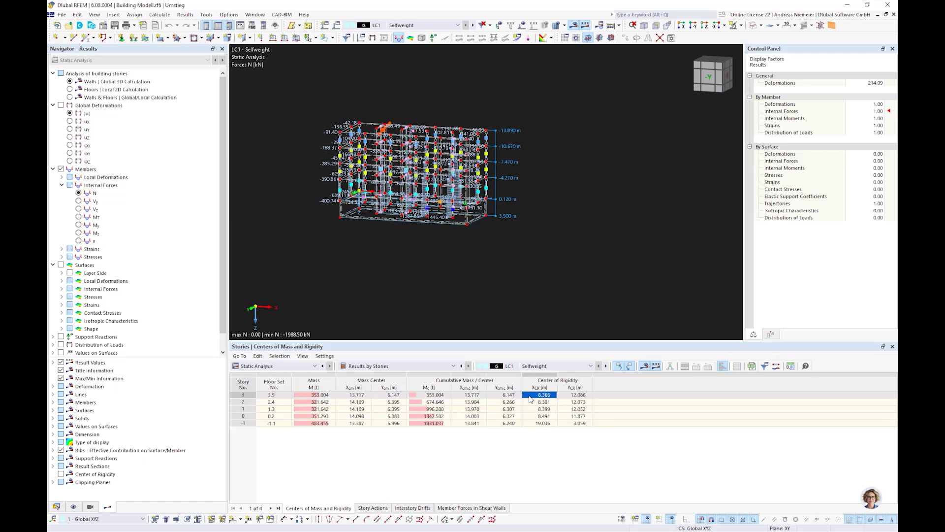
pyautogui.click(363, 395)
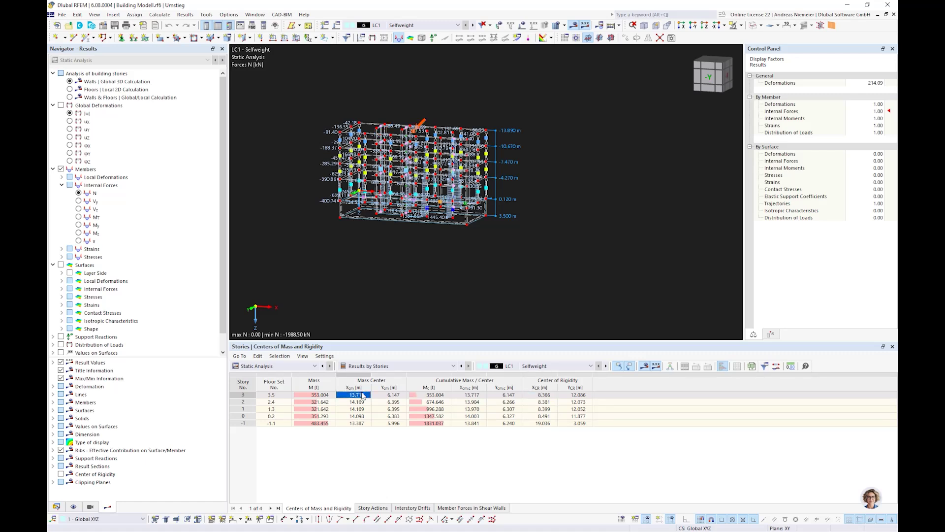
pyautogui.click(532, 395)
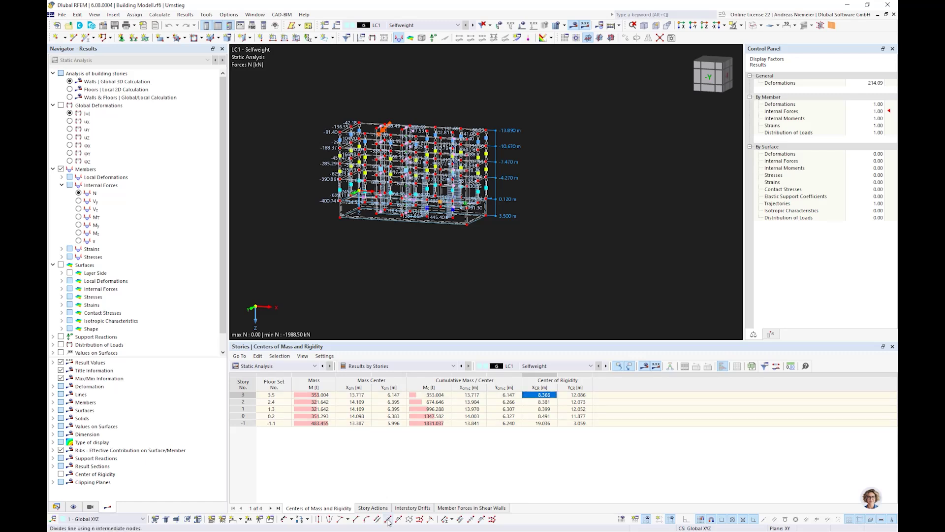
# Step: Show the Member Forces in Shear Walls table and bring the building's walls into closer view
pyautogui.click(459, 508)
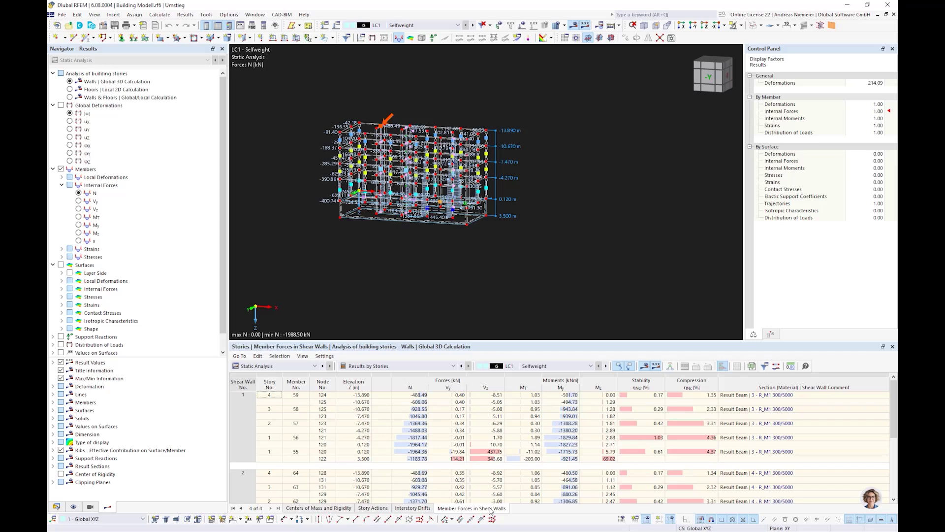
pyautogui.moveTo(427, 259); pyautogui.dragTo(419, 263, button='middle')
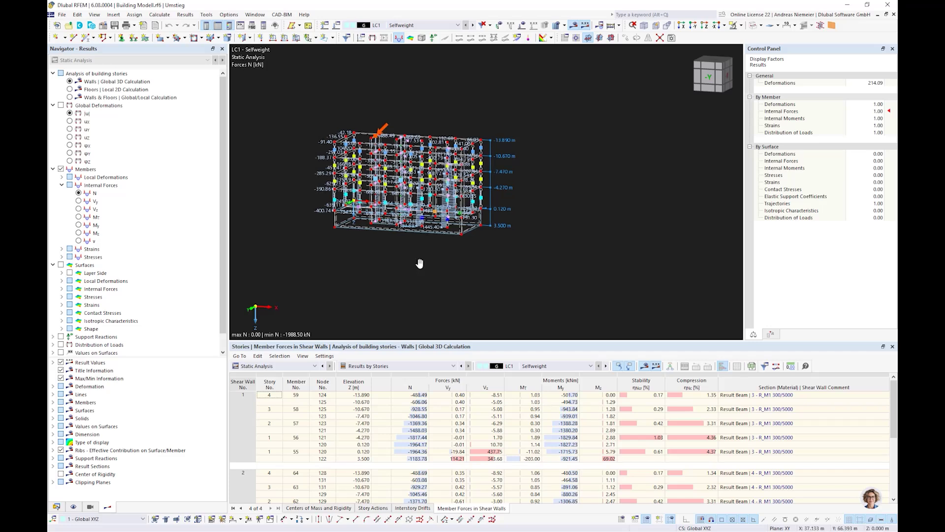
pyautogui.scroll(3, 381, 177)
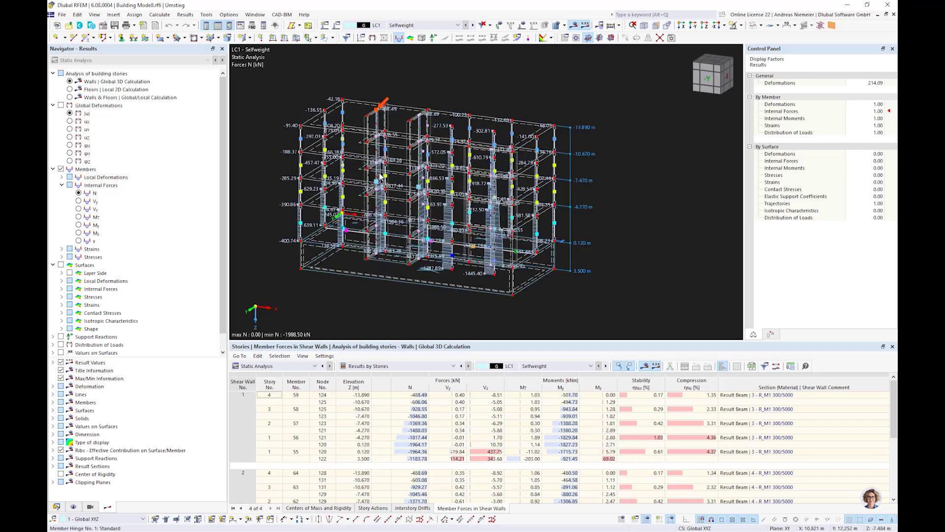
# Step: Bring the loaded shear walls into closer view and list the Building Model objects in the project data
pyautogui.scroll(5, 373, 105)
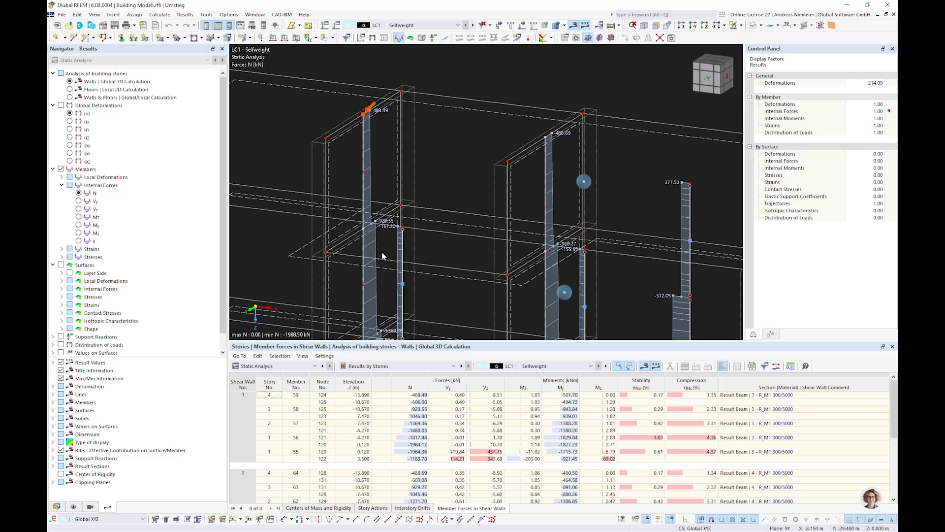
pyautogui.scroll(-3, 389, 275)
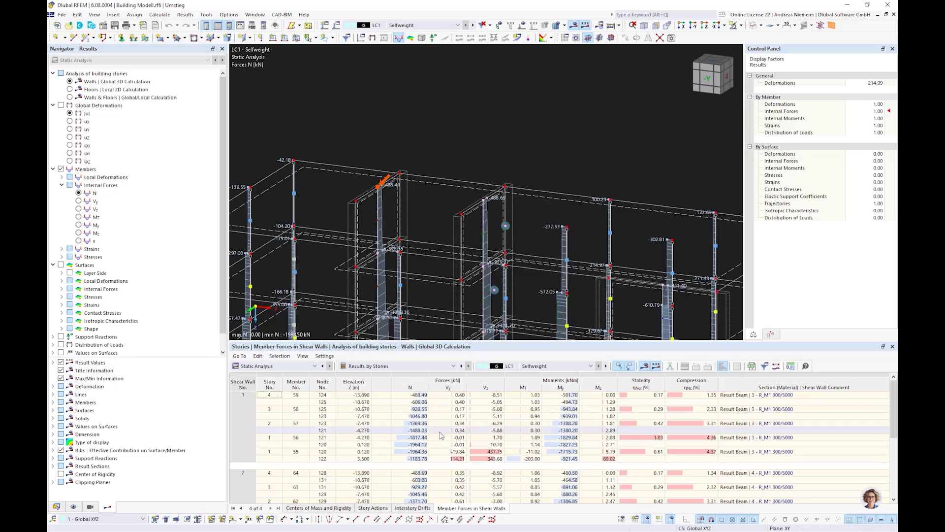
pyautogui.click(55, 506)
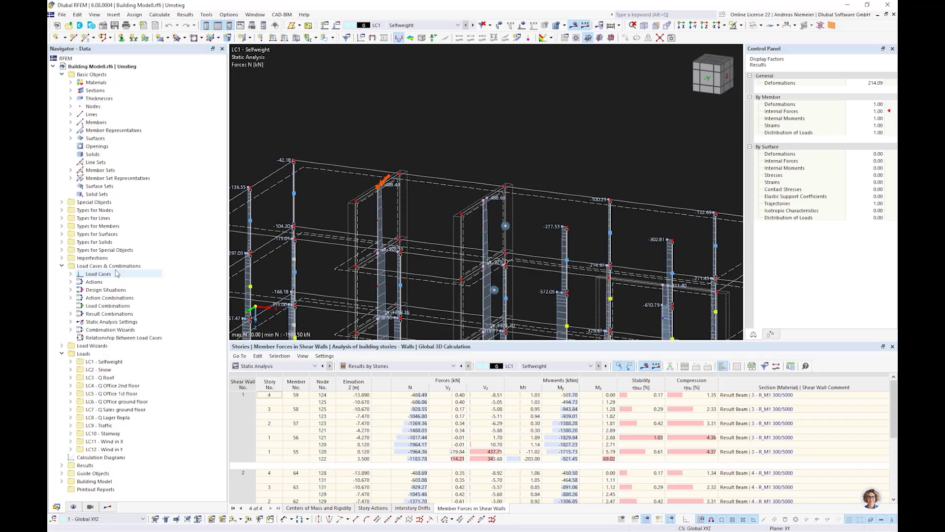
pyautogui.click(61, 481)
pyautogui.scroll(-1, 77, 480)
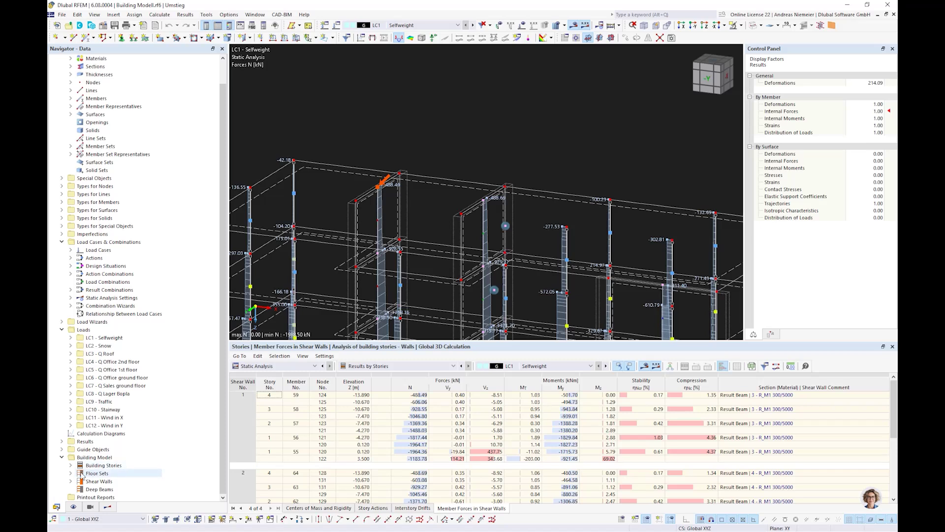
pyautogui.click(72, 473)
pyautogui.click(72, 473)
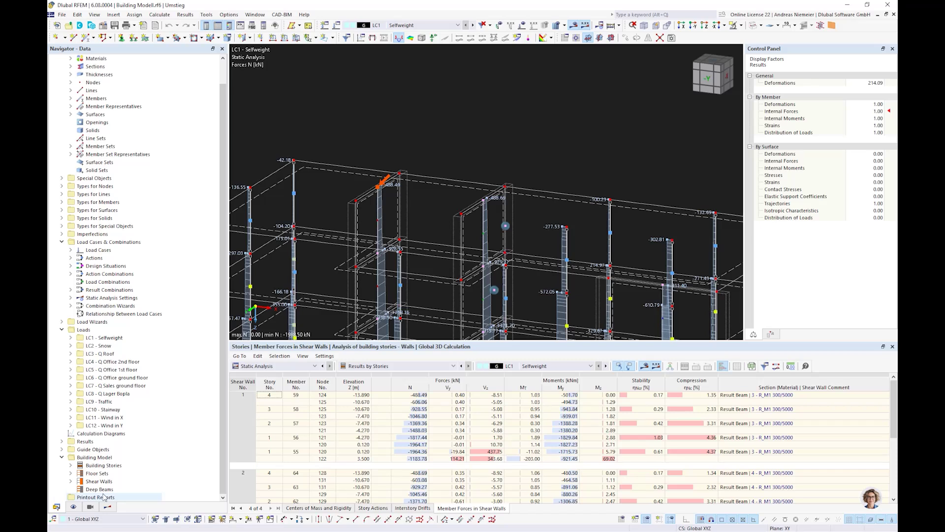
# Step: Open the definition of shear wall 1 (R_M1 300/5000), review its segments and section, and close it without changes
pyautogui.click(93, 481)
pyautogui.doubleClick(89, 484)
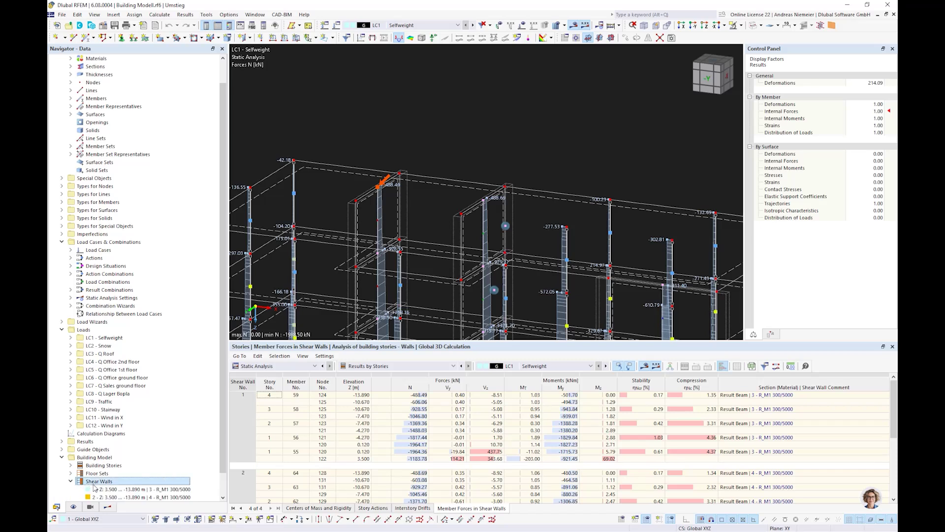
pyautogui.click(110, 489)
pyautogui.doubleClick(109, 489)
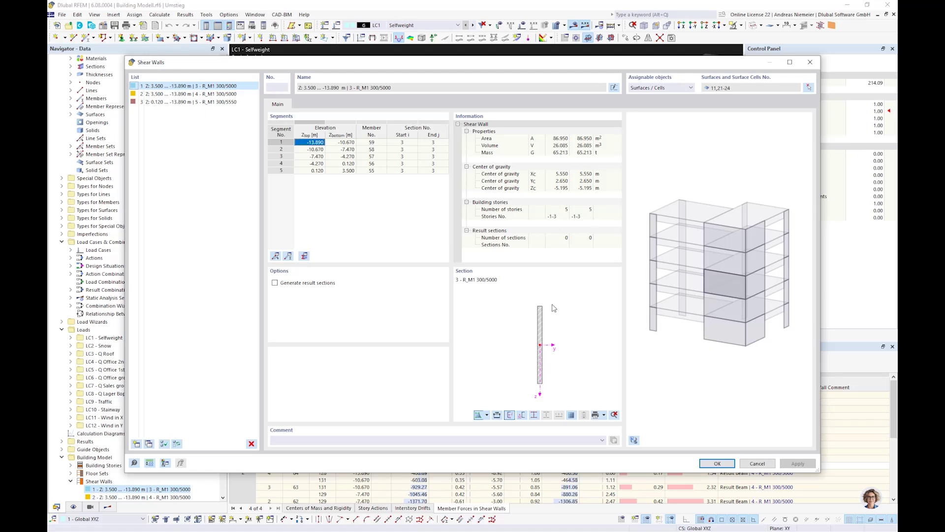
pyautogui.click(759, 463)
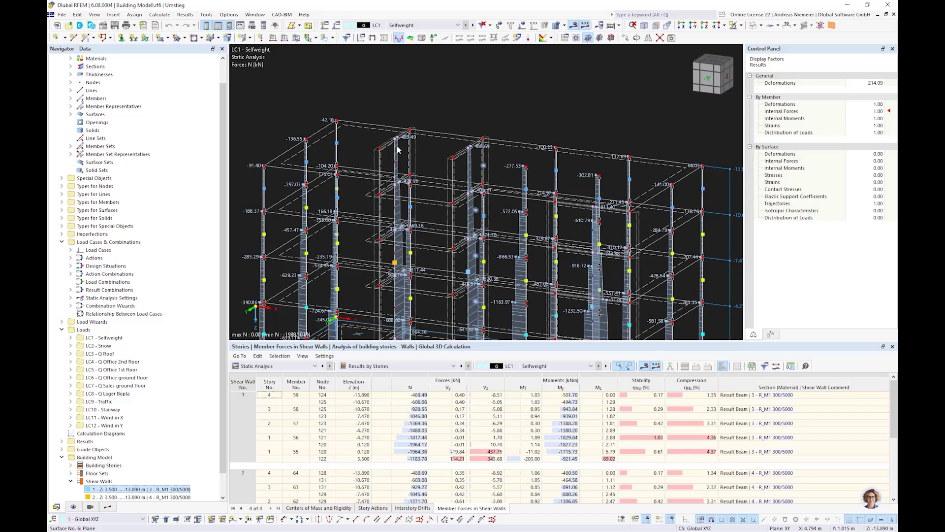
# Step: Locate the axial forces N of shear wall 1 in the model for member 59 at elevation -13.890 and member 55 at 0.120
pyautogui.scroll(-5, 477, 252)
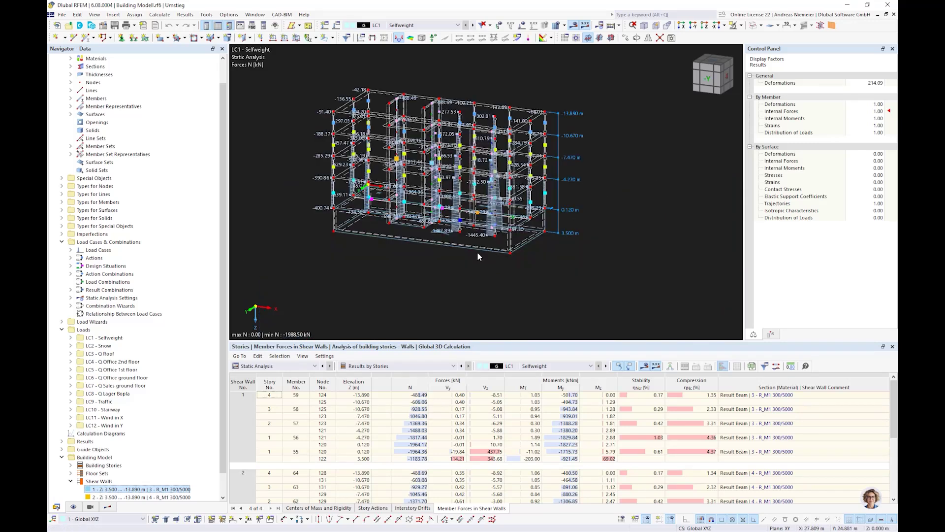
pyautogui.scroll(5, 579, 250)
pyautogui.keyDown('ctrl'); pyautogui.moveTo(580, 252); pyautogui.dragTo(609, 275, button='middle'); pyautogui.keyUp('ctrl')
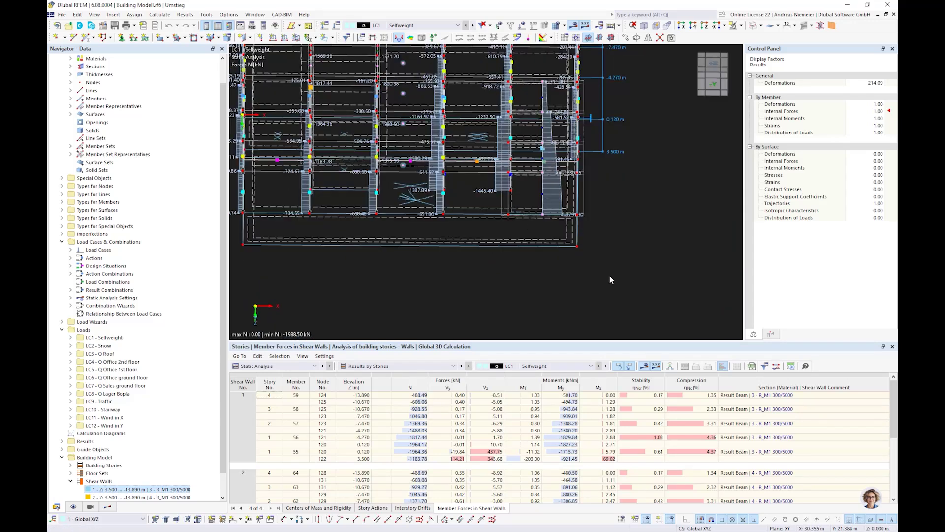
pyautogui.scroll(-1, 609, 275)
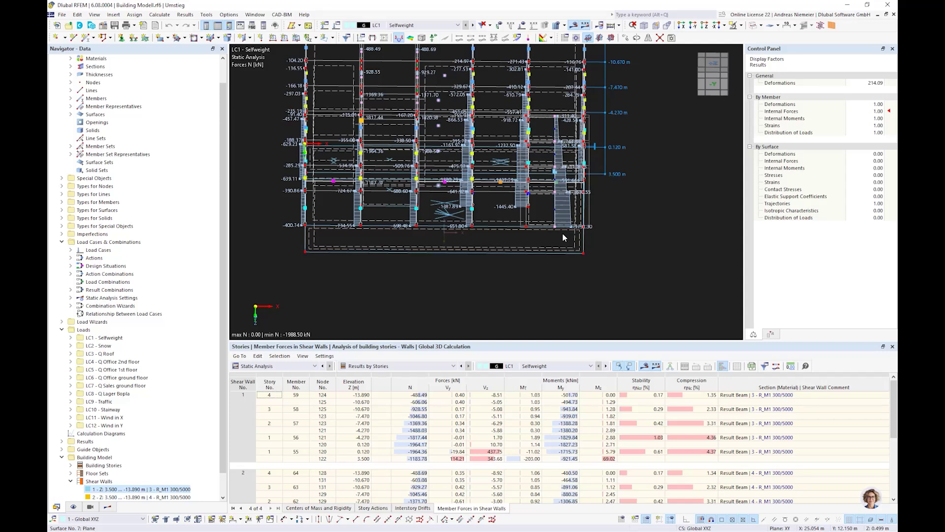
pyautogui.scroll(3, 559, 117)
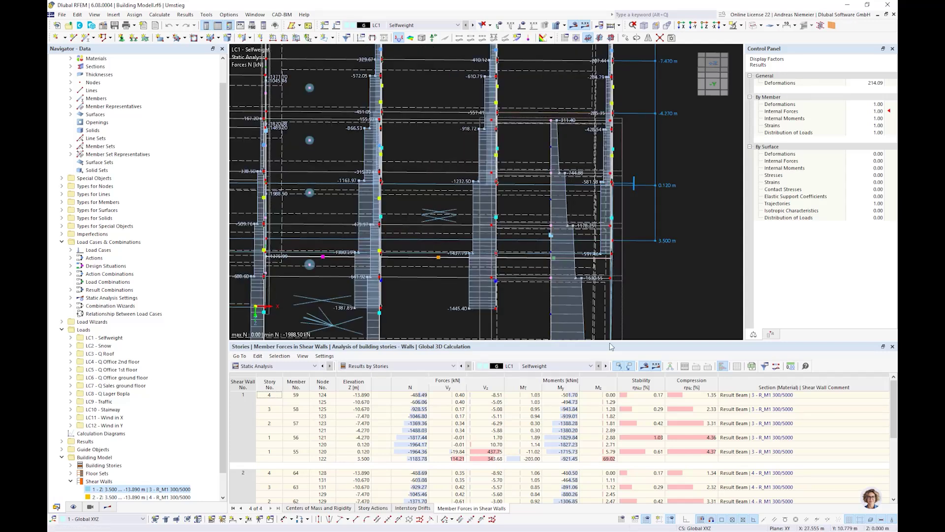
pyautogui.click(402, 412)
pyautogui.click(414, 397)
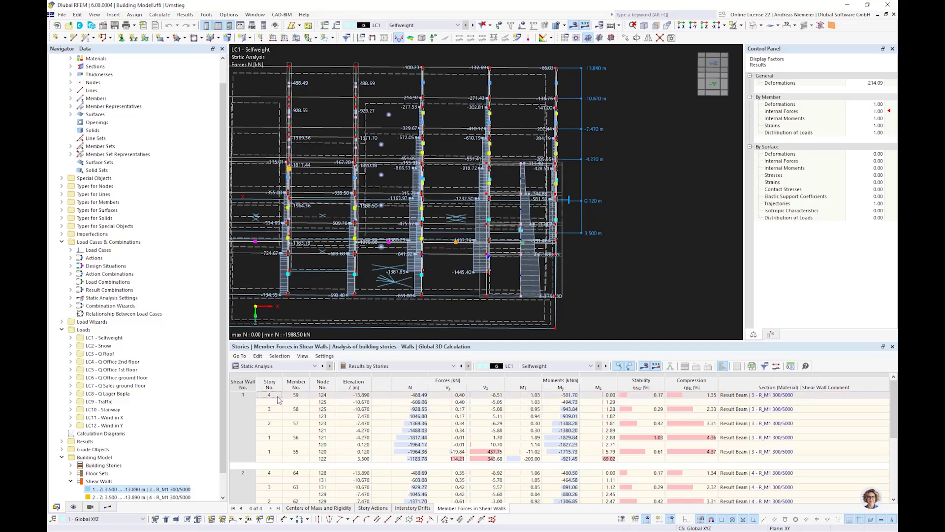
pyautogui.click(420, 397)
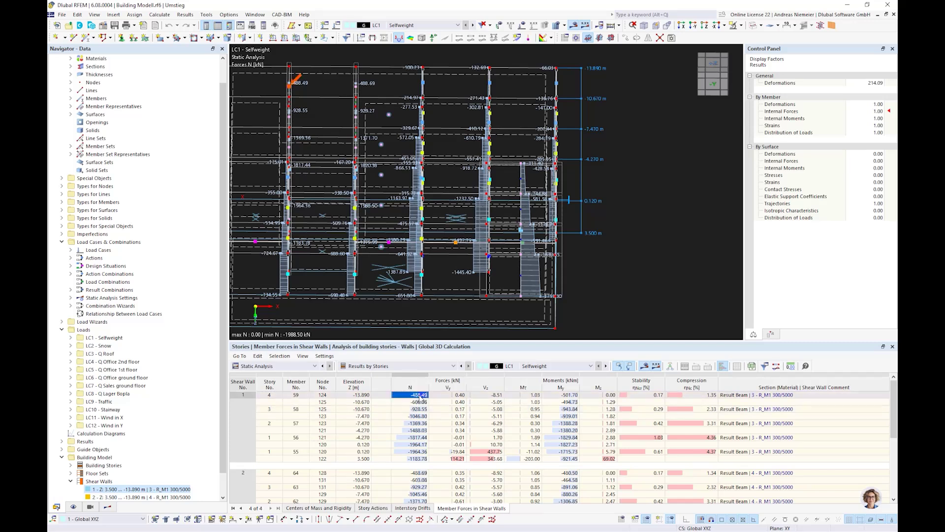
pyautogui.click(394, 452)
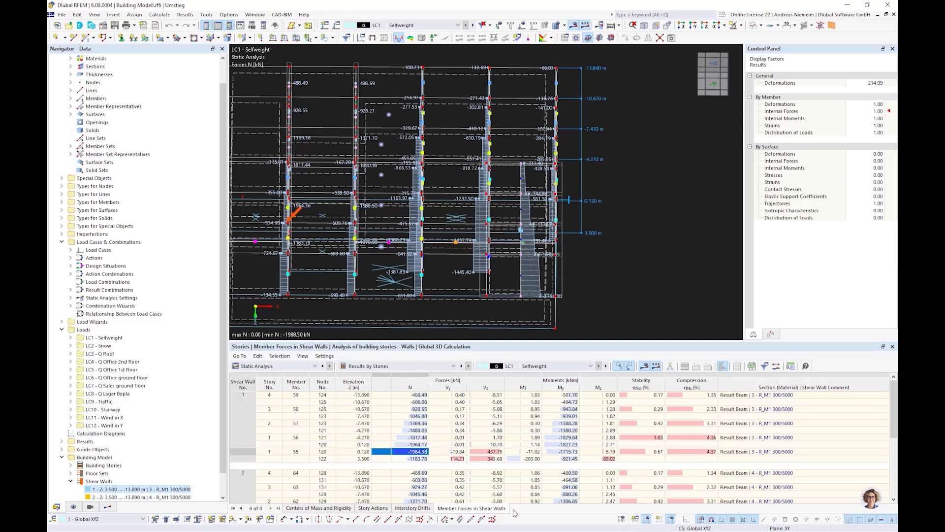
# Step: Go through the table's member forces for shear walls 2 and 3
pyautogui.scroll(-4, 246, 428)
pyautogui.click(254, 437)
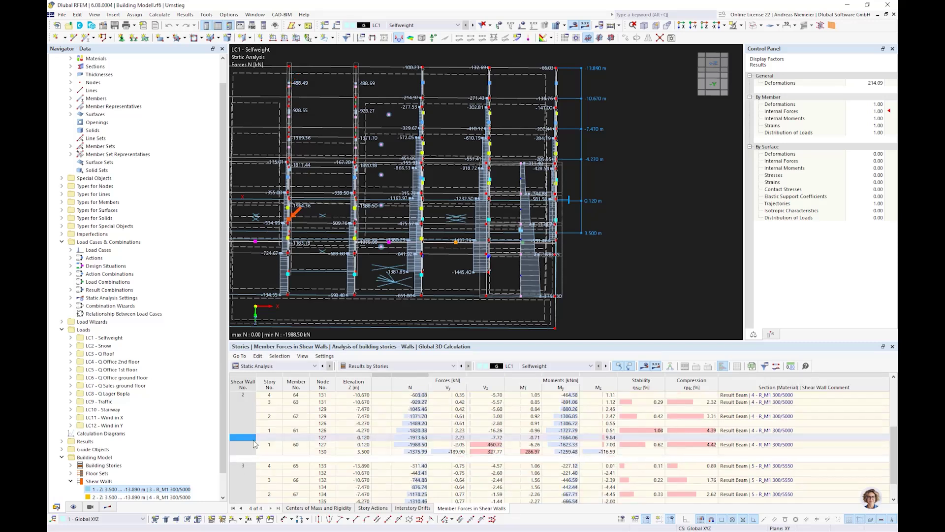
pyautogui.scroll(-1, 255, 444)
pyautogui.click(250, 457)
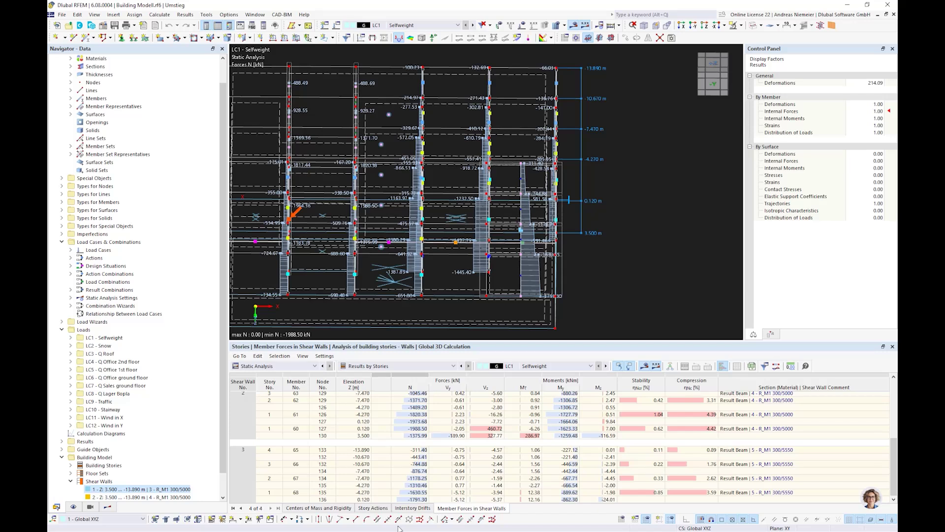
# Step: Show the Story Actions table for load case LC11 Wind in X and display its loads on the model
pyautogui.click(372, 508)
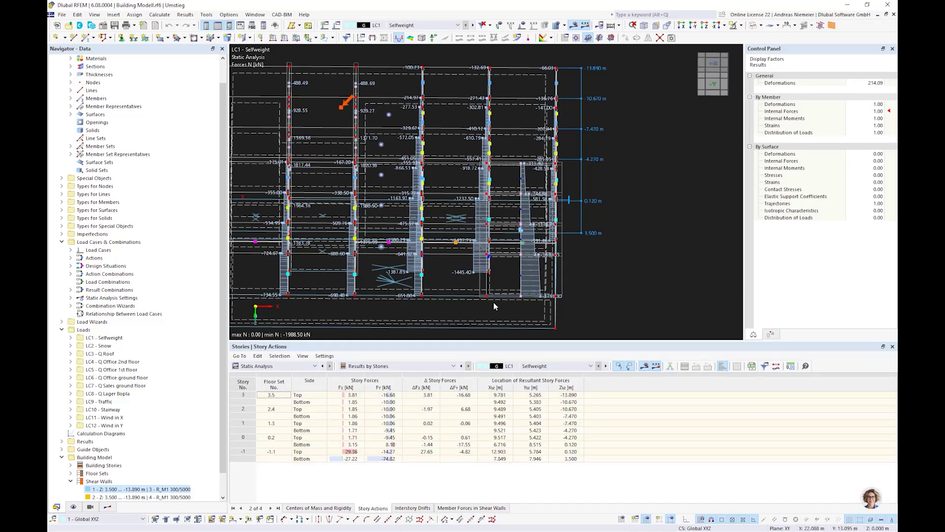
pyautogui.scroll(-3, 568, 277)
pyautogui.keyDown('ctrl'); pyautogui.moveTo(568, 277); pyautogui.dragTo(571, 250, button='middle'); pyautogui.keyUp('ctrl')
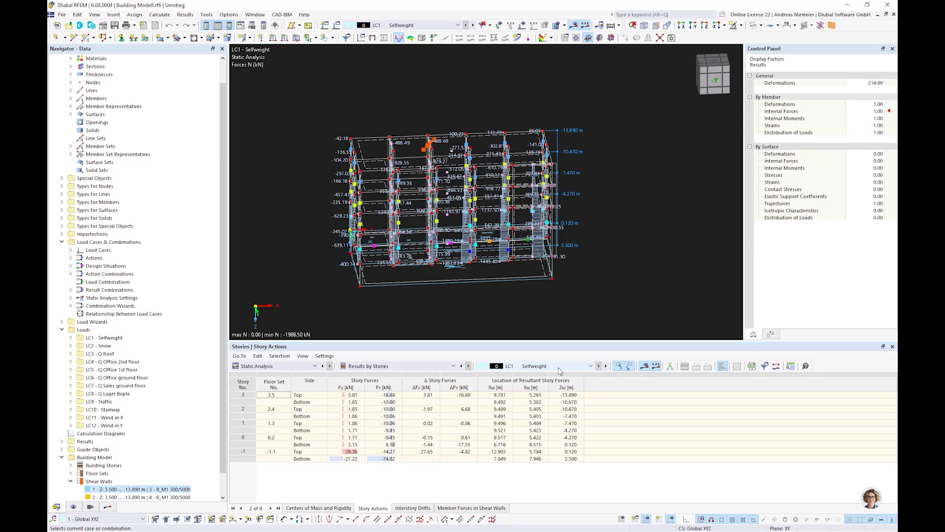
pyautogui.click(560, 367)
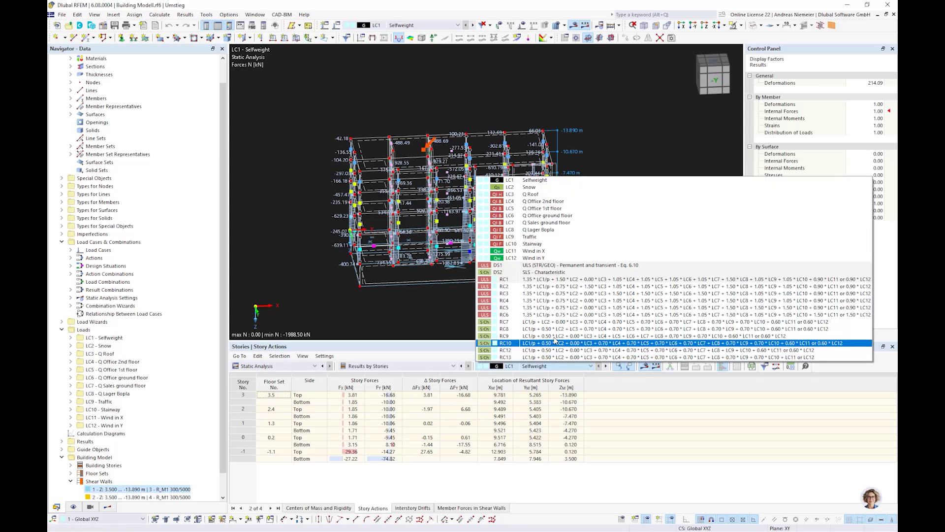
pyautogui.click(556, 252)
pyautogui.click(522, 25)
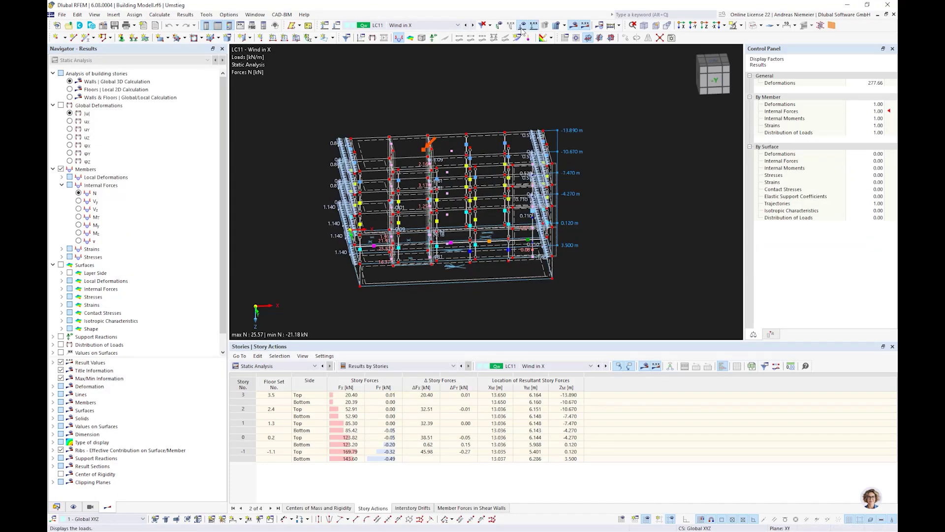
# Step: Turn the building to its front elevation and display the Vertical Result Lines beside it
pyautogui.keyDown('ctrl'); pyautogui.moveTo(567, 212); pyautogui.dragTo(573, 215, button='middle'); pyautogui.keyUp('ctrl')
pyautogui.scroll(-1, 569, 212)
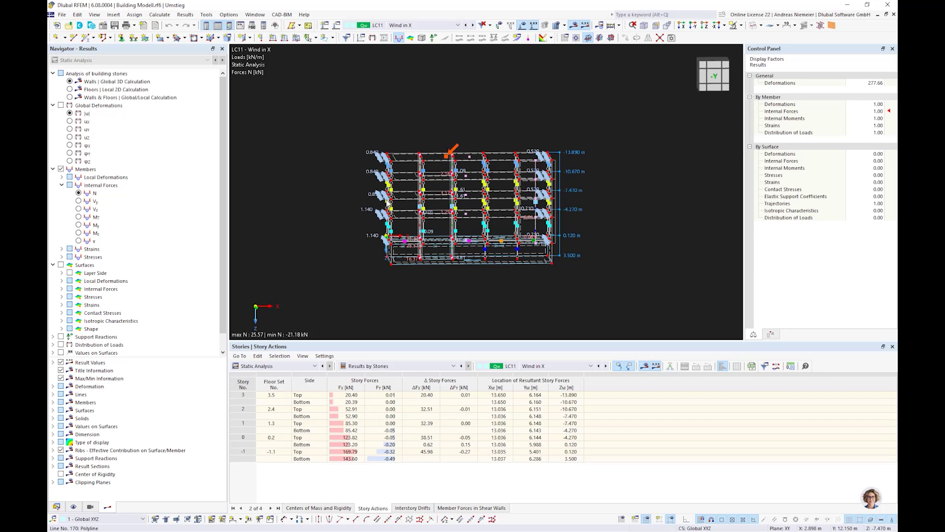
pyautogui.moveTo(560, 297); pyautogui.dragTo(540, 293, button='middle')
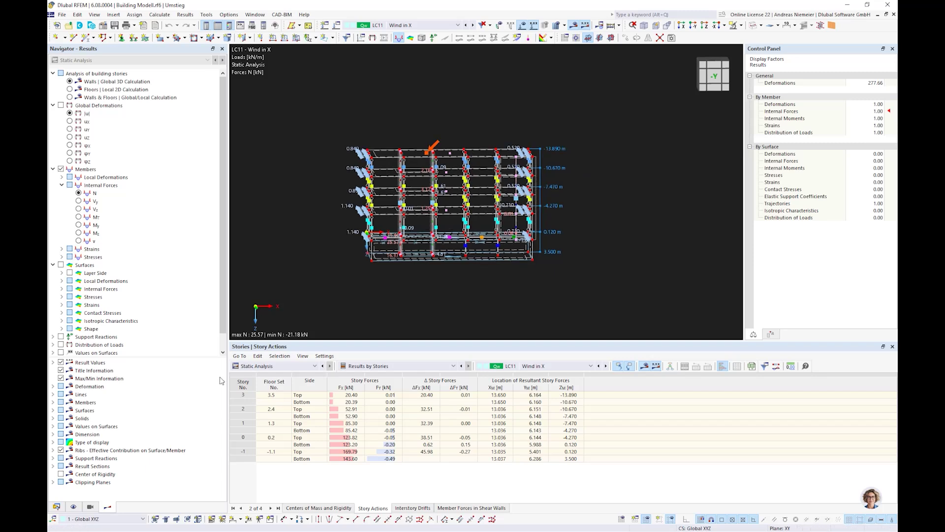
pyautogui.scroll(-1, 82, 253)
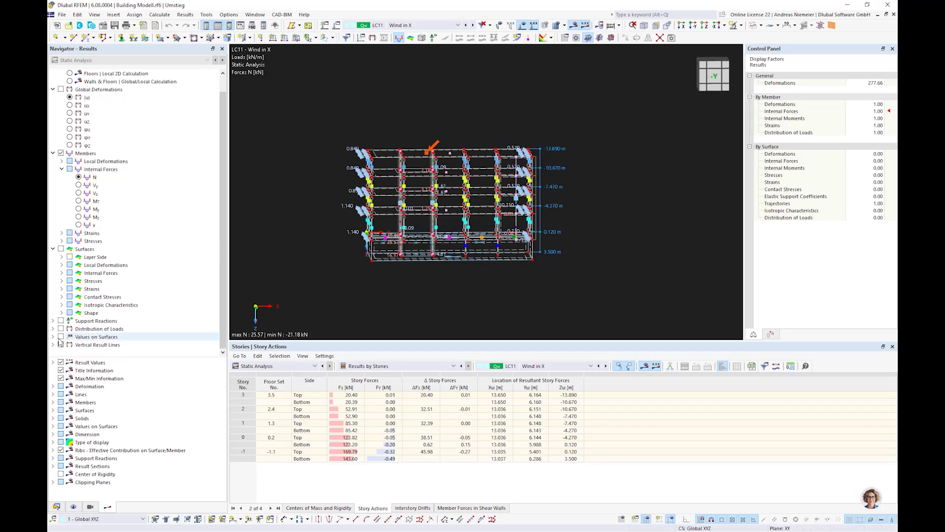
pyautogui.click(60, 345)
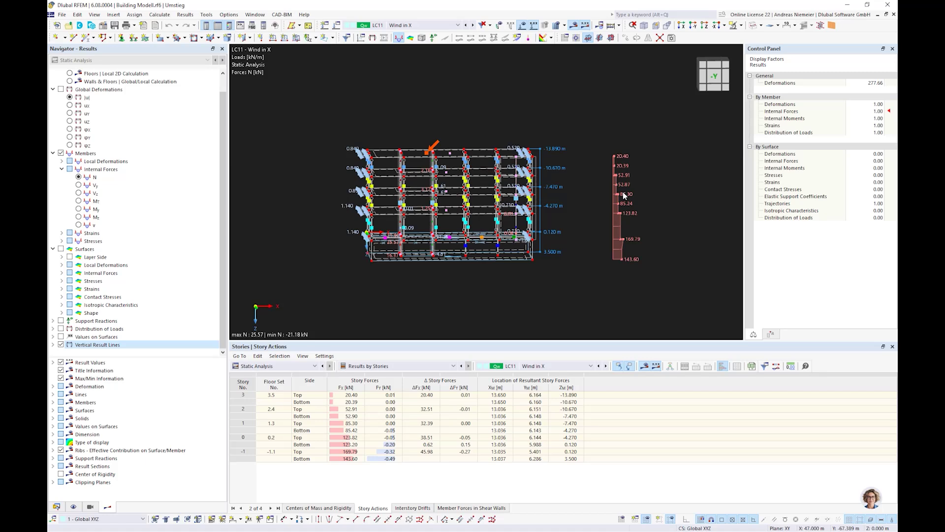
# Step: Examine the ΔFx story forces story by story from the top story down and highlight the whole column
pyautogui.click(422, 395)
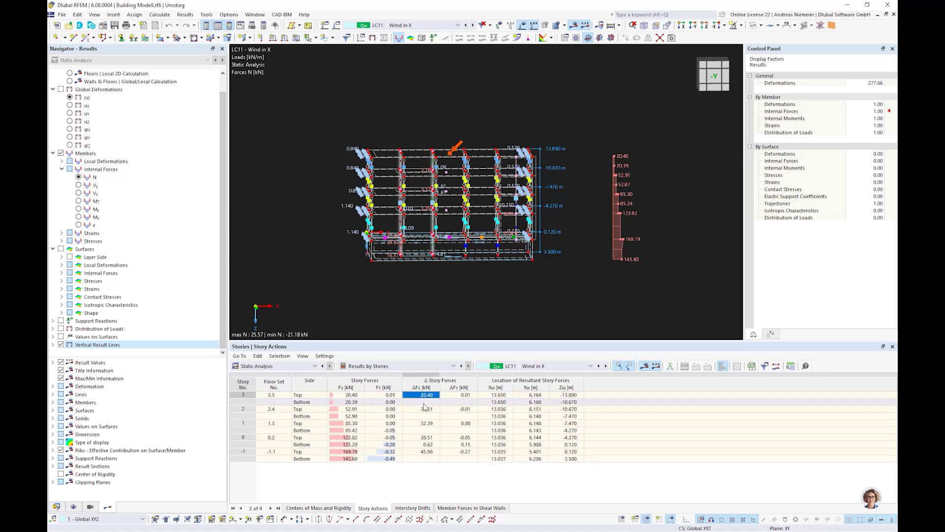
pyautogui.click(433, 410)
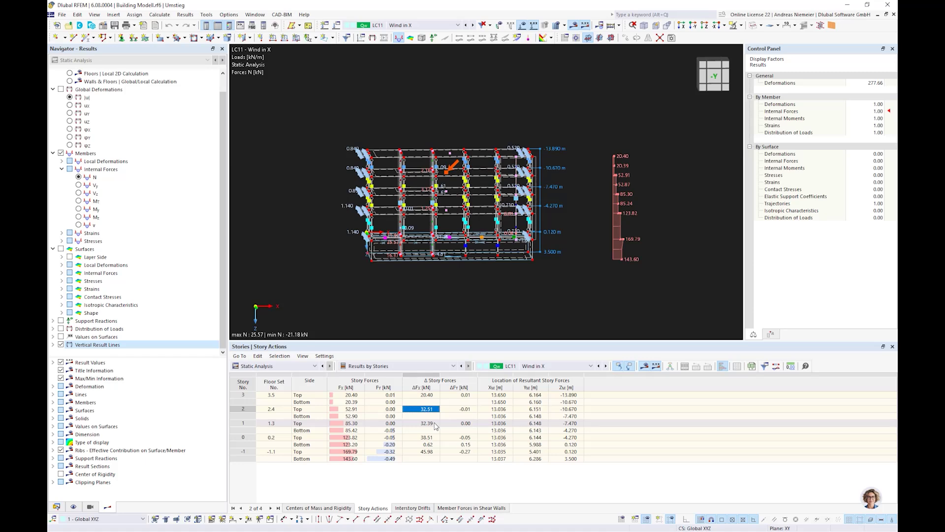
pyautogui.click(430, 429)
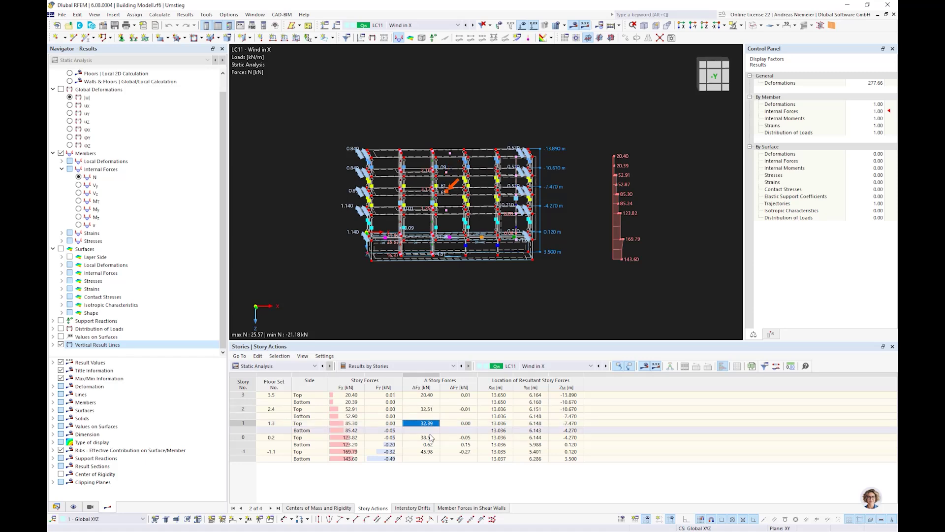
pyautogui.click(429, 419)
pyautogui.moveTo(431, 422); pyautogui.dragTo(429, 425)
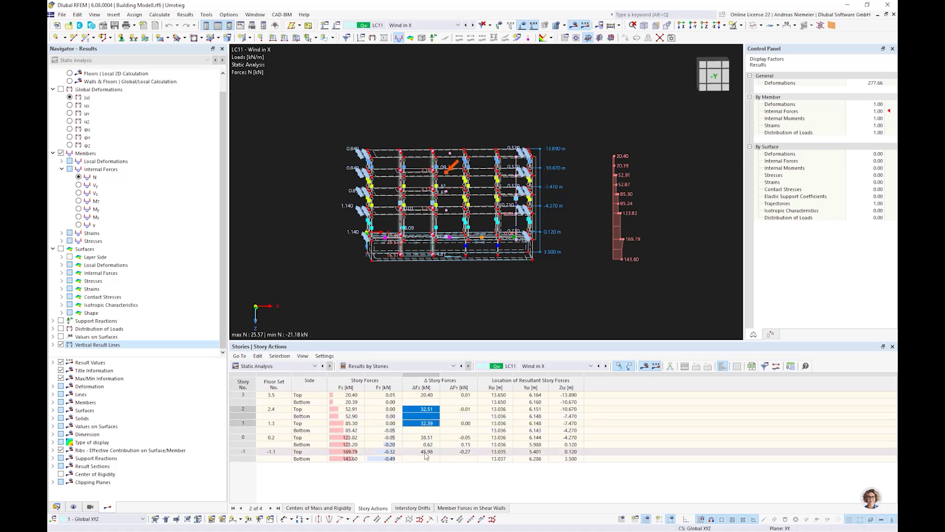
pyautogui.click(427, 387)
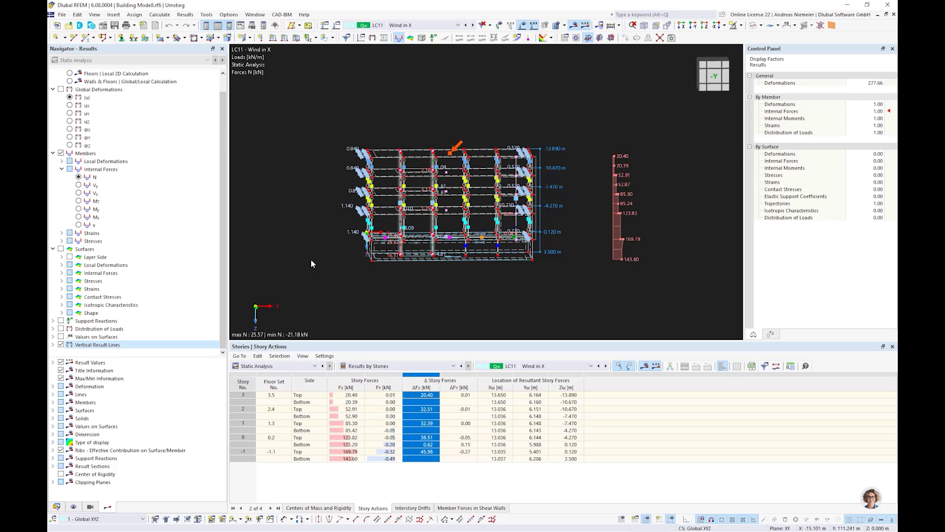
pyautogui.moveTo(569, 250); pyautogui.dragTo(538, 309, button='middle')
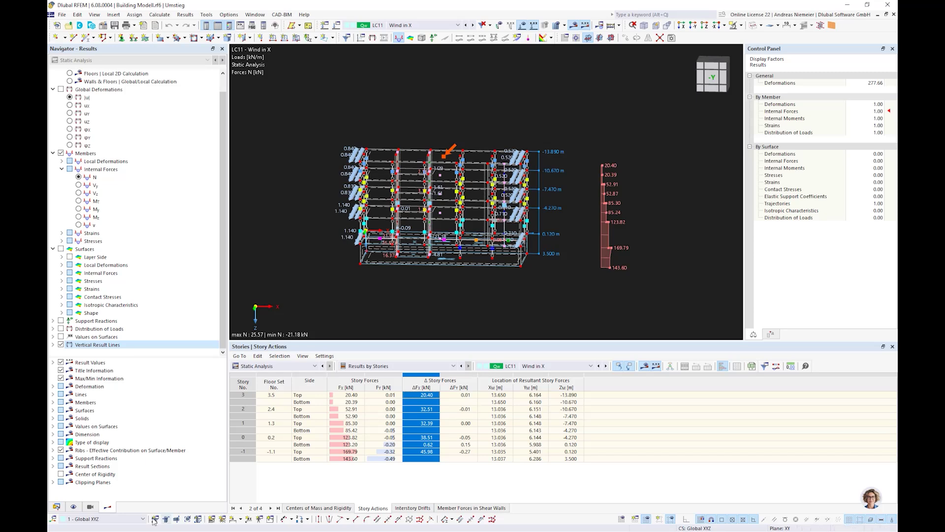
# Step: Review the floor modeling options of building story 3. OG and close its settings without changes
pyautogui.click(57, 506)
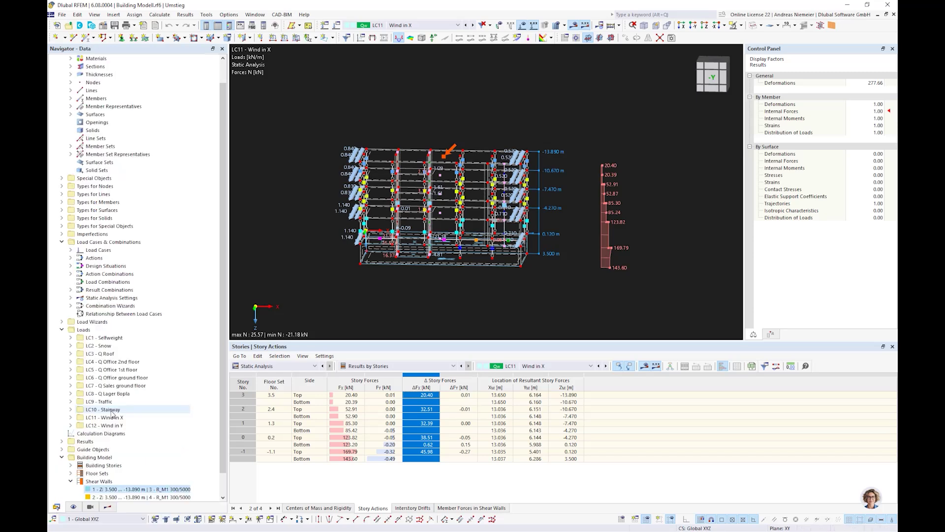
pyautogui.scroll(-1, 112, 413)
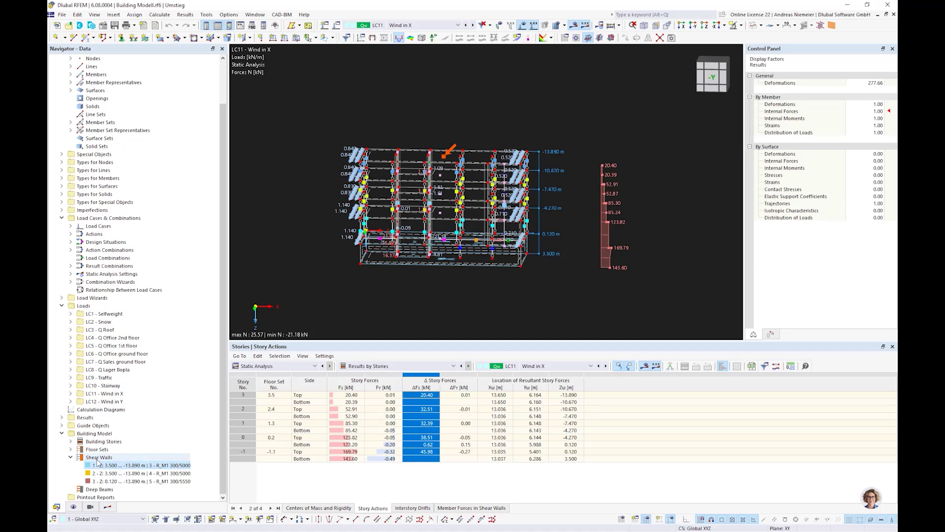
pyautogui.doubleClick(98, 442)
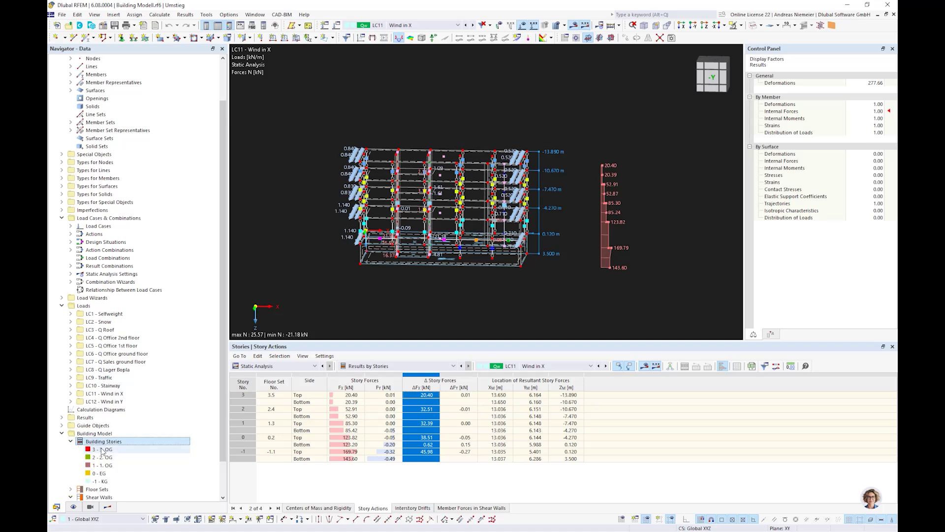
pyautogui.doubleClick(102, 450)
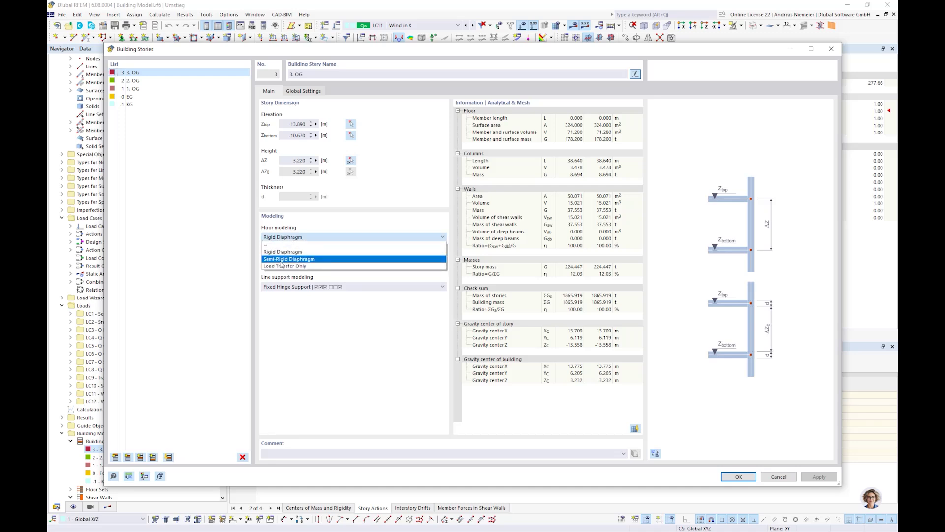
pyautogui.click(362, 228)
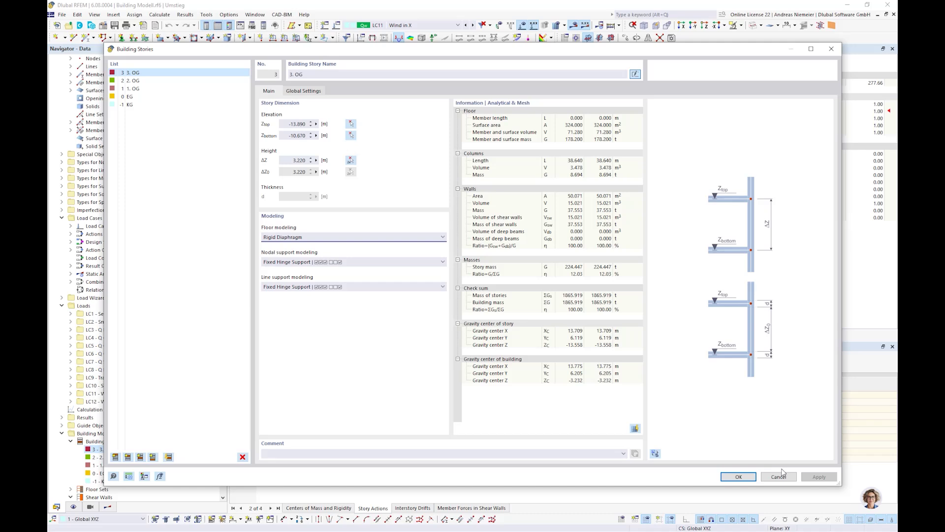
pyautogui.click(779, 476)
pyautogui.moveTo(554, 279); pyautogui.dragTo(527, 308, button='middle')
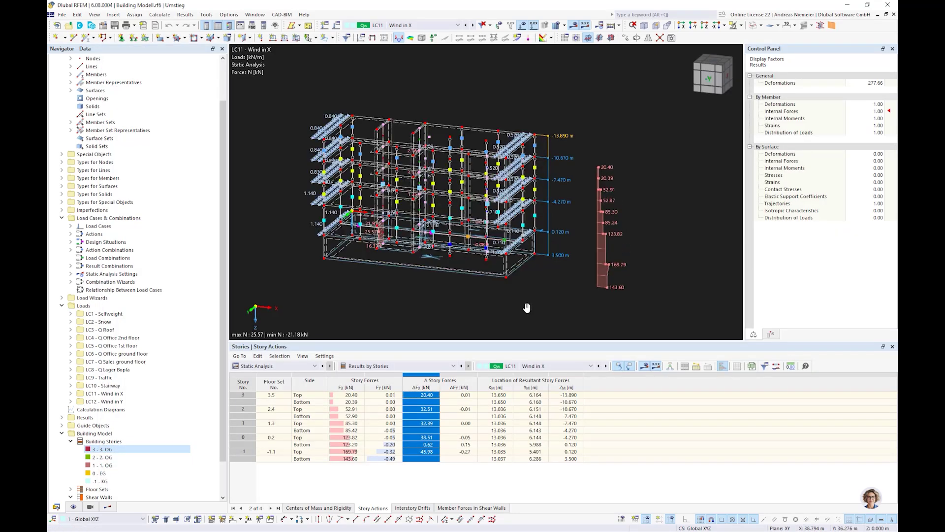
pyautogui.scroll(-2, 527, 307)
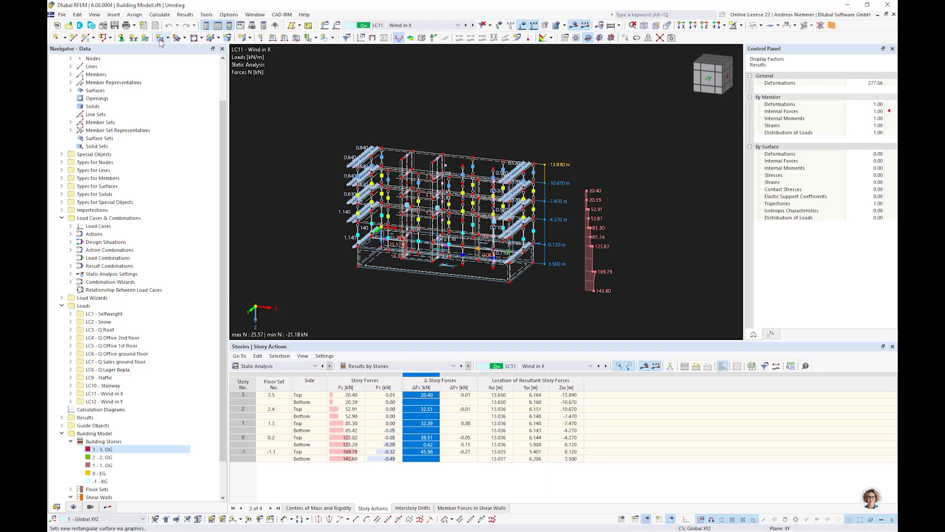
# Step: Close the building model and open Construction Stages.rf6 from the Umstieg folder
pyautogui.click(63, 14)
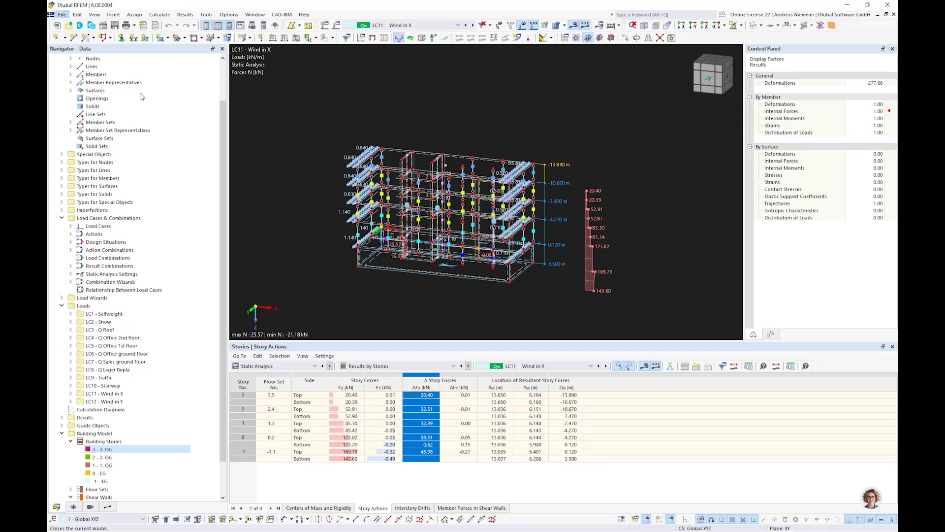
pyautogui.click(143, 96)
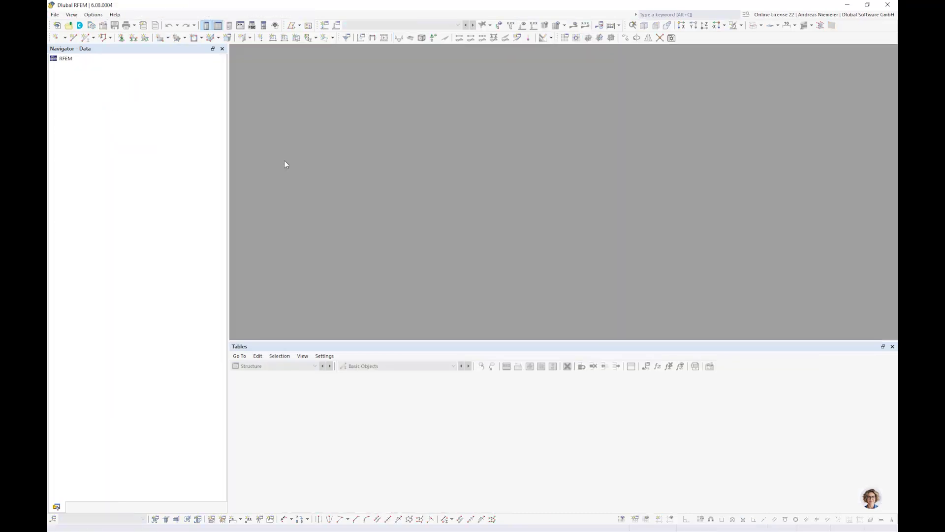
pyautogui.click(54, 15)
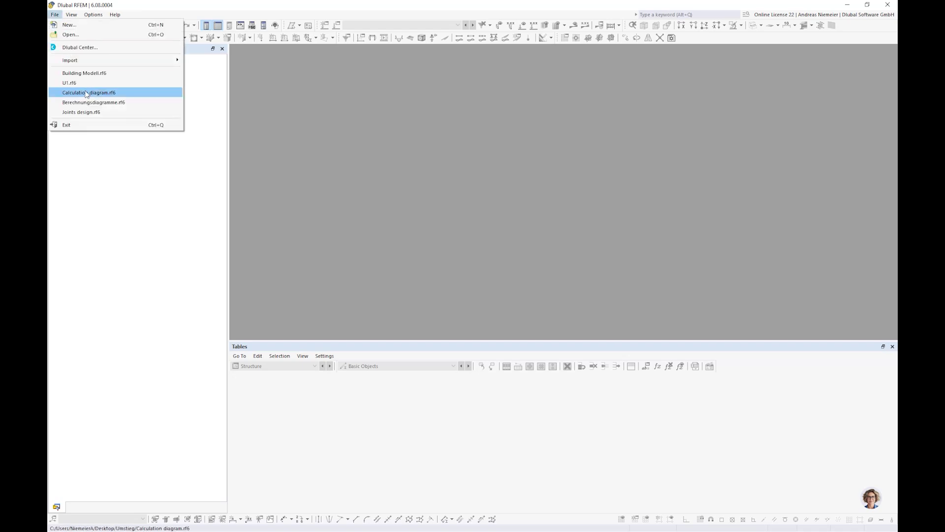
pyautogui.click(88, 35)
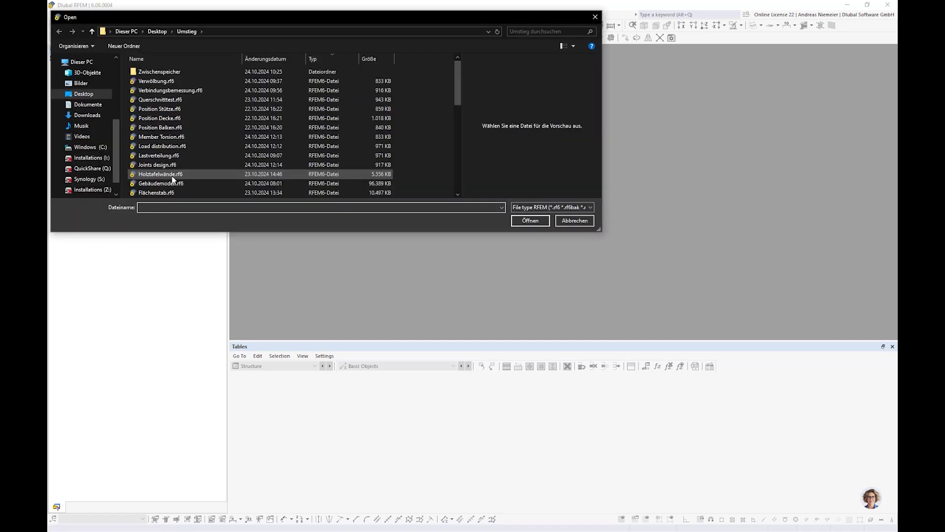
pyautogui.click(162, 184)
pyautogui.scroll(-5, 172, 133)
pyautogui.click(175, 69)
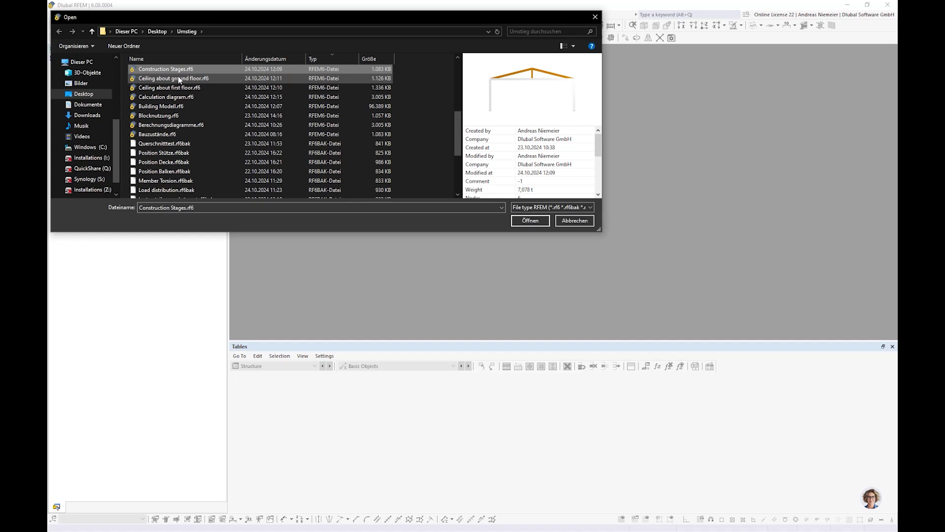
pyautogui.press('Escape')
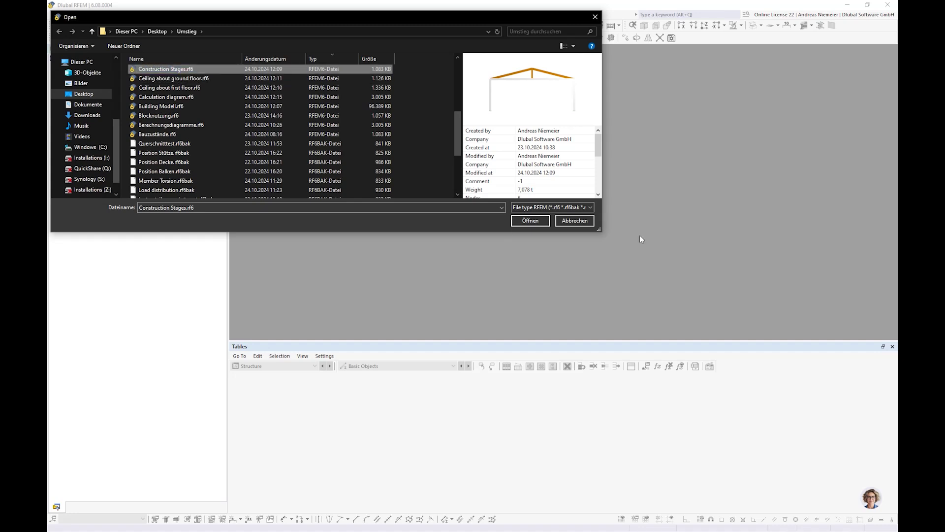
pyautogui.click(531, 220)
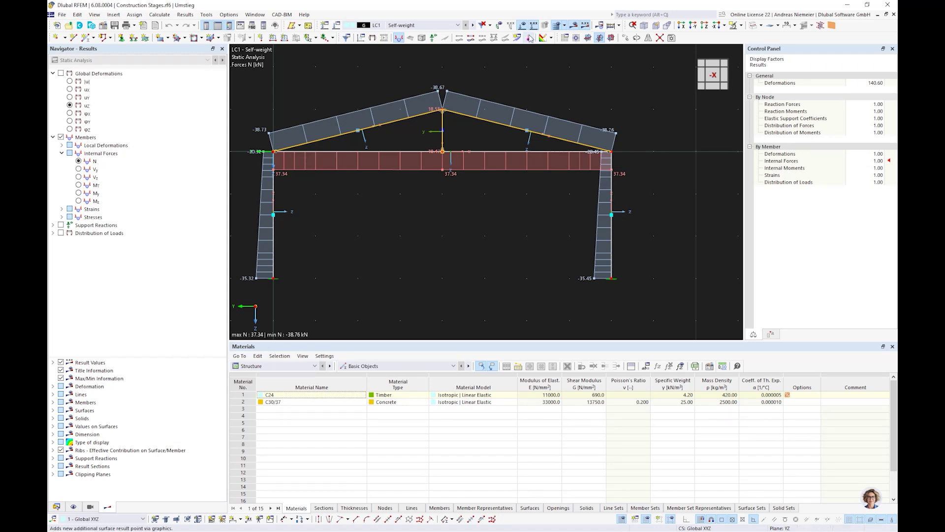
# Step: Hide the results and inspect the bare frame around the hanger and the horizontal beam
pyautogui.click(574, 26)
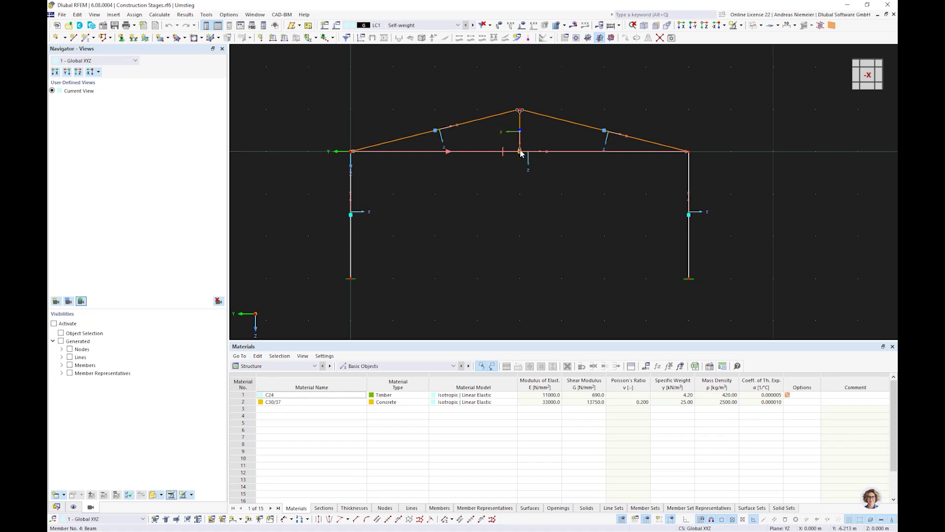
pyautogui.scroll(2, 353, 156)
pyautogui.scroll(-2, 353, 156)
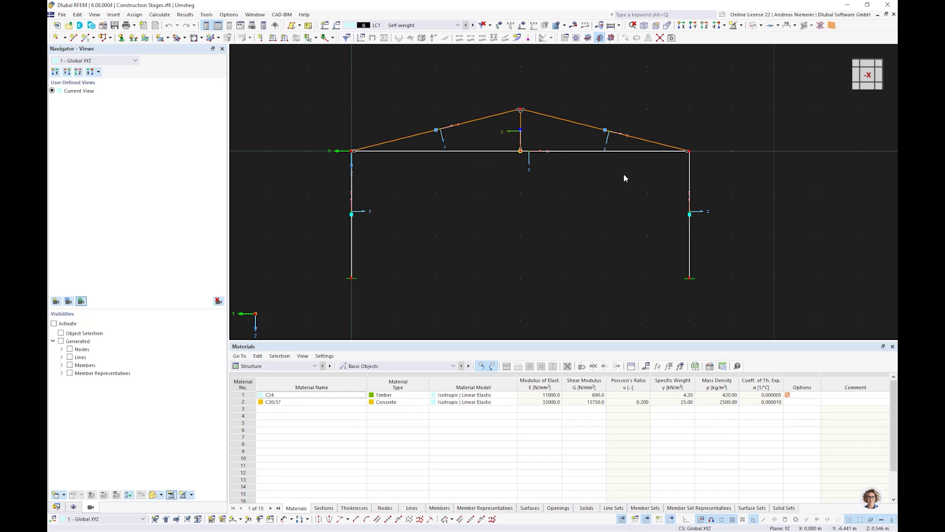
# Step: Show the LC1 Self-weight results again and display the global deformations uz of the frame
pyautogui.click(575, 25)
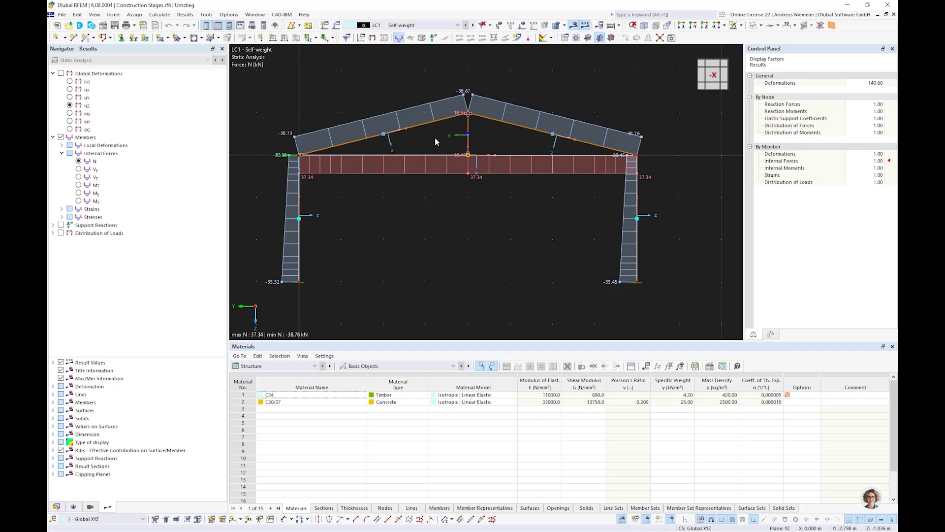
pyautogui.click(523, 27)
pyautogui.click(523, 25)
pyautogui.click(61, 73)
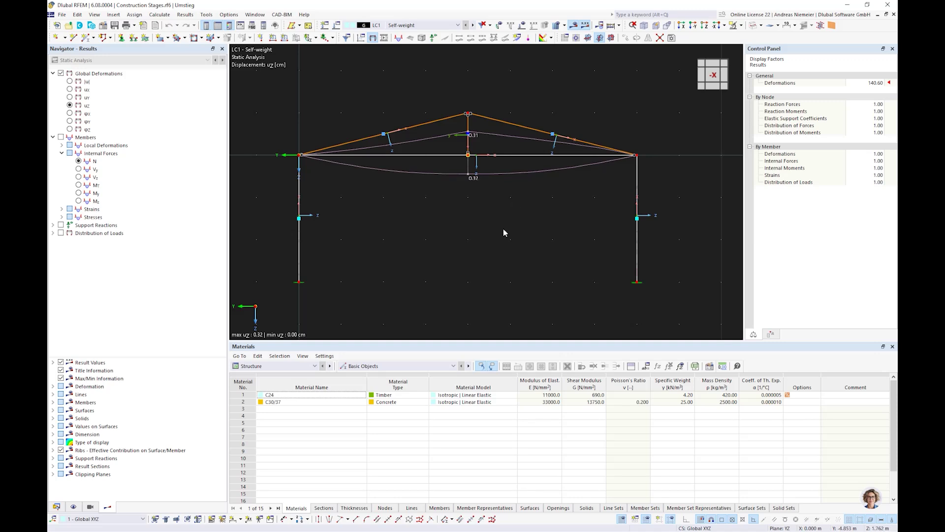
# Step: Display the members' axial forces N and examine them around the hanger at midspan
pyautogui.click(78, 161)
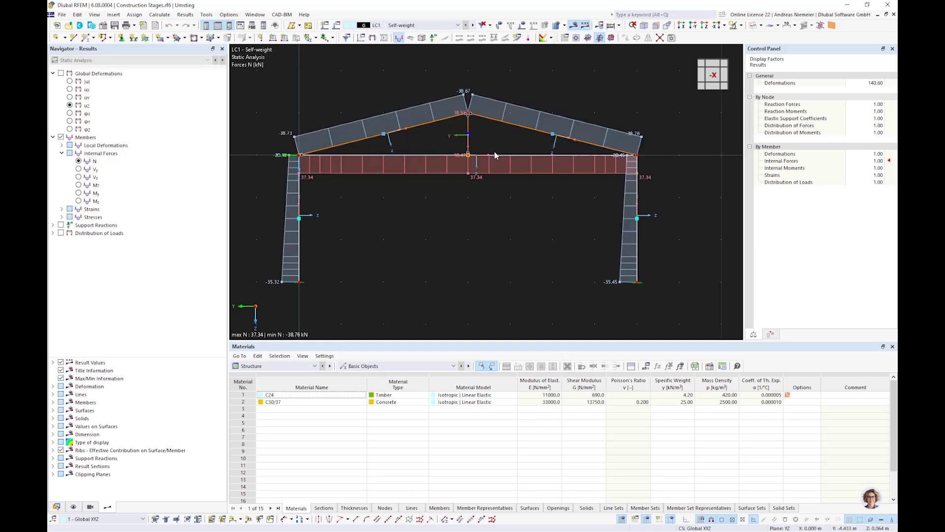
pyautogui.scroll(2, 472, 123)
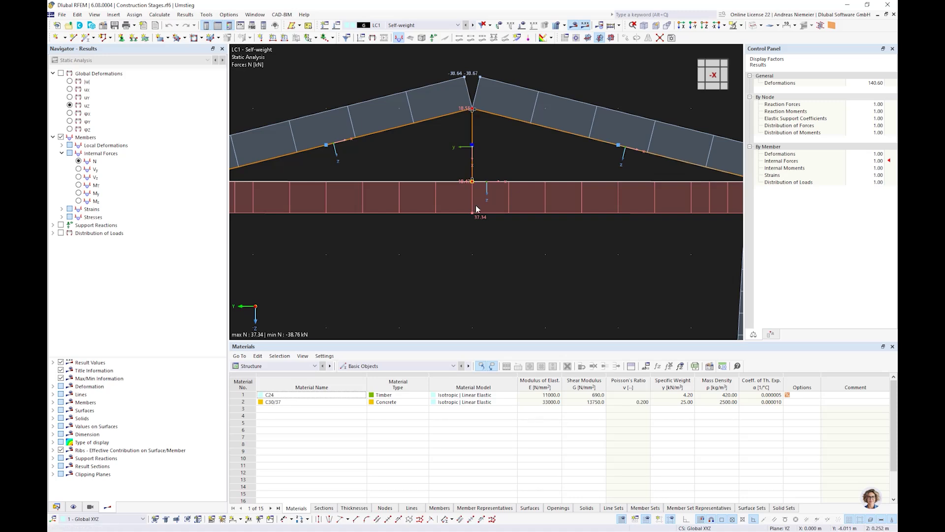
pyautogui.scroll(-2, 475, 205)
pyautogui.scroll(-2, 465, 232)
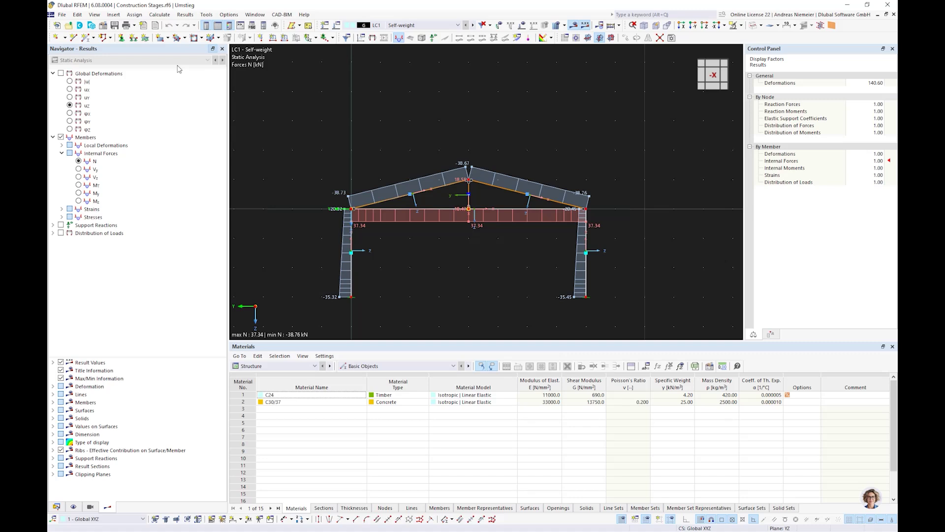
# Step: Activate the Construction Stages Analysis (CSA) add-on in the model's base data
pyautogui.click(102, 25)
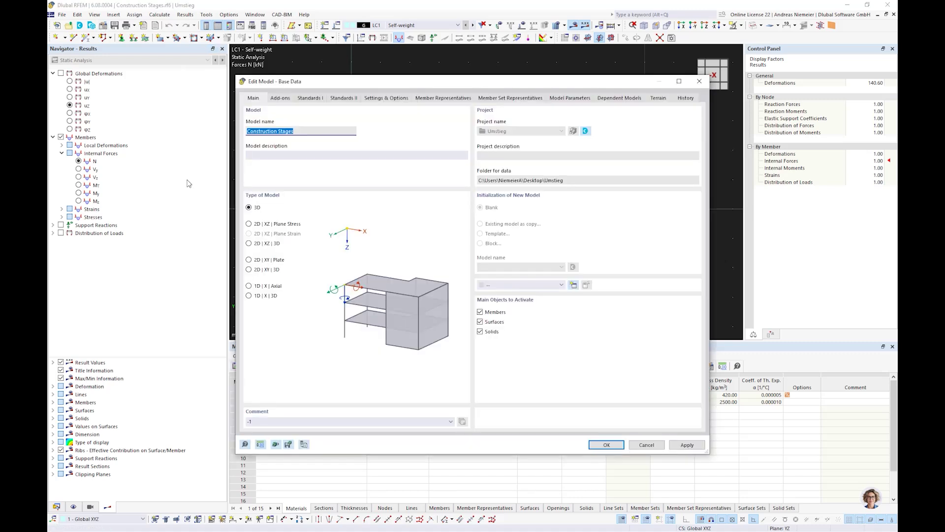
pyautogui.click(279, 99)
pyautogui.click(249, 142)
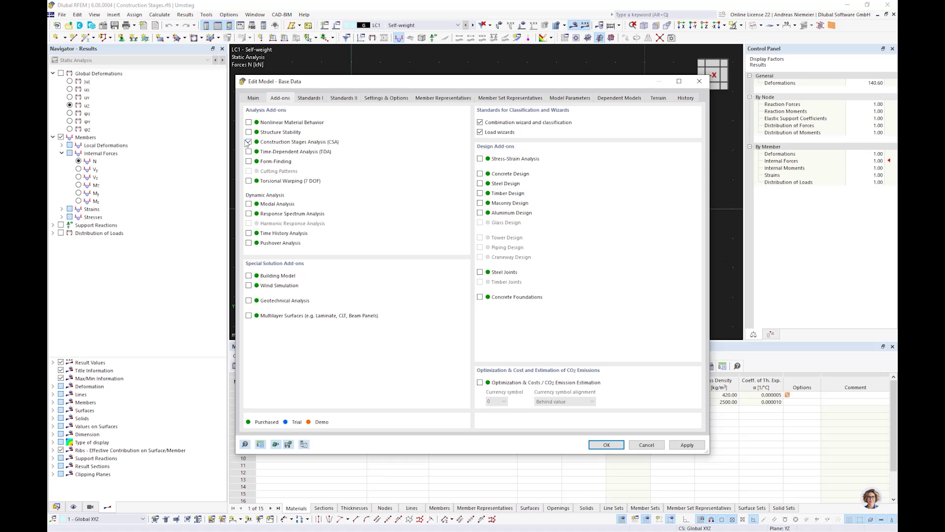
pyautogui.click(609, 448)
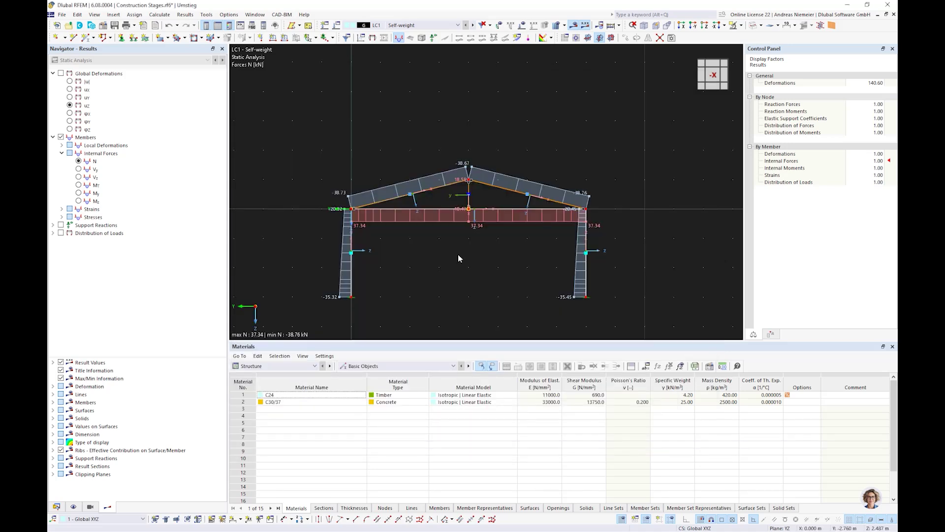
# Step: Create a first construction stage named Column that allows changes to members and nodal supports
pyautogui.click(57, 508)
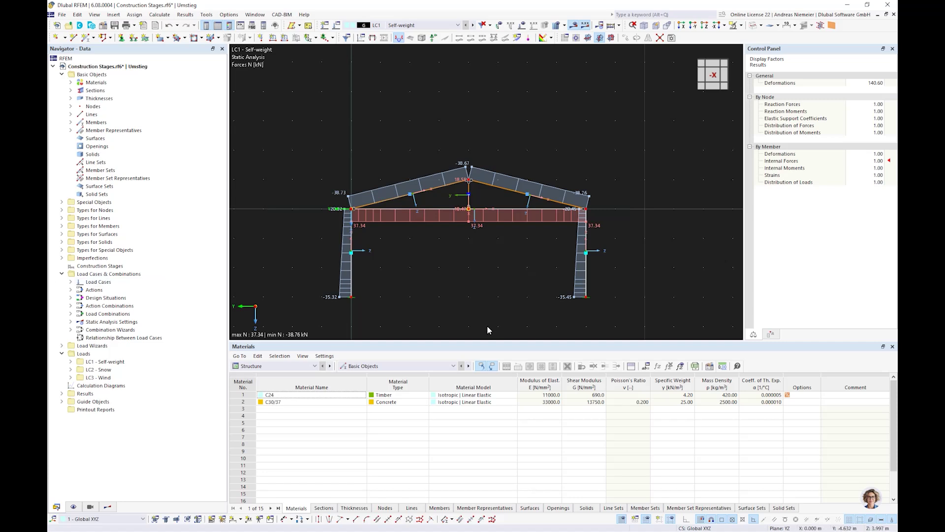
pyautogui.rightClick(108, 268)
pyautogui.click(143, 280)
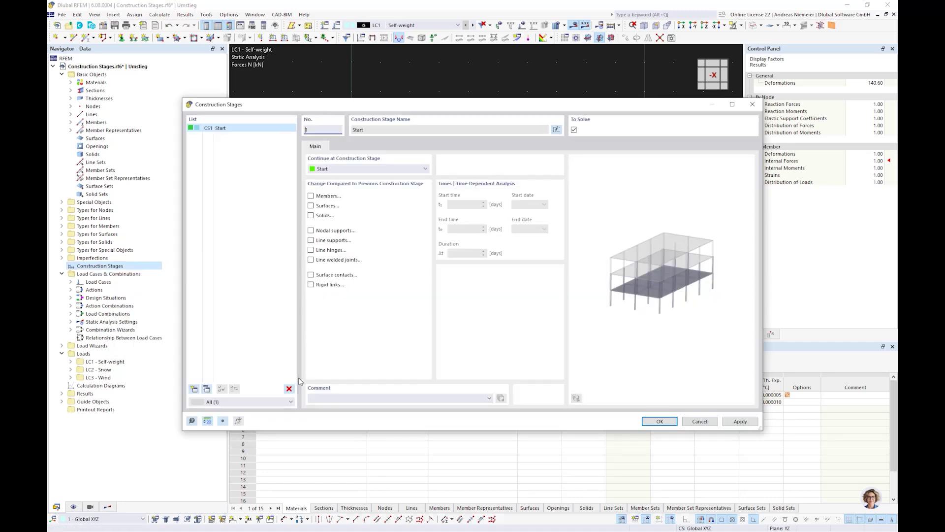
pyautogui.click(556, 129)
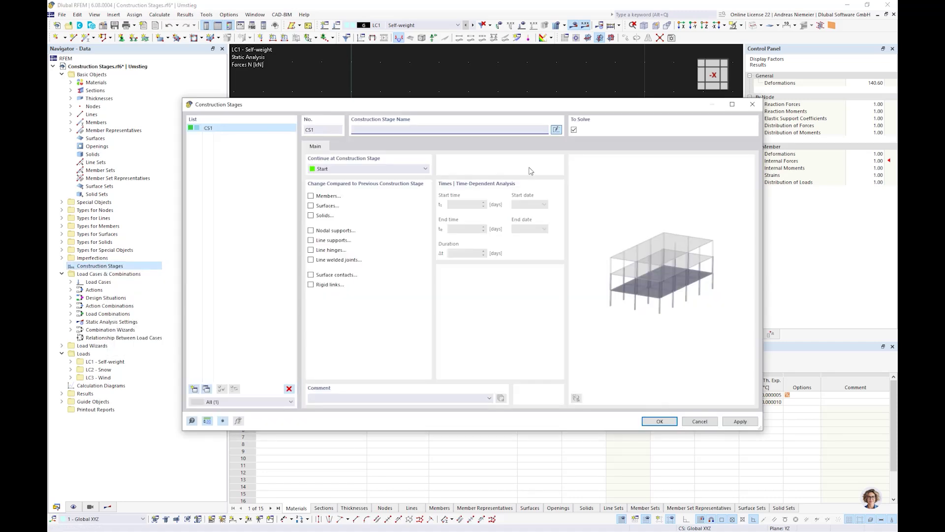
pyautogui.write('Column')
pyautogui.click(273, 328)
pyautogui.click(310, 196)
pyautogui.click(311, 230)
# Step: Add the two columns, members 5 and 6, to the Column construction stage
pyautogui.click(343, 147)
pyautogui.click(540, 179)
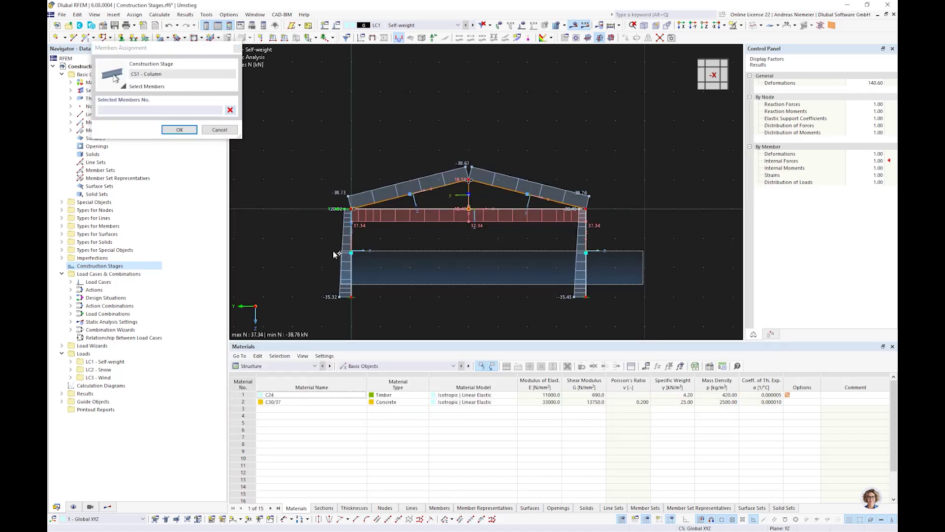
pyautogui.moveTo(334, 254); pyautogui.dragTo(333, 251)
pyautogui.click(177, 129)
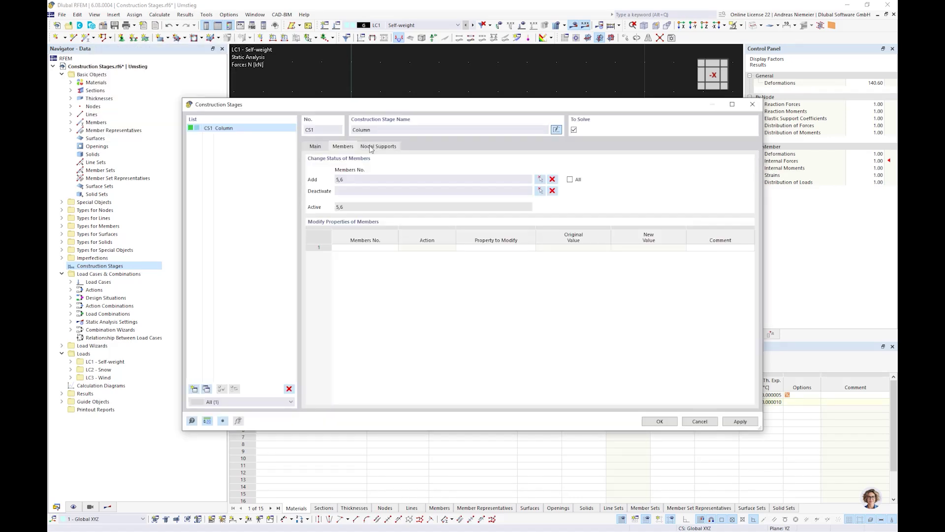
# Step: Add the nodal supports at the column bases, nodes 5 and 7, to the Column stage
pyautogui.click(377, 146)
pyautogui.click(540, 180)
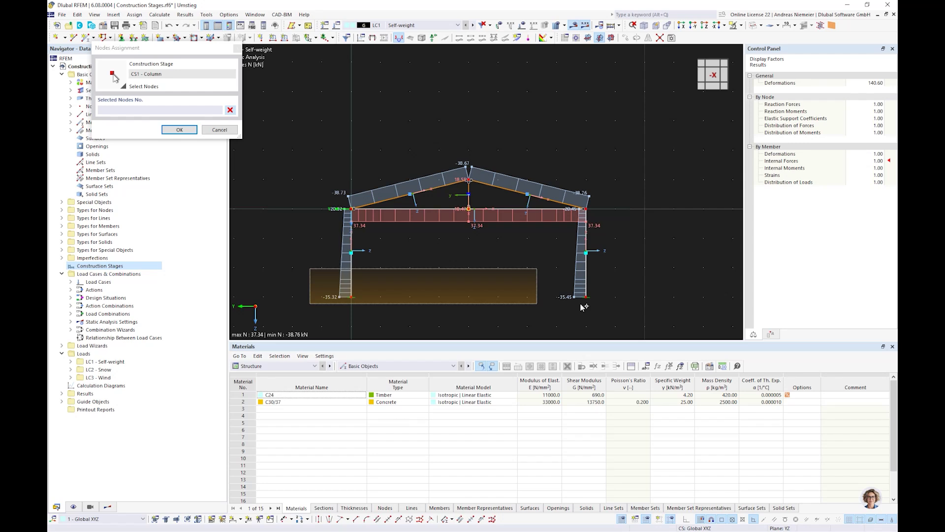
pyautogui.moveTo(582, 306); pyautogui.dragTo(584, 307)
pyautogui.click(196, 130)
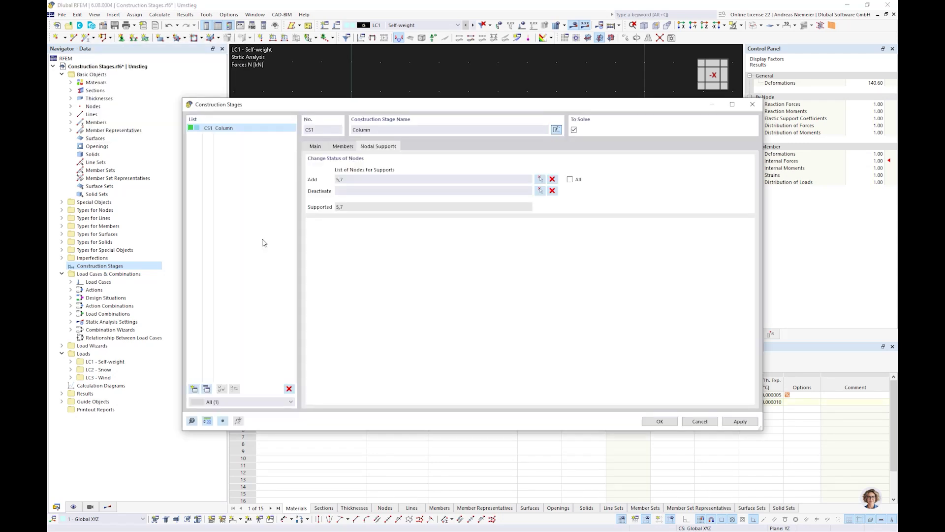
# Step: Create a second construction stage following CS1 and name it Girder
pyautogui.click(196, 388)
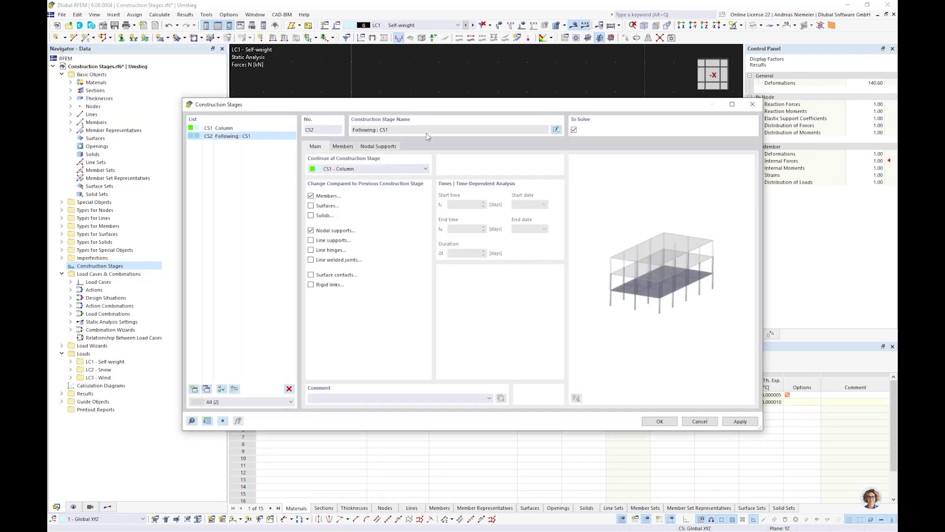
pyautogui.click(556, 130)
pyautogui.write('Girder')
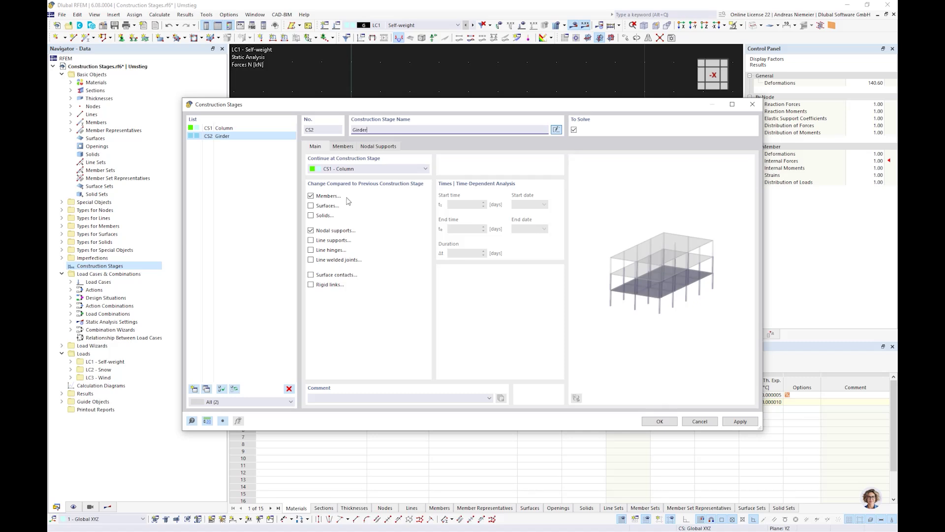
# Step: Add the horizontal girder, member 4, to the Girder construction stage
pyautogui.click(342, 146)
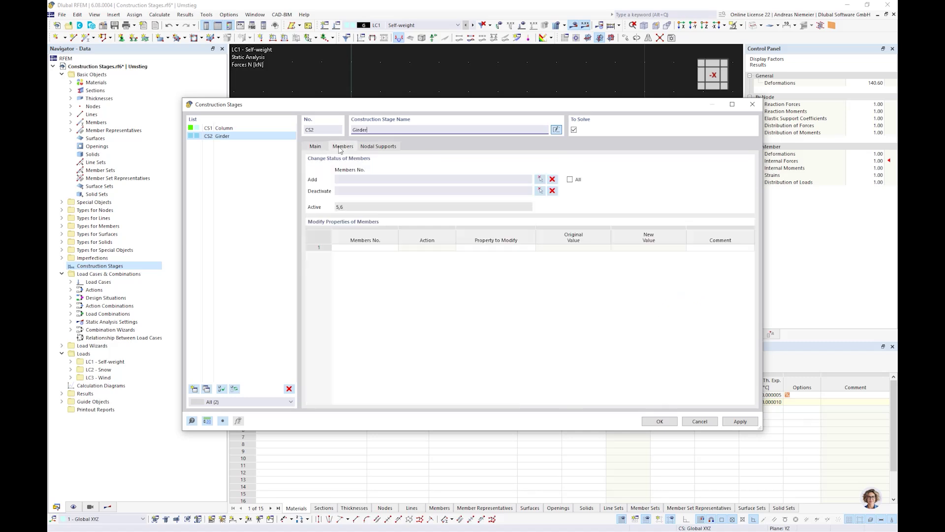
pyautogui.click(539, 180)
pyautogui.click(499, 206)
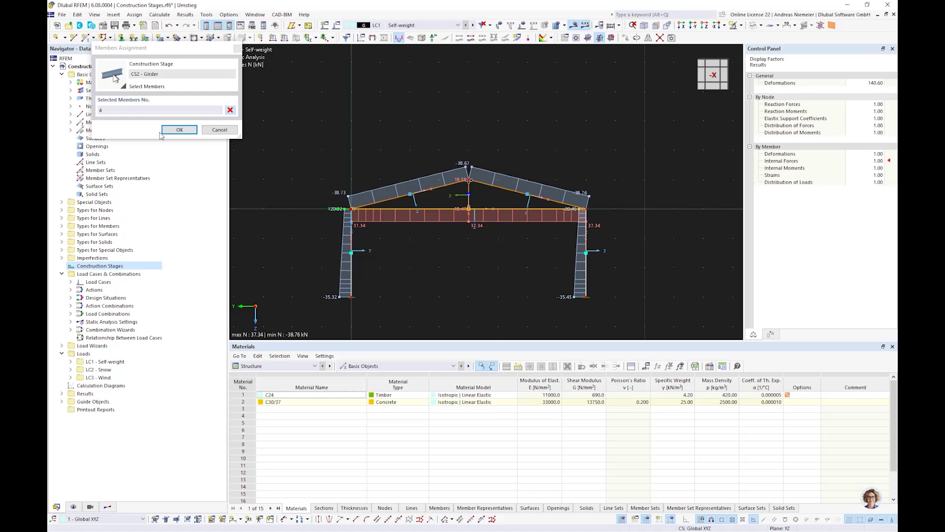
pyautogui.click(179, 130)
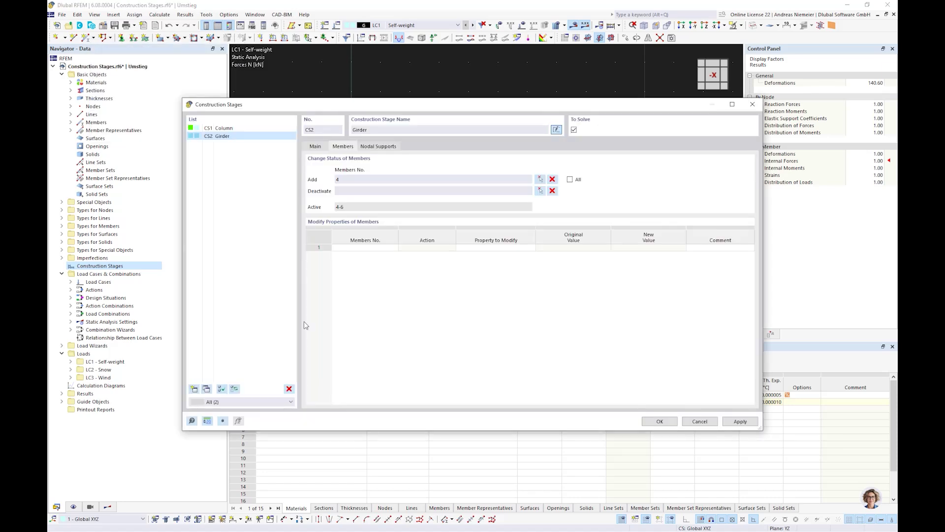
# Step: Create a third construction stage following CS2 and name it Roof
pyautogui.click(194, 389)
pyautogui.click(343, 146)
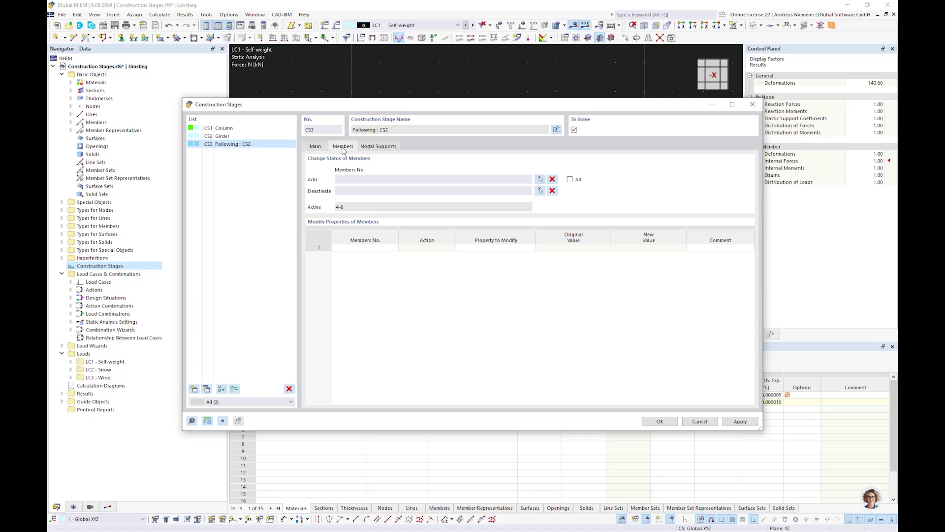
pyautogui.click(557, 130)
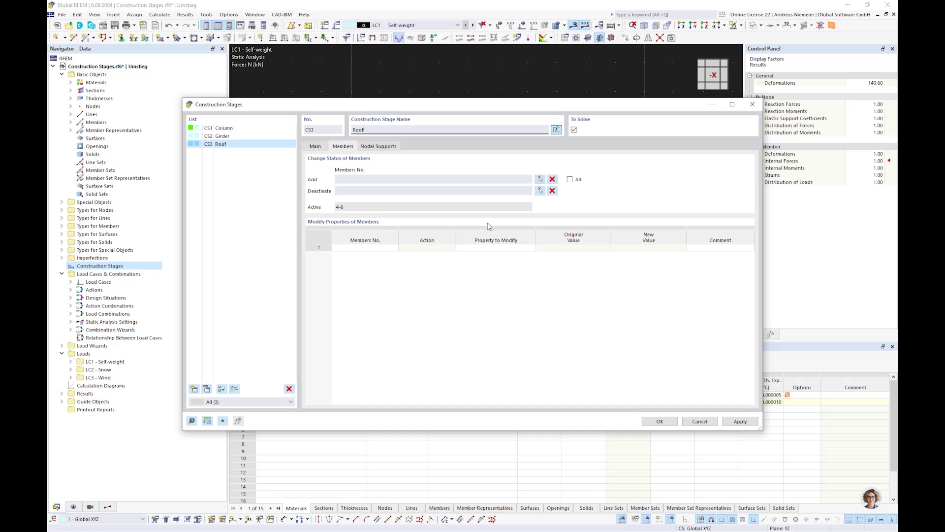
# Step: Add the two rafters and the central post above the girder to the Roof stage and accept the construction stages
pyautogui.click(540, 179)
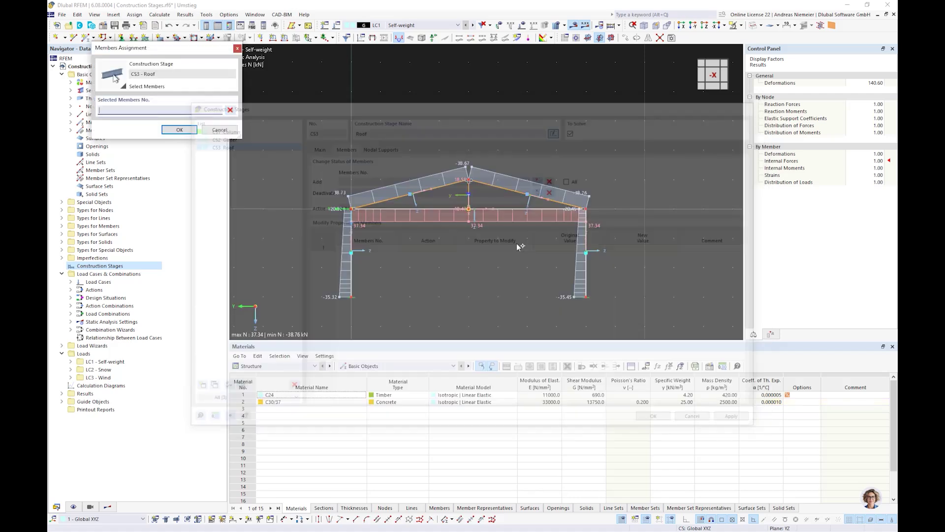
pyautogui.moveTo(502, 201); pyautogui.dragTo(434, 172)
pyautogui.click(180, 129)
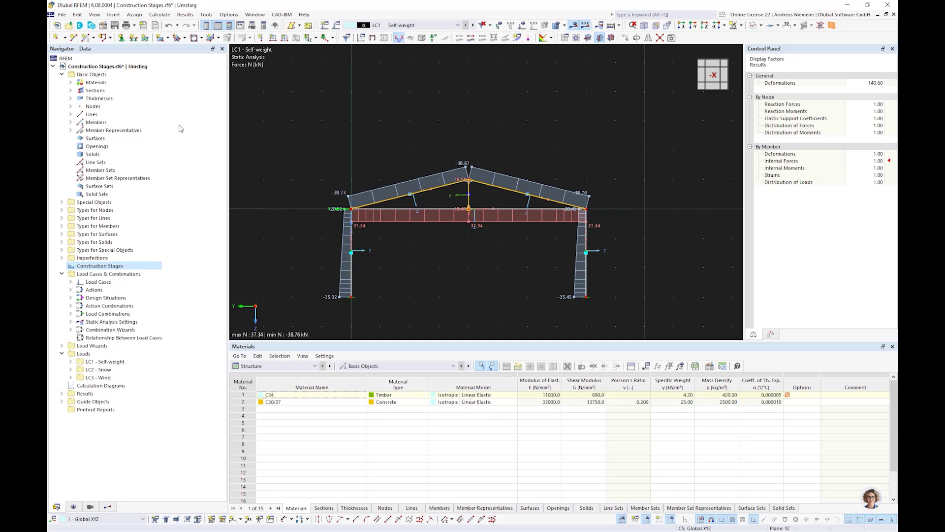
pyautogui.click(659, 421)
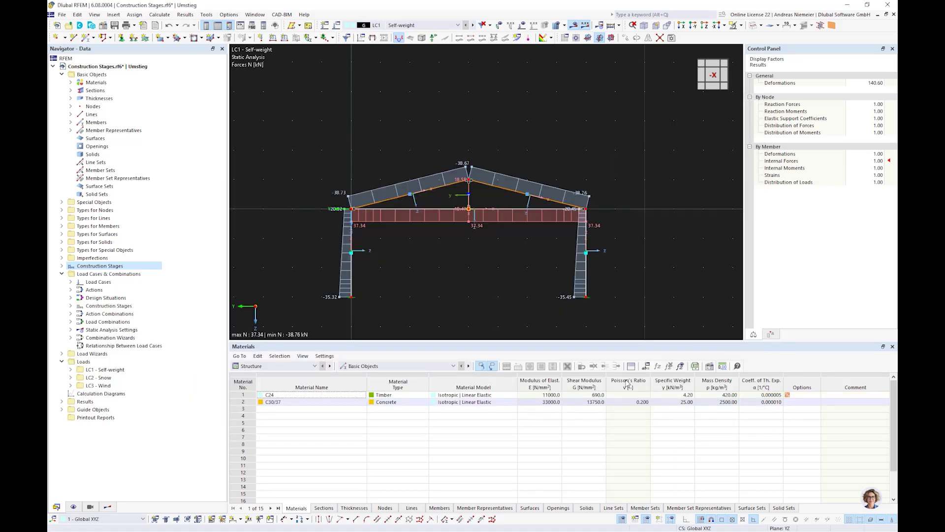
# Step: Turn off the background display of hidden objects and view the construction stages in order from Column to Roof
pyautogui.click(436, 26)
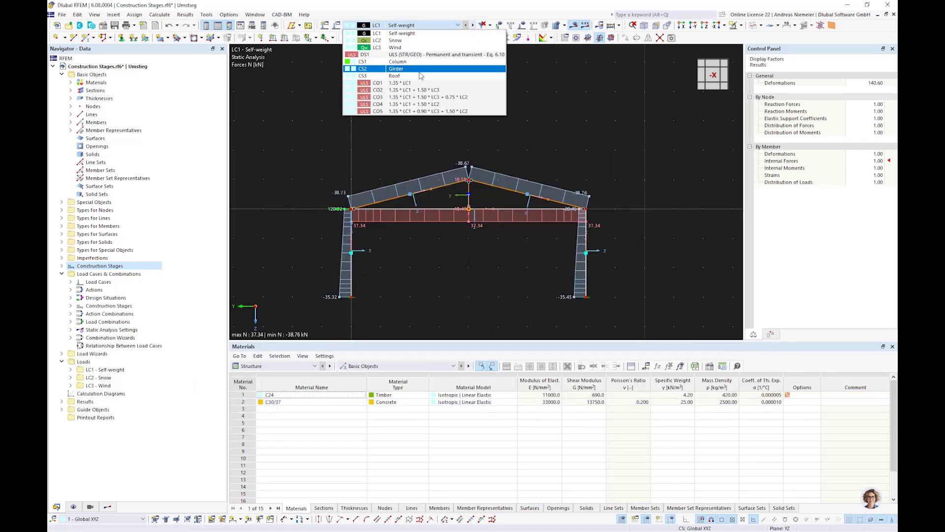
pyautogui.click(421, 63)
pyautogui.rightClick(585, 112)
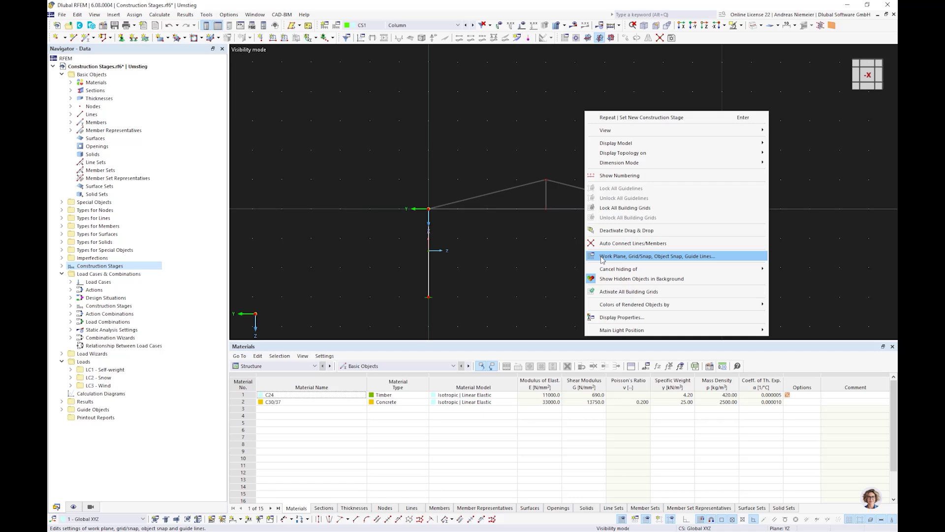
pyautogui.click(602, 278)
pyautogui.moveTo(589, 267); pyautogui.dragTo(495, 216, button='middle')
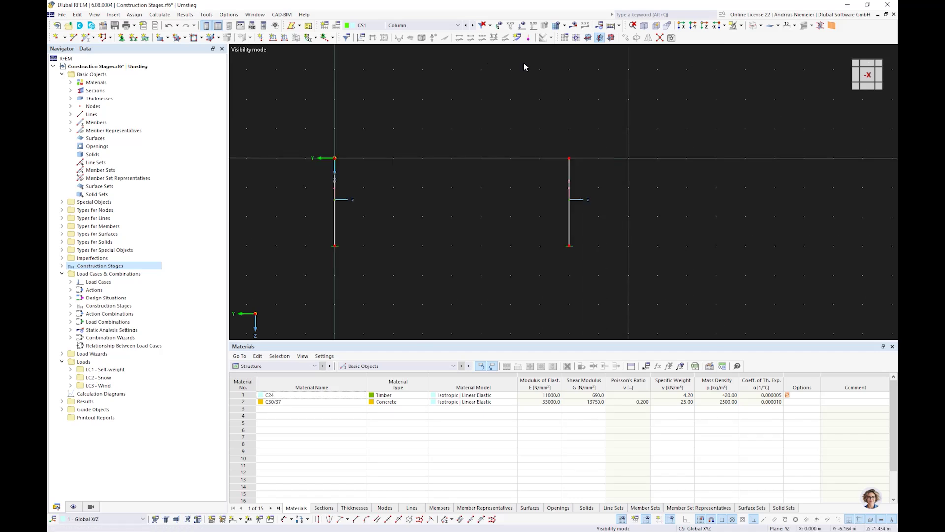
pyautogui.click(473, 25)
pyautogui.click(474, 25)
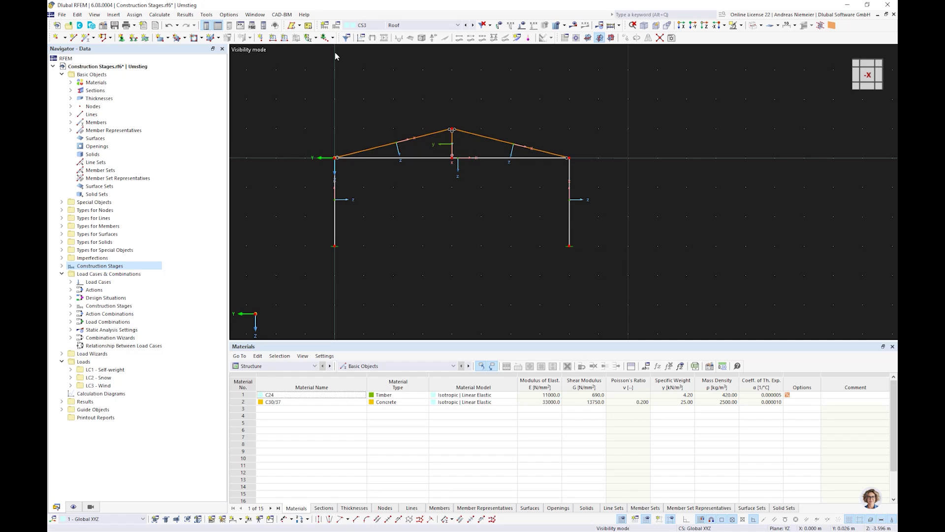
# Step: Enable consideration of the initial state in the geometrically linear combination wizard of design situation DS1
pyautogui.doubleClick(145, 276)
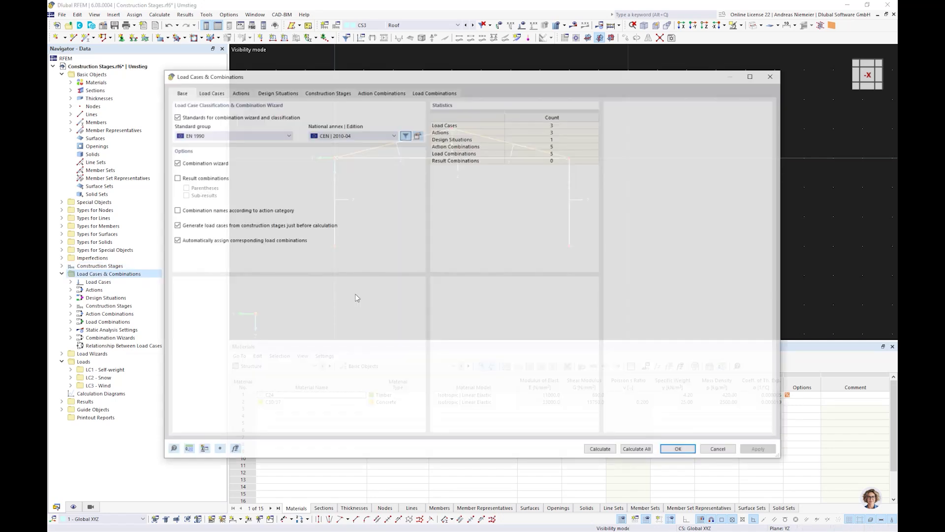
pyautogui.click(290, 93)
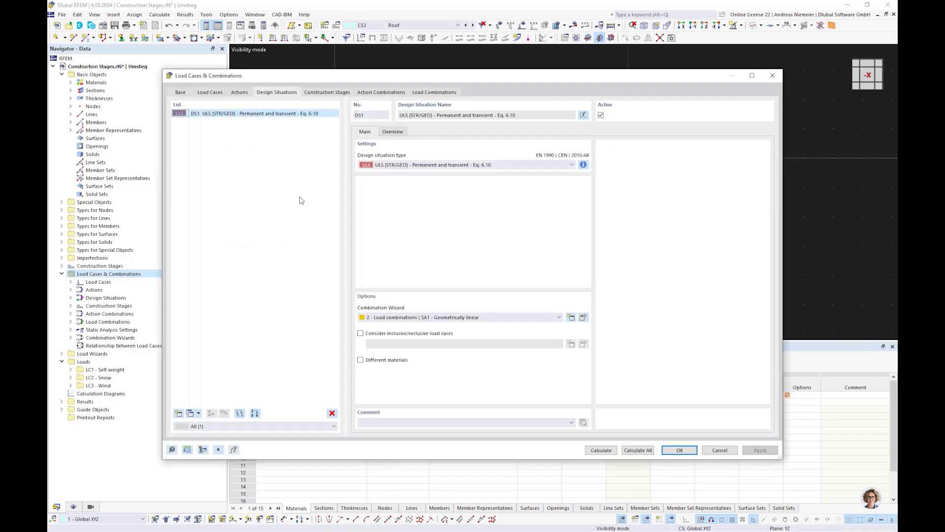
pyautogui.click(584, 318)
pyautogui.click(327, 314)
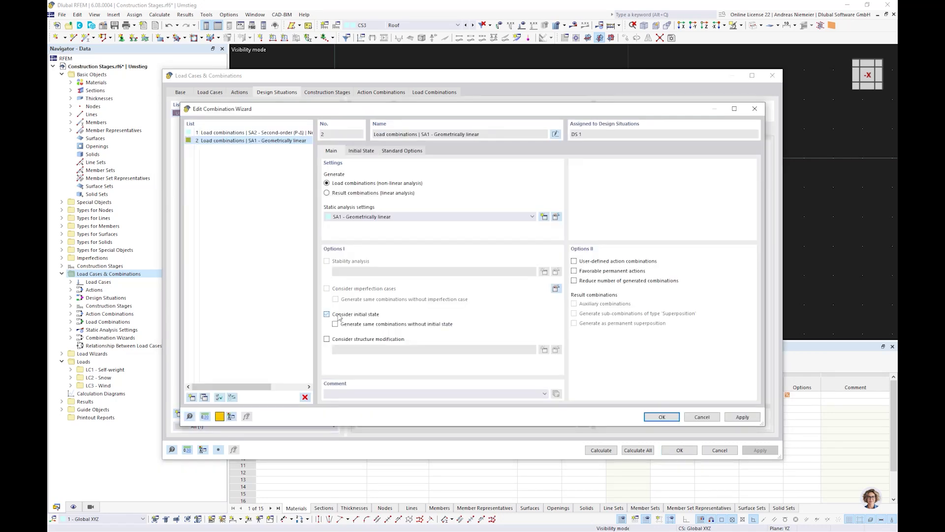
# Step: Assign the stages CS1 Column, CS2 Girder and CS3 Roof as initial states in the combination wizard
pyautogui.click(361, 150)
pyautogui.doubleClick(373, 196)
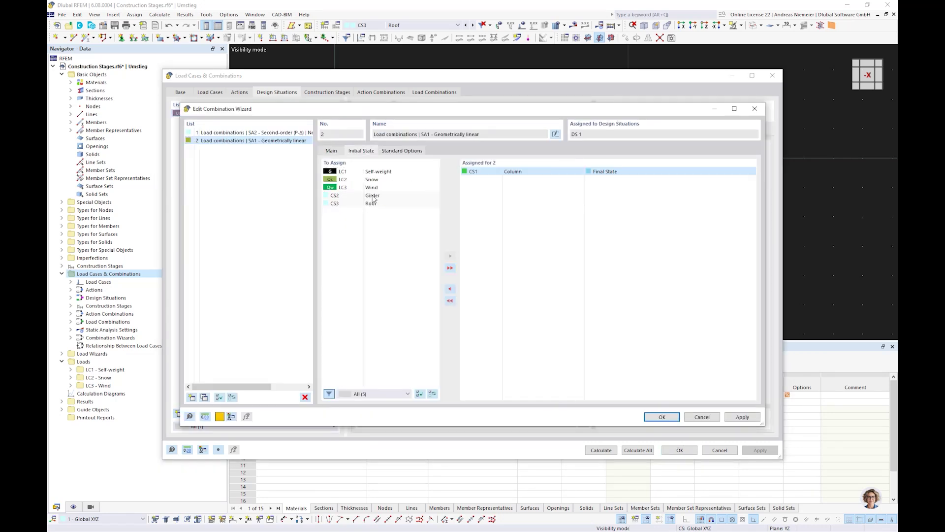
pyautogui.click(373, 196)
pyautogui.doubleClick(372, 196)
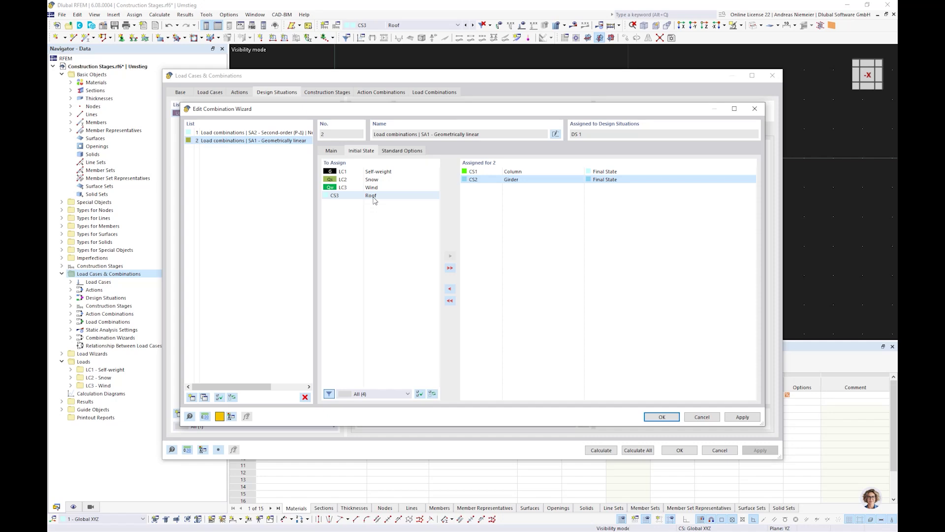
pyautogui.doubleClick(372, 197)
pyautogui.click(662, 417)
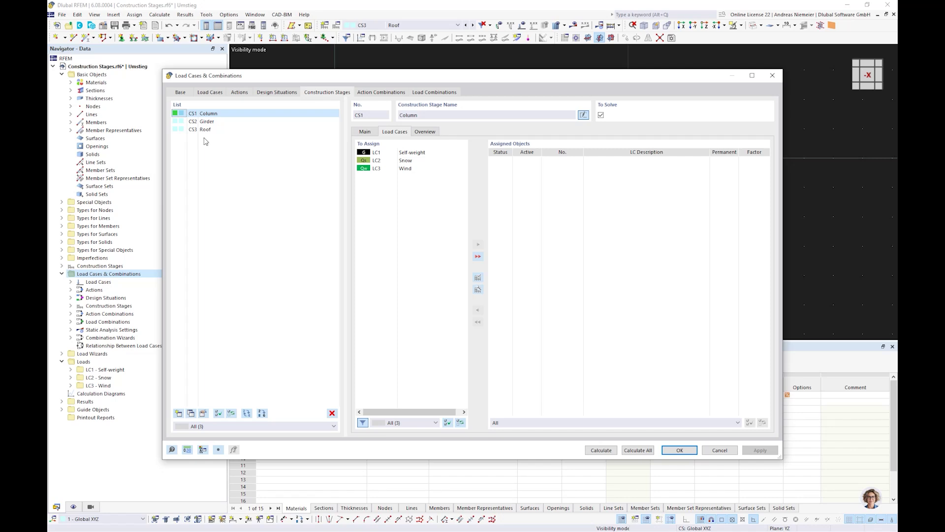
# Step: Assign the Self-weight and Wind load cases to the Column stage, and Wind to the Girder stage
pyautogui.doubleClick(400, 153)
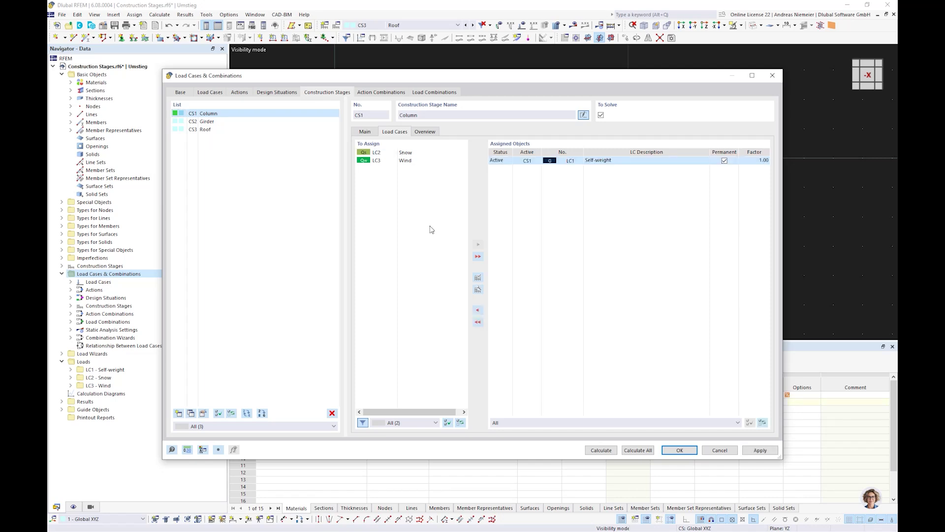
pyautogui.doubleClick(408, 163)
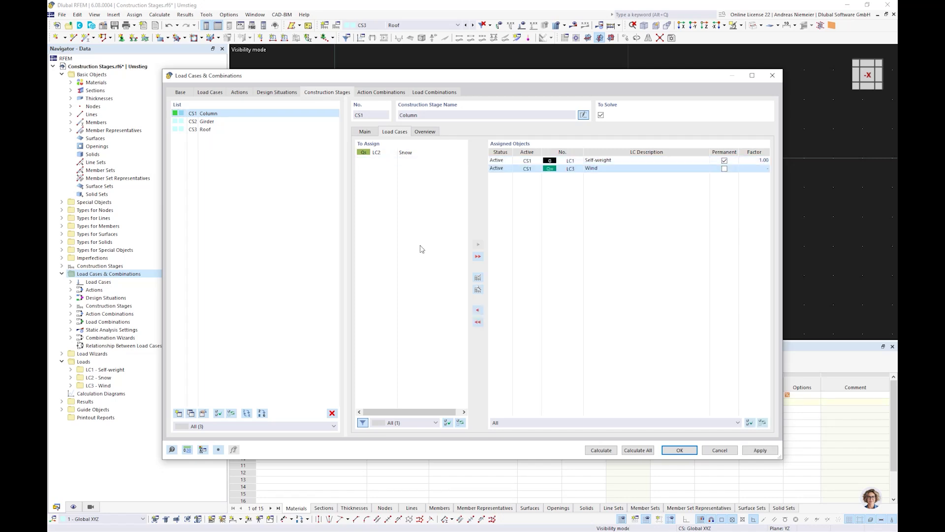
pyautogui.click(209, 121)
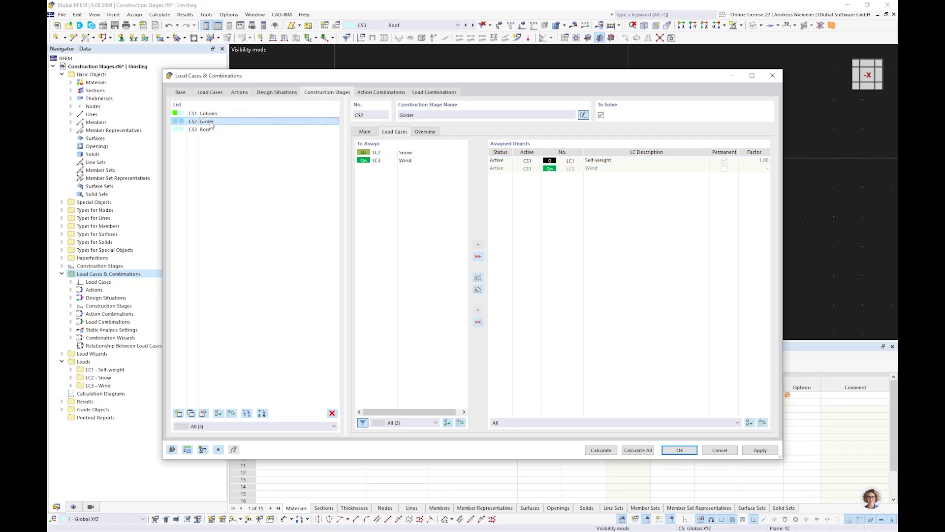
pyautogui.click(407, 161)
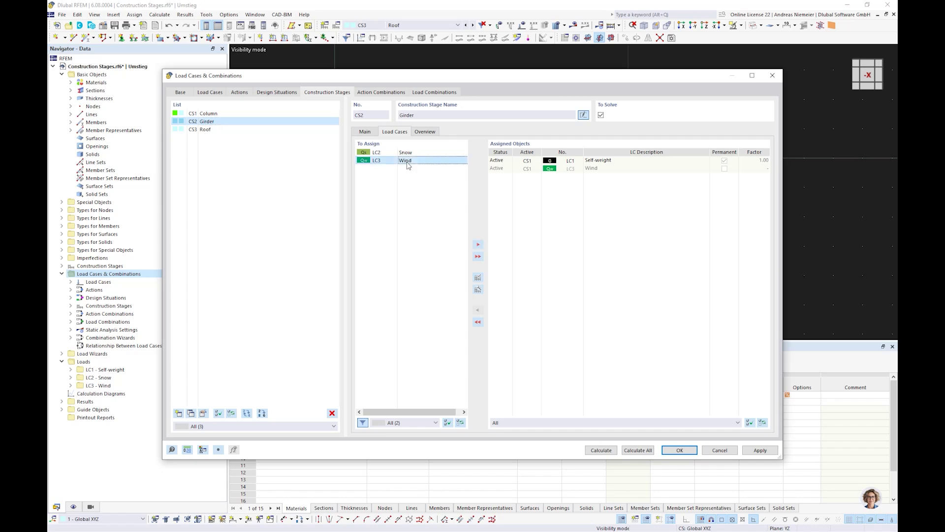
pyautogui.doubleClick(408, 163)
# Step: Assign the Snow and Wind load cases to the Roof construction stage
pyautogui.click(216, 130)
pyautogui.doubleClick(411, 153)
pyautogui.doubleClick(406, 153)
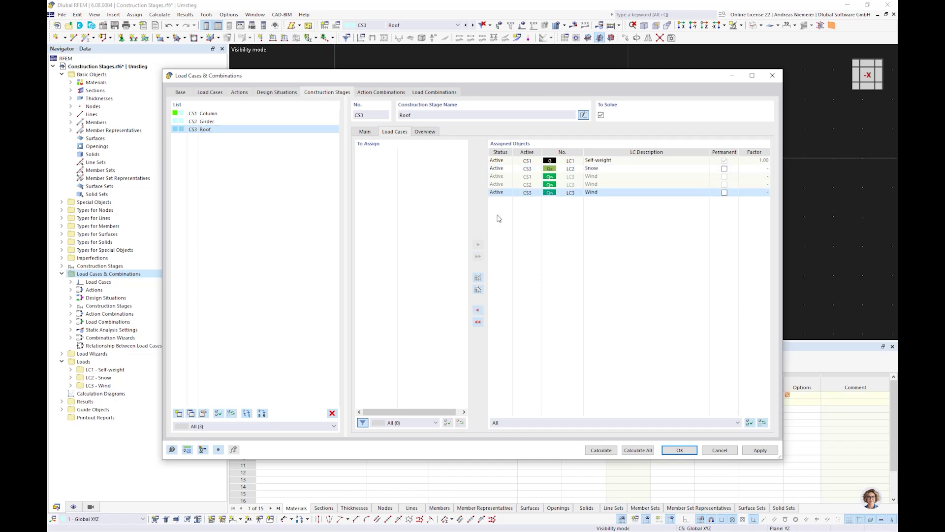
# Step: Examine the initial state and construction stage settings of the generated load combinations
pyautogui.click(435, 92)
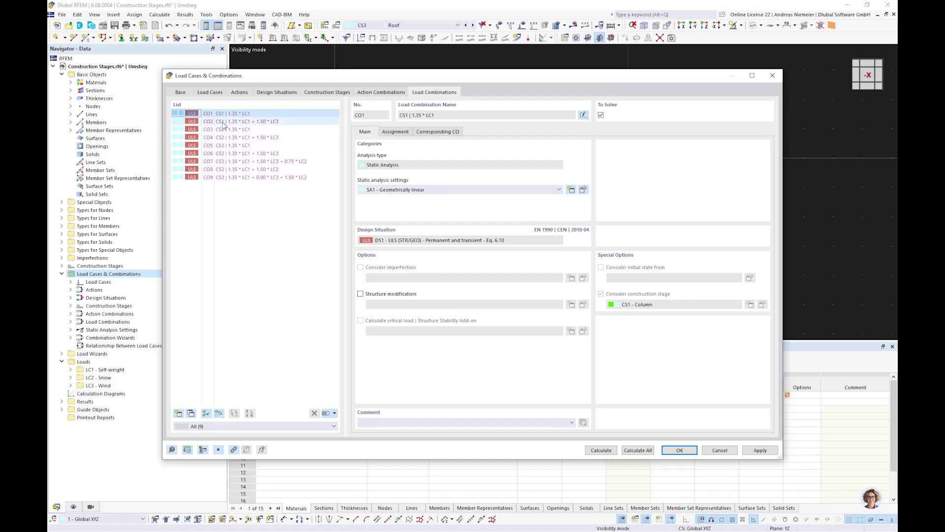
pyautogui.click(222, 154)
pyautogui.press('Down')
pyautogui.press('Down')
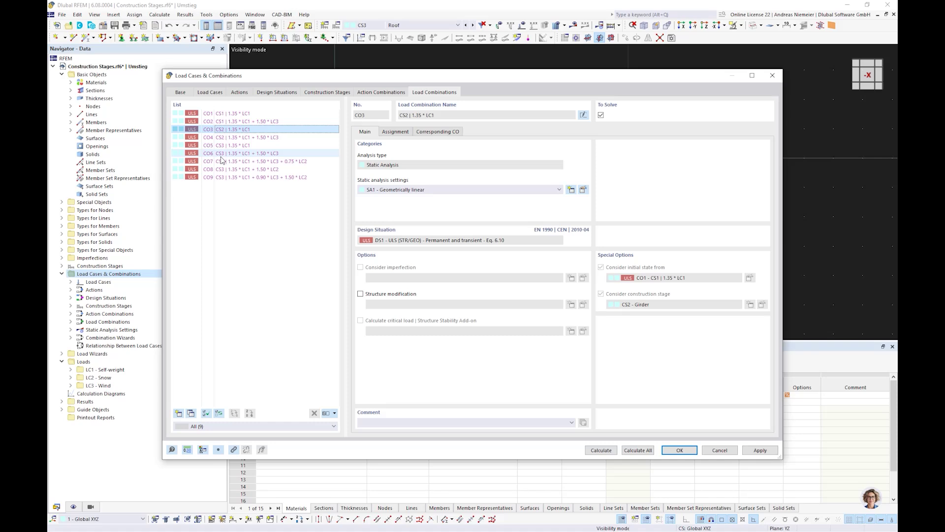
# Step: Review the load cases and factors assigned to load combinations CO1 to CO7
pyautogui.click(222, 117)
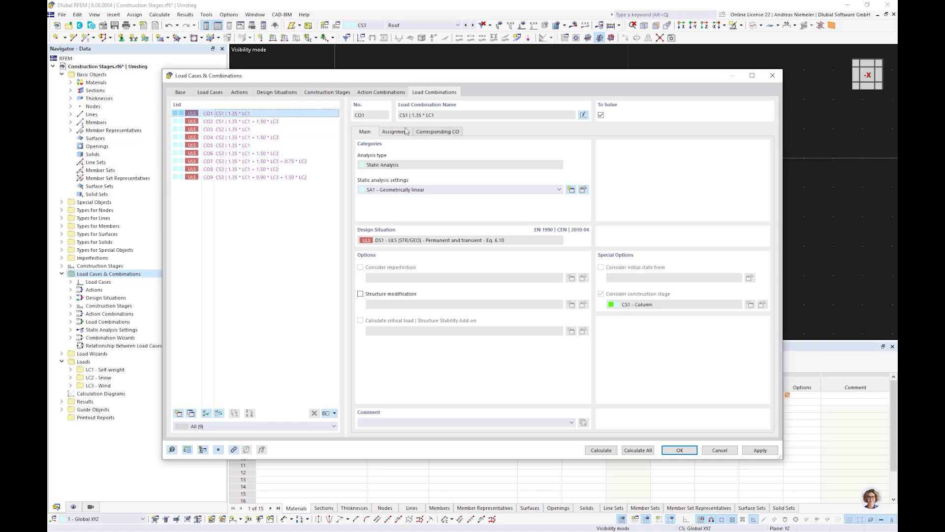
pyautogui.click(404, 131)
pyautogui.click(256, 122)
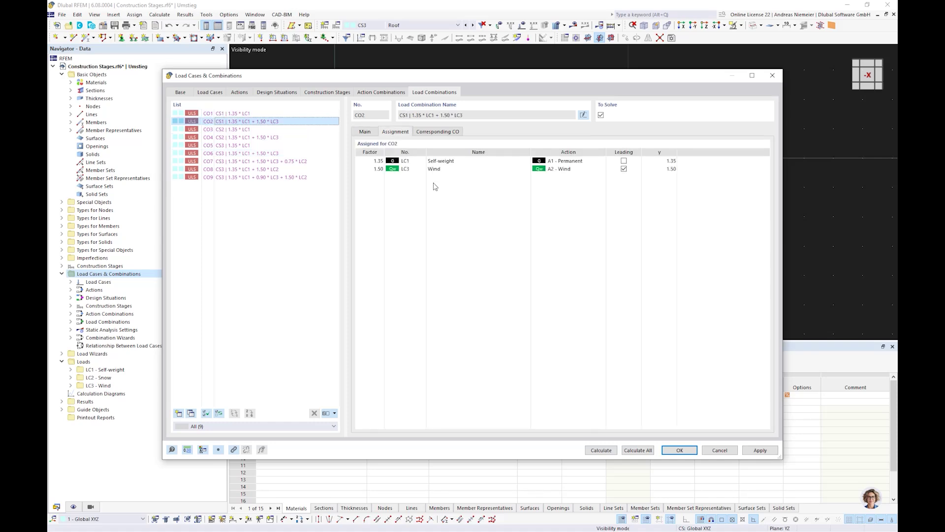
pyautogui.click(251, 129)
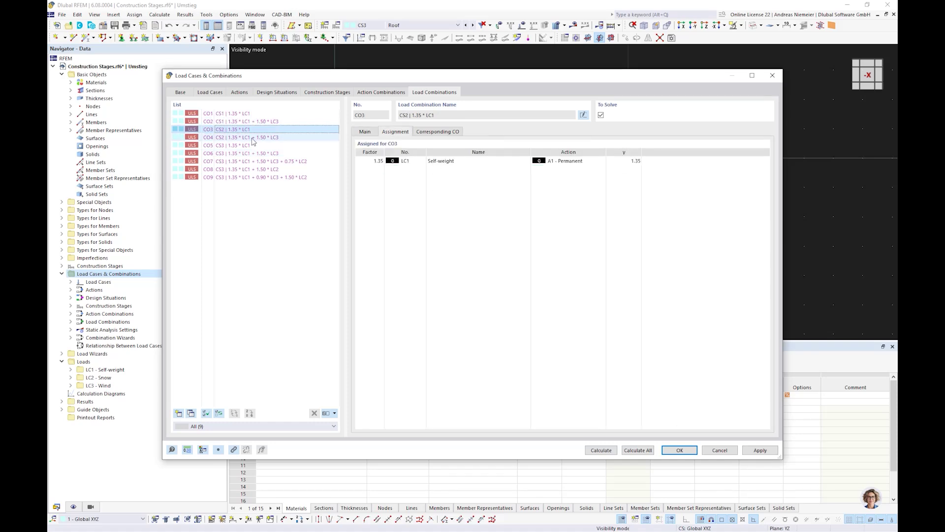
pyautogui.press('Down')
pyautogui.click(227, 149)
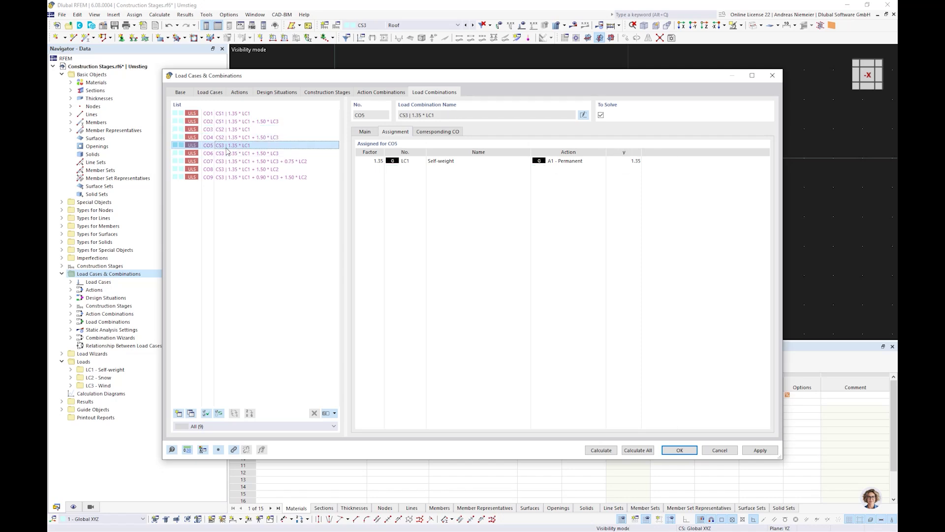
pyautogui.click(238, 156)
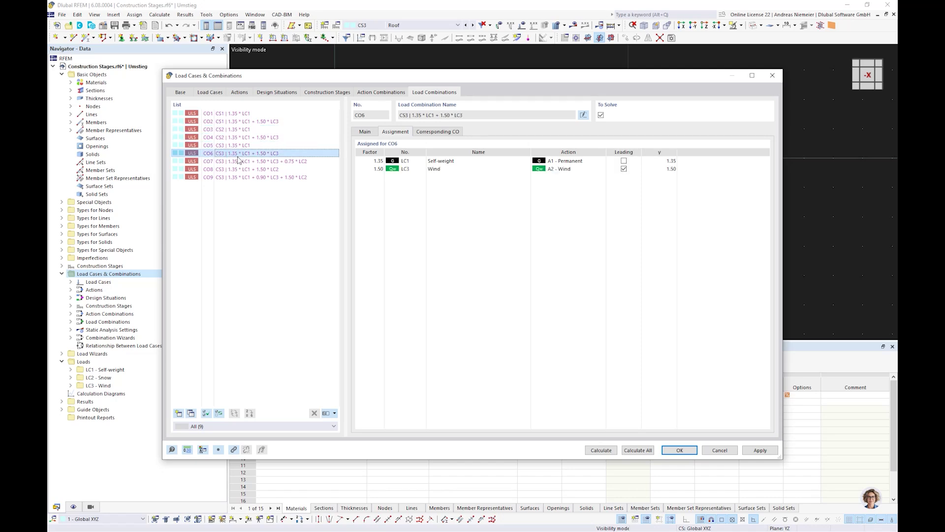
pyautogui.click(238, 160)
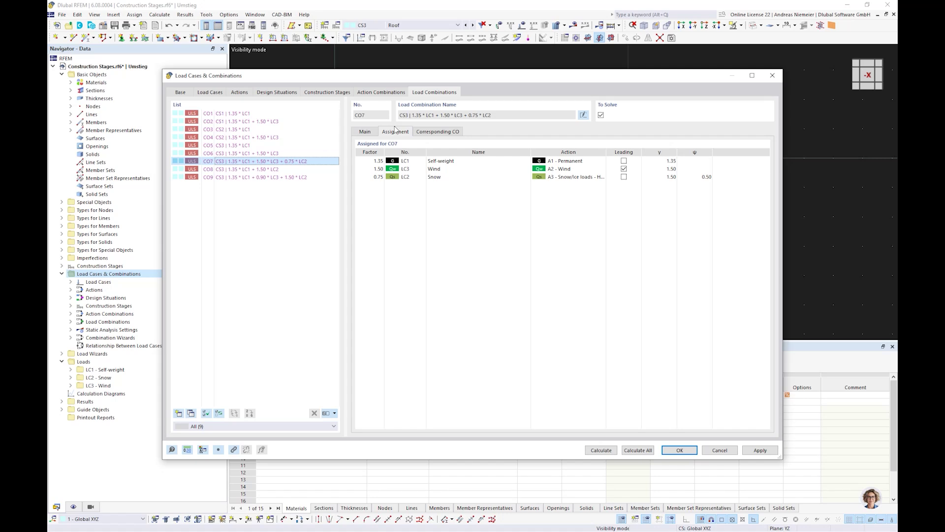
# Step: Calculate design situation DS1, ULS (STR/GEO) - Permanent and transient - Eq. 6.10
pyautogui.click(297, 94)
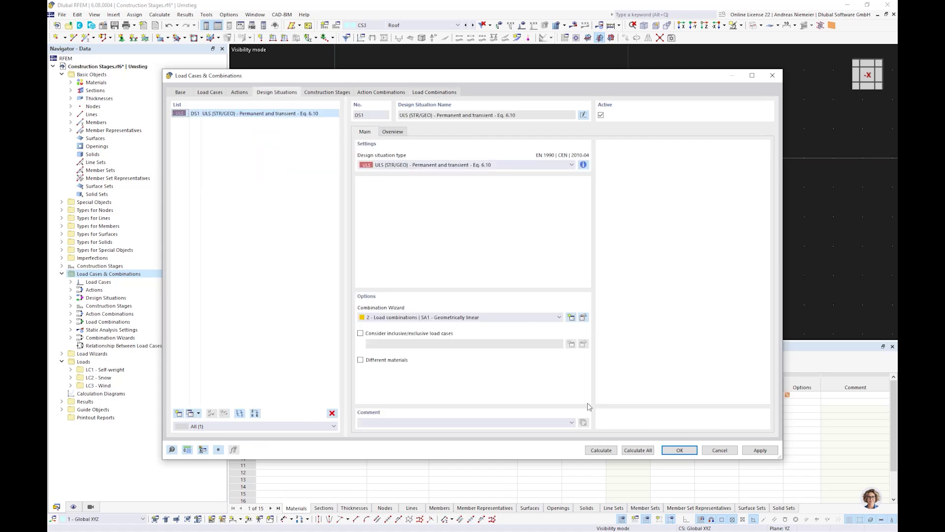
pyautogui.click(602, 450)
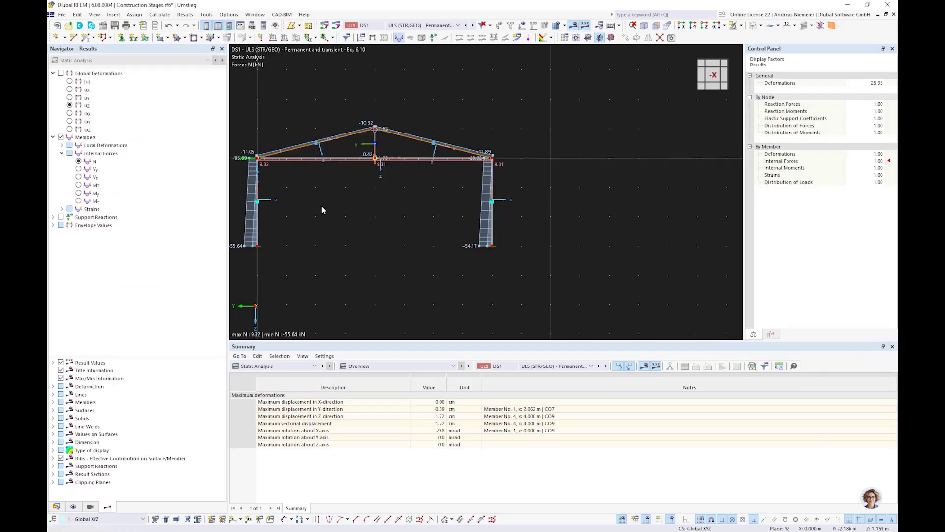
# Step: Review the member axial forces N for load combinations CO1 and CO2 of the Column stage
pyautogui.scroll(1, 411, 250)
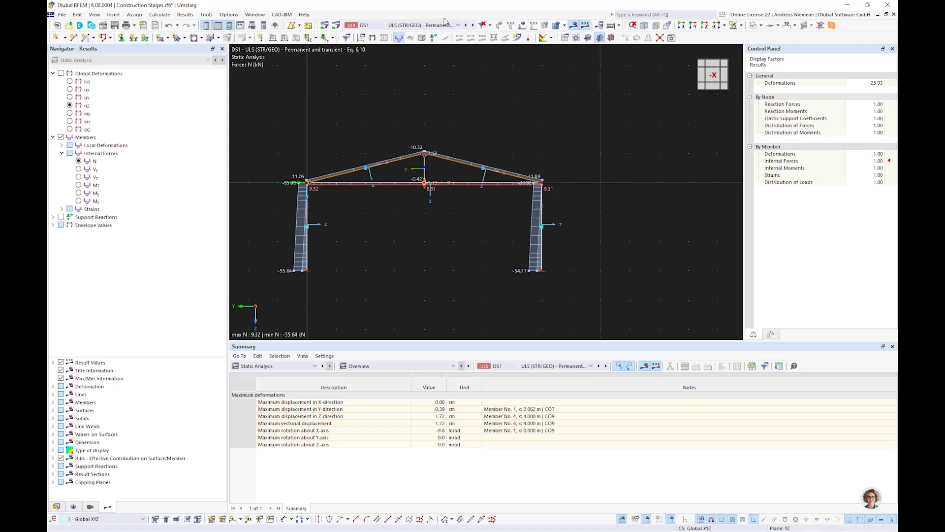
pyautogui.click(442, 26)
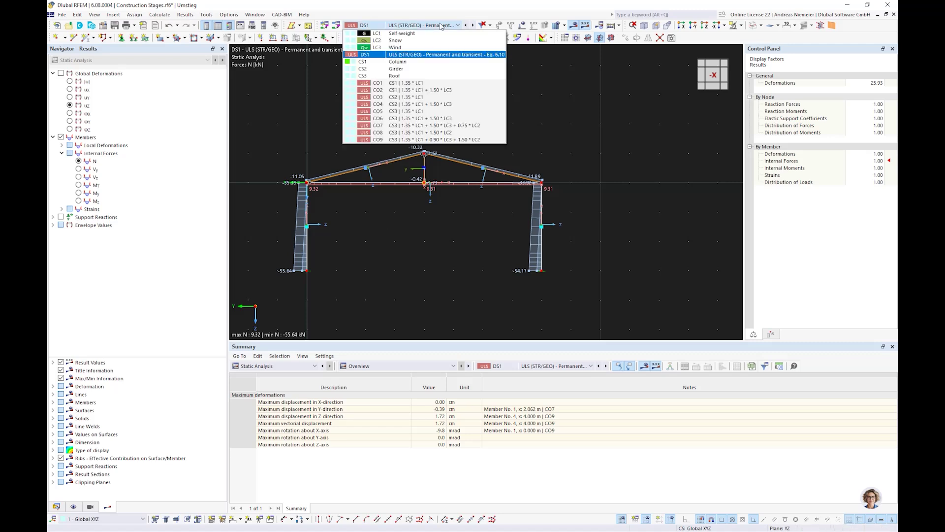
pyautogui.click(432, 82)
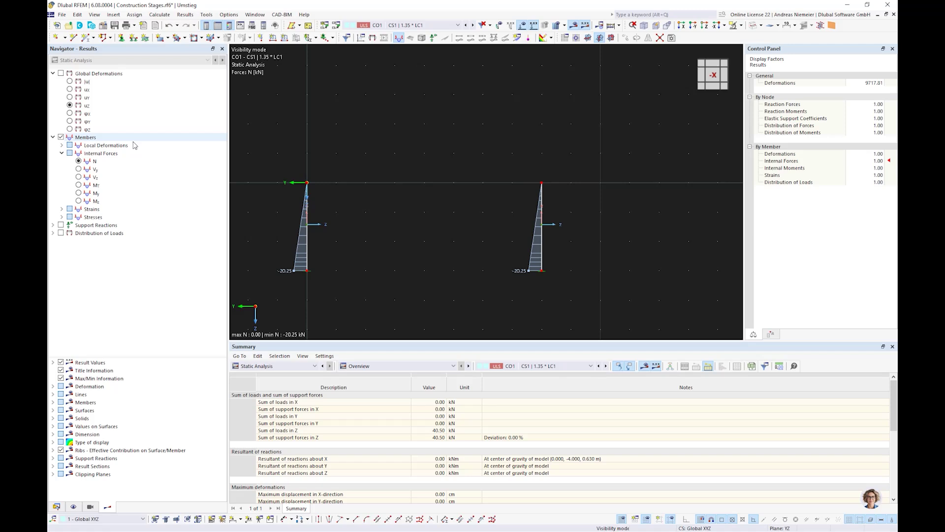
pyautogui.click(473, 26)
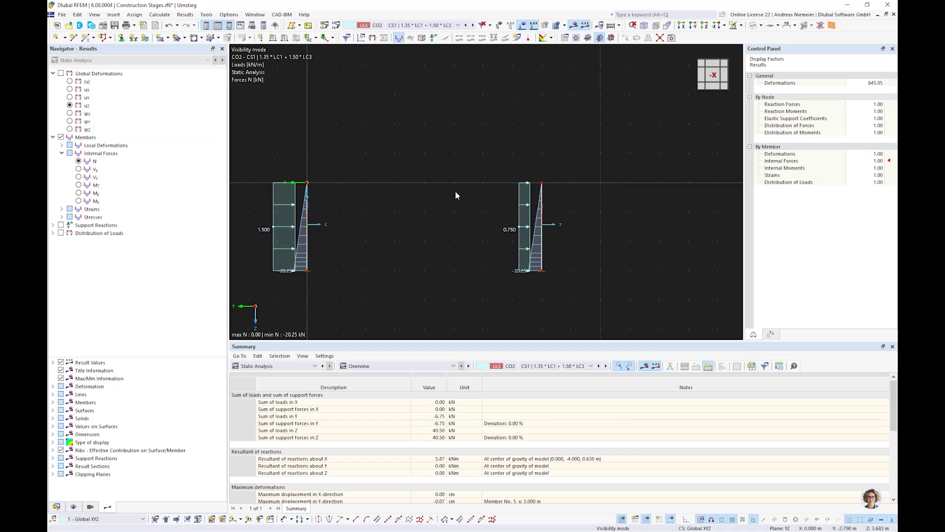
pyautogui.click(465, 26)
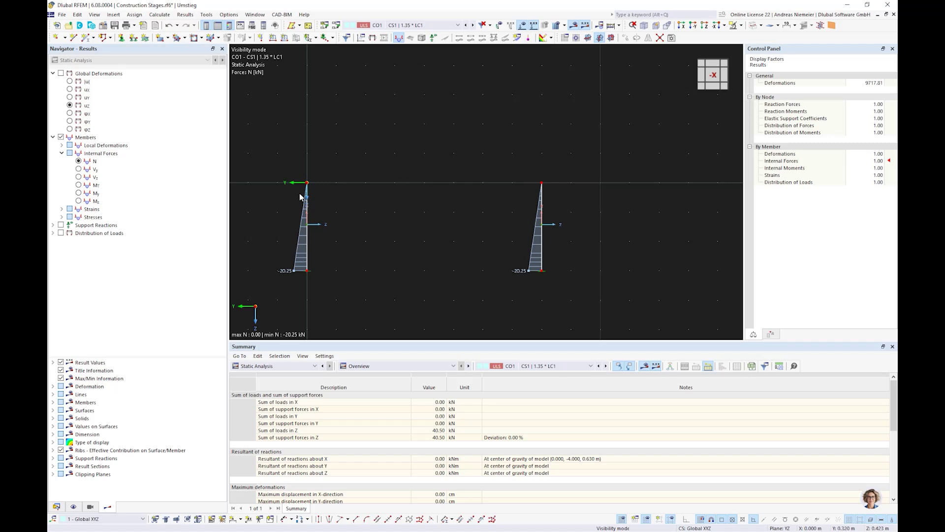
# Step: Review the axial forces N, bending moments My and global deformations uZ for load combination CO3 of the Girder stage
pyautogui.click(450, 26)
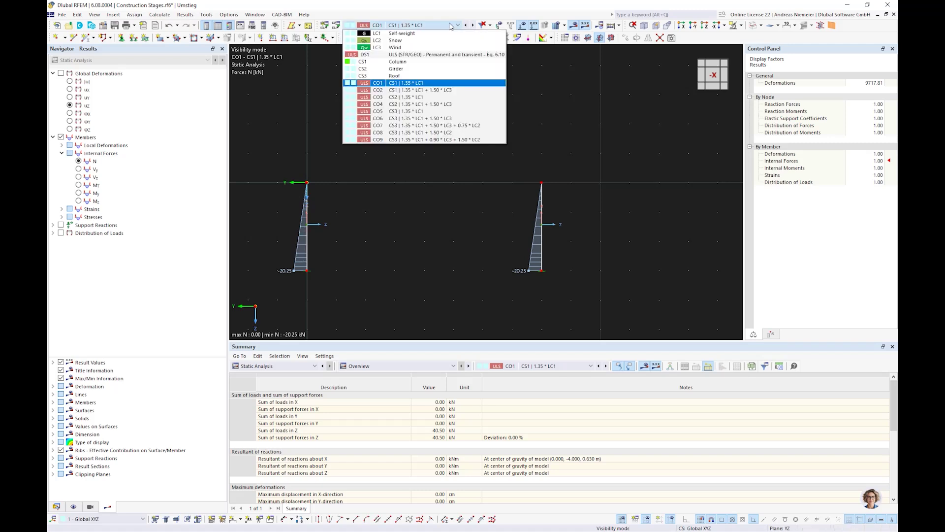
pyautogui.click(430, 98)
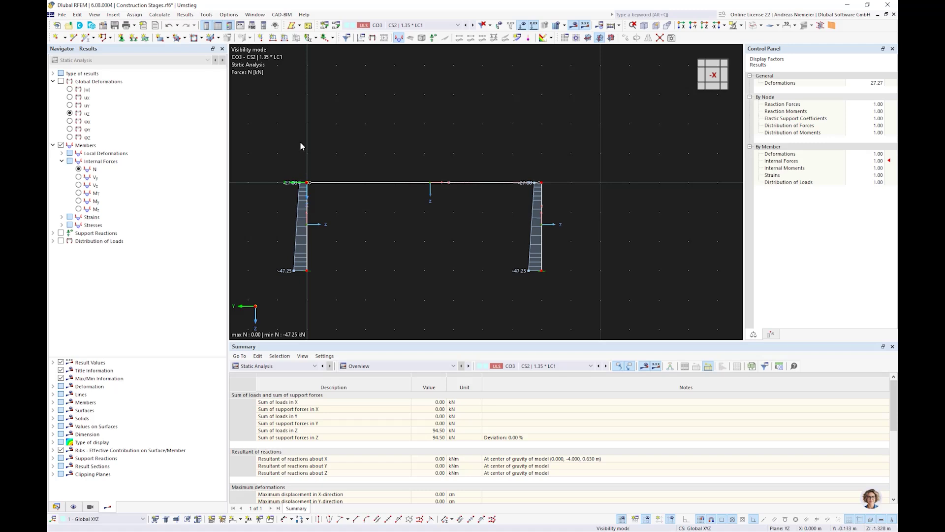
pyautogui.click(78, 201)
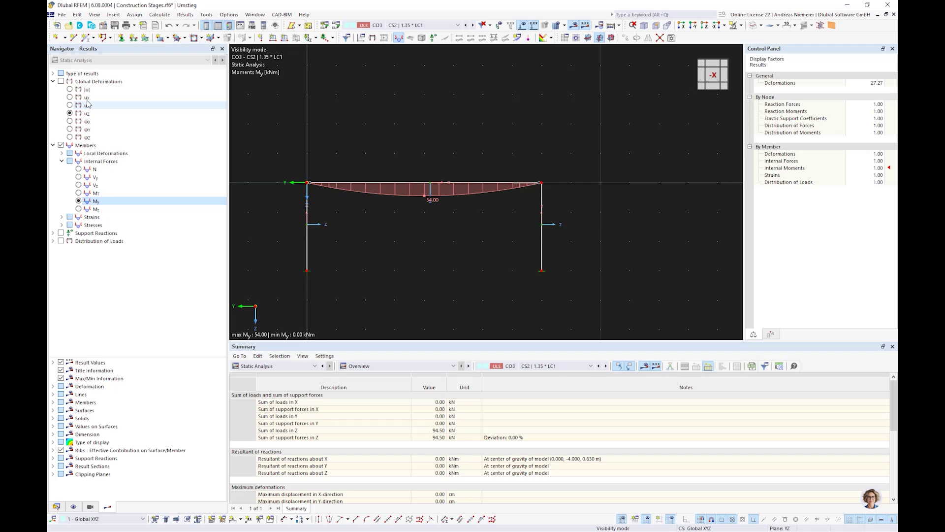
pyautogui.click(61, 81)
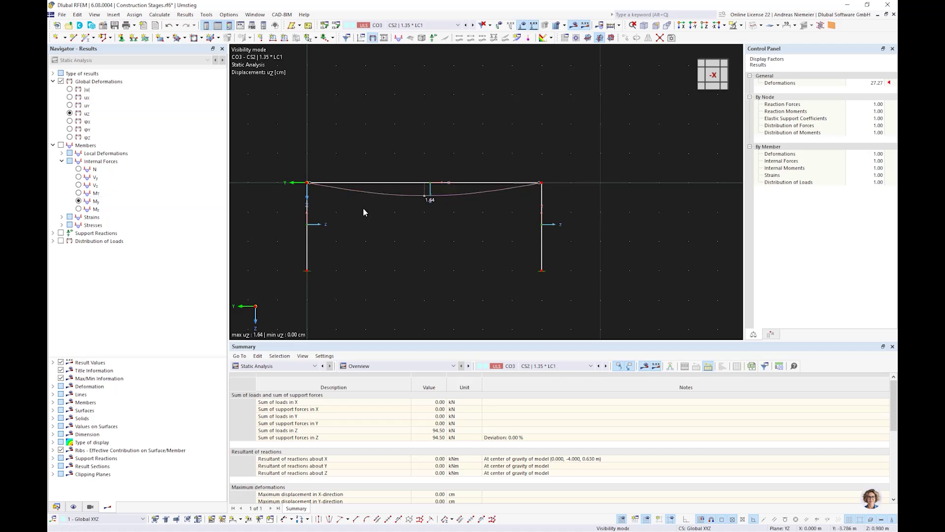
# Step: Inspect the global deformations uZ and the member axial forces N for load combination CO5 of the Roof stage
pyautogui.click(420, 26)
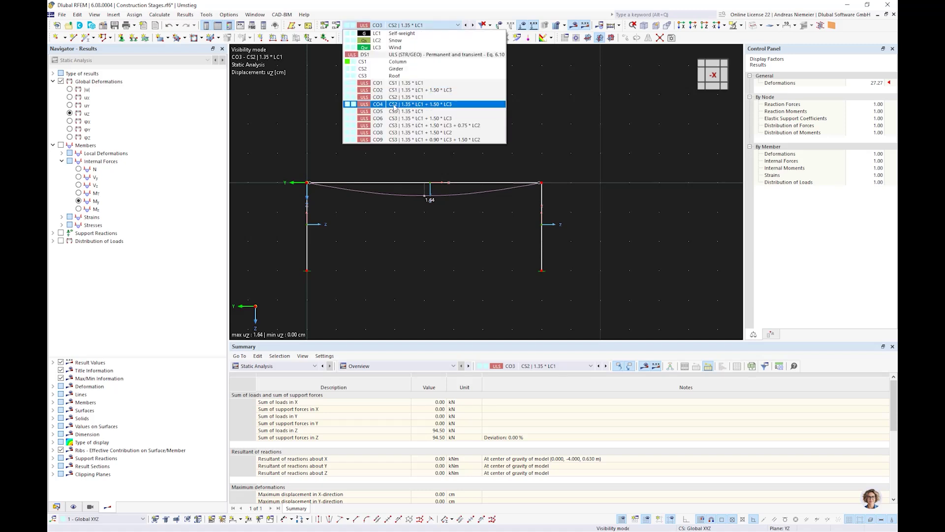
pyautogui.click(412, 112)
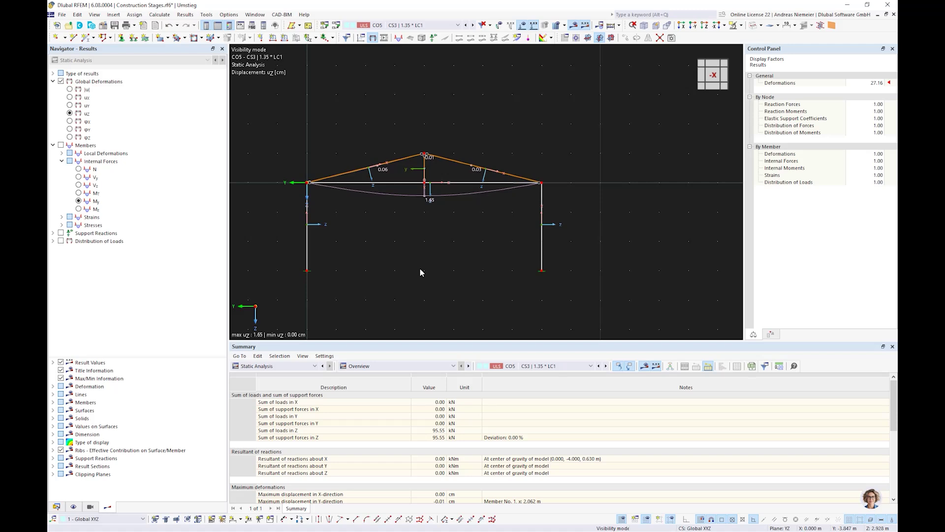
pyautogui.scroll(3, 420, 177)
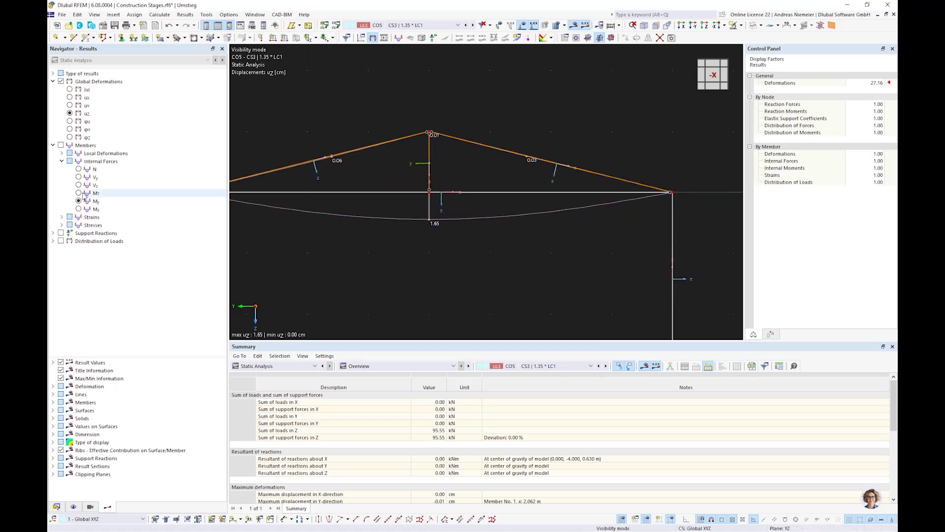
pyautogui.click(78, 169)
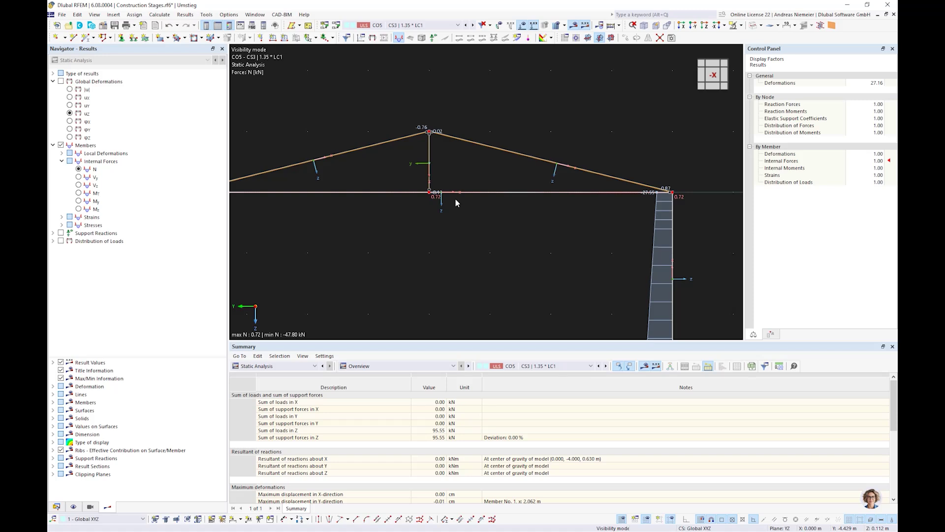
pyautogui.scroll(-2, 455, 199)
pyautogui.moveTo(456, 258); pyautogui.dragTo(465, 202, button='middle')
pyautogui.scroll(-1, 464, 202)
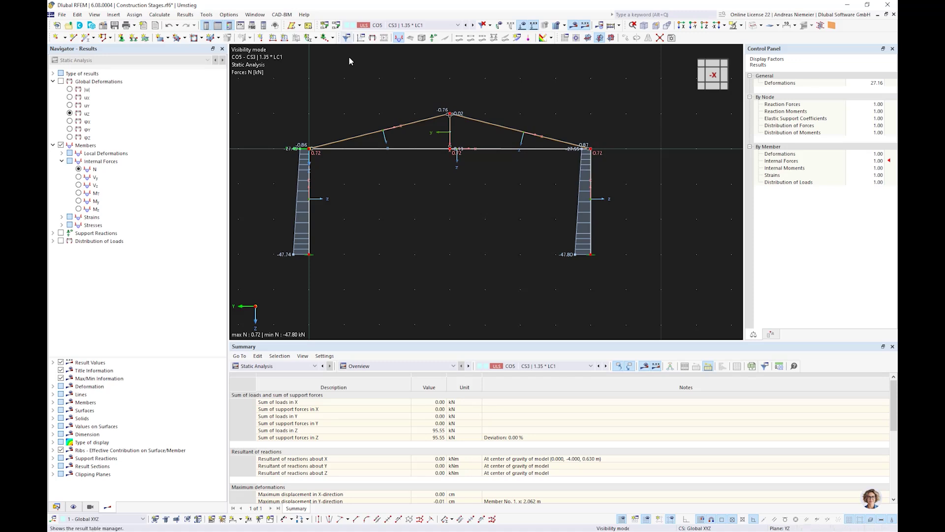
# Step: Set the static analysis settings of construction stage CS1 Column to SA3 - Large deformations | Newton-Raphson | 100 | 1
pyautogui.click(339, 25)
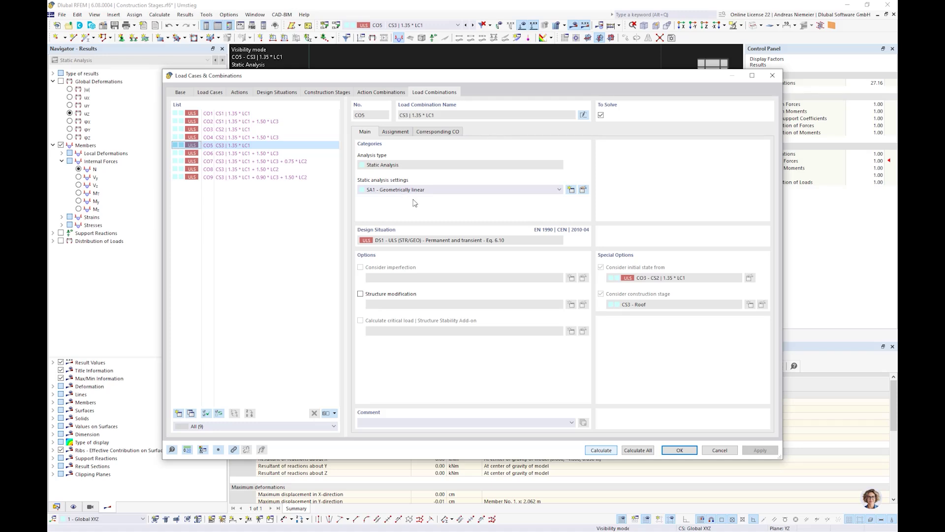
pyautogui.click(327, 92)
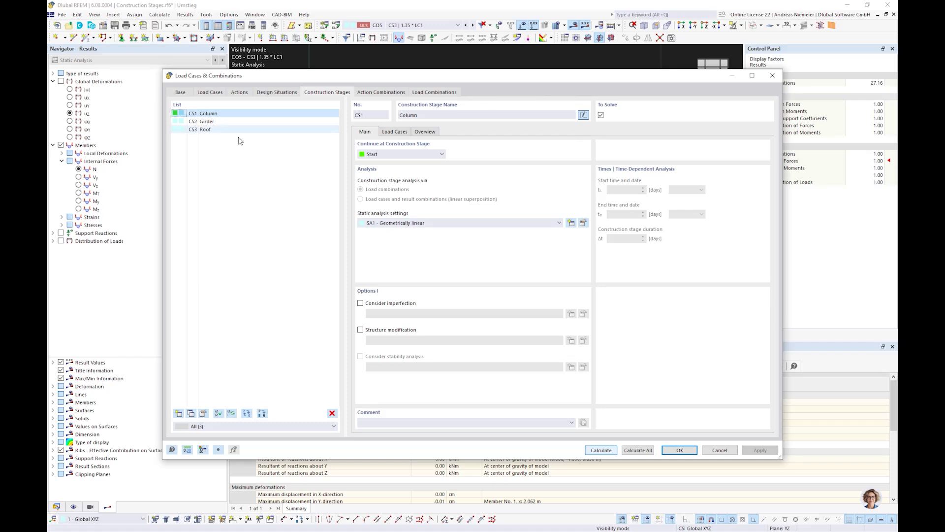
pyautogui.click(424, 223)
pyautogui.click(427, 245)
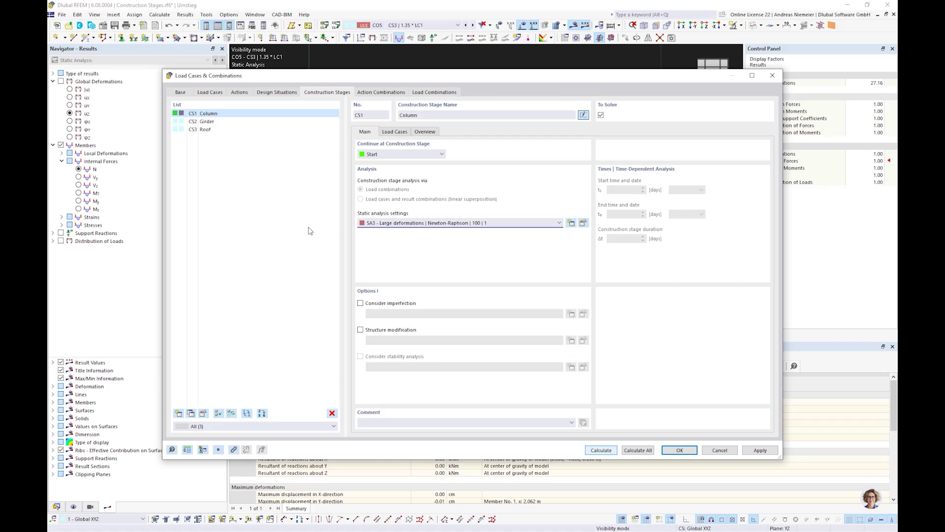
pyautogui.keyDown('shift'); pyautogui.click(205, 129); pyautogui.keyUp('shift')
pyautogui.click(405, 225)
# Step: Assign static analysis settings SA3 - Large deformations to construction stages CS2 Girder and CS3 Roof and accept the changes
pyautogui.click(238, 121)
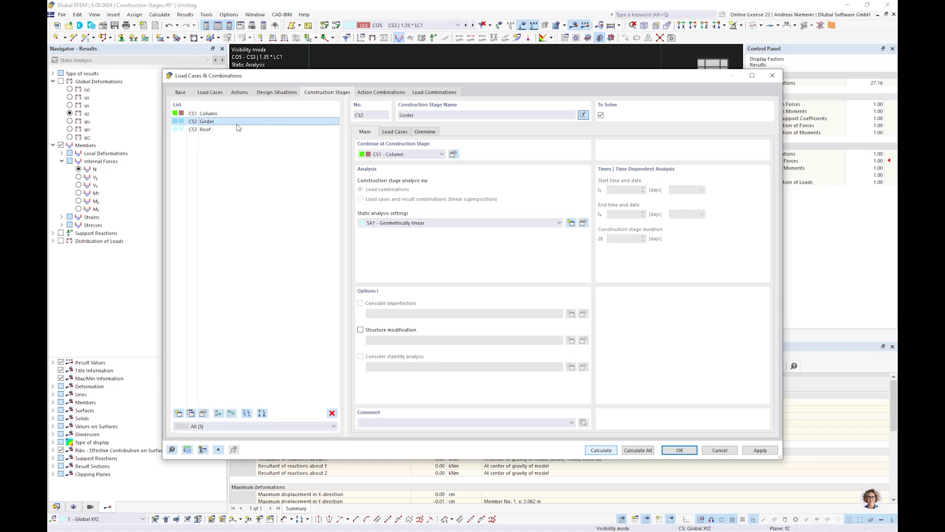
pyautogui.click(404, 223)
pyautogui.click(407, 238)
pyautogui.click(244, 129)
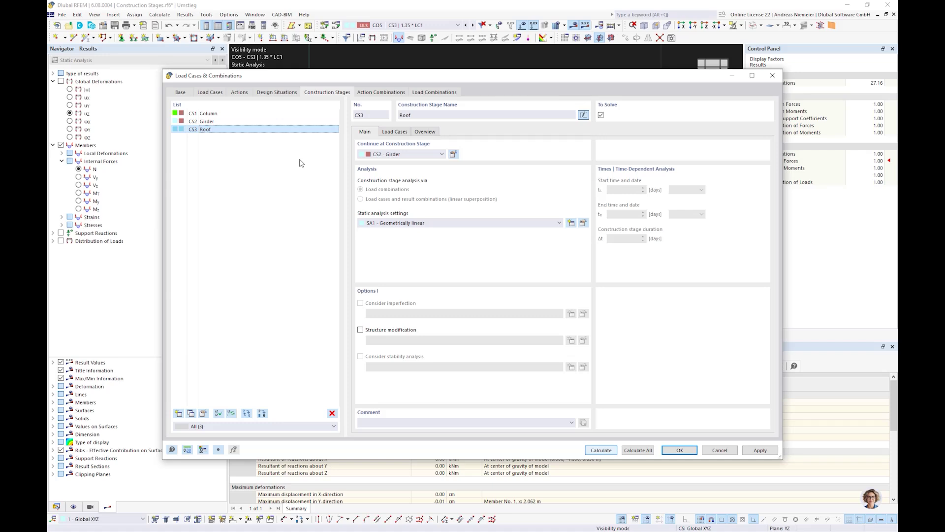
pyautogui.click(404, 223)
pyautogui.click(388, 238)
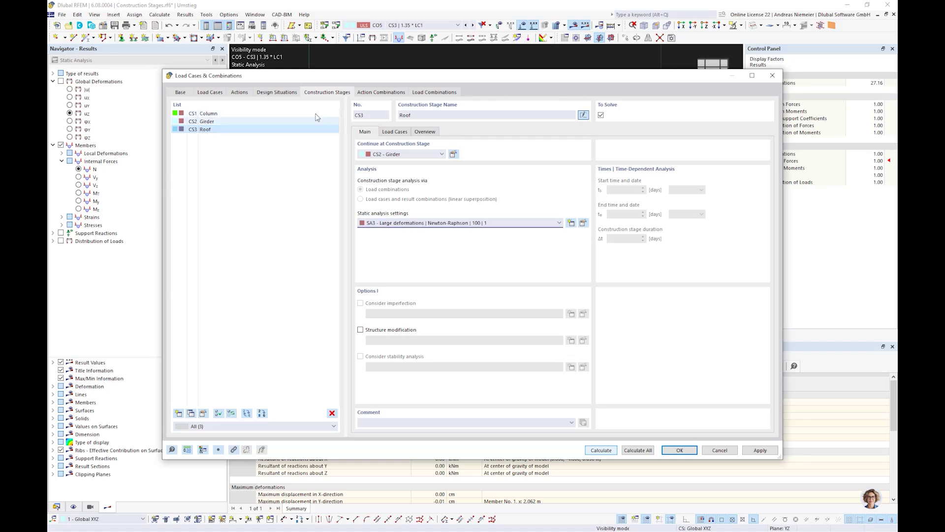
pyautogui.click(428, 93)
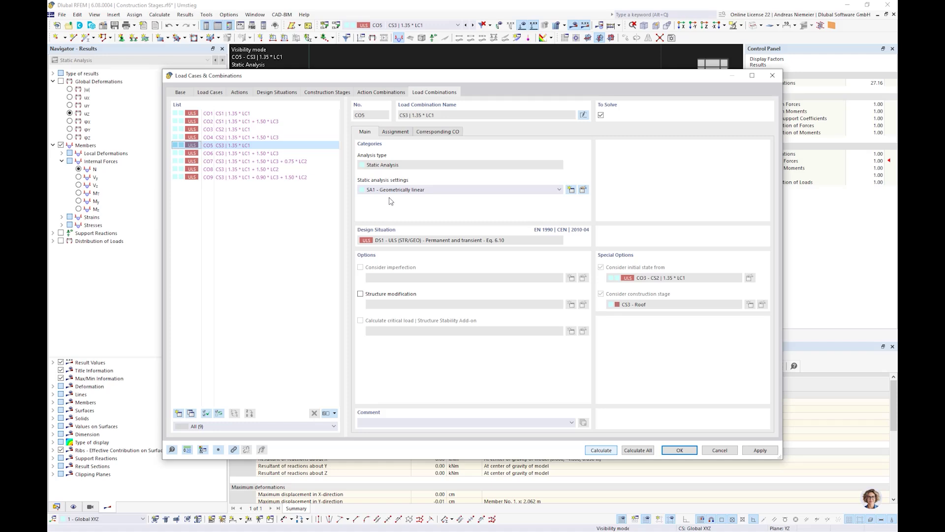
pyautogui.click(672, 451)
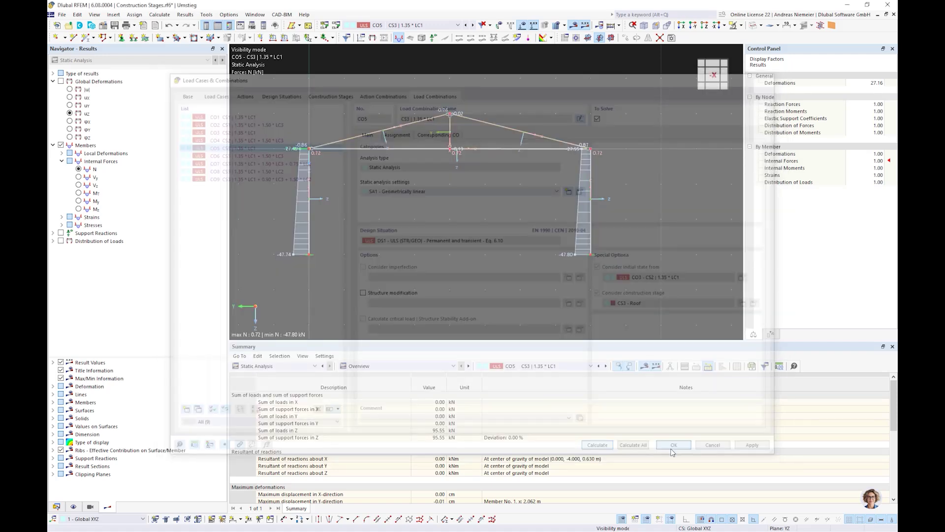
# Step: Check the analysis type markers of the construction stages and load combinations, and the main settings of load combination CO5
pyautogui.click(413, 25)
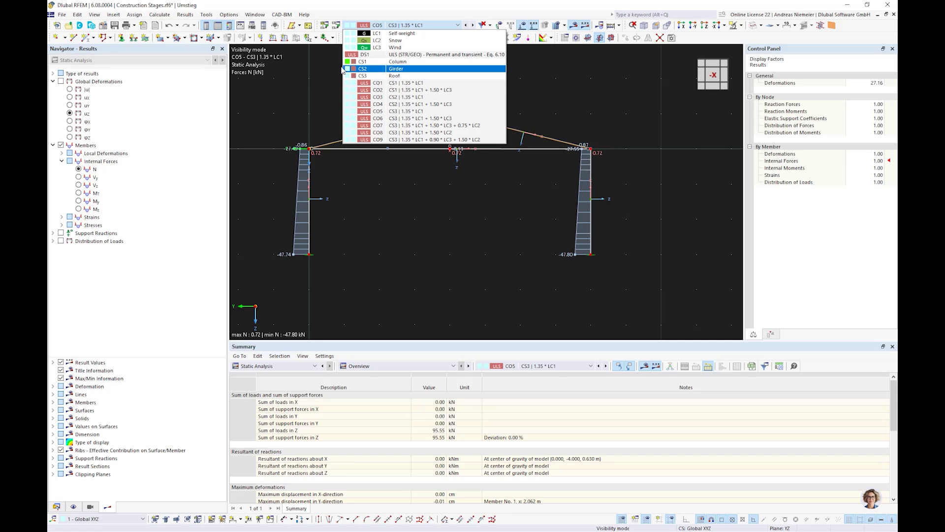
pyautogui.click(438, 242)
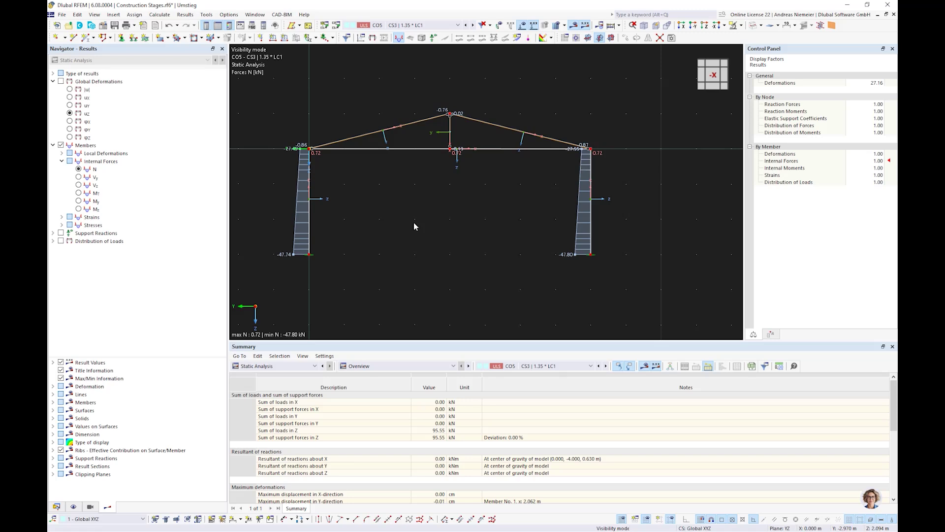
pyautogui.click(336, 26)
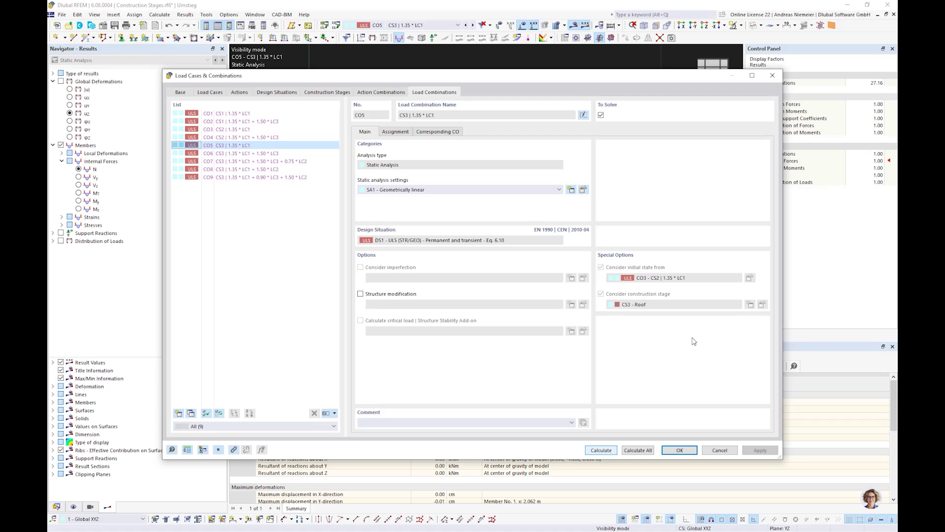
pyautogui.click(720, 450)
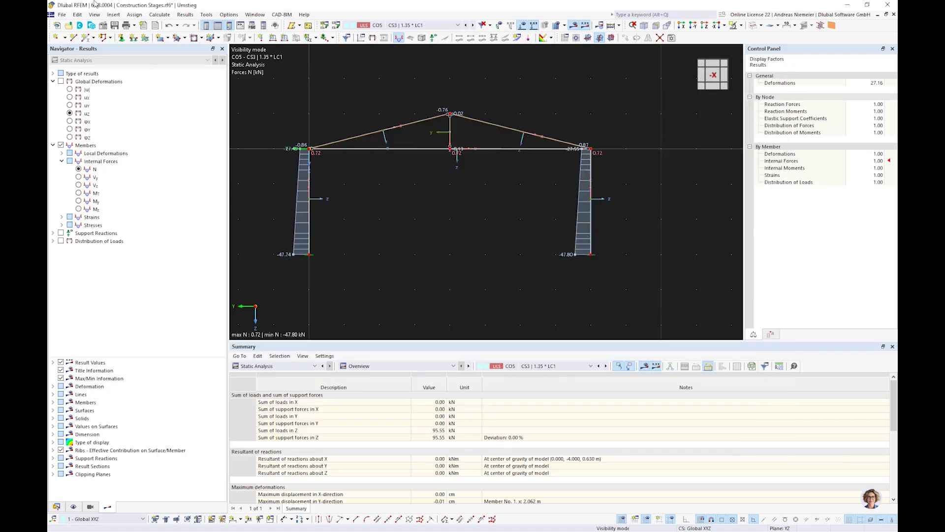
# Step: Close the Construction Stages.rf6 model without saving the changes
pyautogui.click(62, 14)
pyautogui.click(71, 38)
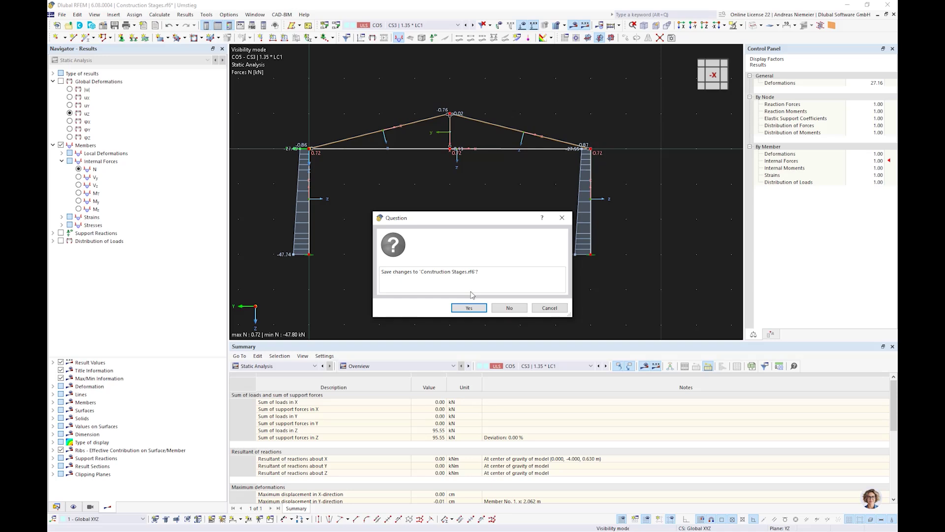
pyautogui.click(510, 307)
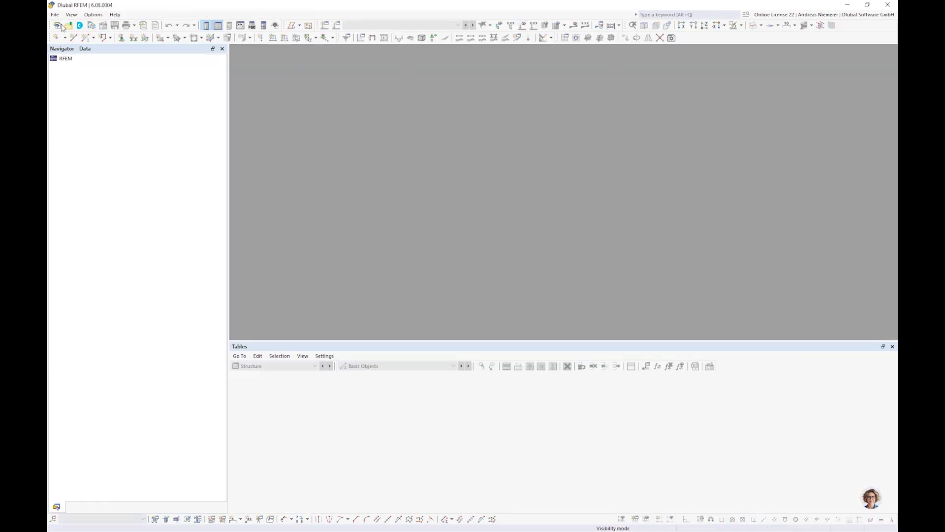
# Step: Open the model file Ceiling about first floor.rf6 from the Umstieg folder
pyautogui.click(55, 14)
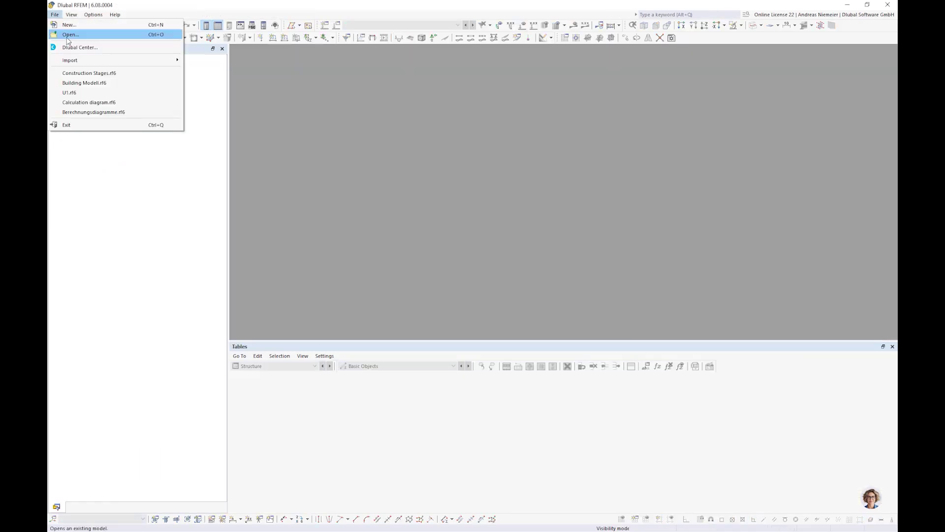
pyautogui.click(72, 34)
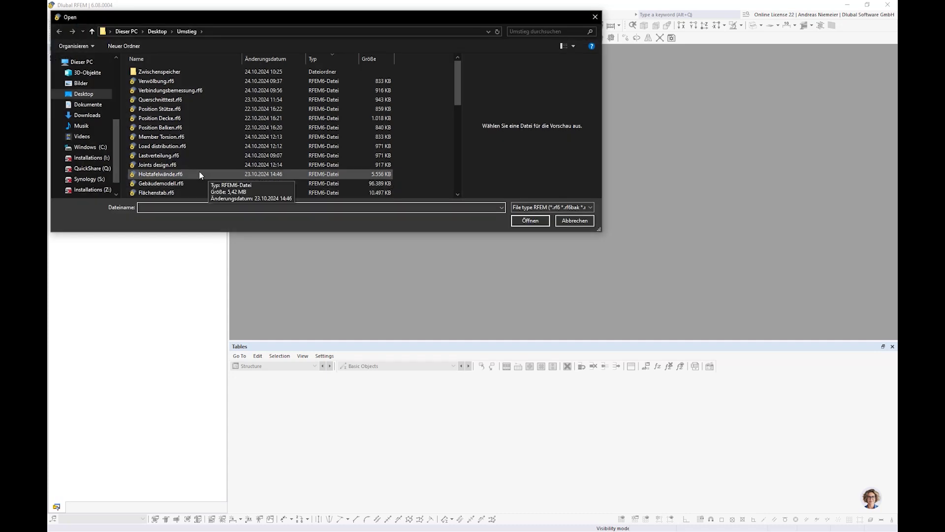
pyautogui.scroll(-5, 162, 144)
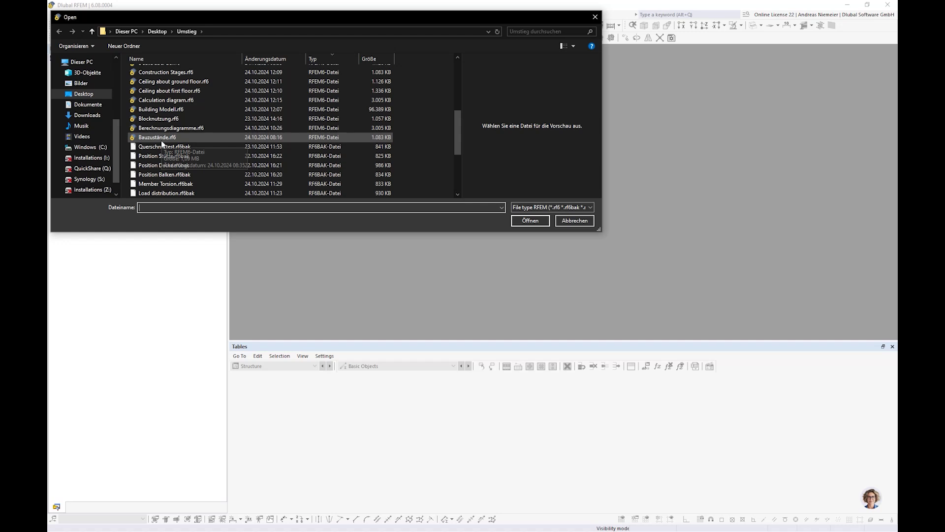
pyautogui.scroll(-4, 165, 153)
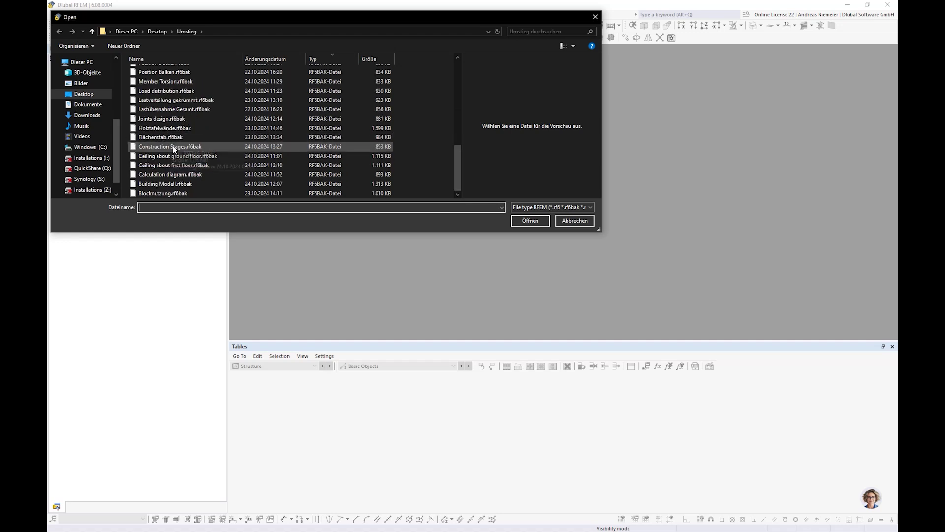
pyautogui.scroll(4, 174, 150)
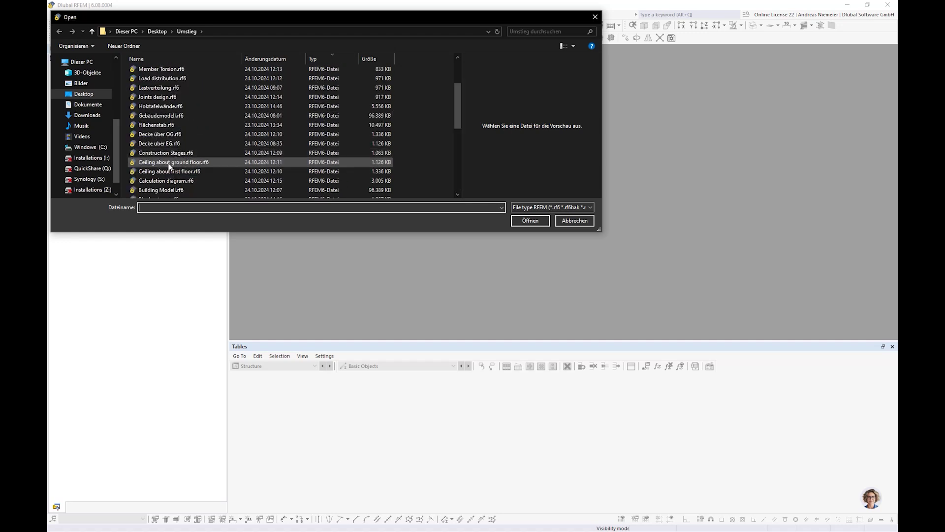
pyautogui.click(169, 172)
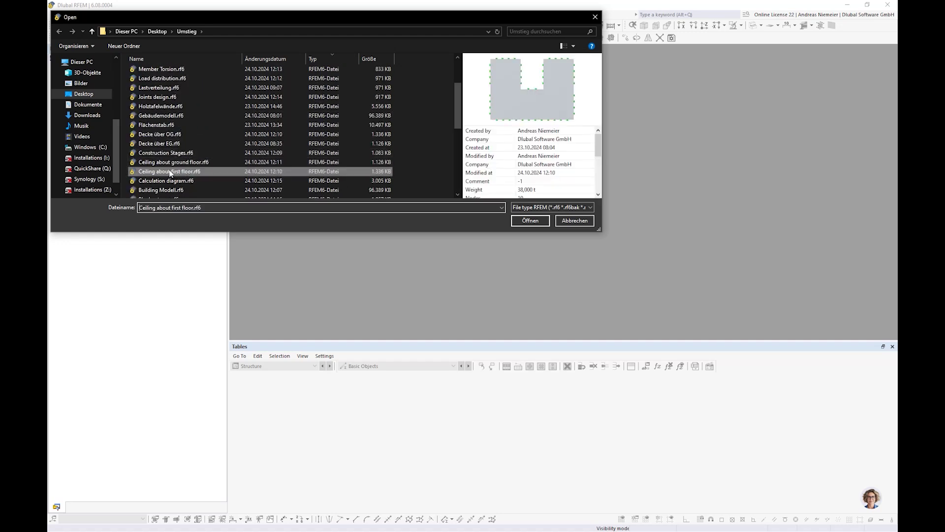
pyautogui.click(530, 221)
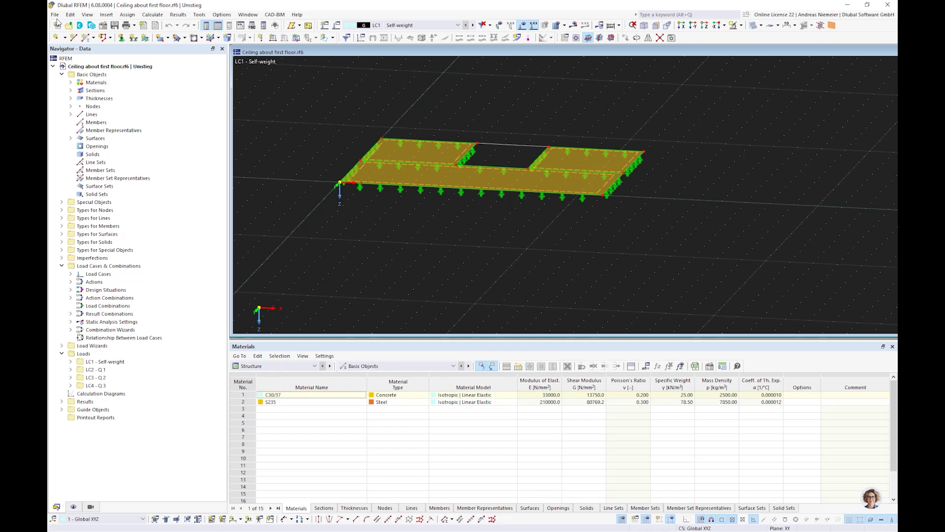
# Step: Open the model file Ceiling about ground floor.rf6 from the Umstieg folder alongside the first floor model
pyautogui.click(54, 14)
pyautogui.click(71, 36)
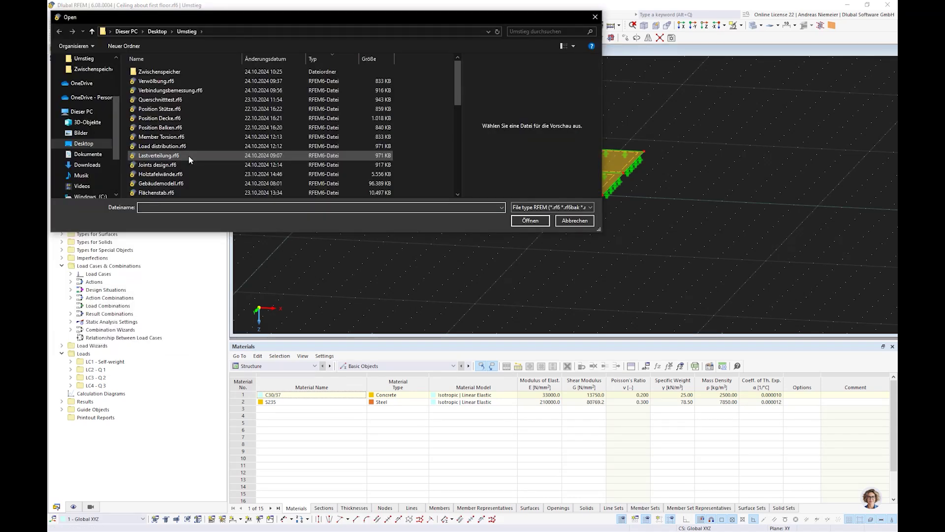
pyautogui.scroll(-3, 188, 156)
pyautogui.click(173, 156)
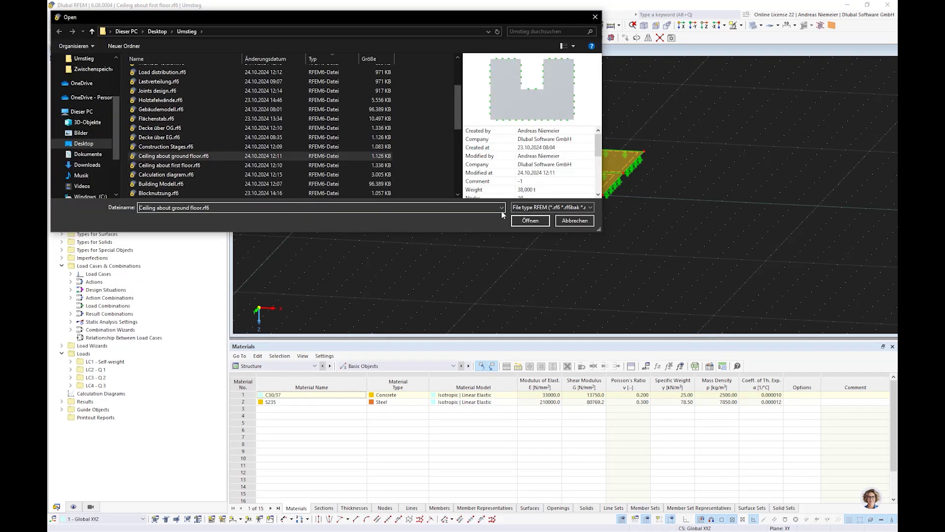
pyautogui.click(530, 220)
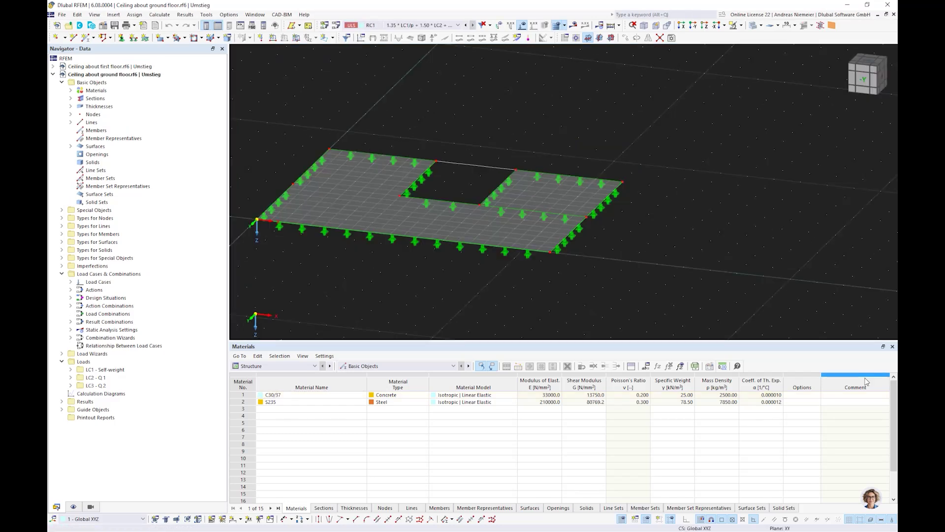
# Step: Close the Materials table and arrange the two ceiling models one above the other, with each slab filling its window
pyautogui.click(893, 347)
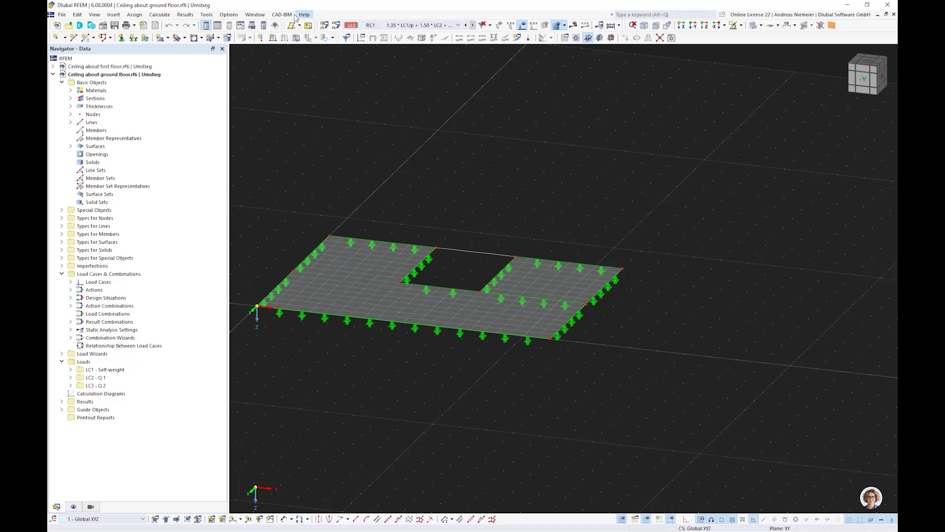
pyautogui.click(255, 14)
pyautogui.click(268, 91)
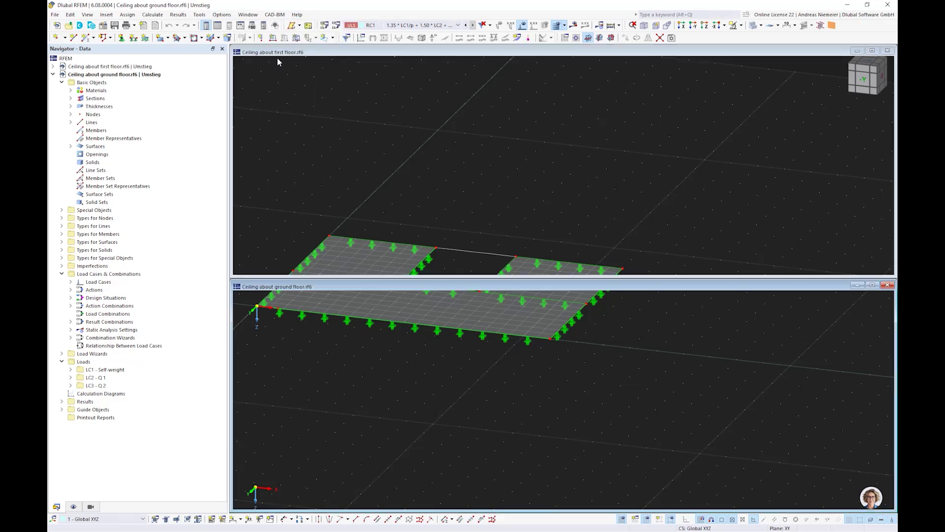
pyautogui.moveTo(309, 179); pyautogui.dragTo(440, 184, button='middle')
pyautogui.scroll(1, 440, 184)
pyautogui.scroll(2, 491, 186)
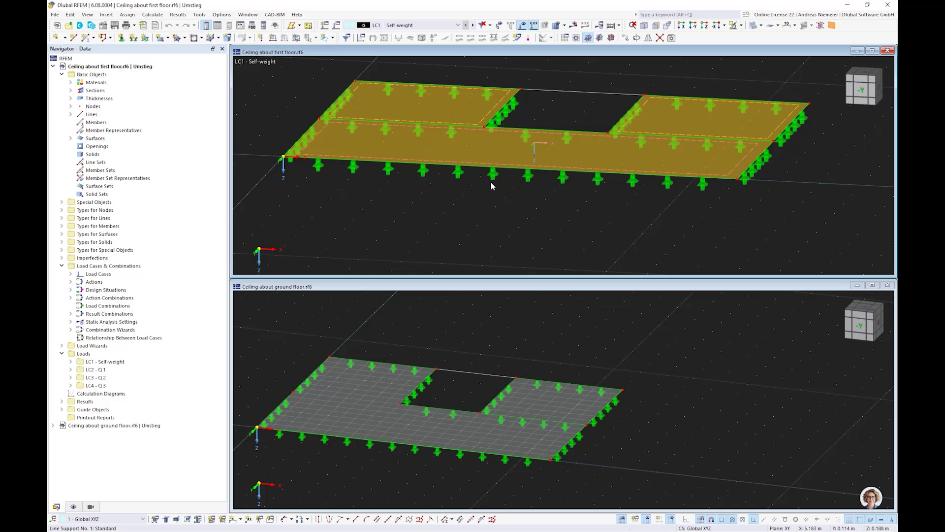
pyautogui.scroll(-1, 491, 186)
pyautogui.moveTo(450, 371); pyautogui.dragTo(486, 348, button='middle')
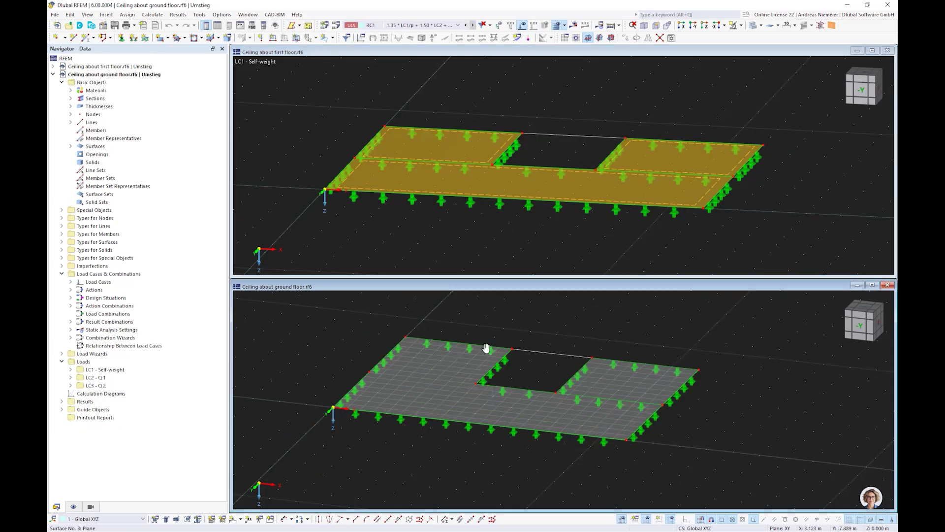
pyautogui.scroll(2, 490, 354)
# Step: Clear the surface selection in the first floor ceiling model and show the slab in plan view from above
pyautogui.click(492, 235)
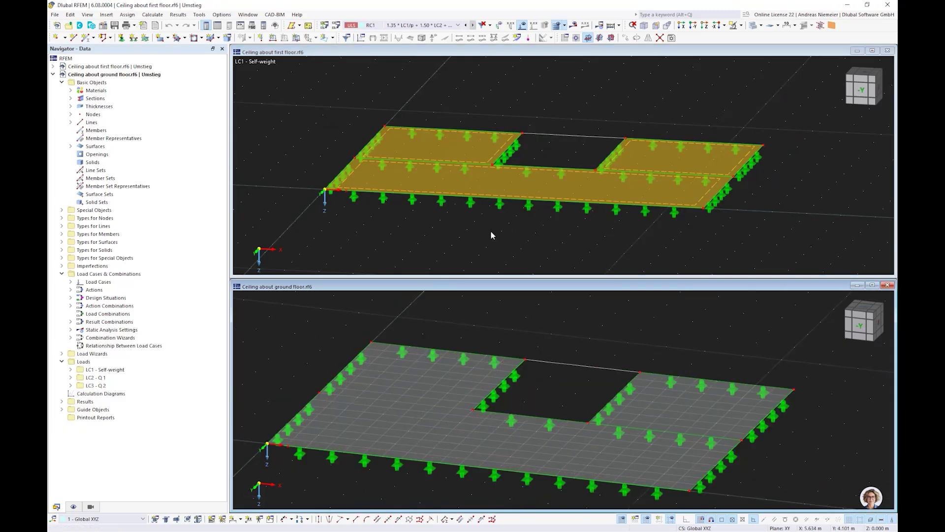
pyautogui.scroll(-1, 487, 233)
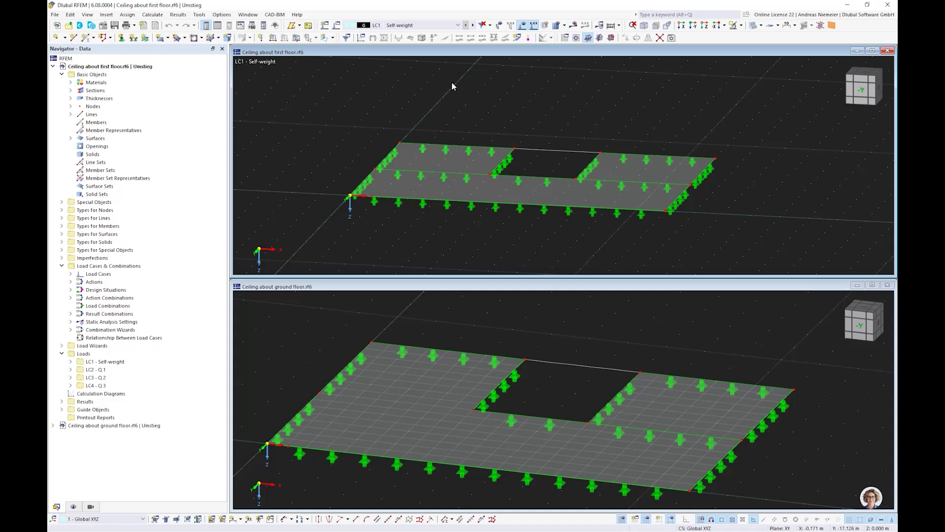
pyautogui.hotkey('ctrl', '3')
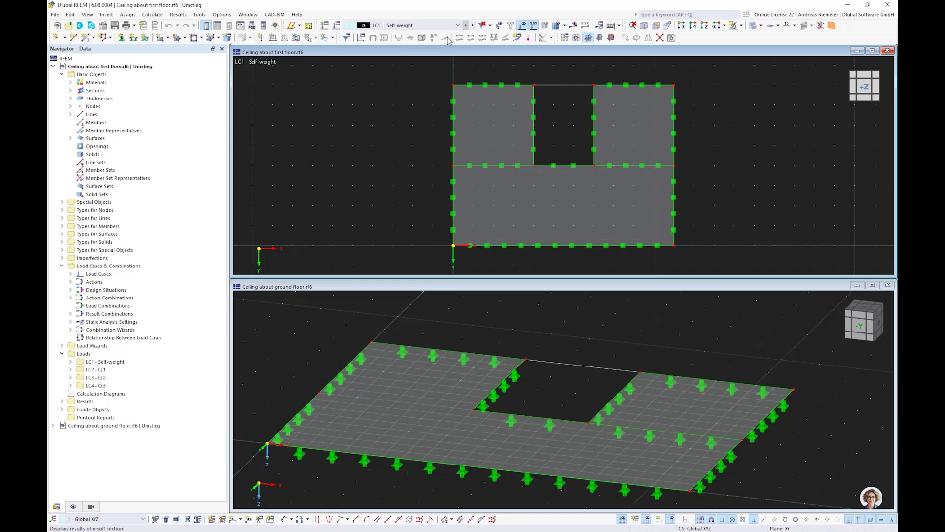
# Step: Examine the surface loads of load cases LC2, LC3 and LC4 on the first floor ceiling with the results hidden
pyautogui.click(434, 25)
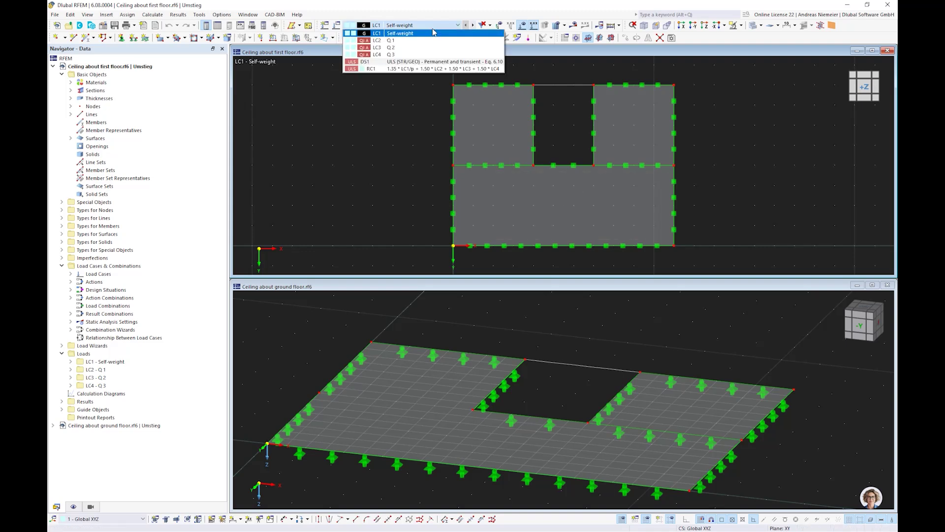
pyautogui.click(401, 40)
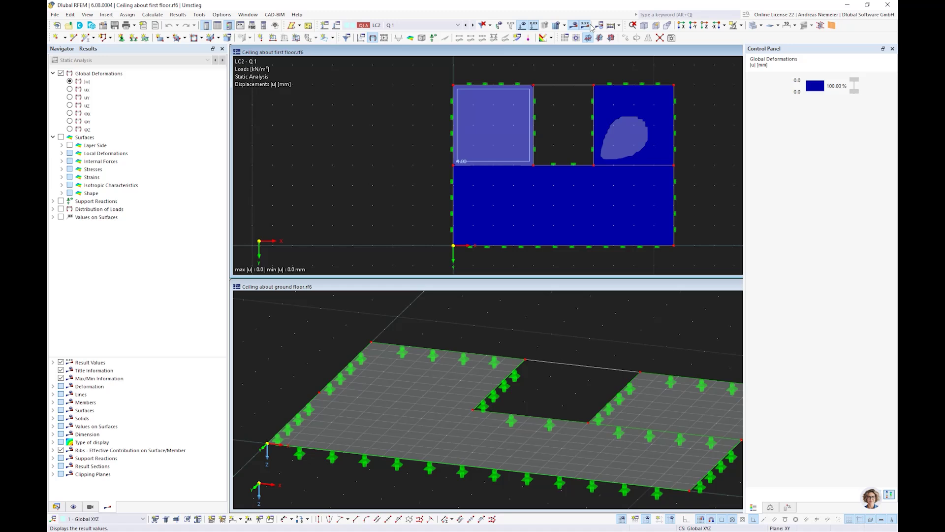
pyautogui.click(588, 25)
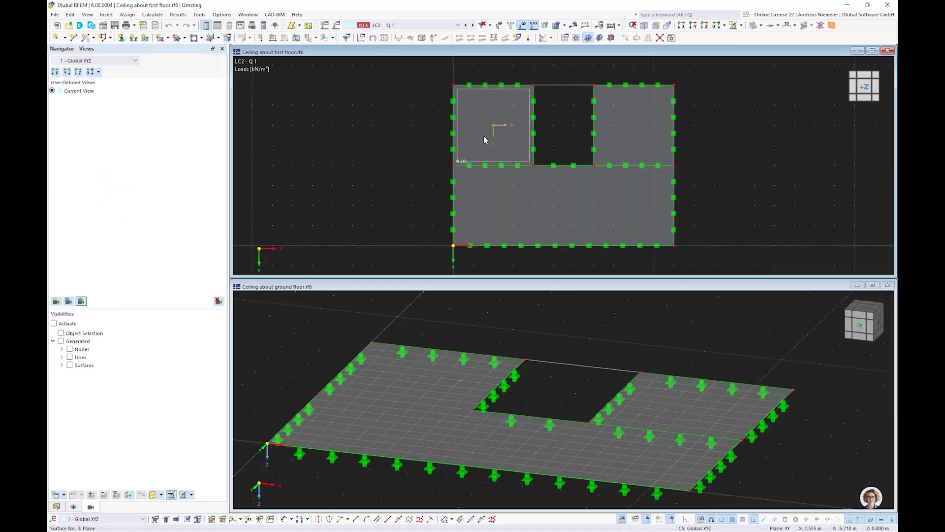
pyautogui.click(473, 25)
pyautogui.click(473, 25)
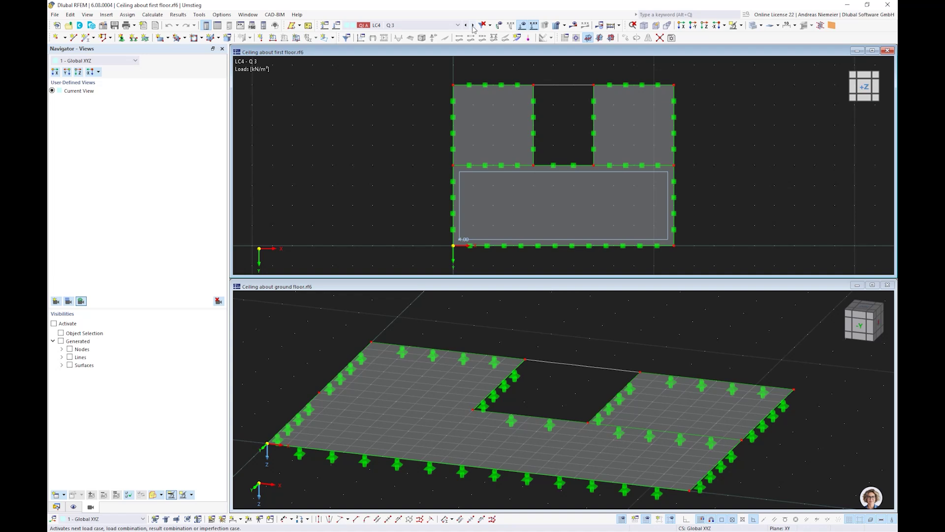
pyautogui.click(392, 25)
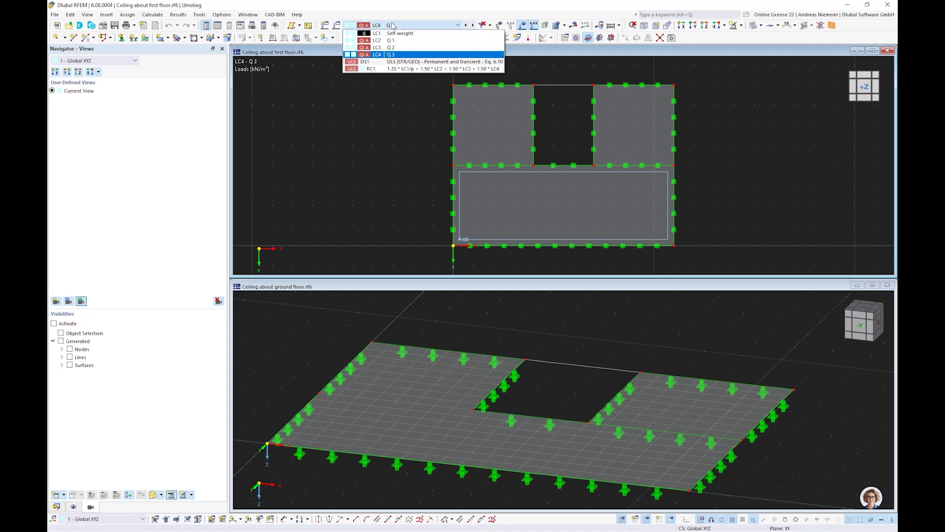
# Step: View the ground floor ceiling model from above and review the loads of LC2 - Q 1 and LC3 - Q 2
pyautogui.click(379, 113)
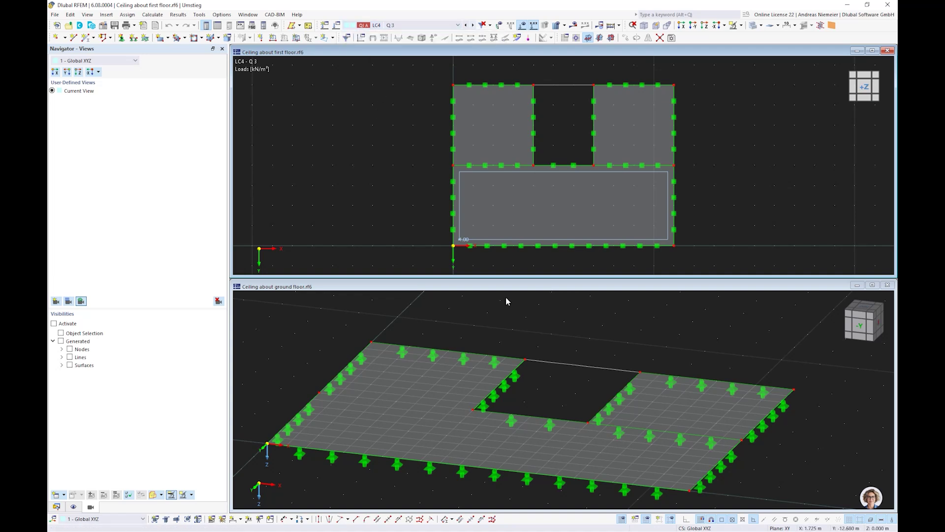
pyautogui.click(492, 308)
pyautogui.hotkey('ctrl', '3')
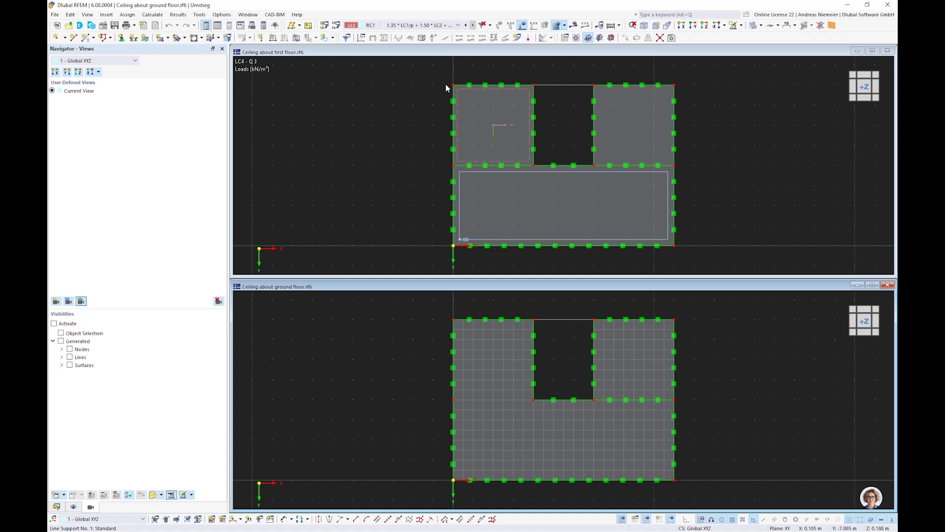
pyautogui.click(421, 29)
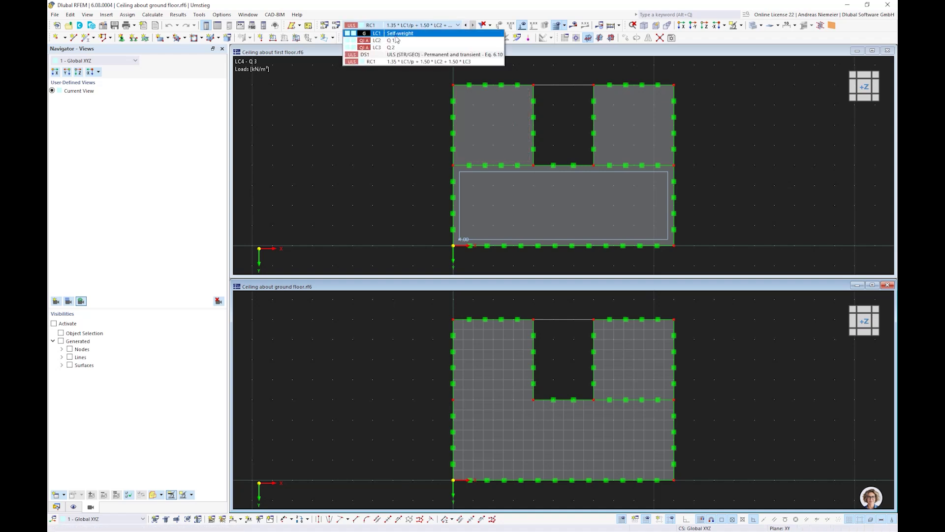
pyautogui.click(396, 34)
pyautogui.click(474, 25)
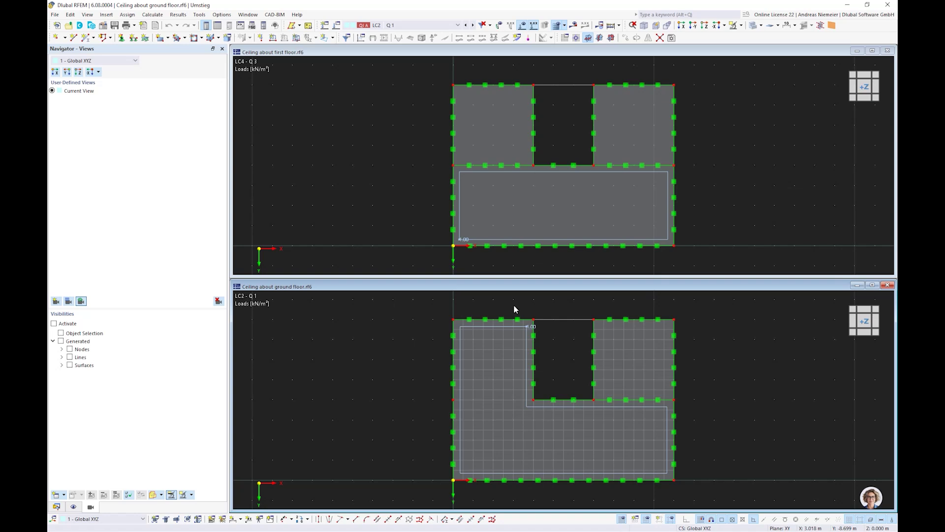
pyautogui.click(473, 25)
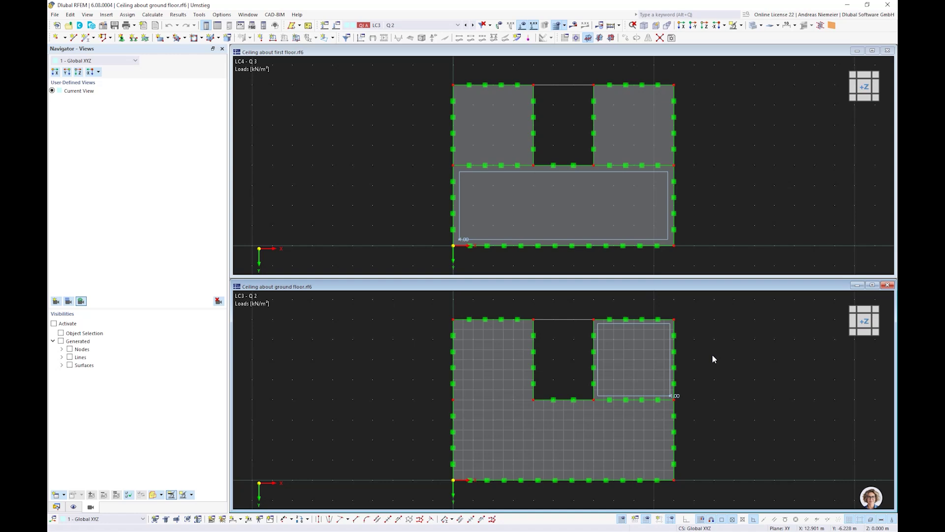
# Step: Show the first floor ceiling model in isometric view with the load of LC4 - Q 3
pyautogui.click(550, 64)
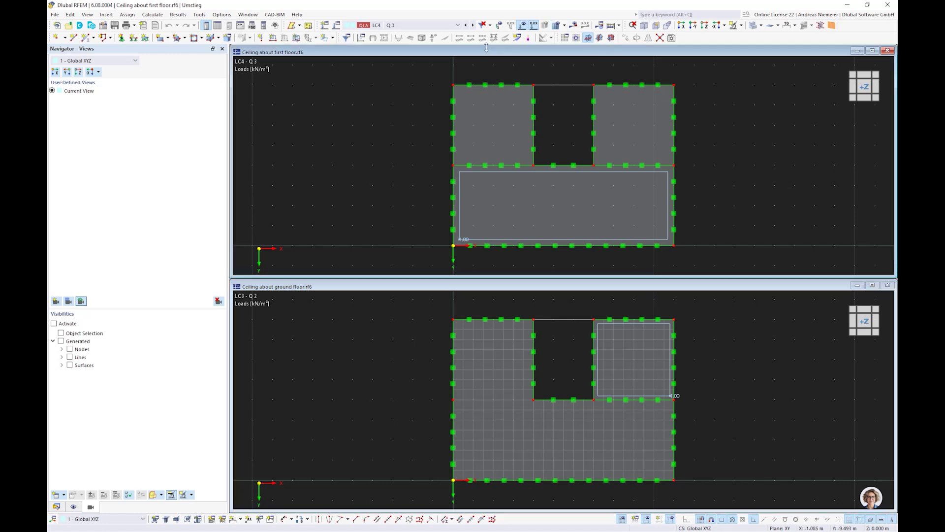
pyautogui.click(655, 25)
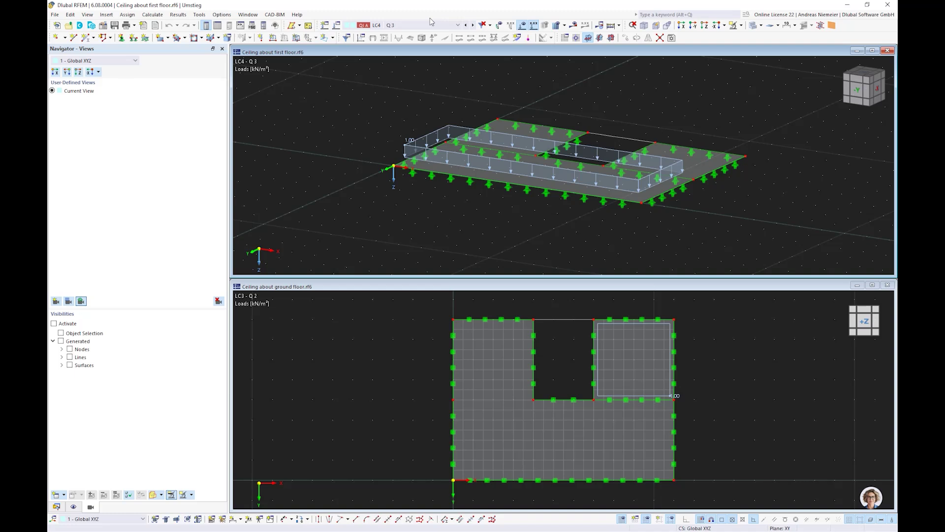
pyautogui.click(430, 24)
pyautogui.click(410, 55)
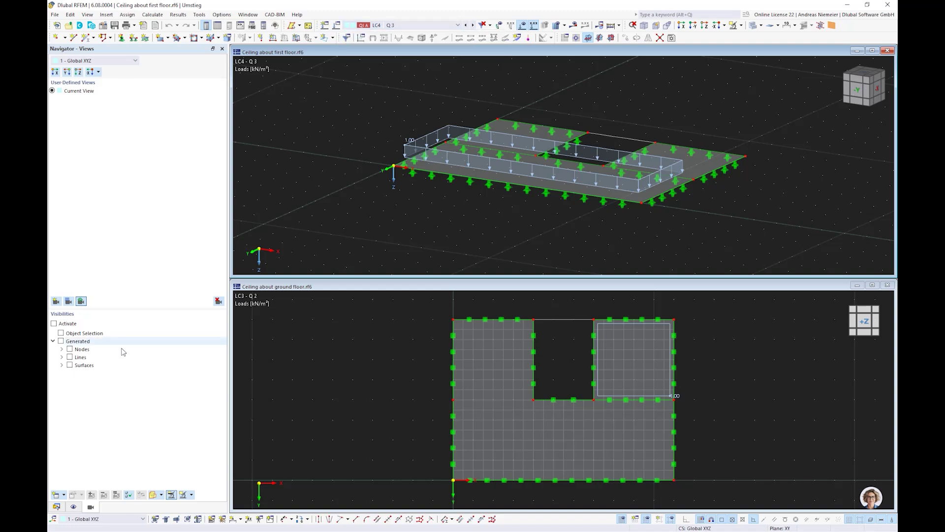
# Step: Display the first floor ceiling's deformation results for LC4 and inspect the support reactions before hiding them again
pyautogui.click(60, 506)
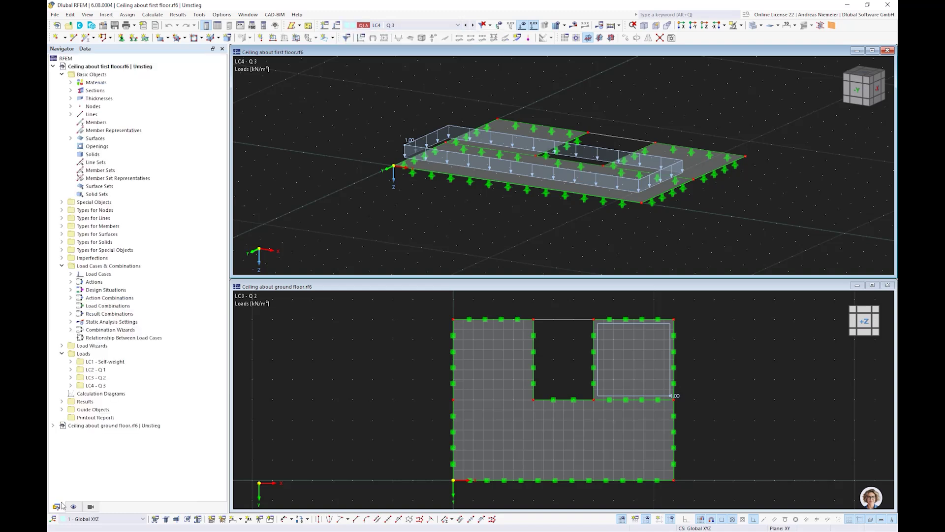
pyautogui.click(574, 24)
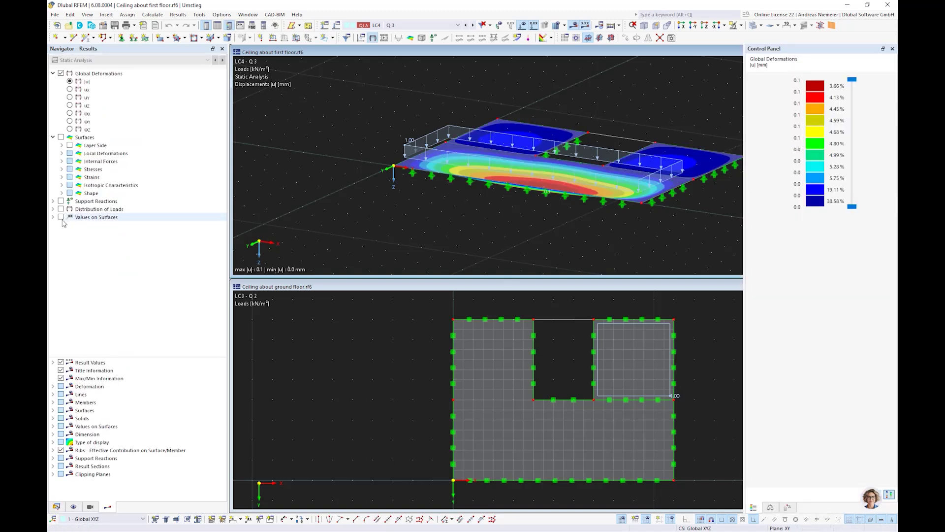
pyautogui.click(61, 202)
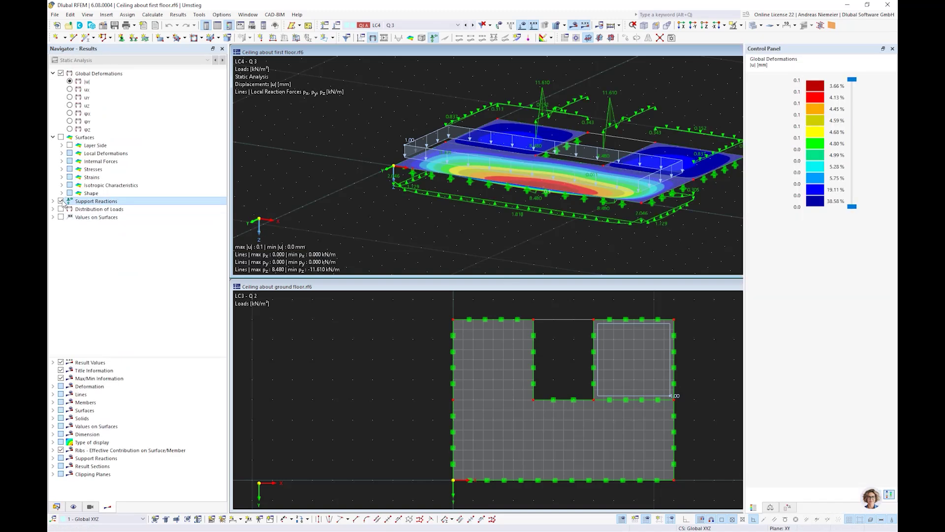
pyautogui.click(63, 201)
# Step: In the ground floor ceiling model, create three copies of load case LC3 - Q 2
pyautogui.click(358, 329)
pyautogui.scroll(-2, 393, 372)
pyautogui.keyDown('ctrl'); pyautogui.moveTo(392, 372); pyautogui.dragTo(586, 357, button='middle'); pyautogui.keyUp('ctrl')
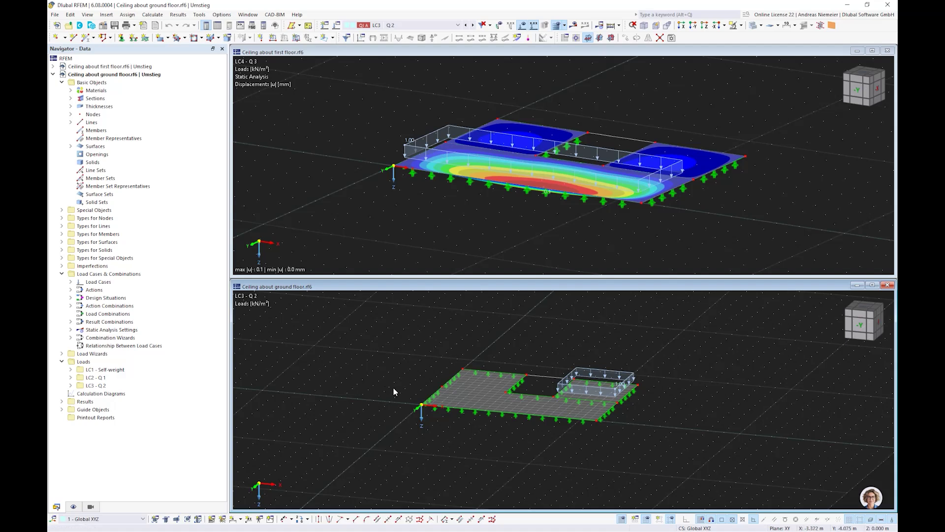
pyautogui.click(337, 27)
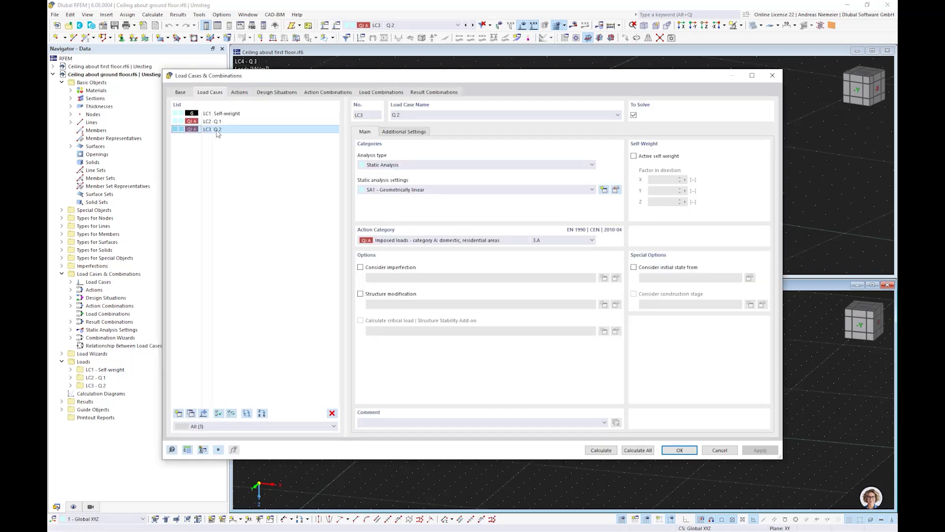
pyautogui.doubleClick(191, 413)
pyautogui.click(191, 413)
# Step: Rename the copied load cases LC4, LC5 and LC6 as Q 3, Q 4 and Q 5 and apply the changes
pyautogui.click(231, 140)
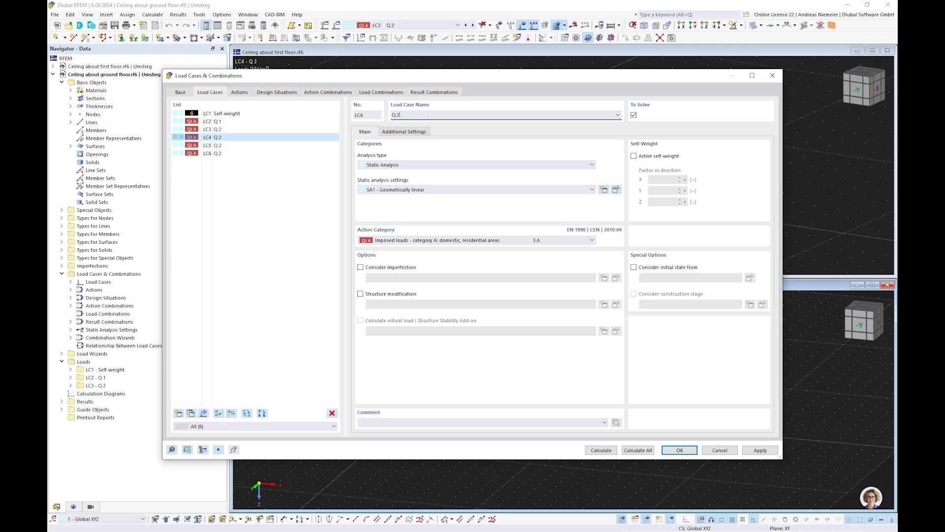
pyautogui.press('BackSpace')
pyautogui.write('3')
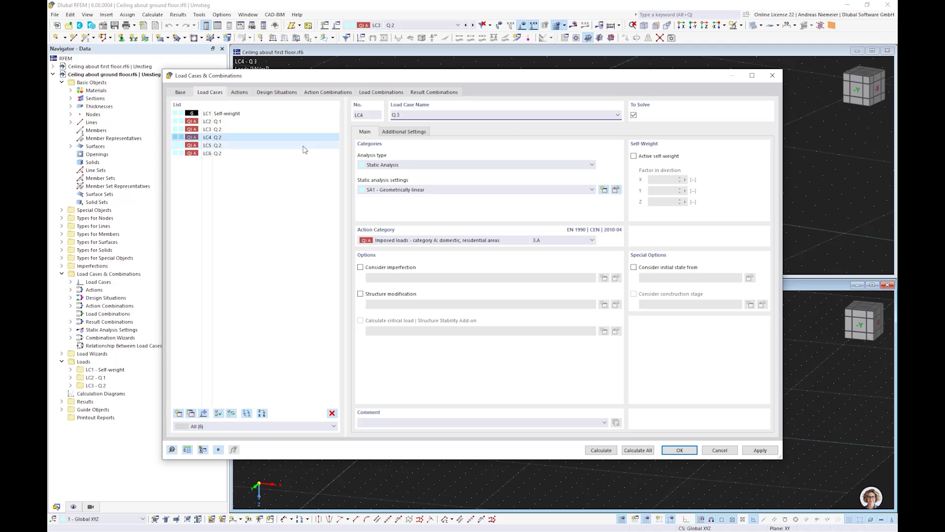
pyautogui.click(303, 147)
pyautogui.click(427, 118)
pyautogui.press('BackSpace')
pyautogui.write('4')
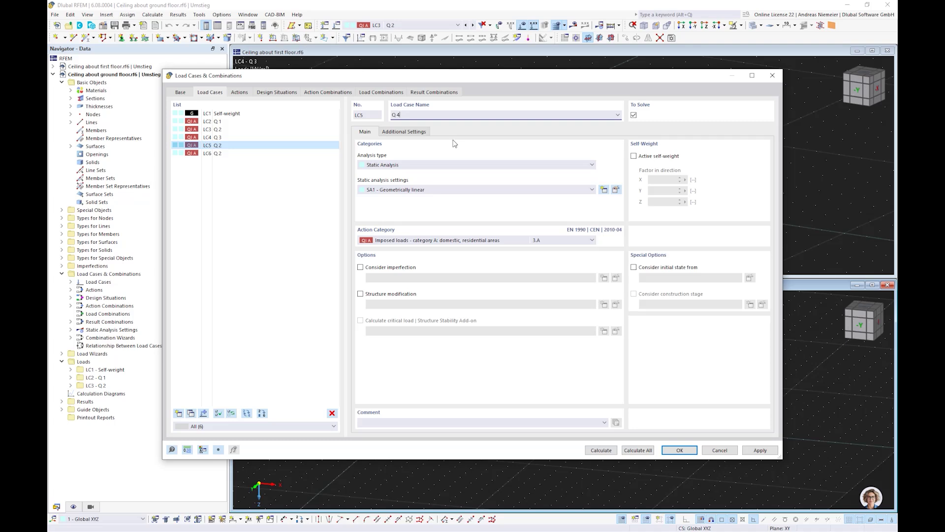
pyautogui.click(229, 154)
pyautogui.click(412, 116)
pyautogui.press('BackSpace')
pyautogui.write('5')
pyautogui.click(239, 217)
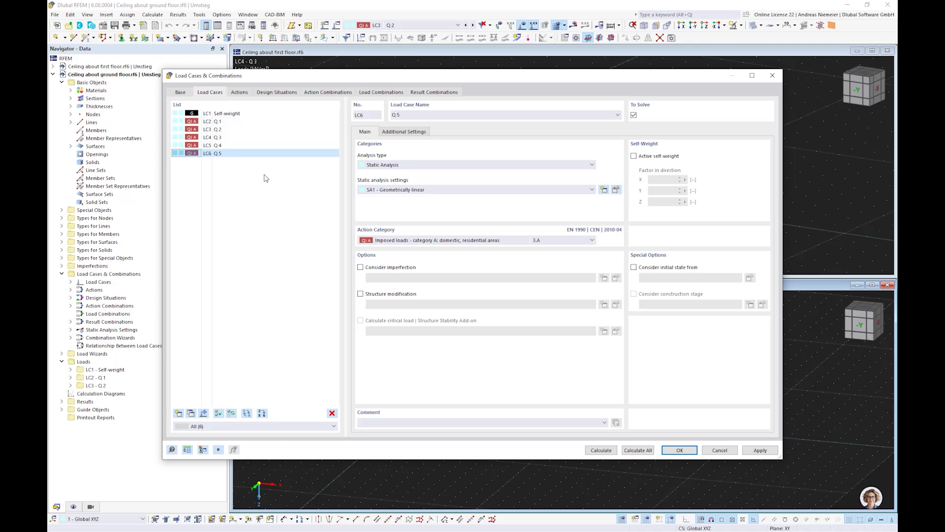
pyautogui.click(668, 452)
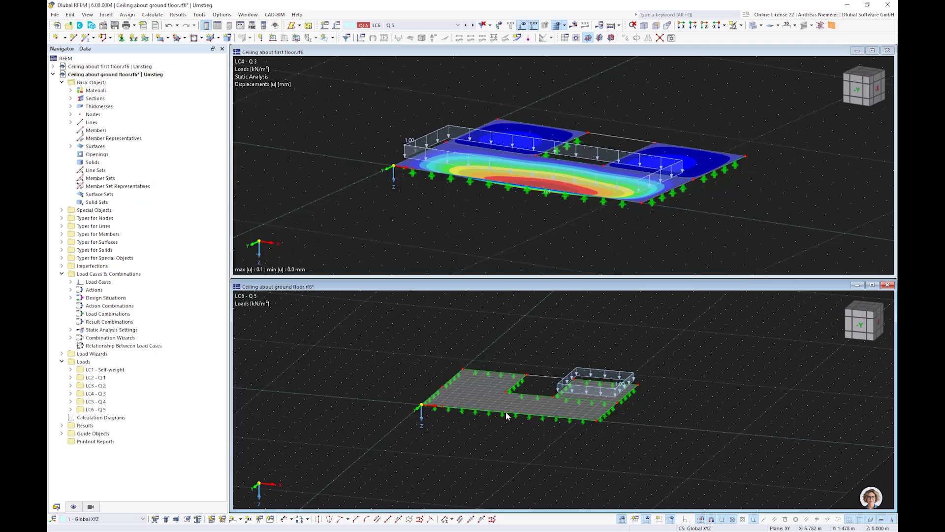
# Step: Review the ground floor model's load cases to see which loads LC2, LC3 and LC4 contain
pyautogui.click(472, 26)
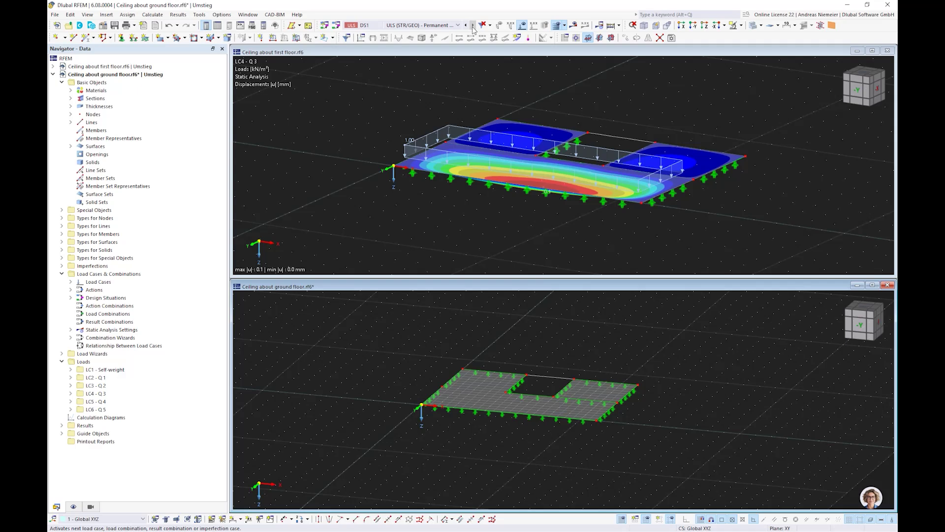
pyautogui.click(444, 27)
pyautogui.click(412, 54)
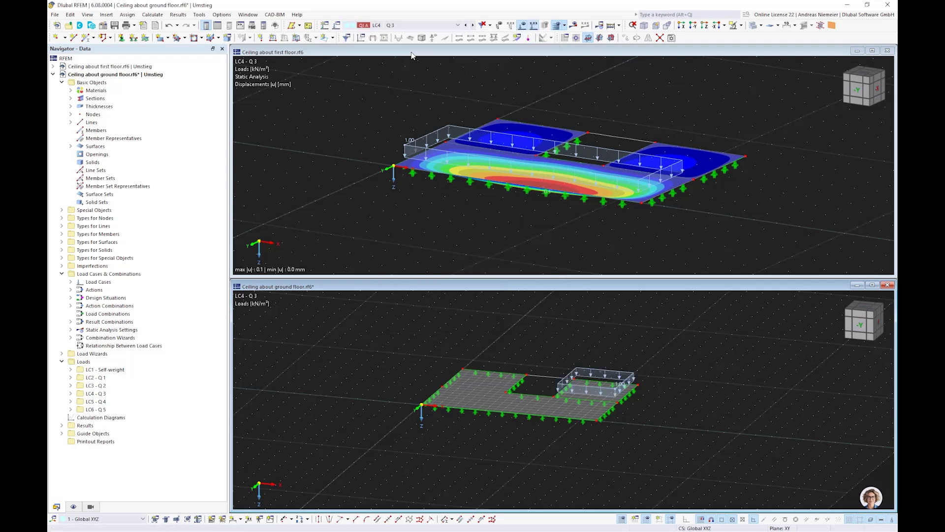
pyautogui.click(414, 26)
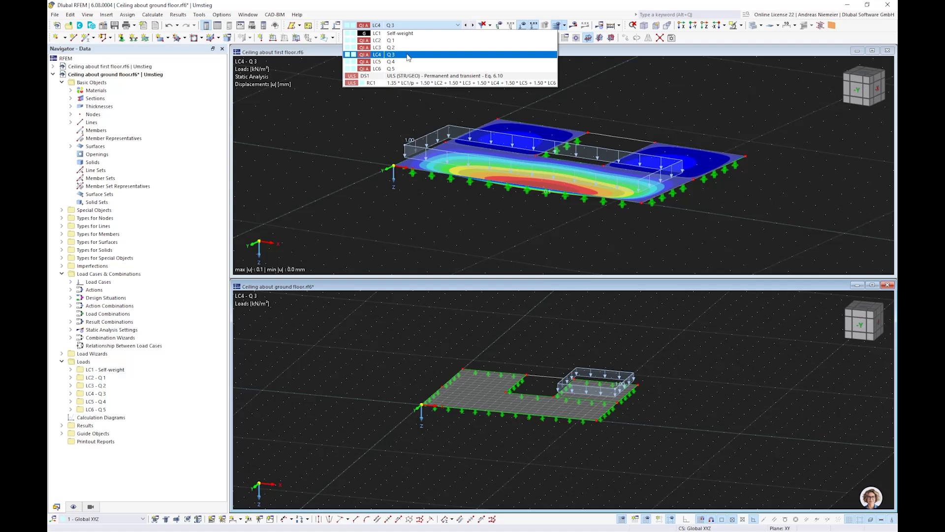
pyautogui.click(408, 55)
pyautogui.click(466, 25)
pyautogui.click(458, 25)
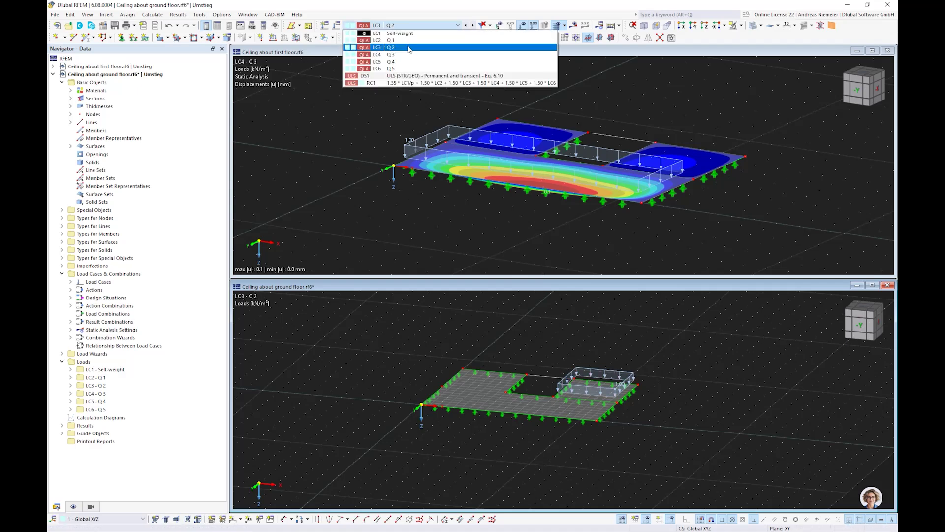
pyautogui.click(416, 41)
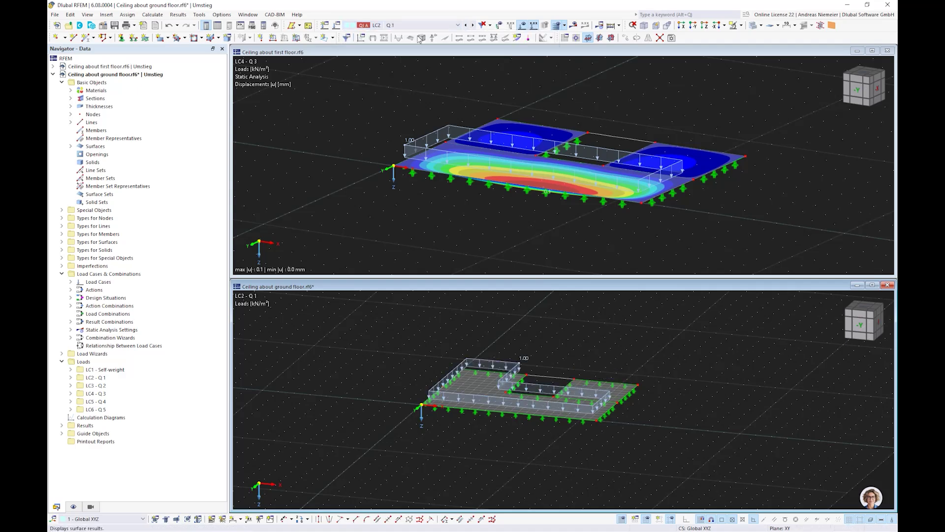
# Step: Delete the copied surface load from load cases LC4 - Q 3, LC5 - Q 4 and LC6 - Q 5
pyautogui.click(472, 25)
pyautogui.click(472, 26)
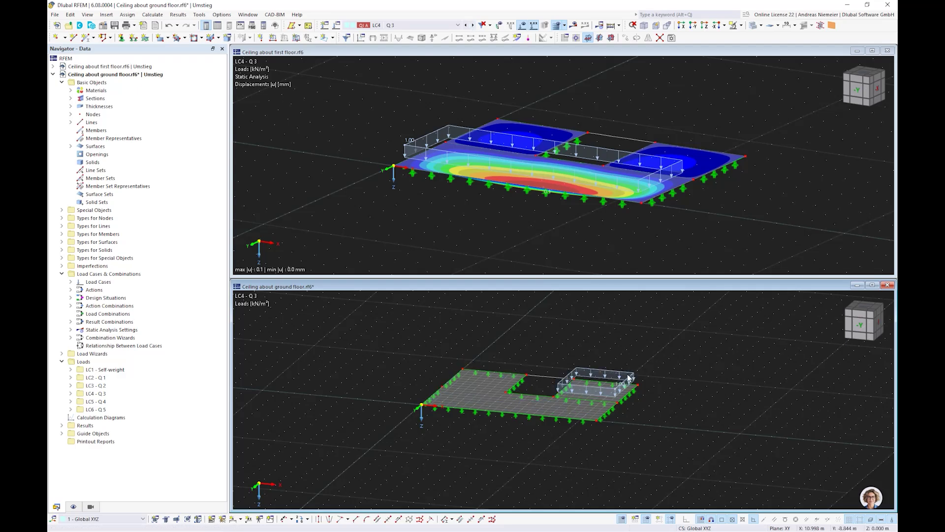
pyautogui.press('Delete')
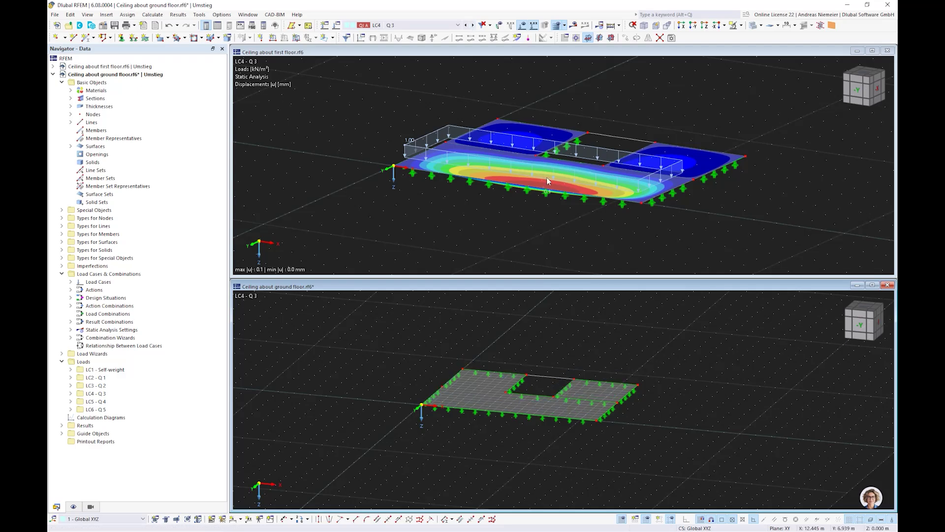
pyautogui.click(474, 25)
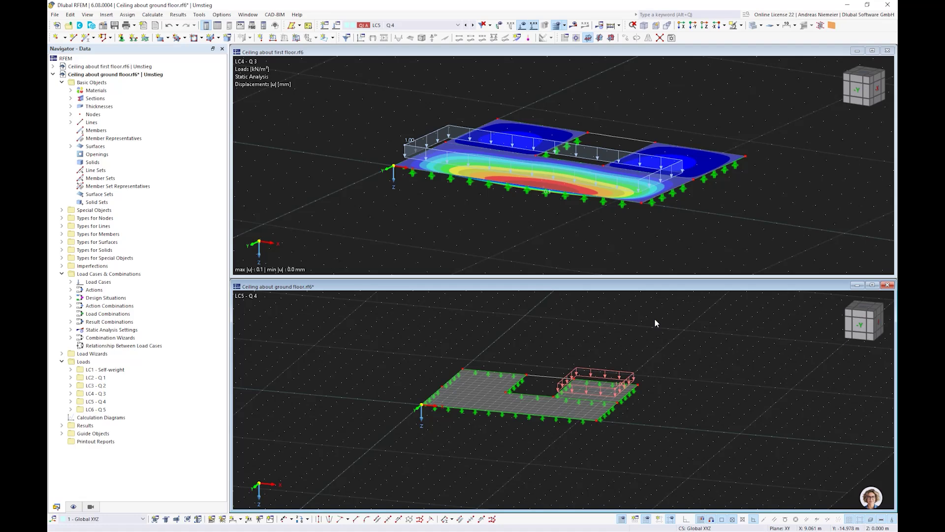
pyautogui.press('Delete')
pyautogui.click(473, 25)
pyautogui.click(609, 373)
pyautogui.press('Delete')
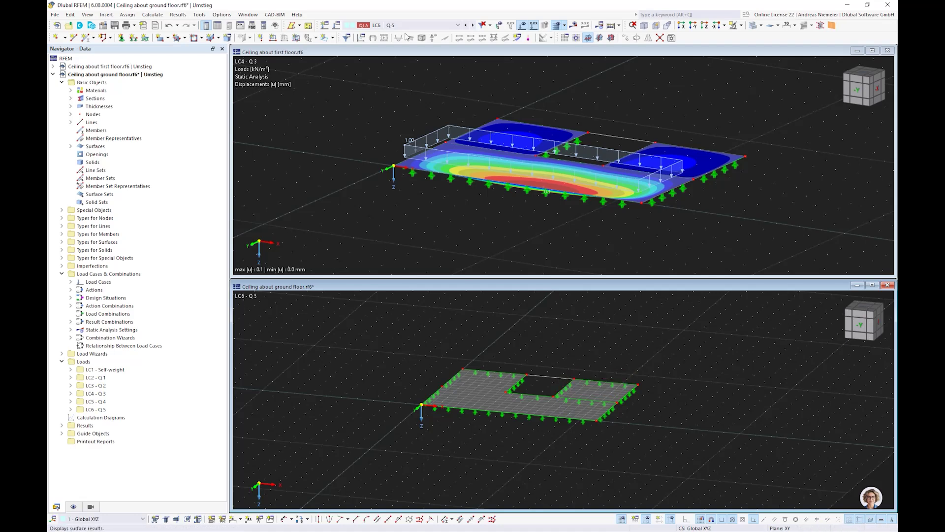
# Step: Create an Import Support Reactions load wizard in the ground floor model, connected to the model Ceiling about first floor
pyautogui.click(398, 25)
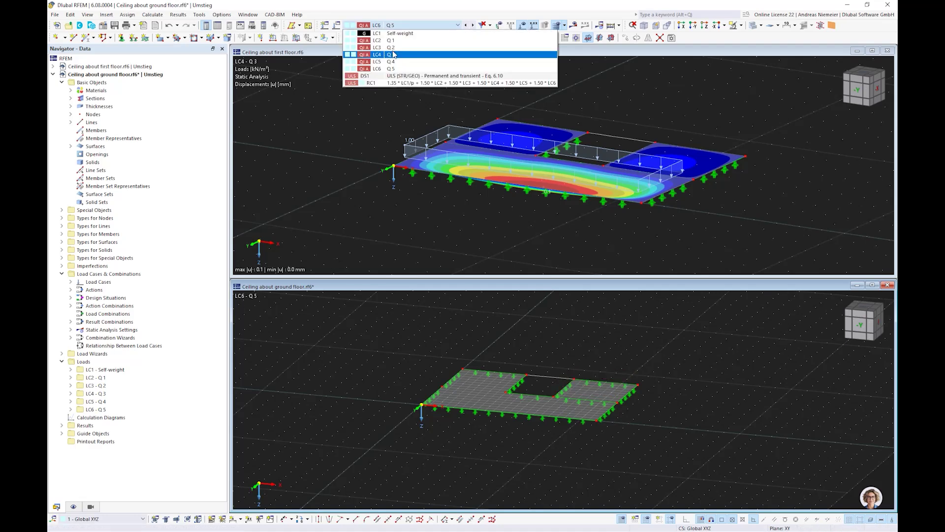
pyautogui.click(344, 356)
pyautogui.click(61, 362)
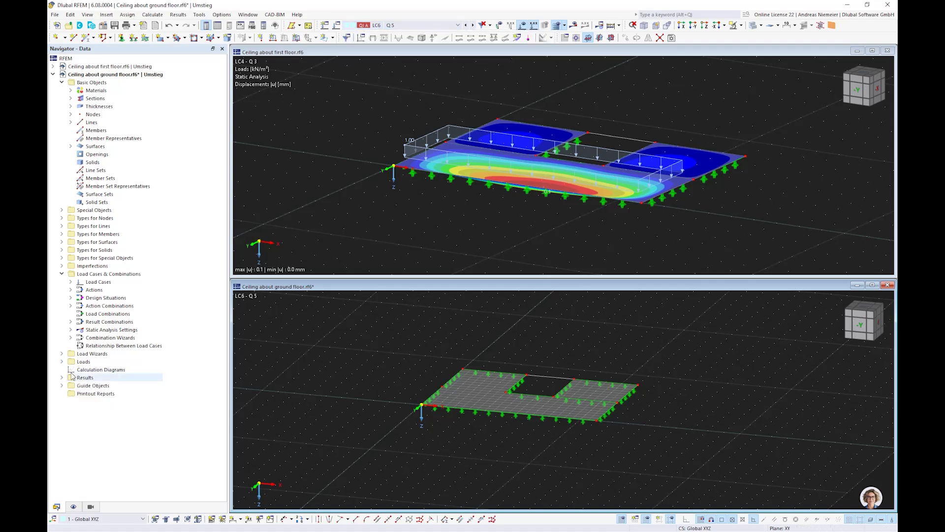
pyautogui.click(62, 354)
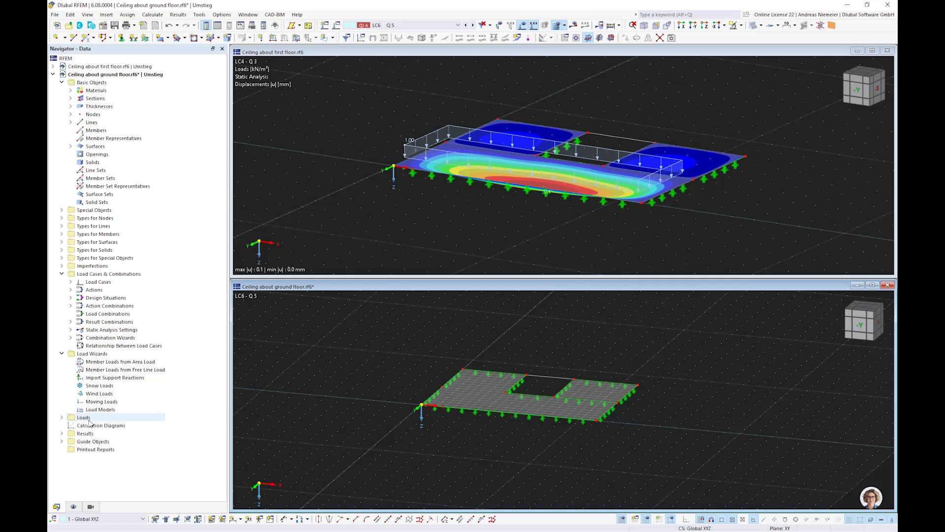
pyautogui.doubleClick(103, 378)
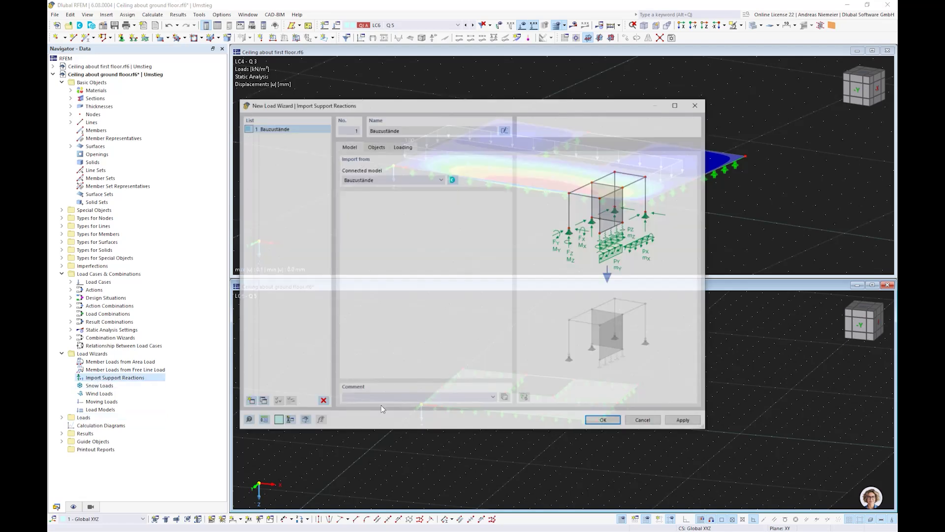
pyautogui.click(384, 180)
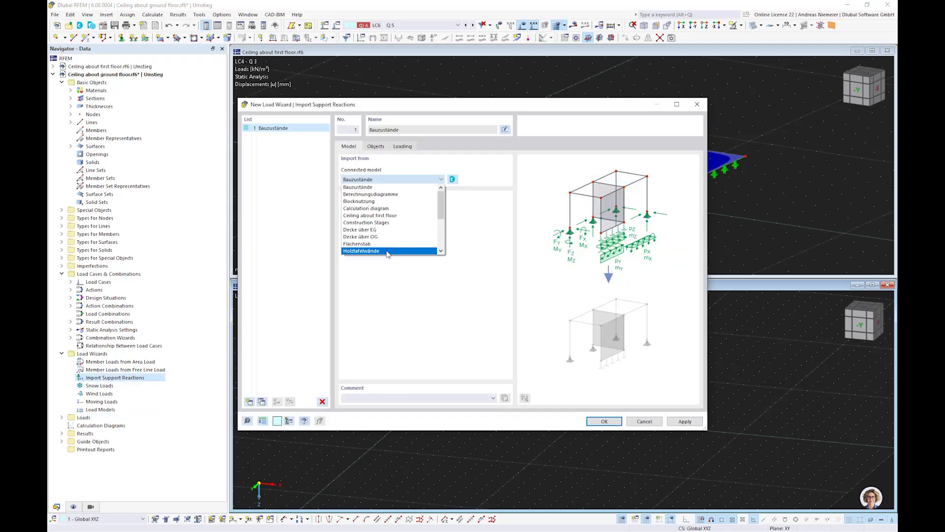
pyautogui.click(374, 216)
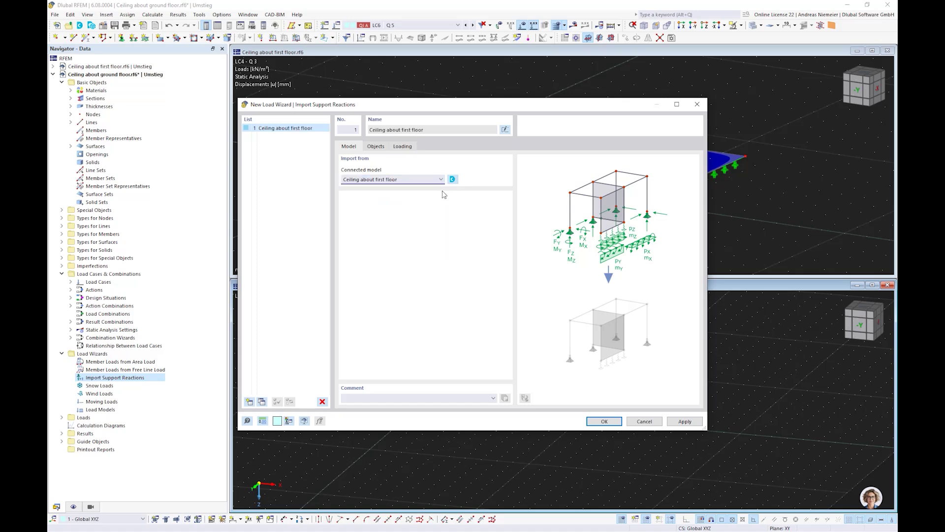
# Step: Set the wizard's object connection type to Free loads
pyautogui.click(375, 146)
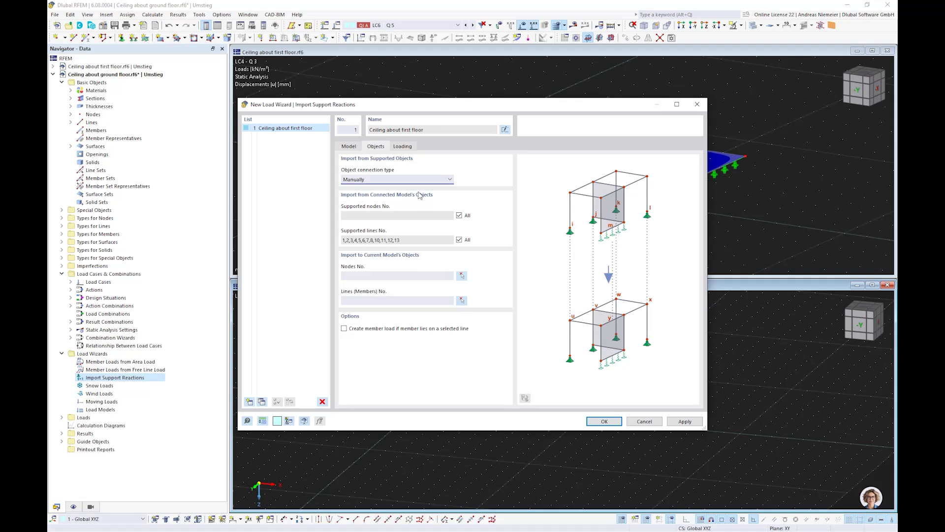
pyautogui.click(401, 179)
pyautogui.click(400, 195)
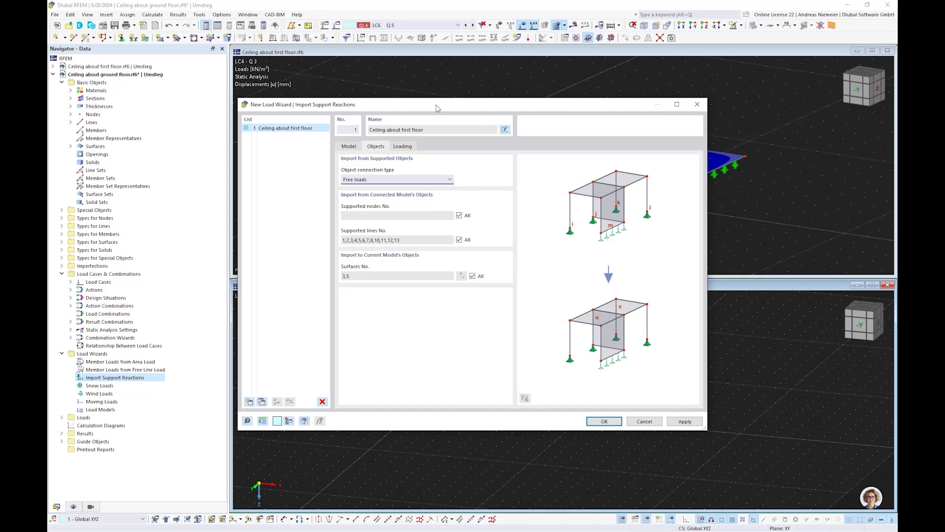
# Step: Set the wizard's loading connection type to Automatically and check the load case pairs listed in the connected loading table
pyautogui.moveTo(436, 107); pyautogui.dragTo(320, 297)
pyautogui.moveTo(426, 296); pyautogui.dragTo(414, 63)
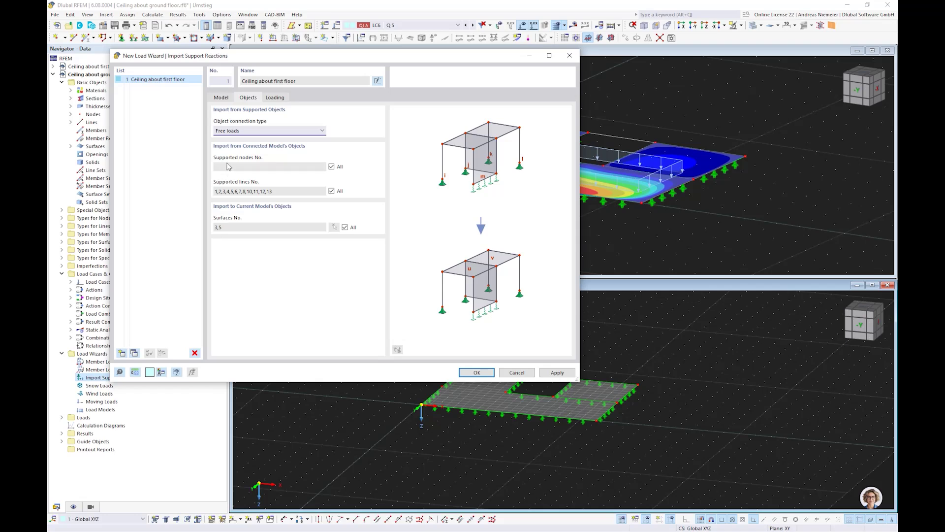
pyautogui.click(284, 100)
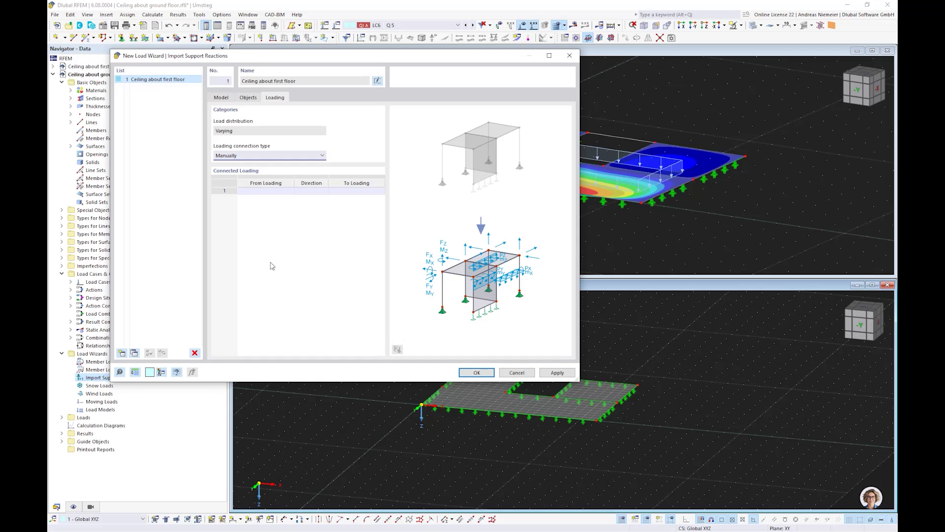
pyautogui.click(249, 156)
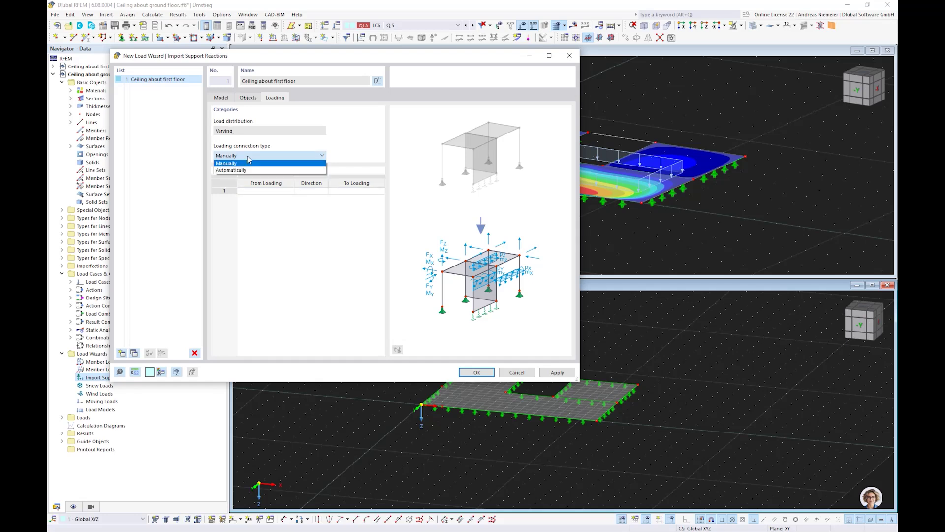
pyautogui.click(245, 170)
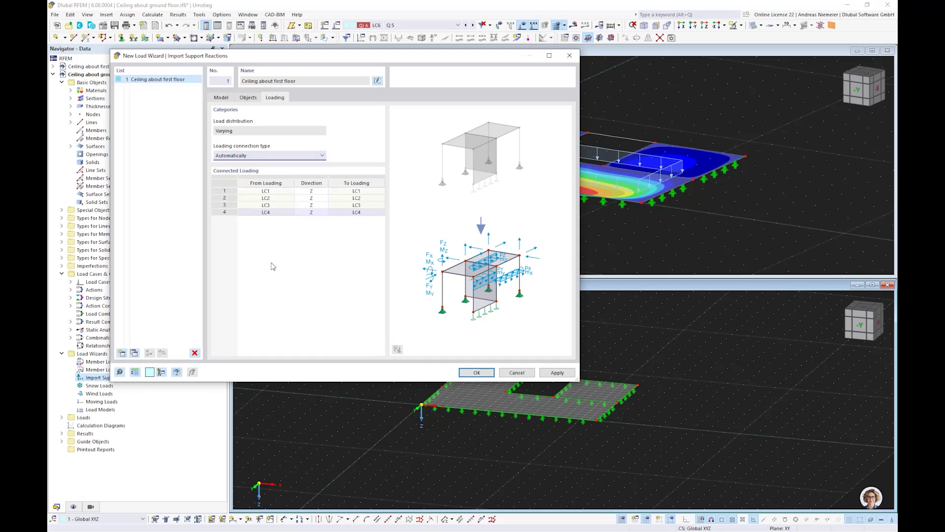
pyautogui.click(269, 192)
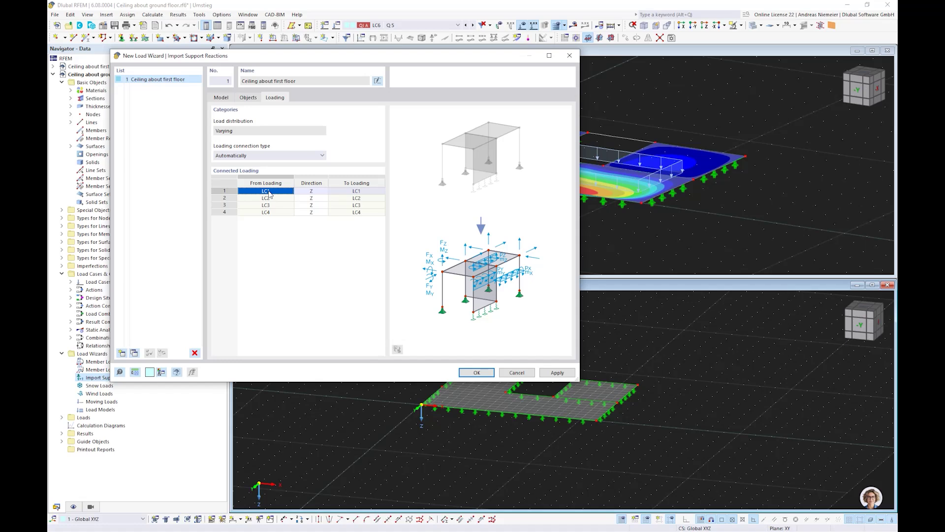
pyautogui.click(364, 191)
pyautogui.click(364, 193)
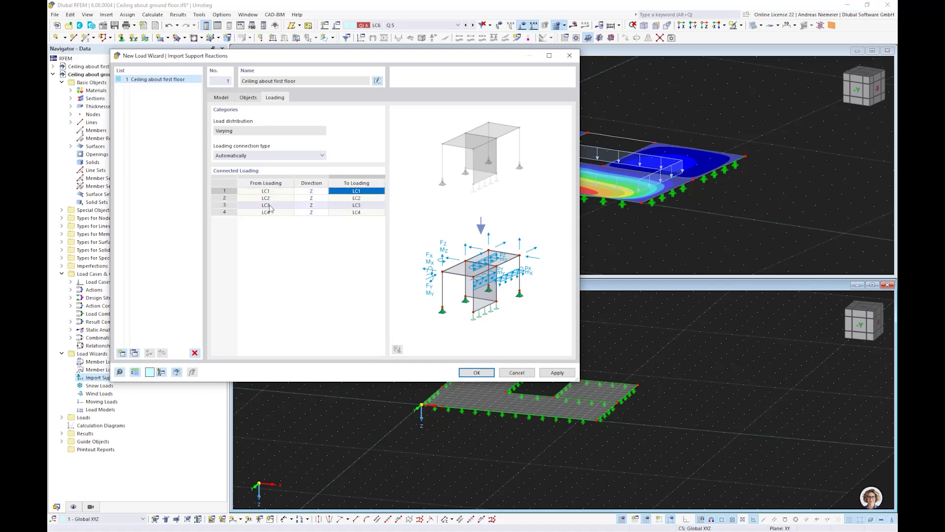
pyautogui.click(268, 205)
pyautogui.click(267, 208)
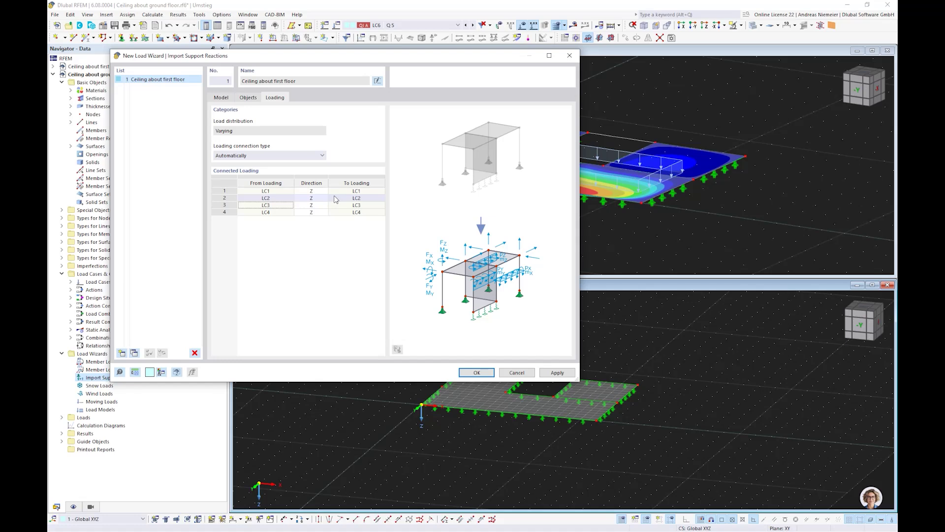
pyautogui.click(335, 197)
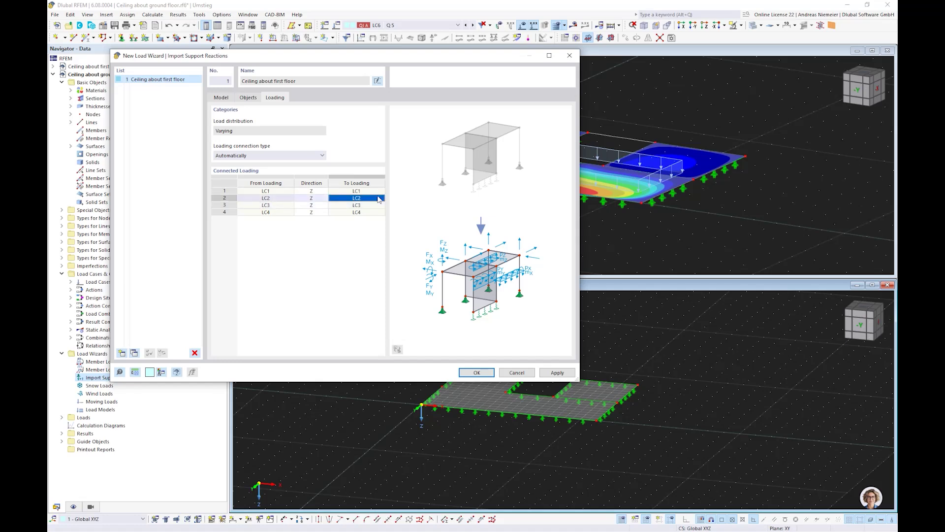
# Step: Switch the loading connection type to Manually, map LC2 to LC4, LC3 to LC5 and LC4 to LC6, and accept the wizard
pyautogui.click(272, 157)
pyautogui.click(273, 171)
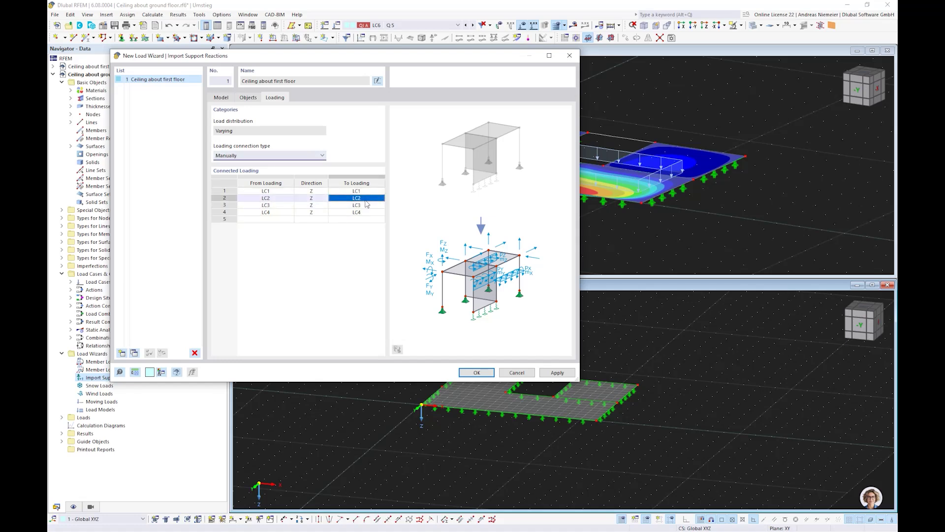
pyautogui.click(364, 198)
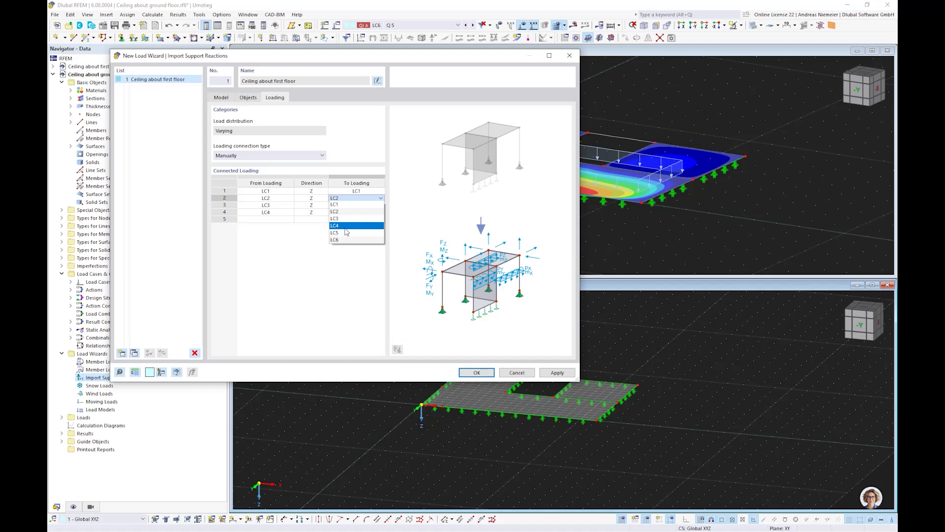
pyautogui.click(347, 226)
pyautogui.click(368, 206)
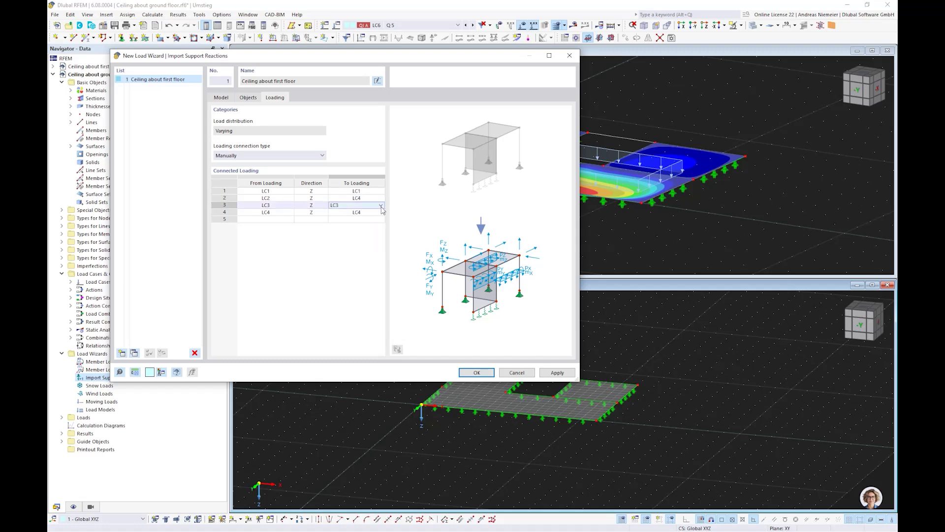
pyautogui.click(381, 206)
pyautogui.click(351, 239)
pyautogui.click(377, 218)
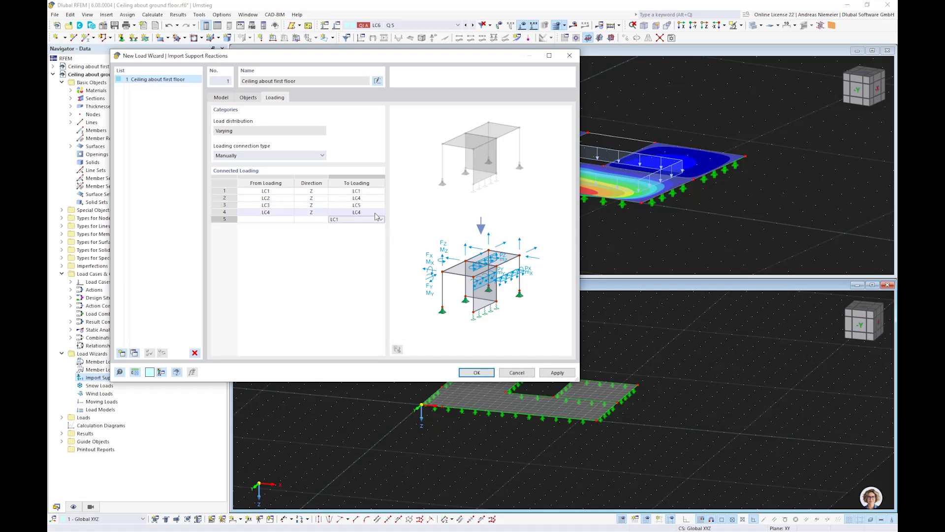
pyautogui.click(377, 218)
pyautogui.click(354, 254)
pyautogui.click(300, 214)
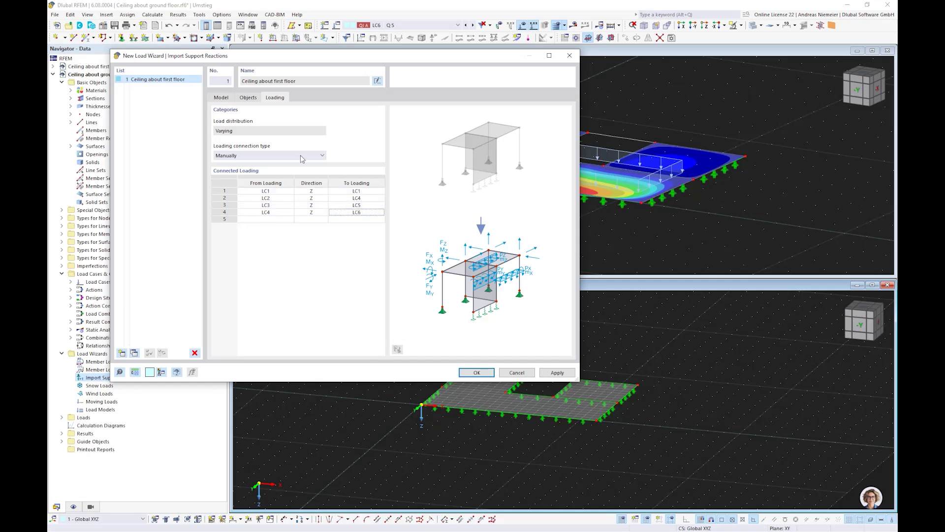
pyautogui.click(476, 373)
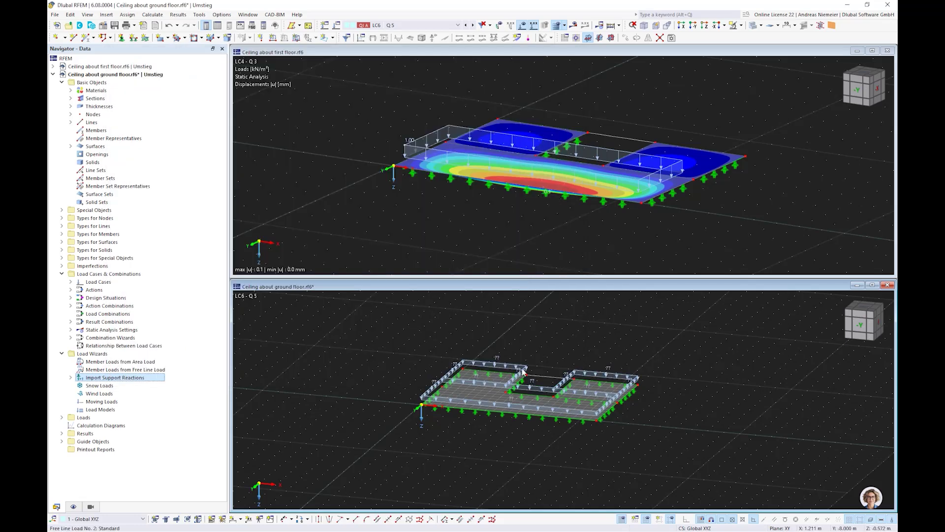
# Step: Calculate the ground floor model with the imported support reactions
pyautogui.scroll(2, 522, 368)
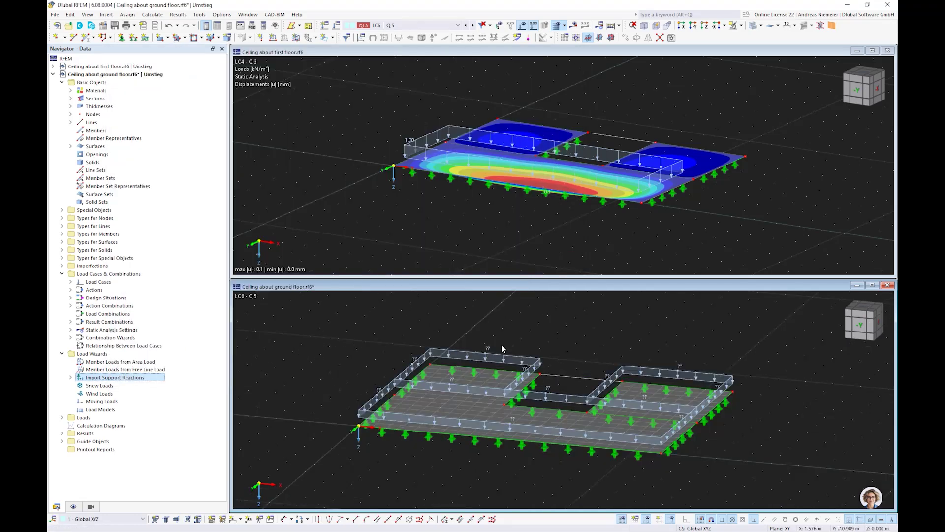
pyautogui.click(611, 26)
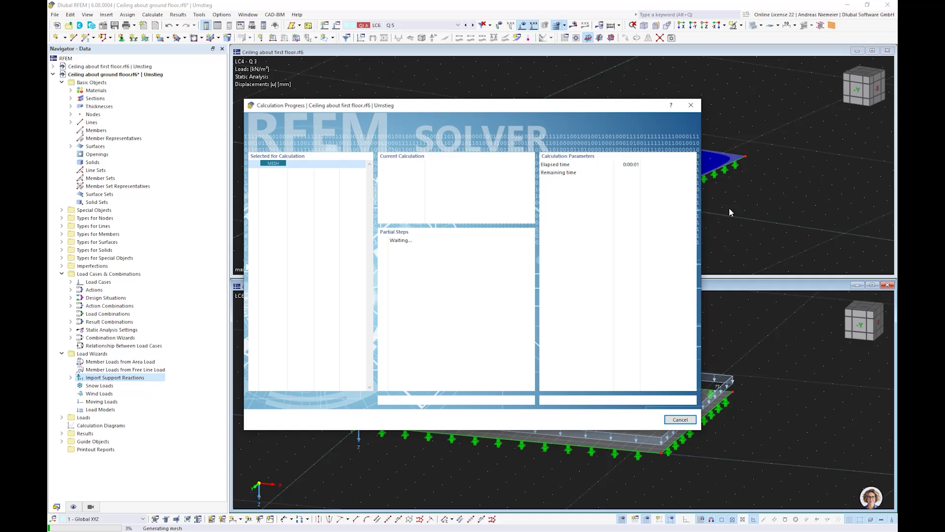
pyautogui.moveTo(520, 113); pyautogui.dragTo(502, 223)
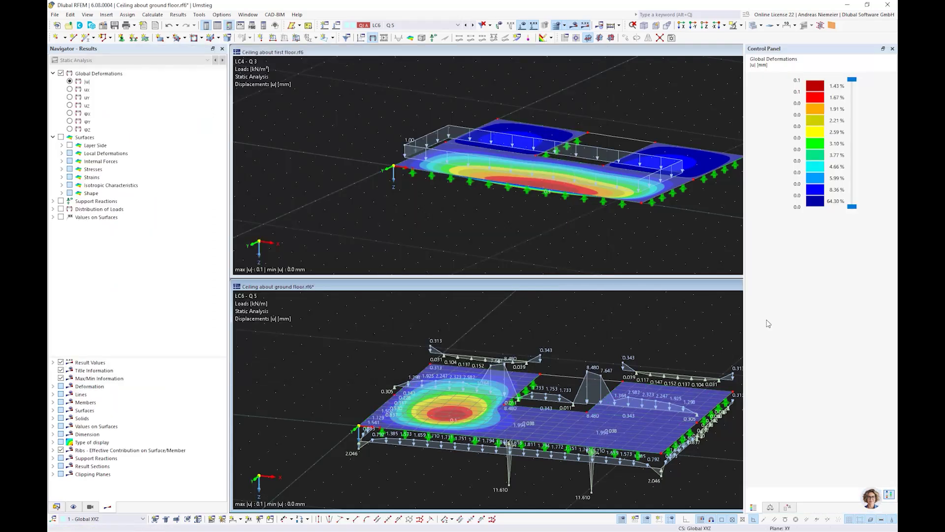
# Step: Review the loads and deformations of the ground floor ceiling in load cases LC1 - Self-weight, LC2 - Q 1, LC4 - Q 3 and LC6 - Q 5
pyautogui.moveTo(528, 325); pyautogui.dragTo(468, 317, button='middle')
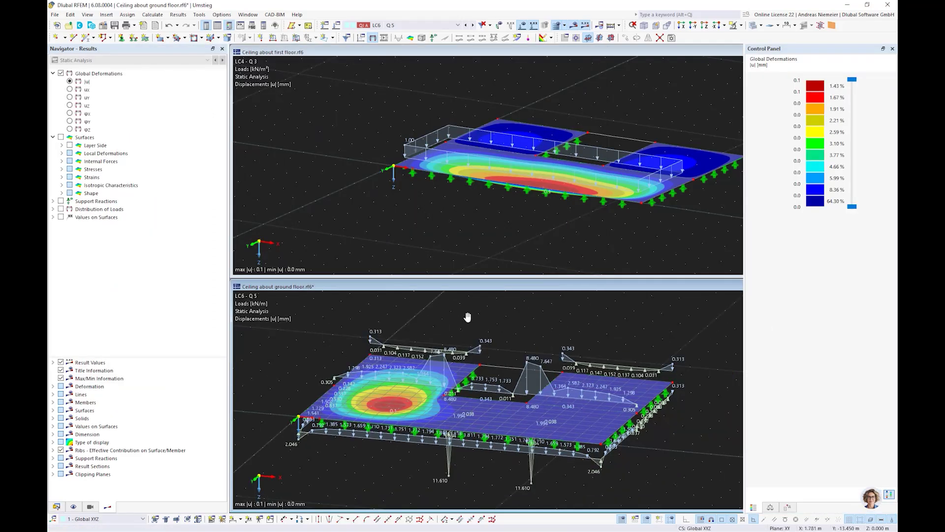
pyautogui.scroll(-2, 465, 384)
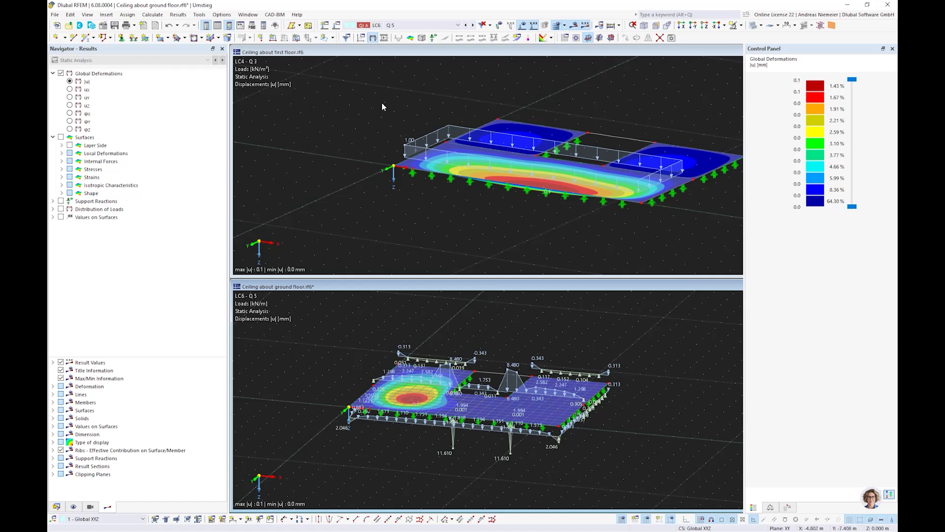
pyautogui.click(401, 27)
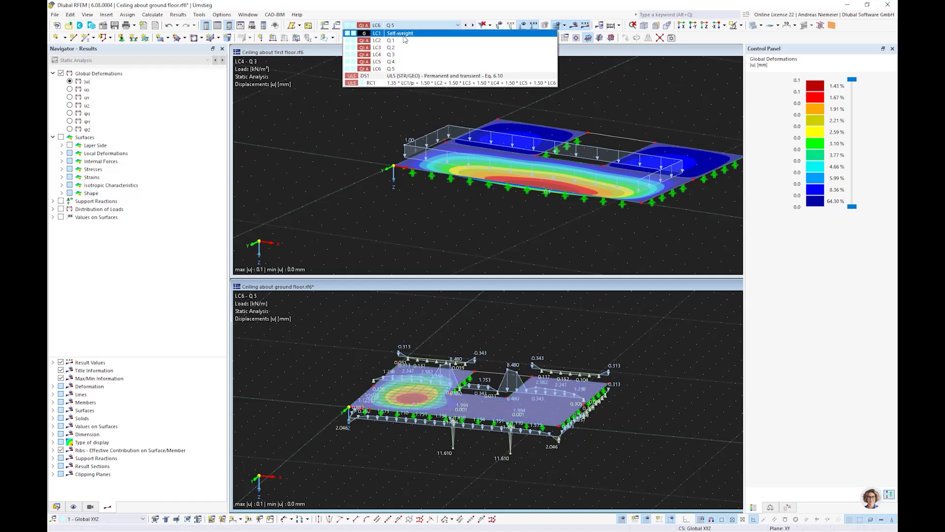
pyautogui.click(403, 33)
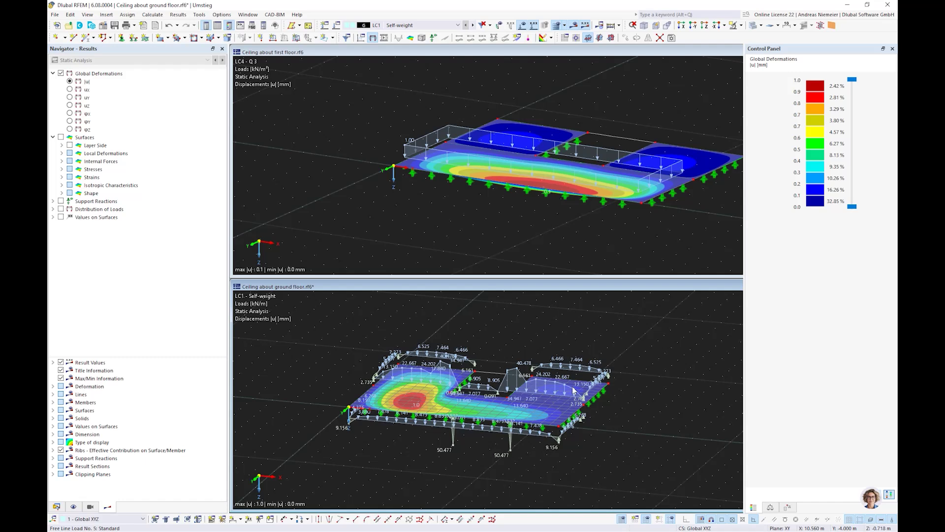
pyautogui.scroll(3, 360, 347)
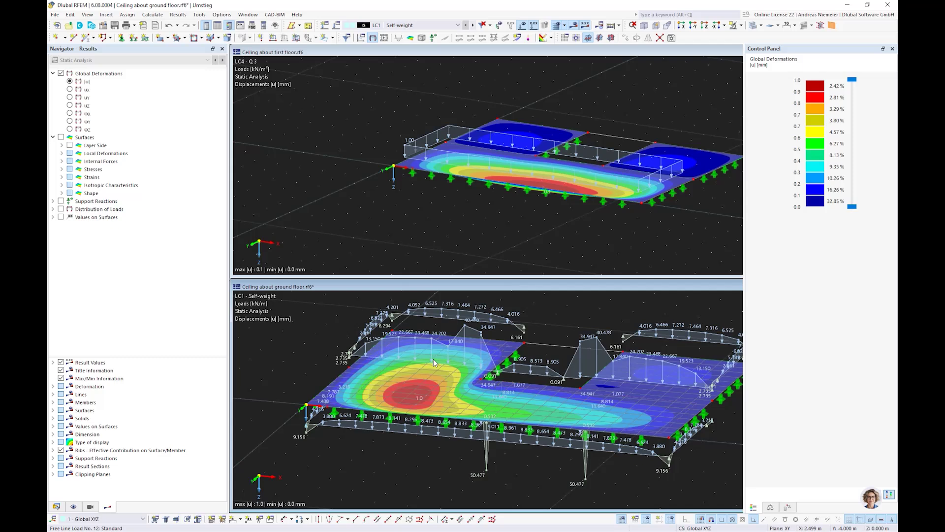
pyautogui.scroll(-2, 432, 376)
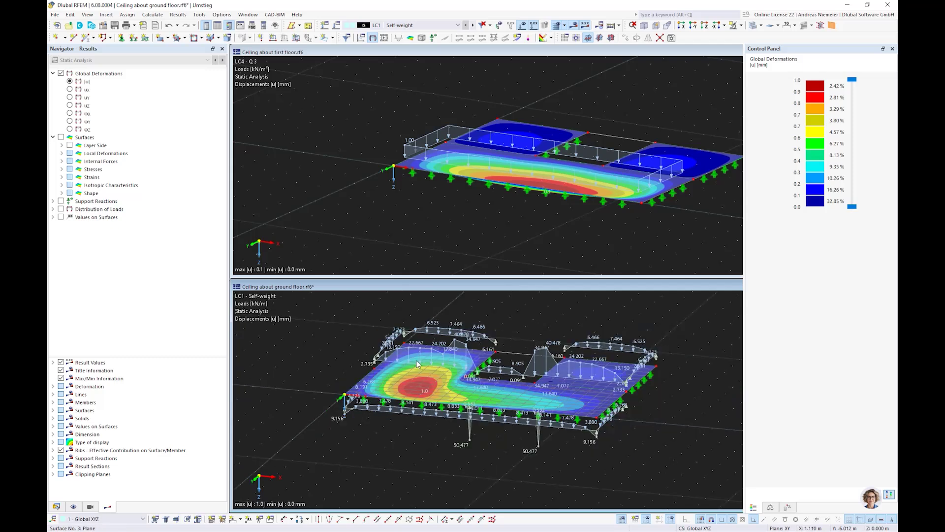
pyautogui.click(427, 28)
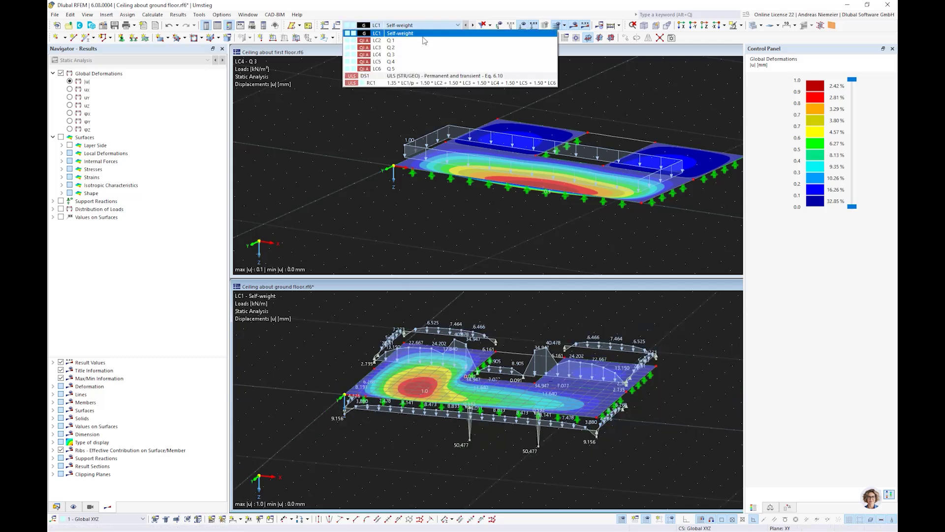
pyautogui.click(424, 40)
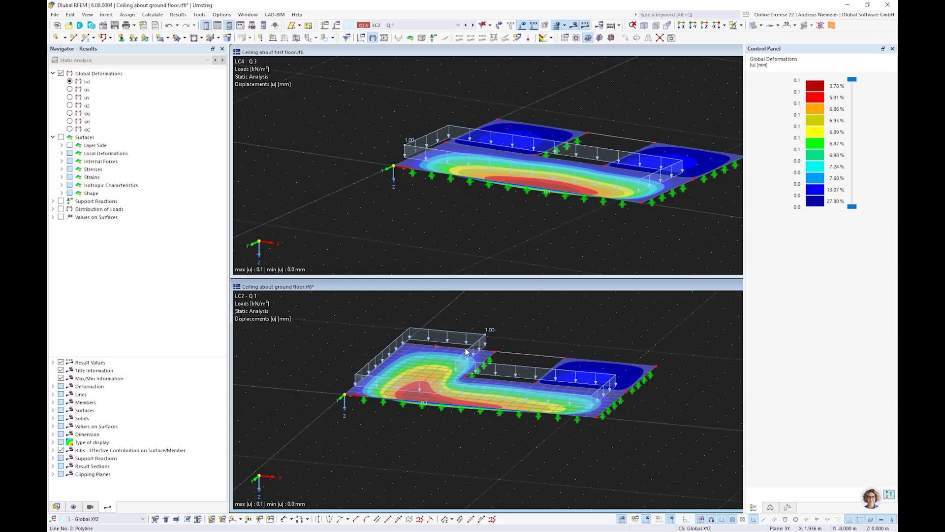
pyautogui.click(474, 25)
pyautogui.click(474, 26)
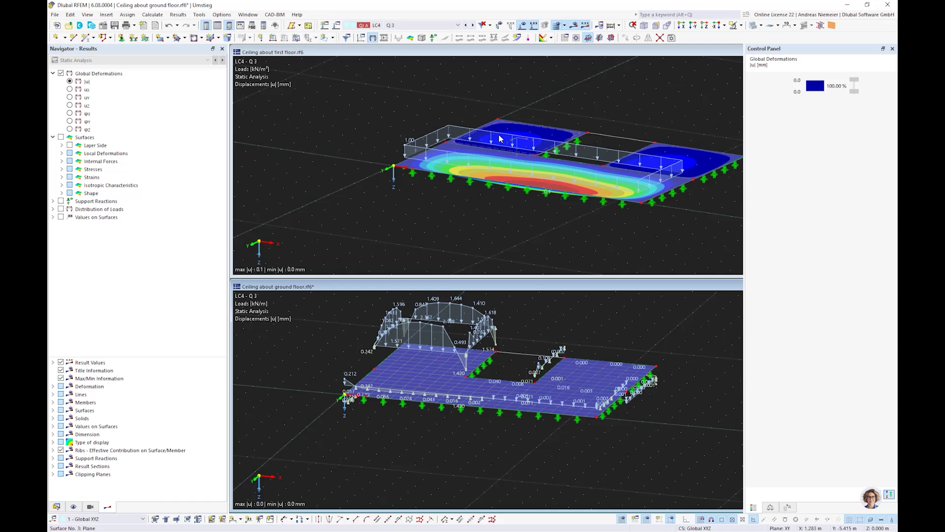
pyautogui.click(472, 25)
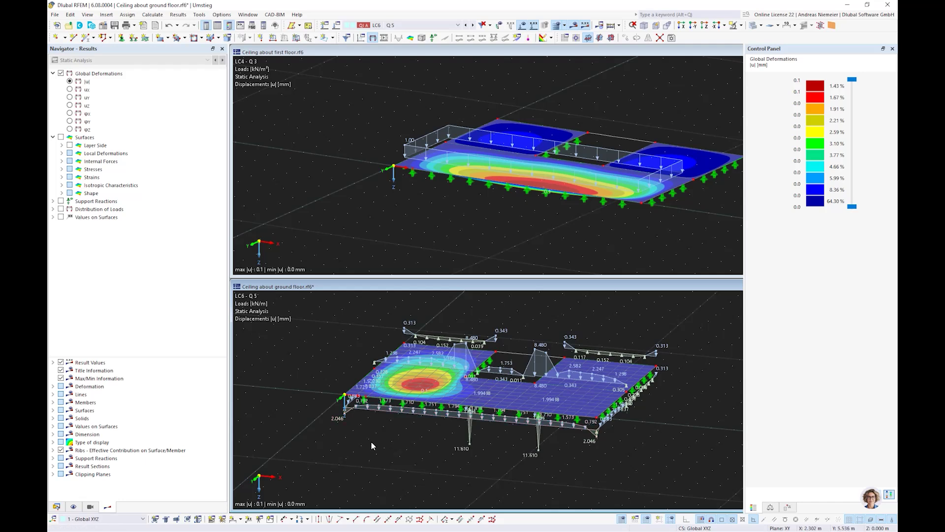
pyautogui.keyDown('ctrl'); pyautogui.moveTo(432, 448); pyautogui.dragTo(401, 438, button='middle'); pyautogui.keyUp('ctrl')
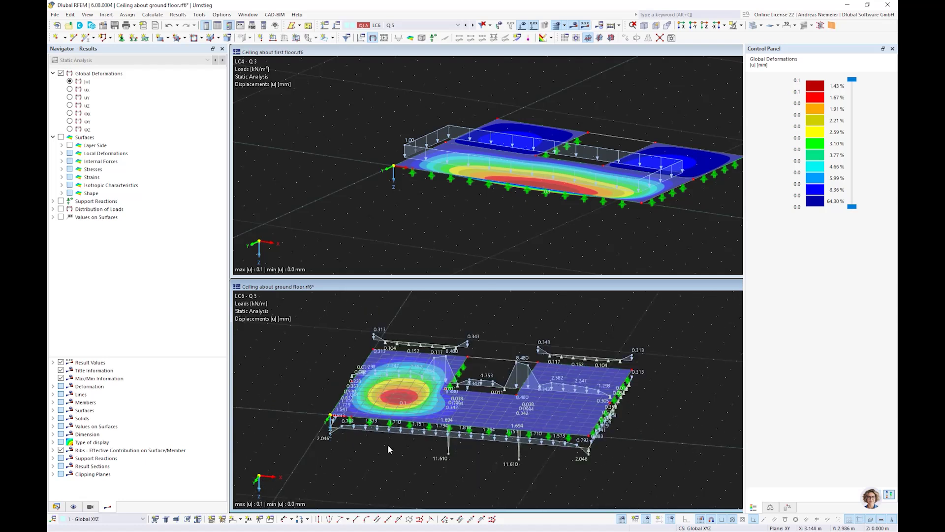
# Step: In the first floor model's LC1 - Self-weight, apply a uniform 1.000 kN/m line load in global Z to the lines of both short slab edges
pyautogui.moveTo(401, 199); pyautogui.dragTo(397, 230, button='middle')
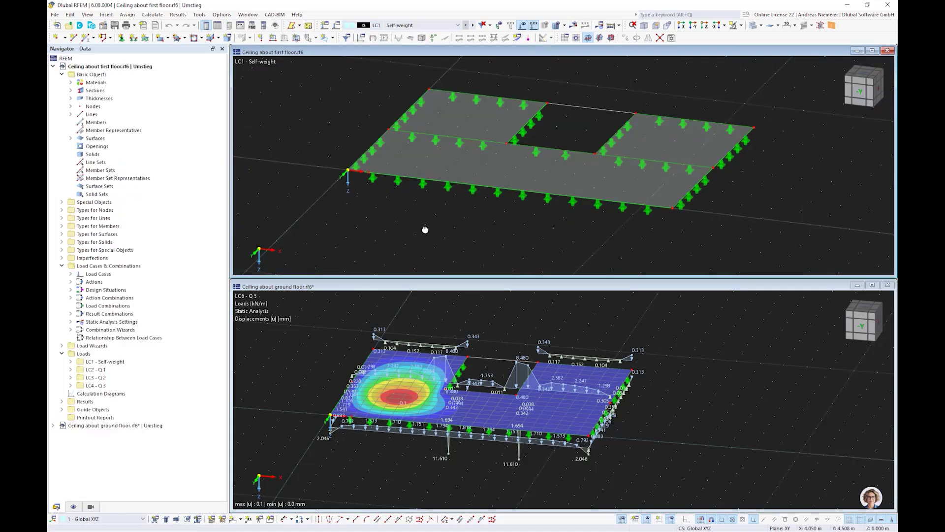
pyautogui.keyDown('ctrl'); pyautogui.moveTo(425, 230); pyautogui.dragTo(393, 165, button='middle'); pyautogui.keyUp('ctrl')
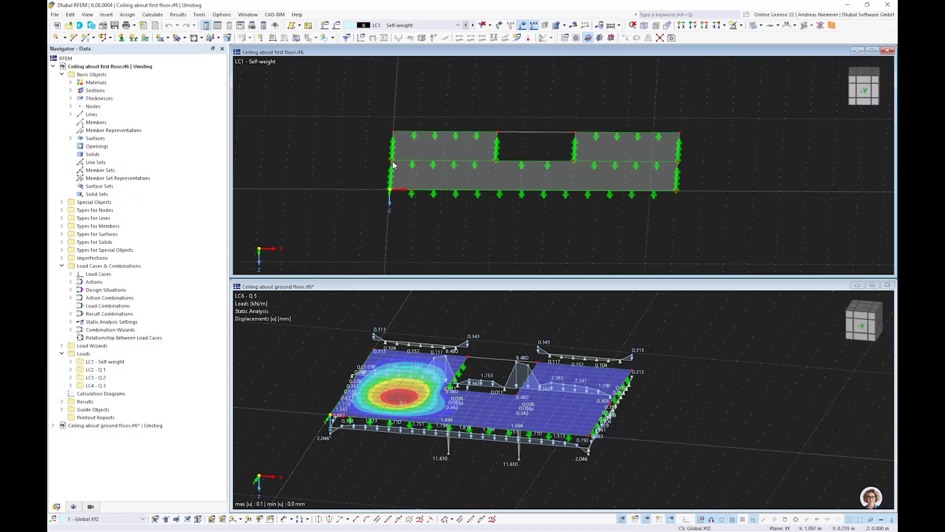
pyautogui.click(275, 40)
pyautogui.press('Tab')
pyautogui.write('1')
pyautogui.press('Return')
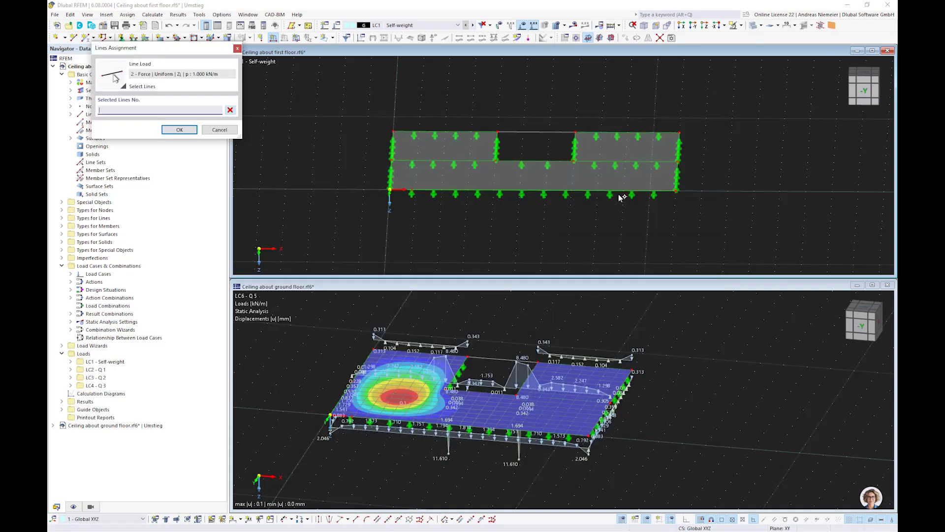
pyautogui.moveTo(376, 156); pyautogui.dragTo(406, 209)
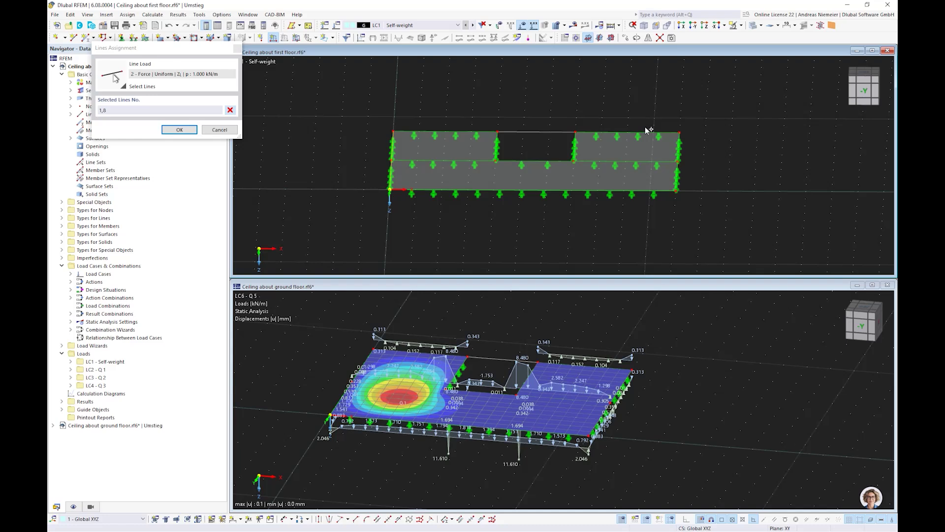
pyautogui.click(179, 130)
# Step: Apply a uniform 1.000 kN/m line load in global X on true length to the short slab edge away from the origin in LC1
pyautogui.click(273, 38)
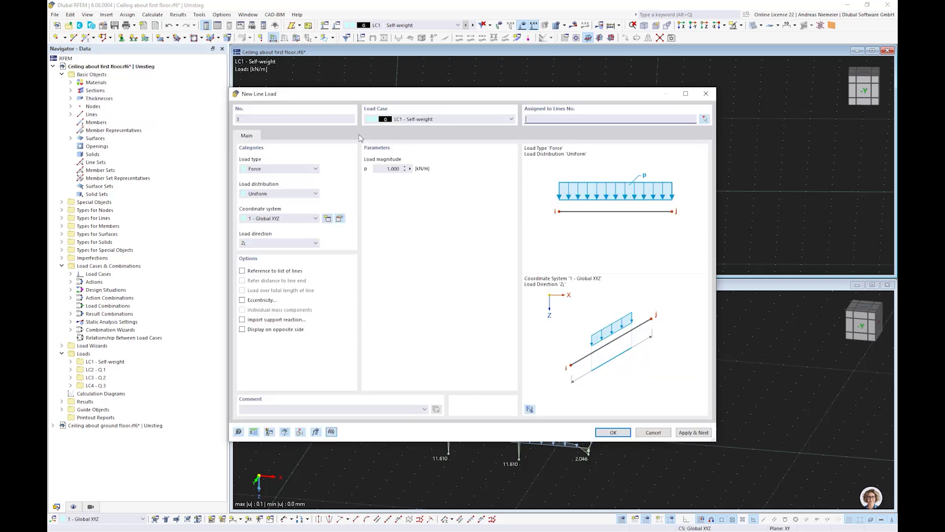
pyautogui.click(262, 243)
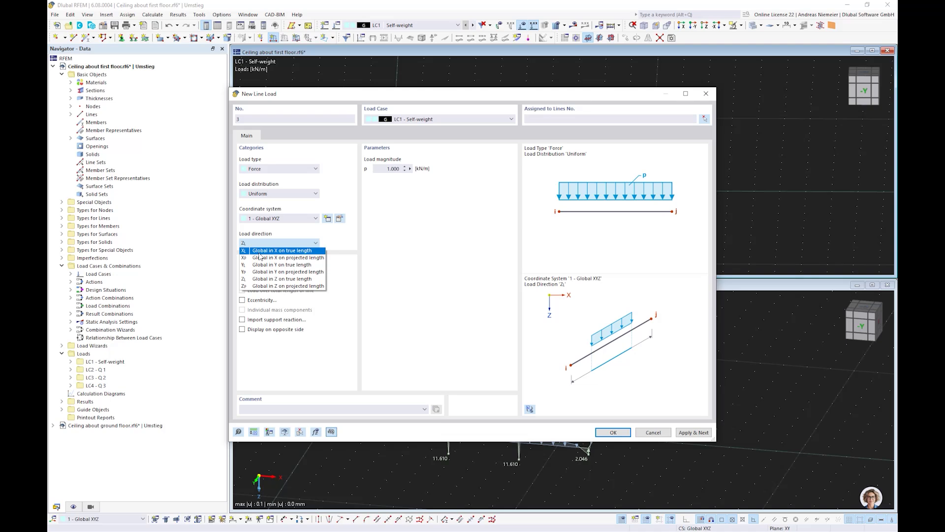
pyautogui.click(280, 251)
pyautogui.click(613, 432)
pyautogui.moveTo(418, 112); pyautogui.dragTo(304, 179)
pyautogui.press('Return')
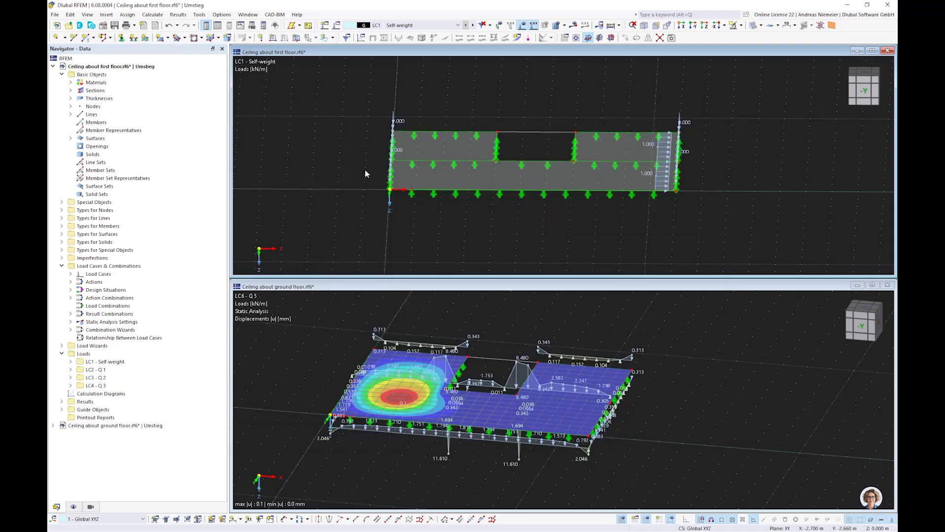
# Step: Apply a uniform 1.000 kN/m line load in negative global X to the first floor's short slab edge at the origin in LC1
pyautogui.click(273, 39)
pyautogui.click(393, 168)
pyautogui.write('-')
pyautogui.click(613, 432)
pyautogui.write('1,8')
pyautogui.click(179, 130)
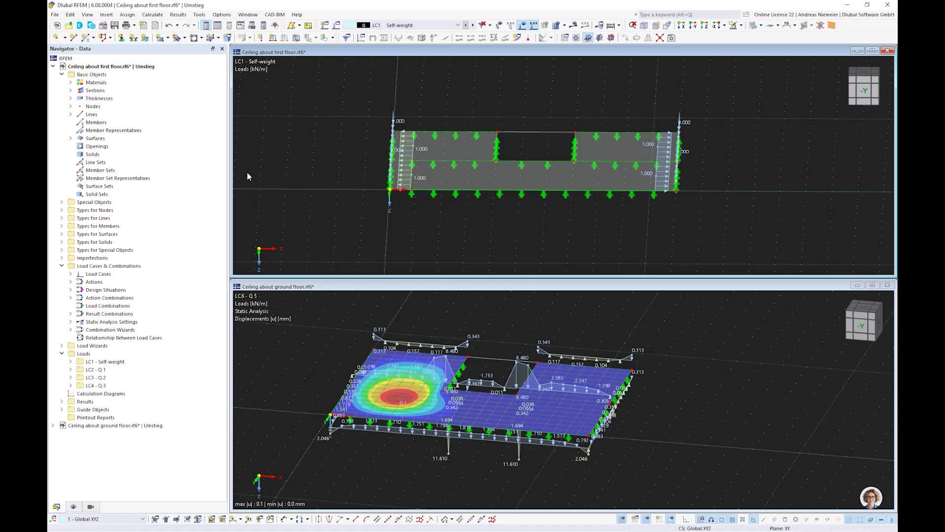
# Step: In the ground floor model, edit the Ceiling about first floor support reaction import so LC1 transfers directions X and Z, discarding the old results
pyautogui.click(311, 329)
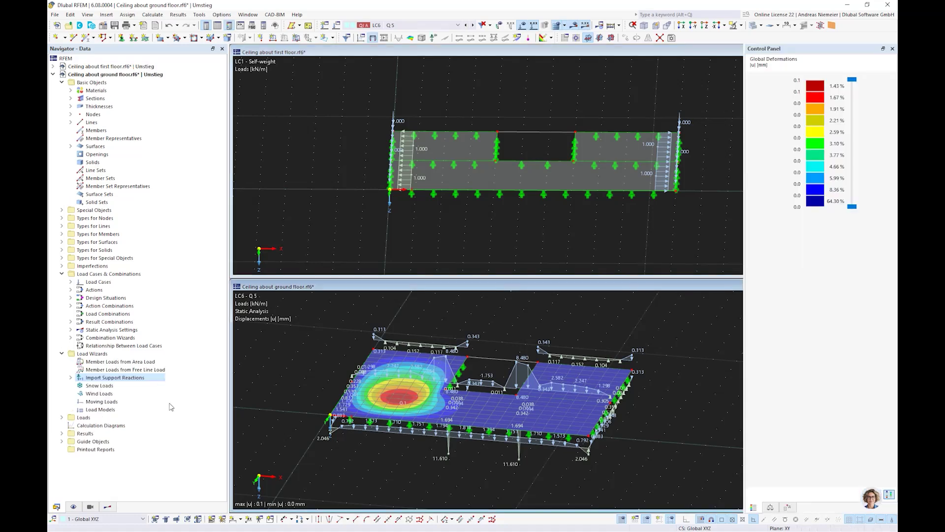
pyautogui.doubleClick(101, 379)
pyautogui.doubleClick(123, 386)
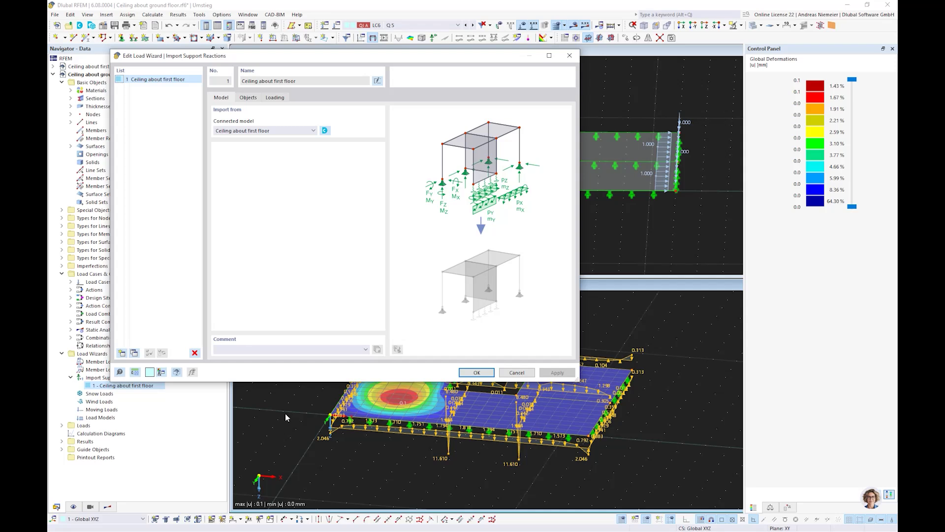
pyautogui.click(274, 98)
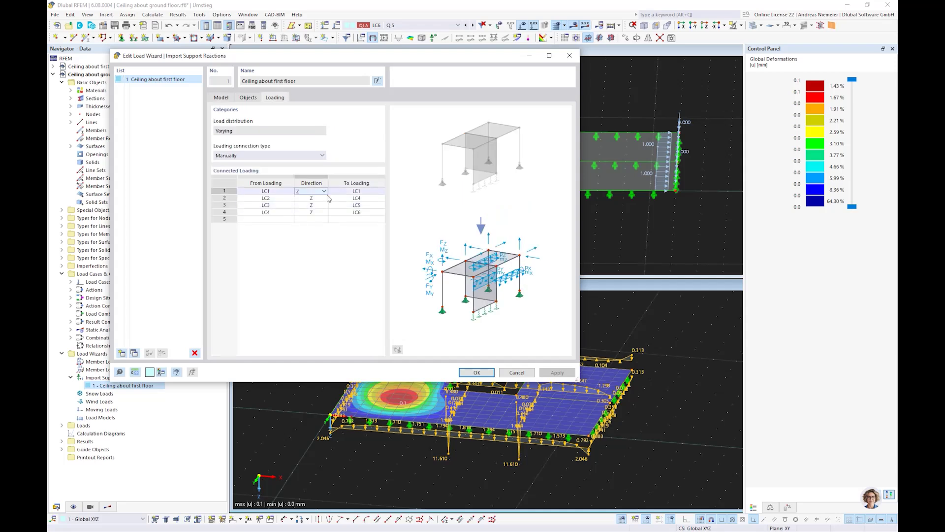
pyautogui.click(325, 191)
pyautogui.click(325, 191)
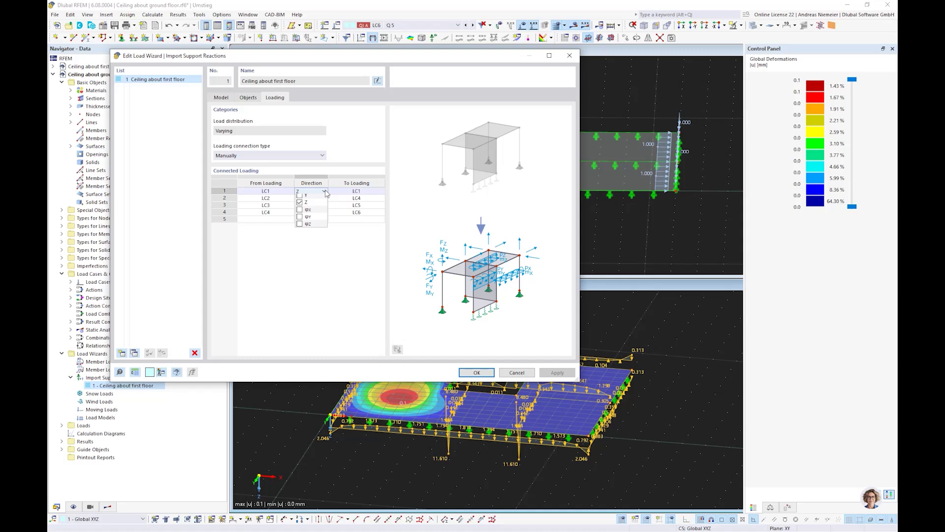
pyautogui.click(299, 197)
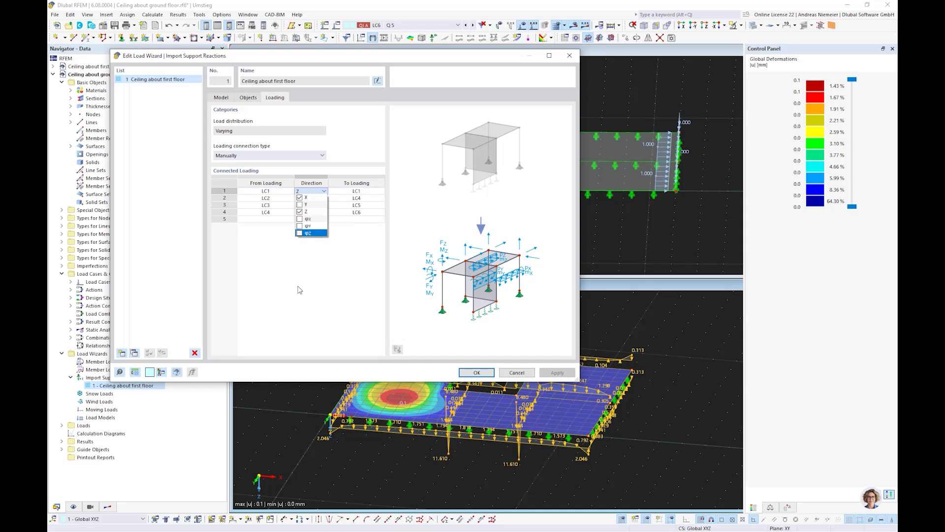
pyautogui.click(301, 288)
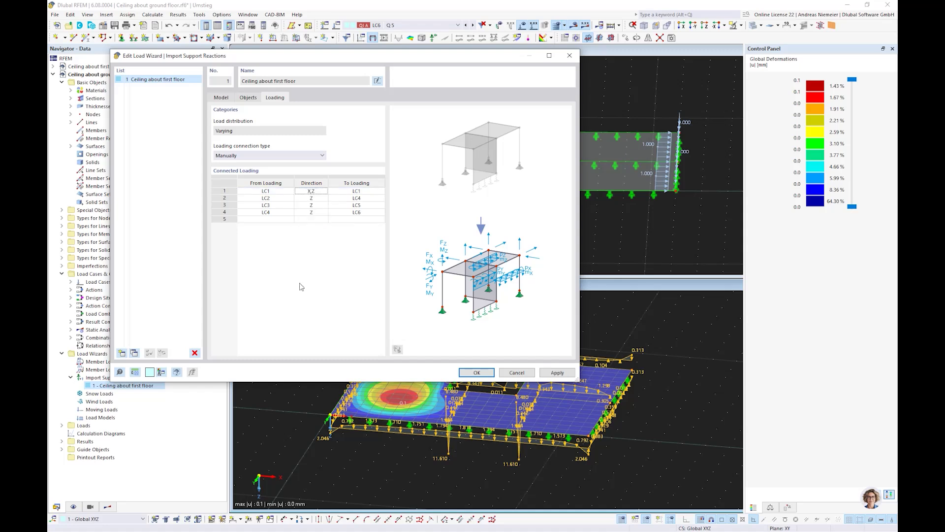
pyautogui.click(477, 373)
pyautogui.click(508, 343)
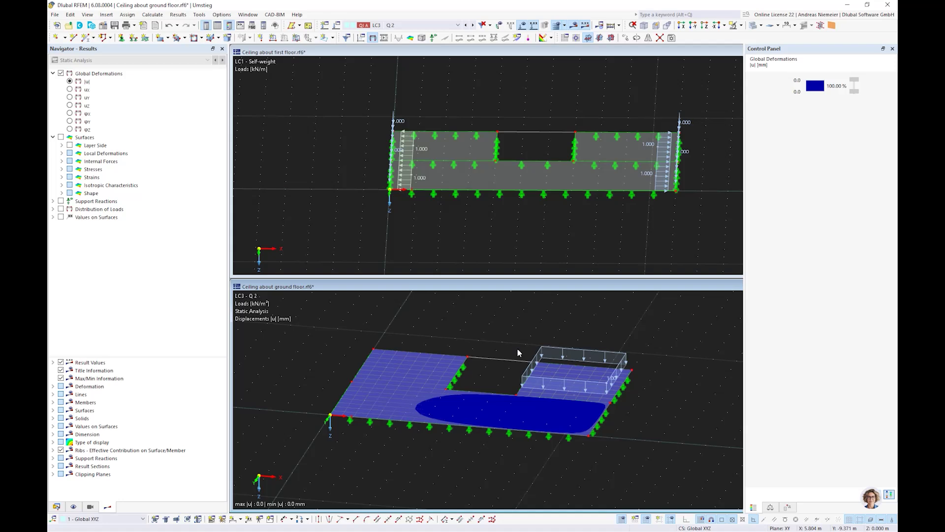
# Step: Save the first floor model and recalculate the ground floor model to check the imported loads along the slab edges in LC1
pyautogui.click(451, 207)
pyautogui.click(116, 27)
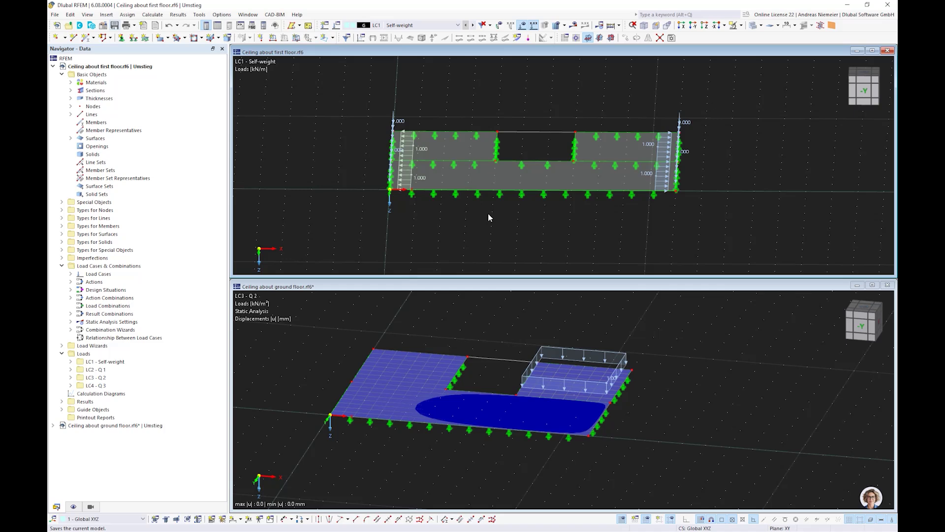
pyautogui.click(497, 313)
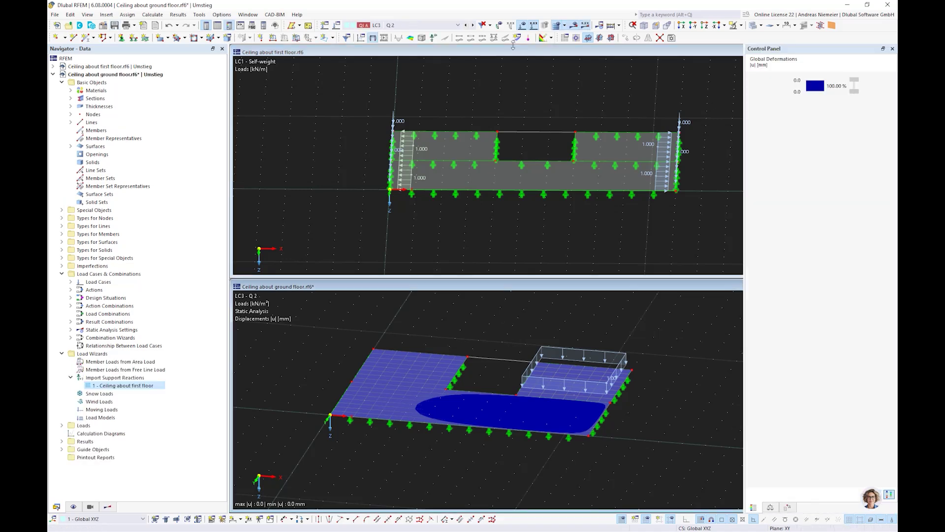
pyautogui.click(611, 27)
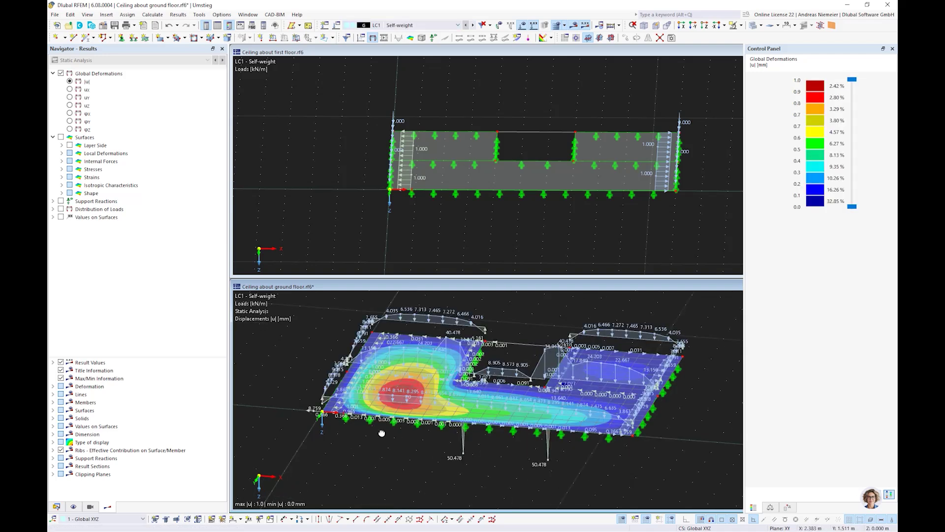
pyautogui.scroll(5, 381, 434)
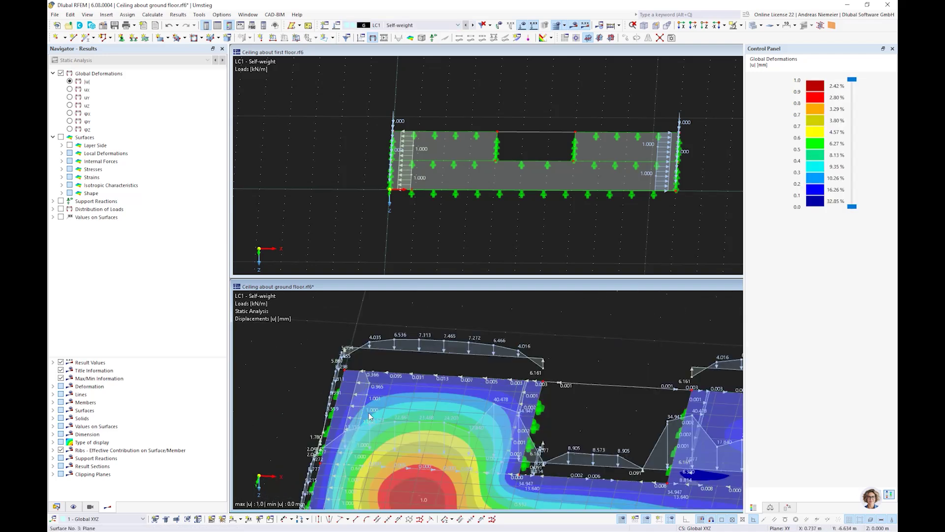
pyautogui.scroll(-4, 361, 408)
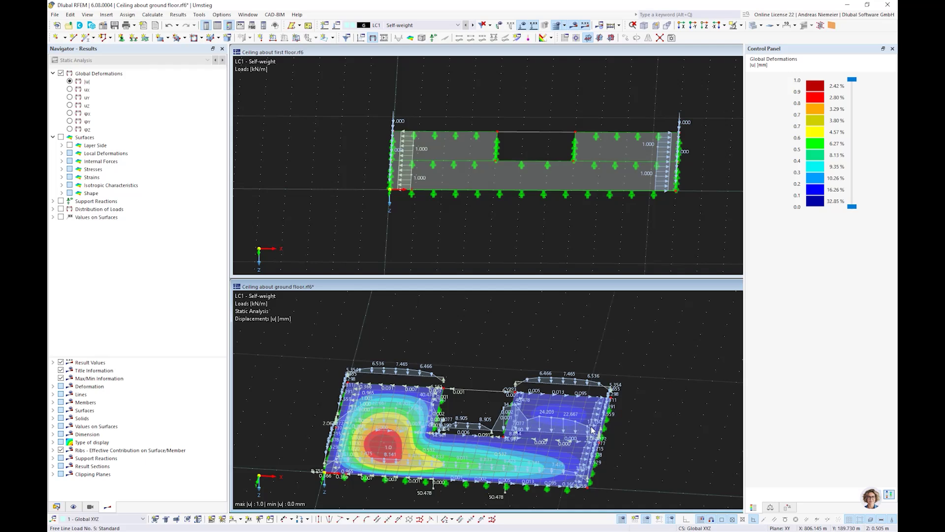
pyautogui.scroll(4, 593, 428)
pyautogui.scroll(-5, 596, 427)
pyautogui.moveTo(620, 449); pyautogui.dragTo(465, 455, button='middle')
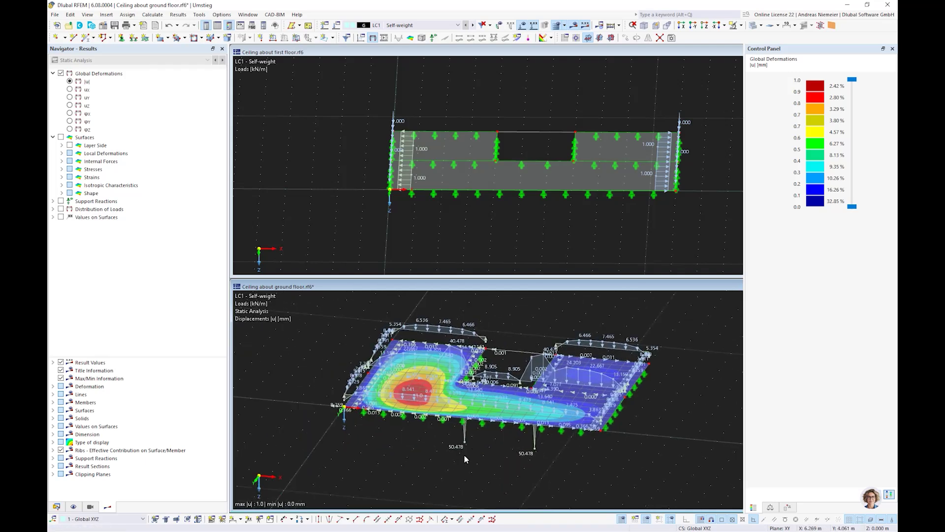
# Step: Disconnect the generated loads of the support reaction import together with the dependent model, accepting the deletion of results
pyautogui.click(56, 507)
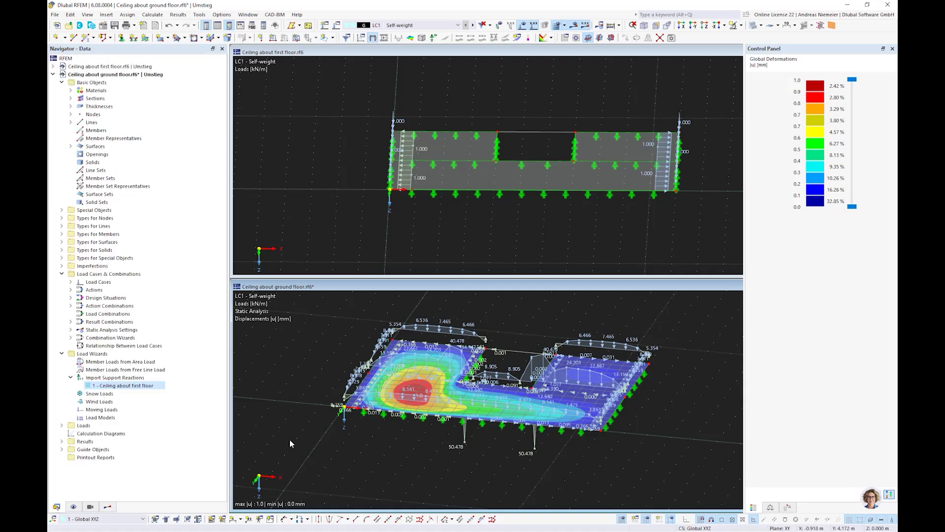
pyautogui.rightClick(139, 389)
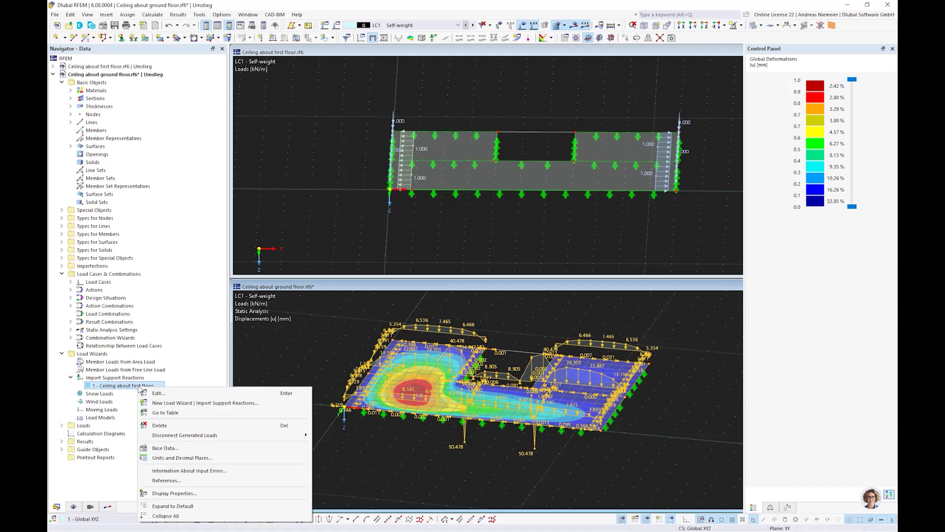
pyautogui.moveTo(186, 436)
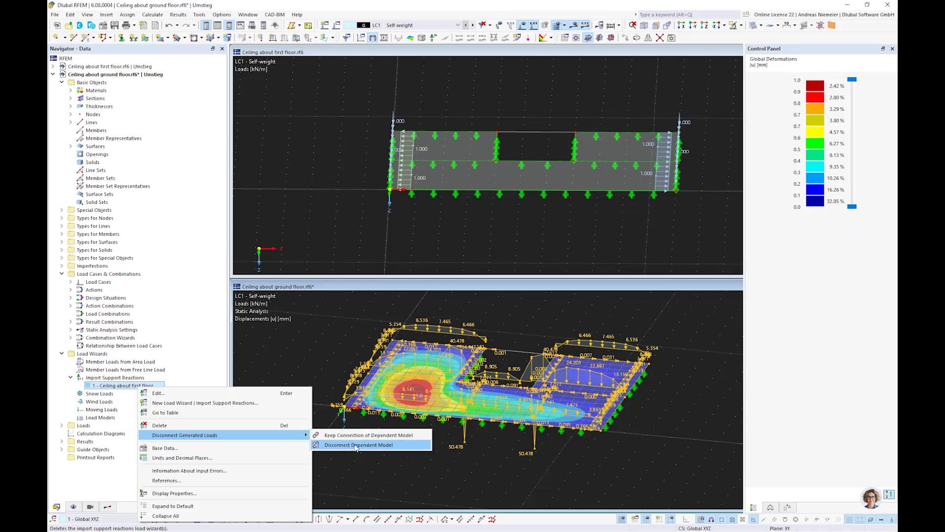
pyautogui.click(357, 446)
pyautogui.click(509, 326)
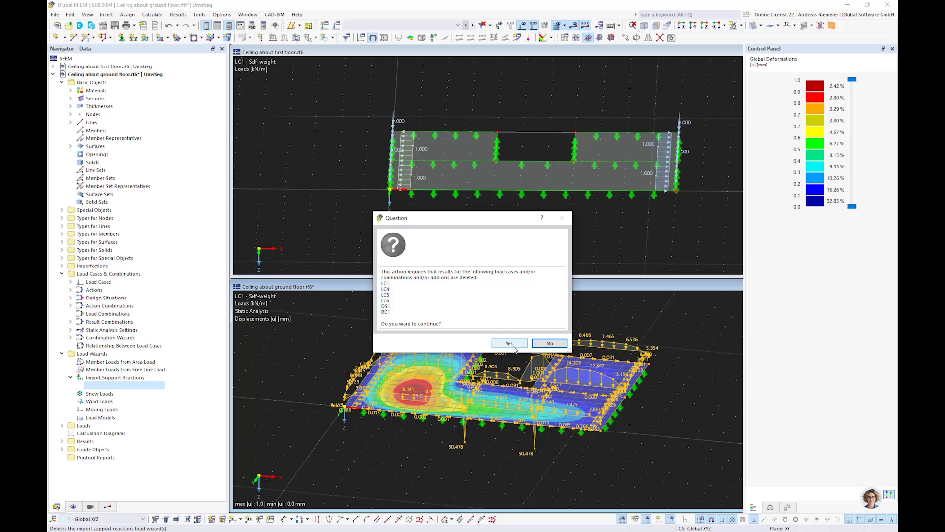
pyautogui.click(510, 343)
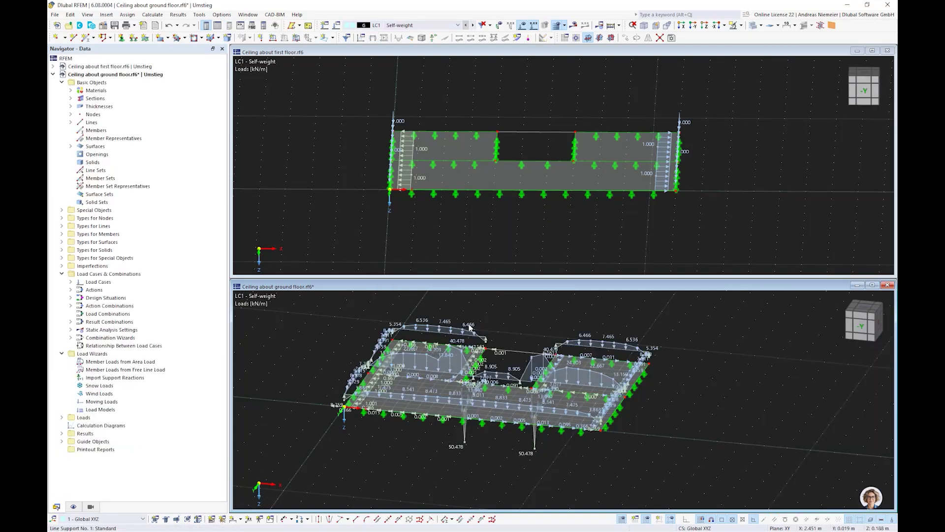
# Step: Inspect the varying free line load along the rear slab edge in LC1 without changing it, and close all open models
pyautogui.doubleClick(449, 329)
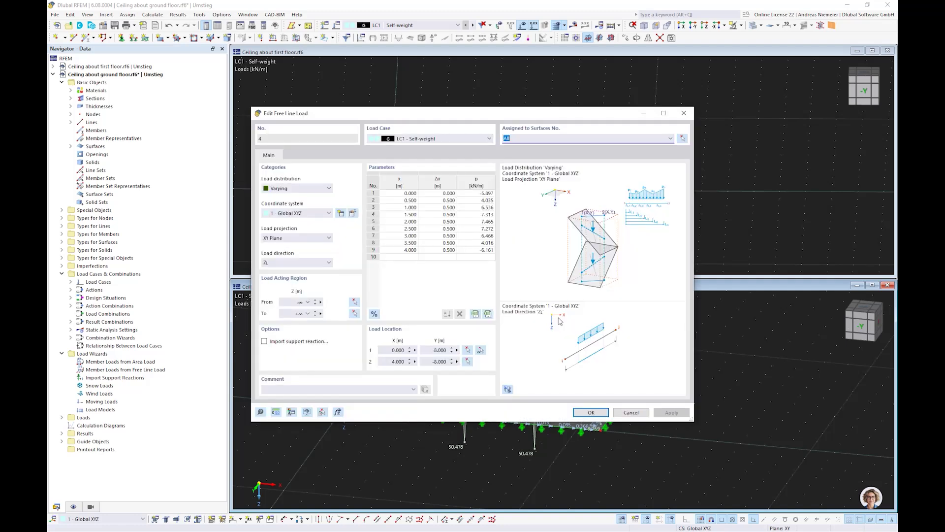
pyautogui.click(639, 411)
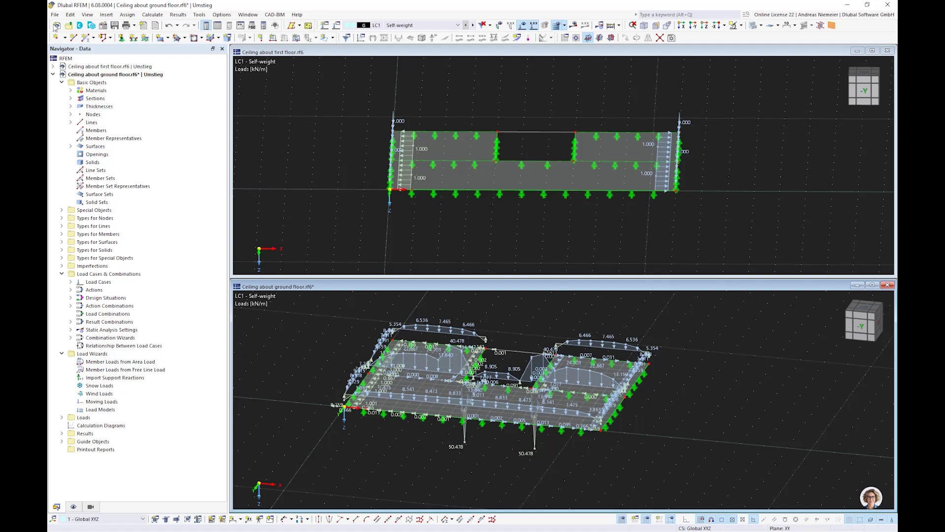
pyautogui.click(248, 15)
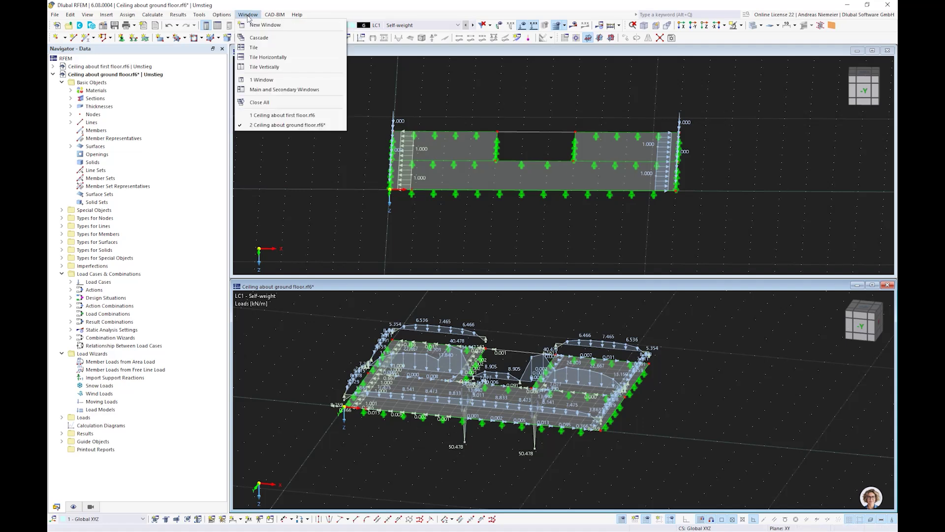
pyautogui.click(264, 104)
pyautogui.click(513, 306)
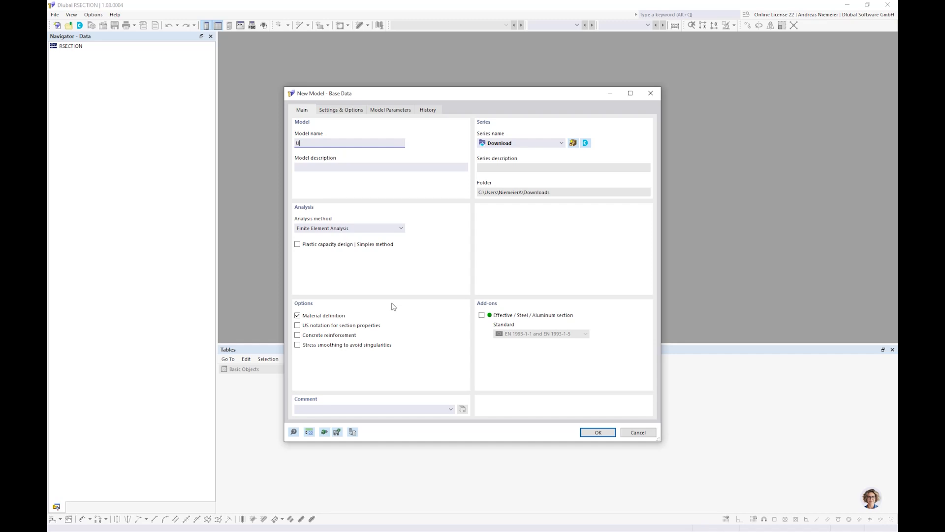
# Step: In RSECTION, create a new model named UU1 with Finite Element Analysis as the analysis method
pyautogui.write('UU1')
pyautogui.click(330, 228)
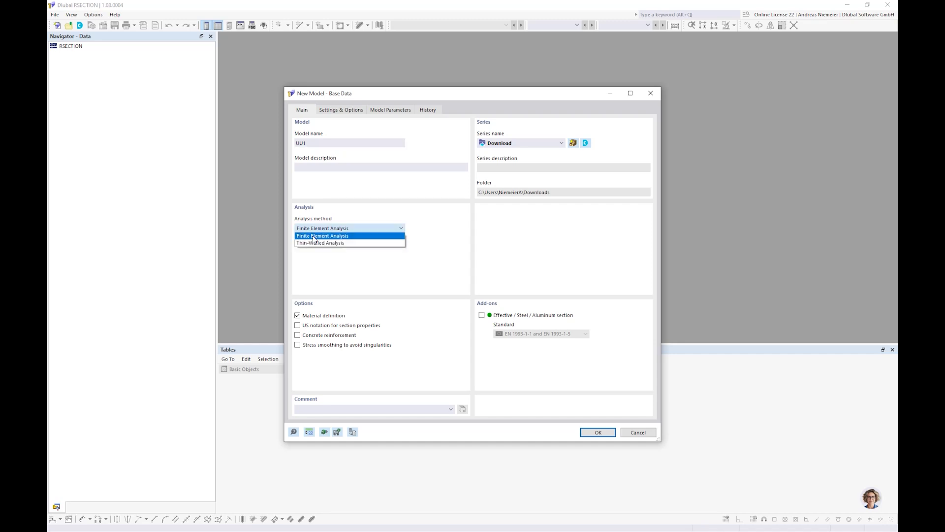
pyautogui.click(446, 275)
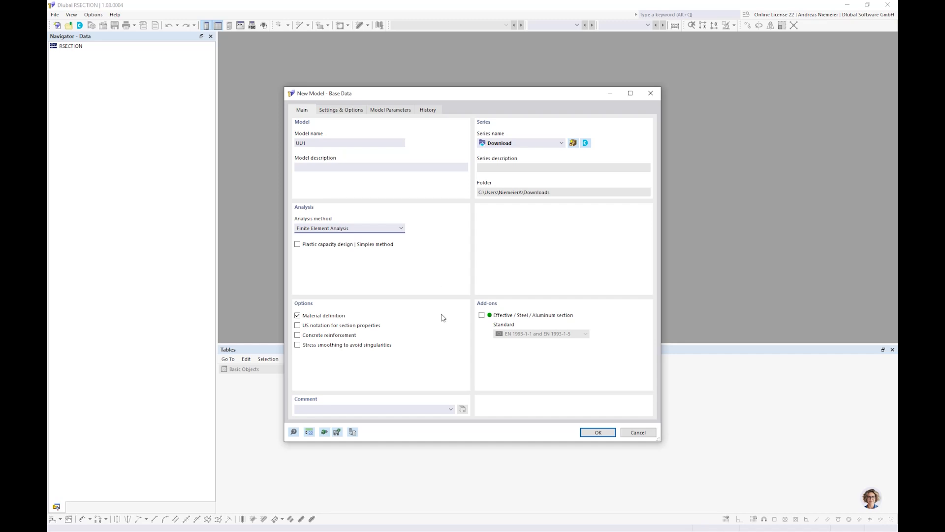
pyautogui.click(598, 433)
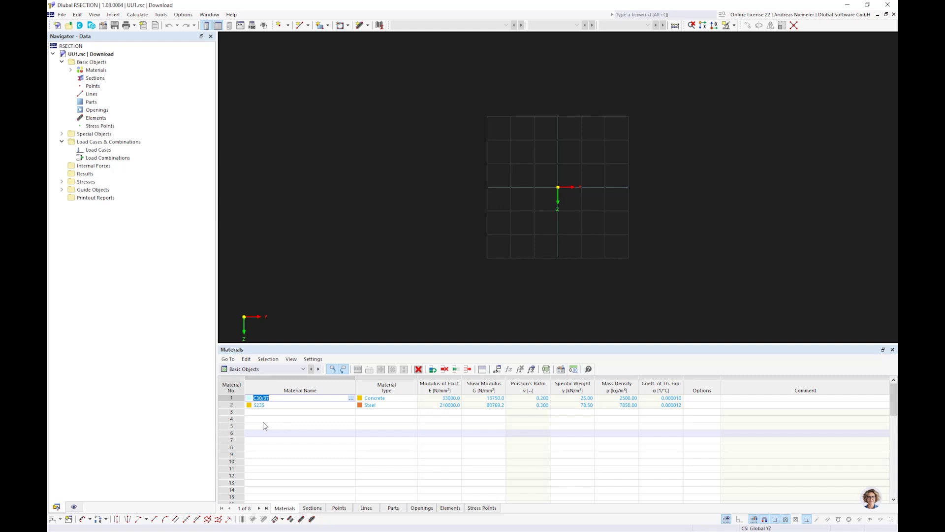
# Step: Insert a material row ahead of C30/37 and assign it EN AW-6061 (EP,ET,ER/B) T6 from the EN 1999-1-1:2007 aluminum library
pyautogui.keyDown('shift'); pyautogui.click(238, 405); pyautogui.keyUp('shift')
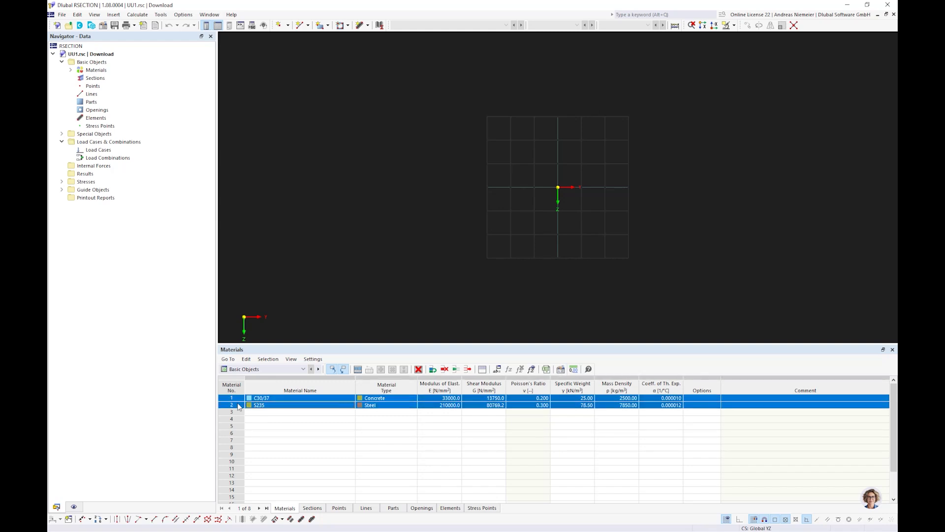
pyautogui.click(301, 398)
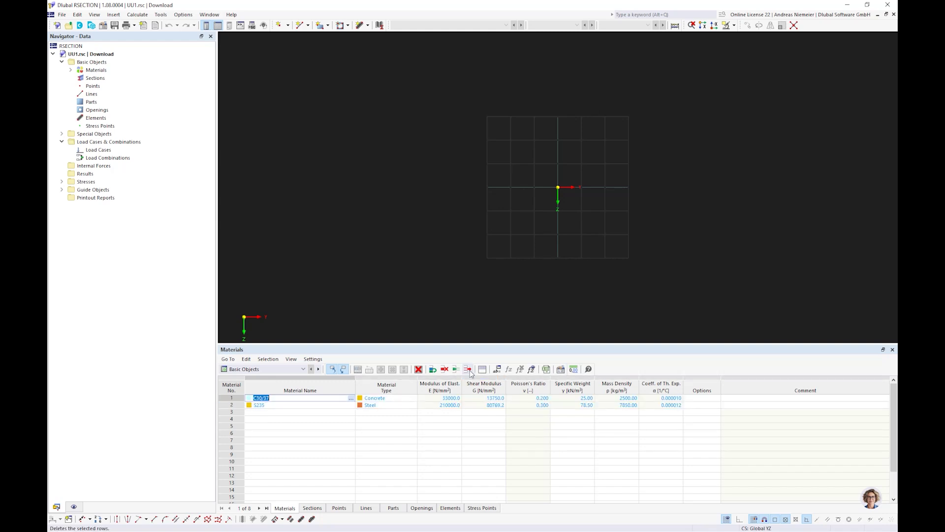
pyautogui.click(468, 370)
pyautogui.click(310, 397)
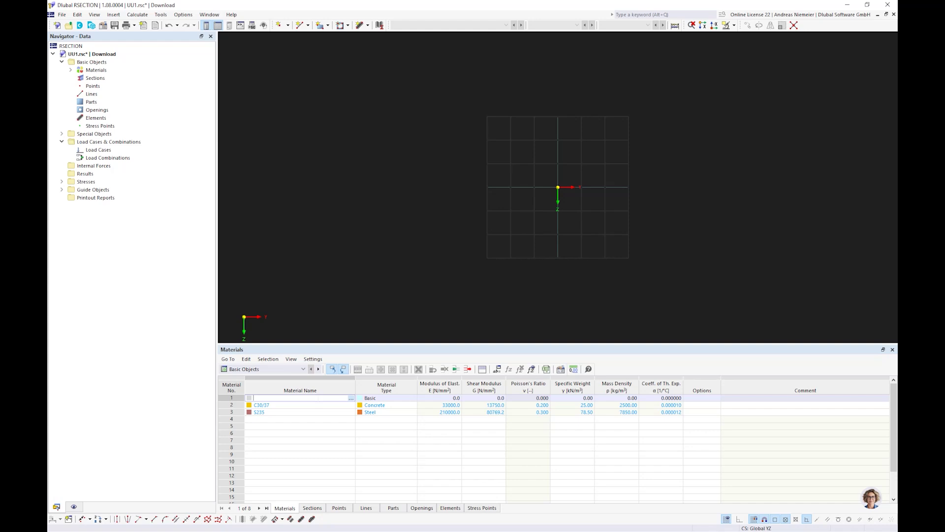
pyautogui.click(351, 398)
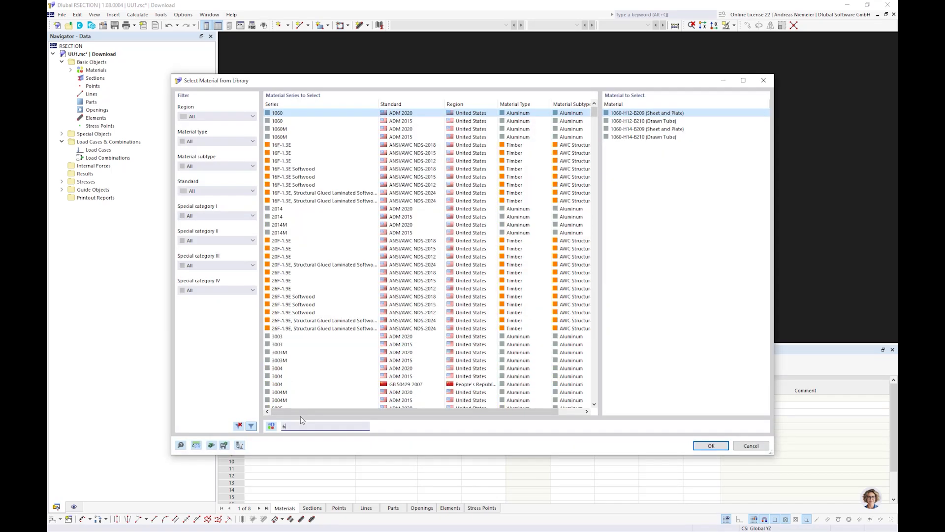
pyautogui.write('6061')
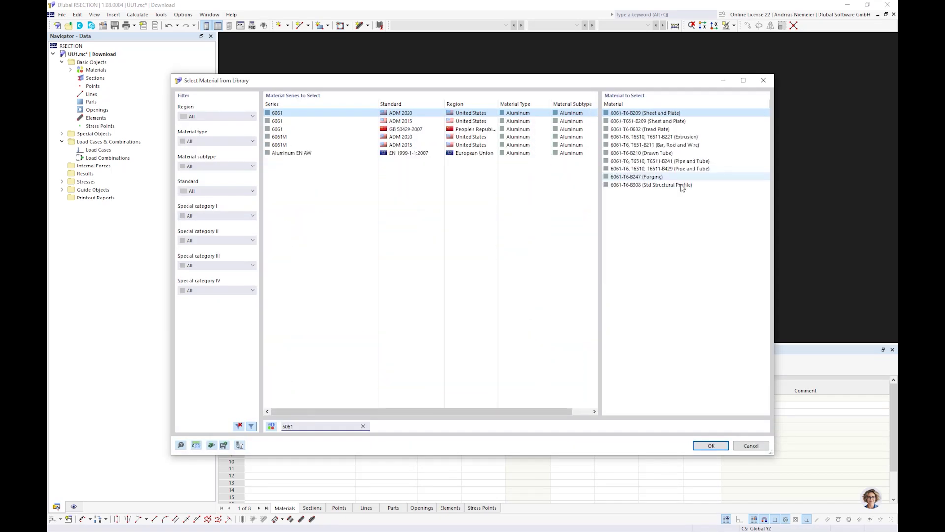
pyautogui.click(586, 183)
pyautogui.click(658, 161)
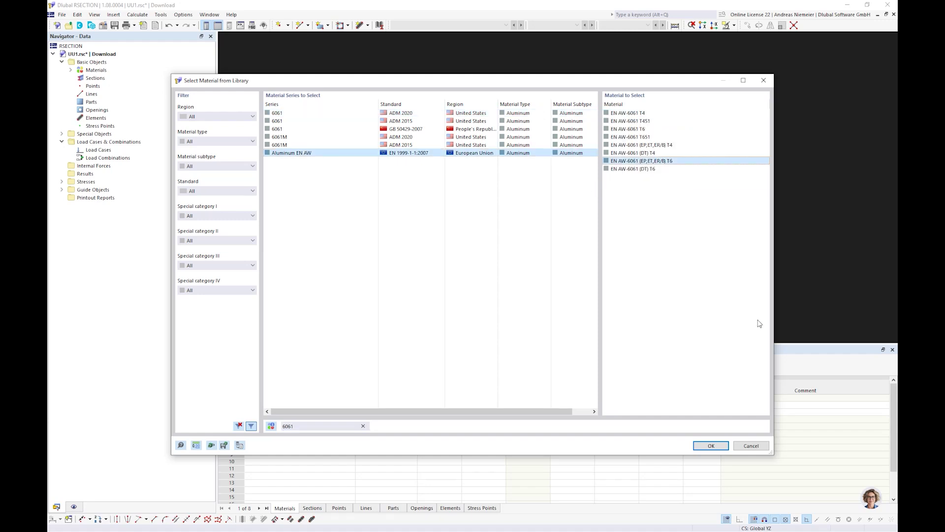
pyautogui.click(711, 445)
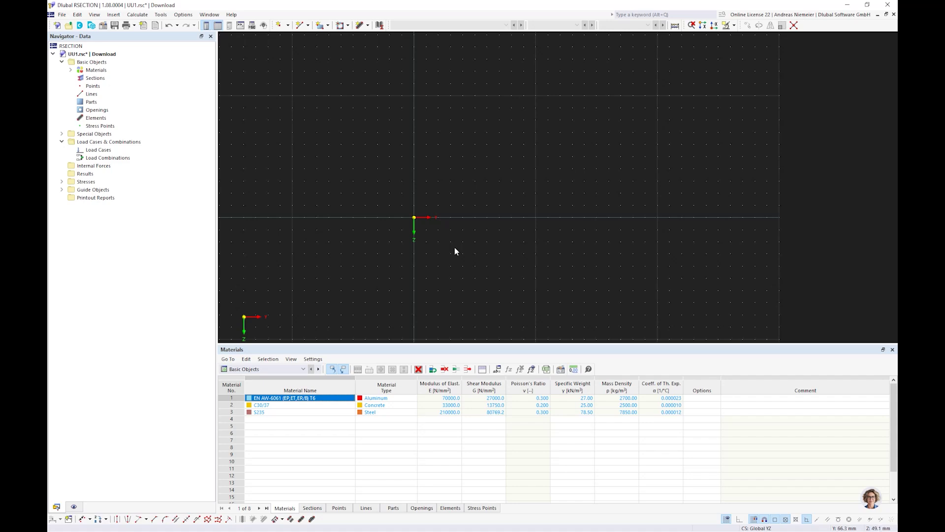
# Step: Draw a stepped polyline from the origin with segments about 60 mm across, 60 mm up, 20 mm back and 20 mm up
pyautogui.click(309, 25)
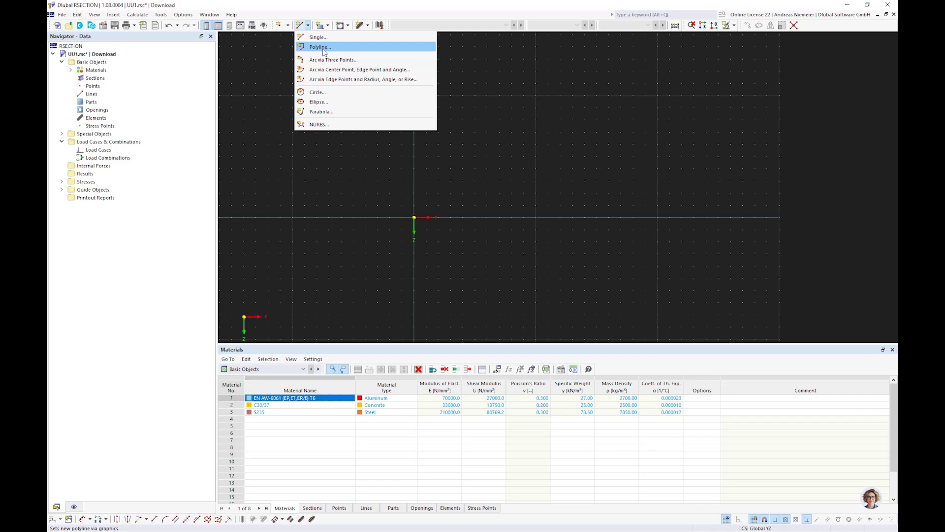
pyautogui.click(323, 49)
pyautogui.click(414, 217)
pyautogui.scroll(2, 445, 174)
pyautogui.click(448, 217)
pyautogui.click(448, 141)
pyautogui.click(423, 141)
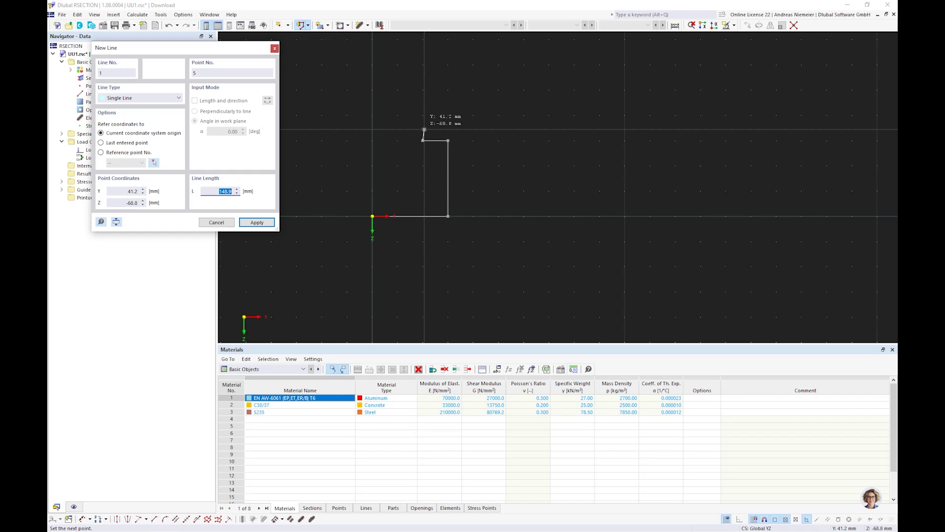
pyautogui.doubleClick(422, 115)
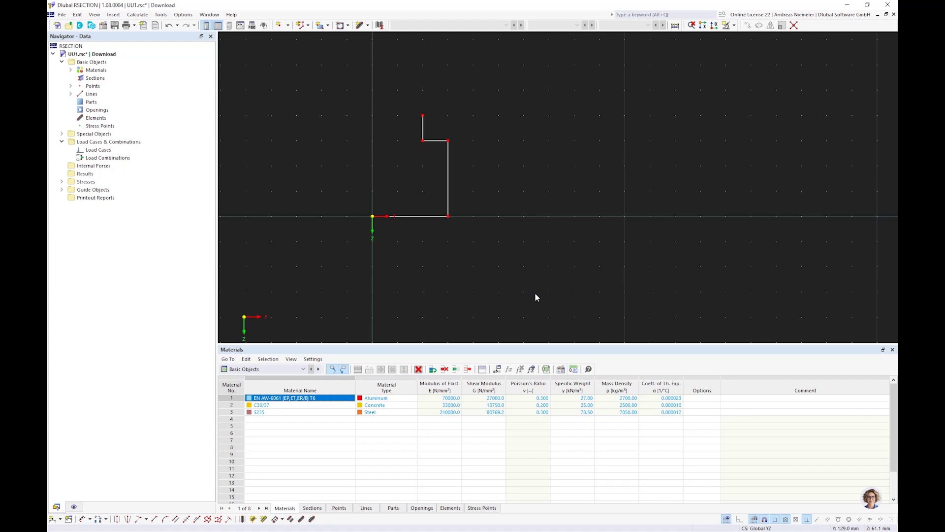
# Step: Create parallel copies of the stepped polyline on its inner and outer sides at an offset of 1.5 mm
pyautogui.click(175, 519)
pyautogui.press('Tab')
pyautogui.write('1')
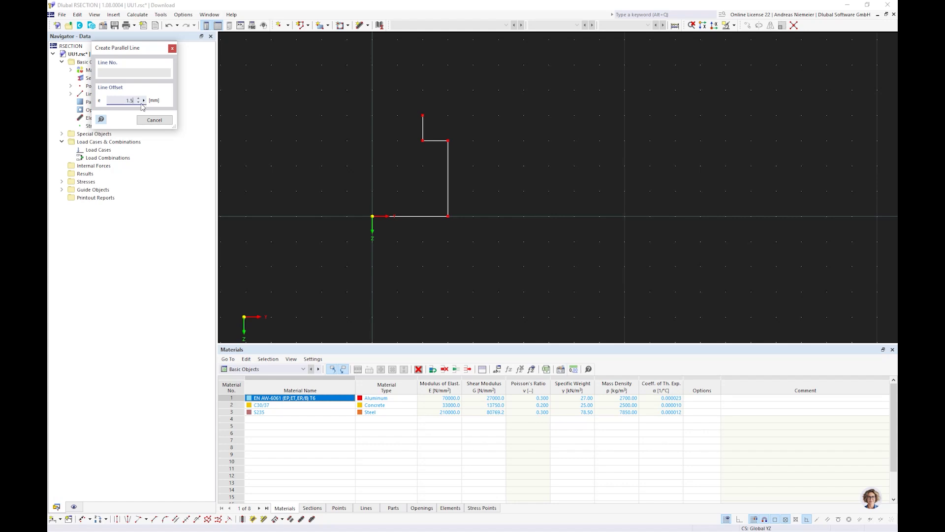
pyautogui.click(446, 175)
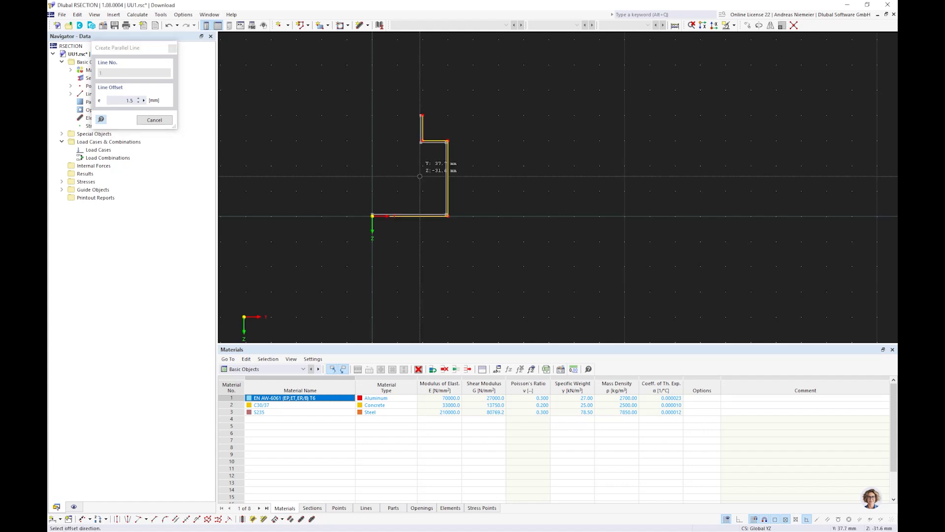
pyautogui.click(420, 176)
pyautogui.scroll(2, 447, 187)
pyautogui.click(448, 187)
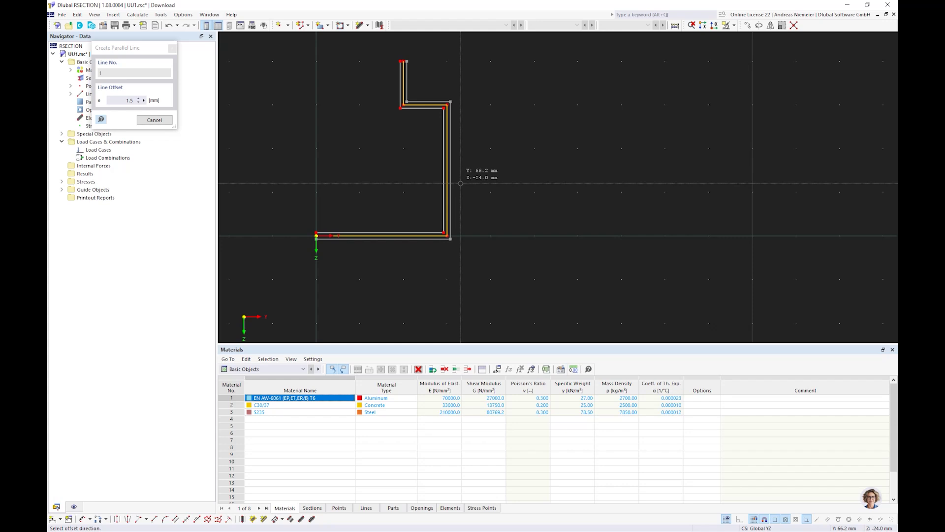
pyautogui.click(460, 183)
# Step: Delete the original middle polyline and break the two offset polylines into single lines
pyautogui.scroll(3, 436, 225)
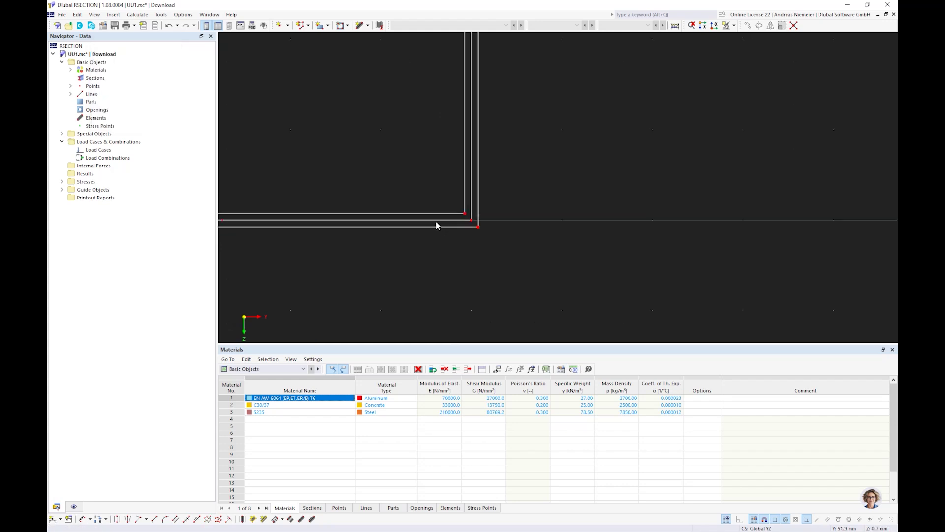
pyautogui.press('Delete')
pyautogui.click(397, 226)
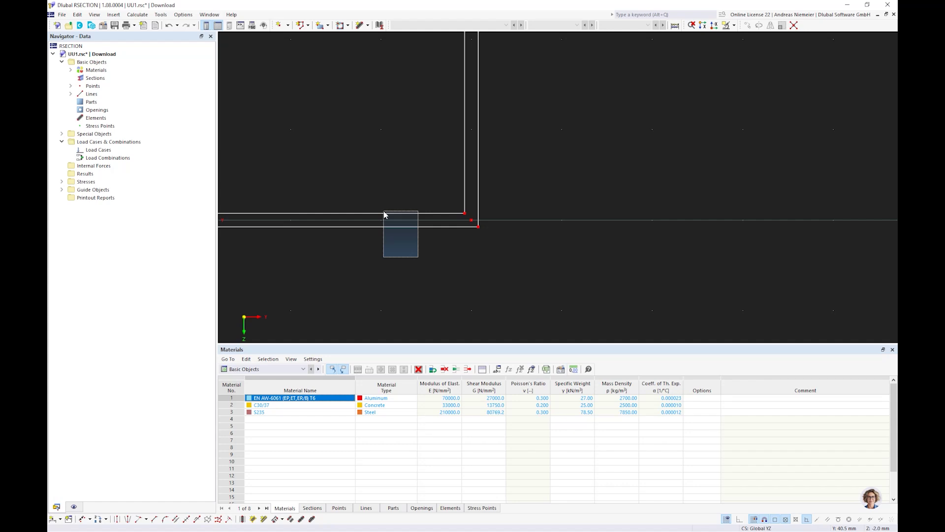
pyautogui.moveTo(383, 211); pyautogui.dragTo(383, 210)
pyautogui.rightClick(398, 215)
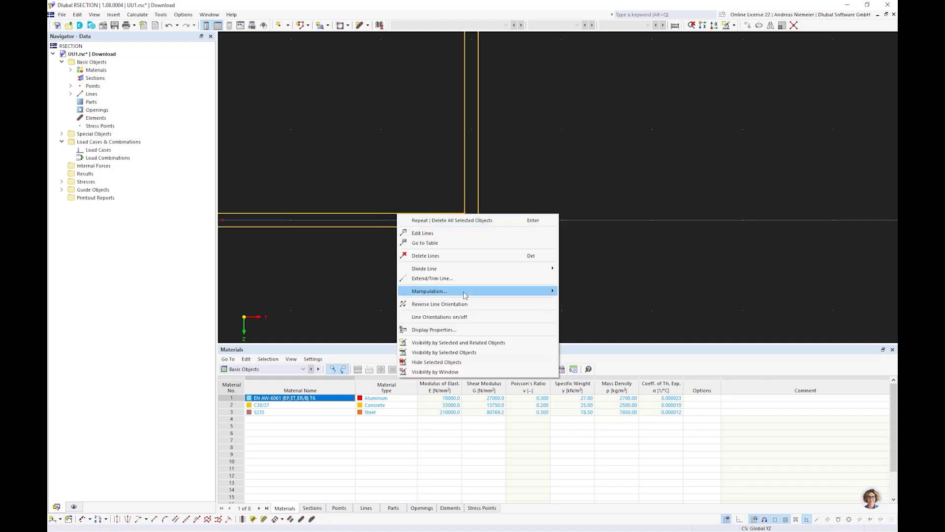
pyautogui.moveTo(465, 295)
pyautogui.click(600, 340)
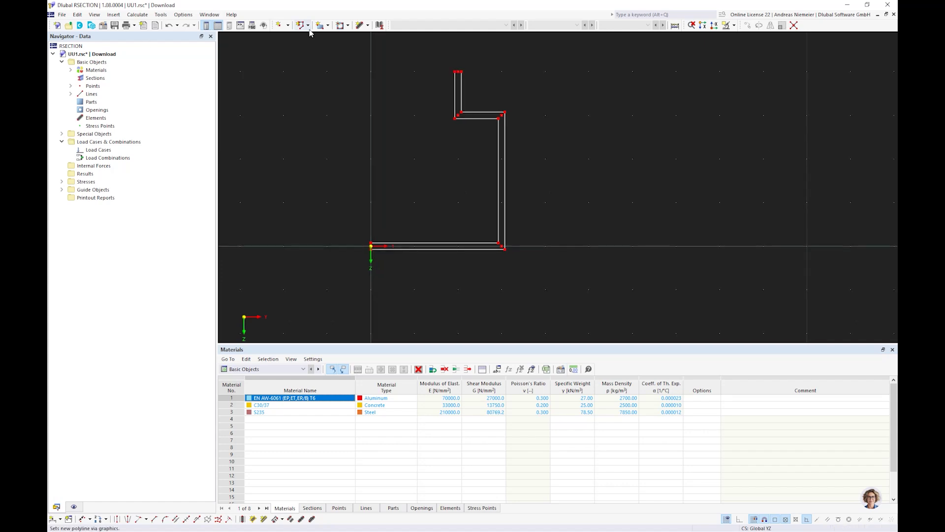
# Step: Close both open ends of the profile outline with single lines between the two offset contours
pyautogui.click(309, 28)
pyautogui.click(318, 38)
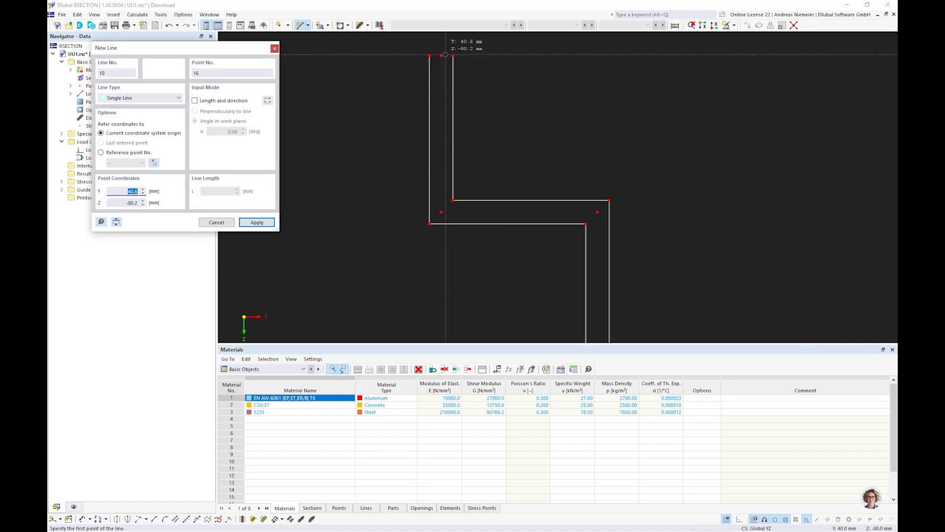
pyautogui.click(430, 56)
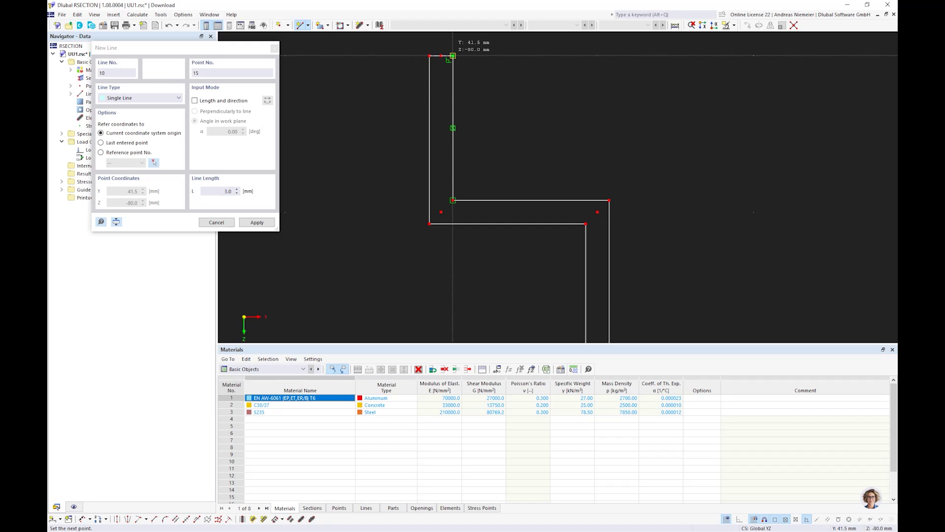
pyautogui.click(453, 55)
pyautogui.scroll(-5, 492, 83)
pyautogui.scroll(5, 402, 206)
pyautogui.click(409, 214)
pyautogui.click(409, 214)
pyautogui.rightClick(462, 244)
# Step: Round the three inner corners of the profile outline with a radius of 1 mm
pyautogui.scroll(-1, 444, 252)
pyautogui.scroll(-1, 445, 254)
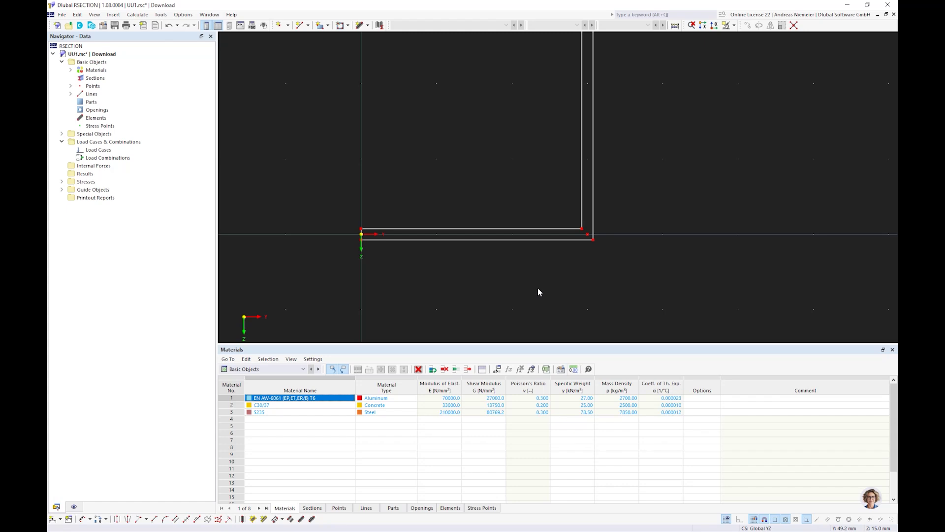
pyautogui.scroll(-2, 538, 289)
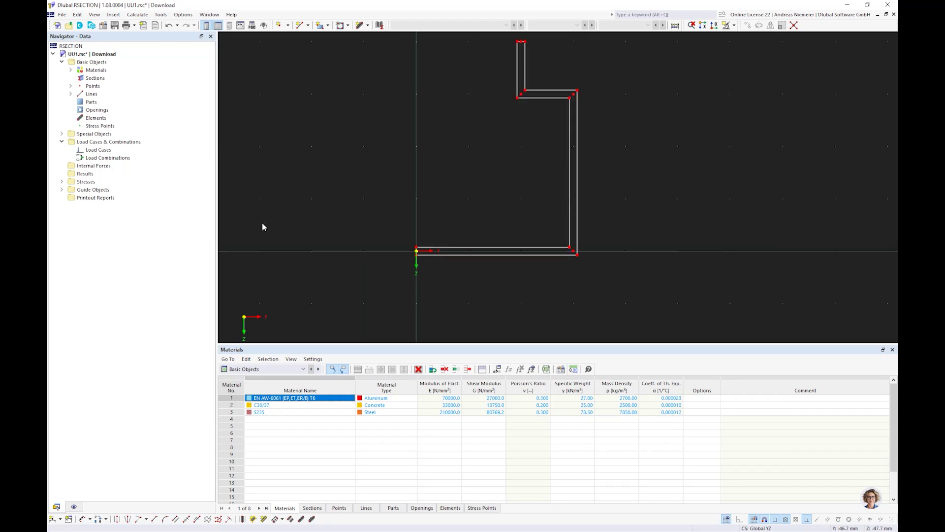
pyautogui.click(196, 521)
pyautogui.click(203, 84)
pyautogui.write('1')
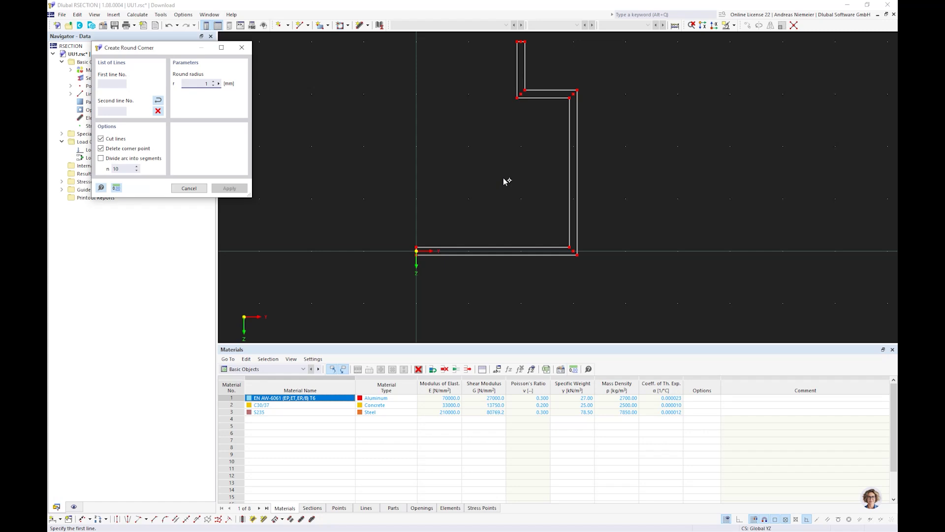
pyautogui.click(538, 89)
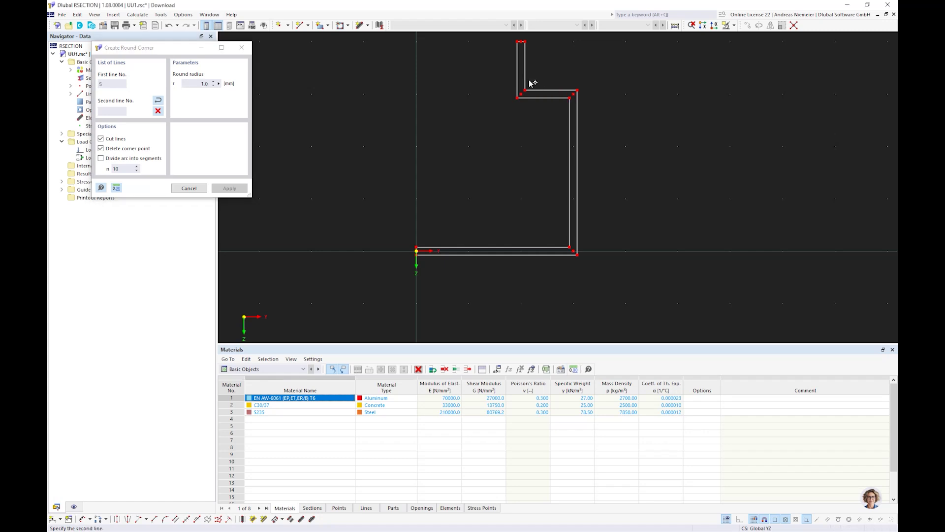
pyautogui.click(524, 78)
pyautogui.scroll(2, 562, 112)
pyautogui.click(563, 92)
pyautogui.click(574, 103)
pyautogui.scroll(2, 579, 303)
pyautogui.click(577, 275)
pyautogui.click(568, 289)
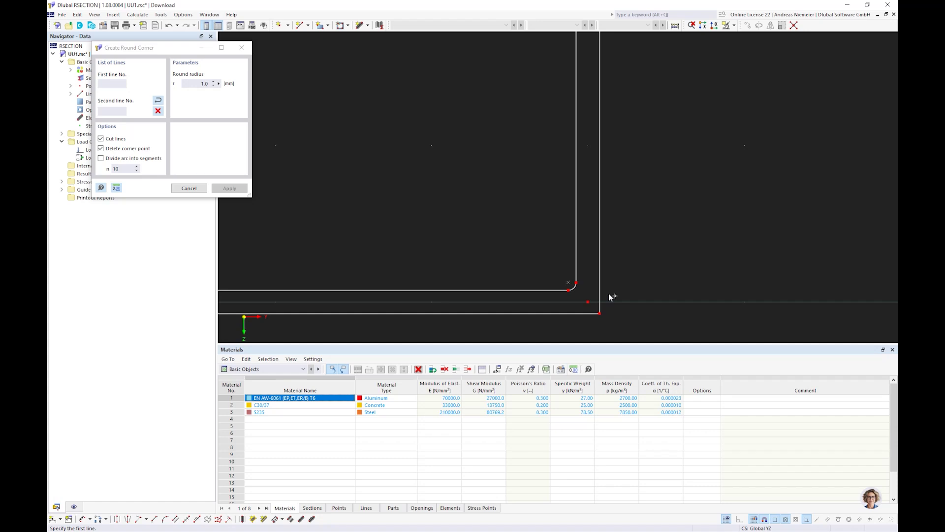
# Step: Round the three outer corners of the profile outline with a radius of 4 mm
pyautogui.click(204, 83)
pyautogui.write('4')
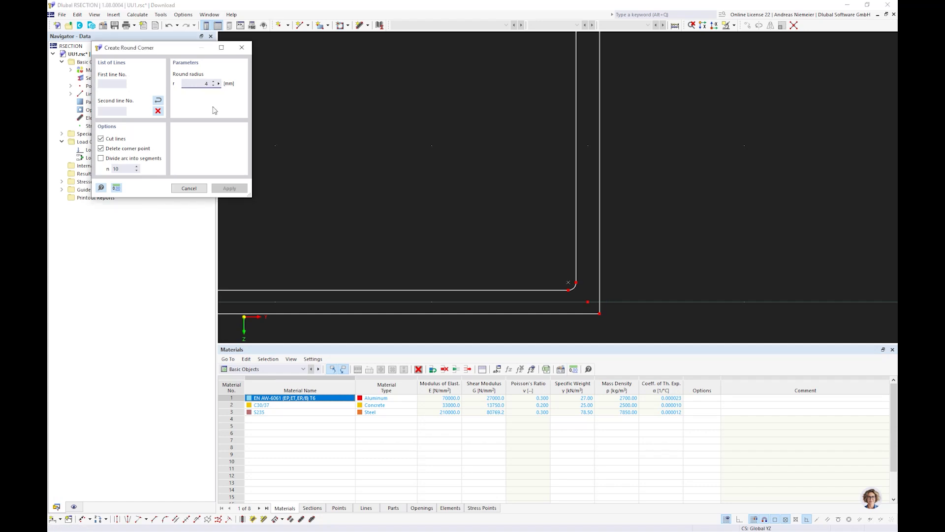
pyautogui.click(570, 313)
pyautogui.click(600, 299)
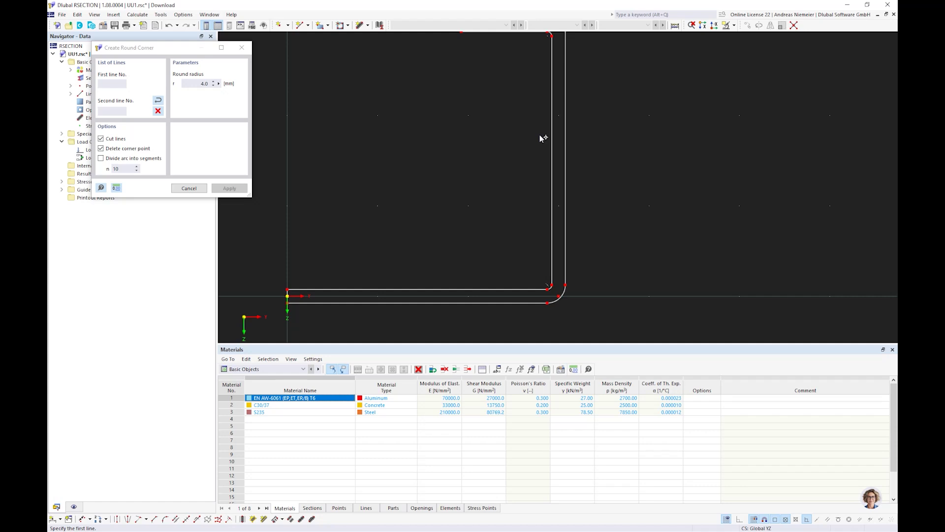
pyautogui.scroll(3, 562, 140)
pyautogui.click(546, 129)
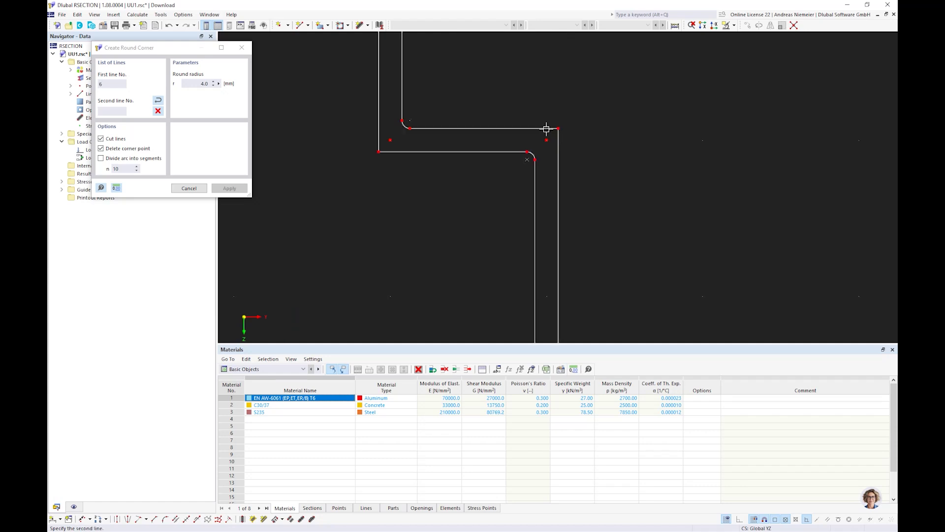
pyautogui.click(543, 128)
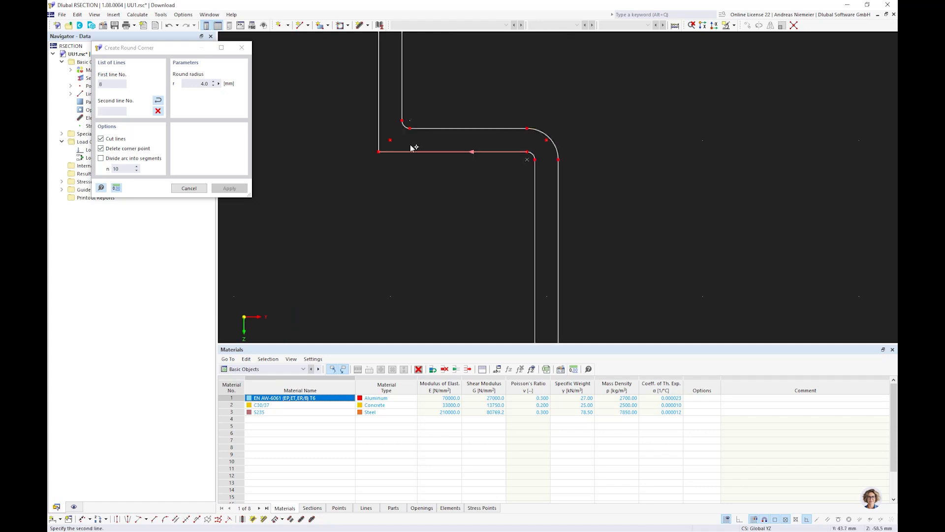
pyautogui.click(378, 121)
pyautogui.press('Escape')
# Step: Create a new part of EN AW-6061 (EP,ET,ER/B) T6 bounded by all lines of the profile outline
pyautogui.scroll(-6, 383, 147)
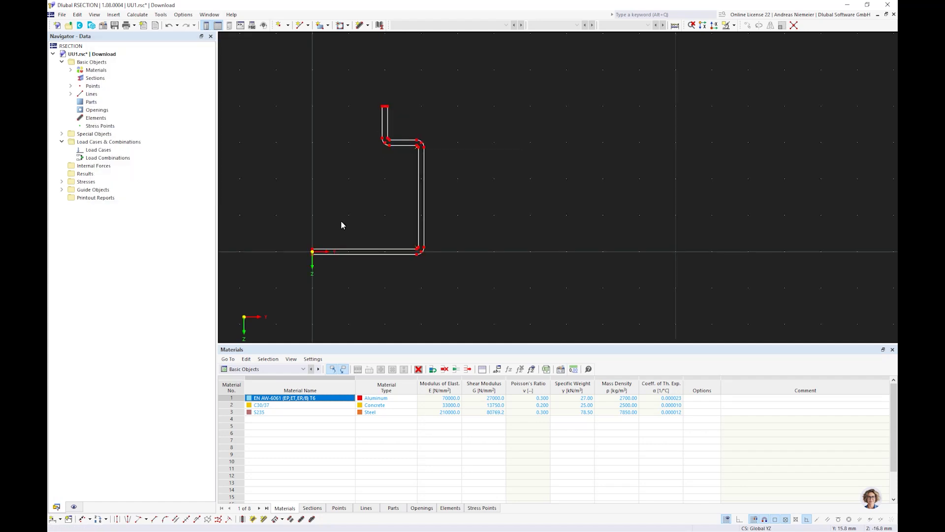
pyautogui.rightClick(90, 101)
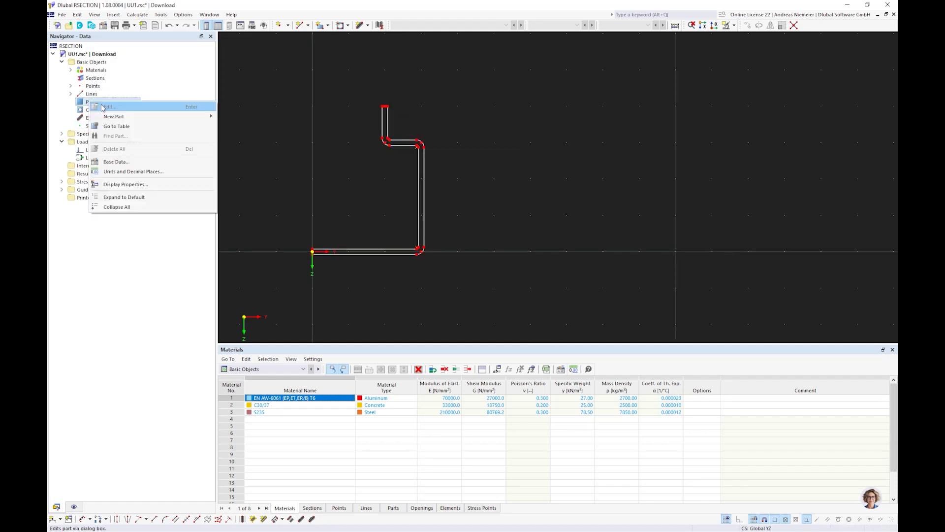
pyautogui.moveTo(124, 119)
pyautogui.click(239, 116)
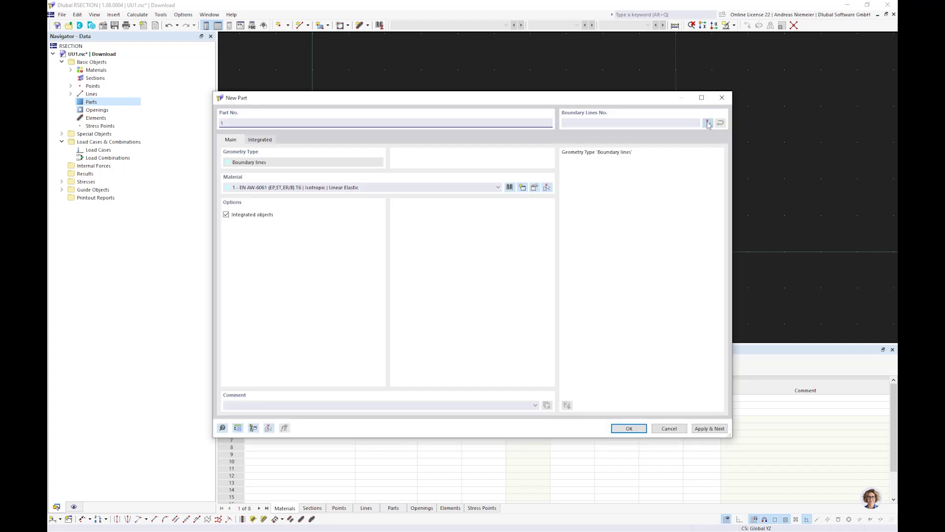
pyautogui.click(708, 123)
pyautogui.moveTo(283, 83); pyautogui.dragTo(458, 283)
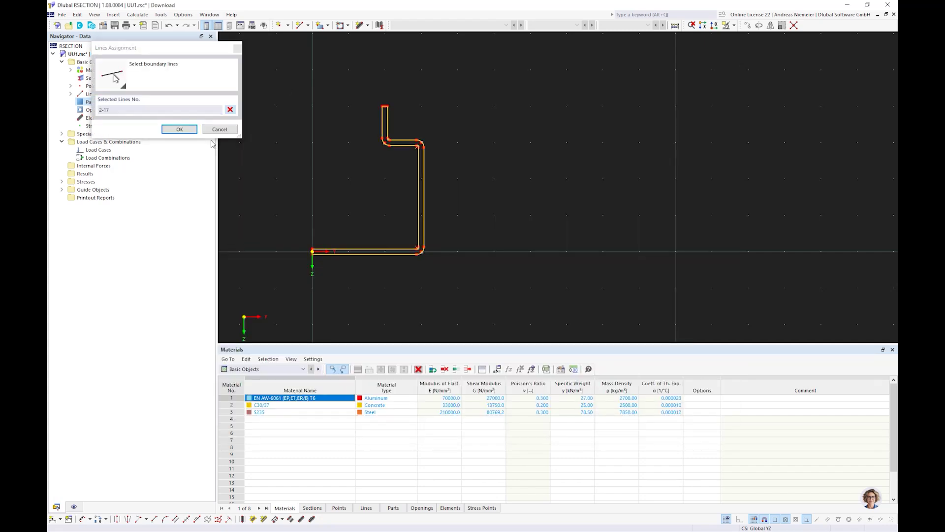
pyautogui.click(180, 128)
pyautogui.click(629, 429)
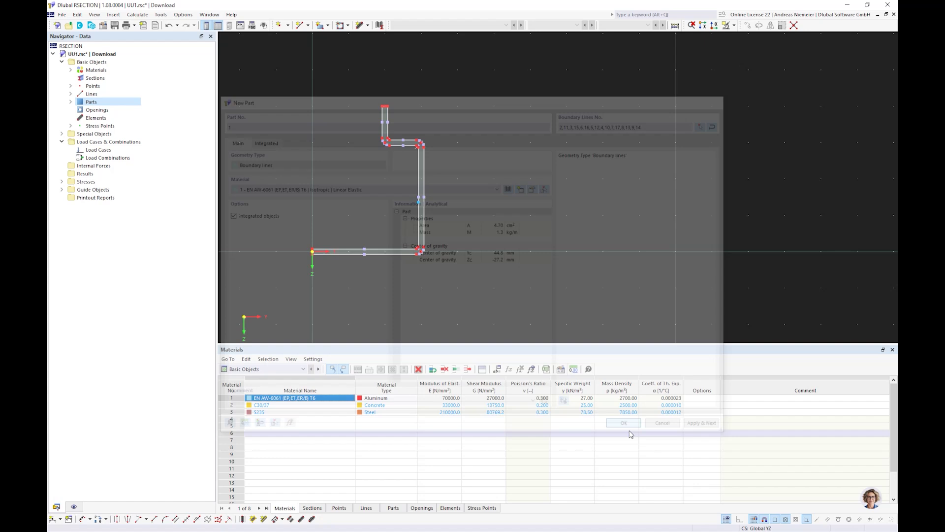
# Step: Calculate the section by finite element analysis and review its section properties and y-ordinates
pyautogui.scroll(2, 408, 256)
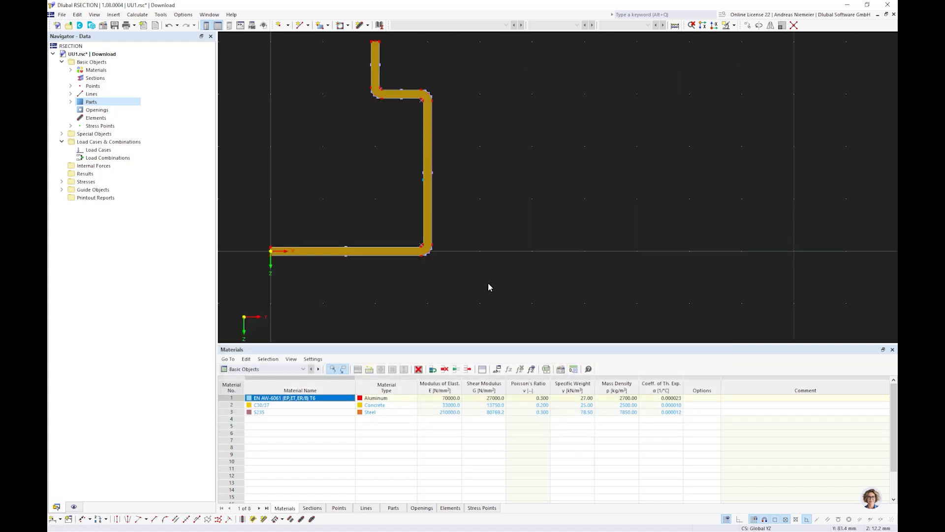
pyautogui.click(675, 25)
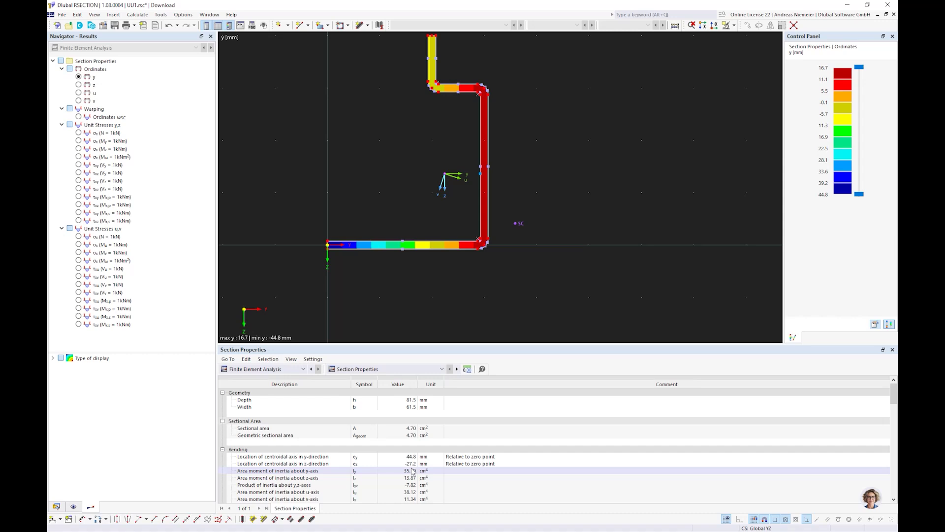
pyautogui.scroll(-1, 439, 311)
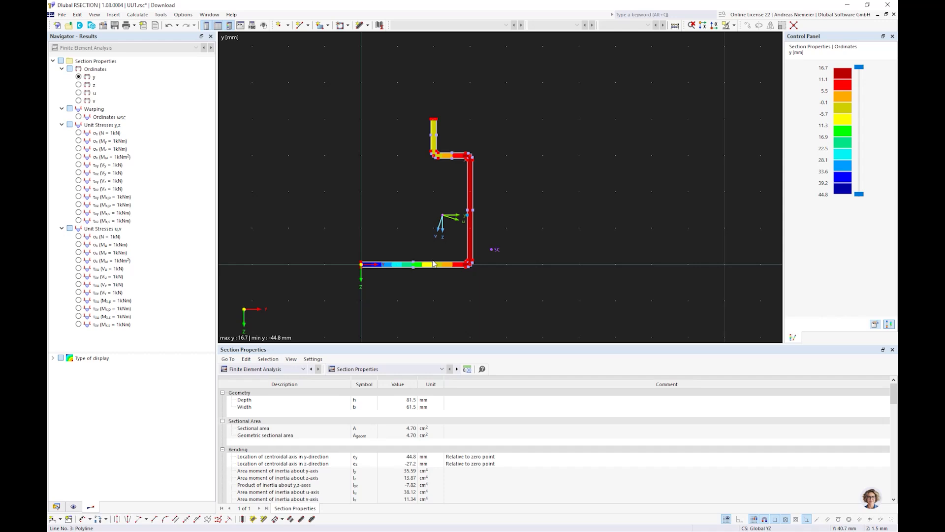
pyautogui.scroll(2, 433, 264)
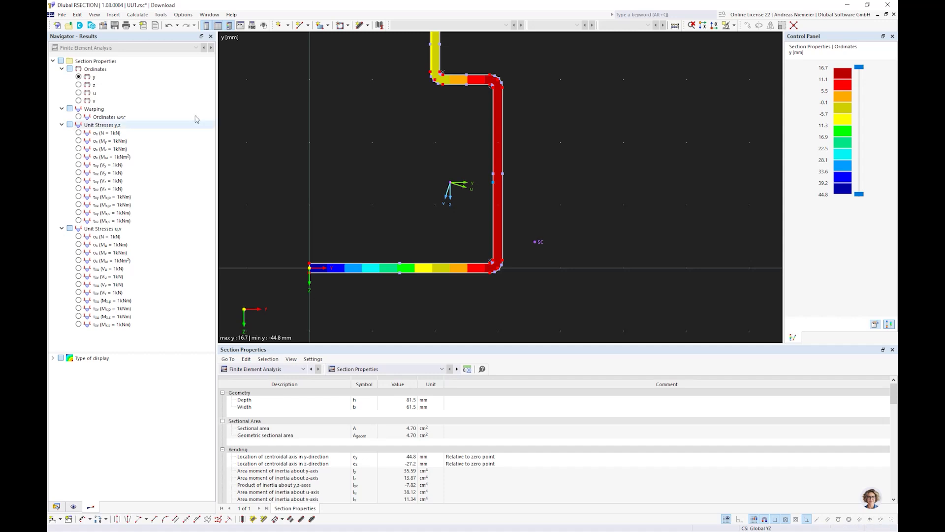
# Step: Change the model's analysis method to Thin-Walled Analysis and activate the Effective / Steel / Aluminum section add-on with standard EN 1999-1-1 (Aluminum)
pyautogui.click(102, 26)
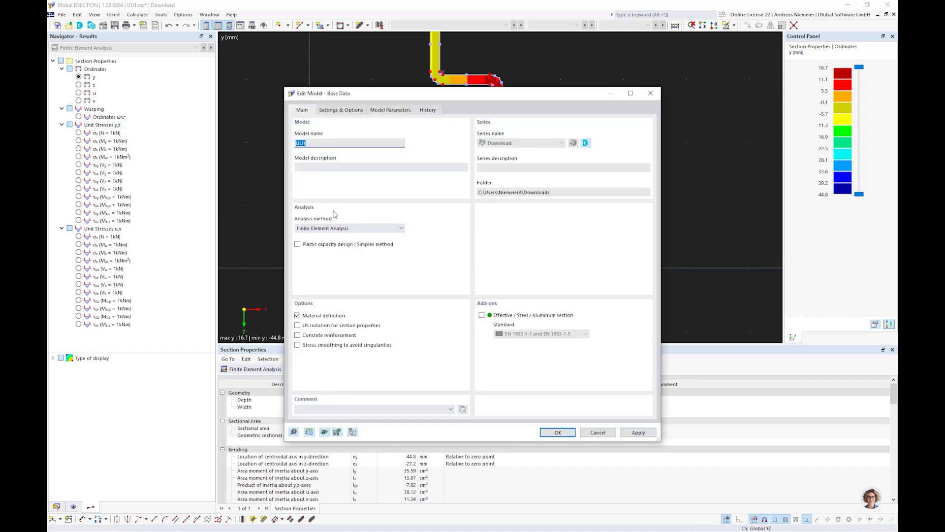
pyautogui.click(333, 228)
pyautogui.click(331, 243)
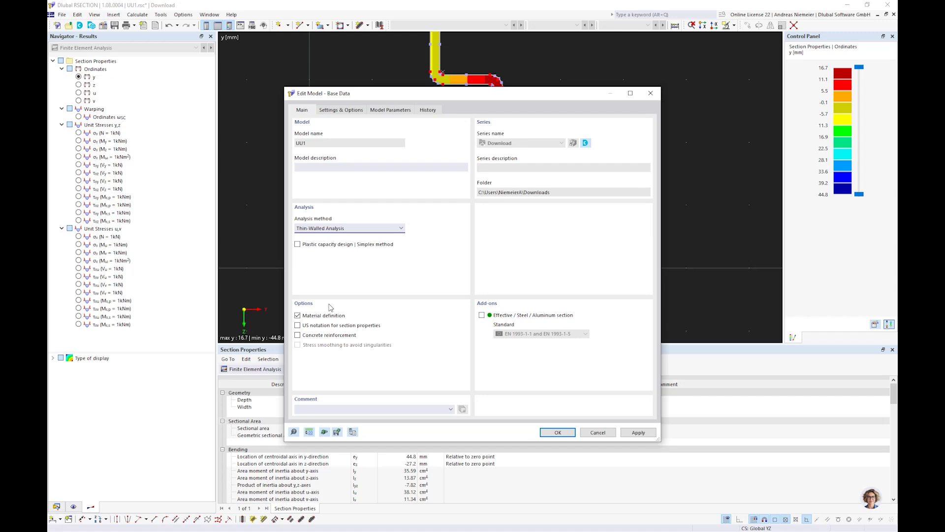
pyautogui.click(508, 315)
pyautogui.click(542, 334)
pyautogui.click(537, 356)
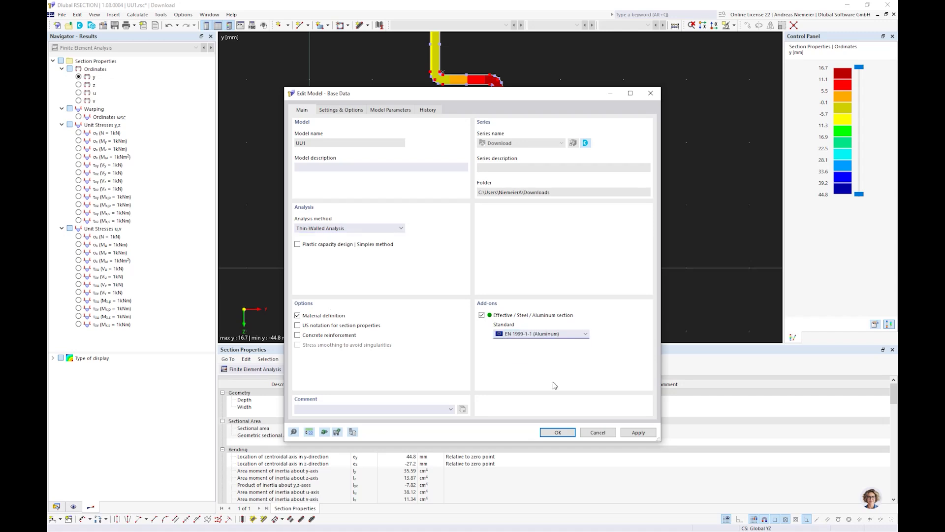
pyautogui.click(564, 439)
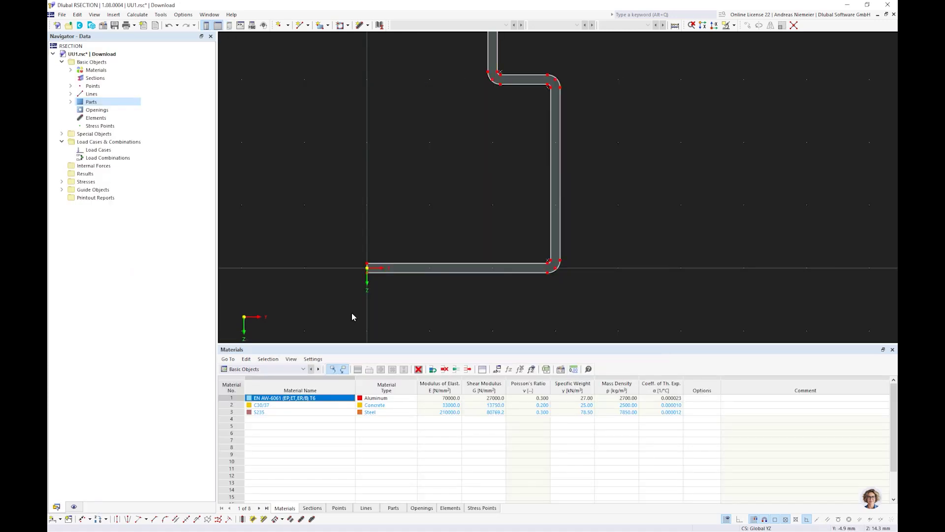
# Step: Draw a 3 mm thick single-line element of EN AW-6061 along the bottom leg's centerline from the origin to Y 60, Z 0 mm
pyautogui.click(360, 27)
pyautogui.click(219, 234)
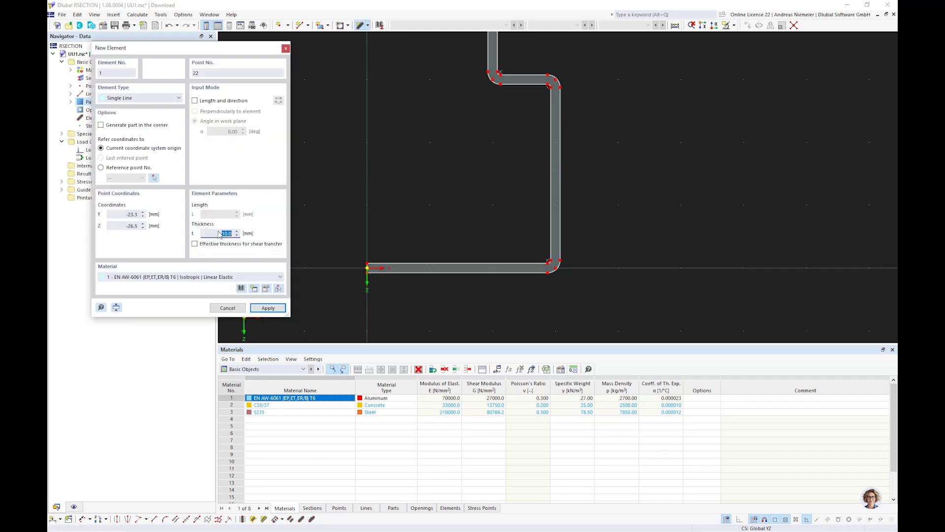
pyautogui.write('3')
pyautogui.scroll(4, 364, 260)
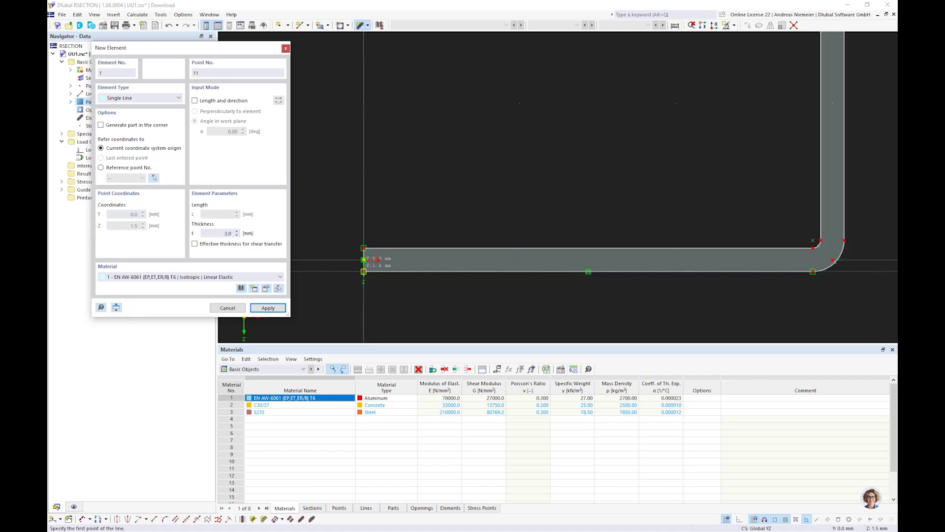
pyautogui.scroll(2, 363, 259)
pyautogui.click(364, 253)
pyautogui.scroll(-2, 325, 271)
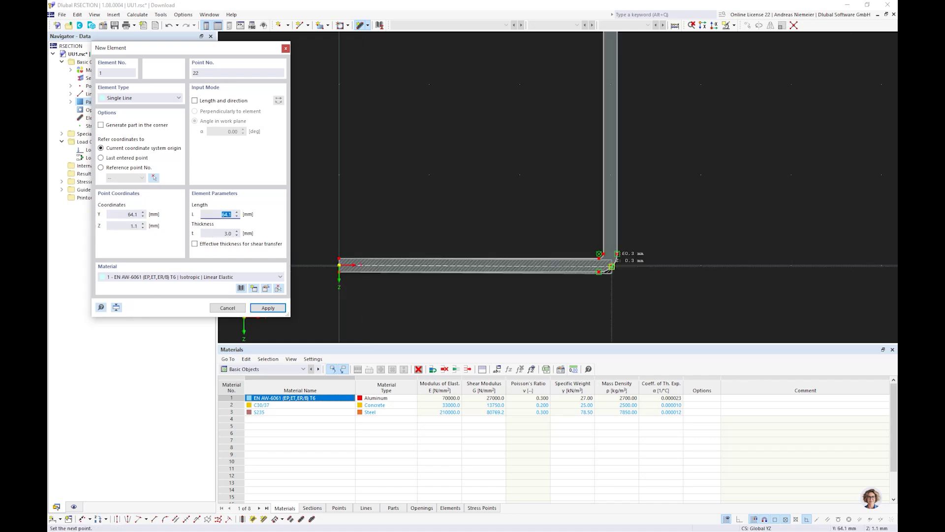
pyautogui.scroll(3, 611, 267)
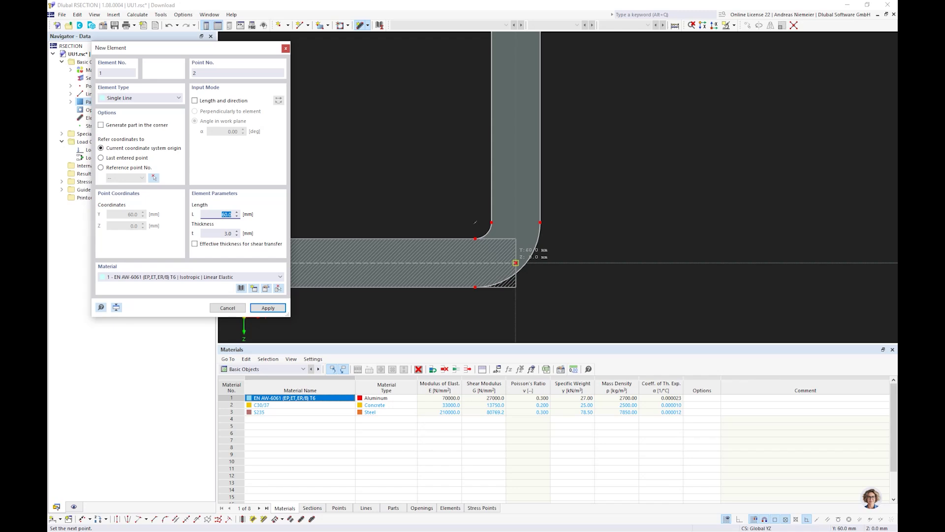
pyautogui.click(515, 263)
# Step: Continue the element chain up the vertical web's centerline to the point at Y 60, Z -60 mm
pyautogui.scroll(-3, 516, 287)
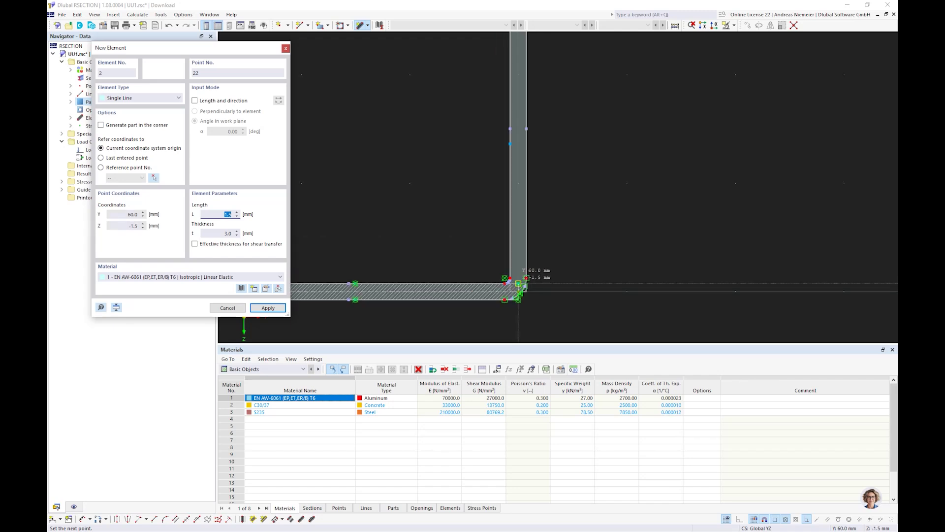
pyautogui.scroll(-3, 519, 284)
pyautogui.scroll(5, 517, 92)
pyautogui.scroll(3, 523, 92)
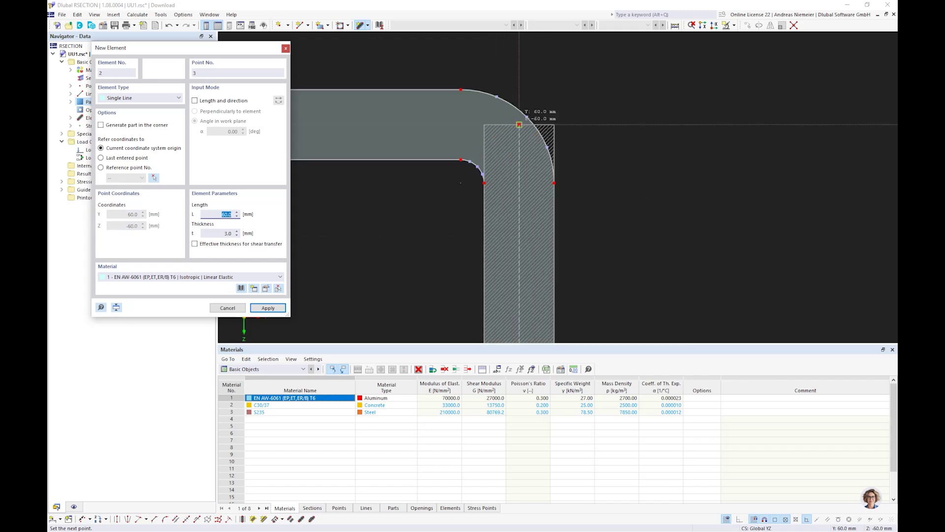
pyautogui.click(519, 124)
# Step: Complete the element chain along the short horizontal step and up the upper leg to its end, then leave element input
pyautogui.scroll(-3, 670, 150)
pyautogui.scroll(2, 510, 143)
pyautogui.click(399, 145)
pyautogui.scroll(-5, 408, 147)
pyautogui.scroll(4, 408, 94)
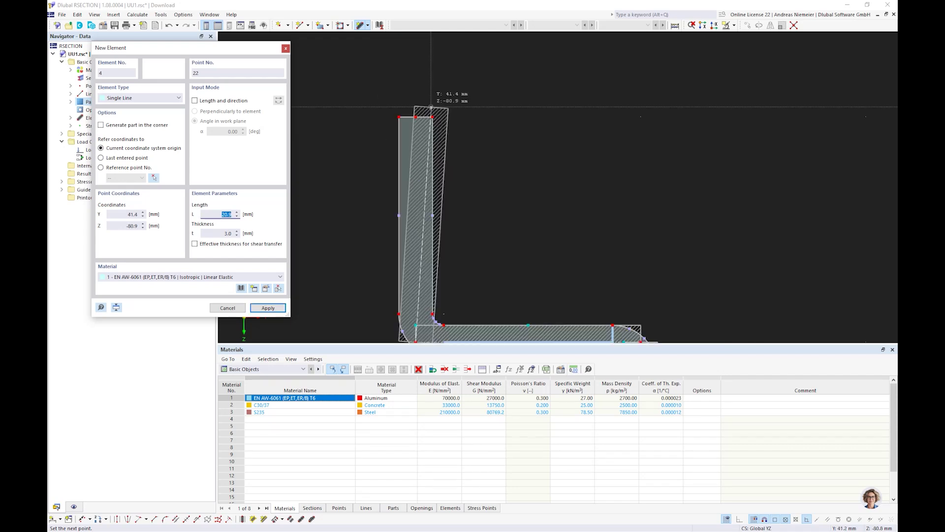
pyautogui.click(431, 106)
pyautogui.rightClick(487, 140)
pyautogui.scroll(-5, 491, 140)
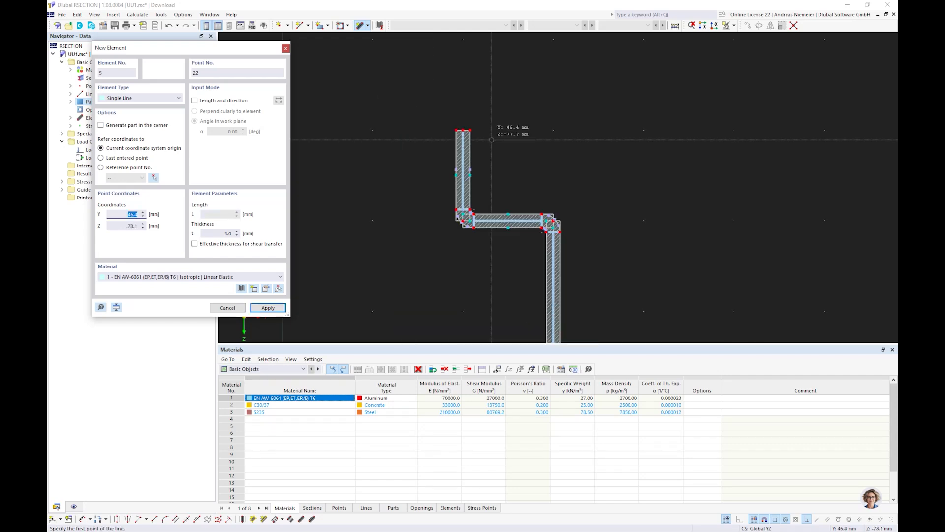
pyautogui.rightClick(491, 140)
pyautogui.scroll(-5, 572, 129)
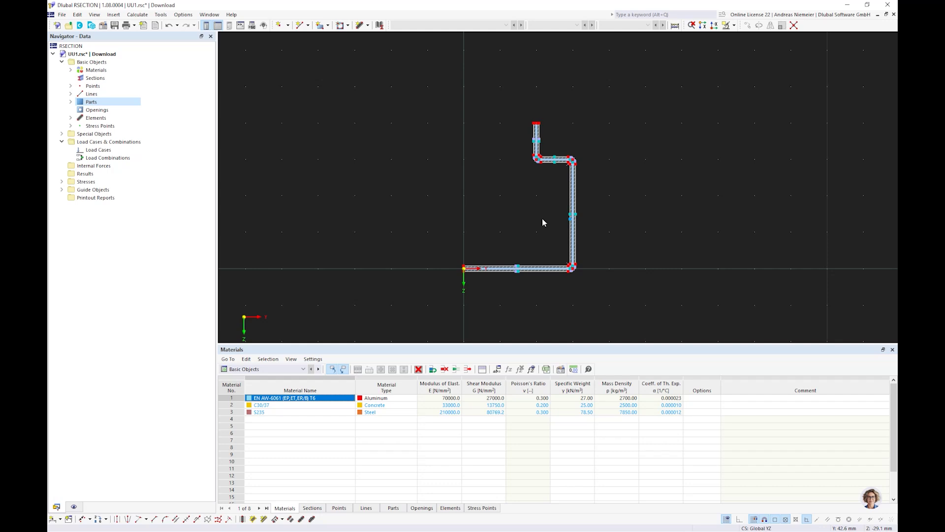
# Step: Close the tables and compare the part's outline with the elements, particularly around the rounded corners
pyautogui.scroll(4, 596, 233)
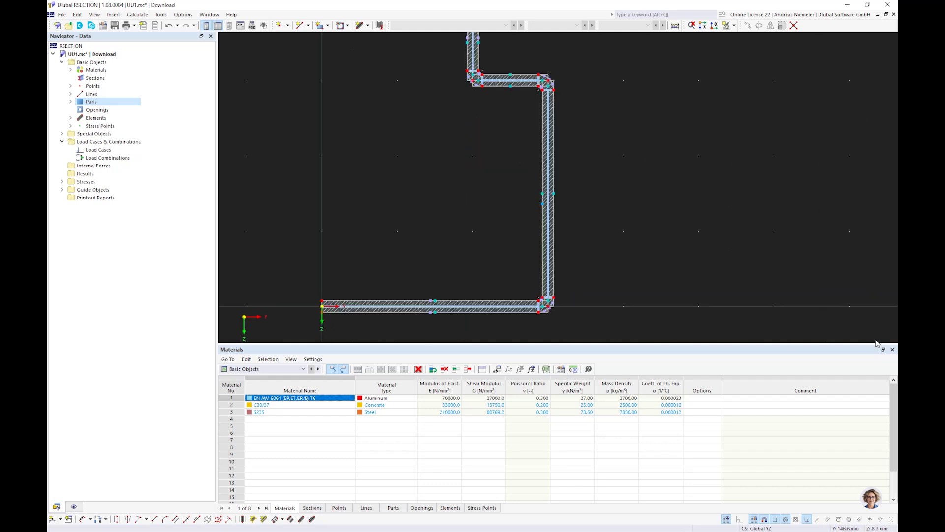
pyautogui.click(892, 350)
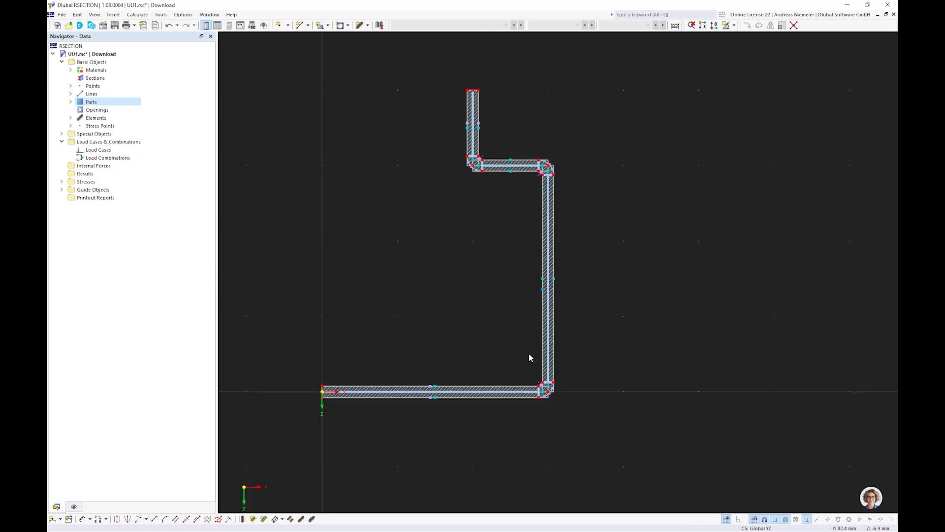
pyautogui.doubleClick(93, 103)
pyautogui.click(103, 111)
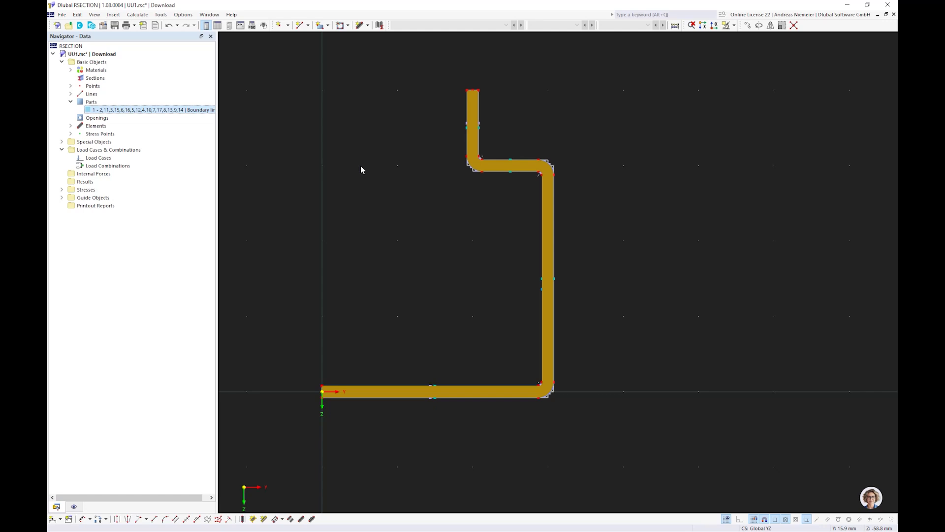
pyautogui.click(91, 109)
pyautogui.click(96, 126)
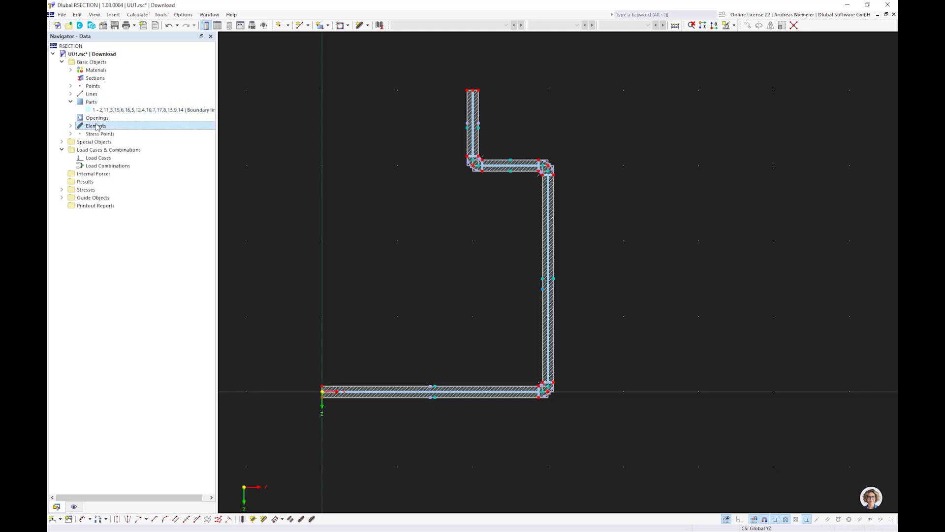
pyautogui.scroll(3, 551, 183)
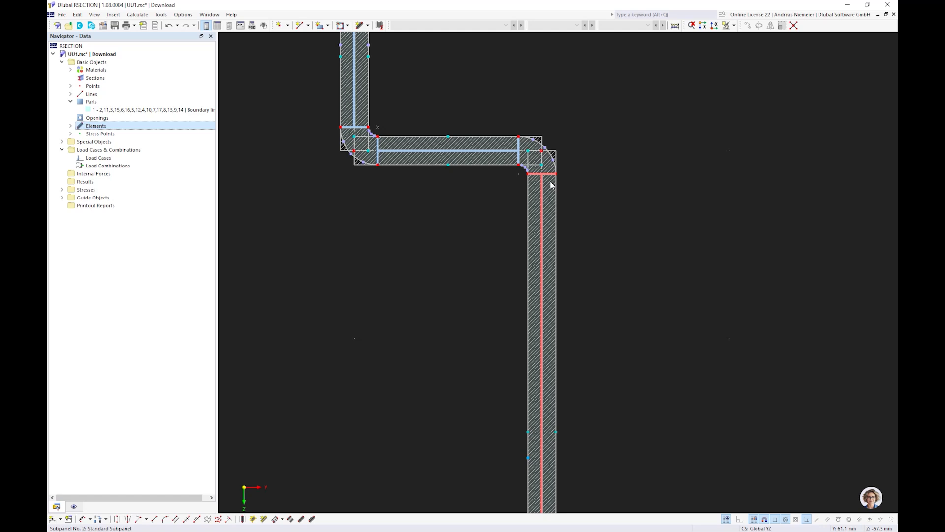
pyautogui.scroll(2, 551, 185)
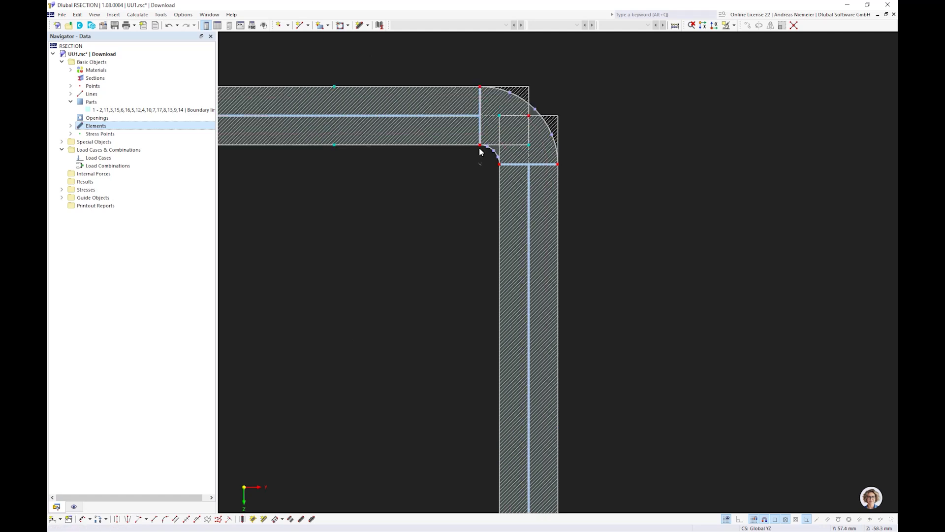
pyautogui.scroll(-5, 455, 231)
pyautogui.scroll(-1, 414, 318)
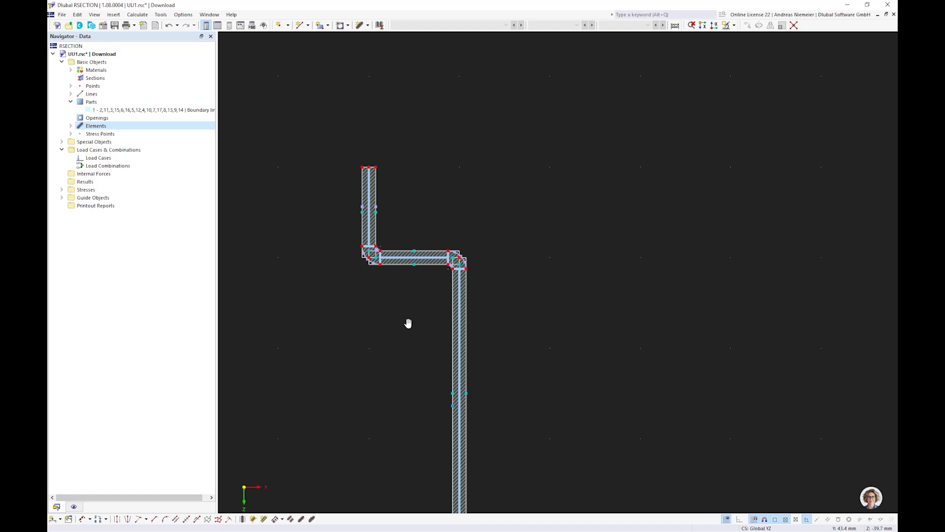
pyautogui.moveTo(408, 323); pyautogui.dragTo(473, 255, button='middle')
pyautogui.scroll(-2, 472, 255)
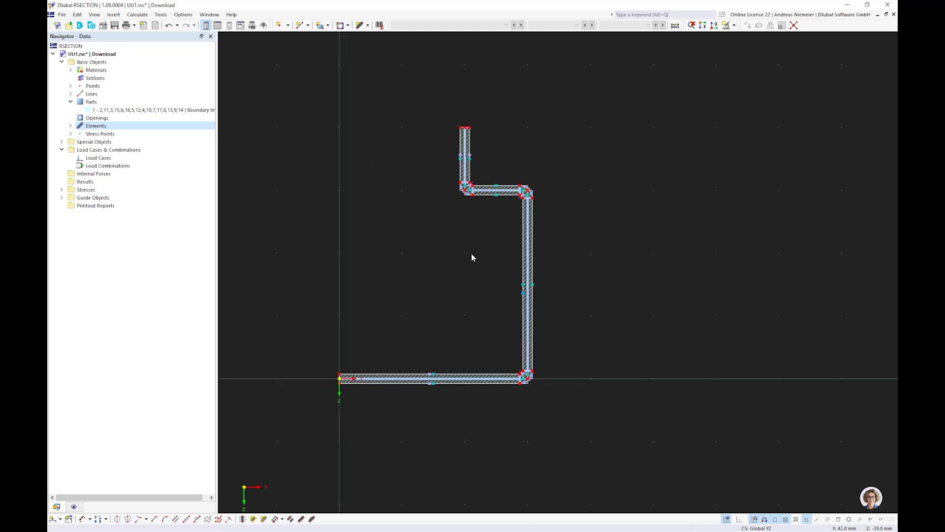
# Step: Calculate the section, showing its Thin-Walled Analysis section properties in the table, and save the model
pyautogui.click(679, 27)
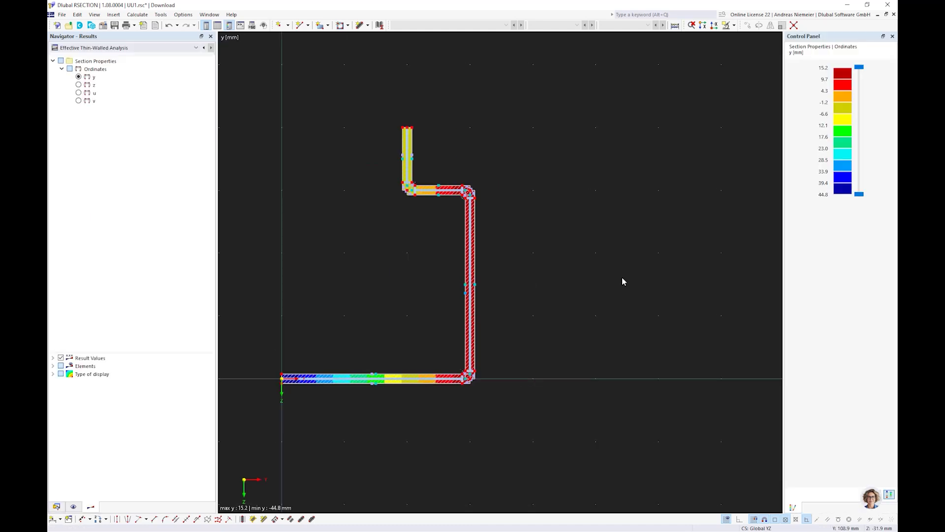
pyautogui.click(216, 26)
pyautogui.click(281, 369)
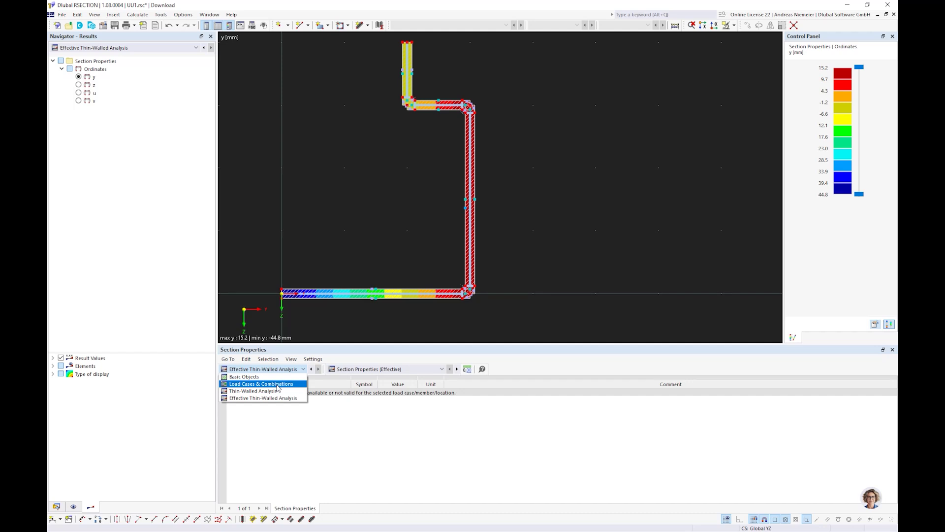
pyautogui.click(277, 392)
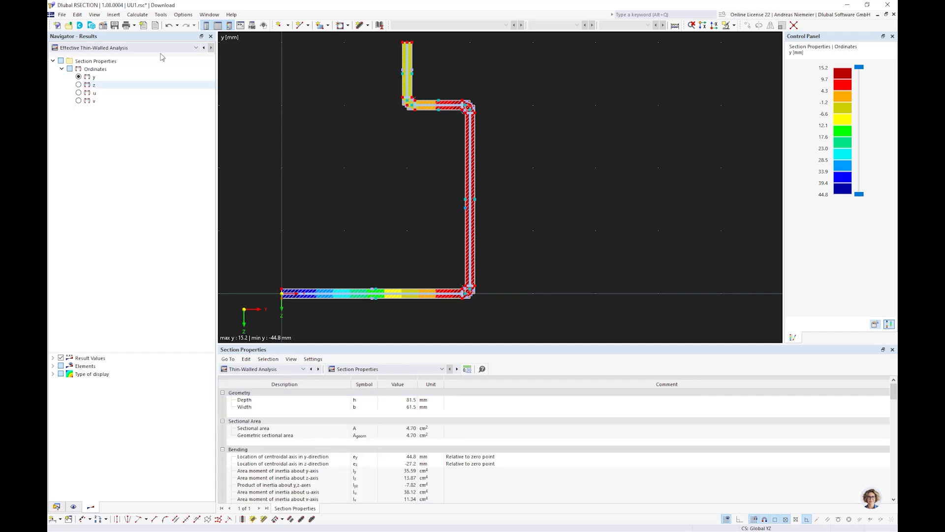
pyautogui.click(114, 26)
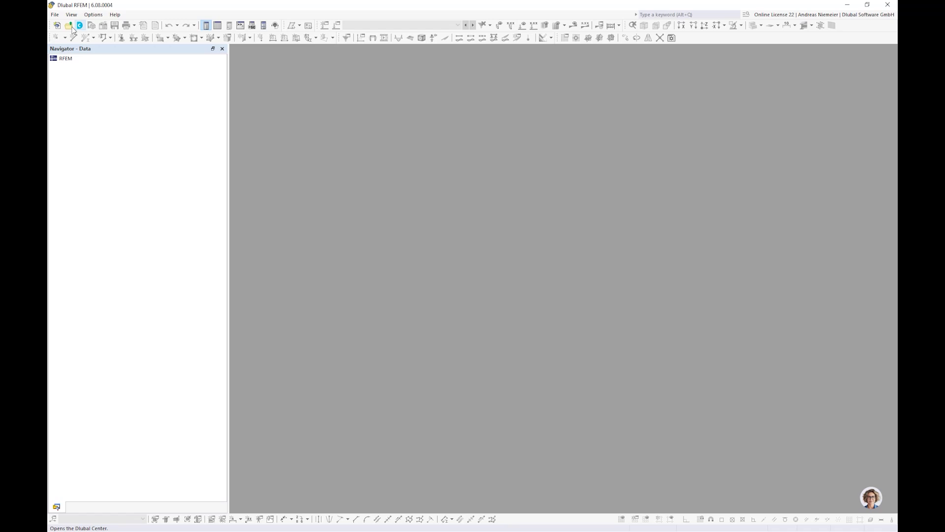
# Step: Switch to RFEM and create a new 3D model named U7 with the Aluminum Design add-on activated
pyautogui.click(57, 25)
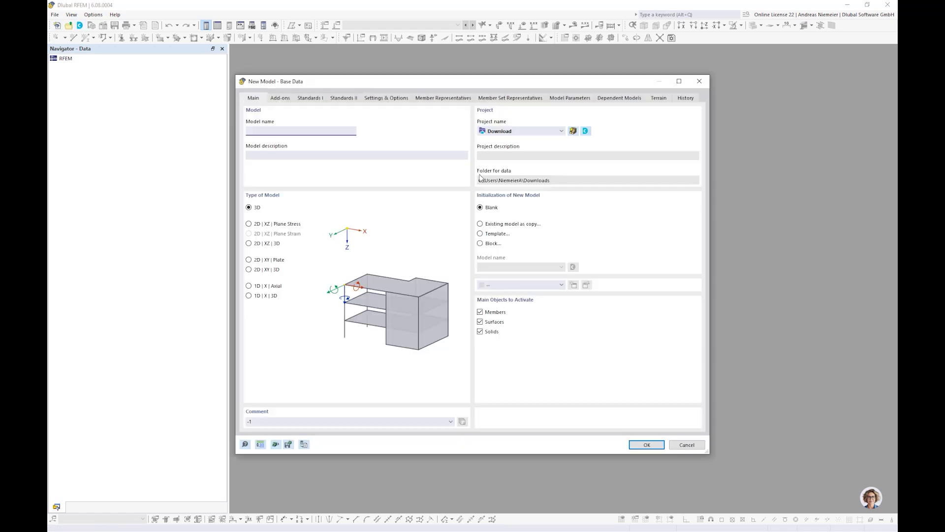
pyautogui.write('U7')
pyautogui.click(280, 98)
pyautogui.click(480, 213)
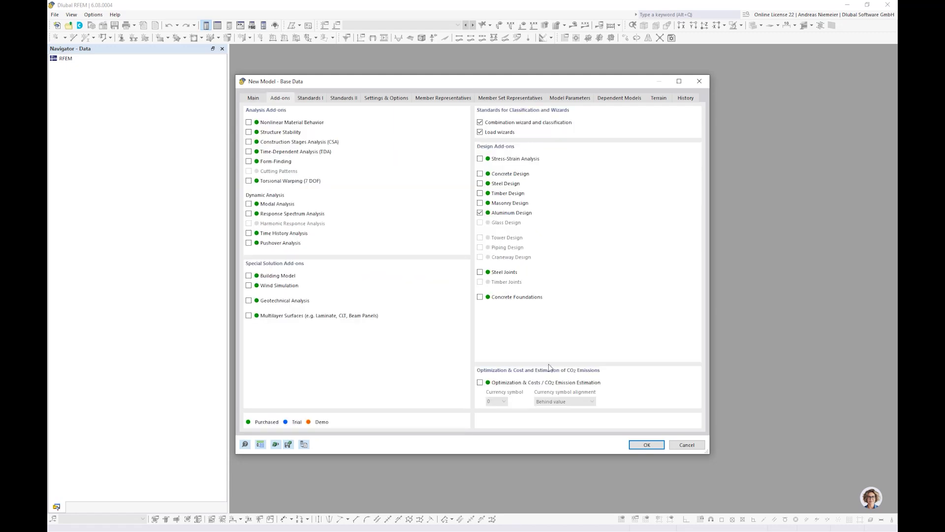
pyautogui.click(647, 445)
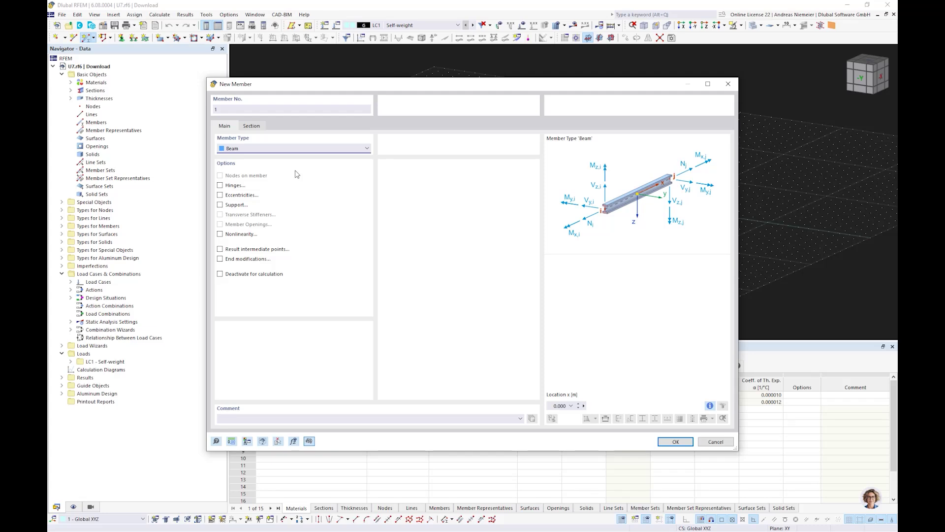
# Step: Import the RSECTION section UU1 from the Download project and use it as the uniform section of a new beam member
pyautogui.click(252, 126)
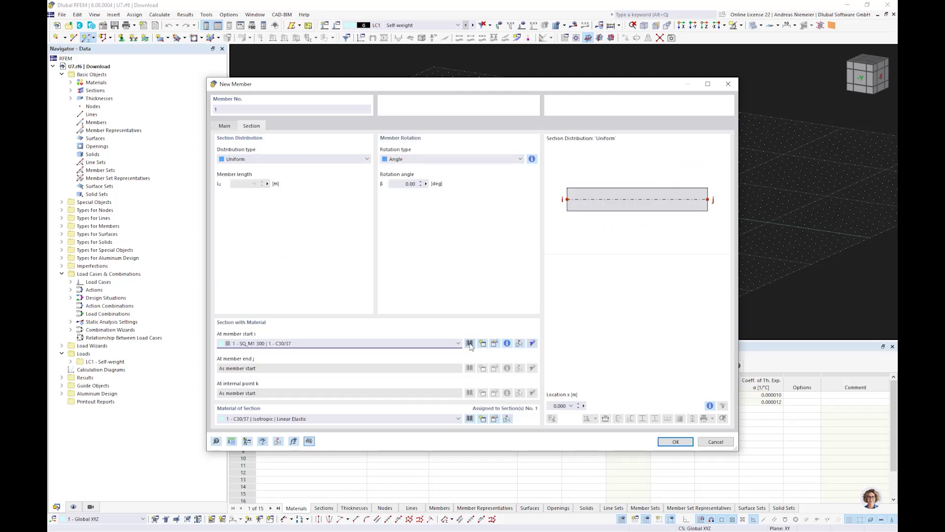
pyautogui.click(470, 344)
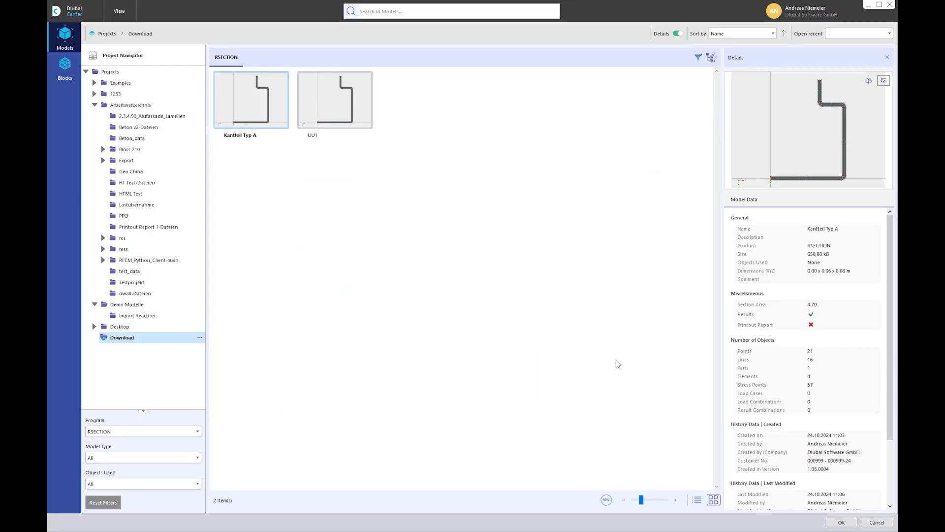
pyautogui.press('Right')
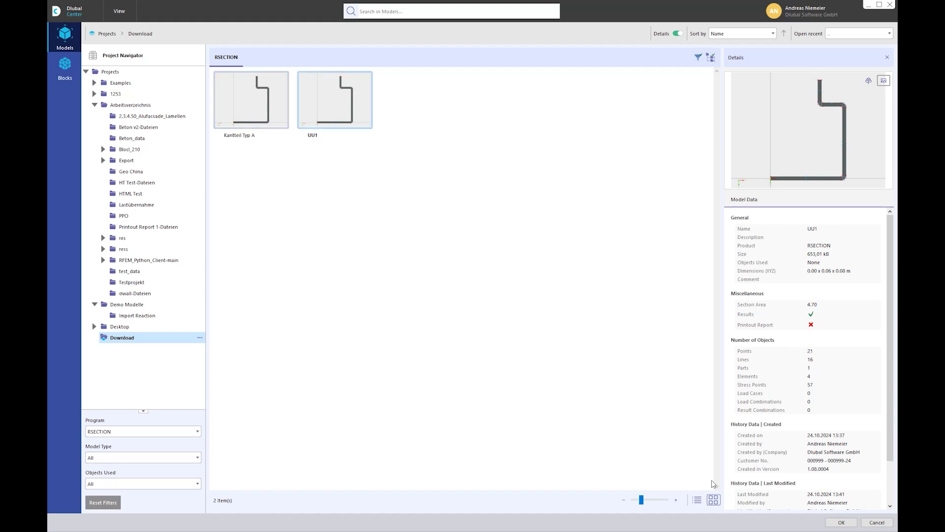
pyautogui.doubleClick(333, 120)
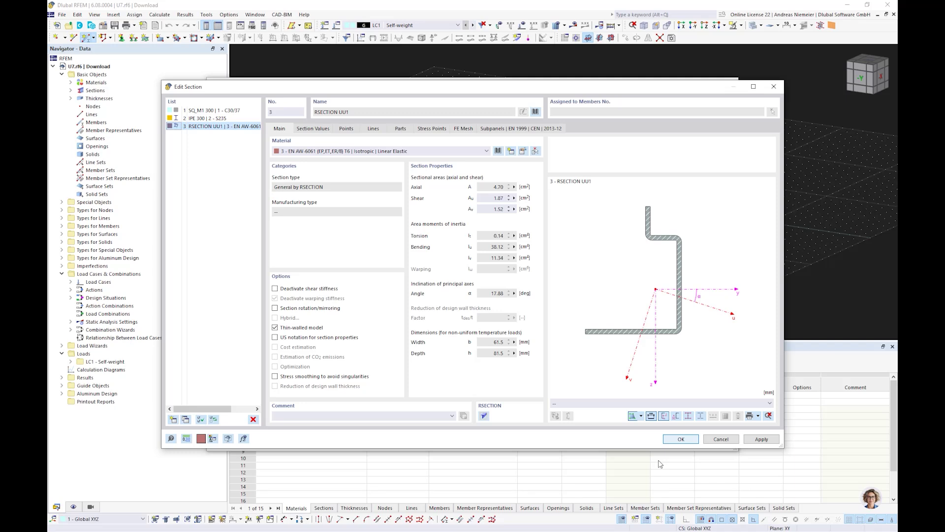
pyautogui.click(677, 439)
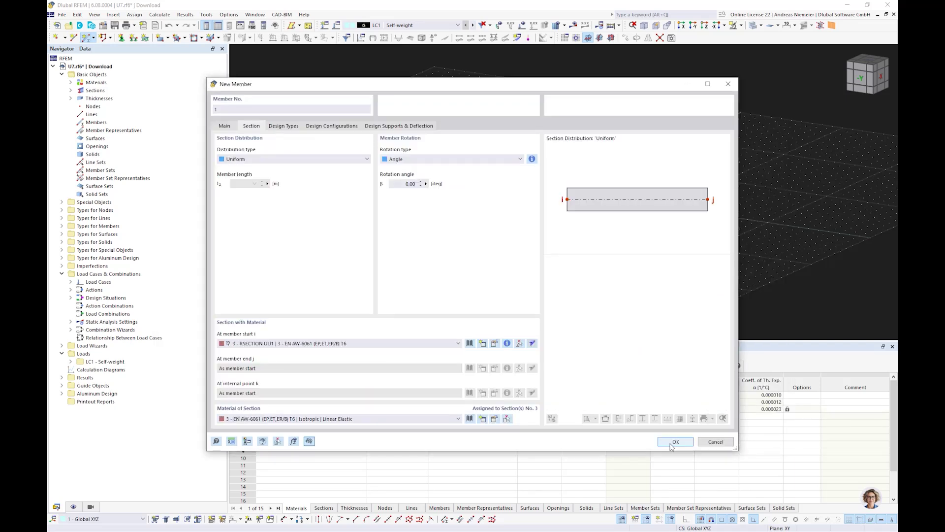
pyautogui.click(675, 442)
# Step: Place the beam member from the origin along the X-axis with a length of about 1 m
pyautogui.scroll(2, 581, 167)
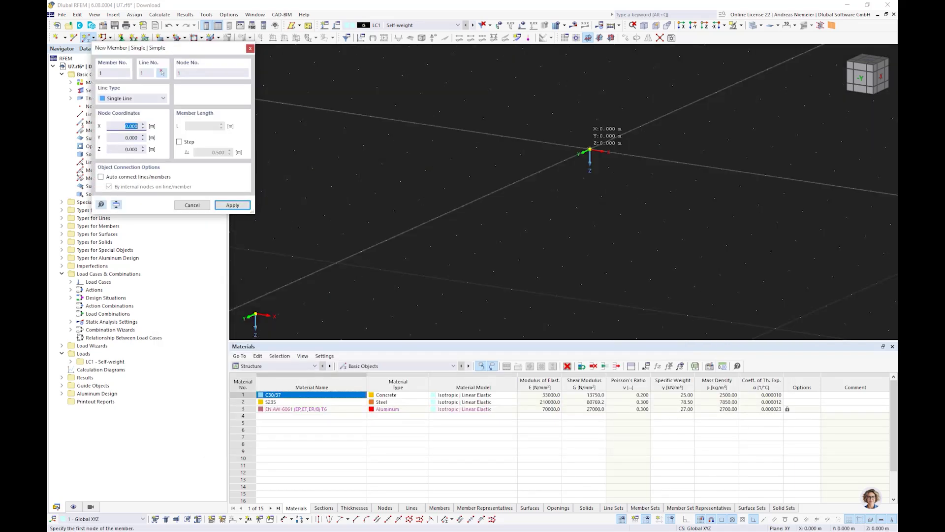
pyautogui.click(590, 150)
pyautogui.press('Return')
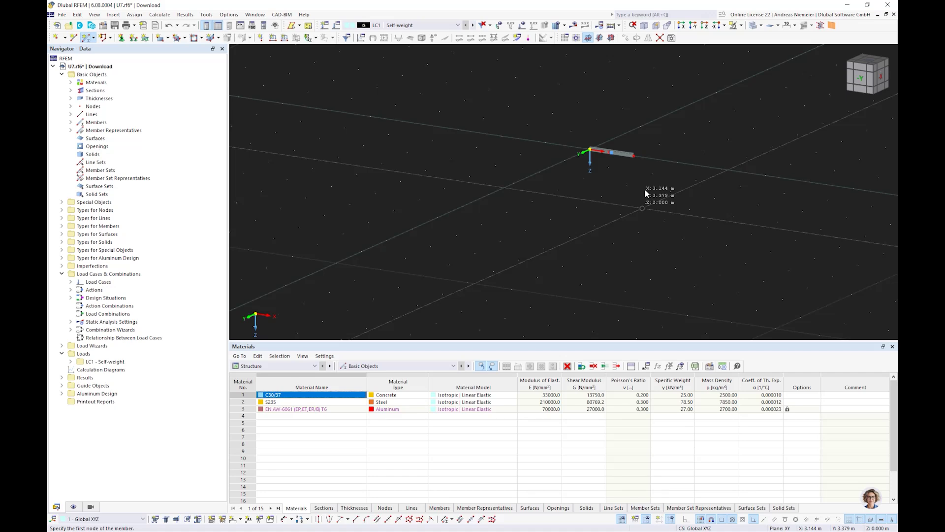
pyautogui.press('Escape')
pyautogui.scroll(5, 618, 191)
pyautogui.moveTo(618, 191); pyautogui.dragTo(526, 253, button='middle')
pyautogui.scroll(4, 595, 104)
pyautogui.moveTo(595, 104); pyautogui.dragTo(487, 187, button='middle')
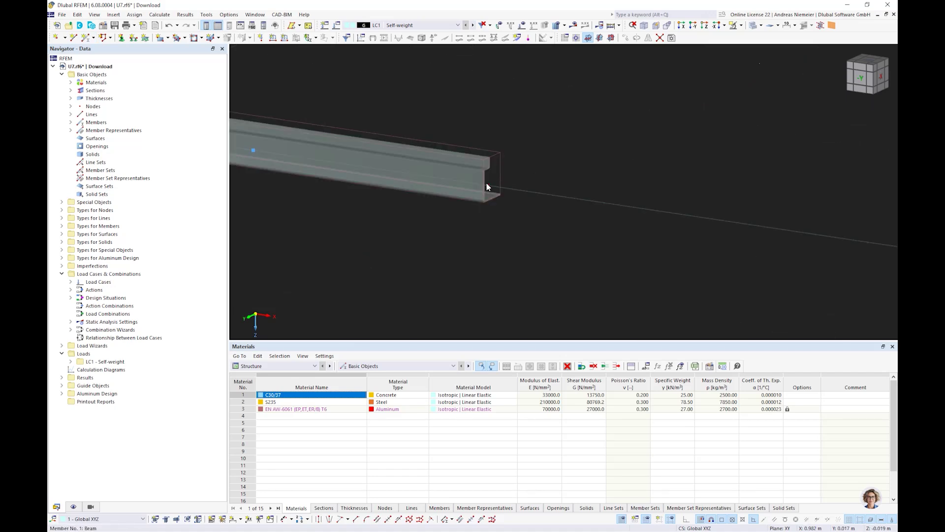
pyautogui.scroll(-3, 487, 187)
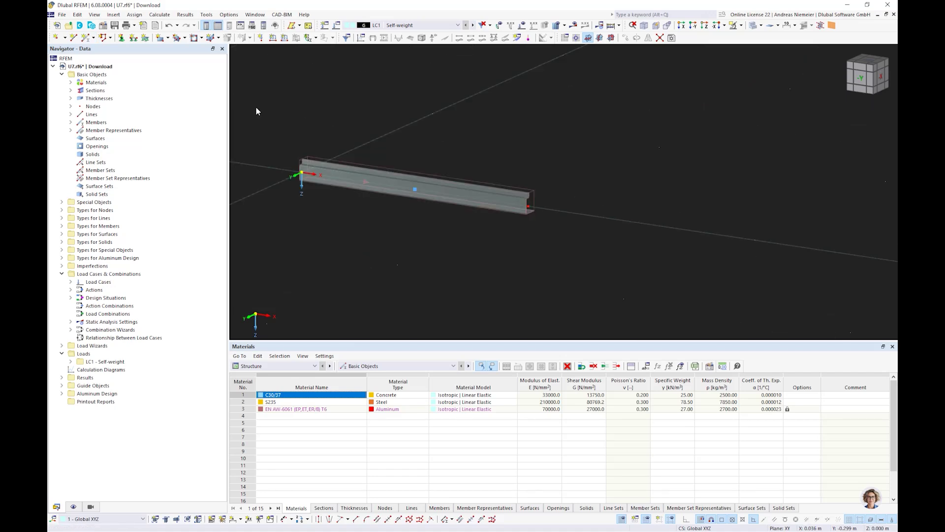
# Step: Assign the Fixed nodal support to the nodes at both ends of the beam
pyautogui.click(121, 37)
pyautogui.click(358, 221)
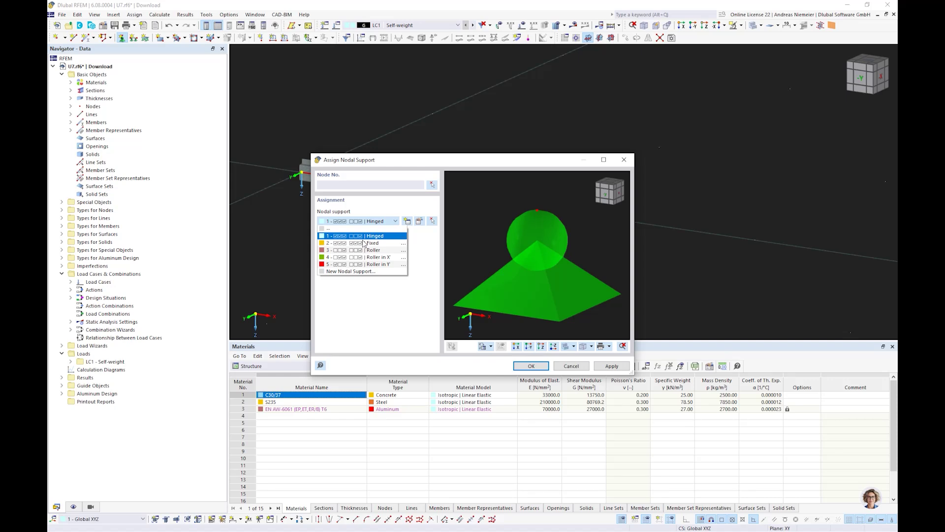
pyautogui.click(364, 243)
pyautogui.click(530, 366)
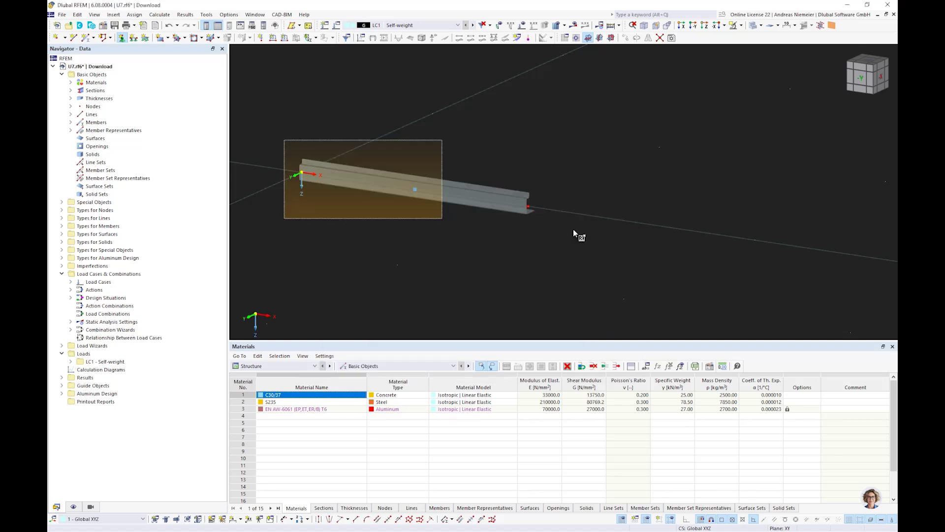
# Step: Apply a uniform member force of 2 kN/m in the Z-direction to the beam in load case LC1
pyautogui.click(285, 37)
pyautogui.click(385, 168)
pyautogui.write('2')
pyautogui.click(611, 432)
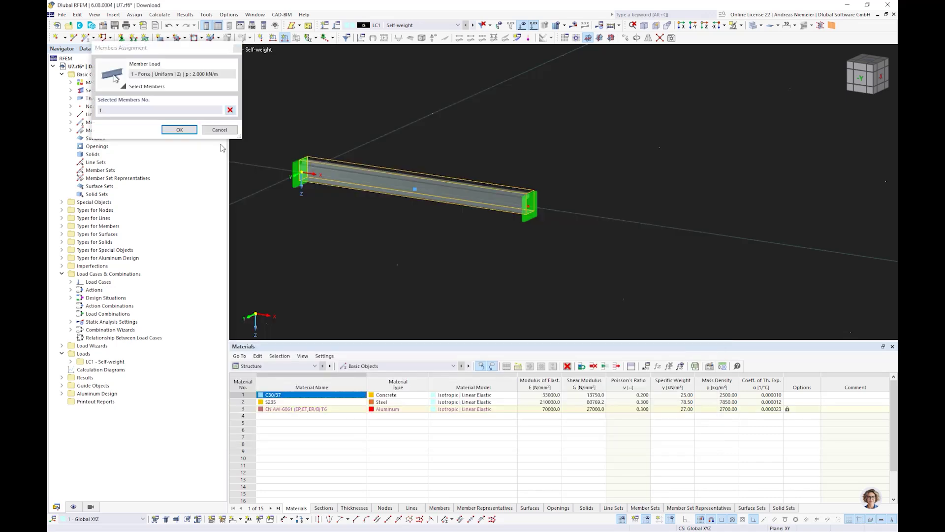
pyautogui.press('Return')
# Step: Calculate the model and display the beam's static analysis displacements under LC1
pyautogui.scroll(-3, 439, 252)
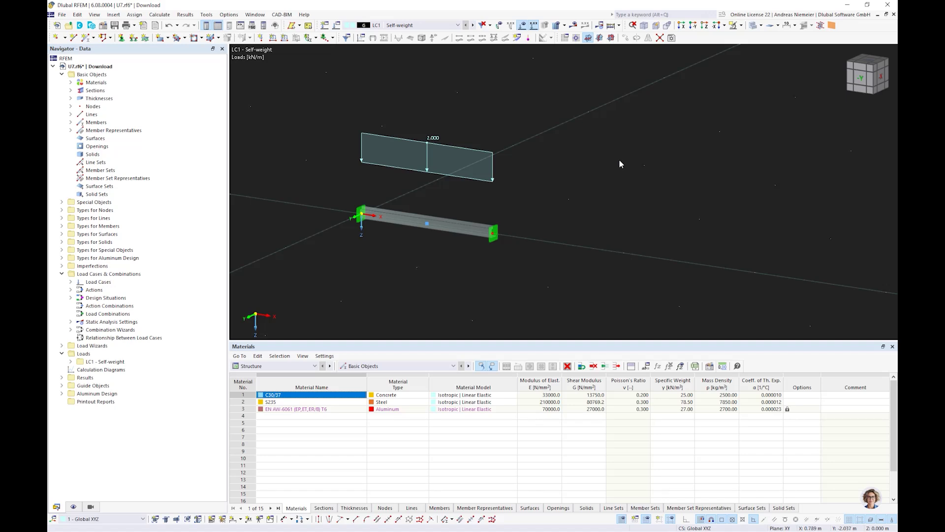
pyautogui.click(611, 25)
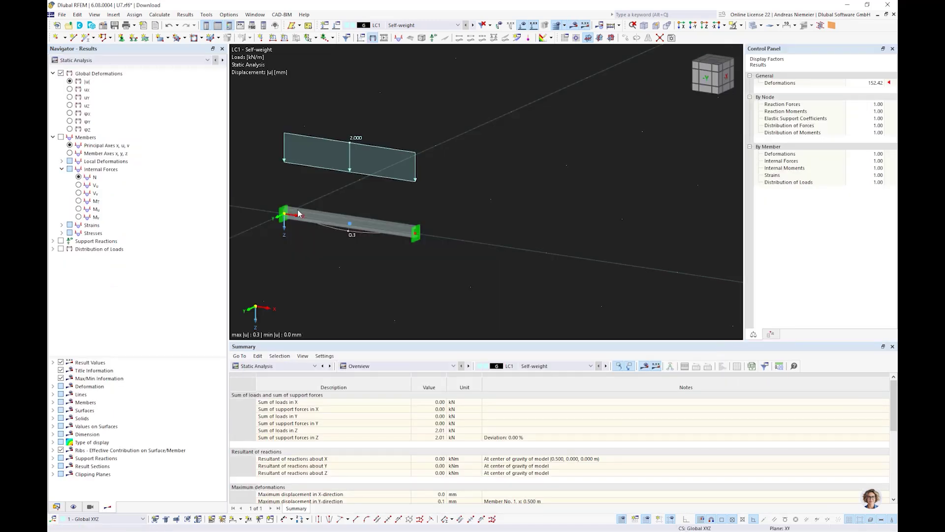
pyautogui.moveTo(334, 254); pyautogui.dragTo(352, 253, button='middle')
pyautogui.scroll(2, 460, 229)
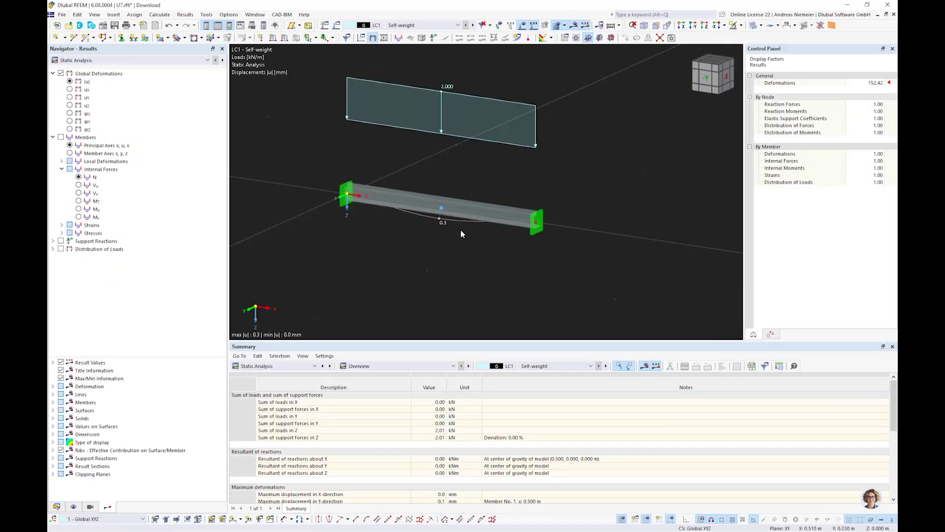
pyautogui.scroll(1, 460, 229)
# Step: Display the Aluminum Design check ratios on the beam and examine them with the member shown as a line and as a solid
pyautogui.click(145, 61)
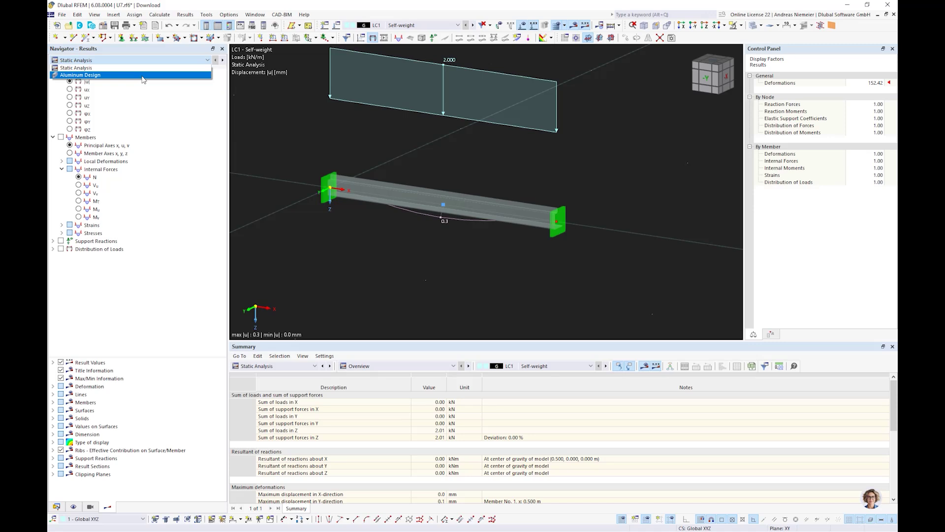
pyautogui.click(144, 74)
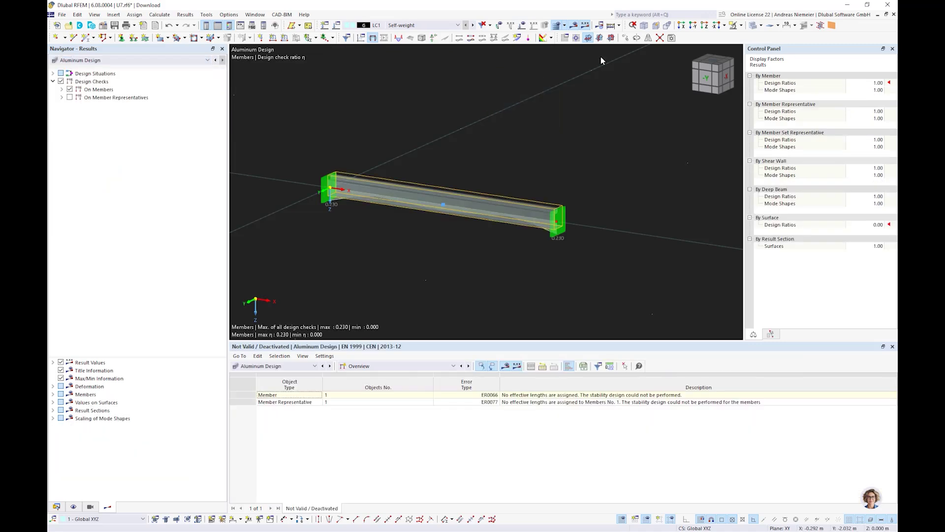
pyautogui.click(756, 26)
pyautogui.click(598, 193)
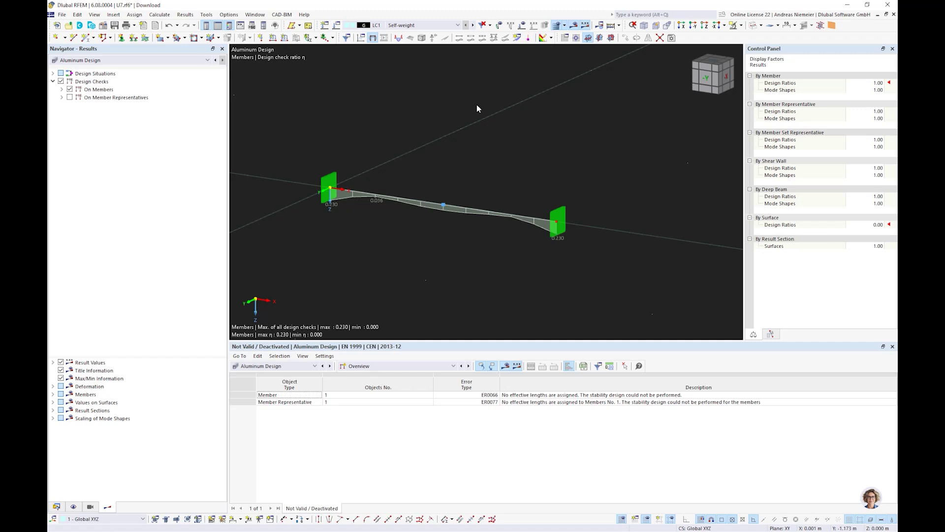
pyautogui.click(658, 27)
pyautogui.scroll(3, 608, 158)
pyautogui.moveTo(607, 157); pyautogui.dragTo(635, 203, button='middle')
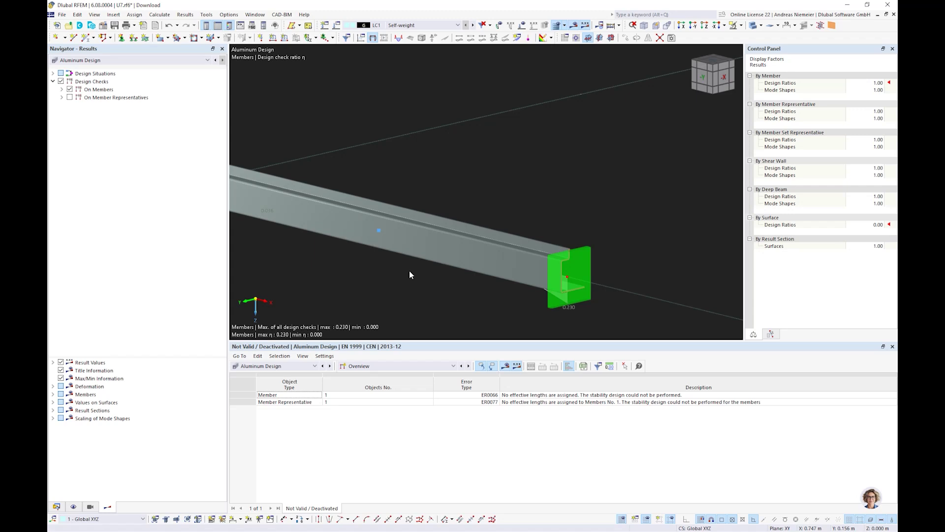
pyautogui.scroll(-3, 410, 270)
# Step: Open the beam's section UU1 for editing in RSECTION from the member's section settings
pyautogui.doubleClick(435, 245)
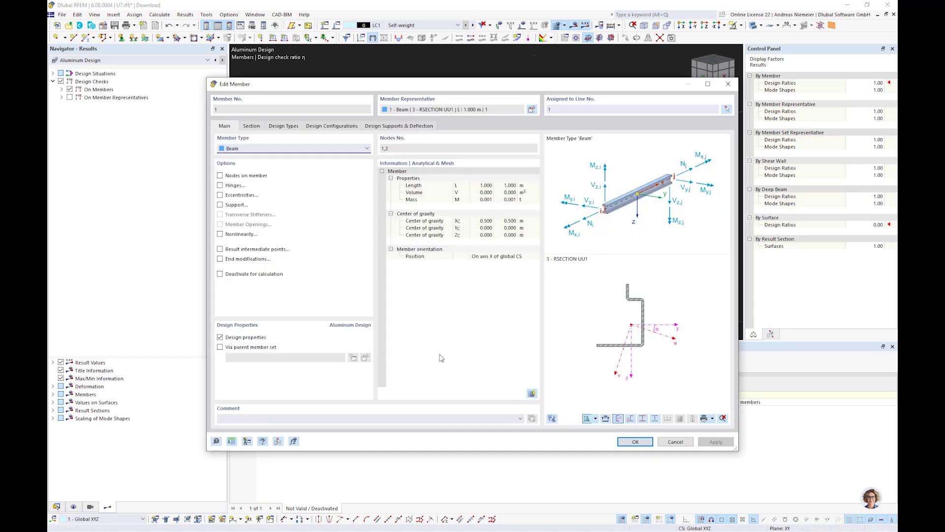
pyautogui.click(253, 127)
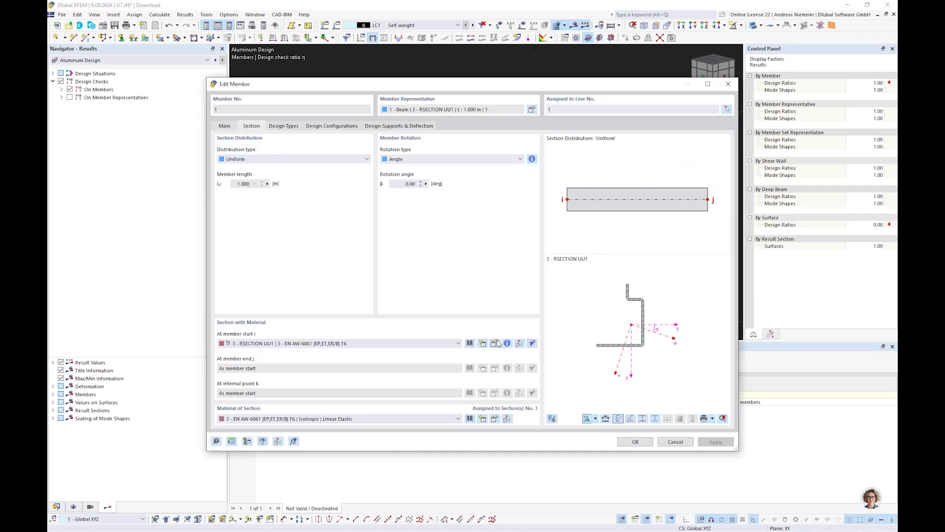
pyautogui.click(532, 344)
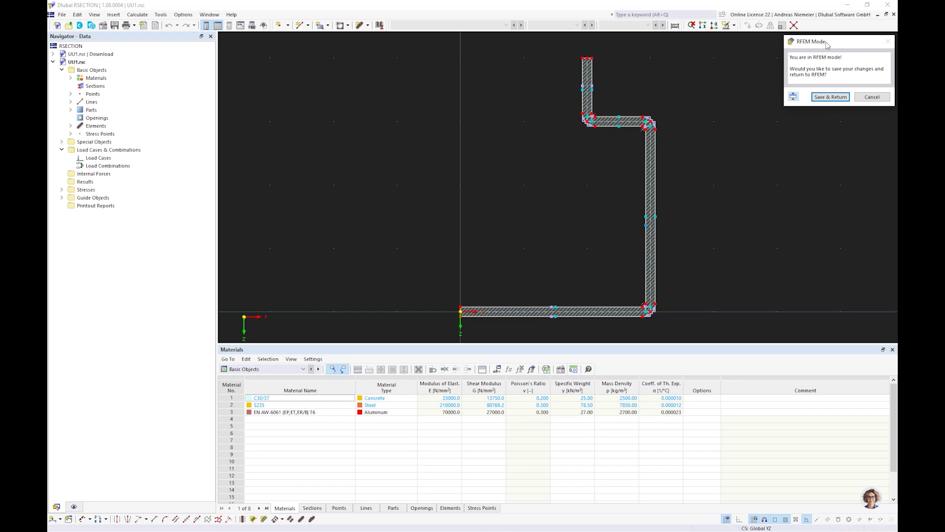
pyautogui.moveTo(827, 43); pyautogui.dragTo(810, 64)
# Step: Try to add a 3 mm thick vertical element in C30/37 from the origin to Y 0, Z -40 mm
pyautogui.moveTo(613, 267); pyautogui.dragTo(528, 248, button='middle')
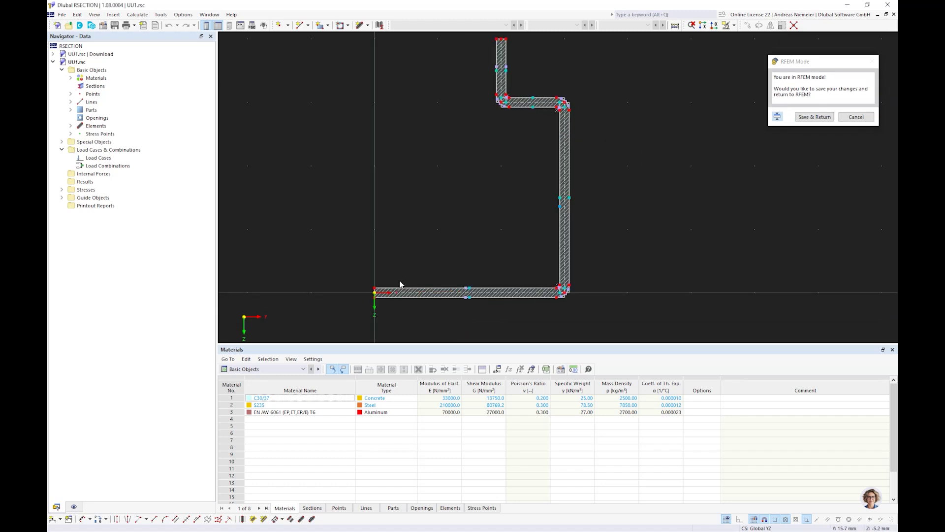
pyautogui.click(357, 29)
pyautogui.click(228, 233)
pyautogui.write('3.7')
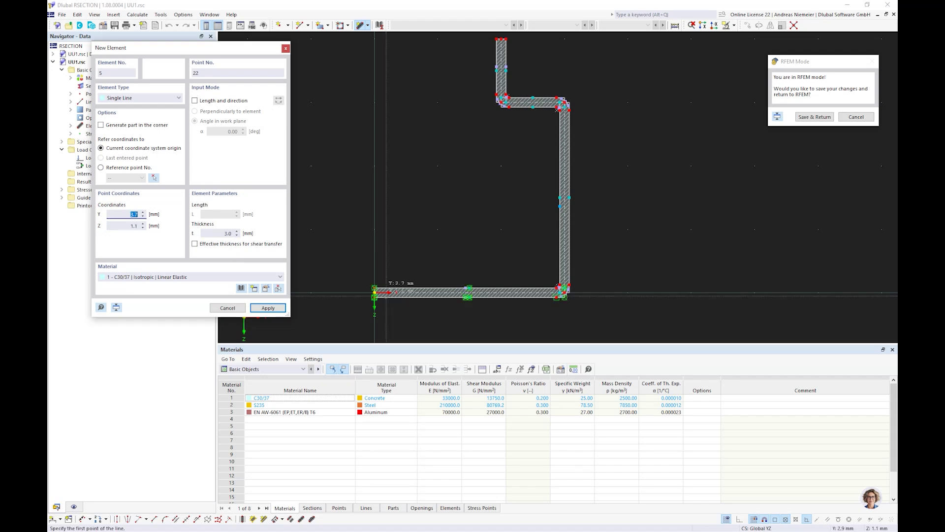
pyautogui.scroll(3, 390, 292)
pyautogui.click(354, 280)
pyautogui.scroll(-1, 368, 293)
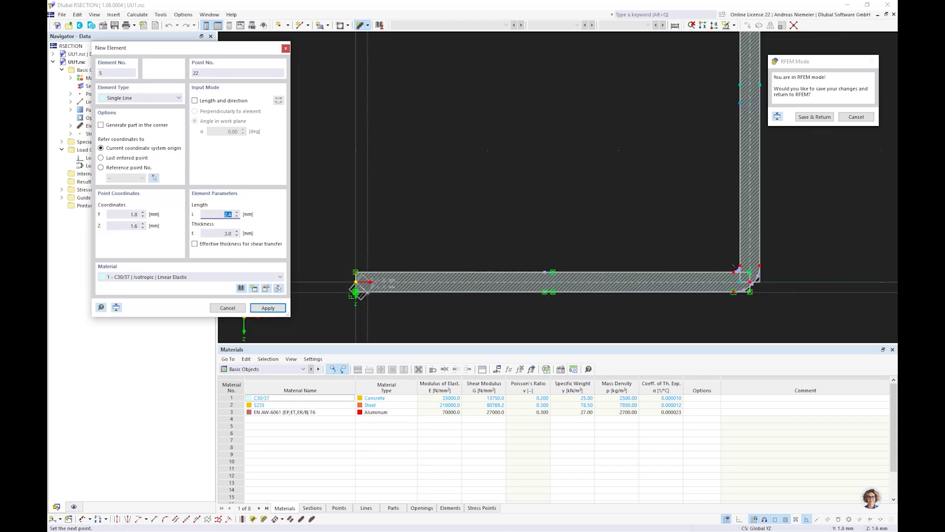
pyautogui.scroll(-3, 356, 282)
pyautogui.click(363, 199)
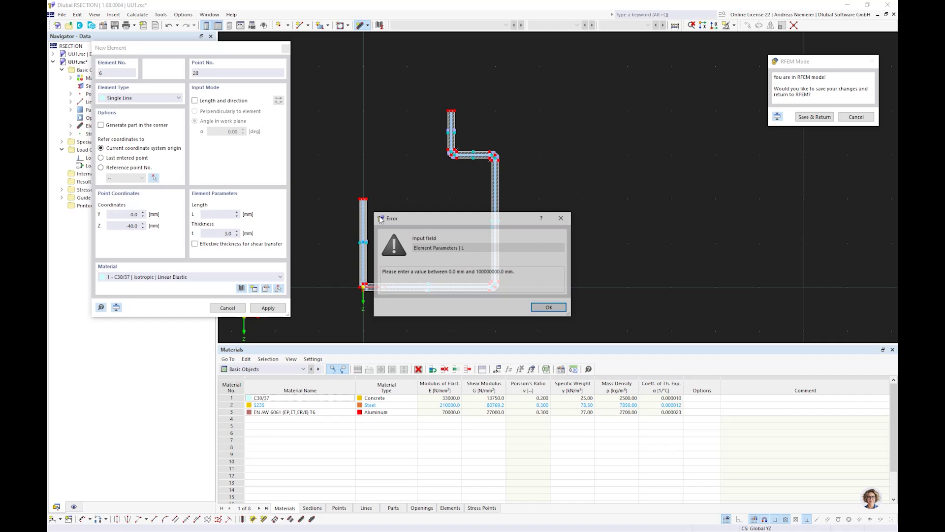
pyautogui.click(550, 308)
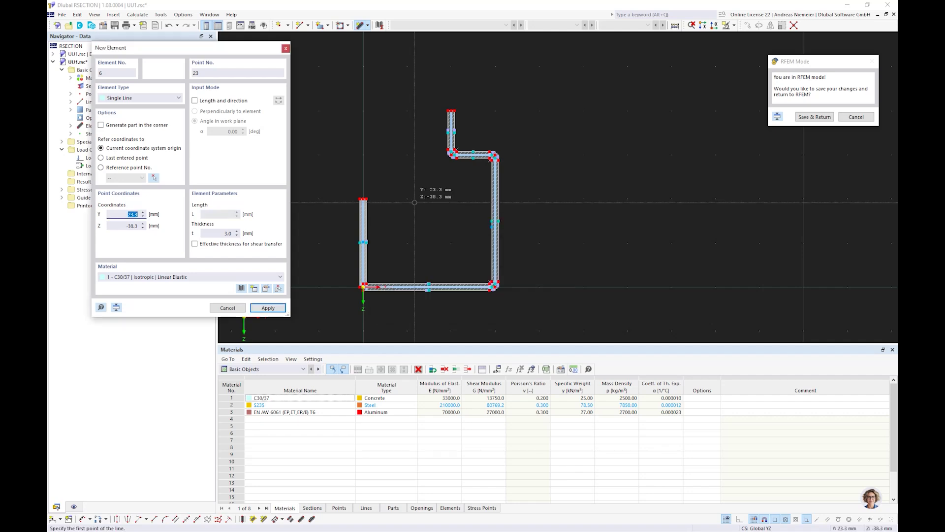
pyautogui.press('Escape')
# Step: Examine the corner joint at the origin and undo the added vertical element
pyautogui.scroll(5, 361, 261)
pyautogui.moveTo(384, 299); pyautogui.dragTo(406, 182, button='middle')
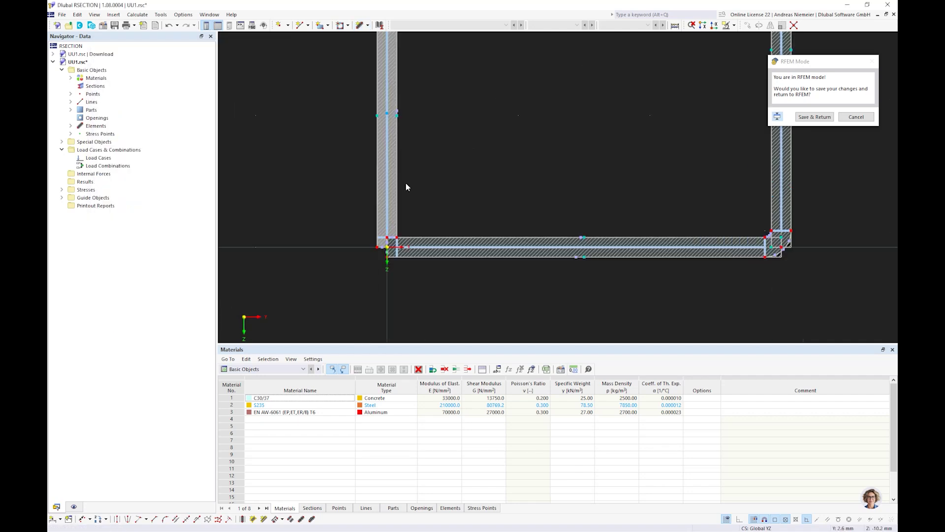
pyautogui.scroll(2, 404, 190)
pyautogui.click(169, 25)
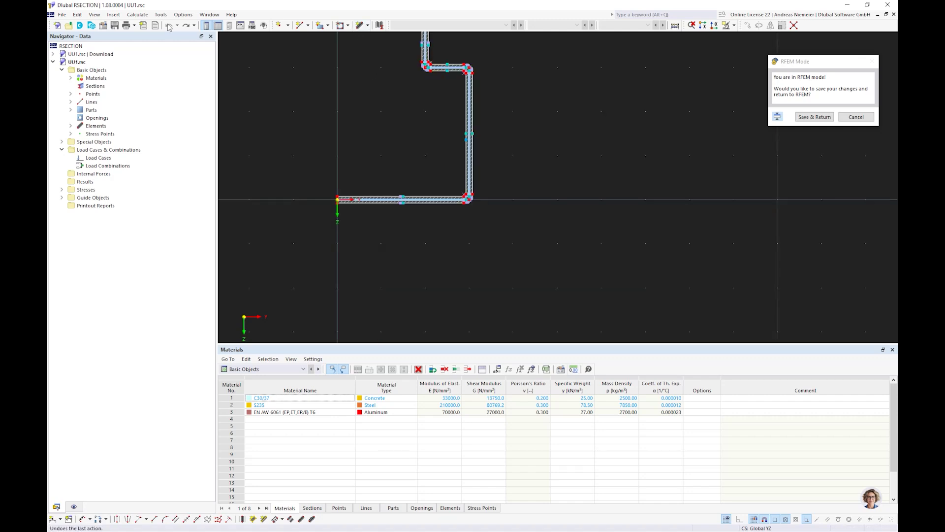
# Step: Redraw the 40 mm long, 3 mm thick vertical element upward from the origin, using material C30/37
pyautogui.click(360, 25)
pyautogui.scroll(4, 340, 197)
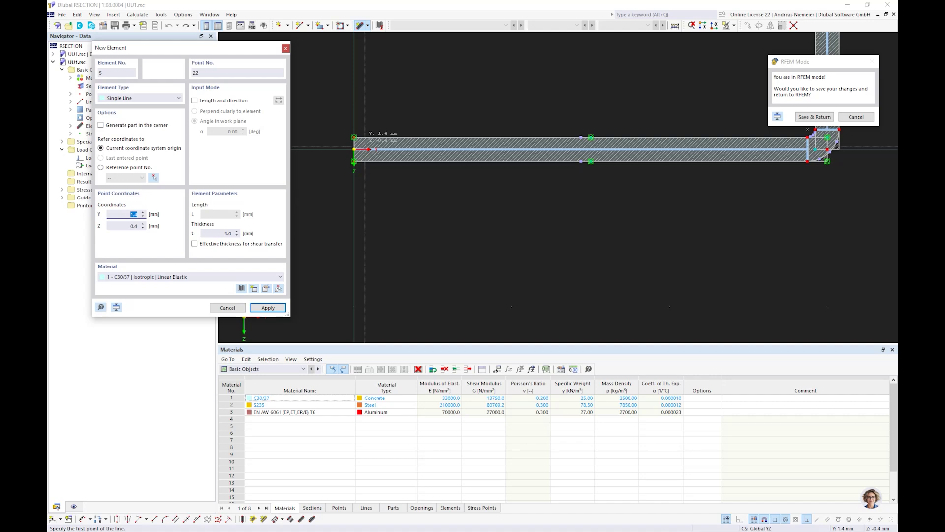
pyautogui.click(354, 149)
pyautogui.scroll(-2, 359, 226)
pyautogui.scroll(-2, 360, 227)
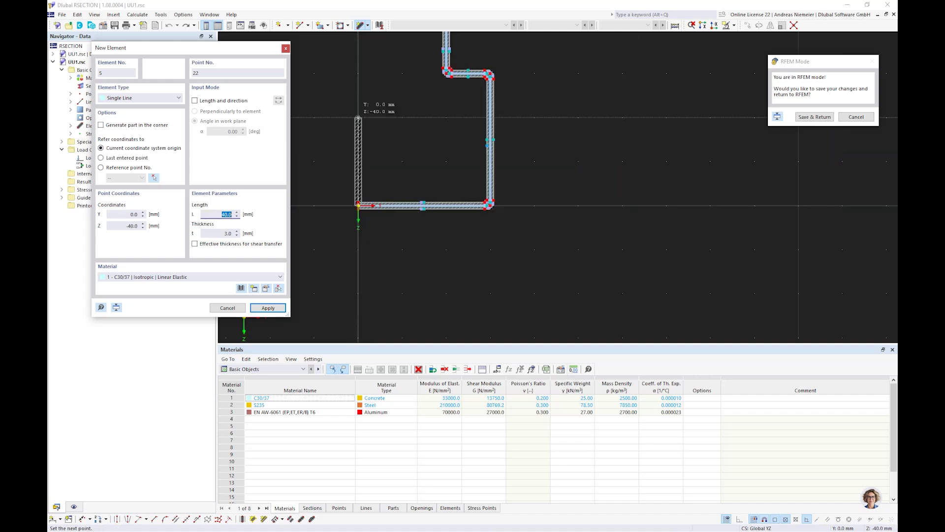
pyautogui.click(358, 118)
pyautogui.press('Escape')
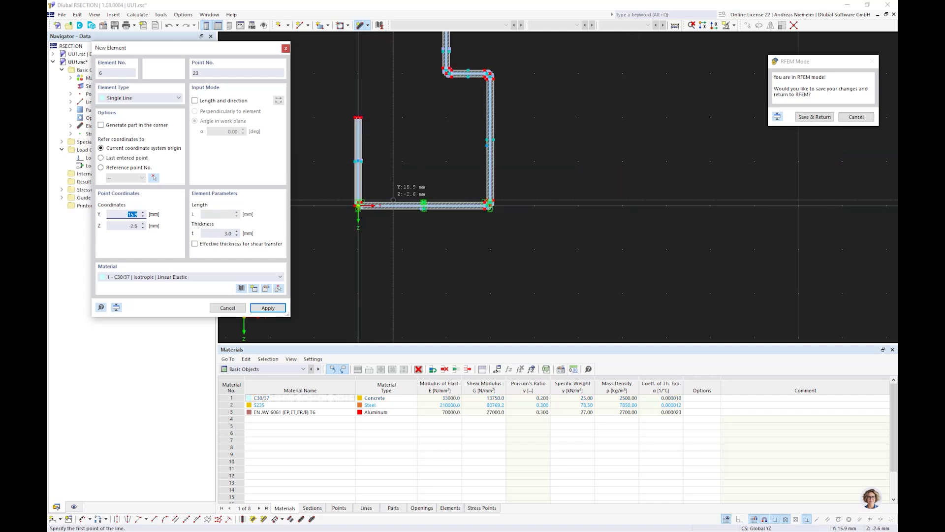
pyautogui.scroll(4, 364, 206)
pyautogui.press('Escape')
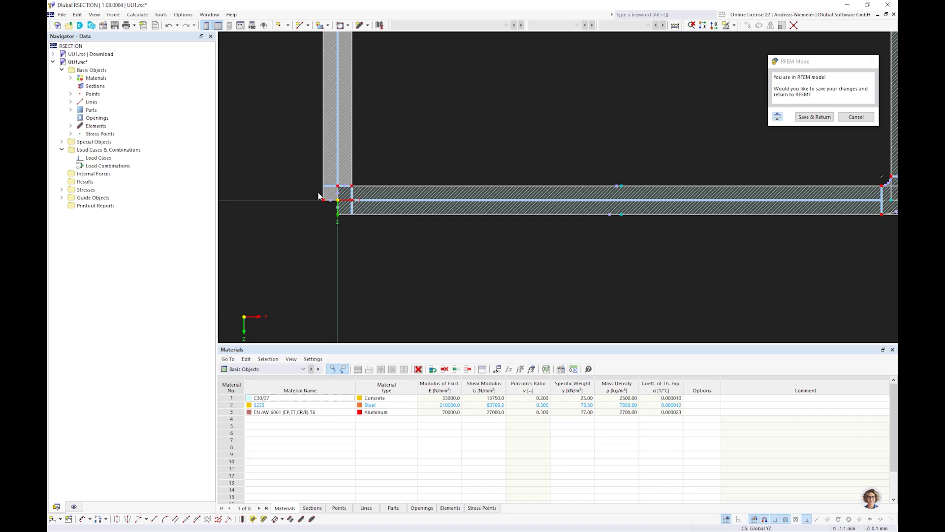
# Step: Check the properties of the vertical element's part and undo the redrawn element
pyautogui.scroll(2, 326, 196)
pyautogui.click(332, 196)
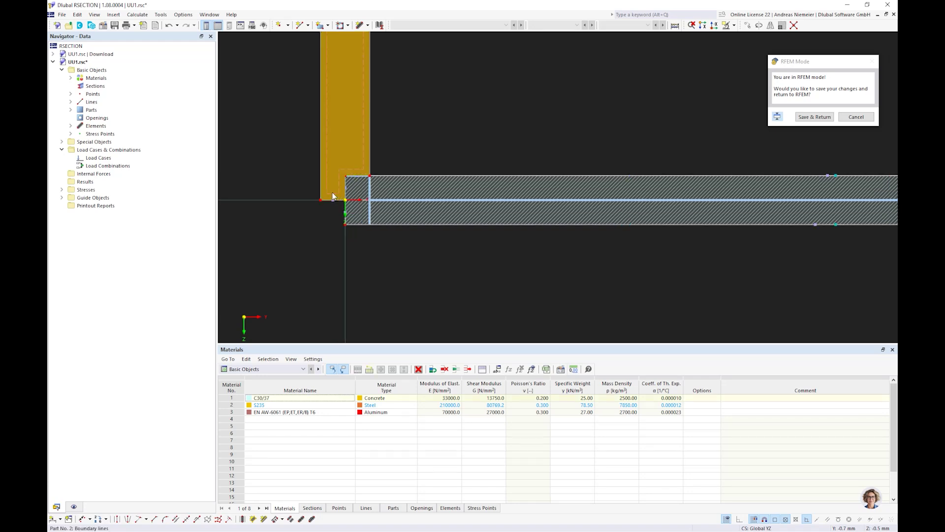
pyautogui.doubleClick(333, 196)
pyautogui.click(667, 428)
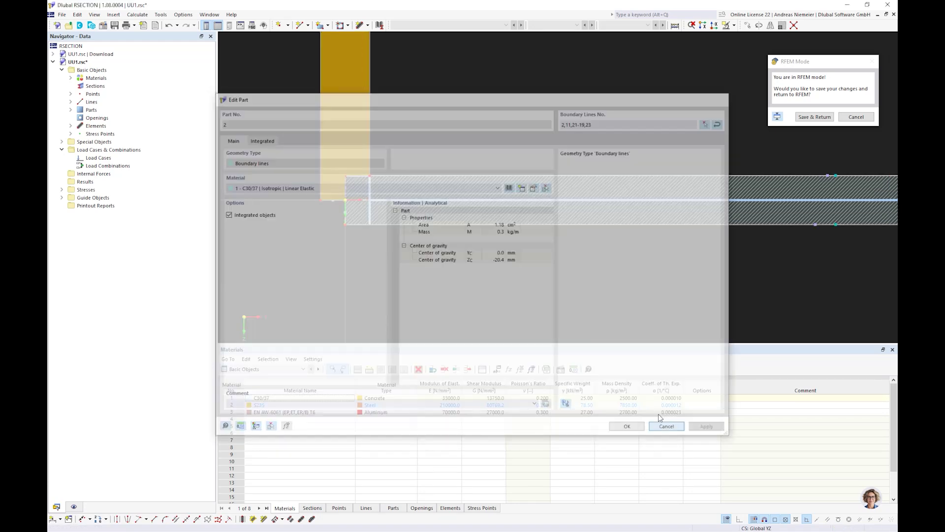
pyautogui.click(167, 28)
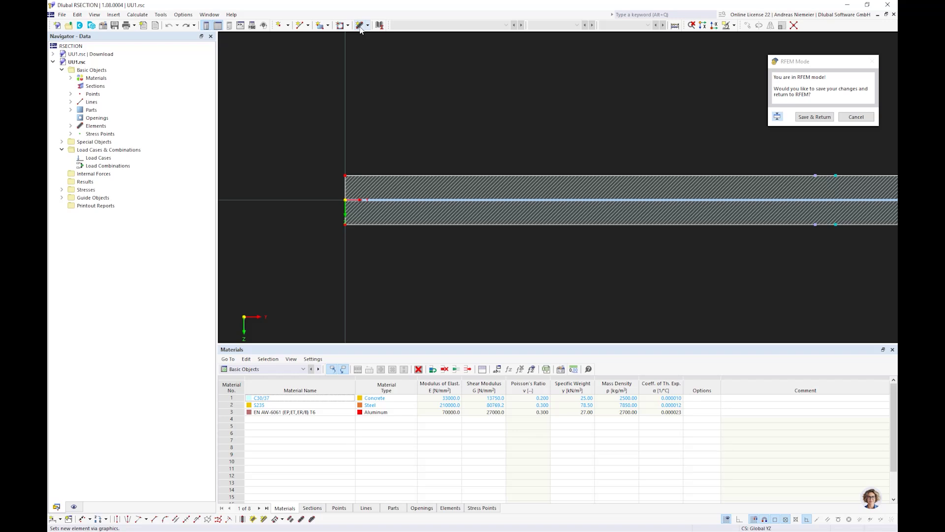
# Step: Add a 3 mm thick, 40 mm long vertical element upward from the origin with material EN AW-6061 (EP,ET,ER/B) T6
pyautogui.click(360, 27)
pyautogui.click(175, 277)
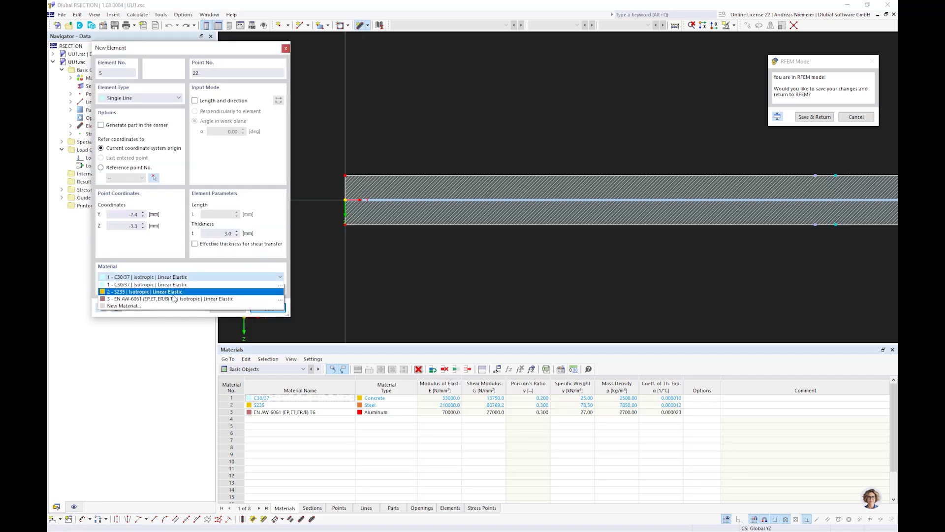
pyautogui.click(175, 298)
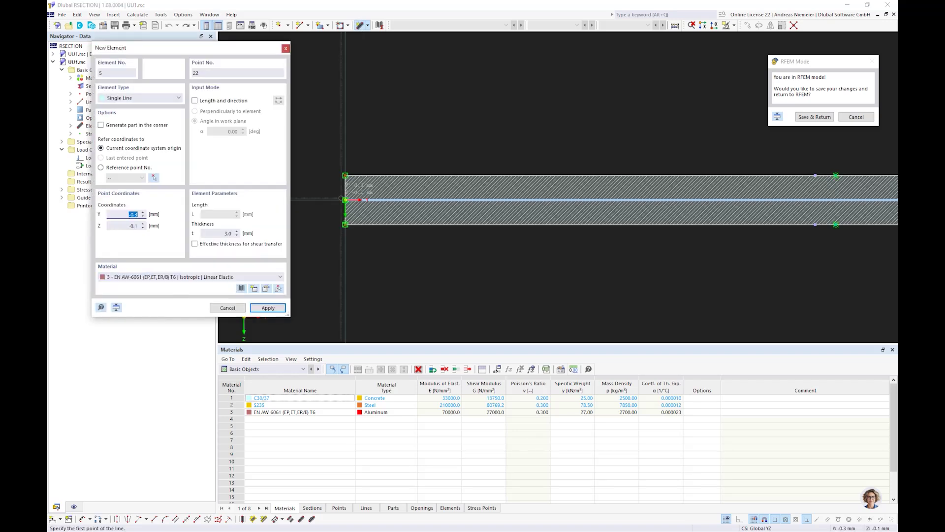
pyautogui.click(345, 200)
pyautogui.scroll(-5, 402, 187)
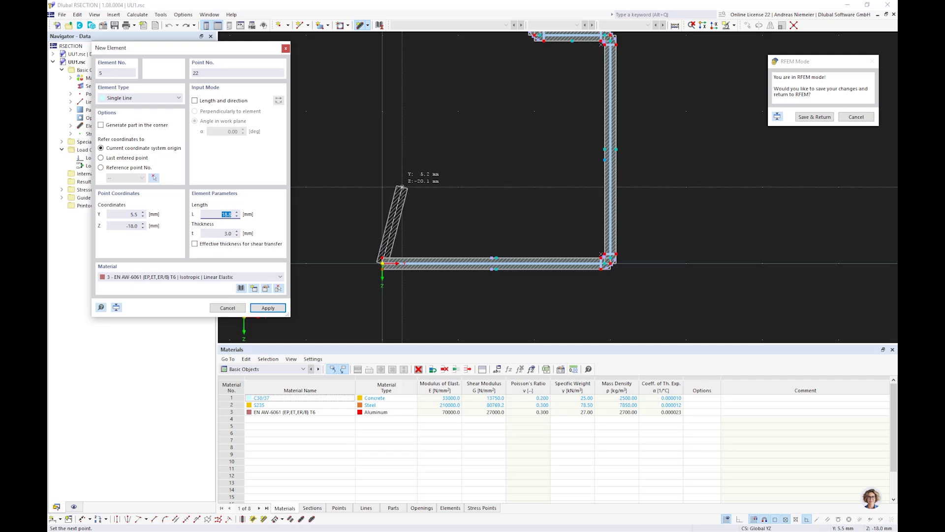
pyautogui.click(382, 112)
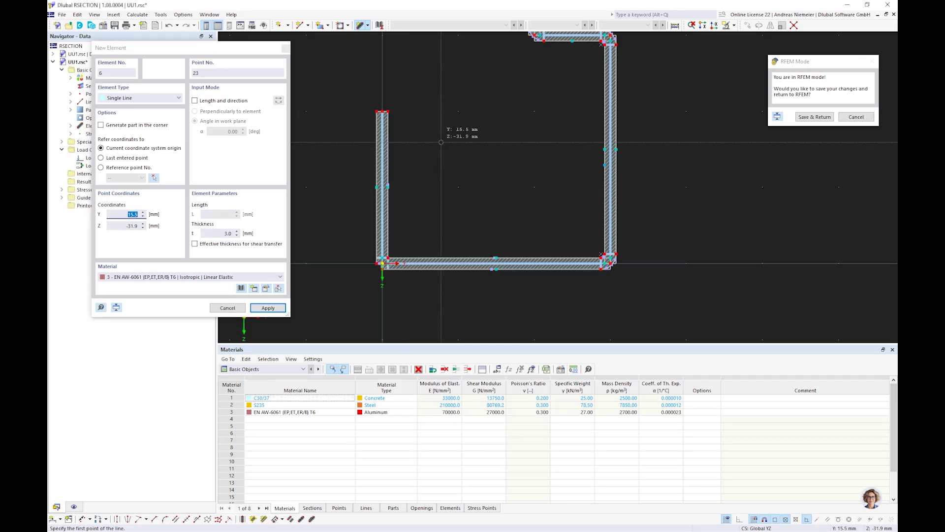
pyautogui.press('Escape')
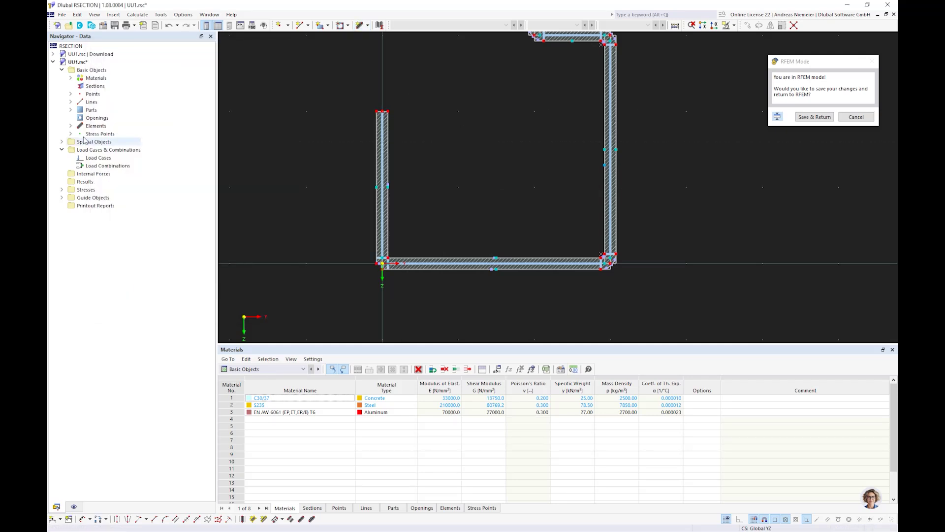
# Step: Highlight part 1 to check which elements it covers, and examine the corner at the origin
pyautogui.click(70, 110)
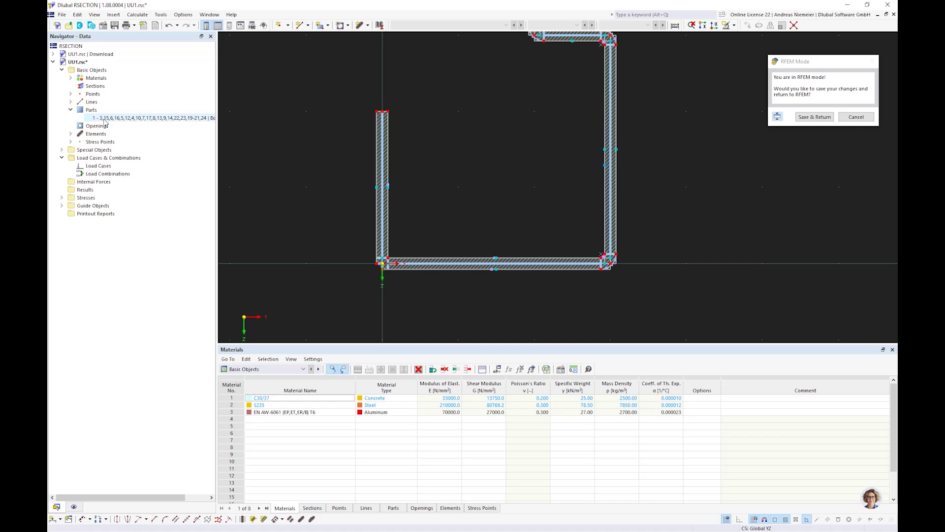
pyautogui.click(103, 119)
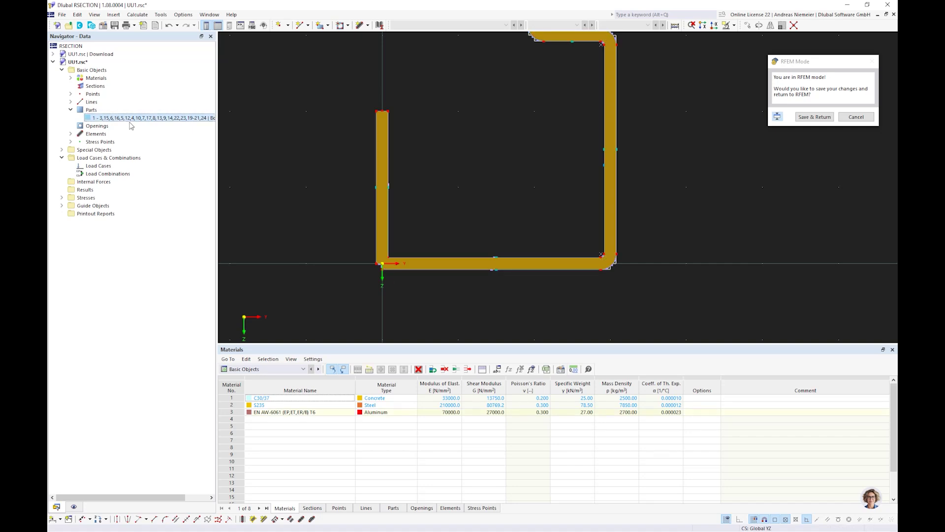
pyautogui.click(389, 269)
pyautogui.scroll(4, 389, 273)
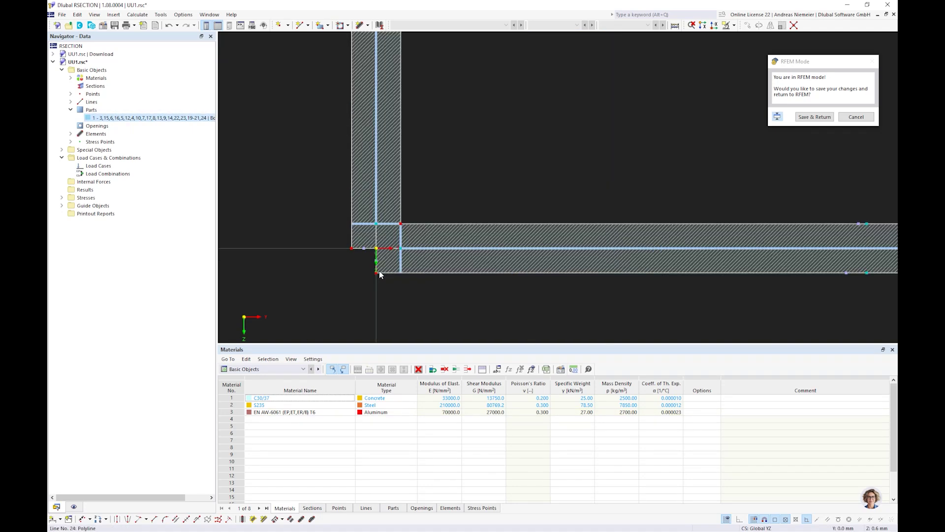
# Step: Hide the subpanels and elements in the display so only the part outline shows around the corner at the origin
pyautogui.scroll(-2, 378, 299)
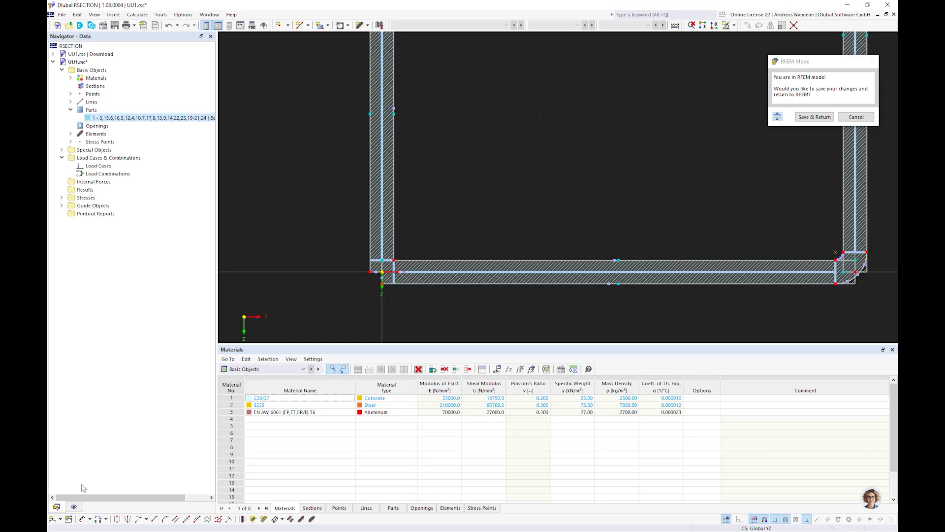
pyautogui.click(74, 506)
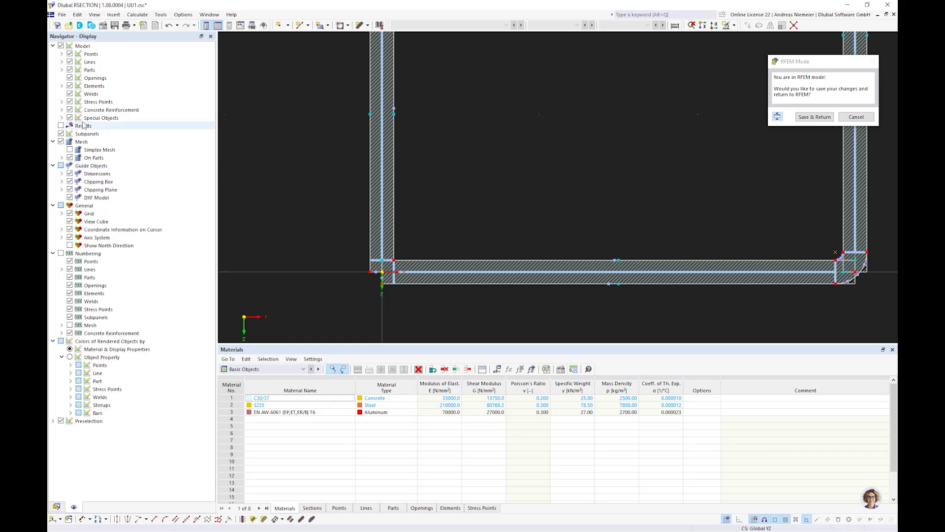
pyautogui.click(61, 133)
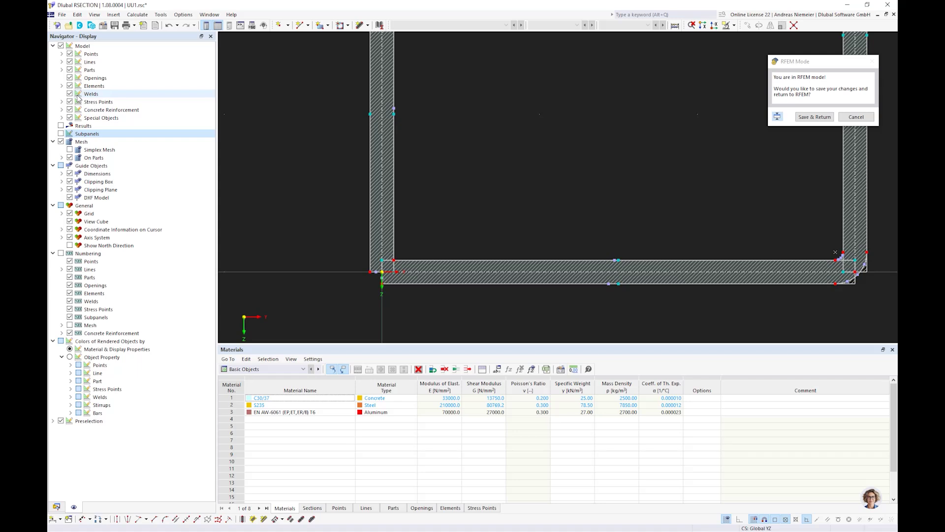
pyautogui.click(69, 87)
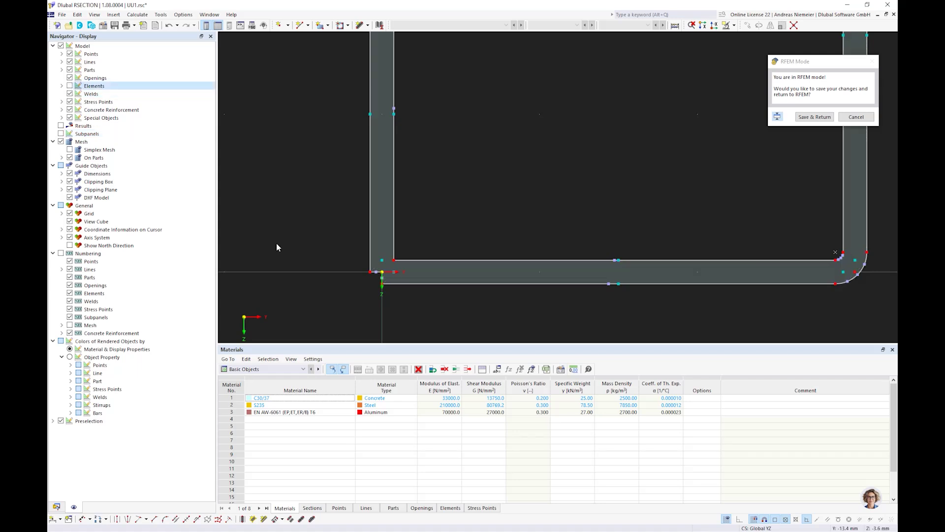
# Step: Round the inner corner at the origin between the horizontal and vertical inner lines with a 1 mm radius
pyautogui.click(165, 520)
pyautogui.click(205, 84)
pyautogui.write('1')
pyautogui.click(420, 260)
pyautogui.click(396, 248)
# Step: Round the outer corner at the origin between the horizontal and vertical outer lines with a 4 mm radius
pyautogui.doubleClick(205, 83)
pyautogui.write('4')
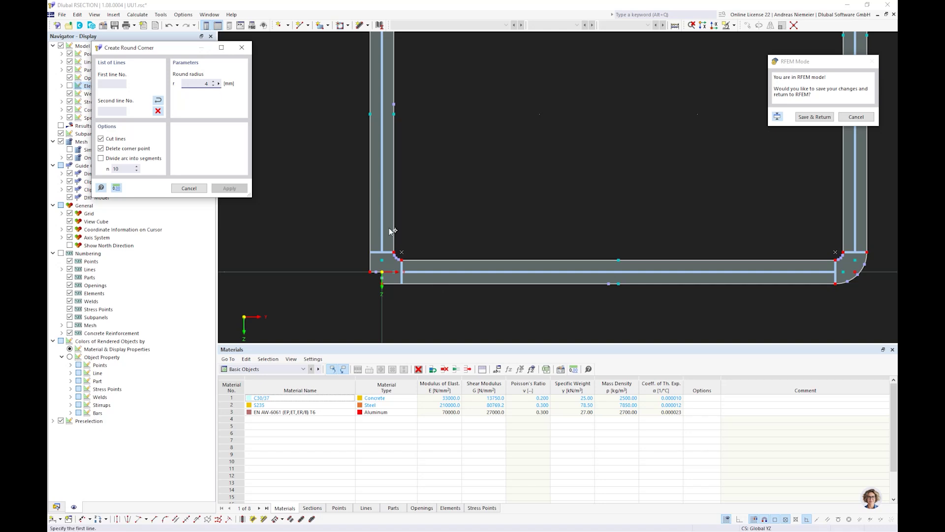
pyautogui.click(421, 283)
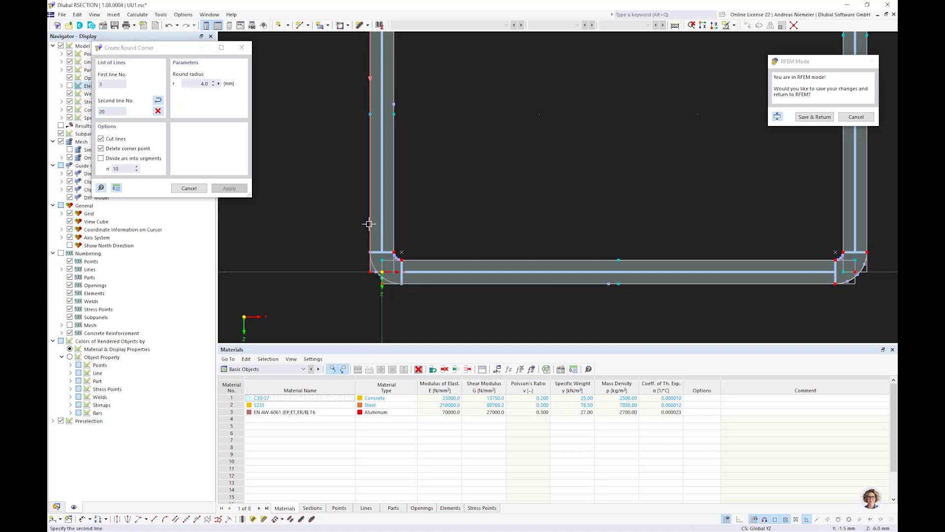
pyautogui.click(369, 224)
pyautogui.scroll(5, 370, 297)
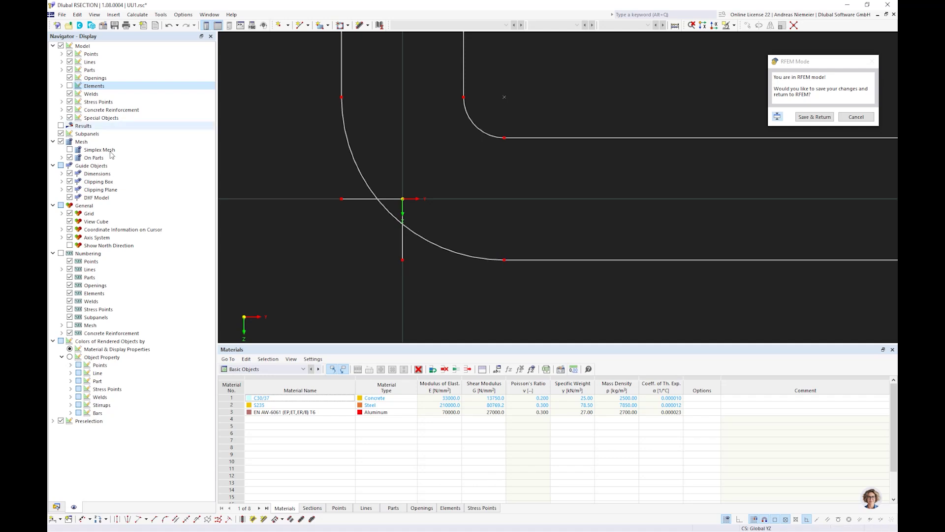
# Step: Edit part 1's boundary lines, removing the two short stub lines at the origin and adding the outer corner arc
pyautogui.click(57, 507)
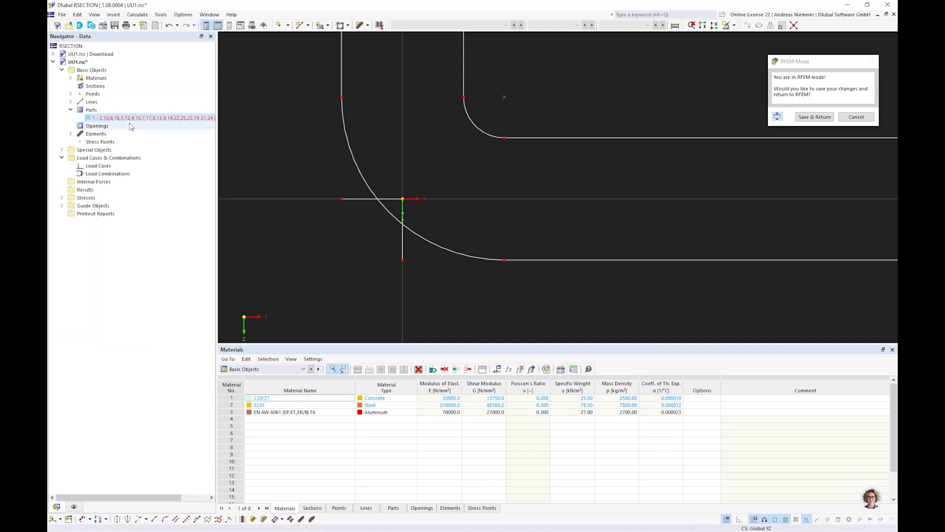
pyautogui.doubleClick(132, 119)
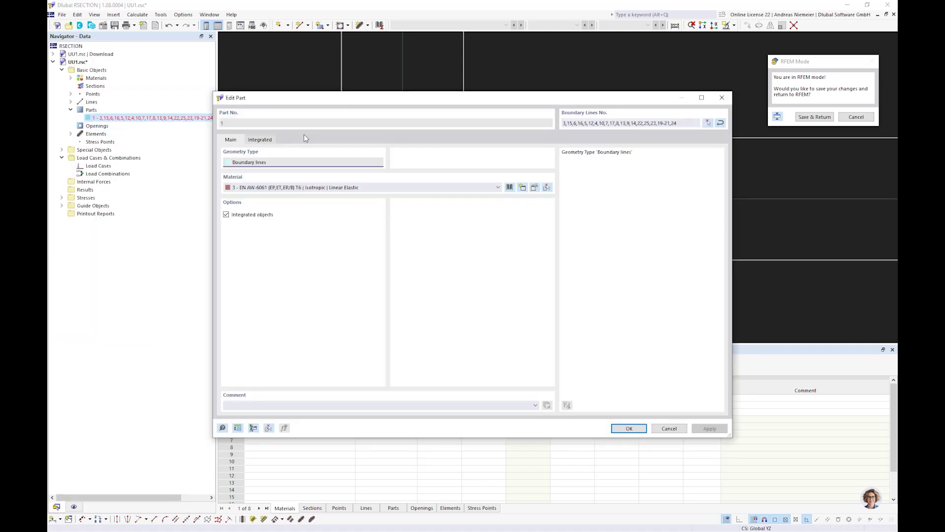
pyautogui.click(708, 124)
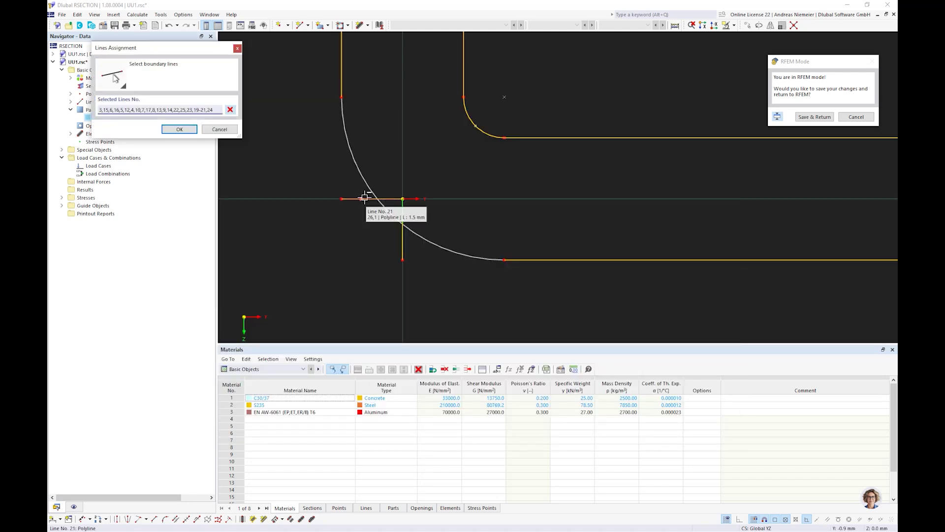
pyautogui.click(366, 198)
pyautogui.click(366, 199)
pyautogui.click(402, 239)
pyautogui.click(418, 234)
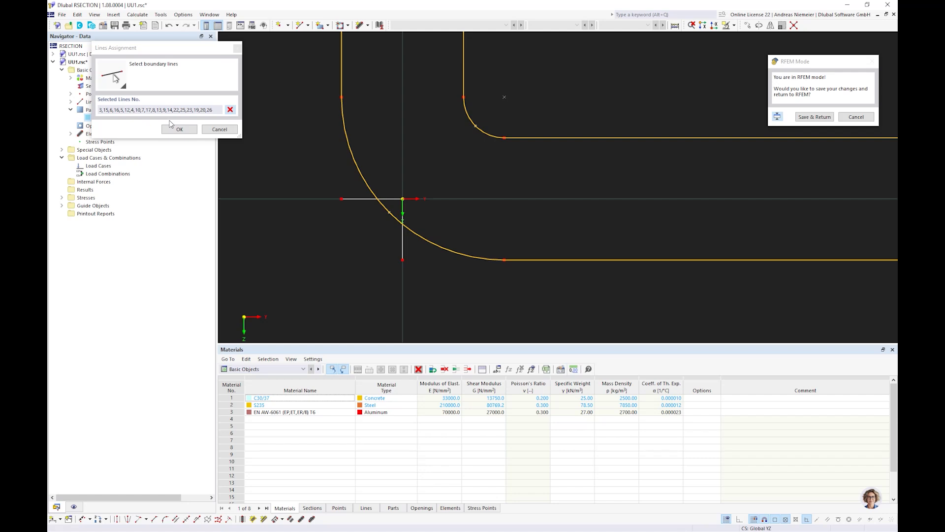
pyautogui.click(177, 129)
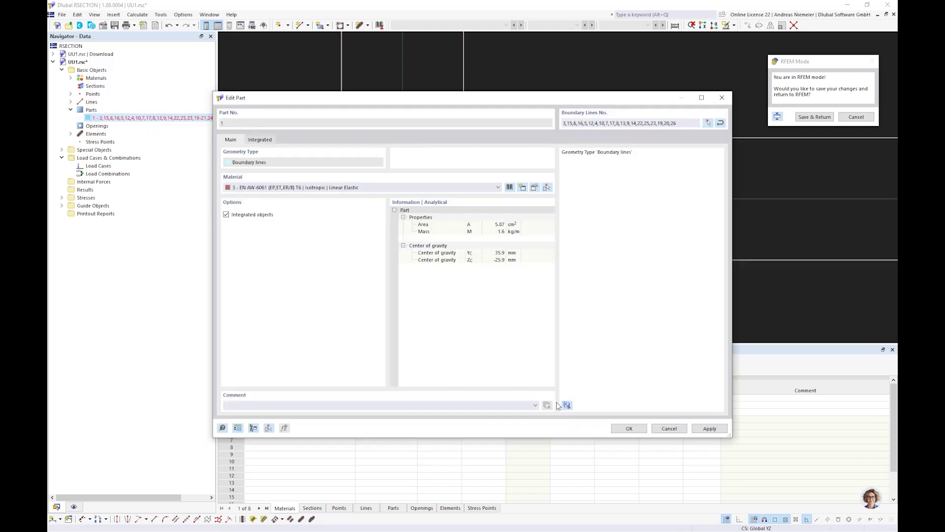
pyautogui.click(636, 431)
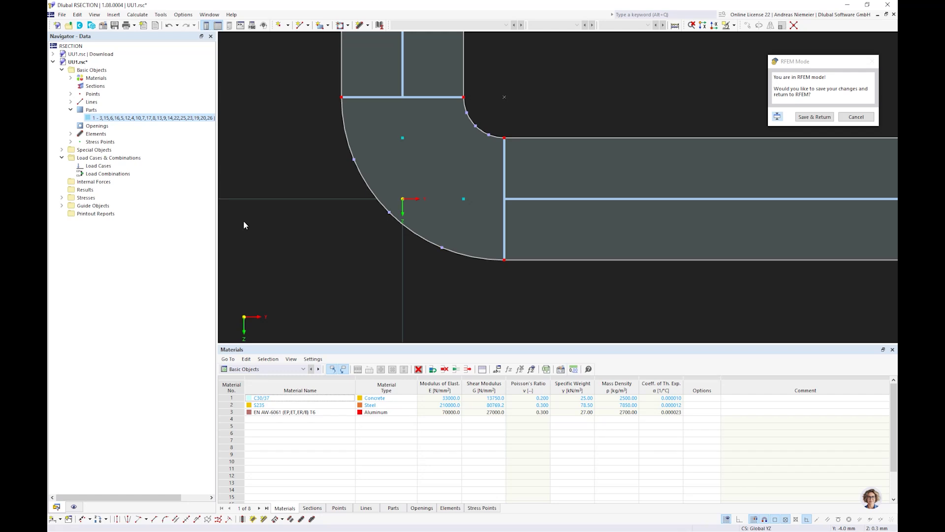
# Step: Save the section, return to RFEM, check the updated RSECTION UU1 section and accept the member changes
pyautogui.scroll(-5, 243, 220)
pyautogui.scroll(-2, 258, 231)
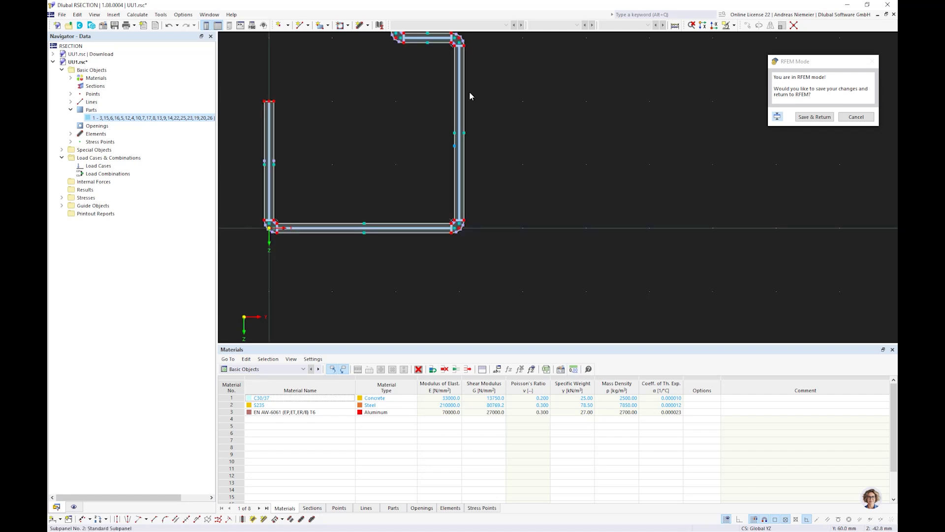
pyautogui.click(817, 117)
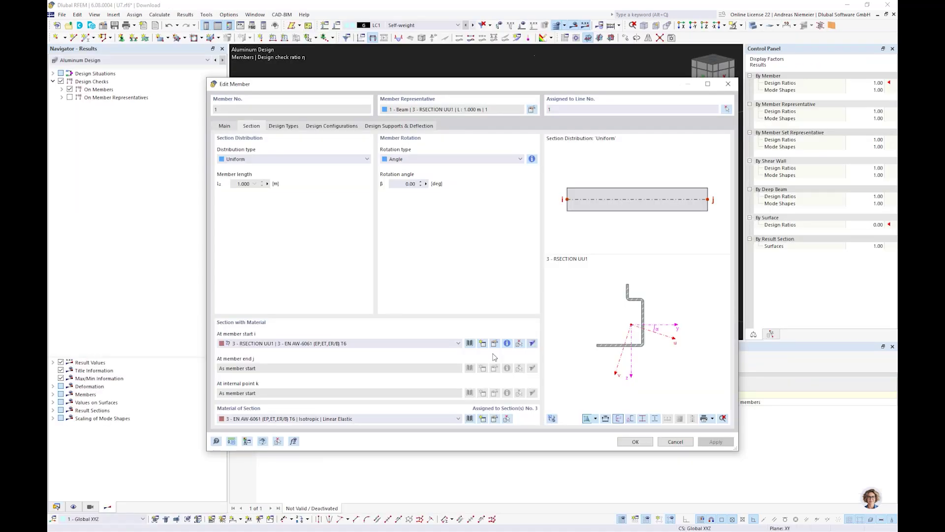
pyautogui.click(494, 343)
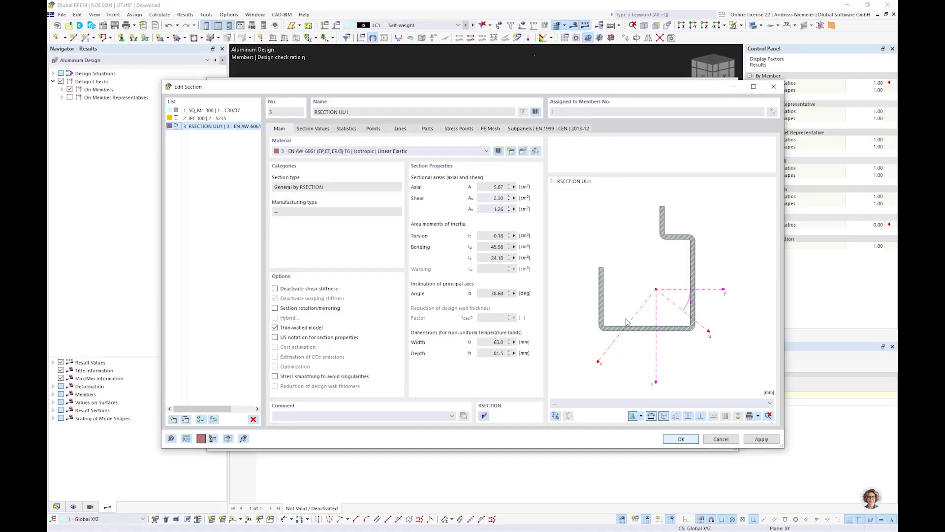
pyautogui.click(680, 439)
pyautogui.click(641, 442)
# Step: Calculate the model and examine the beam's global deformations under load case LC1 - Self-weight
pyautogui.keyDown('ctrl'); pyautogui.moveTo(632, 251); pyautogui.dragTo(525, 229, button='middle'); pyautogui.keyUp('ctrl')
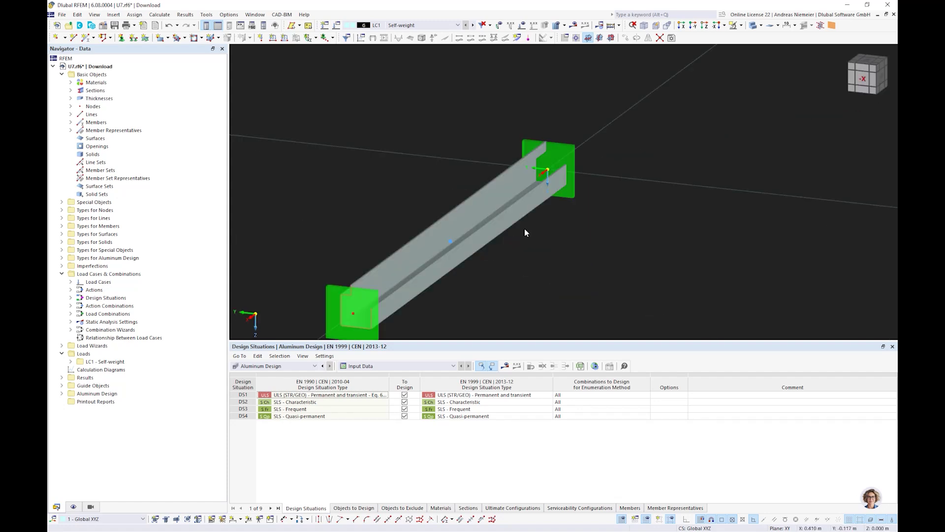
pyautogui.scroll(3, 525, 228)
pyautogui.click(551, 37)
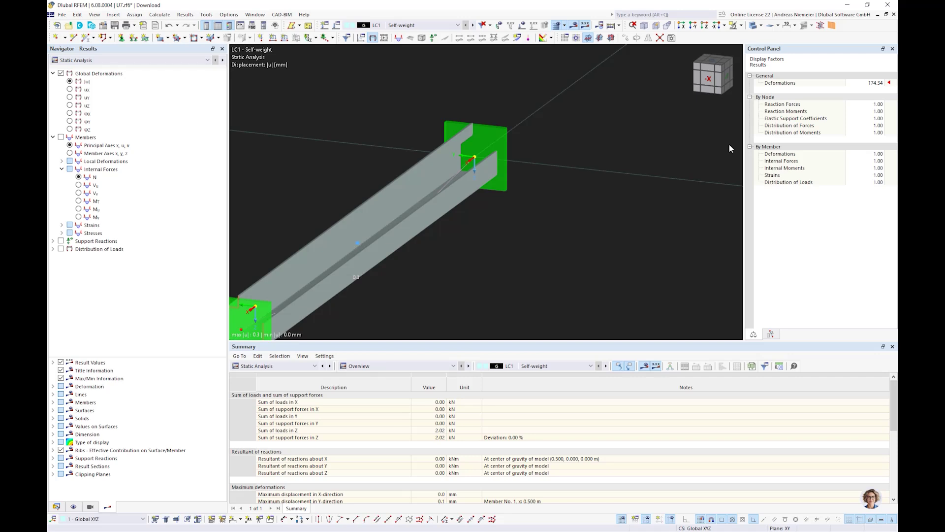
pyautogui.scroll(-5, 485, 161)
pyautogui.keyDown('ctrl'); pyautogui.moveTo(485, 161); pyautogui.dragTo(469, 175, button='middle'); pyautogui.keyUp('ctrl')
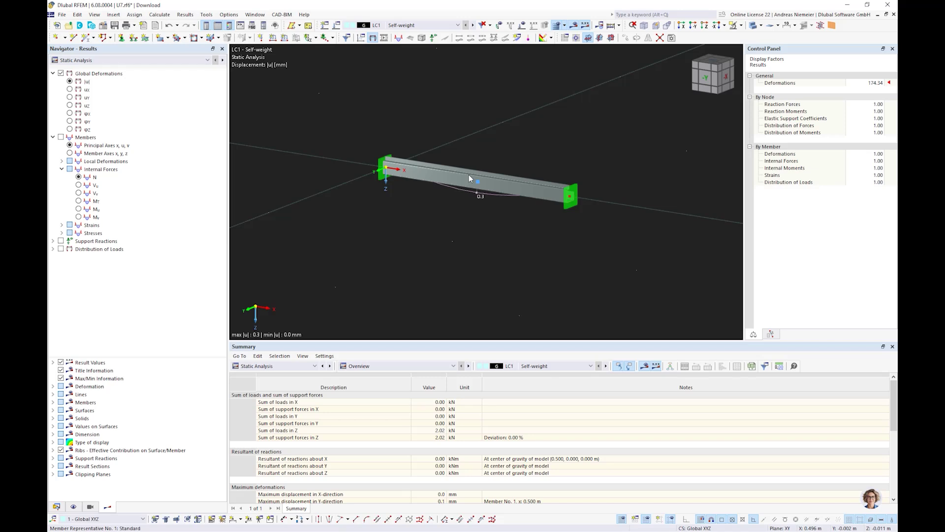
# Step: Switch the results to Aluminum Design and view the member's design ratio diagram along the beam in wireframe display
pyautogui.click(158, 60)
pyautogui.click(159, 74)
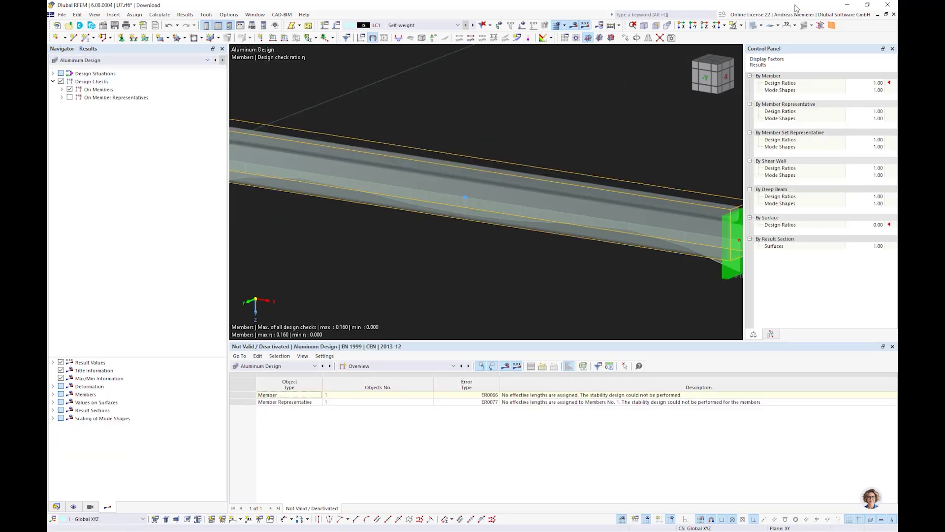
pyautogui.click(753, 25)
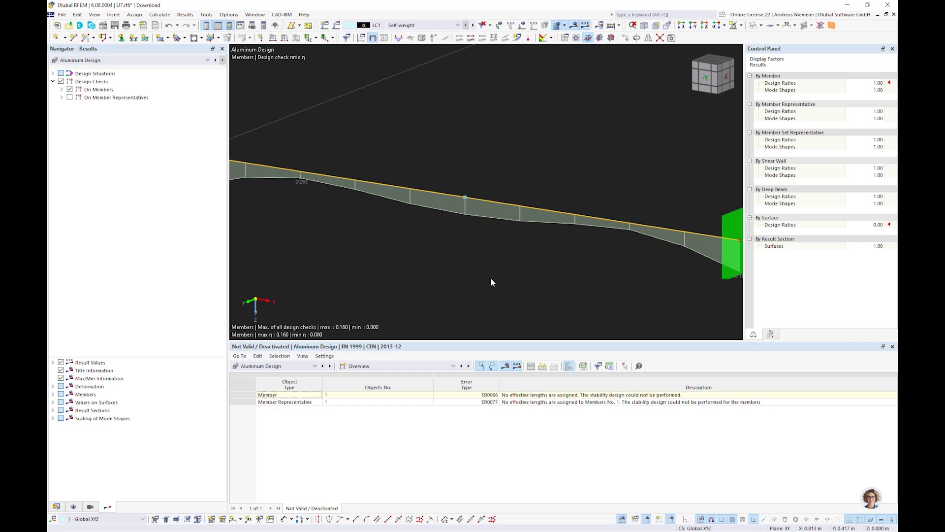
pyautogui.scroll(-5, 490, 274)
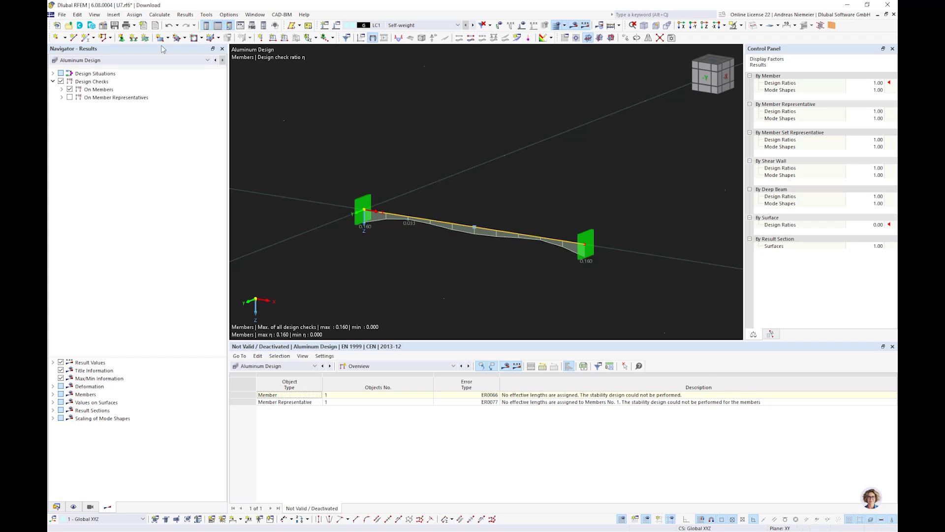
# Step: Close the U7.rf6 model without saving its changes
pyautogui.click(63, 15)
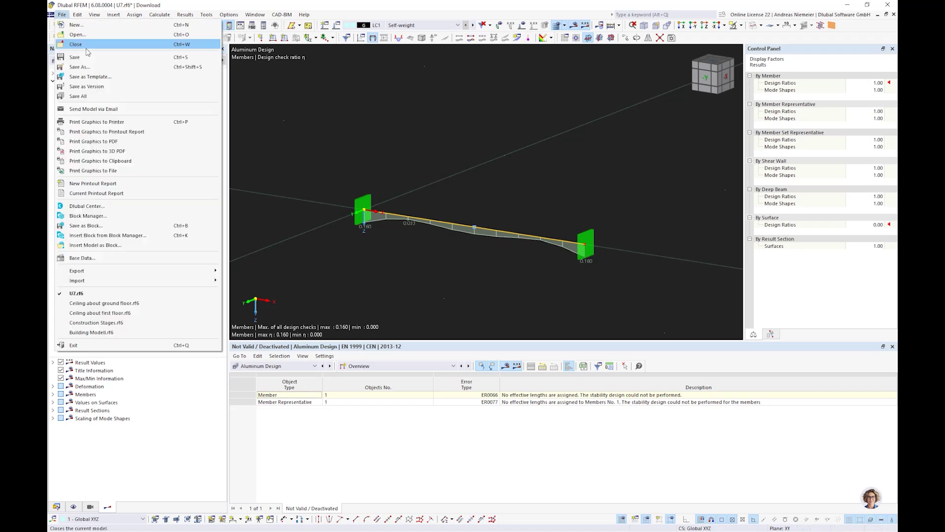
pyautogui.press('Escape')
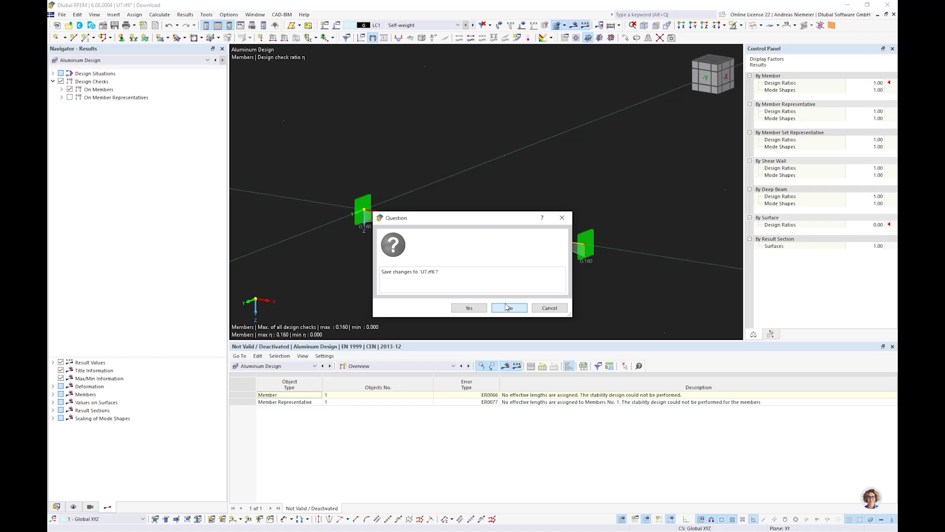
pyautogui.click(508, 307)
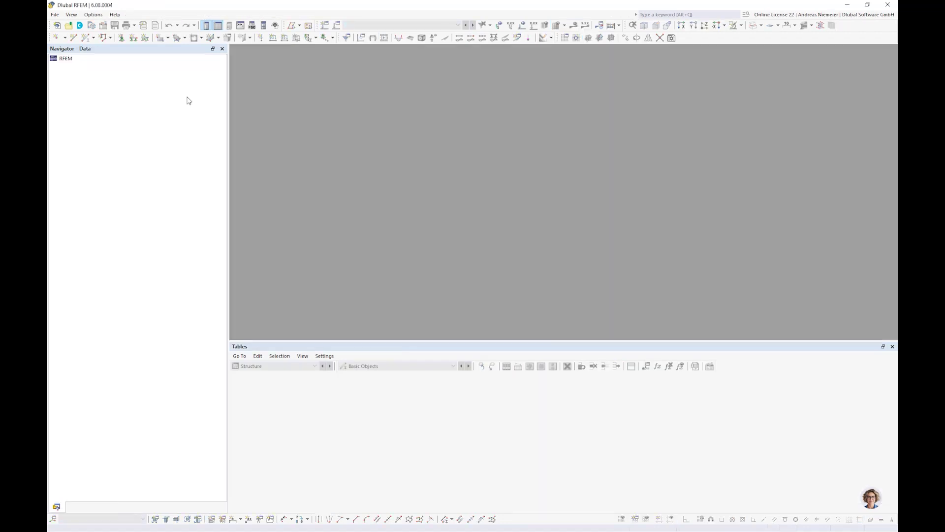
# Step: Create a new 3D model named UU8 with the Multilayer Surfaces add-on activated
pyautogui.click(57, 26)
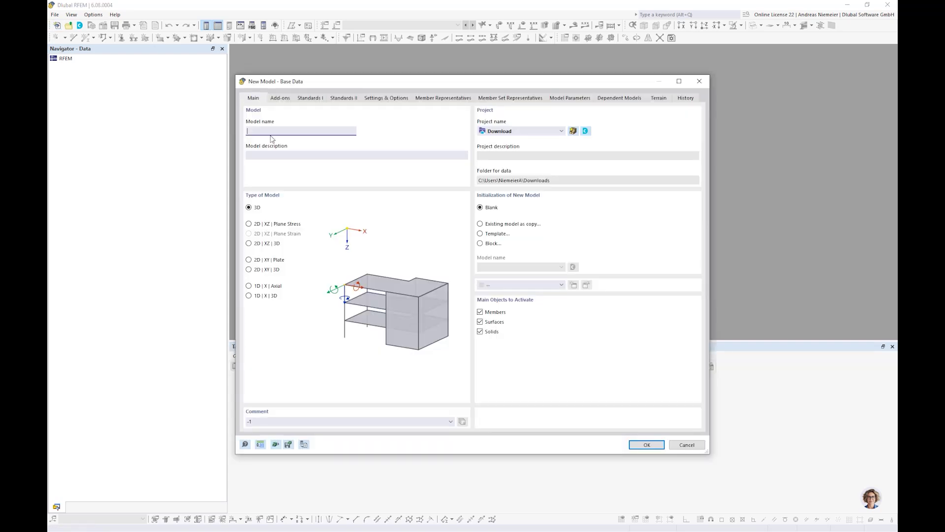
pyautogui.write('UU8')
pyautogui.click(279, 97)
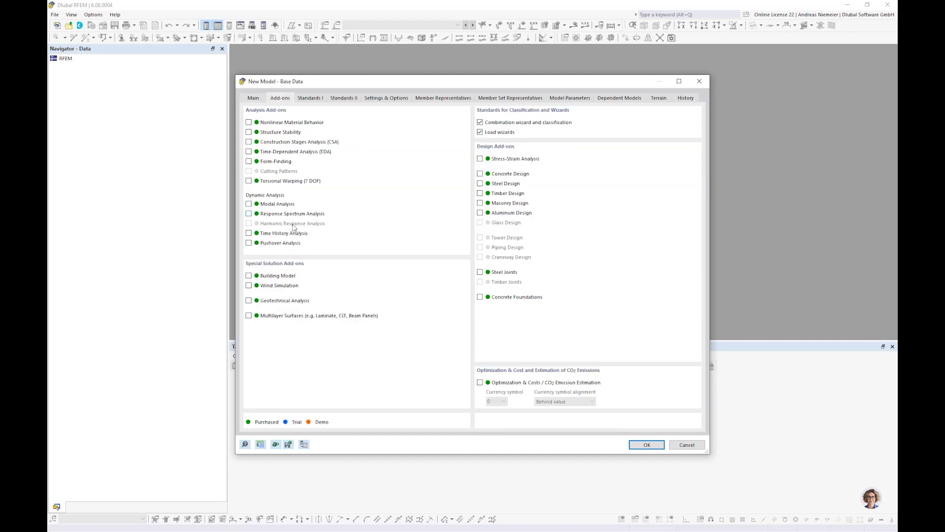
pyautogui.click(266, 317)
pyautogui.click(646, 445)
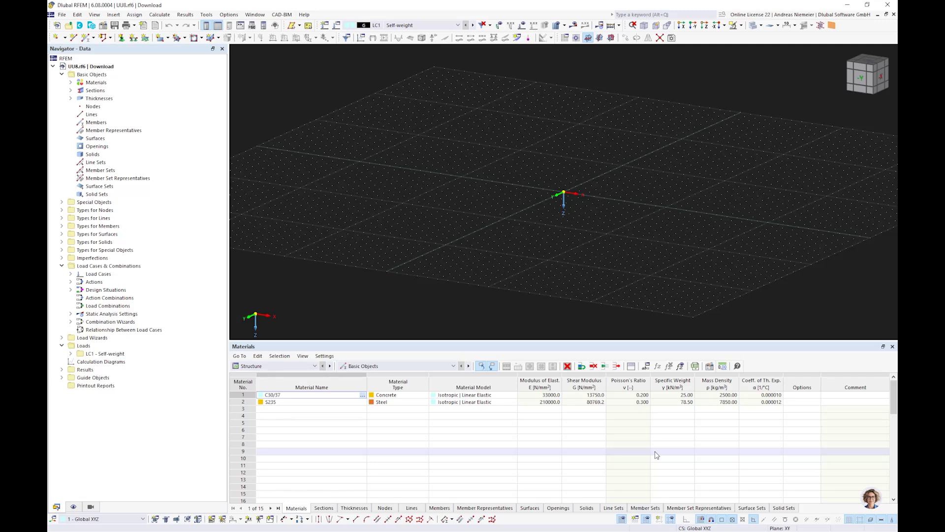
# Step: In plan view, draw a rectangular outline of single lines about 12 m by 9 m, starting at the origin
pyautogui.moveTo(623, 87); pyautogui.dragTo(509, 149, button='middle')
pyautogui.scroll(1, 499, 134)
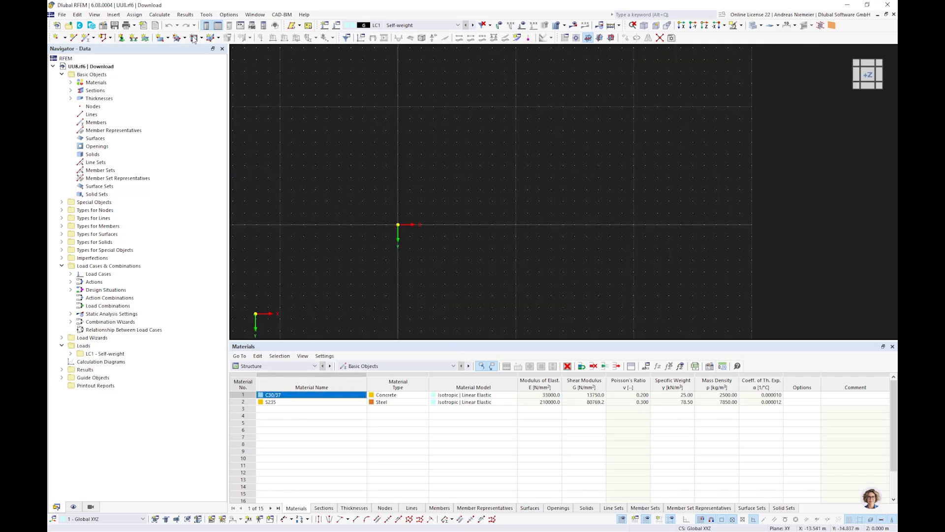
pyautogui.click(74, 38)
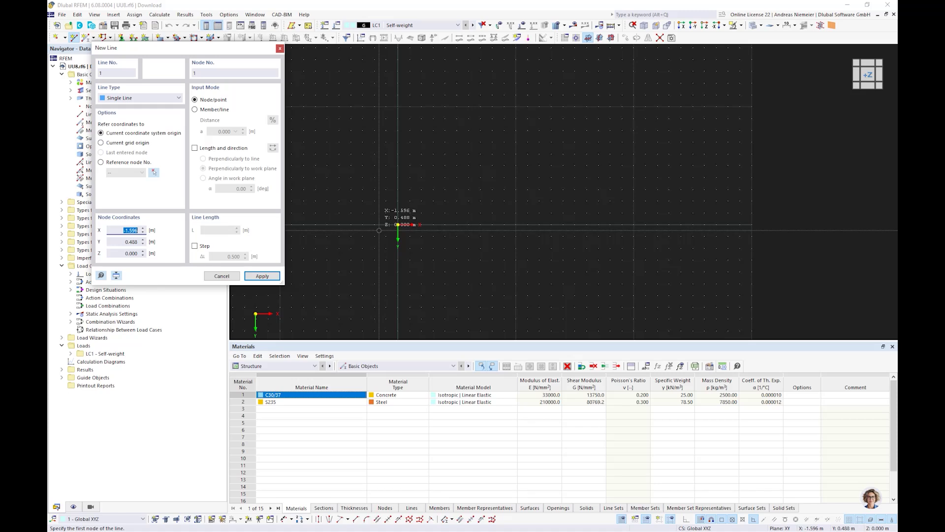
pyautogui.click(398, 224)
pyautogui.click(539, 224)
pyautogui.click(539, 119)
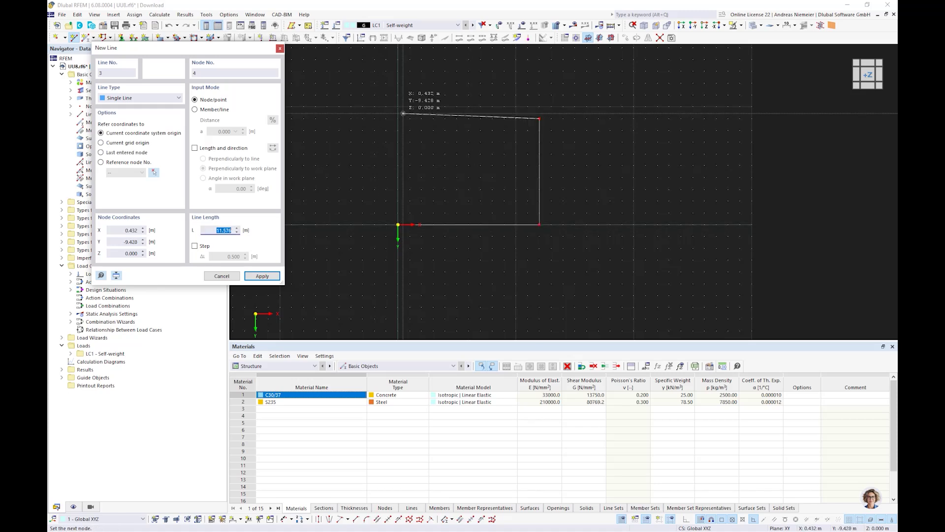
pyautogui.click(397, 119)
pyautogui.click(397, 225)
# Step: Divide the rectangle with a lengthwise line at Y -4.5 m and two cross lines through its far half at X 8 m and 5 m
pyautogui.click(540, 171)
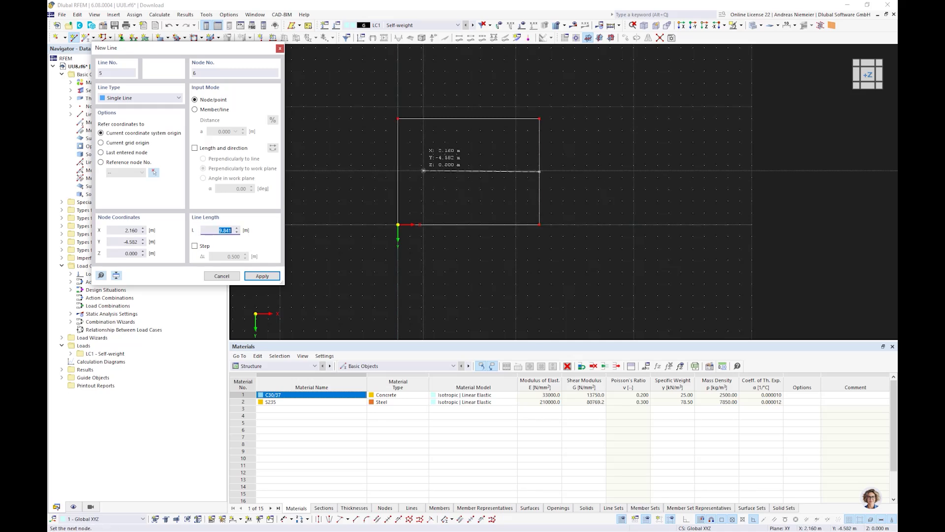
pyautogui.click(397, 171)
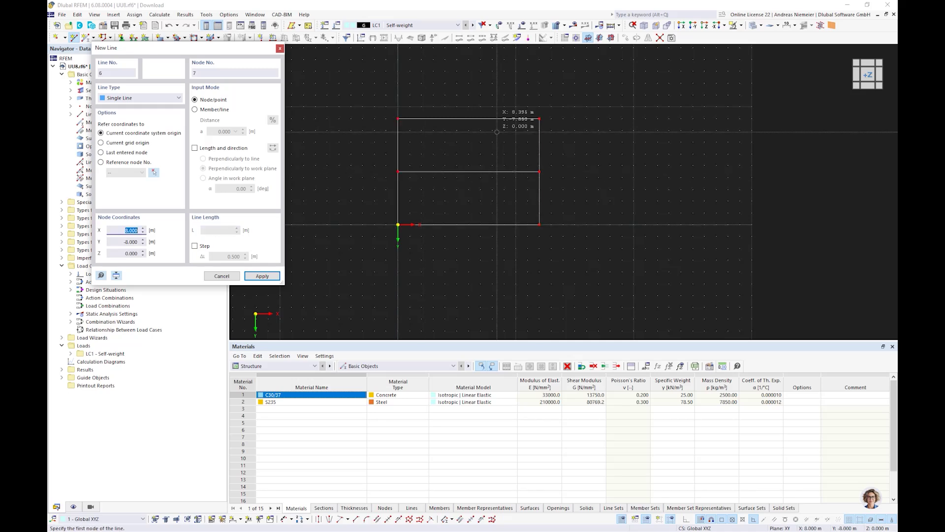
pyautogui.click(492, 118)
pyautogui.click(492, 171)
pyautogui.click(457, 119)
pyautogui.click(458, 172)
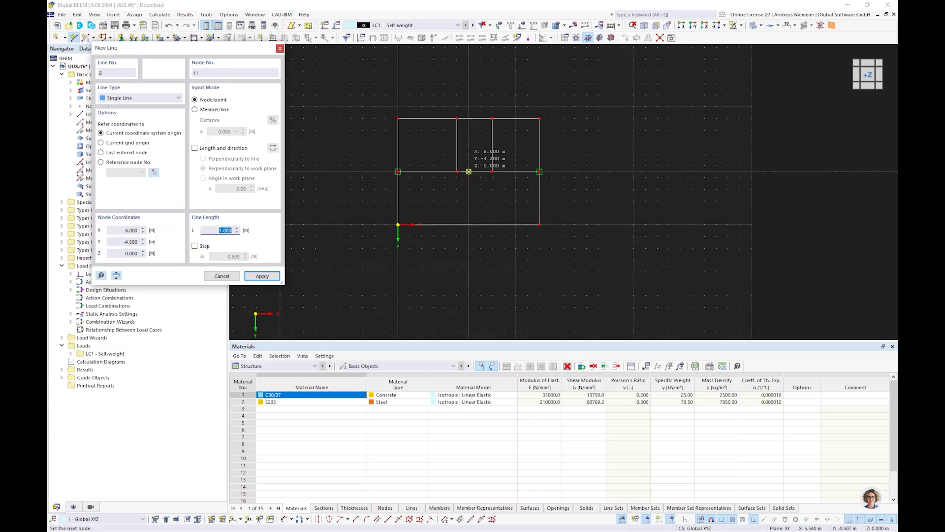
pyautogui.press('Escape')
pyautogui.moveTo(598, 253); pyautogui.dragTo(287, 85)
pyautogui.keyDown('ctrl'); pyautogui.moveTo(596, 218); pyautogui.dragTo(555, 238, button='middle'); pyautogui.keyUp('ctrl')
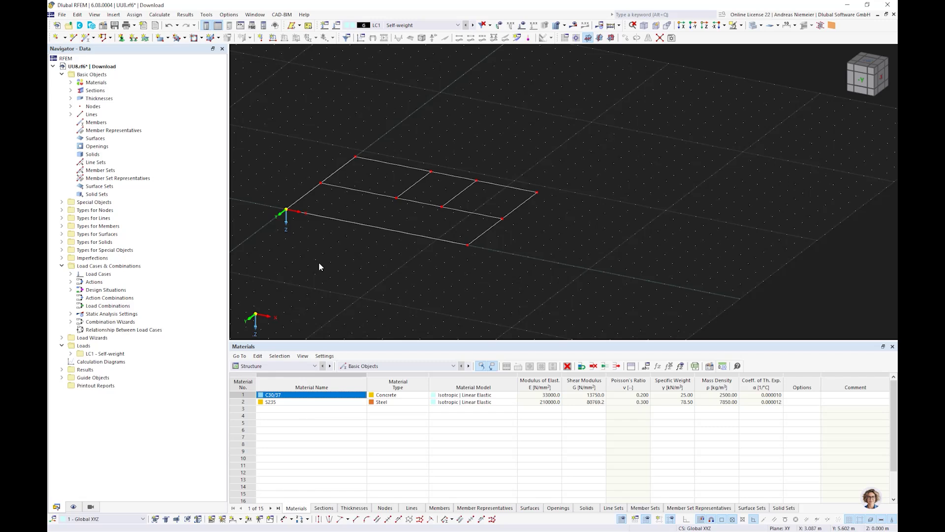
# Step: Set up a copy of the whole line layout offset by -3 m in Z, with lines linked by surfaces
pyautogui.moveTo(276, 141); pyautogui.dragTo(576, 278)
pyautogui.click(627, 39)
pyautogui.click(378, 190)
pyautogui.click(359, 316)
pyautogui.write('-3')
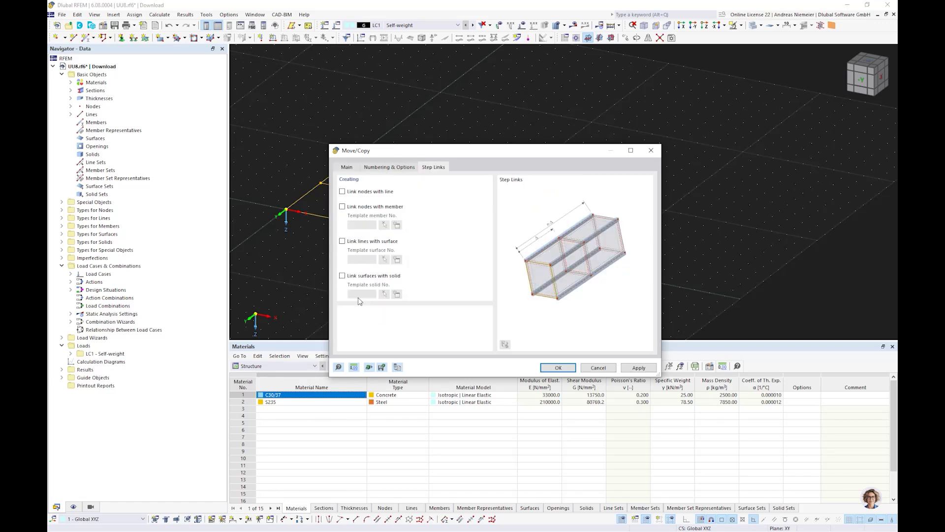
pyautogui.click(355, 242)
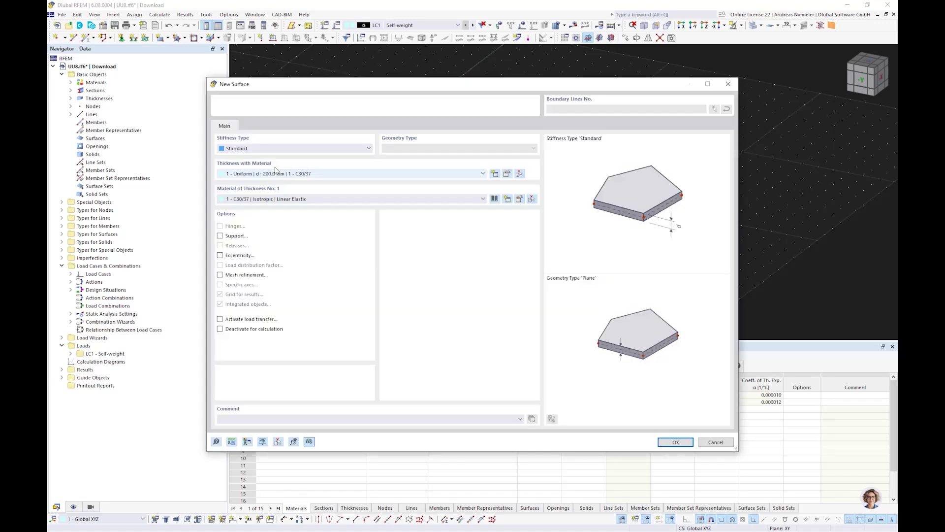
# Step: Keep the template surface's stiffness type Standard and create a new thickness of type Beam Panel for it
pyautogui.click(260, 148)
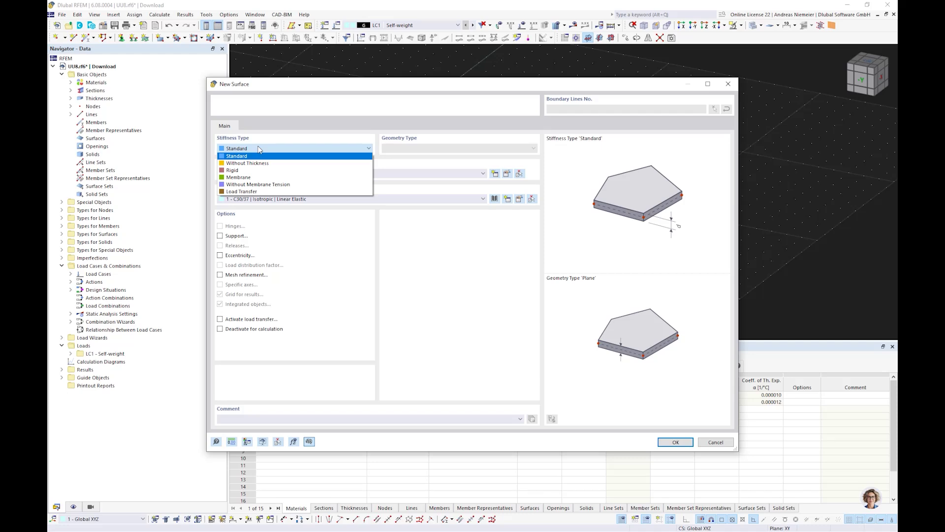
pyautogui.click(259, 148)
pyautogui.click(493, 176)
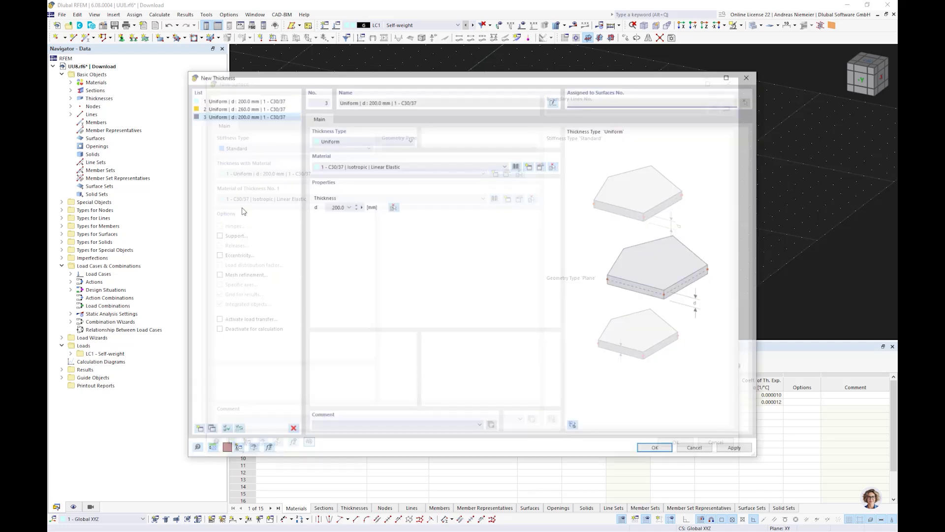
pyautogui.click(344, 140)
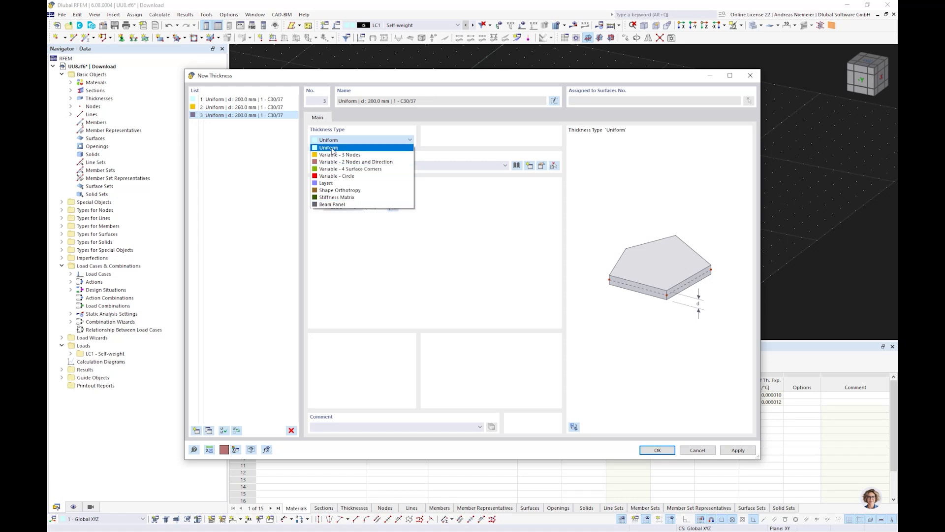
pyautogui.click(328, 204)
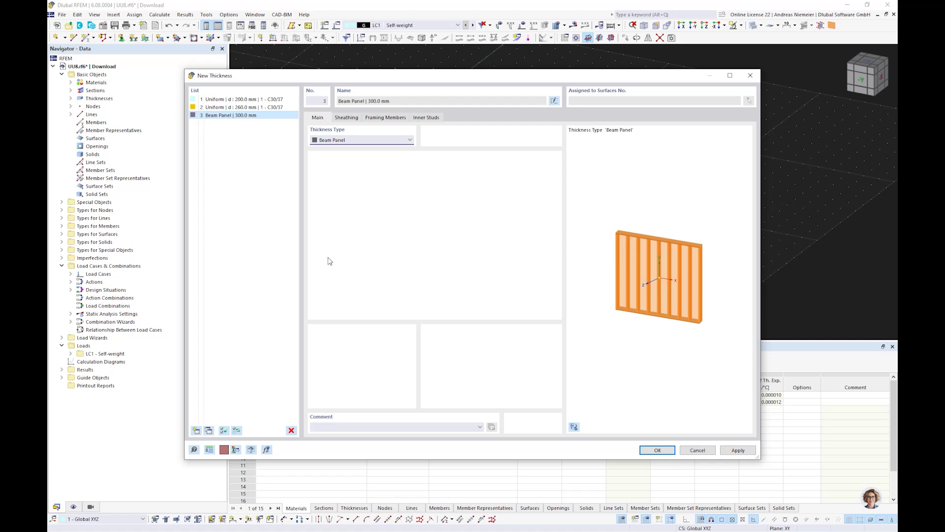
# Step: For the front sheathing, pick the library material OSB (EN 300), OSB/2 and OSB/3 (> 10 - 18 mm)
pyautogui.click(385, 118)
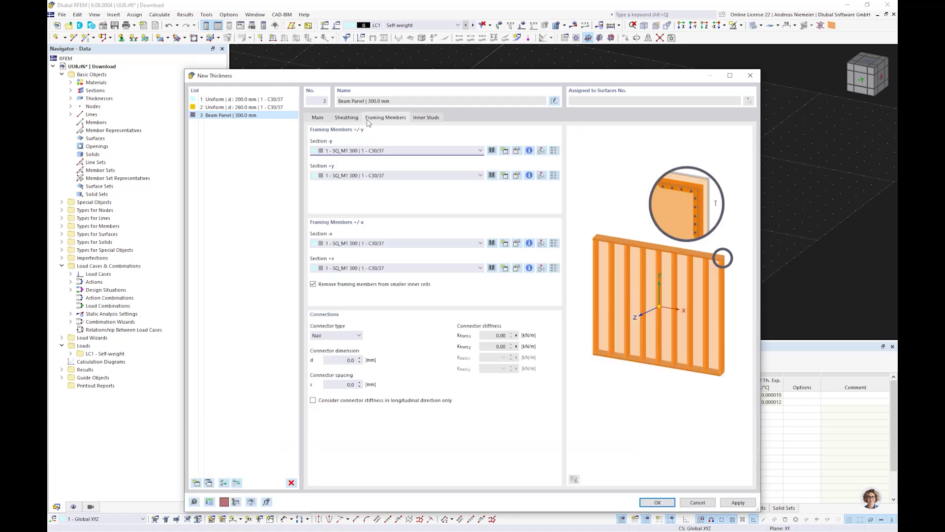
pyautogui.click(347, 117)
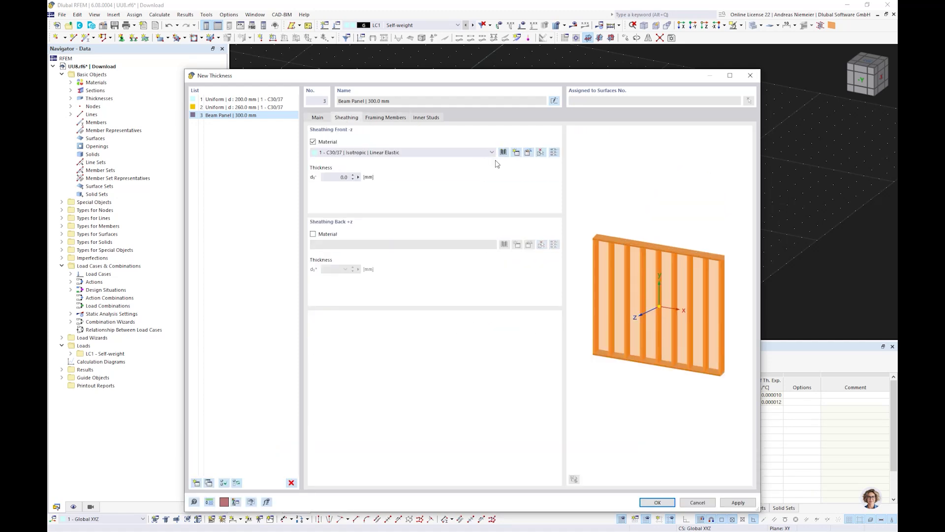
pyautogui.click(588, 108)
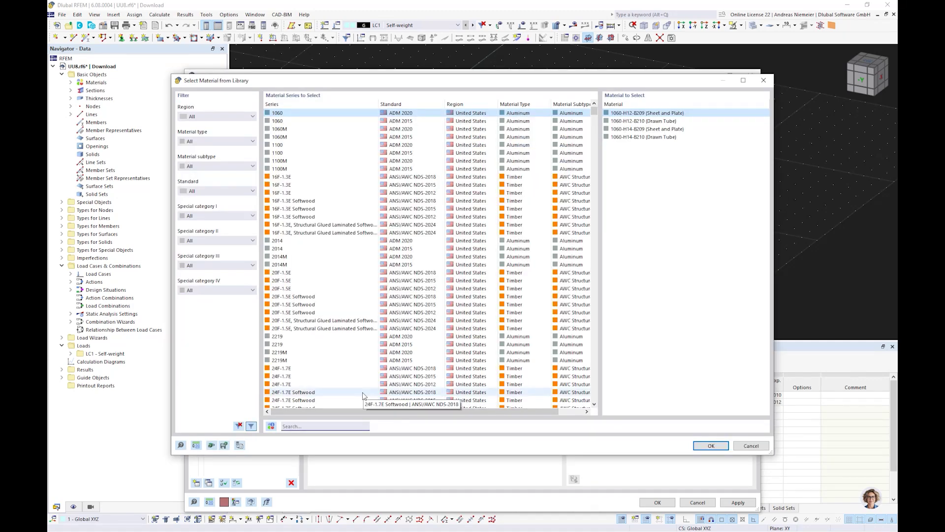
pyautogui.write('OSB')
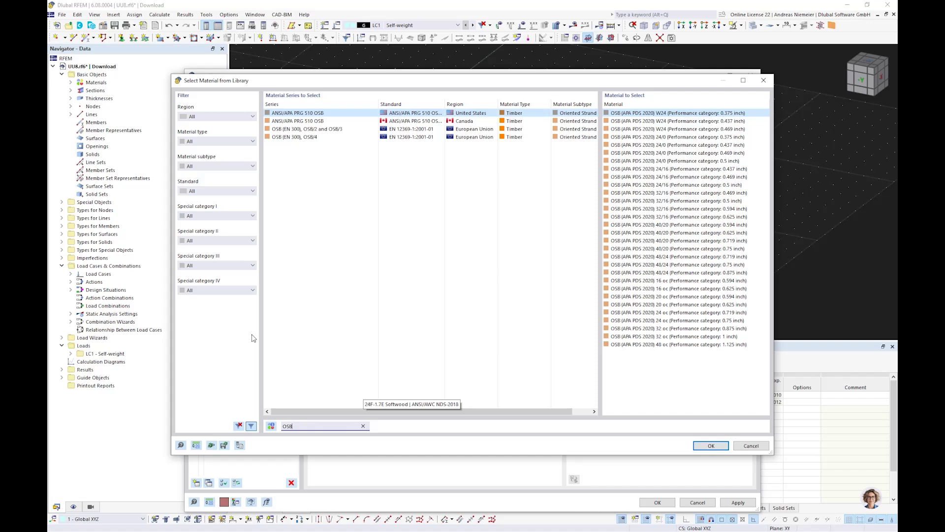
pyautogui.click(302, 130)
pyautogui.click(630, 121)
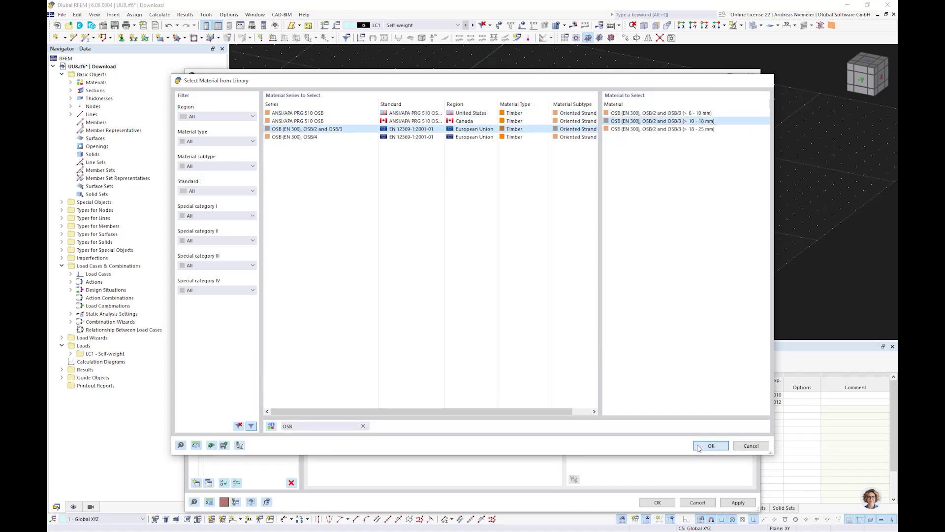
pyautogui.click(699, 447)
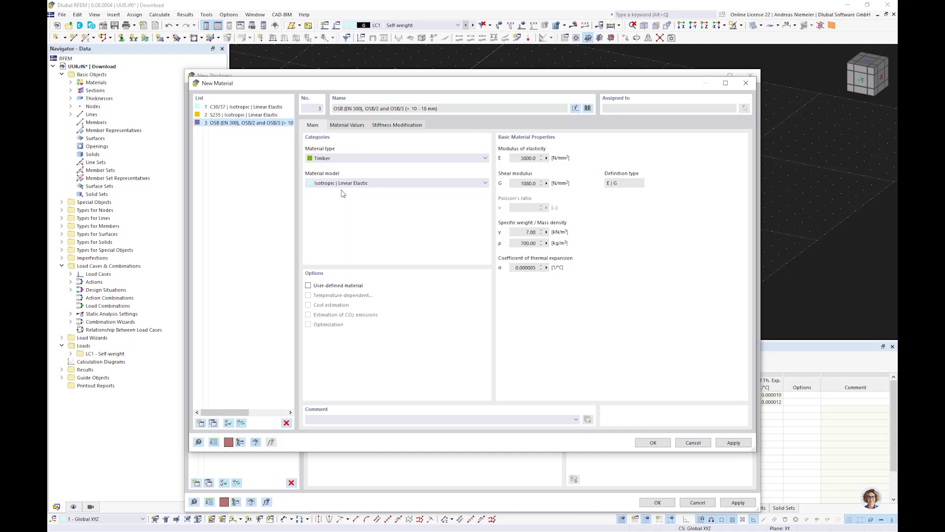
# Step: Set the OSB material model to Orthotropic | Linear Elastic (Surfaces) and the front sheathing thickness to 15 mm
pyautogui.click(345, 183)
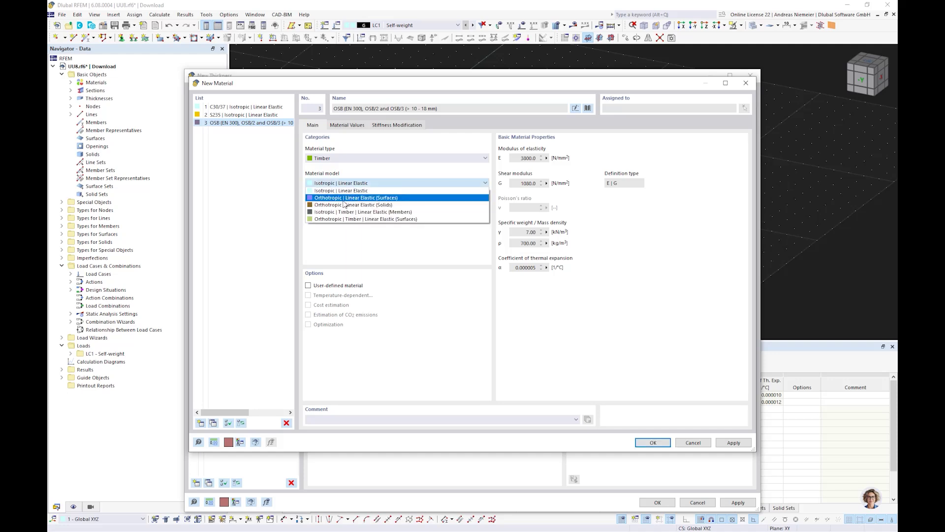
pyautogui.click(344, 199)
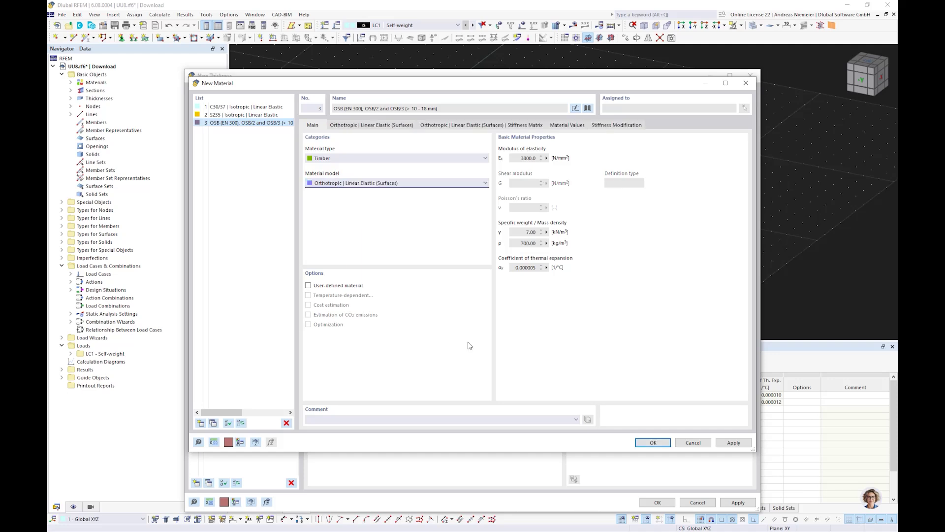
pyautogui.click(646, 444)
pyautogui.write('15')
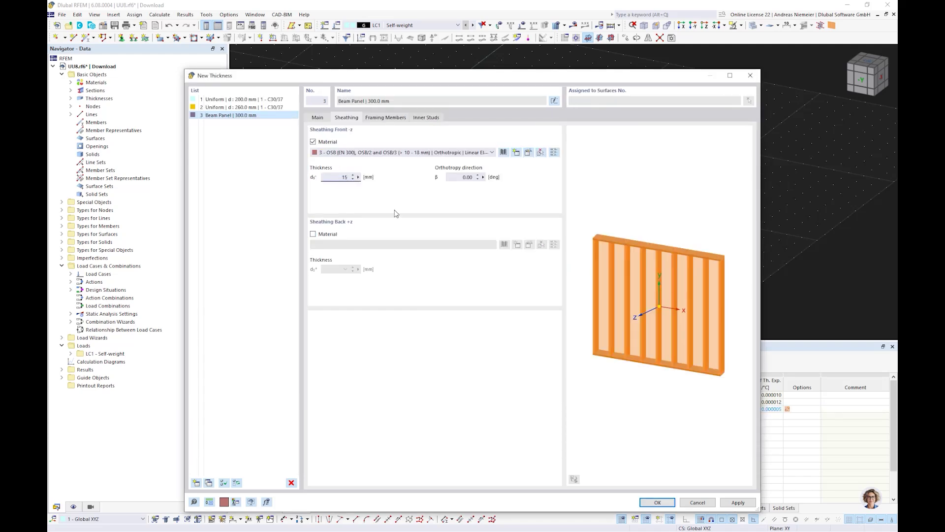
# Step: Activate the back sheathing with the same OSB material and a thickness of 15 mm
pyautogui.click(313, 233)
pyautogui.click(334, 245)
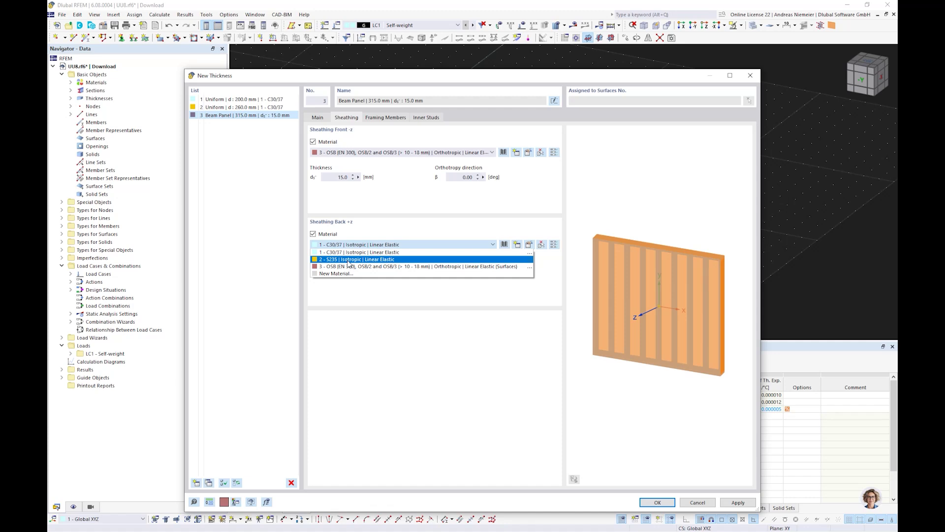
pyautogui.click(348, 267)
pyautogui.click(341, 269)
pyautogui.write('15')
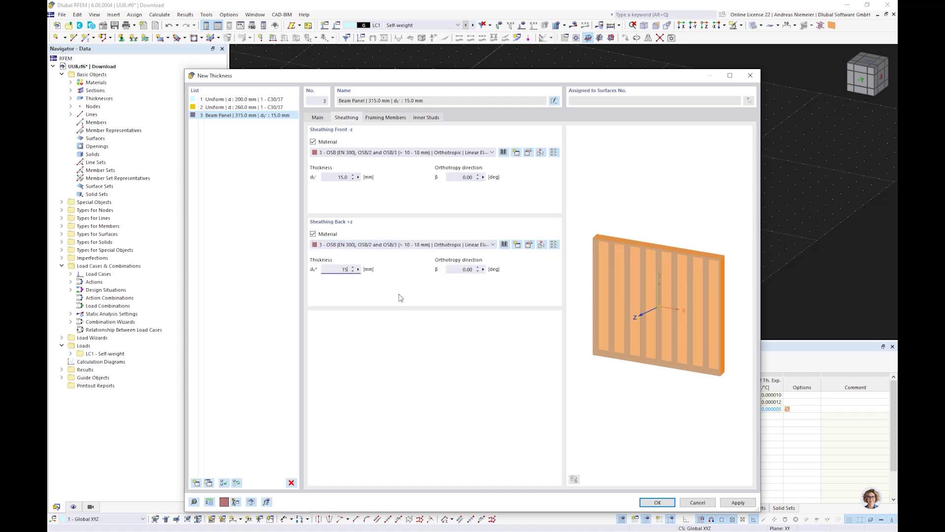
# Step: Create a new section for the -y framing member and give it the Softwood C24 material from EN 338:2016-04
pyautogui.click(391, 117)
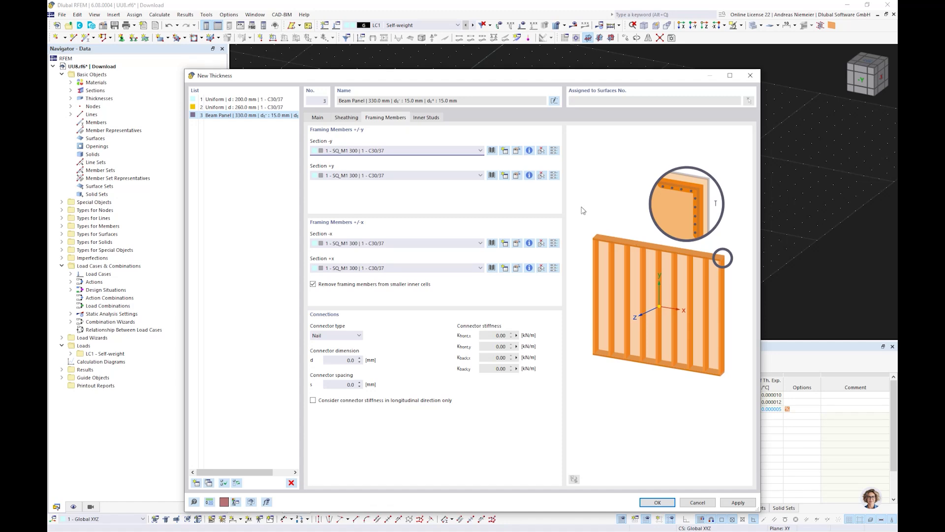
pyautogui.click(505, 151)
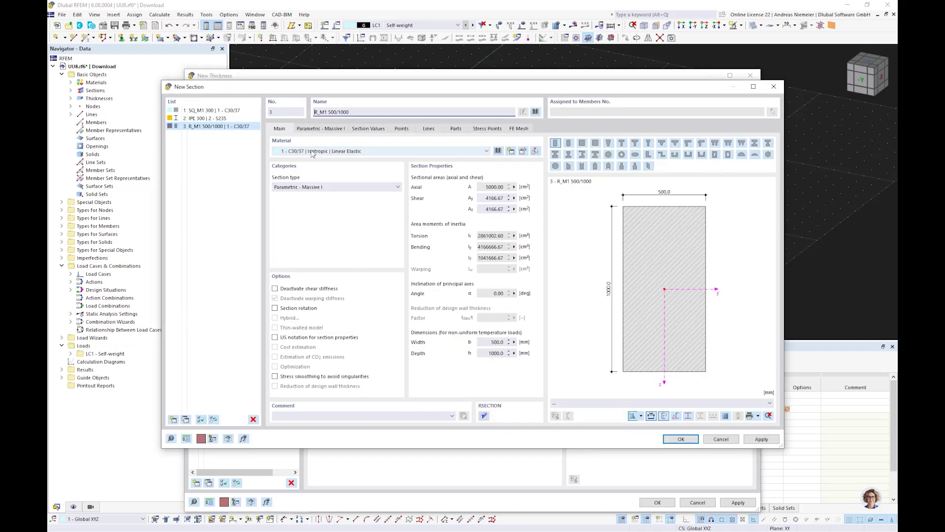
pyautogui.click(321, 129)
pyautogui.click(279, 129)
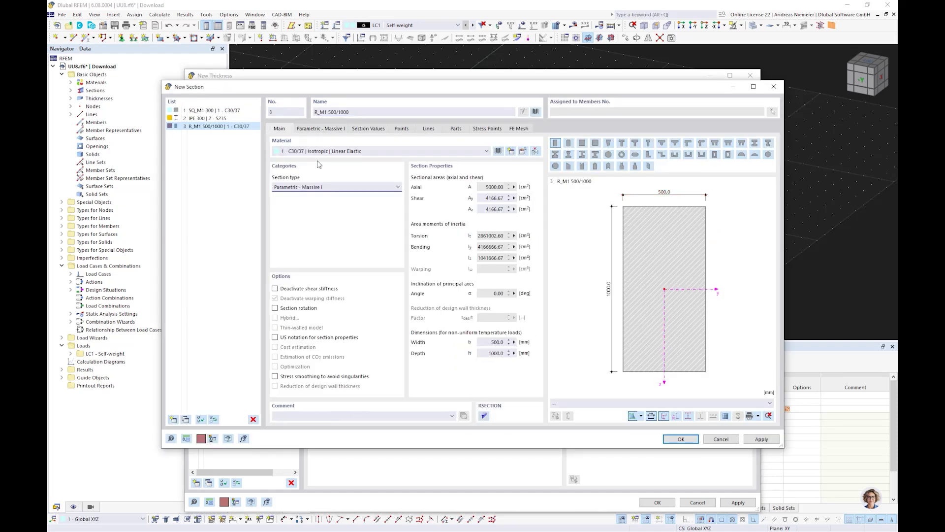
pyautogui.click(320, 151)
pyautogui.click(320, 158)
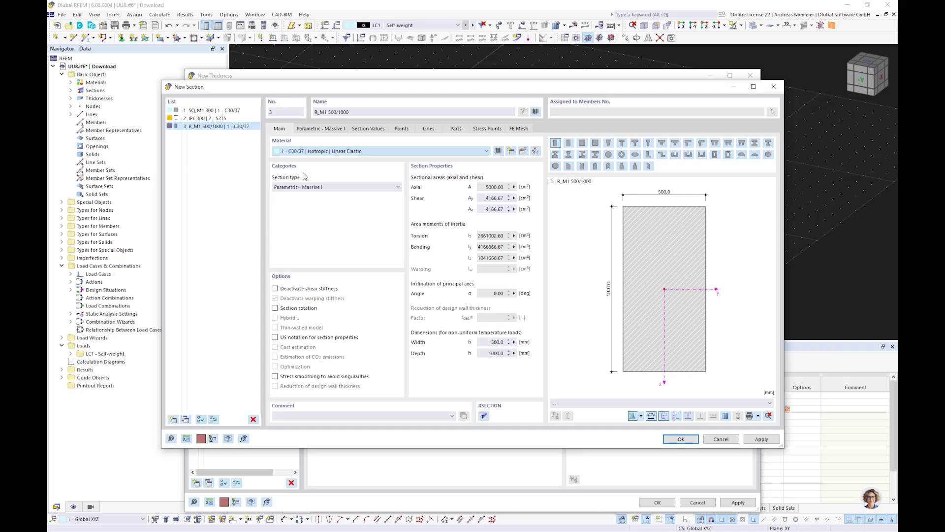
pyautogui.click(510, 151)
pyautogui.click(587, 108)
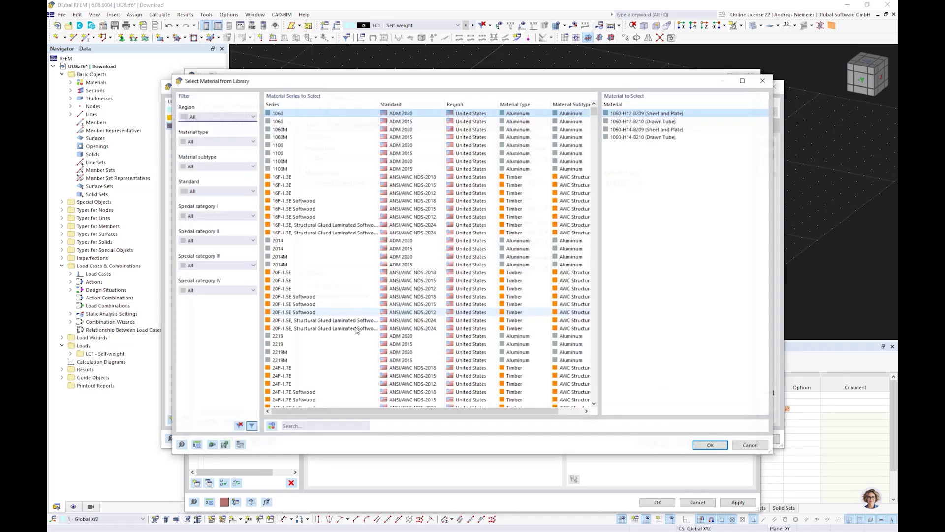
pyautogui.write('c2')
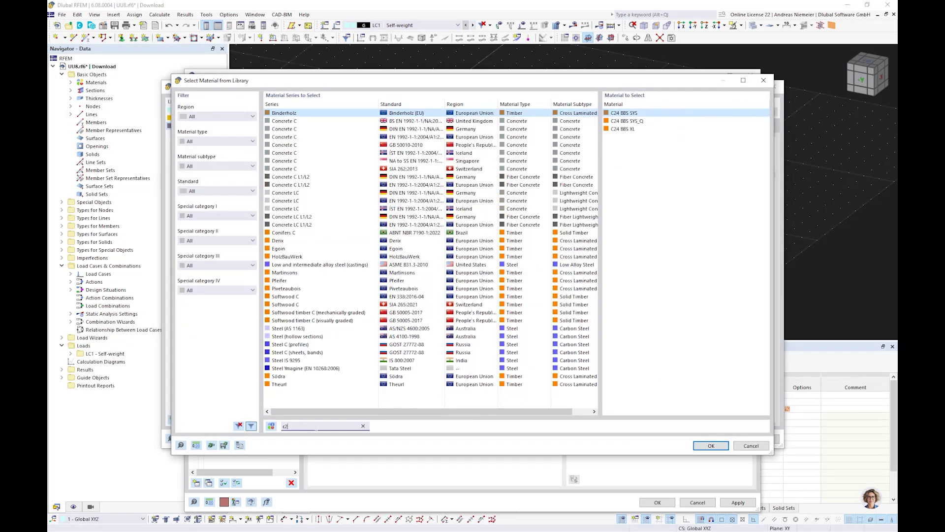
pyautogui.write('4')
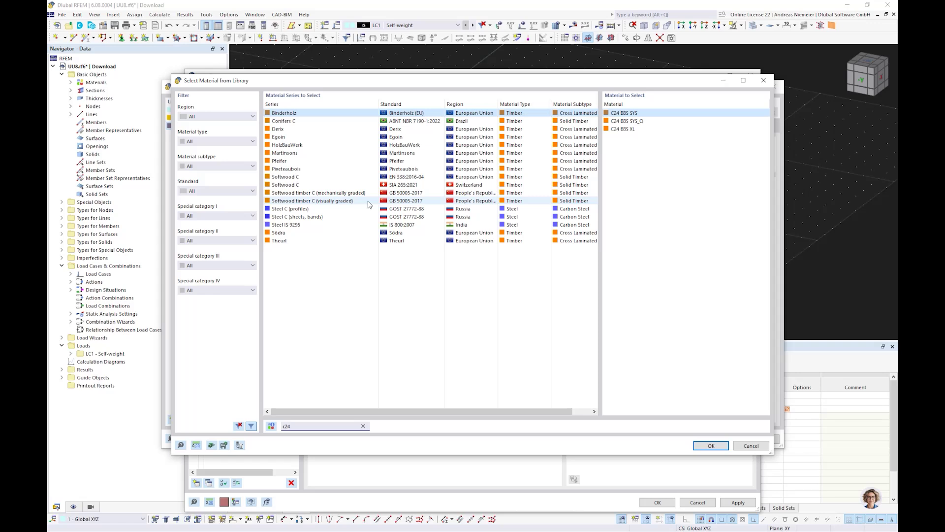
pyautogui.click(485, 176)
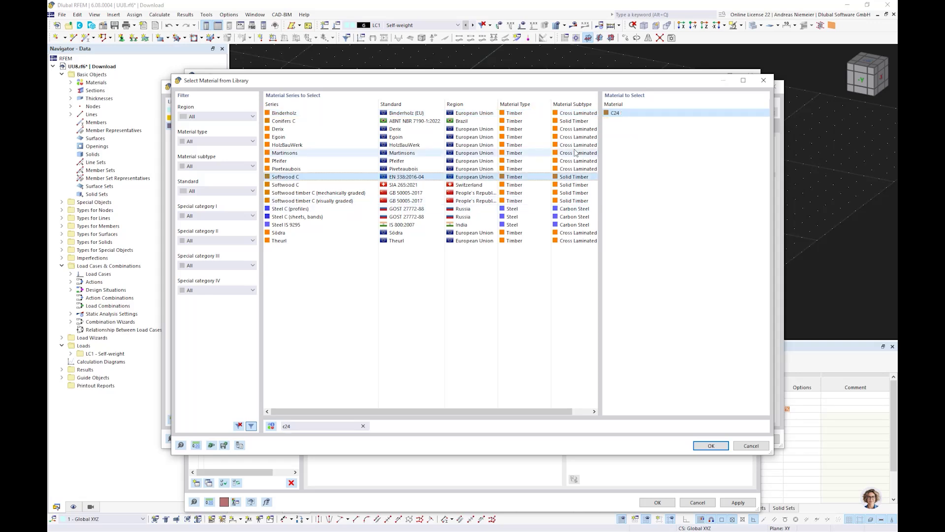
pyautogui.click(711, 446)
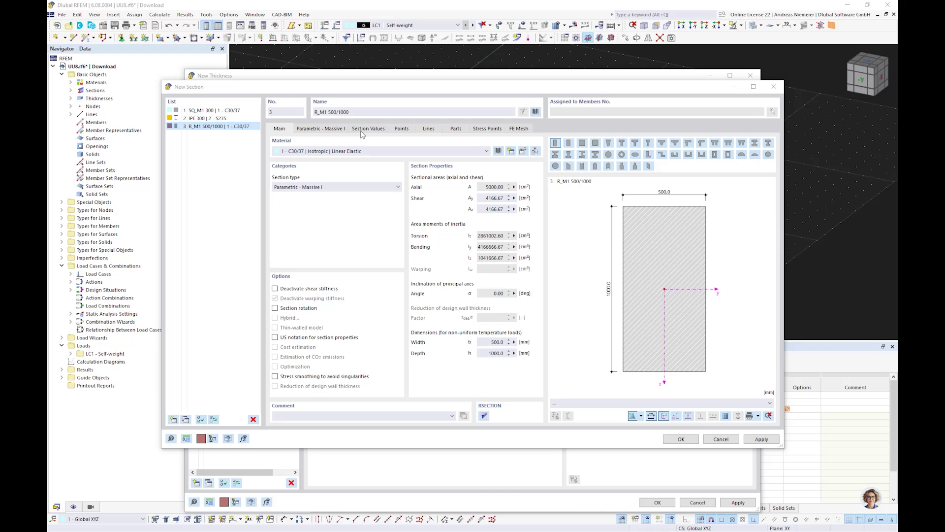
# Step: Set the rectangular framing section to 60 mm wide and 200 mm high, and accept it
pyautogui.click(317, 129)
pyautogui.write('60')
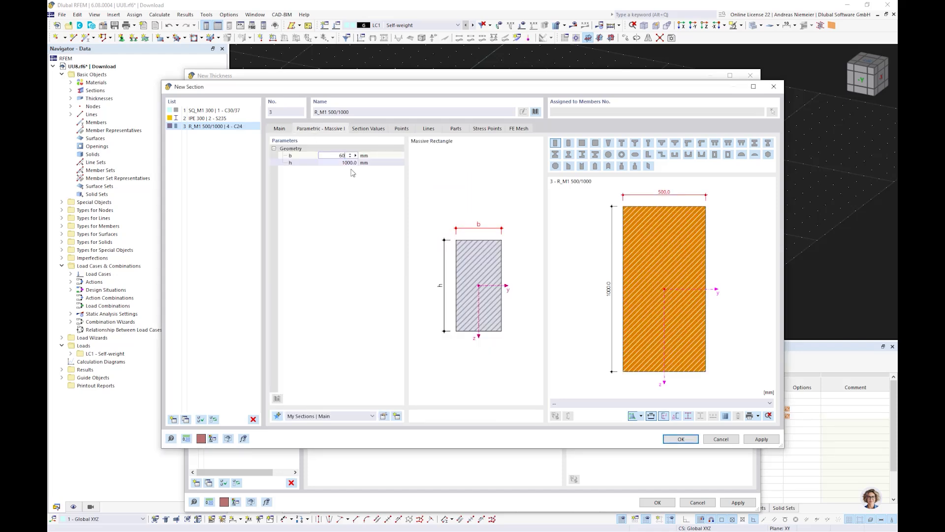
pyautogui.press('Tab')
pyautogui.write('200')
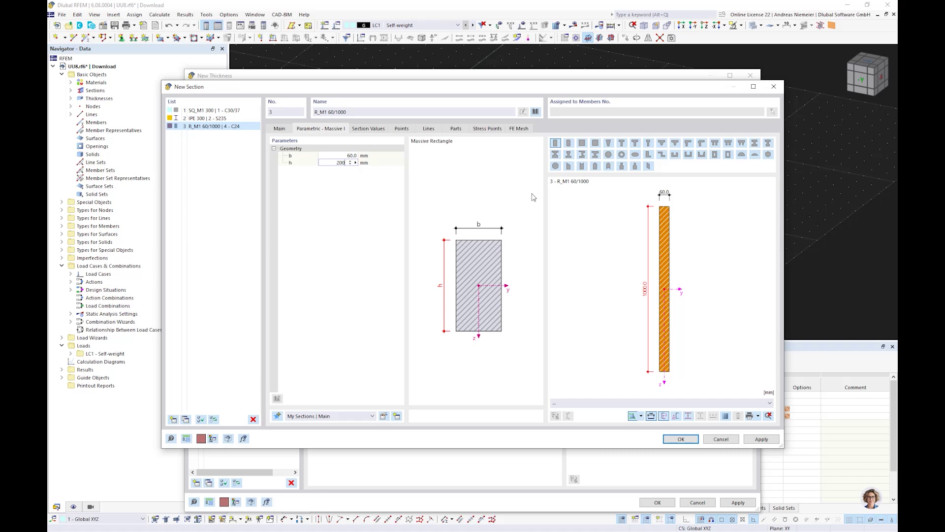
pyautogui.press('Return')
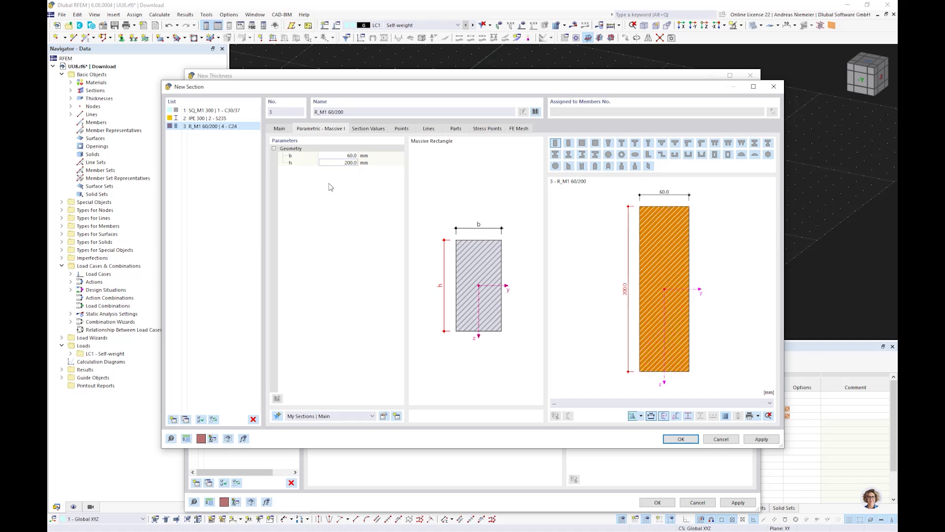
pyautogui.click(681, 439)
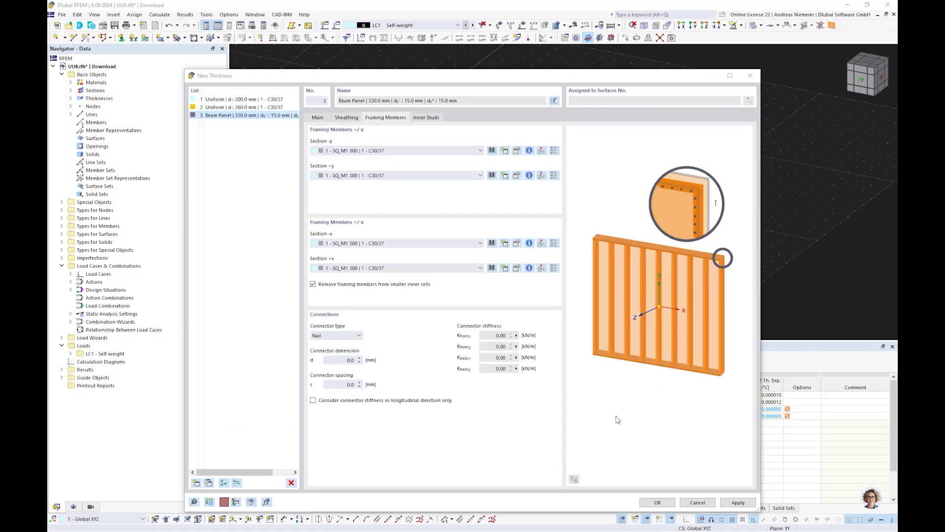
# Step: Assign the R_M1 60/200 C24 section to the +y, -x and +x framing members
pyautogui.click(351, 175)
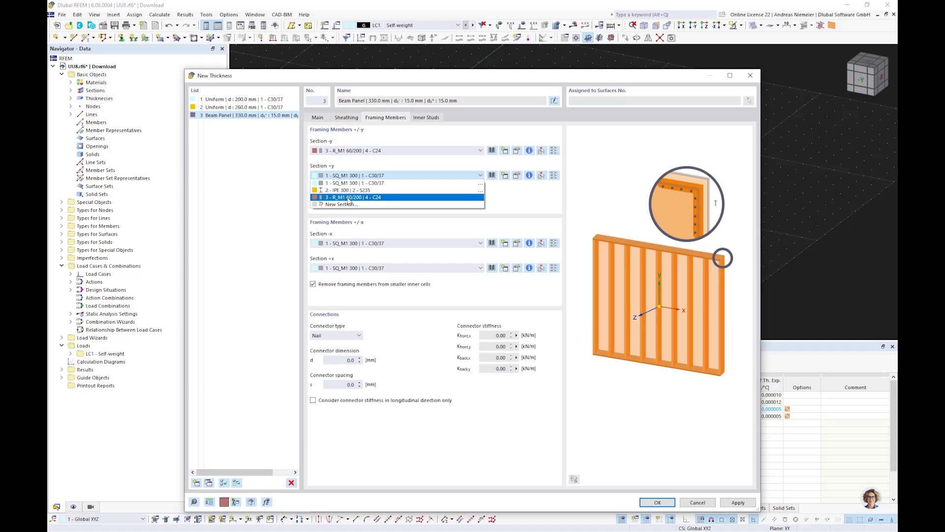
pyautogui.click(348, 198)
pyautogui.click(343, 245)
pyautogui.click(346, 266)
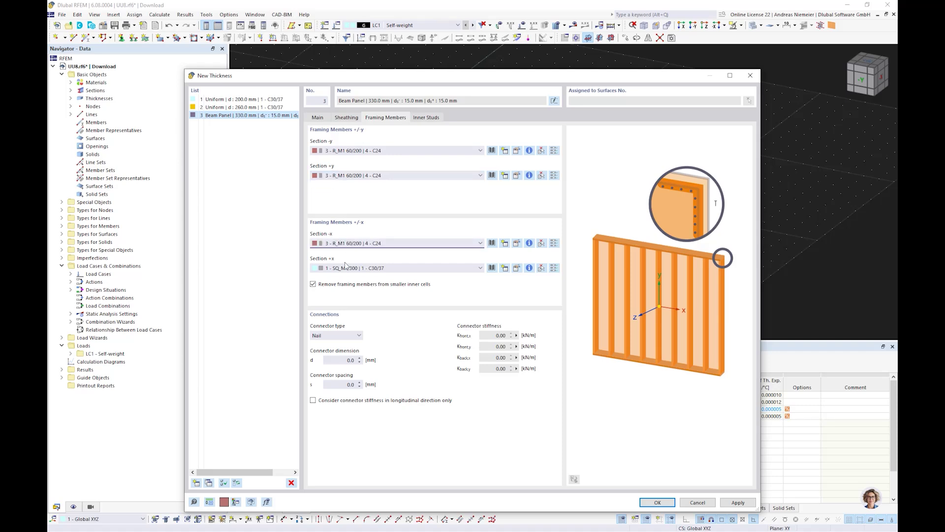
pyautogui.click(346, 268)
pyautogui.click(346, 290)
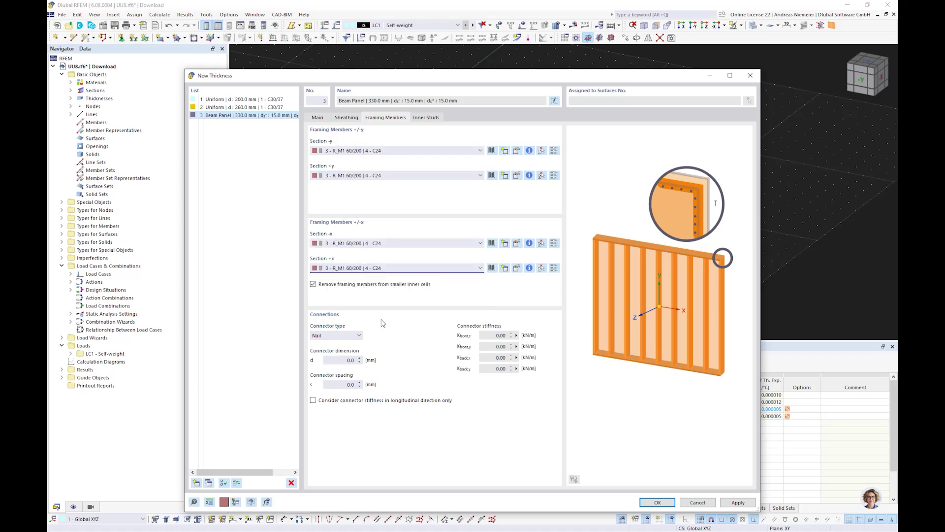
# Step: Define the framing connectors as staples with dimensions 1.5 x 40 mm and a spacing of 75 mm
pyautogui.click(355, 336)
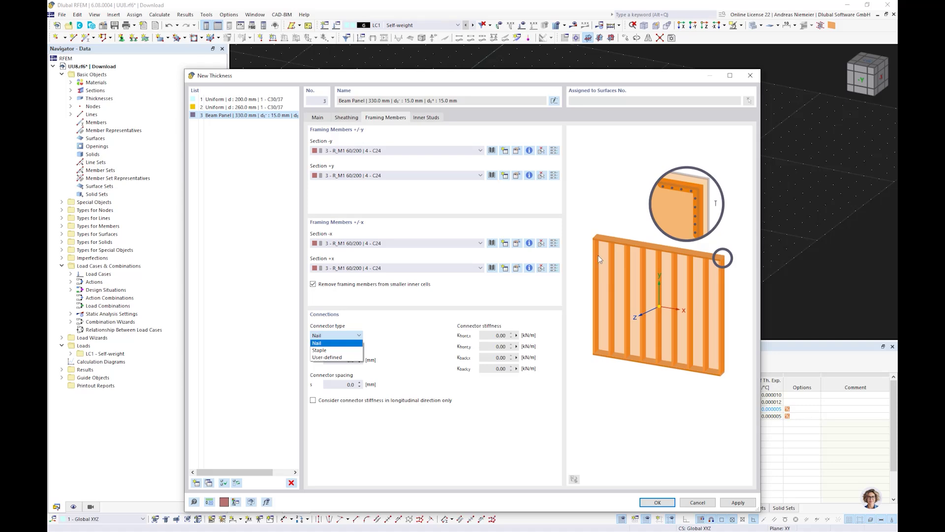
pyautogui.click(340, 351)
pyautogui.click(330, 360)
pyautogui.doubleClick(330, 360)
pyautogui.write('1,5')
pyautogui.press('Tab')
pyautogui.write('40')
pyautogui.press('Tab')
pyautogui.write('75')
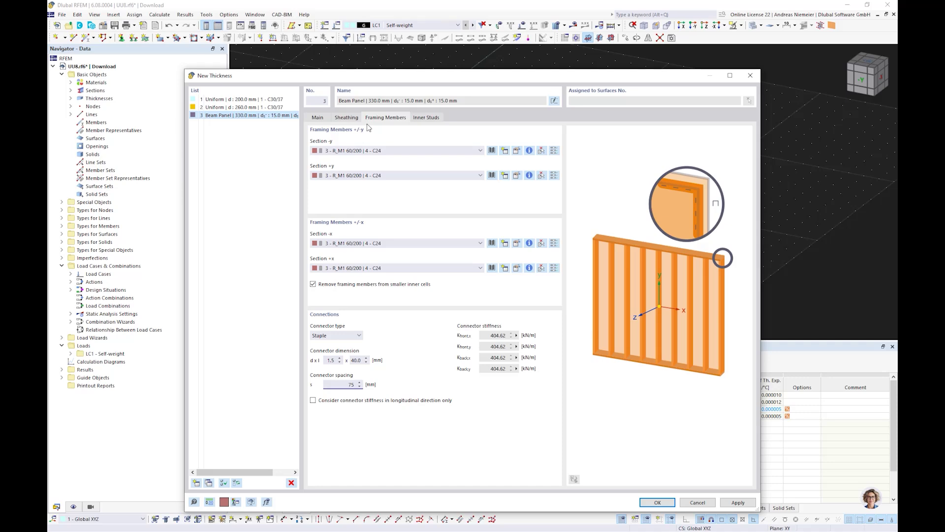
# Step: Assign the R_M1 60/200 C24 section to the inner studs and set their center-to-center spacing to 625 mm
pyautogui.click(420, 118)
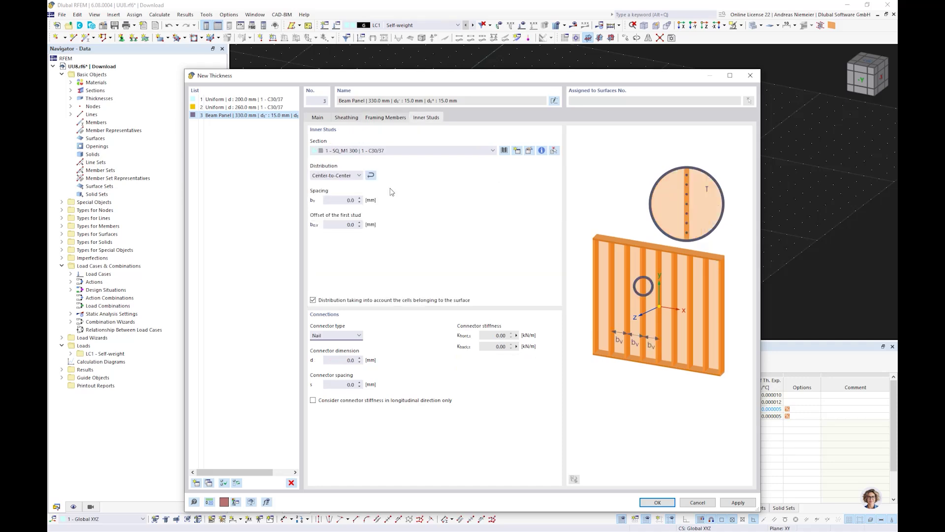
pyautogui.click(343, 152)
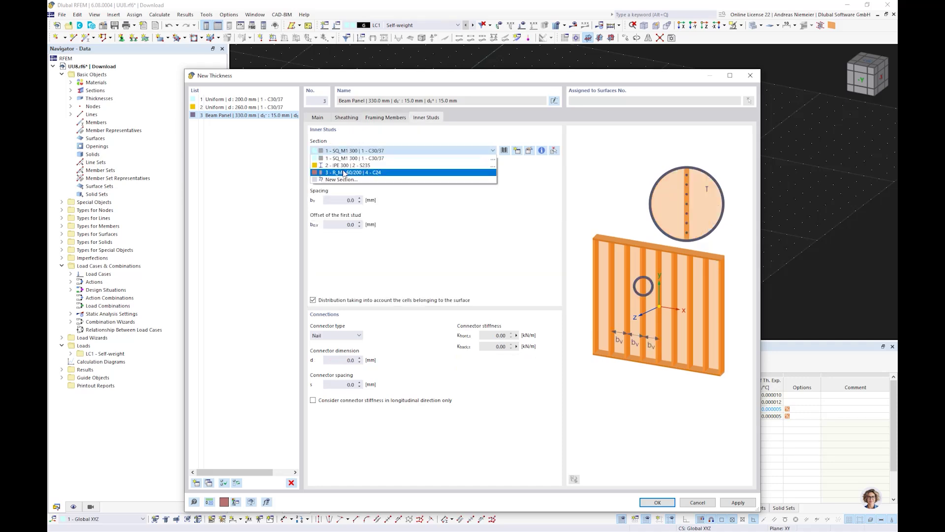
pyautogui.click(343, 172)
pyautogui.click(347, 200)
pyautogui.write('625')
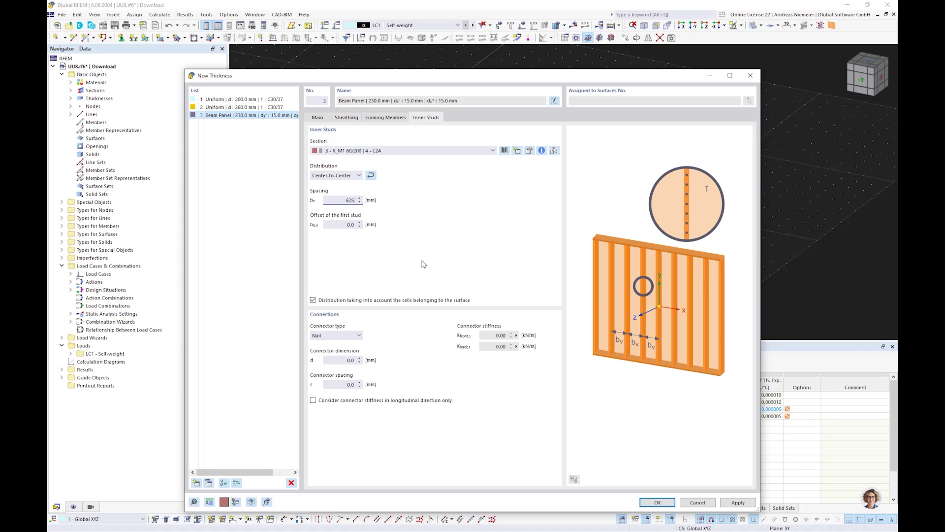
# Step: Define the inner stud connectors as staples with a spacing of 75 mm and accept the beam panel thickness
pyautogui.click(334, 338)
pyautogui.click(331, 366)
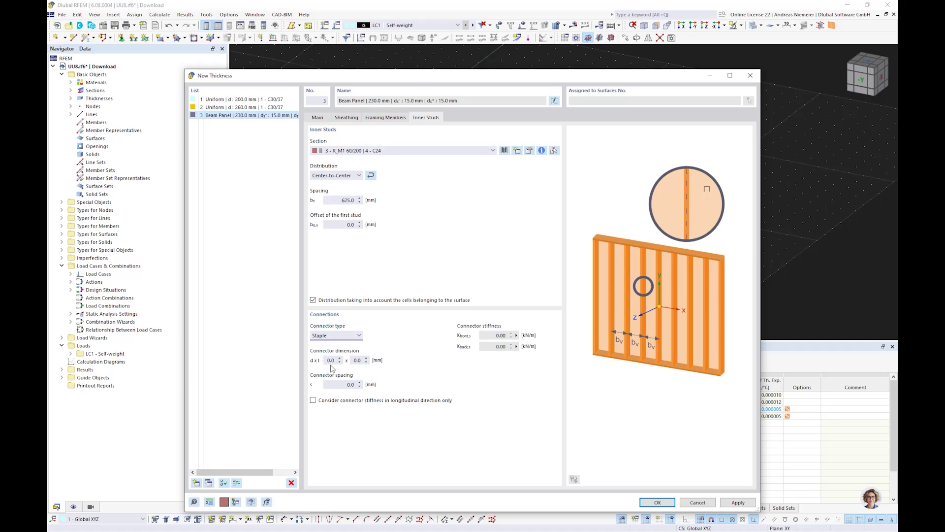
pyautogui.press('Tab')
pyautogui.write('1')
pyautogui.press('Tab')
pyautogui.write('75')
pyautogui.click(658, 503)
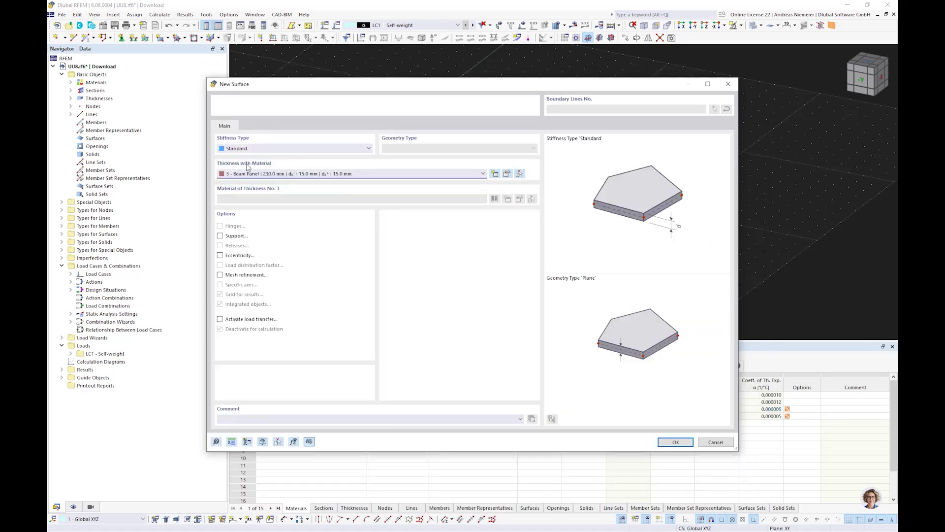
# Step: Accept the template surface with the beam panel thickness and complete the copy to create wall surfaces between the lines
pyautogui.click(662, 443)
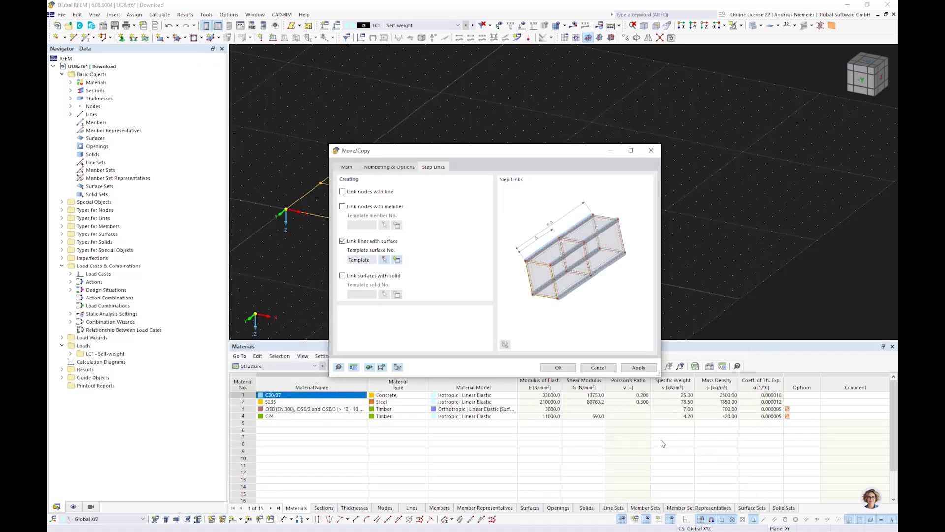
pyautogui.click(558, 368)
pyautogui.click(568, 294)
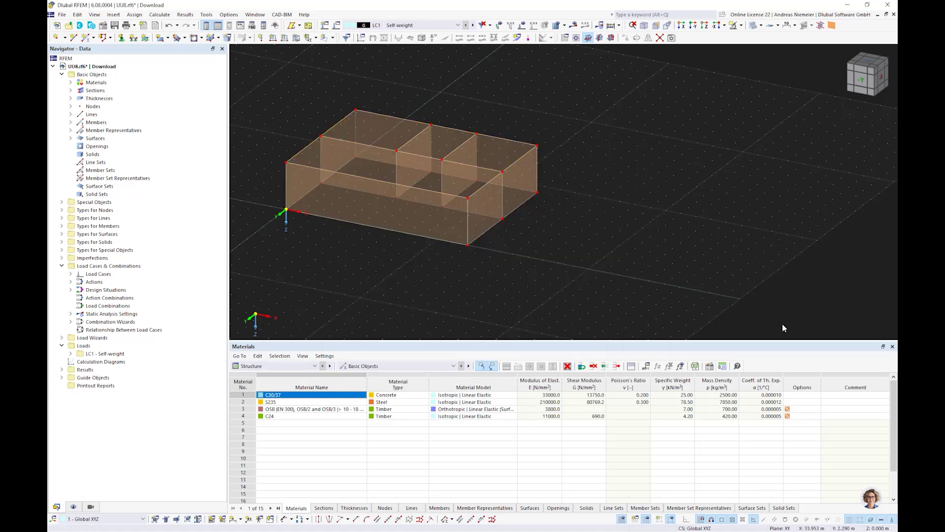
# Step: Assign the Hinged line support to all base lines of the walls
pyautogui.moveTo(355, 259); pyautogui.dragTo(454, 319, button='middle')
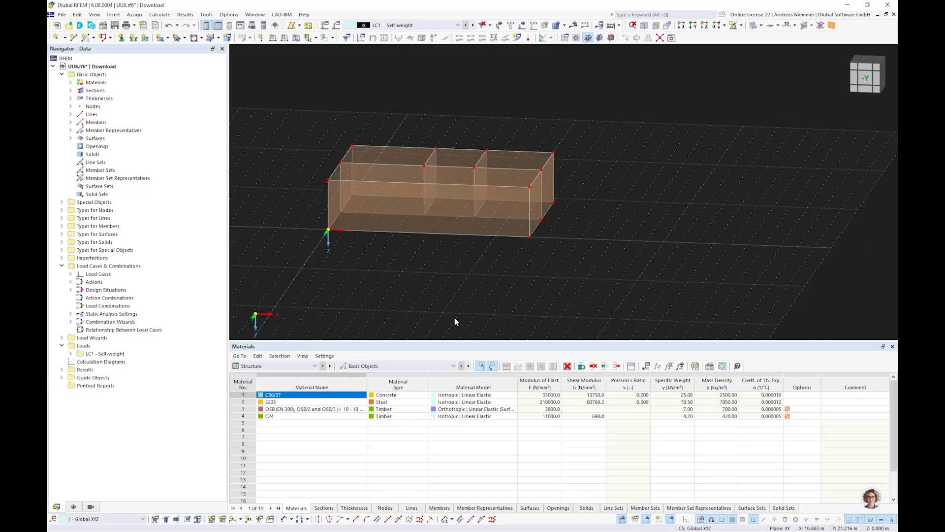
pyautogui.click(133, 37)
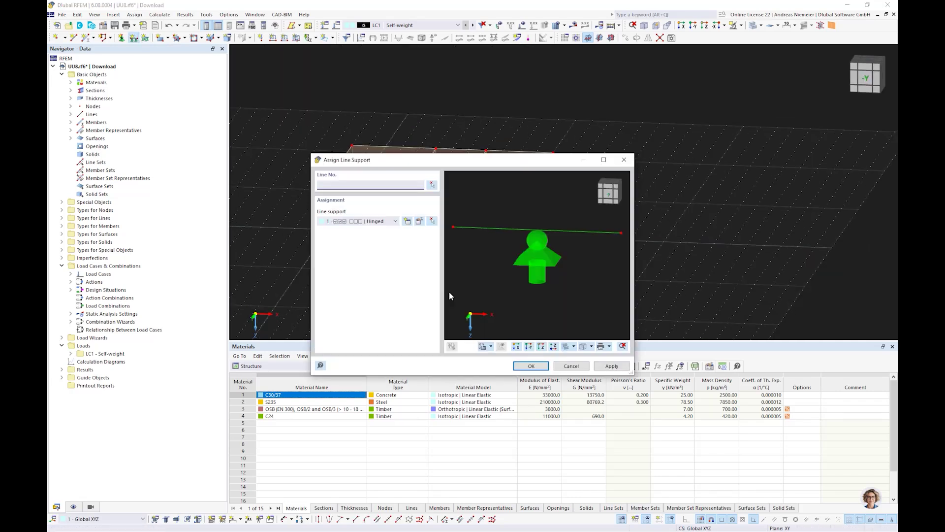
pyautogui.click(532, 366)
pyautogui.moveTo(304, 184); pyautogui.dragTo(573, 257)
pyautogui.keyDown('ctrl'); pyautogui.moveTo(615, 212); pyautogui.dragTo(482, 257, button='middle'); pyautogui.keyUp('ctrl')
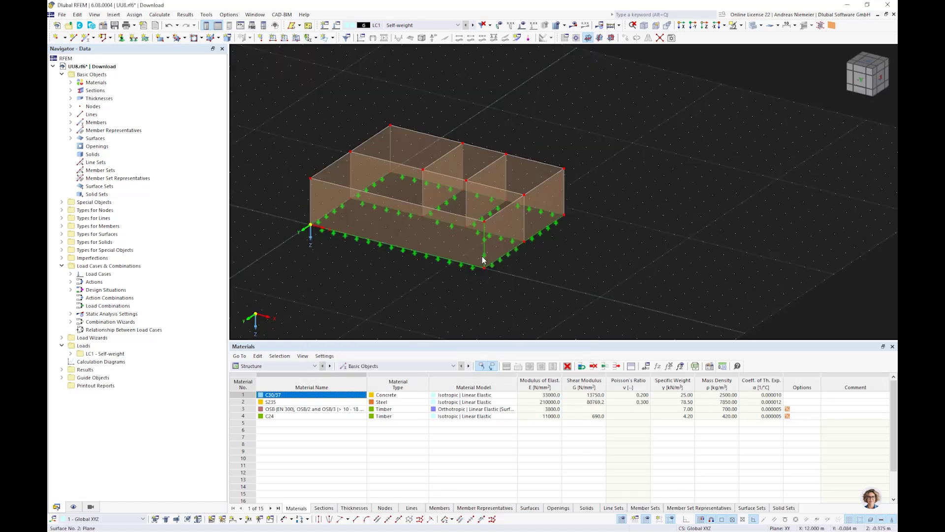
pyautogui.scroll(2, 483, 260)
pyautogui.scroll(-3, 556, 281)
pyautogui.moveTo(428, 301); pyautogui.dragTo(446, 281, button='middle')
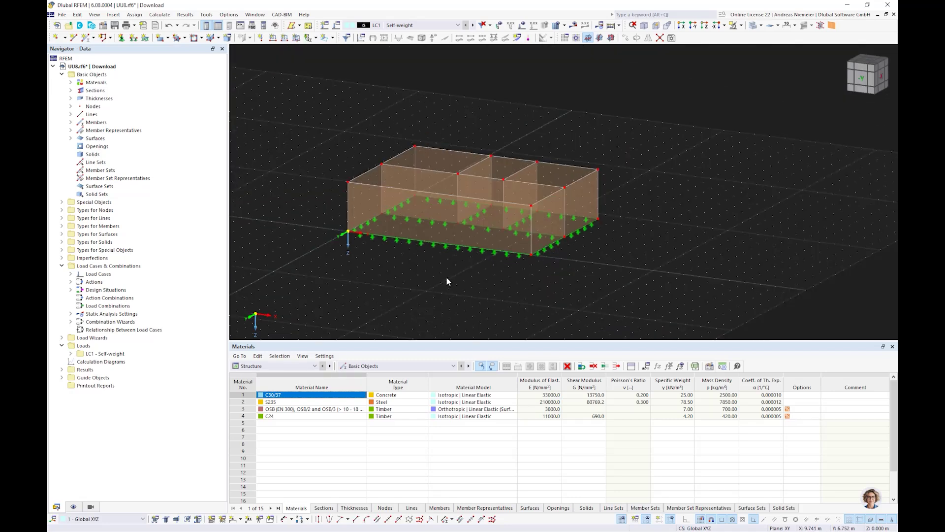
# Step: Calculate the model for LC1 Self-weight, view the support reactions, and hide the result displays again
pyautogui.click(576, 25)
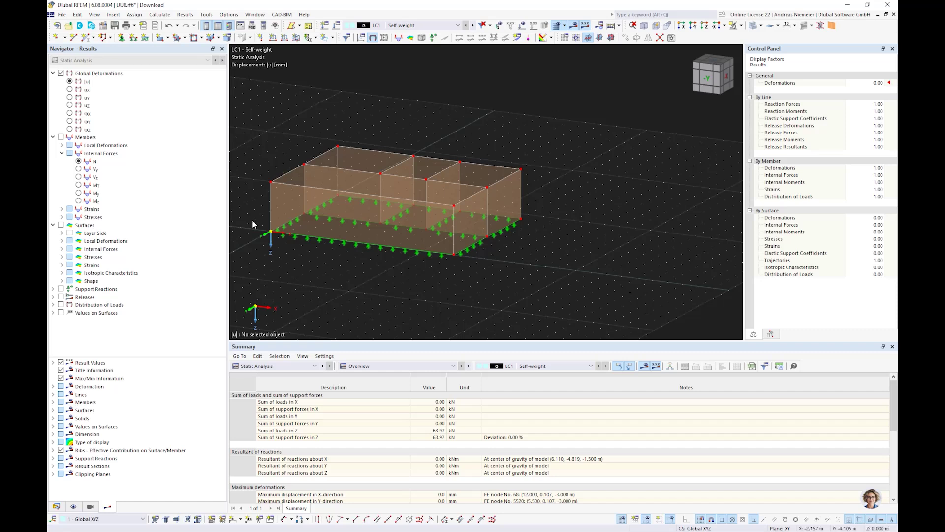
pyautogui.click(61, 289)
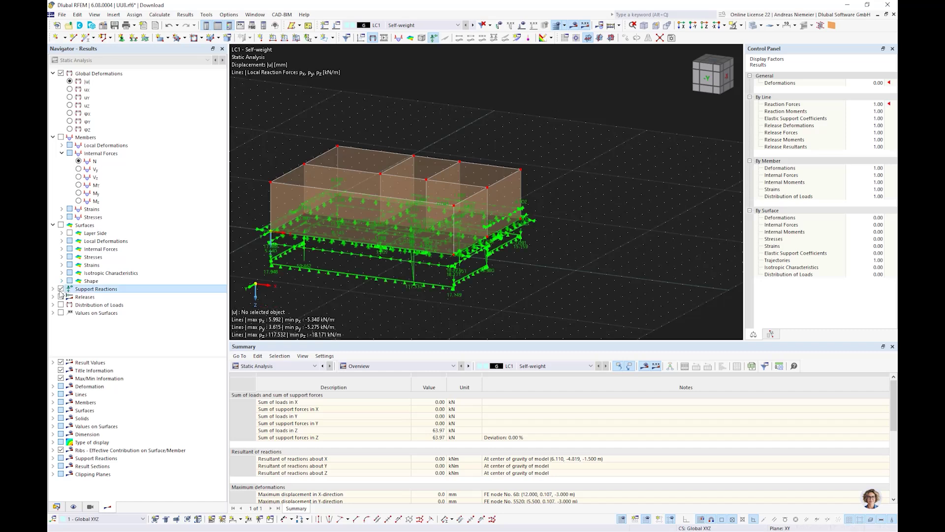
pyautogui.click(61, 289)
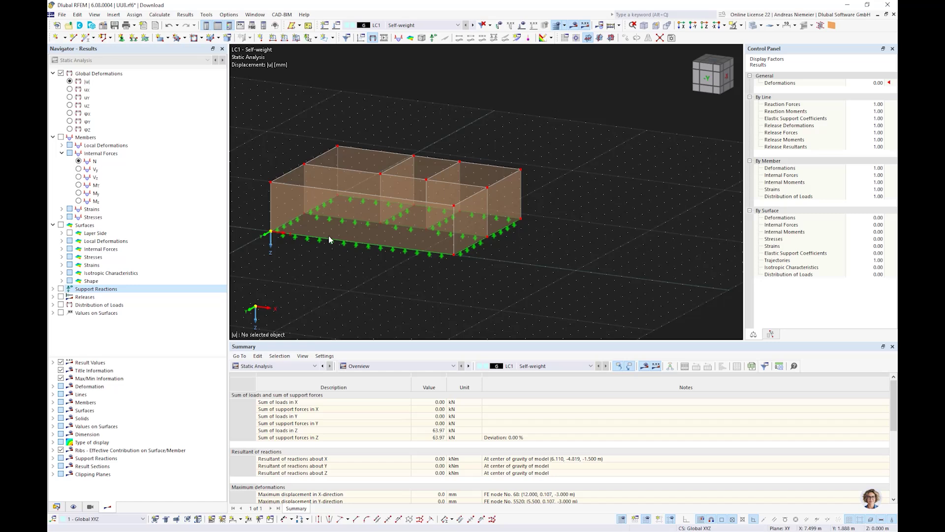
pyautogui.click(61, 225)
pyautogui.click(61, 226)
pyautogui.moveTo(315, 267); pyautogui.dragTo(394, 276, button='middle')
pyautogui.scroll(1, 393, 276)
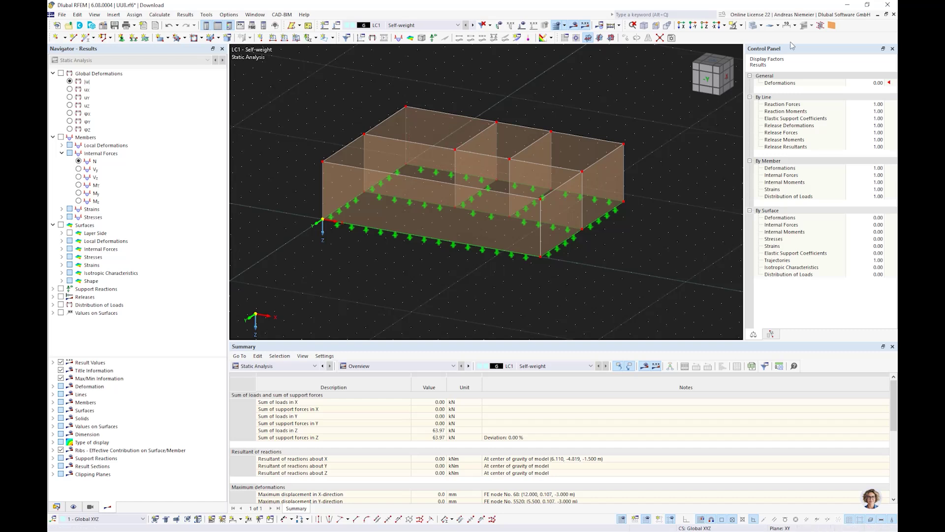
# Step: Display the beam panel topology objects in wireframe and examine the studs, framing members and links at the wall corner
pyautogui.click(832, 26)
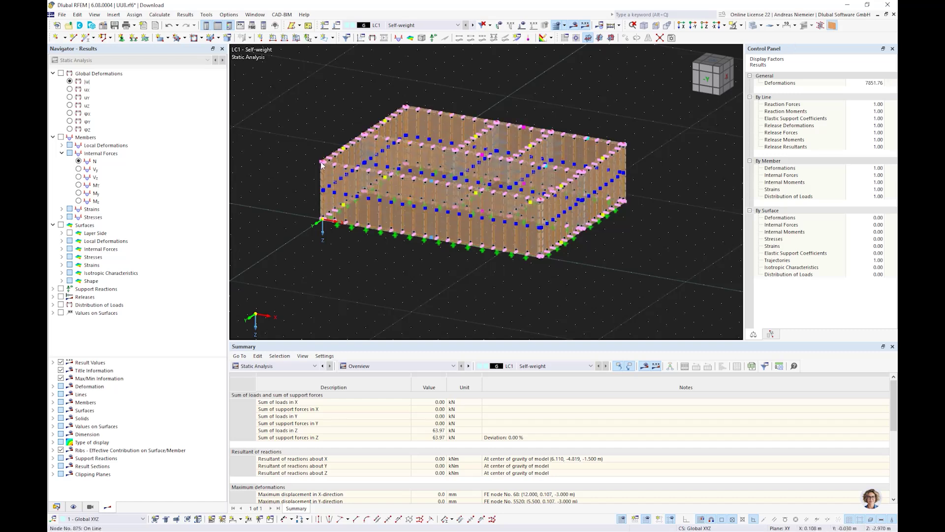
pyautogui.scroll(5, 321, 164)
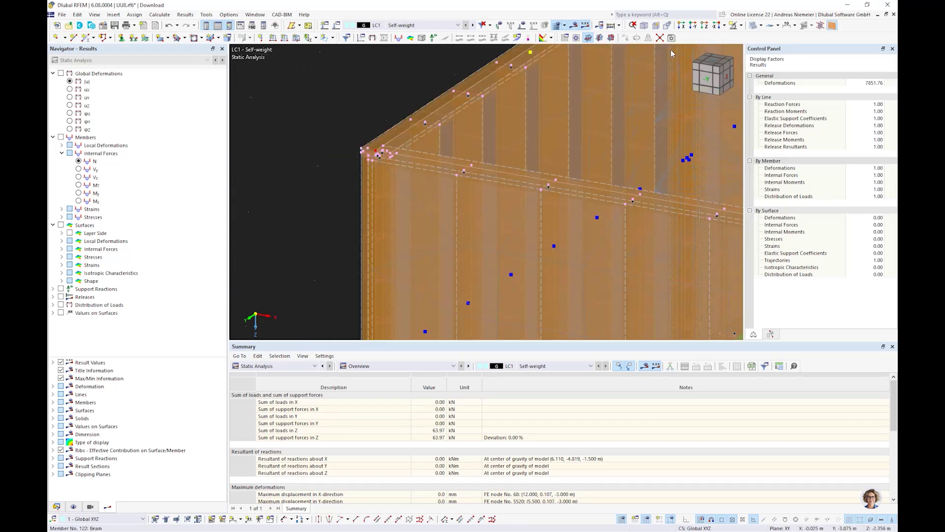
pyautogui.click(754, 27)
pyautogui.scroll(2, 403, 196)
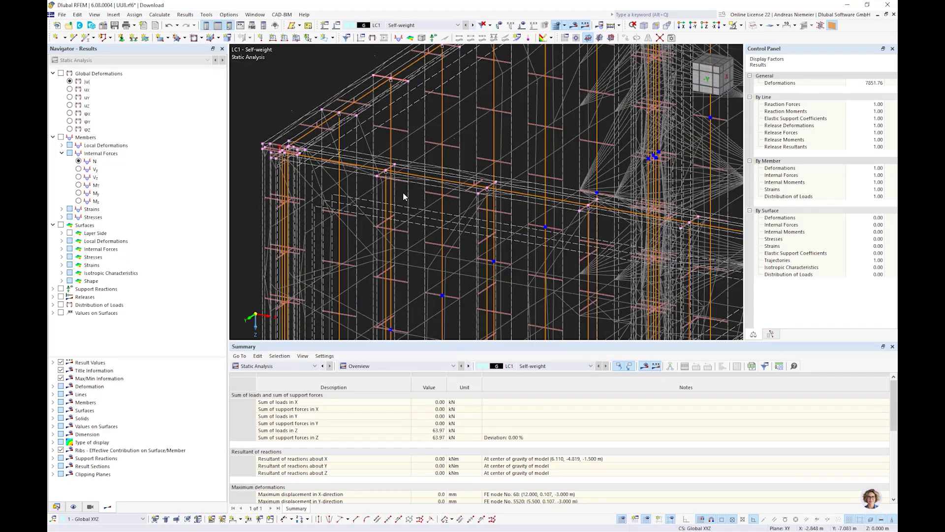
pyautogui.scroll(-2, 371, 158)
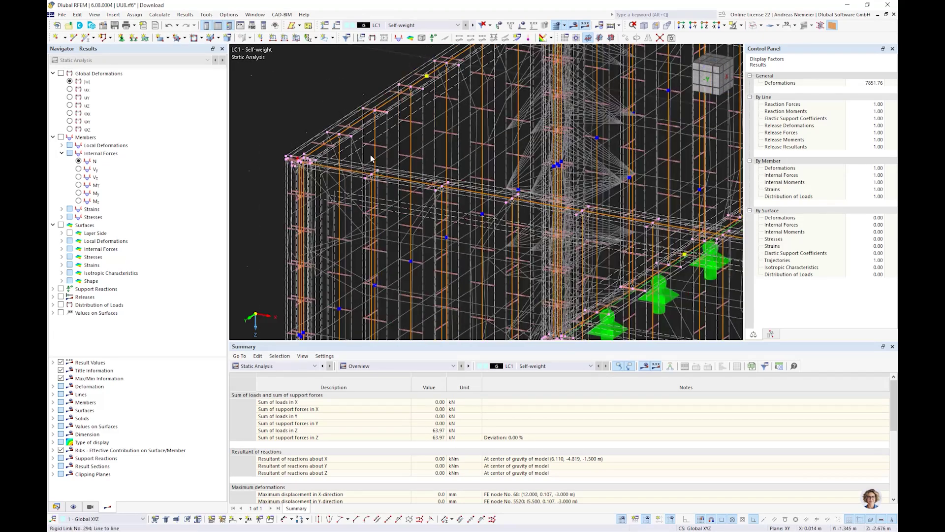
pyautogui.scroll(-5, 370, 158)
pyautogui.keyDown('ctrl'); pyautogui.moveTo(295, 138); pyautogui.dragTo(275, 104, button='middle'); pyautogui.keyUp('ctrl')
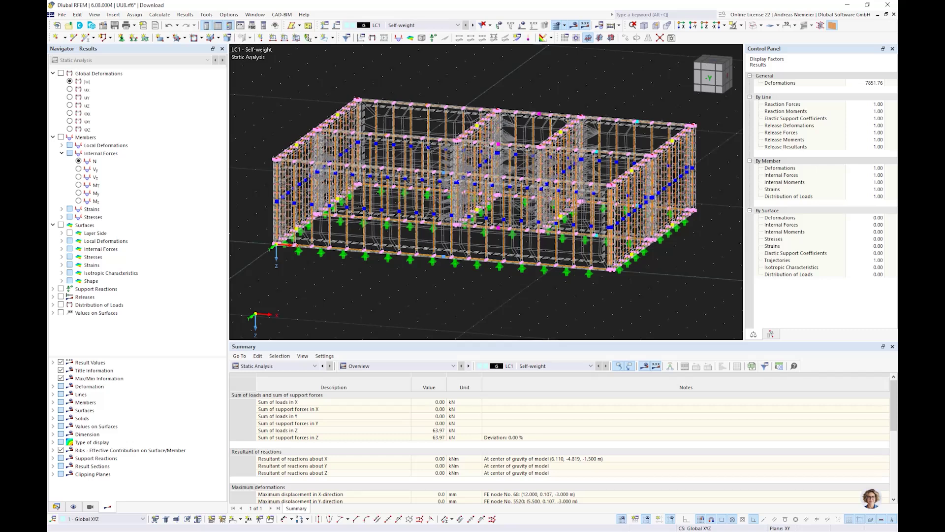
# Step: View the axial forces N in the panel members, and hide them and the beam panel topology again
pyautogui.click(61, 137)
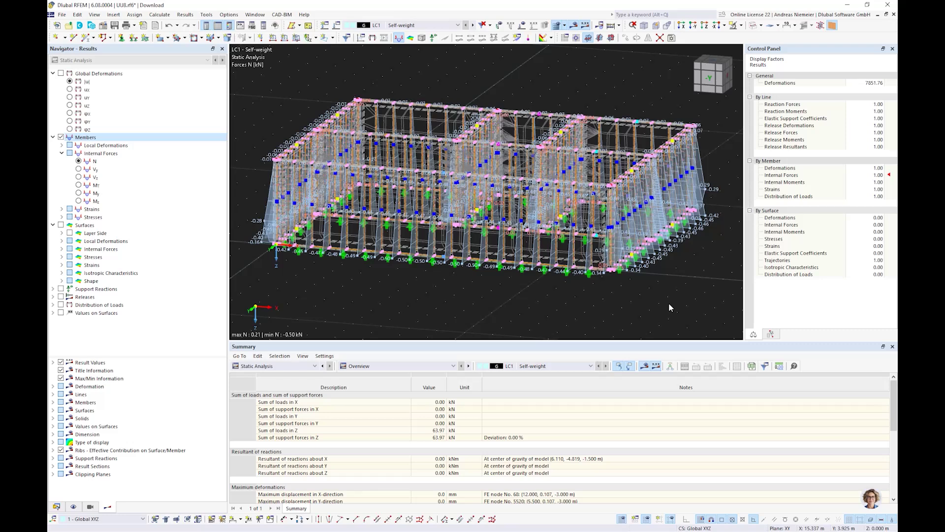
pyautogui.click(61, 138)
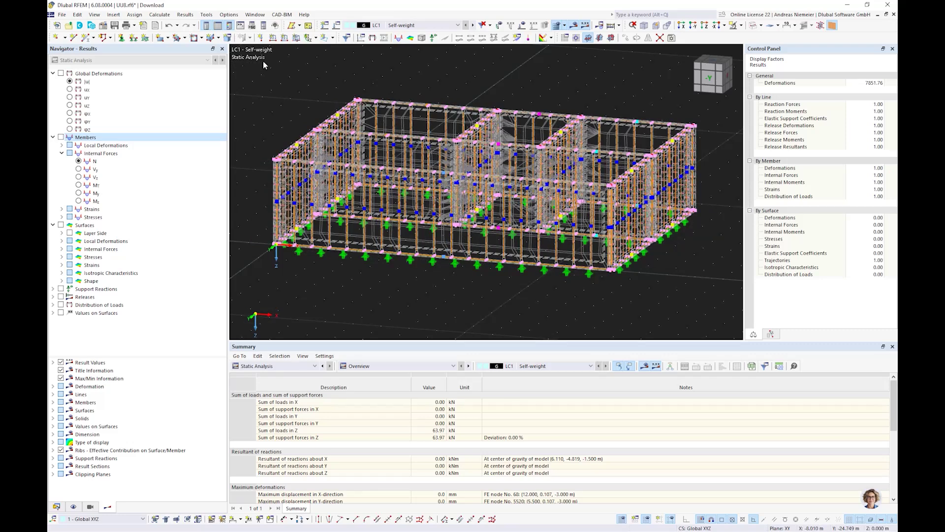
pyautogui.click(832, 27)
pyautogui.keyDown('ctrl'); pyautogui.moveTo(463, 273); pyautogui.dragTo(337, 313, button='middle'); pyautogui.keyUp('ctrl')
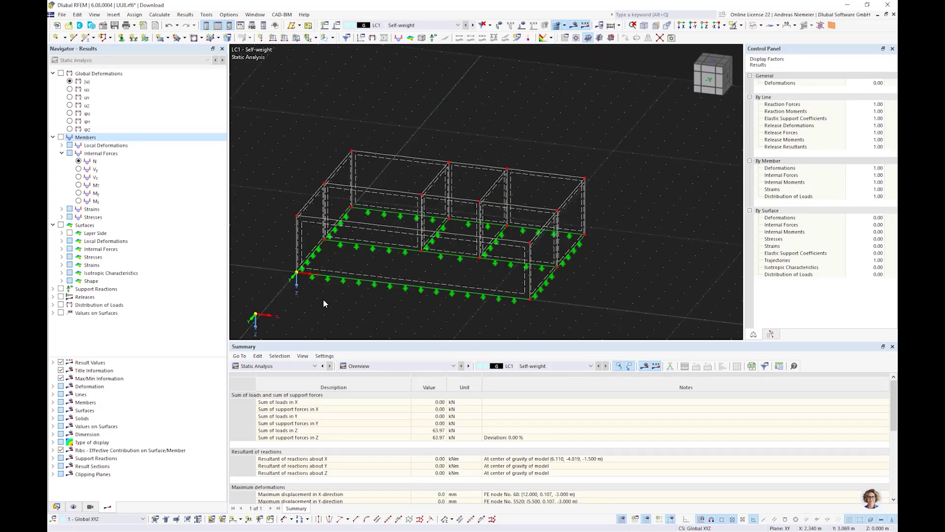
# Step: Set the work plane to XZ and draw two rectangular window openings in the front wall
pyautogui.click(600, 40)
pyautogui.click(613, 39)
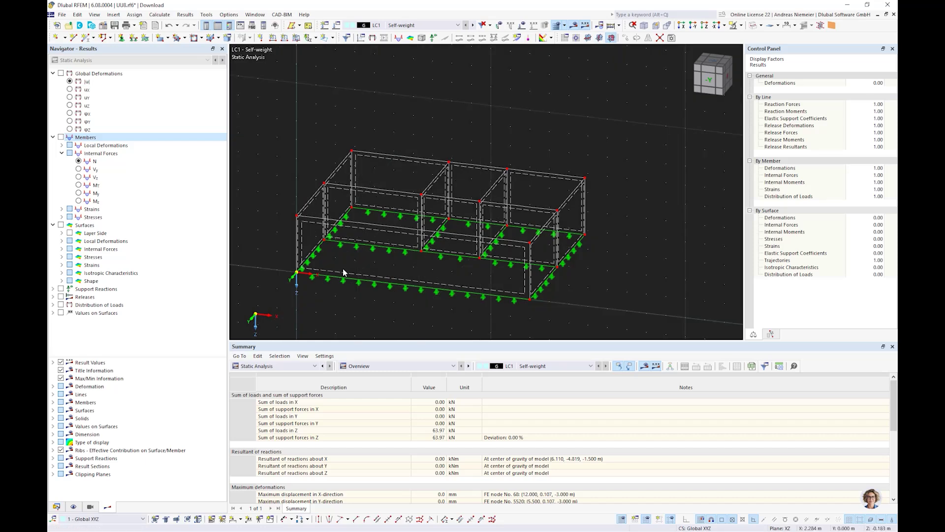
pyautogui.scroll(3, 344, 272)
pyautogui.keyDown('ctrl'); pyautogui.moveTo(369, 275); pyautogui.dragTo(313, 221, button='middle'); pyautogui.keyUp('ctrl')
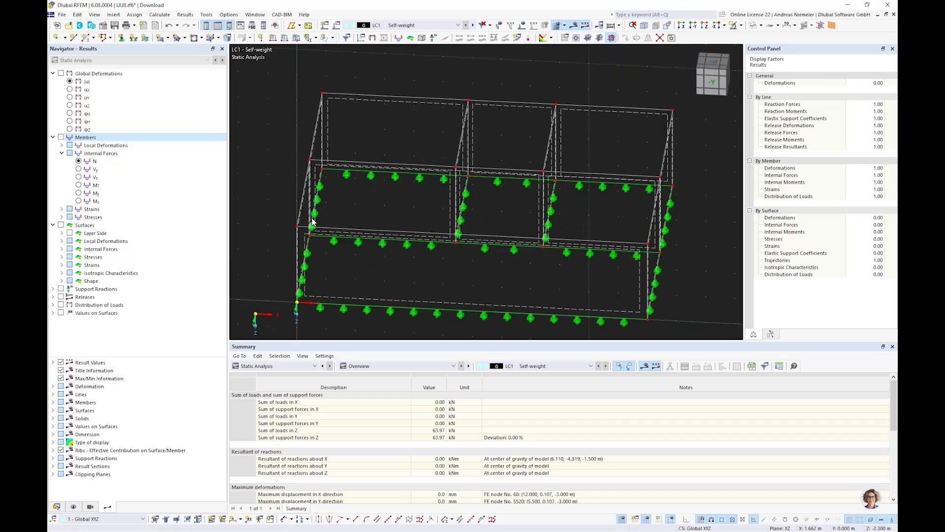
pyautogui.click(192, 39)
pyautogui.click(355, 255)
pyautogui.click(413, 283)
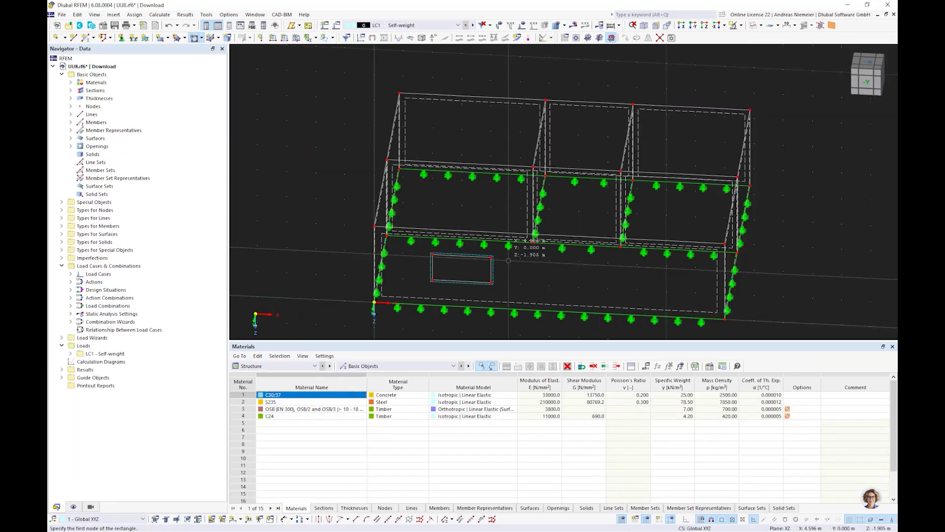
pyautogui.click(578, 262)
pyautogui.click(637, 289)
pyautogui.press('Escape')
# Step: Check the beam panel topology around the two openings and hide it again
pyautogui.moveTo(797, 263); pyautogui.dragTo(728, 218, button='middle')
pyautogui.scroll(1, 727, 219)
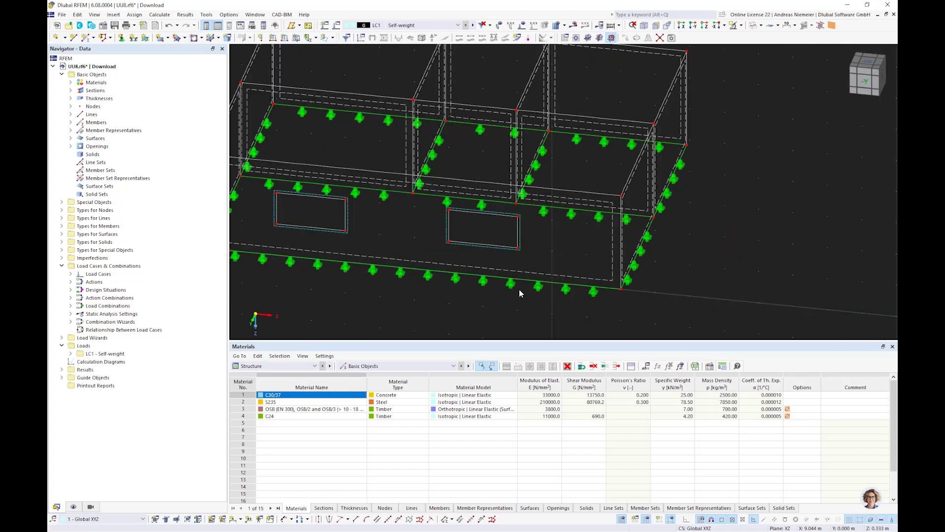
pyautogui.click(831, 25)
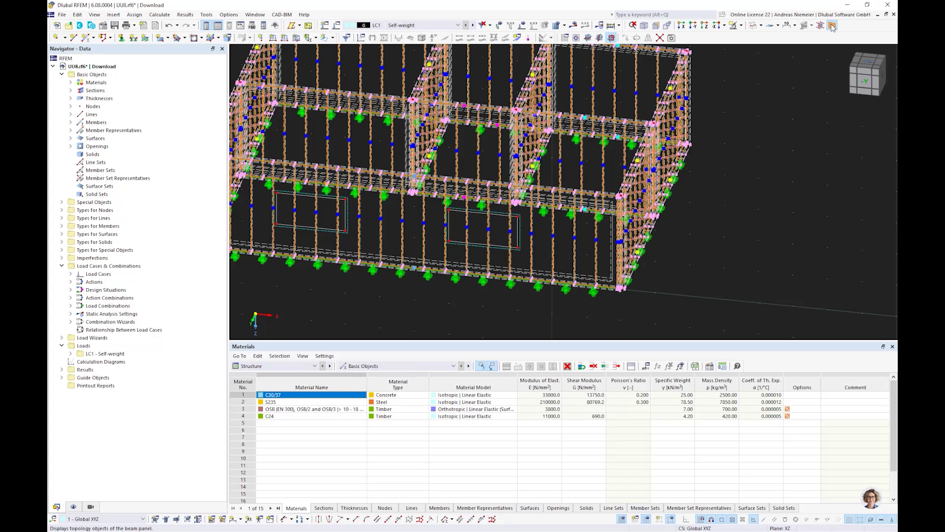
pyautogui.click(831, 25)
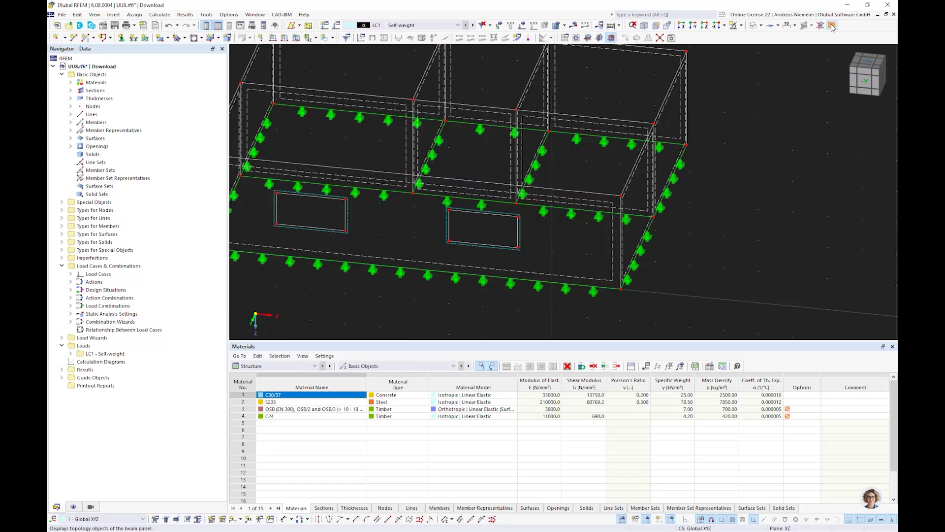
# Step: Create surface cells due to openings in the front wall, divided vertically along the opening edges
pyautogui.rightClick(454, 269)
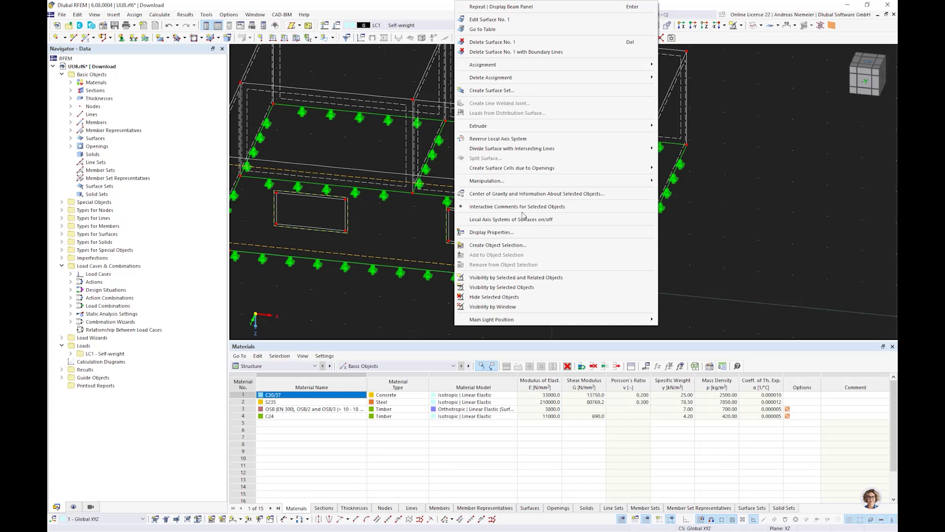
pyautogui.moveTo(525, 181)
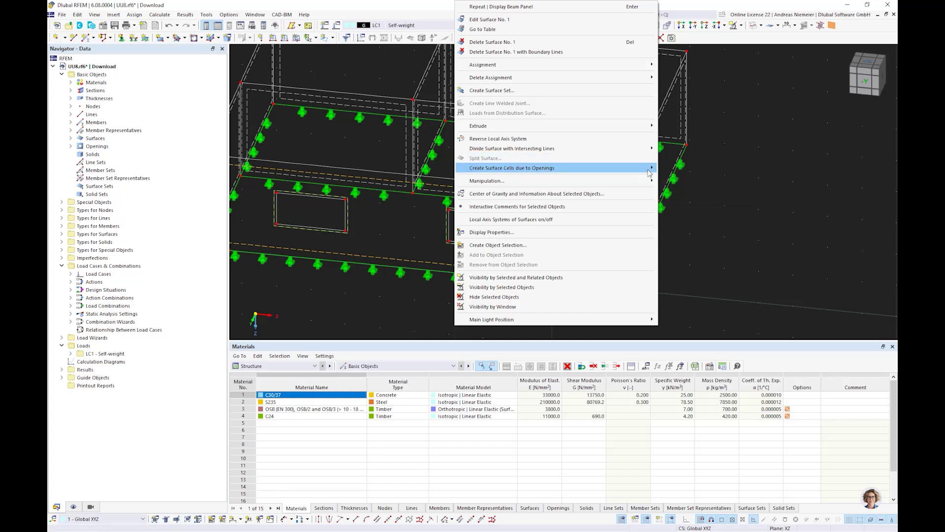
pyautogui.moveTo(649, 172)
pyautogui.click(694, 178)
pyautogui.scroll(-2, 404, 317)
pyautogui.scroll(-2, 404, 317)
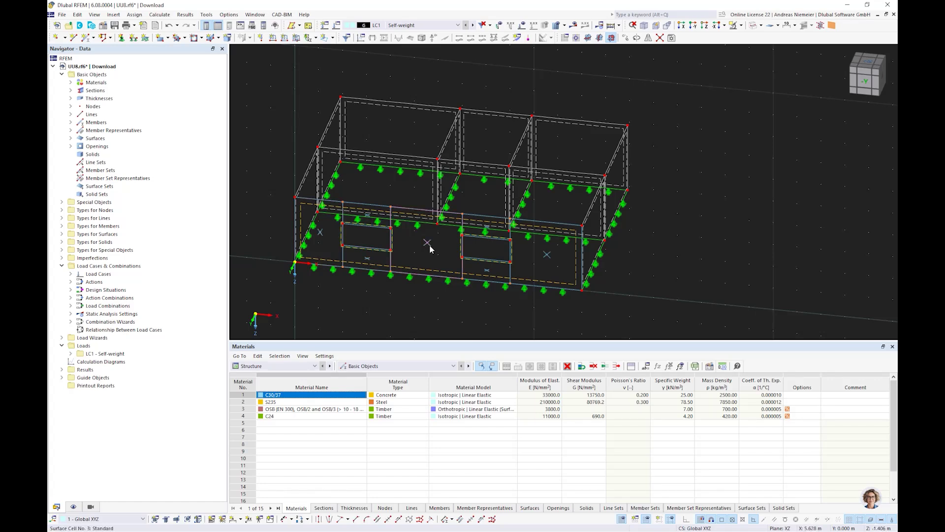
# Step: Display the beam panel topology and examine how the framing and studs are arranged around the window openings
pyautogui.click(833, 26)
pyautogui.keyDown('ctrl'); pyautogui.moveTo(471, 295); pyautogui.dragTo(460, 303, button='middle'); pyautogui.keyUp('ctrl')
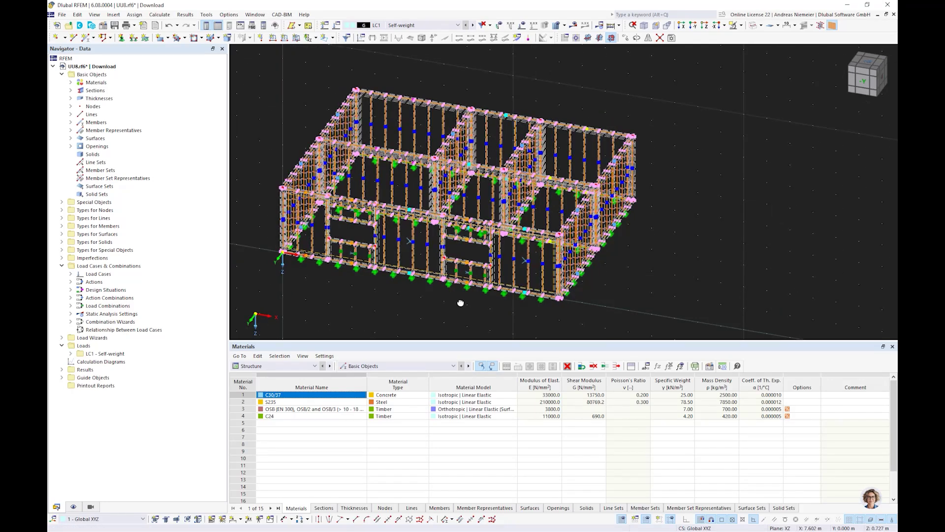
pyautogui.scroll(5, 335, 227)
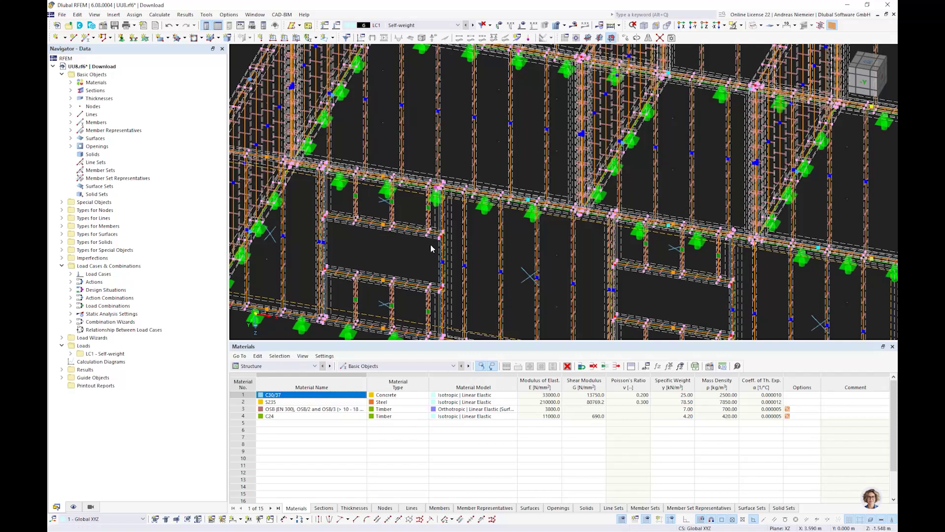
pyautogui.scroll(-3, 431, 248)
pyautogui.scroll(2, 463, 285)
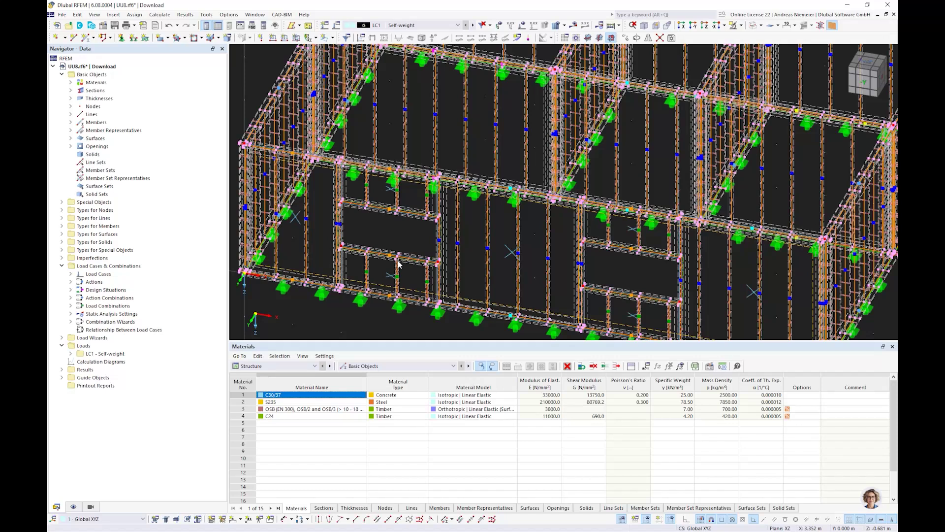
# Step: Hide the beam panel topology and review the model's list of thicknesses, including the generated OSB entries, collapsing the list again
pyautogui.scroll(-2, 316, 306)
pyautogui.moveTo(706, 233); pyautogui.dragTo(735, 143, button='middle')
pyautogui.click(832, 25)
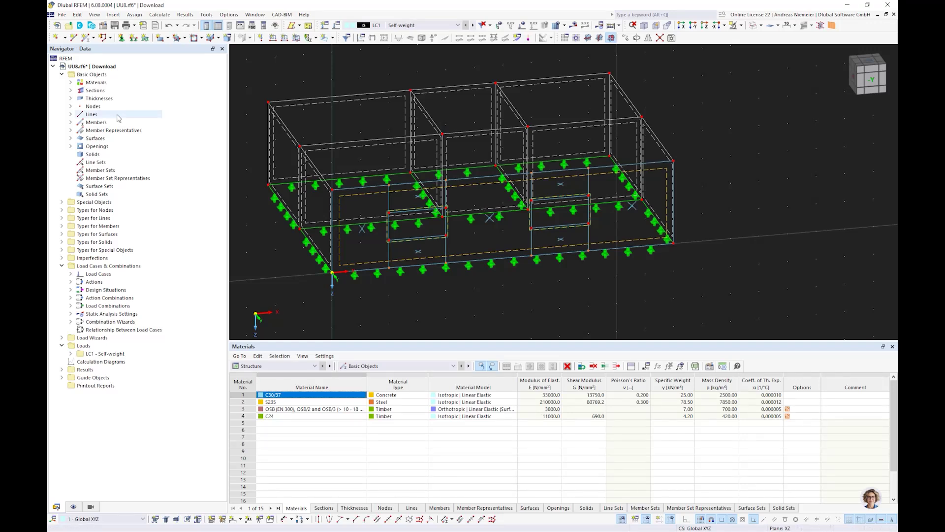
pyautogui.click(70, 98)
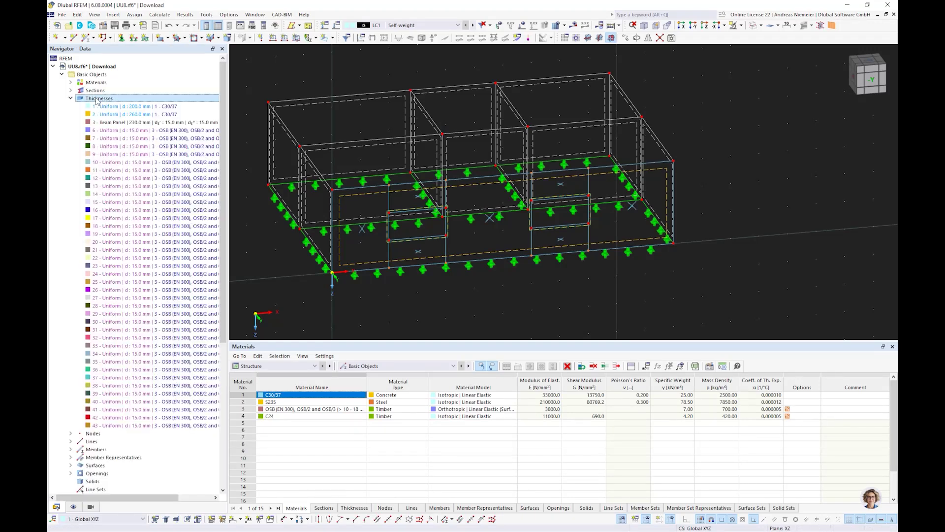
pyautogui.click(70, 98)
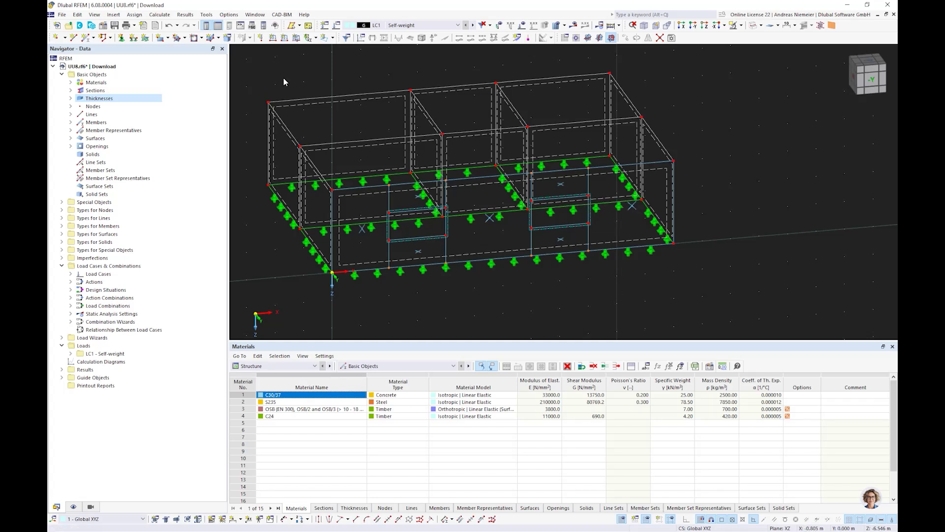
# Step: Close the UU8 model and answer the prompt on closing
pyautogui.click(62, 15)
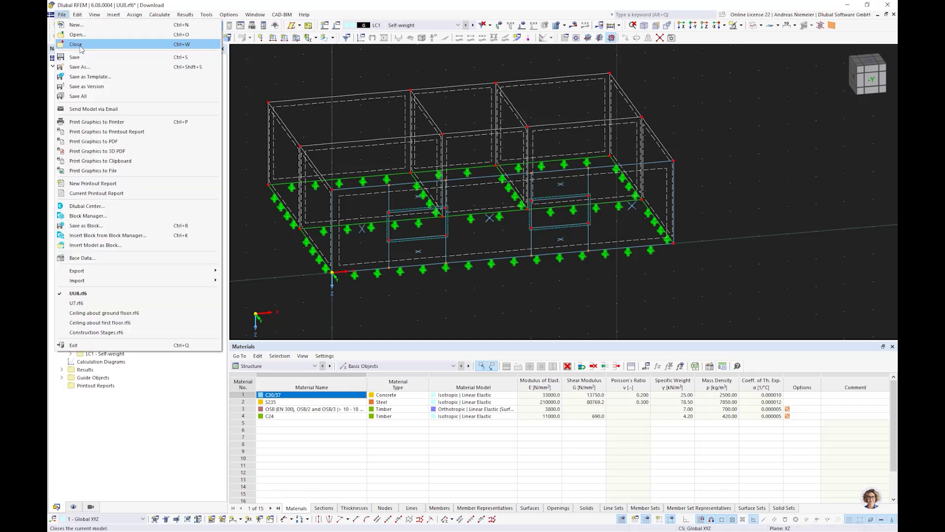
pyautogui.click(81, 45)
pyautogui.click(510, 310)
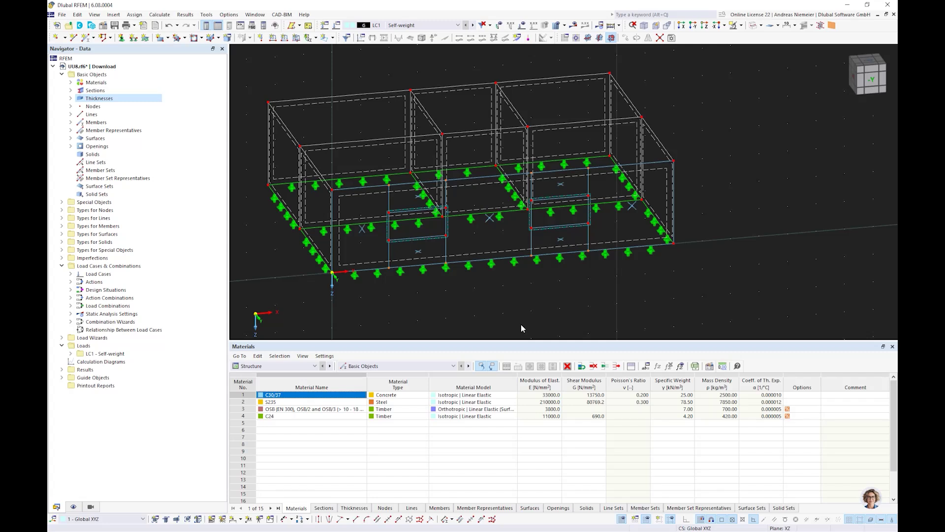
# Step: Bring up the file selection in the Umstieg folder for opening an existing RFEM model
pyautogui.click(55, 14)
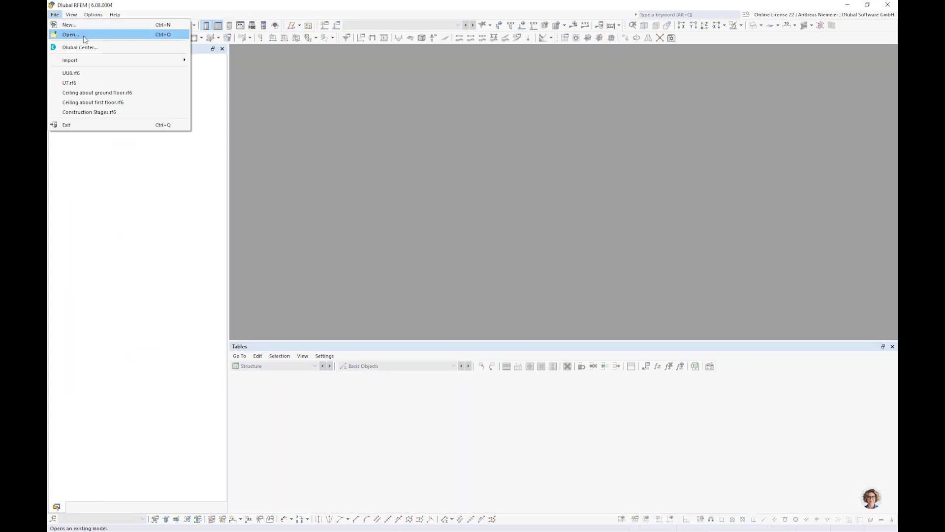
pyautogui.click(72, 34)
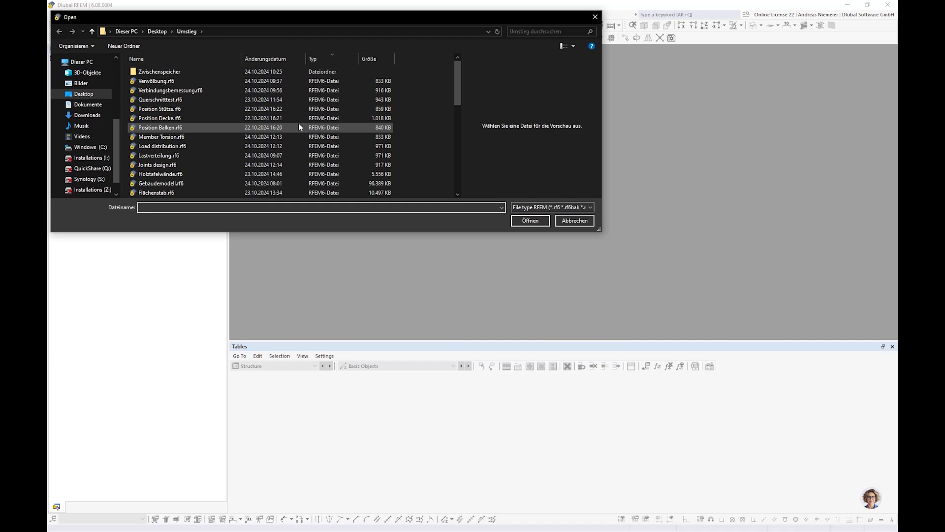
# Step: Open the model file Load distribution.rf6 from the Umstieg folder
pyautogui.click(176, 156)
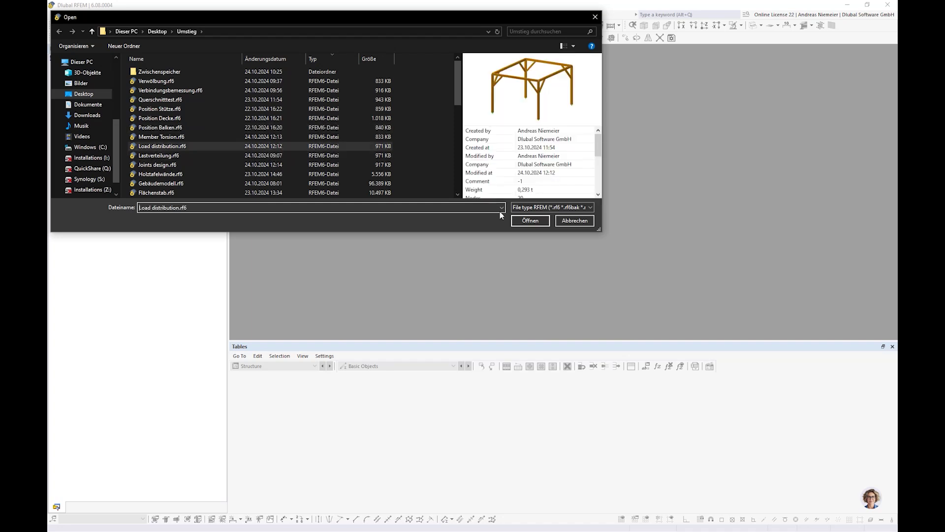
pyautogui.click(530, 220)
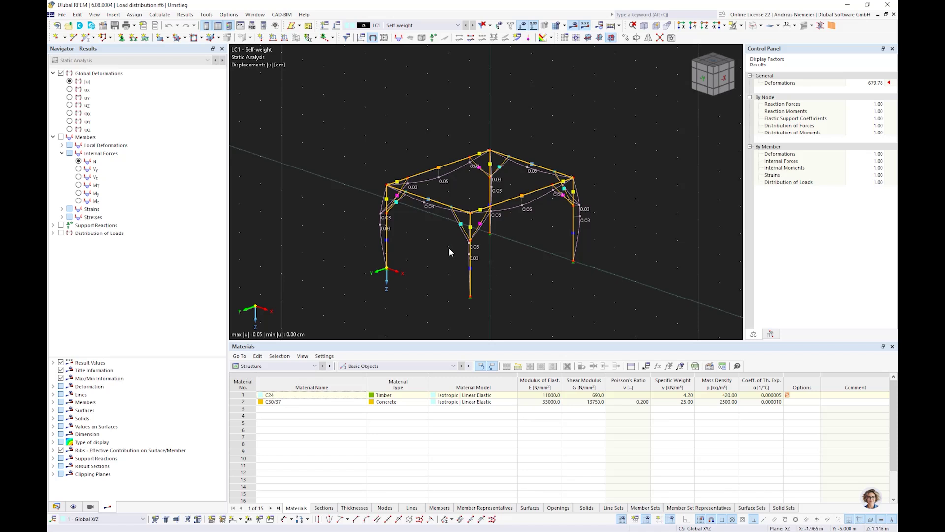
pyautogui.keyDown('ctrl'); pyautogui.moveTo(535, 251); pyautogui.dragTo(522, 268, button='middle'); pyautogui.keyUp('ctrl')
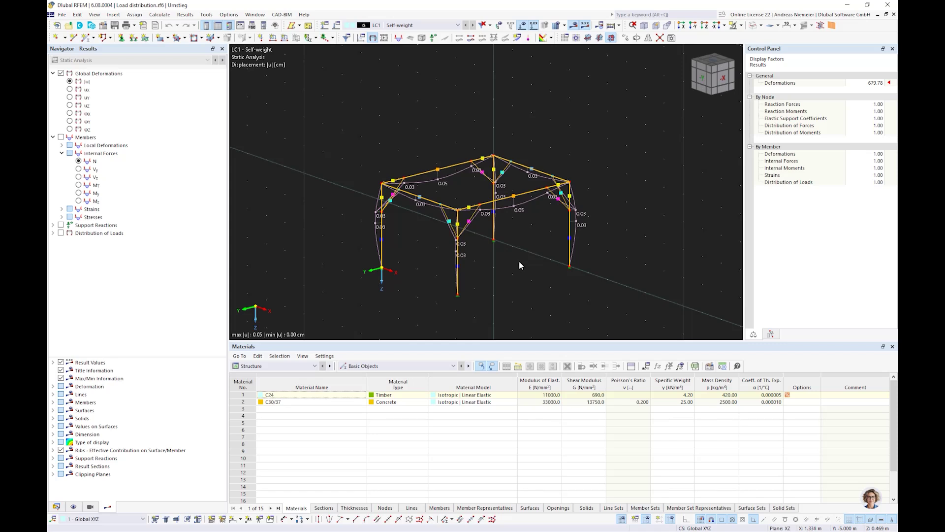
# Step: Create a load case LC2 named S with the action category Snow/ice loads - H <= 1000 m
pyautogui.click(326, 25)
pyautogui.write('S')
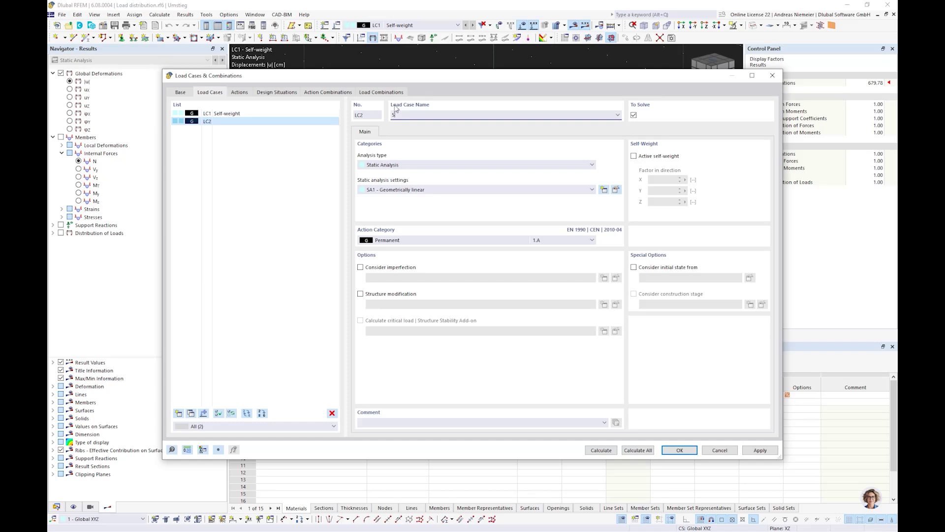
pyautogui.click(394, 241)
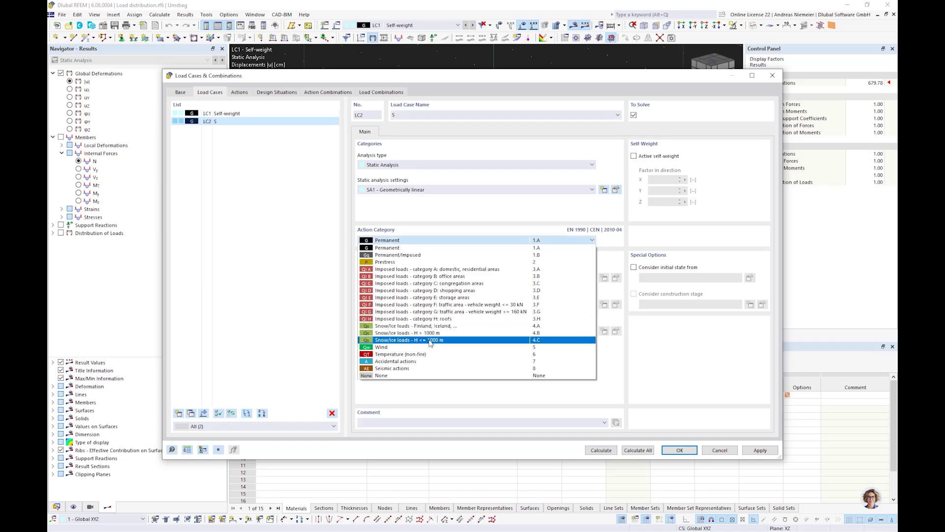
pyautogui.click(430, 340)
pyautogui.click(676, 451)
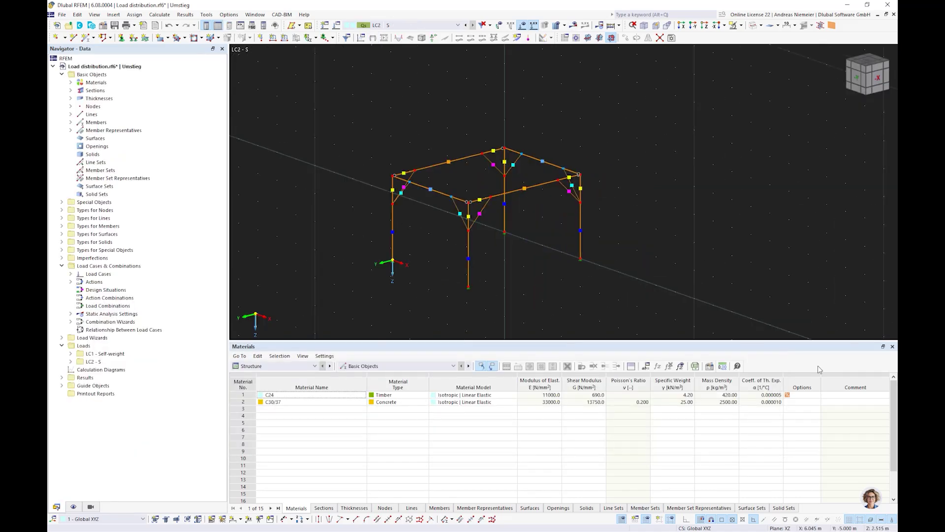
# Step: Create a plane surface with stiffness type Load Transfer, bounded by the roof beams of the timber frame
pyautogui.click(892, 347)
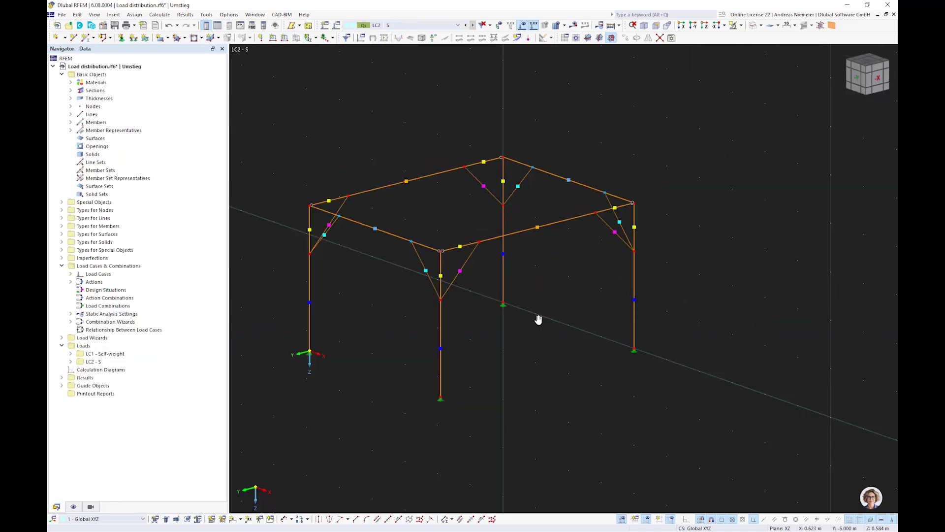
pyautogui.moveTo(539, 320); pyautogui.dragTo(549, 300, button='middle')
pyautogui.scroll(-1, 549, 300)
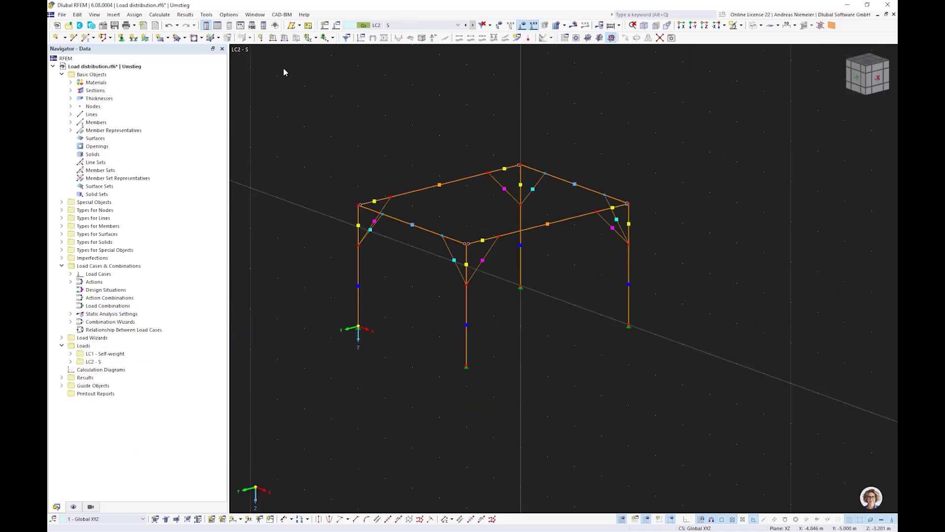
pyautogui.click(171, 40)
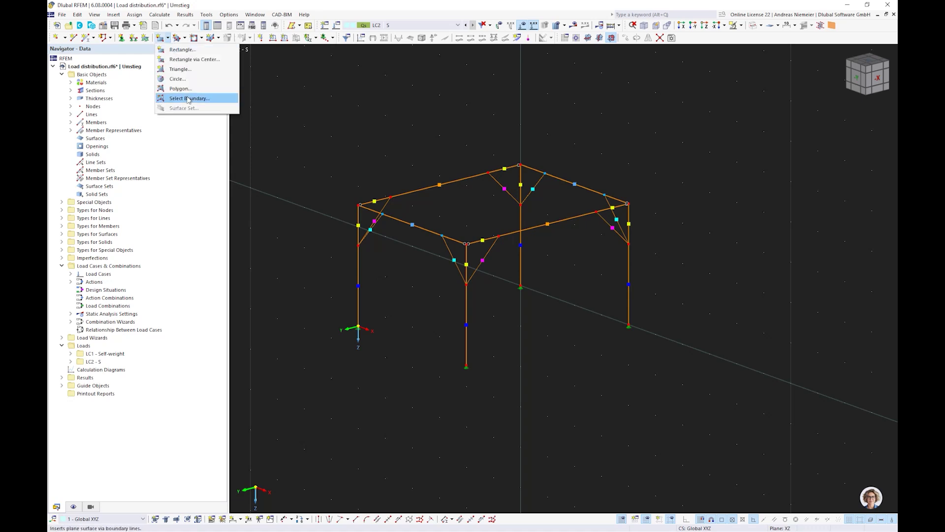
pyautogui.click(189, 99)
pyautogui.click(244, 148)
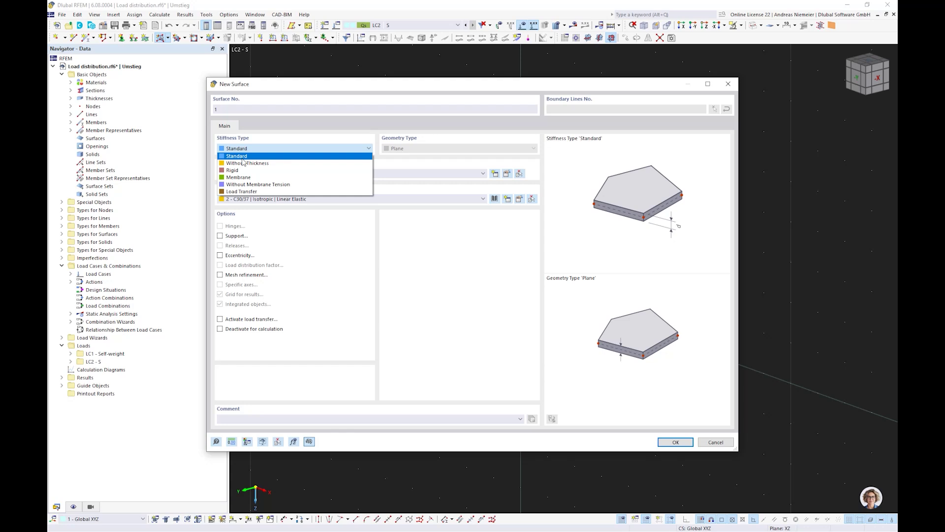
pyautogui.click(234, 192)
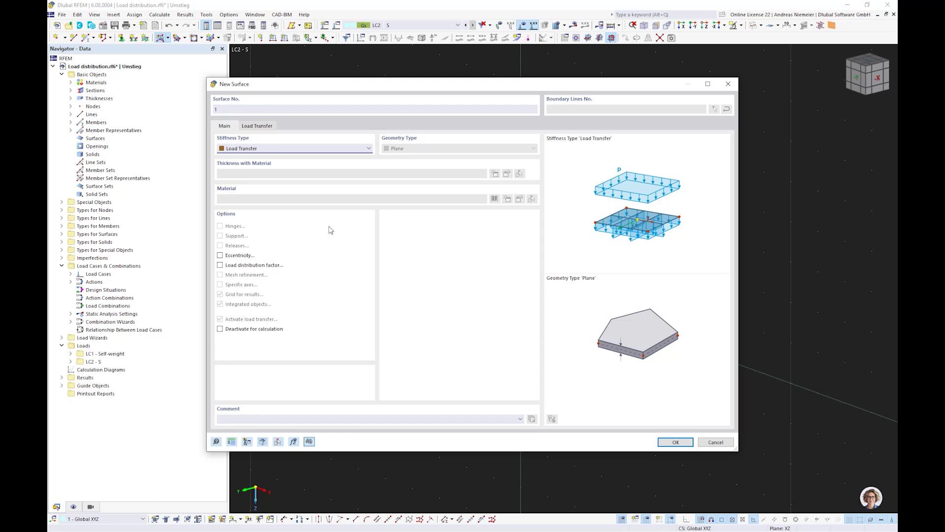
pyautogui.click(675, 442)
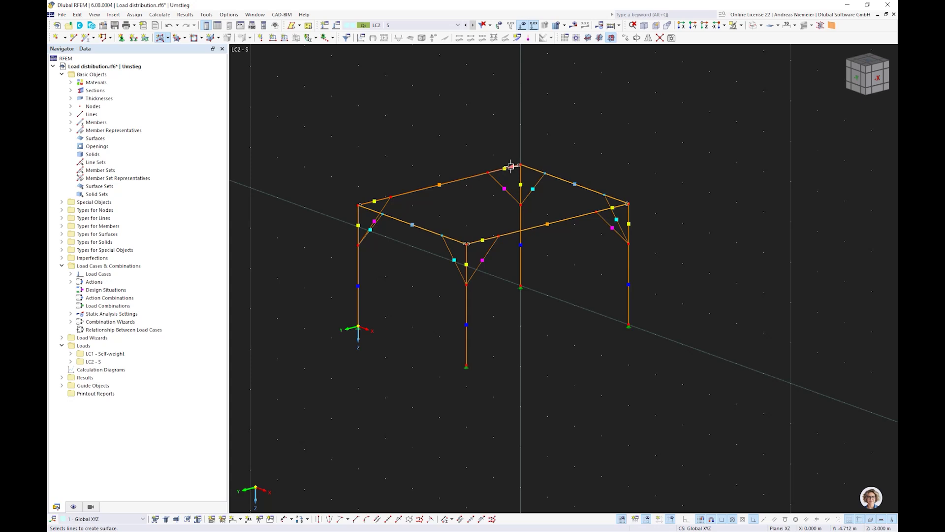
pyautogui.click(382, 200)
pyautogui.press('Escape')
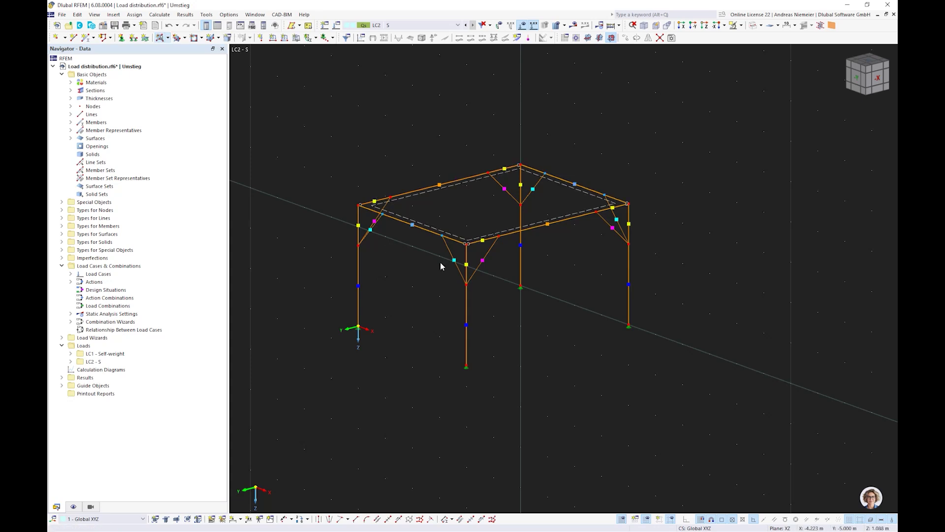
# Step: Show the model as a transparent solid and apply a uniform 1 kN/m² force, global Z on projected area, to the roof surface in LC2
pyautogui.click(753, 26)
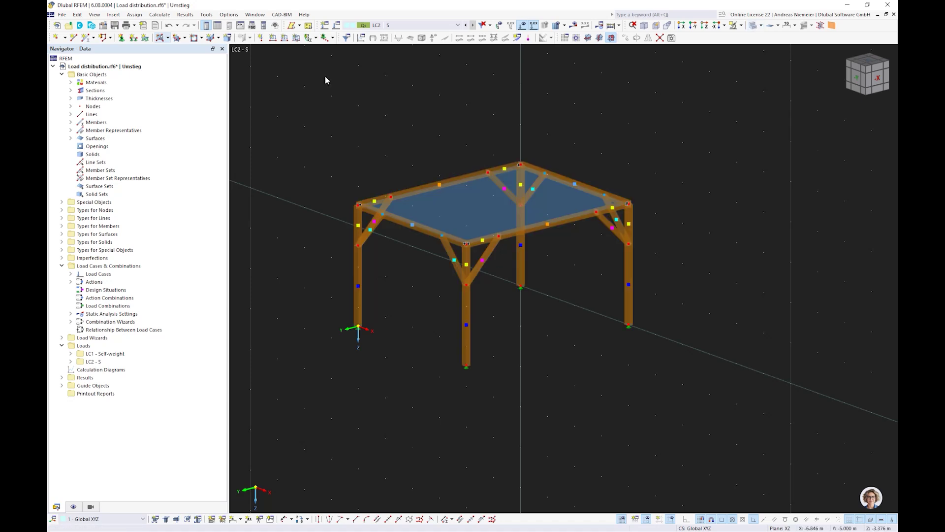
pyautogui.click(297, 39)
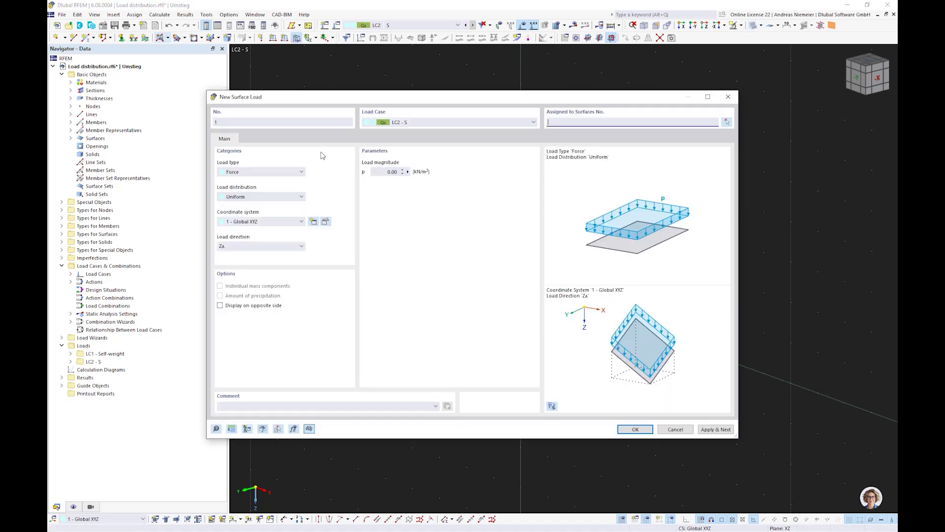
pyautogui.click(256, 246)
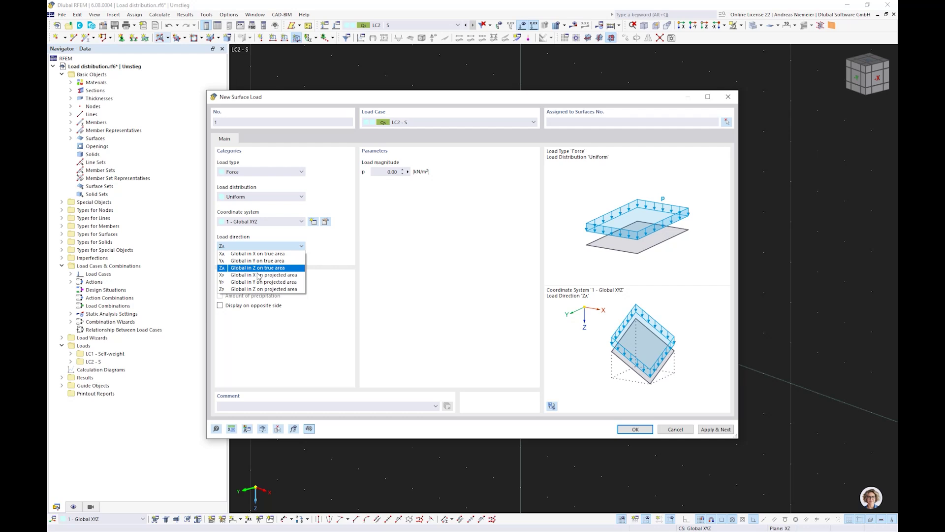
pyautogui.click(255, 289)
pyautogui.press('Tab')
pyautogui.write('1')
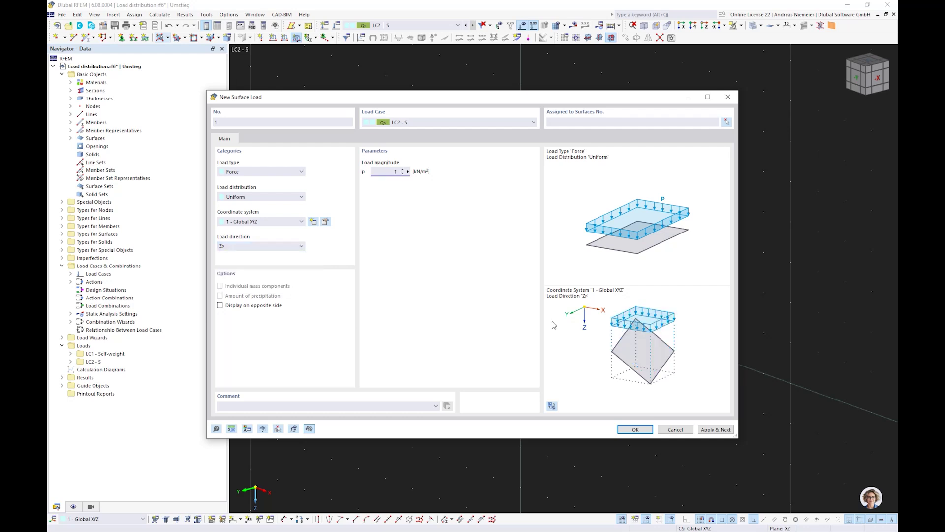
pyautogui.click(630, 428)
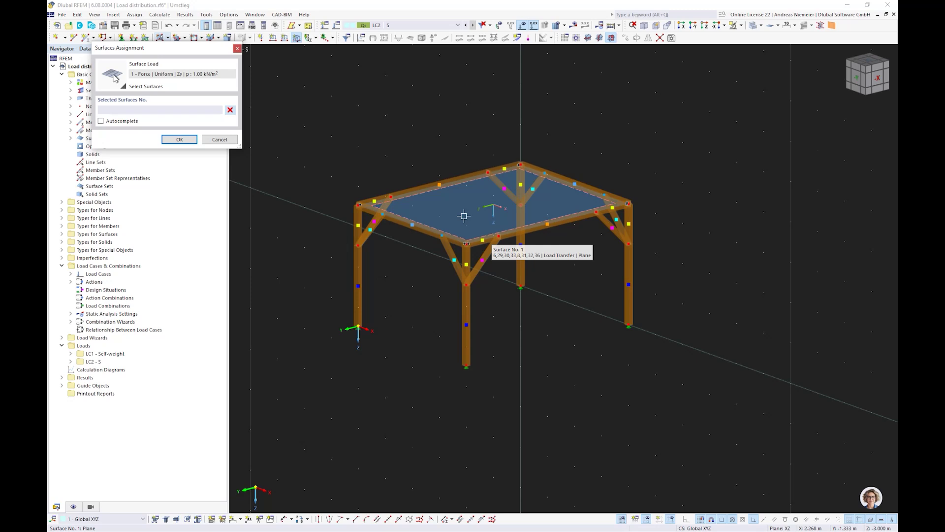
pyautogui.click(464, 216)
pyautogui.click(179, 139)
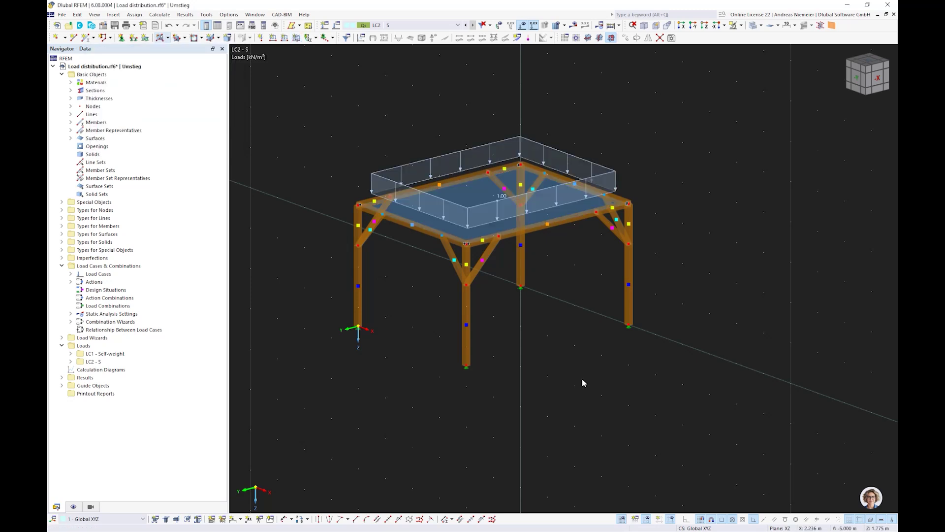
# Step: Calculate load case LC2 and show its deformation results on the frame
pyautogui.click(573, 25)
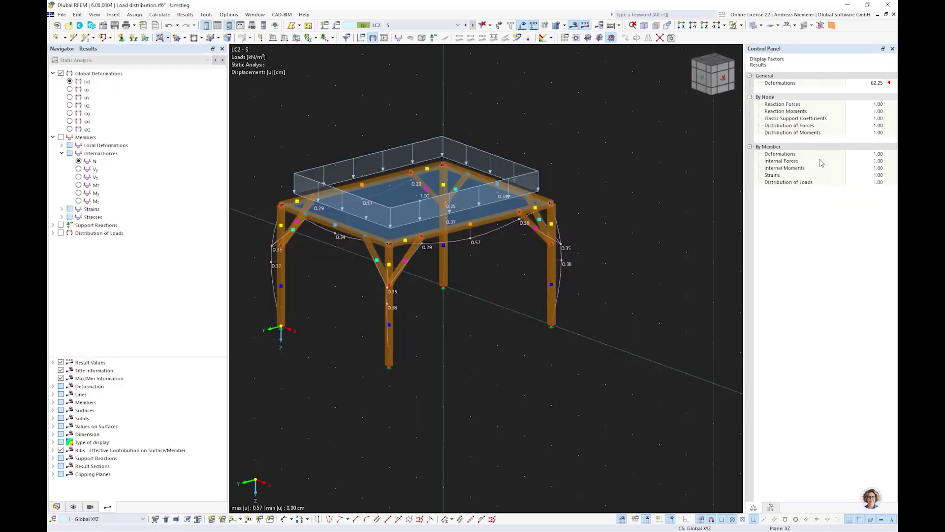
pyautogui.keyDown('ctrl'); pyautogui.moveTo(613, 262); pyautogui.dragTo(496, 324, button='middle'); pyautogui.keyUp('ctrl')
pyautogui.scroll(-1, 427, 320)
pyautogui.scroll(1, 427, 320)
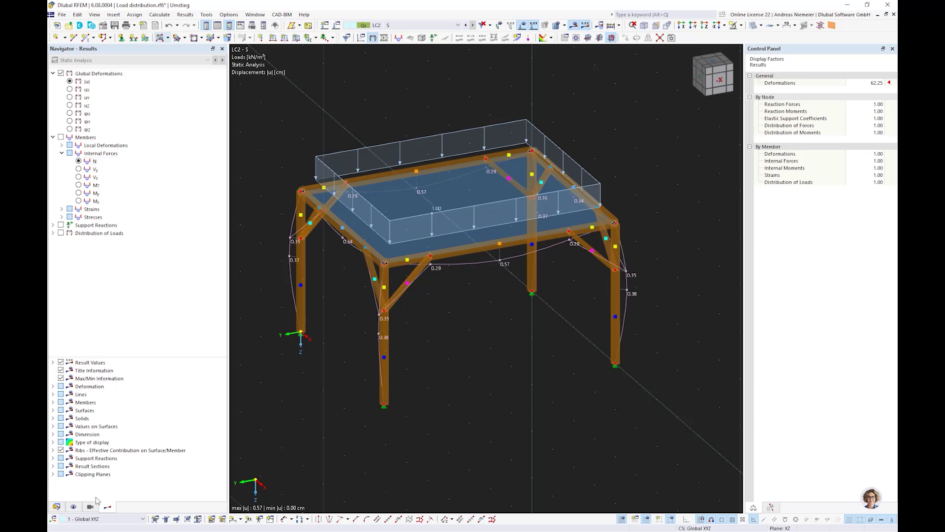
# Step: Turn on the display of loads from the distribution surface to show the line loads on the roof beams
pyautogui.click(74, 506)
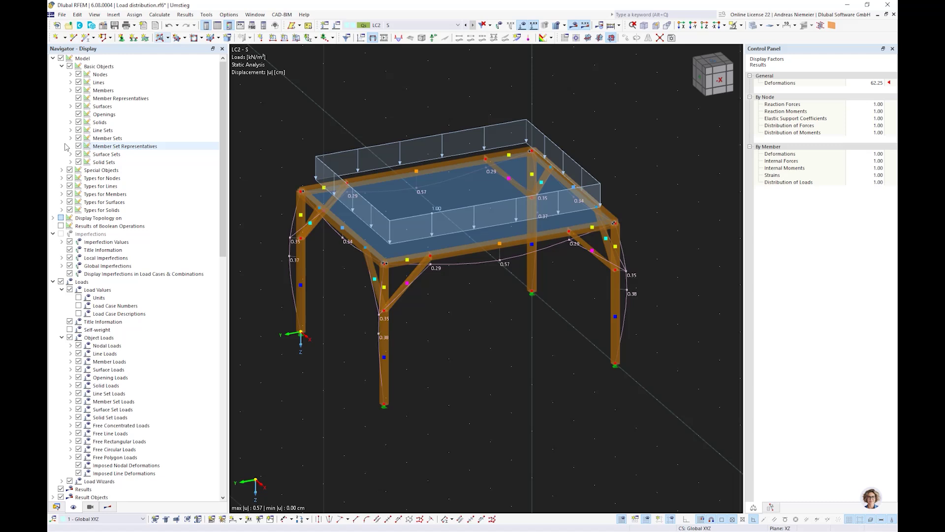
pyautogui.click(72, 107)
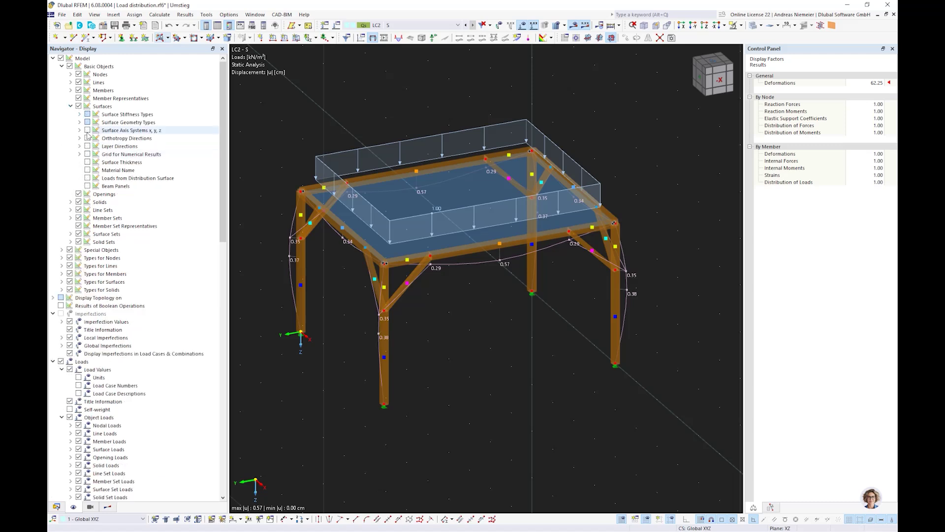
pyautogui.click(87, 178)
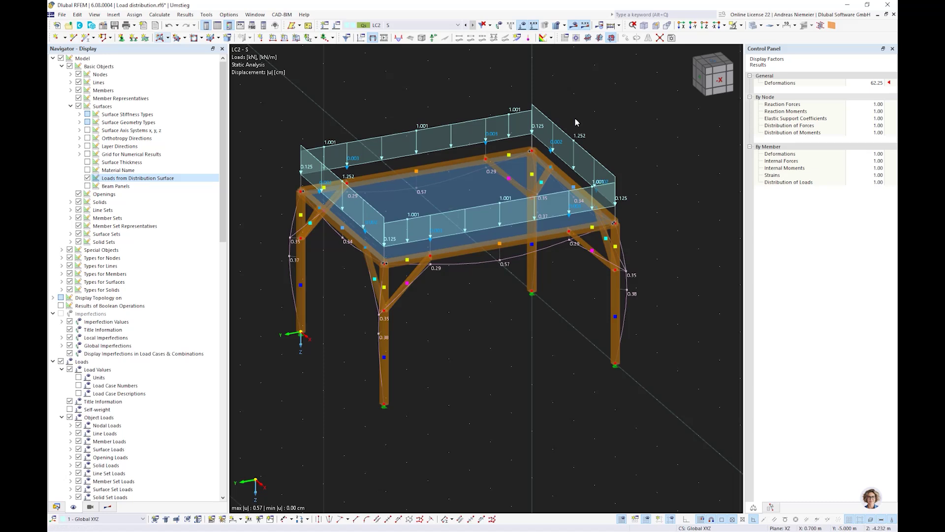
pyautogui.click(447, 201)
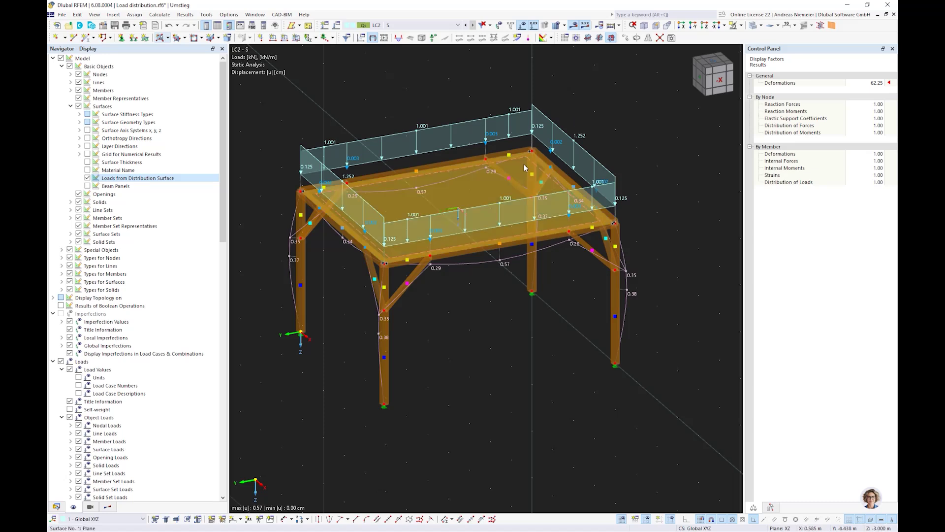
pyautogui.click(477, 348)
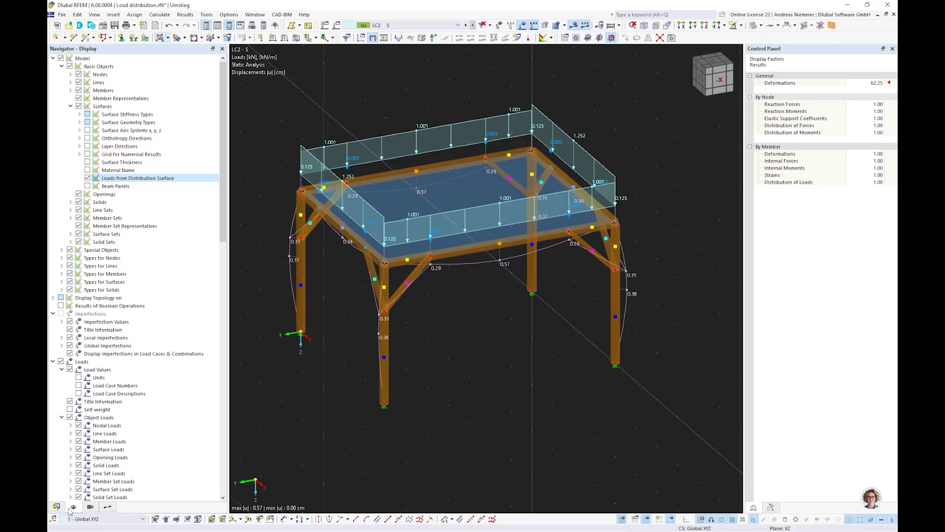
# Step: Set the roof surface's load transfer direction to y | Stripes
pyautogui.doubleClick(457, 190)
pyautogui.click(272, 126)
pyautogui.click(255, 159)
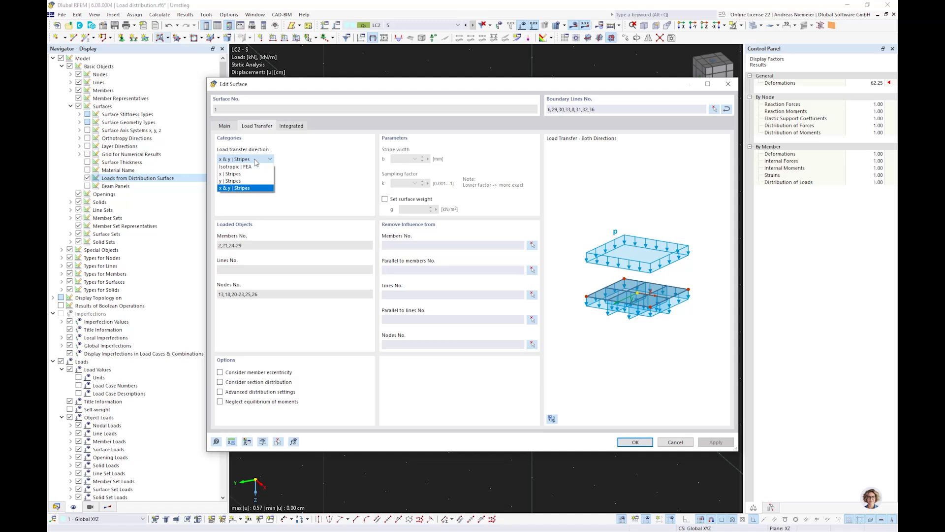
pyautogui.click(233, 181)
pyautogui.click(632, 443)
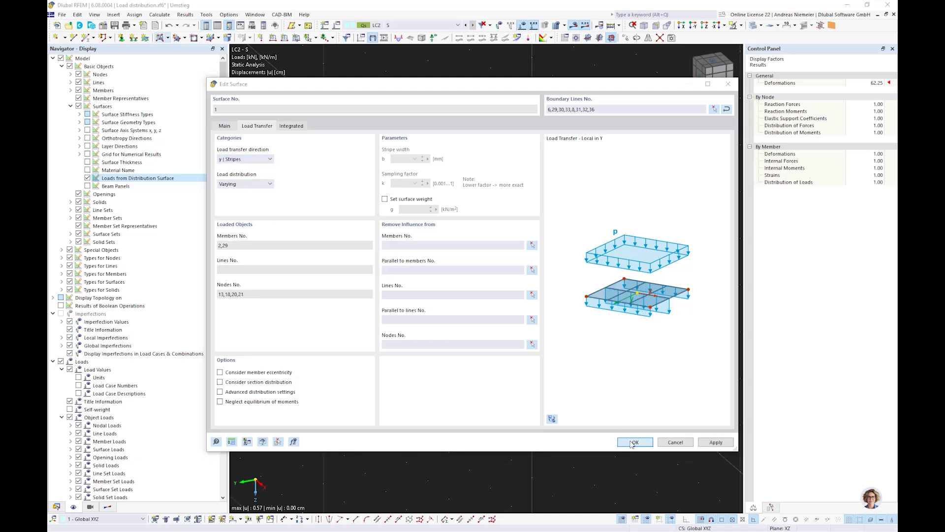
pyautogui.click(497, 314)
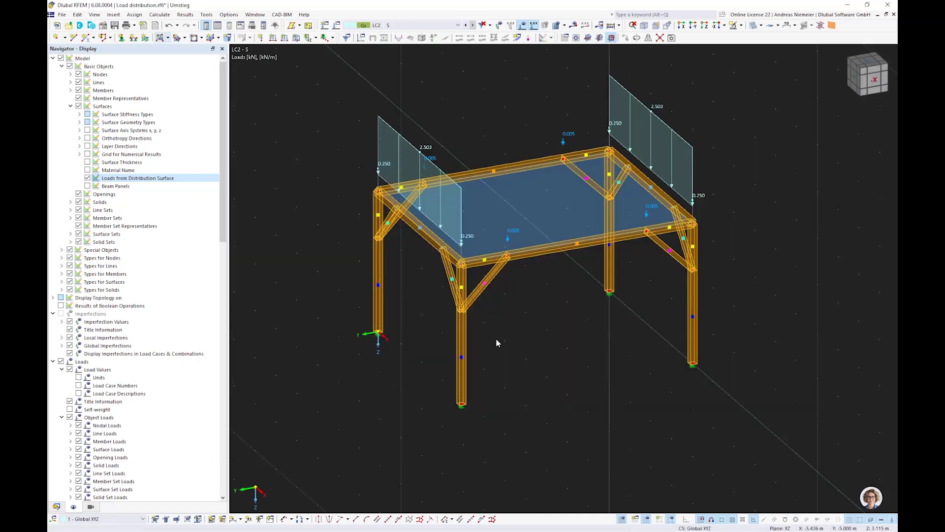
# Step: Set the roof surface's load transfer direction to Isotropic | FEA and recalculate the LC2 results
pyautogui.doubleClick(542, 223)
pyautogui.click(256, 126)
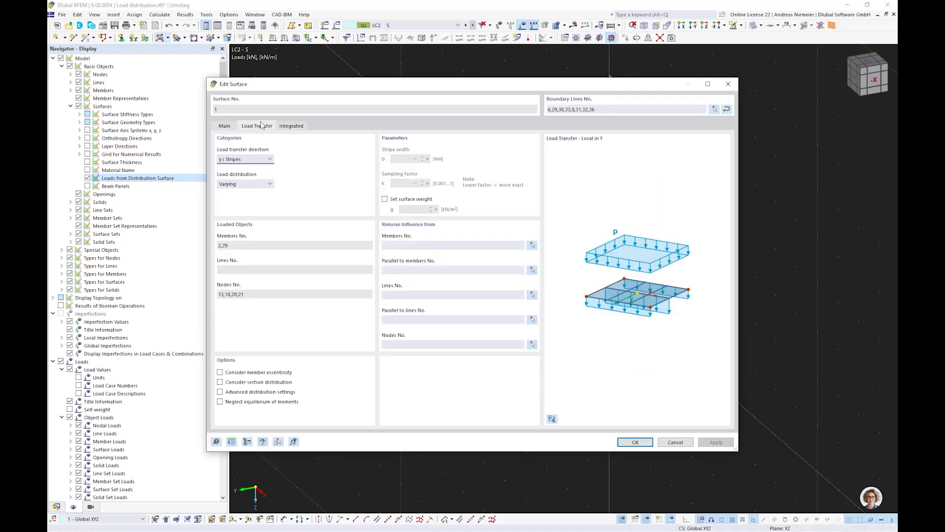
pyautogui.click(249, 159)
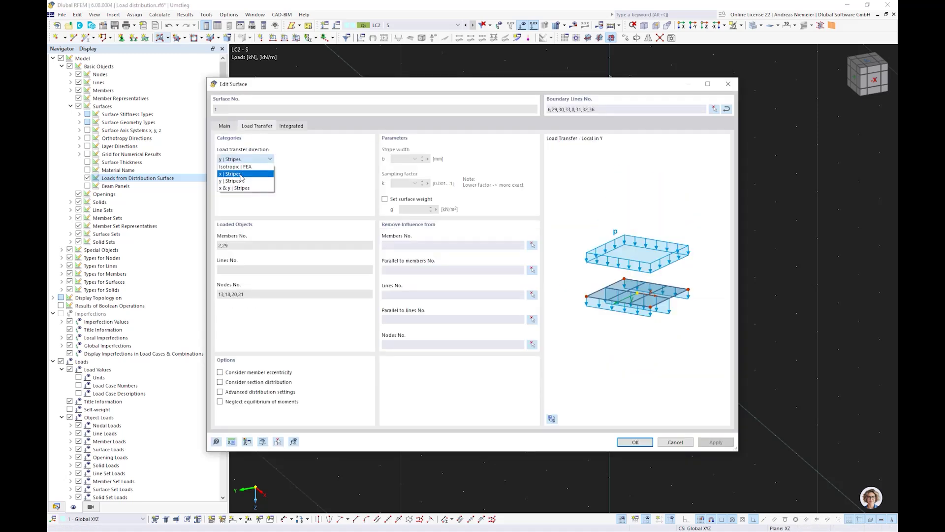
pyautogui.click(236, 168)
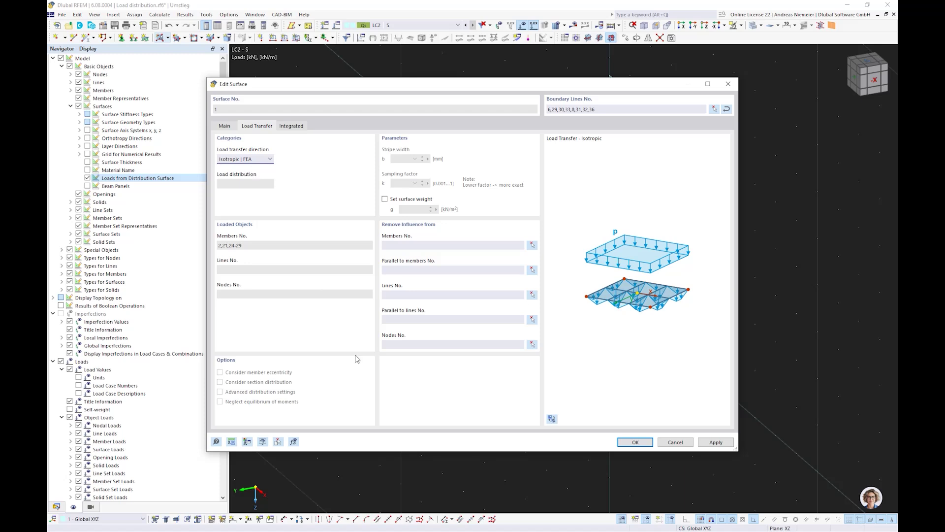
pyautogui.click(625, 442)
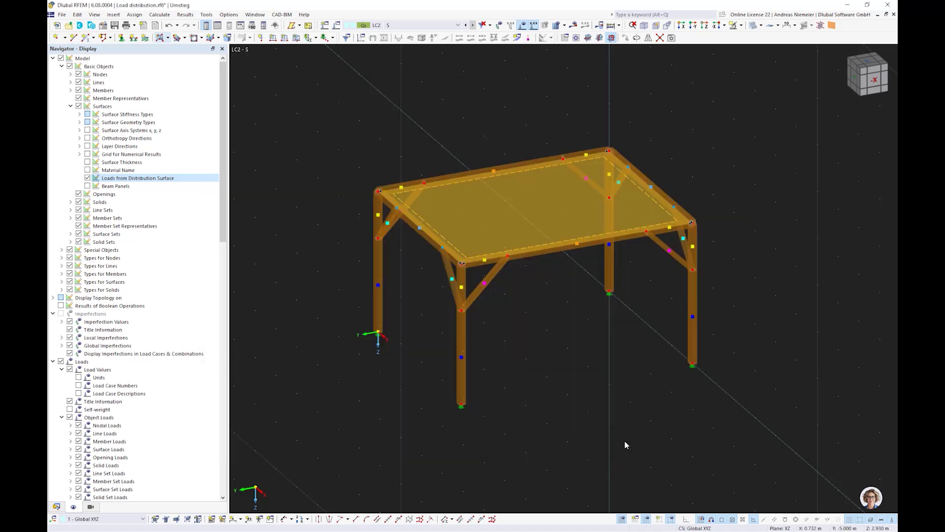
pyautogui.click(587, 395)
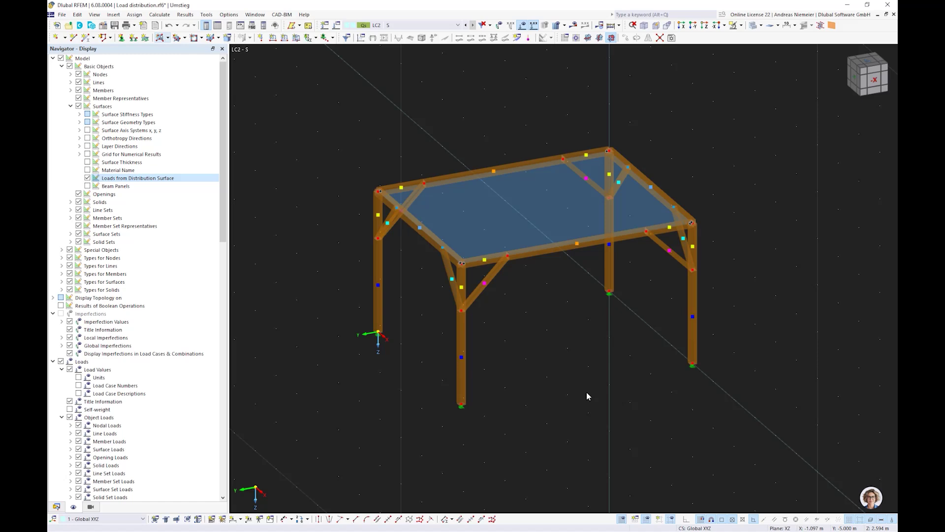
pyautogui.click(573, 26)
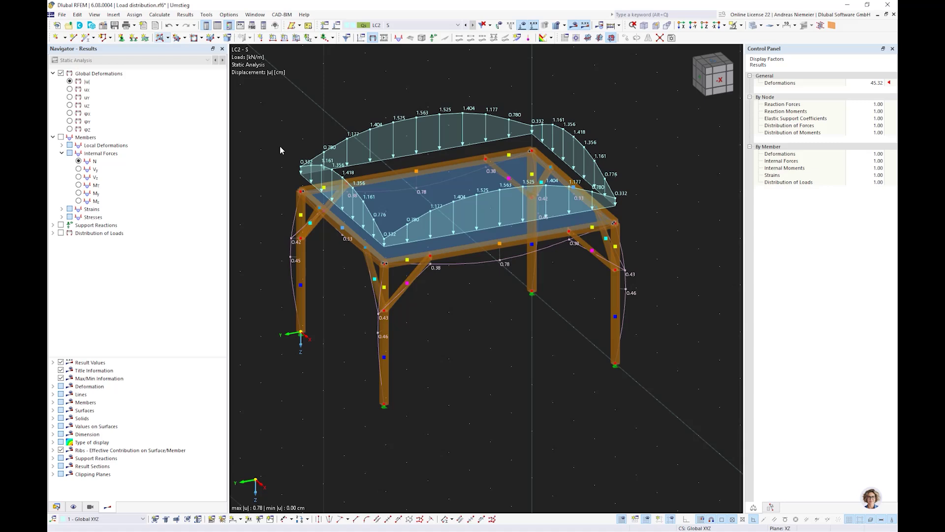
# Step: View the isotropic load distribution from both long sides of the frame, and hide the loads
pyautogui.keyDown('ctrl'); pyautogui.moveTo(401, 210); pyautogui.dragTo(404, 329, button='middle'); pyautogui.keyUp('ctrl')
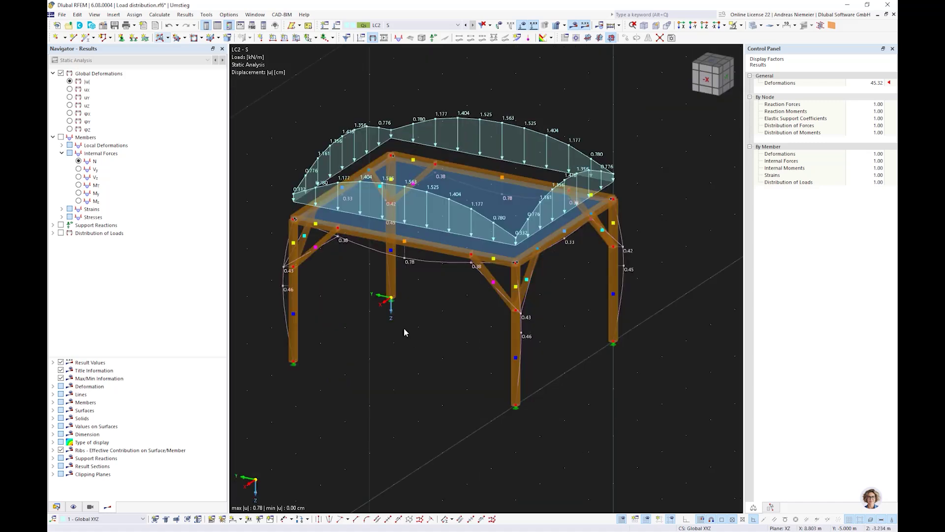
pyautogui.scroll(-1, 404, 329)
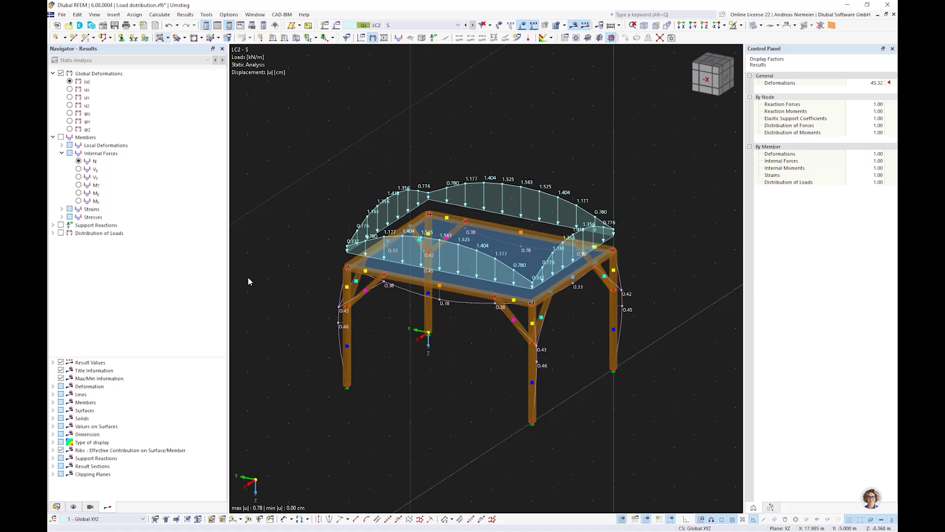
pyautogui.click(490, 245)
pyautogui.moveTo(449, 351); pyautogui.dragTo(475, 399, button='middle')
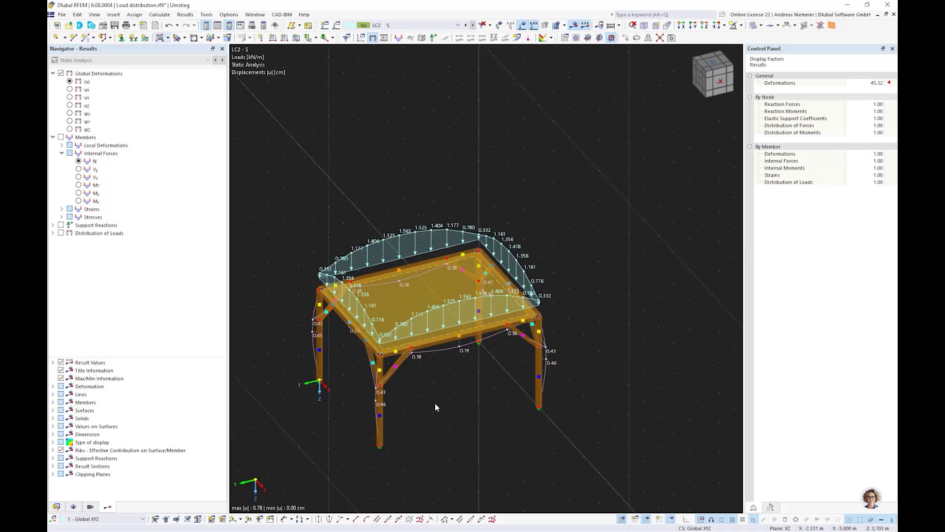
pyautogui.click(422, 292)
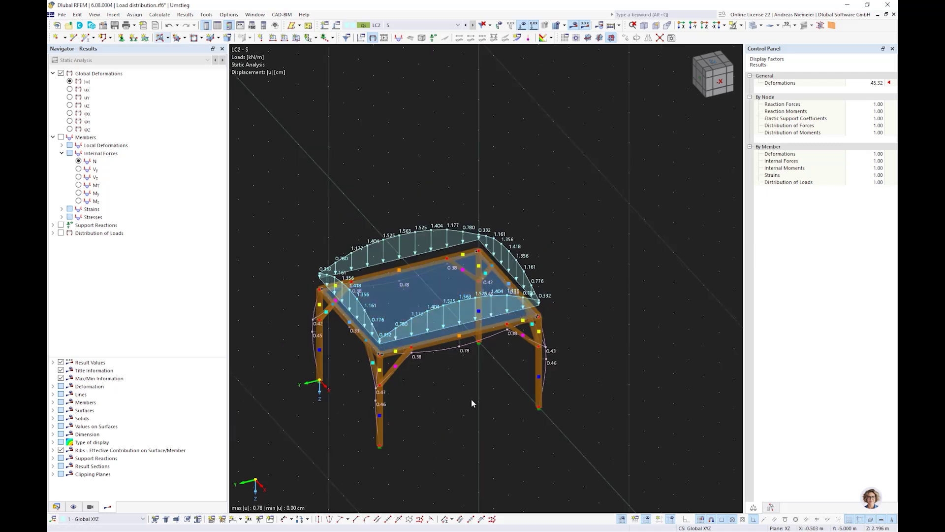
pyautogui.click(522, 25)
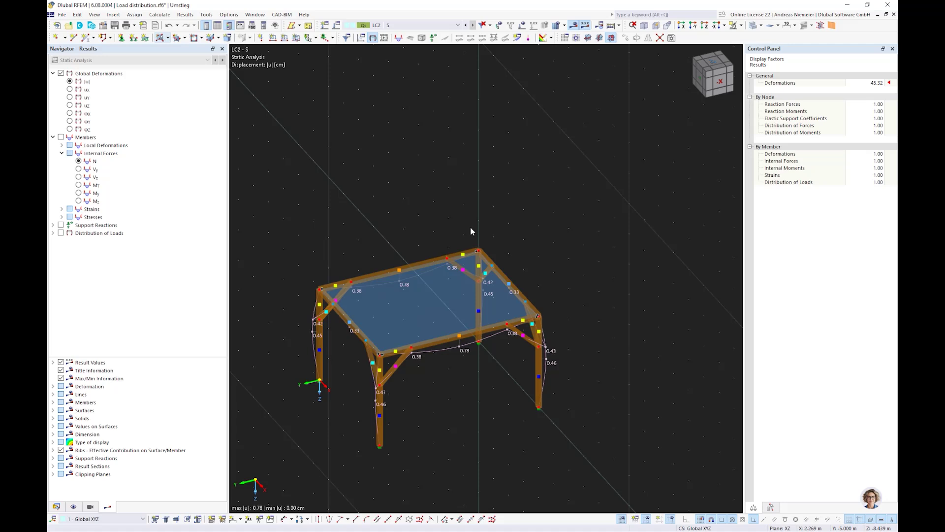
# Step: Draw an arc line about 4.64 m long via three nodes, joining the two roof corners at Y = -5 m and rising above the beam
pyautogui.scroll(2, 341, 362)
pyautogui.moveTo(341, 362); pyautogui.dragTo(356, 332, button='middle')
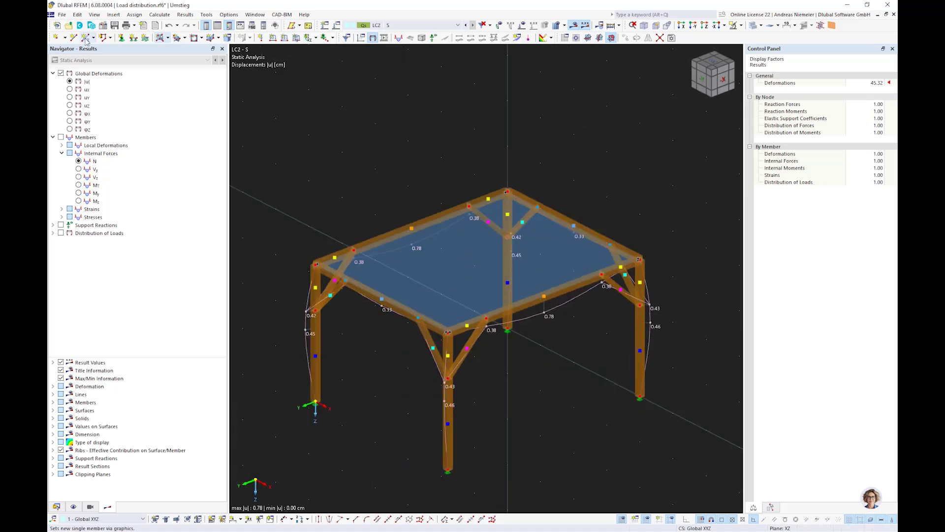
pyautogui.click(110, 38)
pyautogui.click(128, 62)
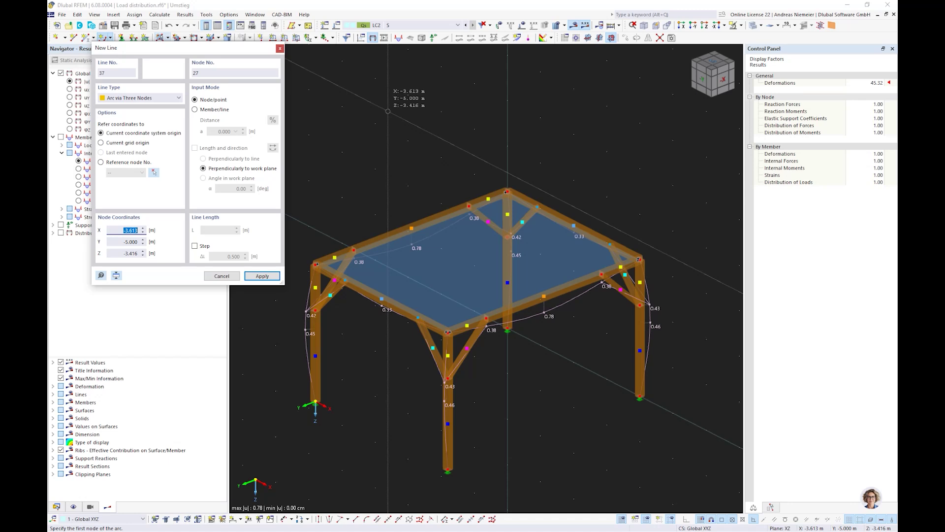
pyautogui.click(507, 191)
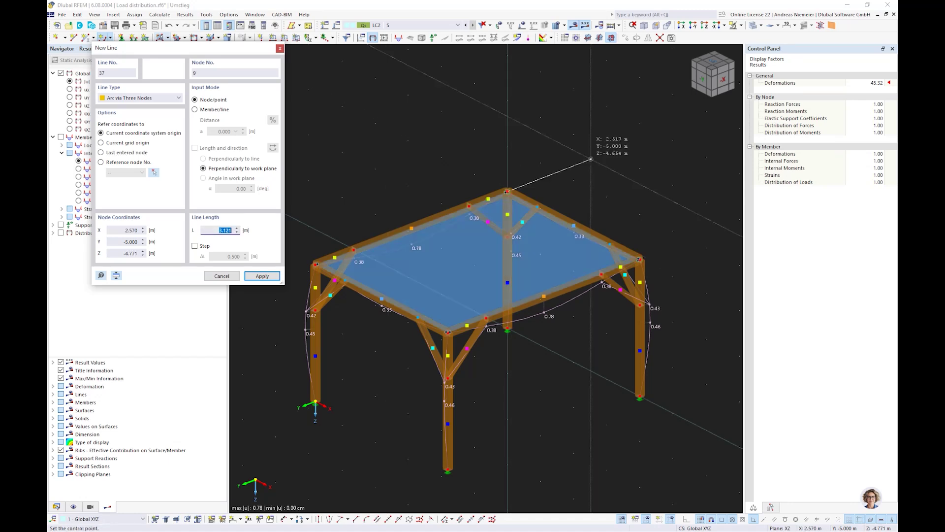
pyautogui.scroll(-3, 596, 168)
pyautogui.click(584, 165)
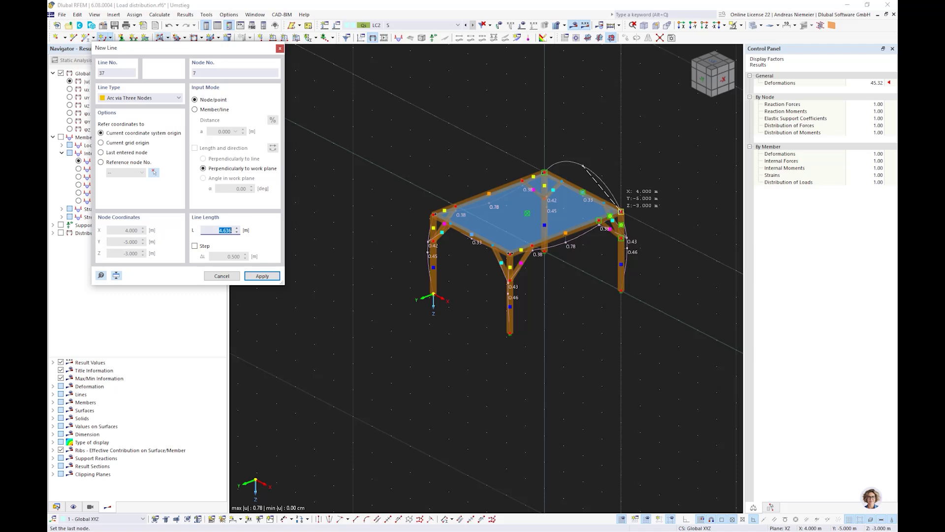
pyautogui.click(622, 212)
pyautogui.rightClick(657, 312)
# Step: Reverse the line orientation of the new arc
pyautogui.scroll(1, 657, 313)
pyautogui.keyDown('ctrl'); pyautogui.moveTo(658, 313); pyautogui.dragTo(475, 272, button='middle'); pyautogui.keyUp('ctrl')
pyautogui.scroll(5, 476, 272)
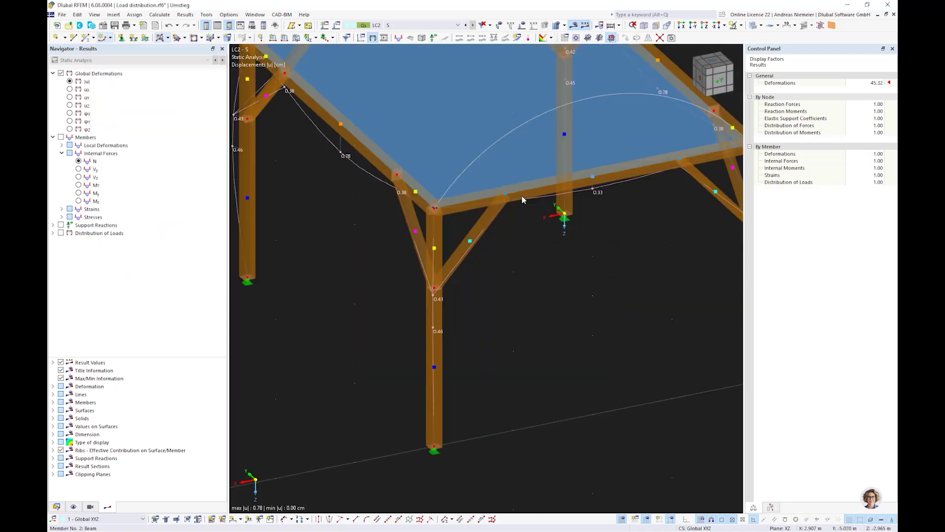
pyautogui.rightClick(495, 146)
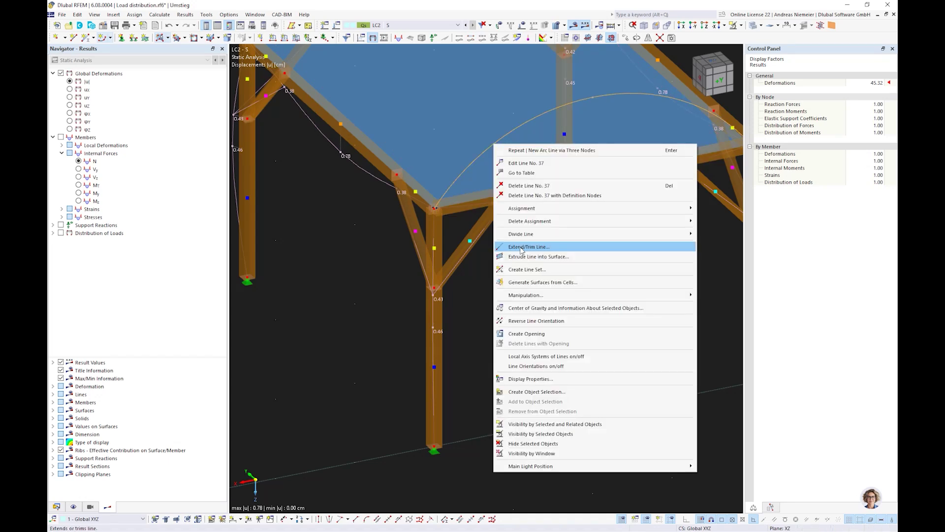
pyautogui.click(554, 321)
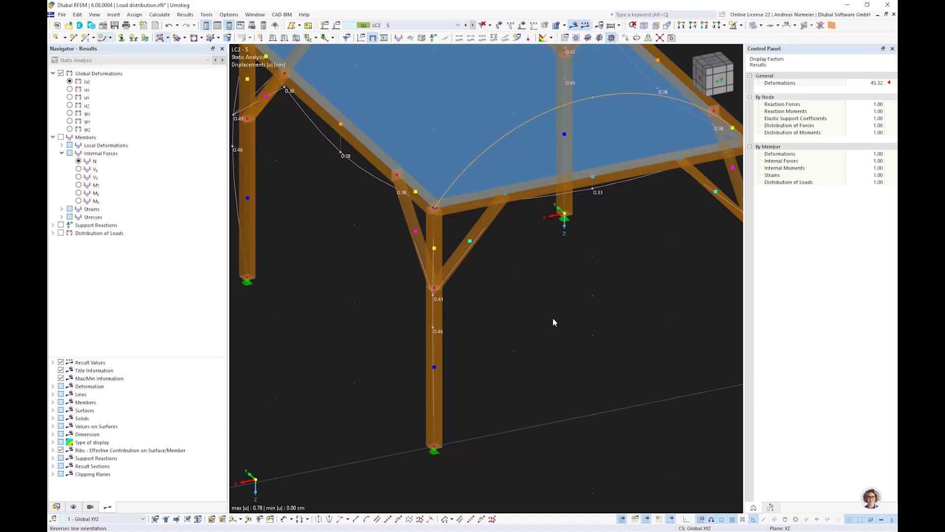
# Step: Try to reassign the straight beam below the arc to the arc line, accepting the deletion of the existing results
pyautogui.doubleClick(526, 198)
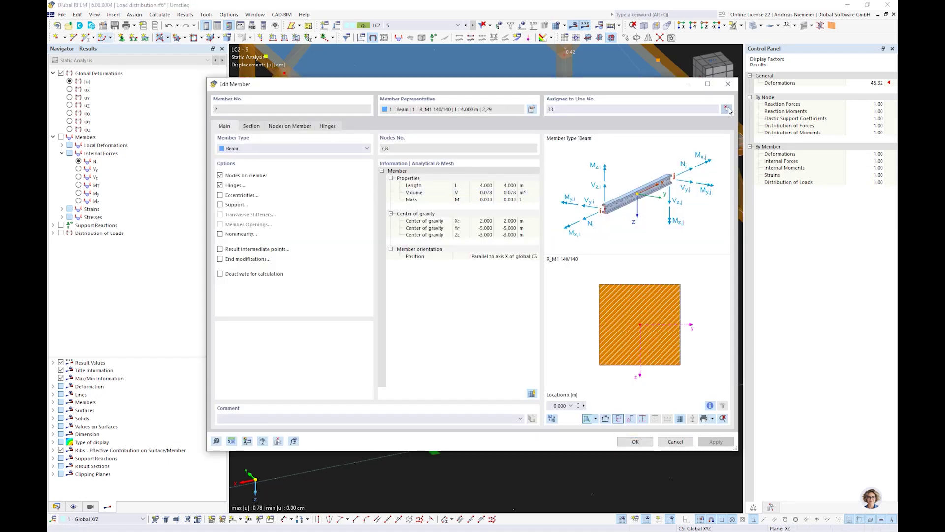
pyautogui.click(726, 109)
pyautogui.click(620, 93)
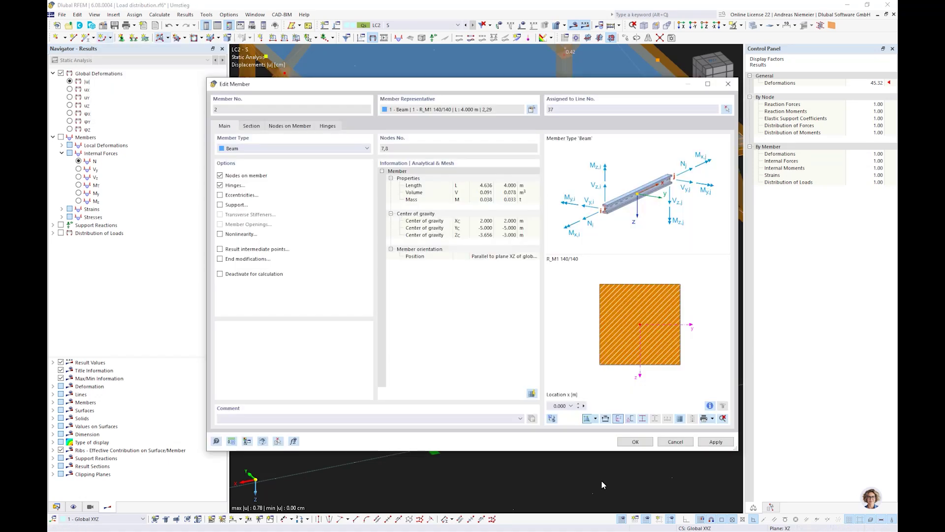
pyautogui.click(635, 441)
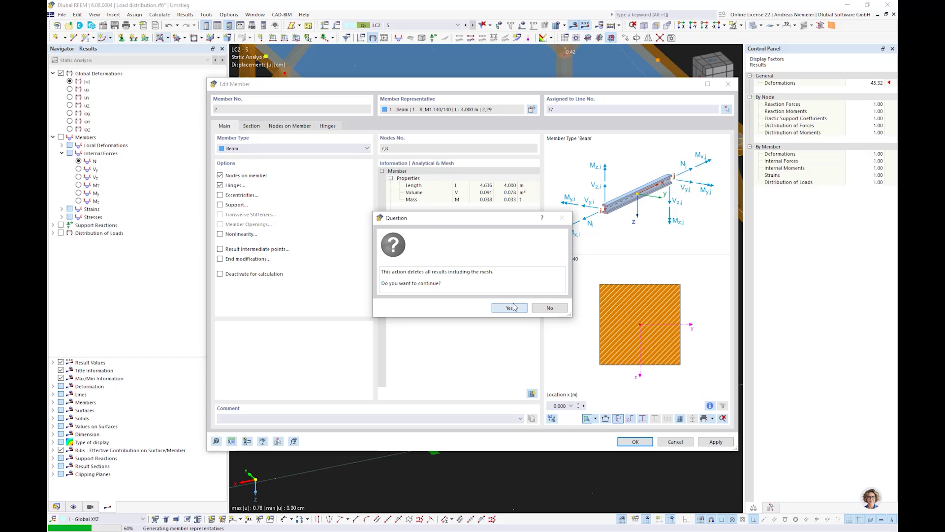
pyautogui.click(509, 308)
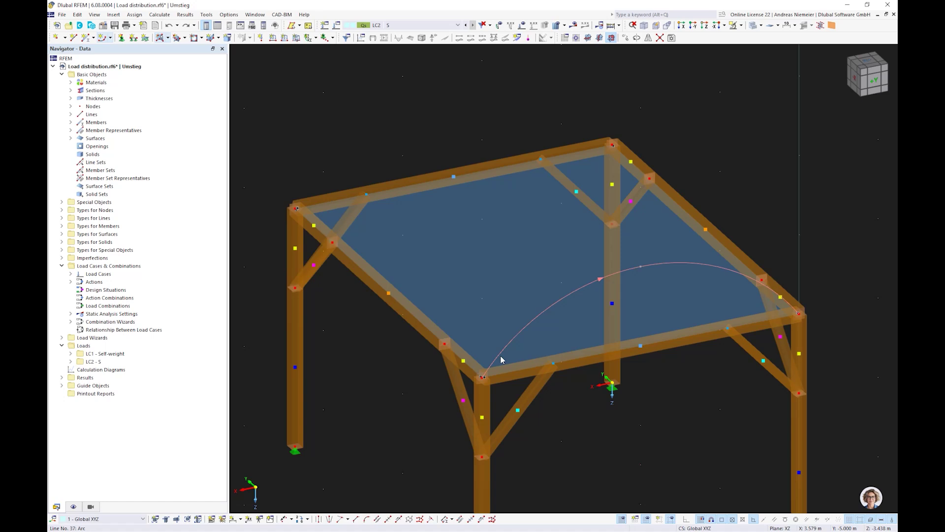
# Step: Copy the arc line to the opposite short side of the roof, using the roof corners as reference points
pyautogui.click(484, 378)
pyautogui.click(304, 211)
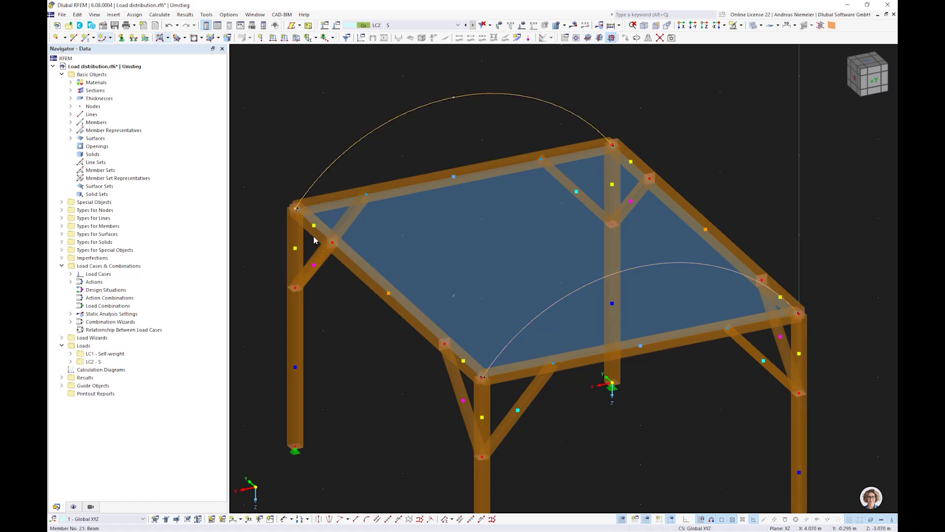
# Step: Reassign the two straight beams on the short roof sides to the arc lines above them
pyautogui.doubleClick(589, 364)
pyautogui.click(727, 109)
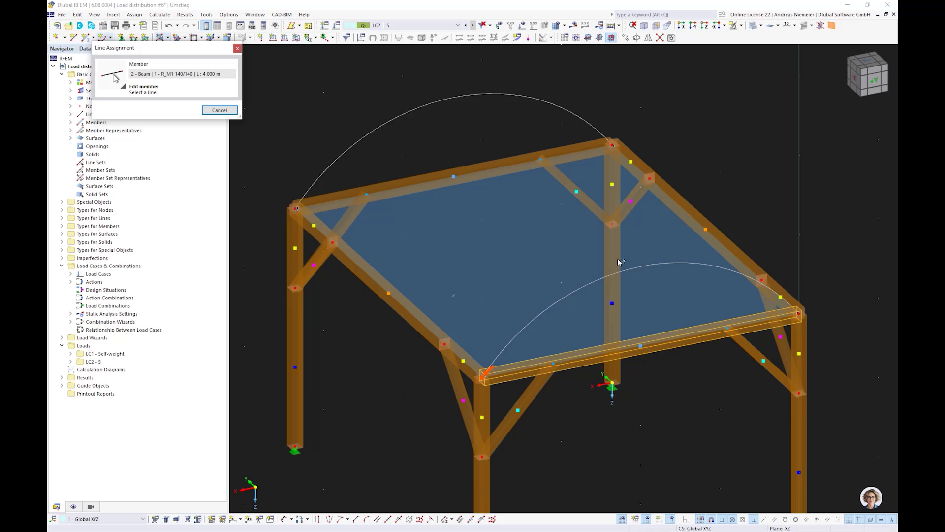
pyautogui.click(620, 262)
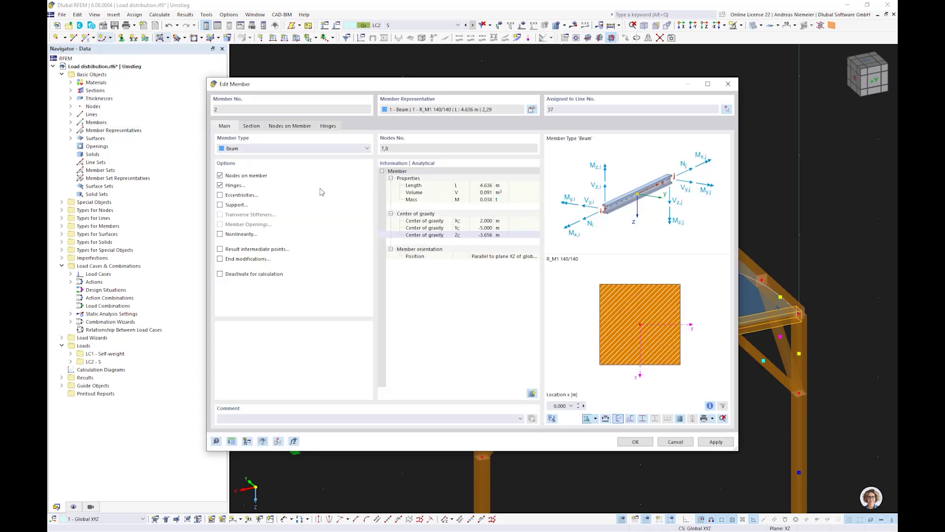
pyautogui.click(636, 442)
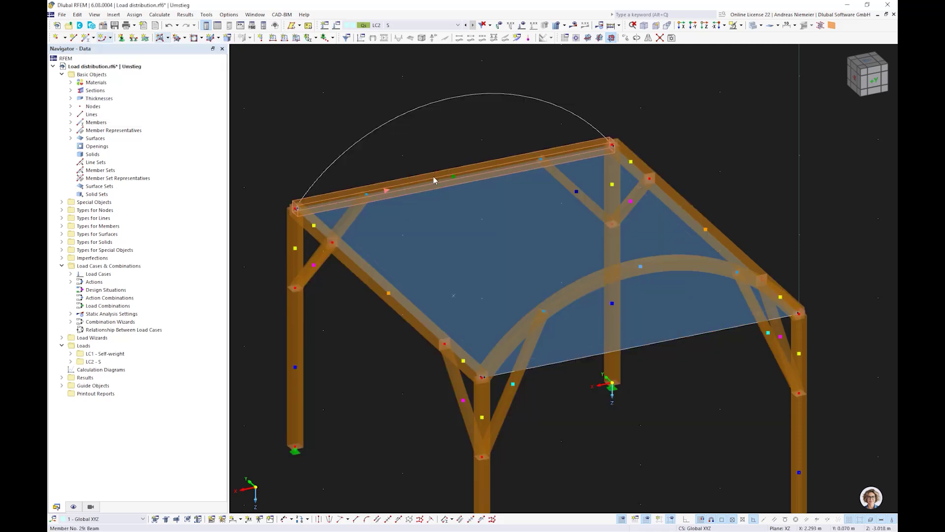
pyautogui.doubleClick(434, 177)
pyautogui.click(726, 109)
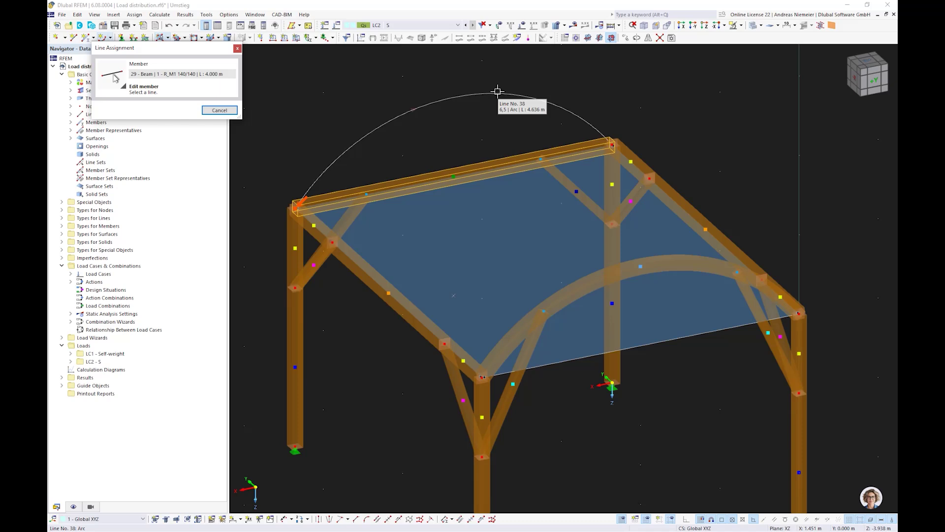
pyautogui.click(482, 93)
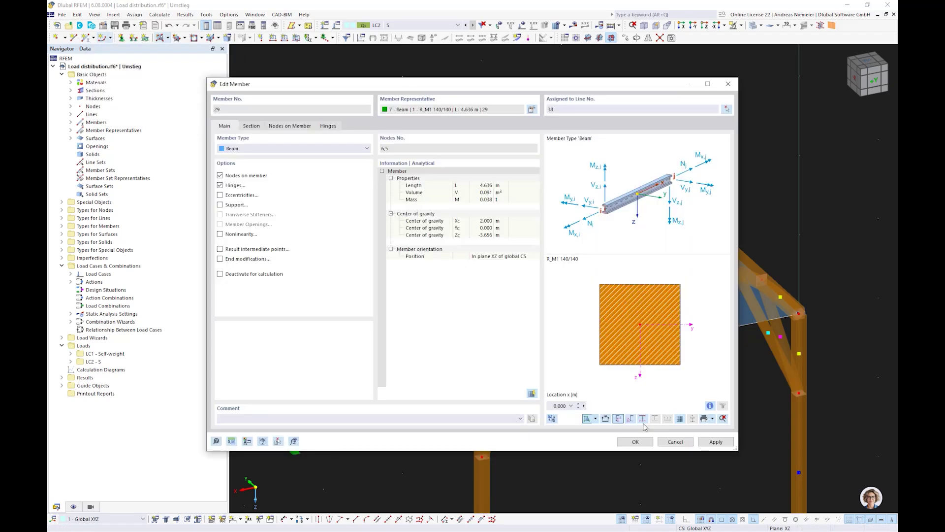
pyautogui.click(642, 442)
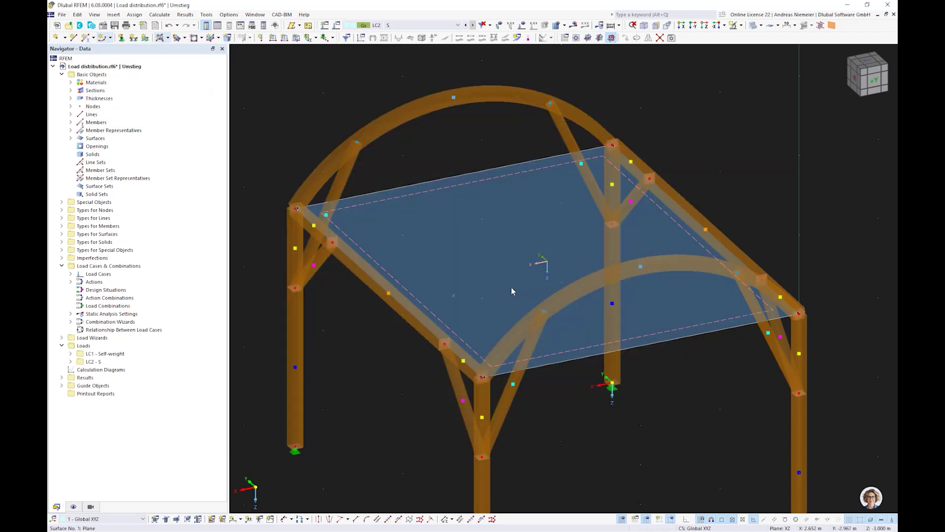
# Step: Change the roof surface's geometry type to Quadrangle and replace its two straight end boundary lines with the arcs
pyautogui.doubleClick(511, 288)
pyautogui.click(407, 149)
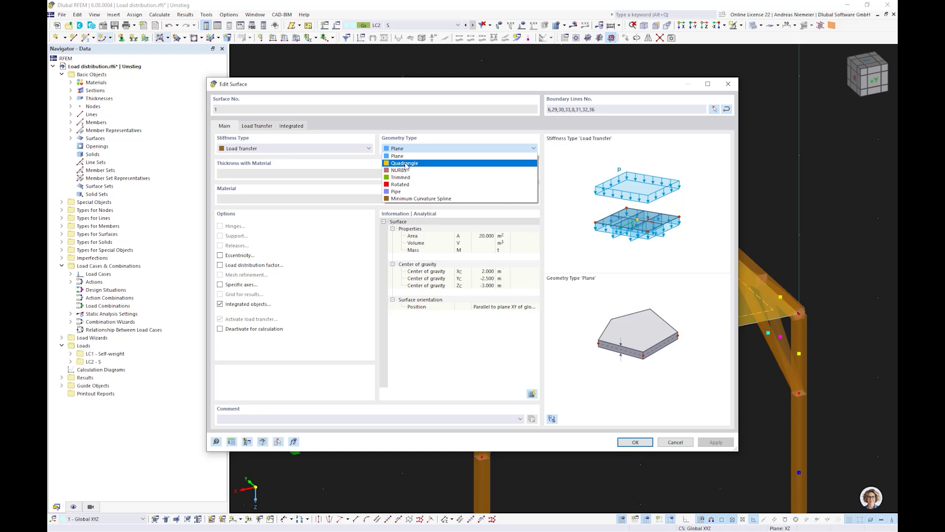
pyautogui.click(405, 163)
pyautogui.click(714, 109)
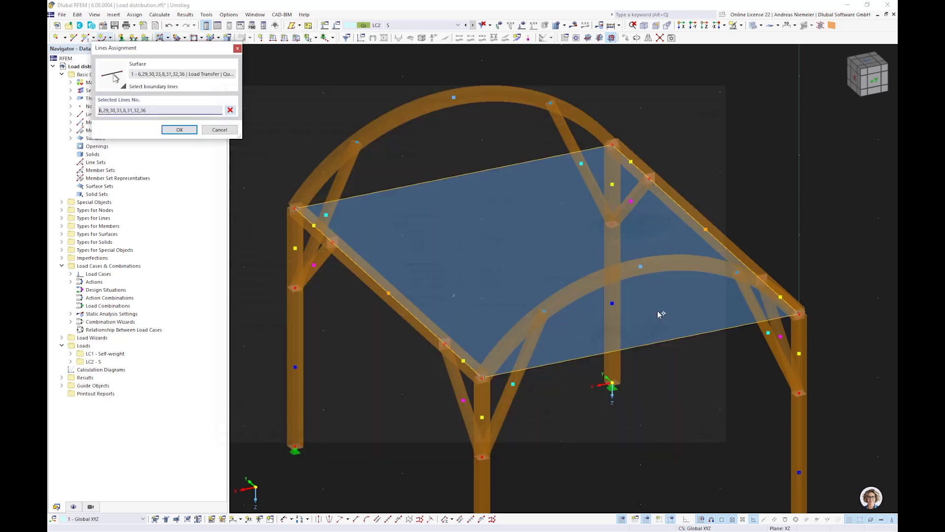
pyautogui.click(654, 342)
pyautogui.click(494, 176)
pyautogui.click(512, 97)
pyautogui.click(589, 285)
pyautogui.press('Return')
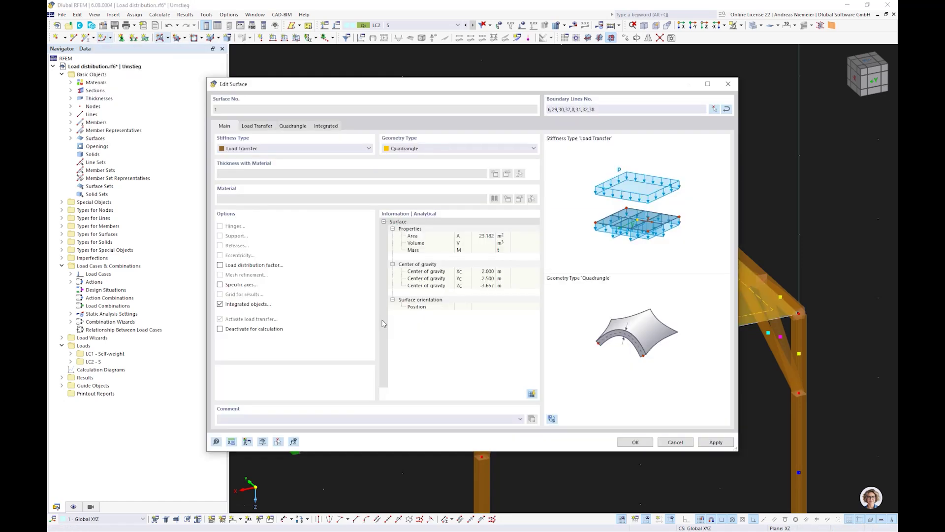
pyautogui.click(634, 441)
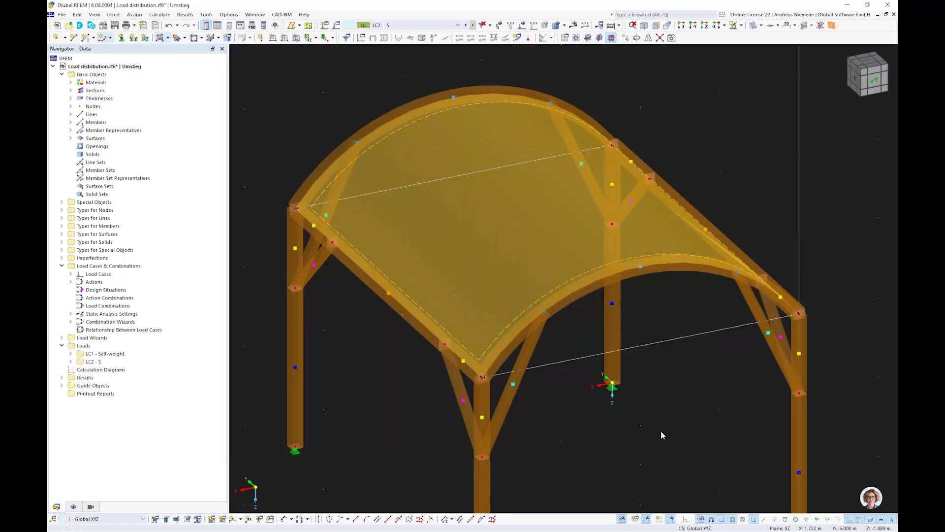
# Step: Calculate load case LC2 for the frame with the curved roof and show its deformation results
pyautogui.keyDown('ctrl'); pyautogui.moveTo(461, 414); pyautogui.dragTo(611, 401, button='middle'); pyautogui.keyUp('ctrl')
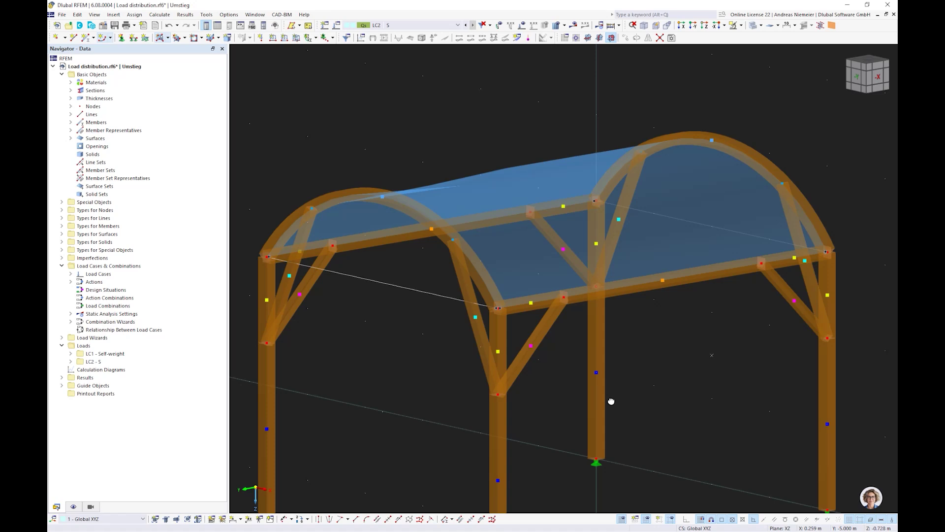
pyautogui.scroll(-3, 605, 397)
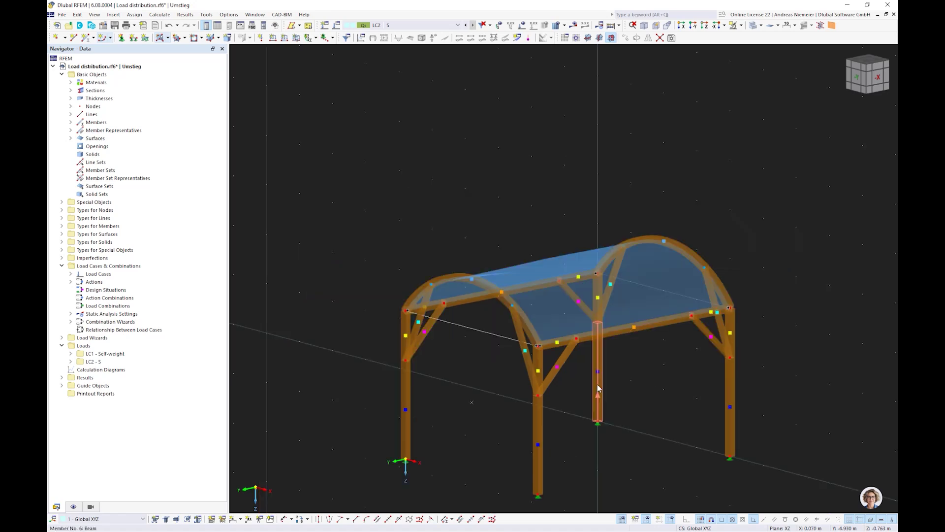
pyautogui.click(575, 25)
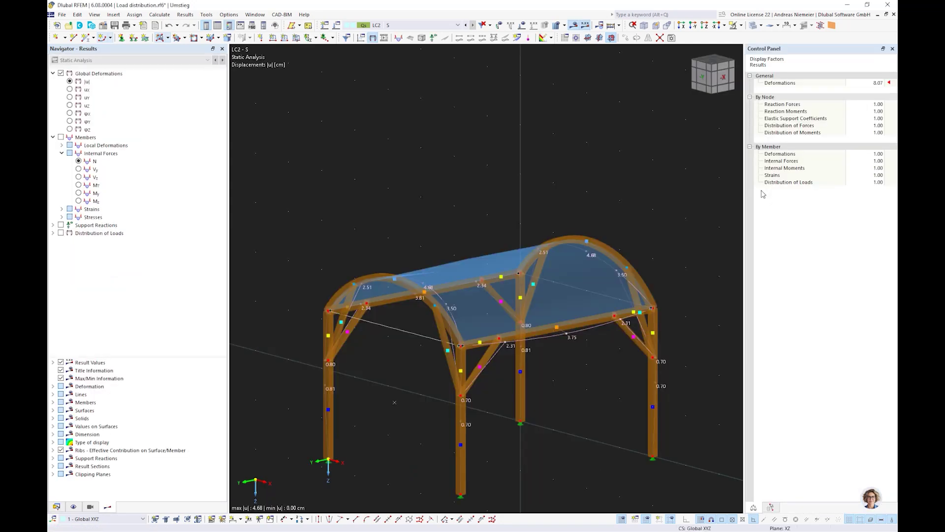
# Step: Turn on the load display and examine how the curved surface distributes the snow load to the arched and straight beams
pyautogui.click(523, 26)
pyautogui.scroll(-1, 467, 173)
pyautogui.keyDown('ctrl'); pyautogui.moveTo(526, 72); pyautogui.dragTo(461, 129, button='middle'); pyautogui.keyUp('ctrl')
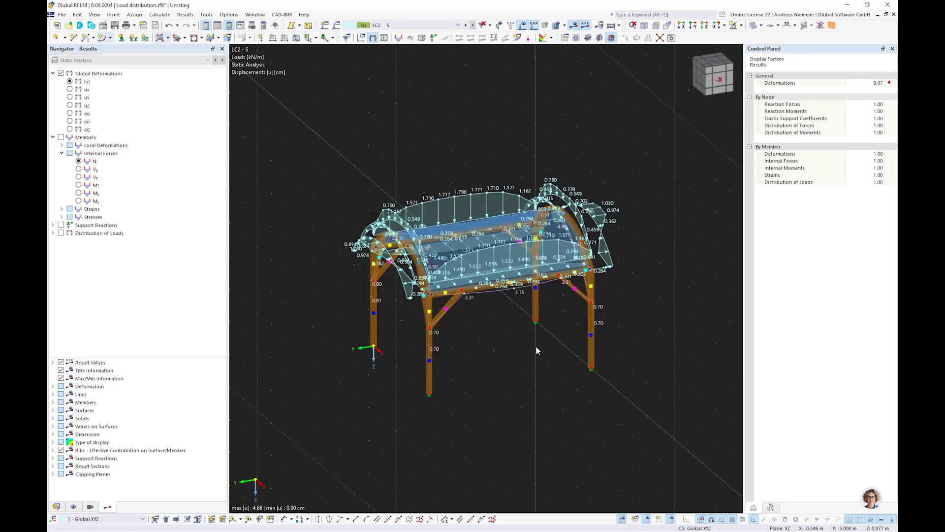
pyautogui.scroll(2, 536, 345)
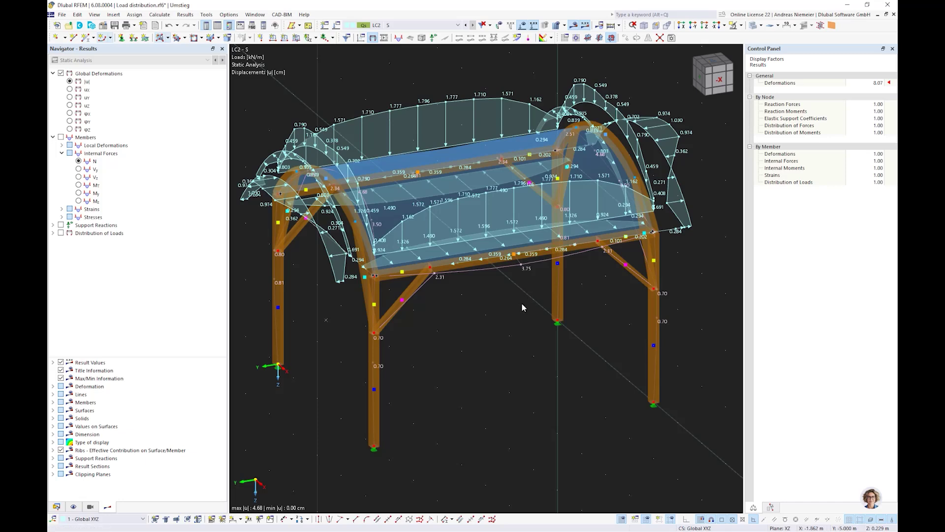
pyautogui.scroll(-2, 523, 307)
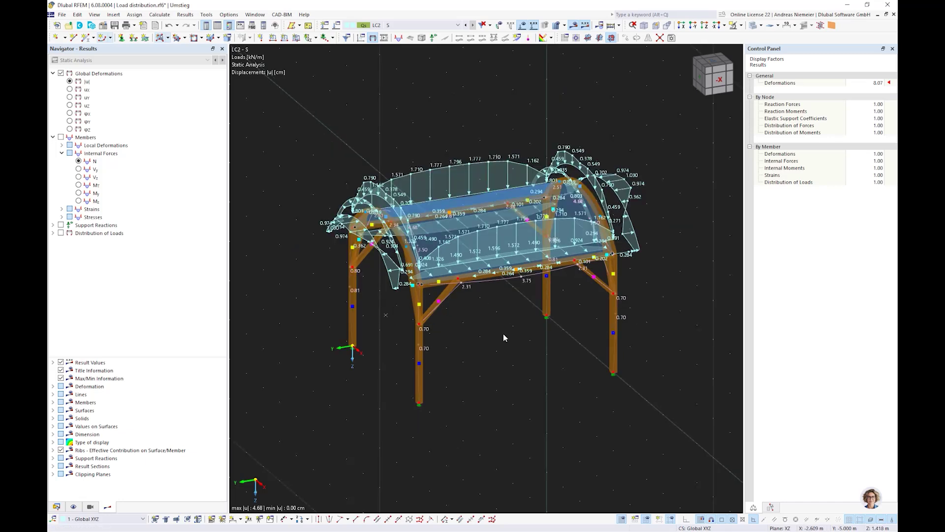
pyautogui.scroll(2, 517, 303)
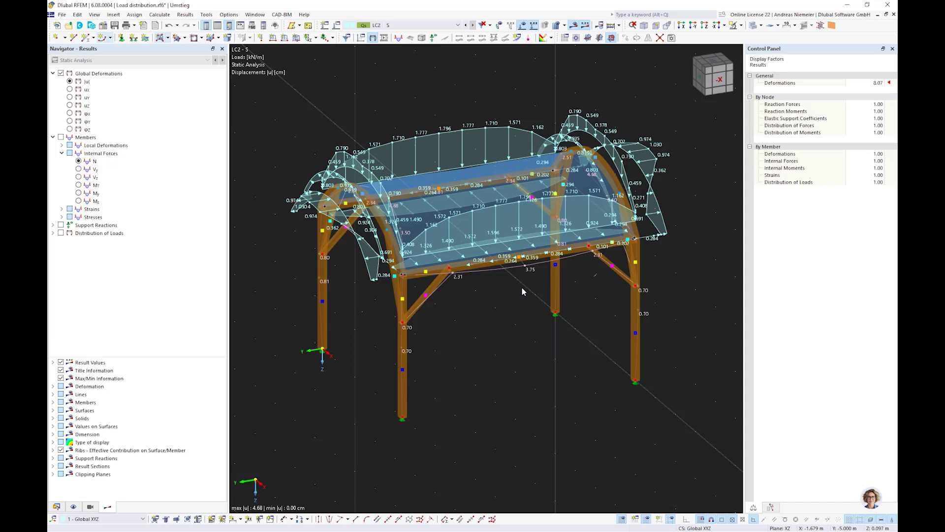
pyautogui.moveTo(532, 247)
# Step: Close the Load distribution model without saving its changes
pyautogui.hotkey('alt', 'f')
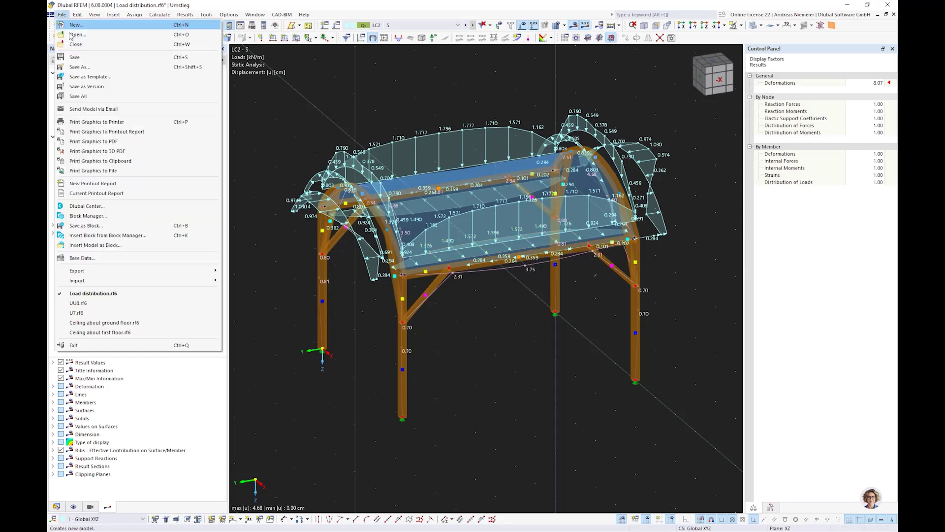
pyautogui.click(94, 46)
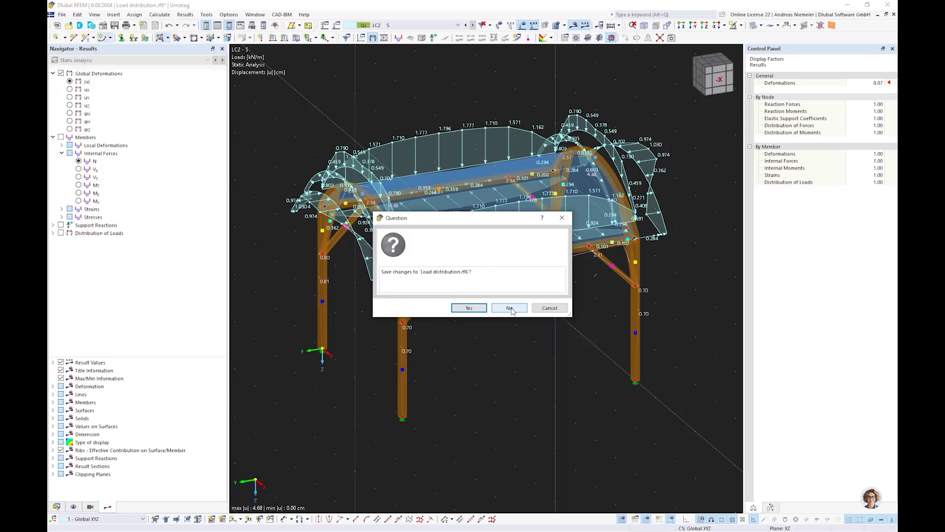
pyautogui.click(510, 309)
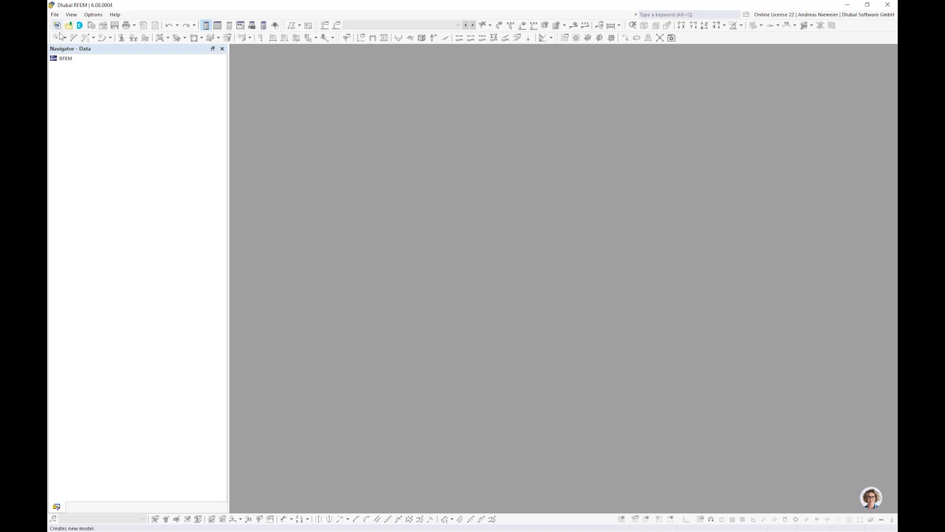
# Step: Start opening an existing model and look through the Umstieg folder for the member torsion file
pyautogui.click(54, 14)
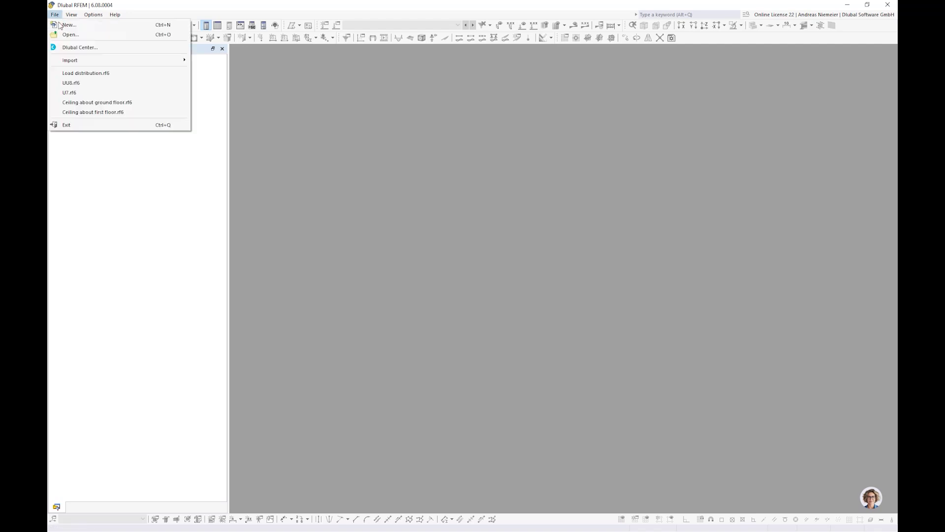
pyautogui.click(71, 34)
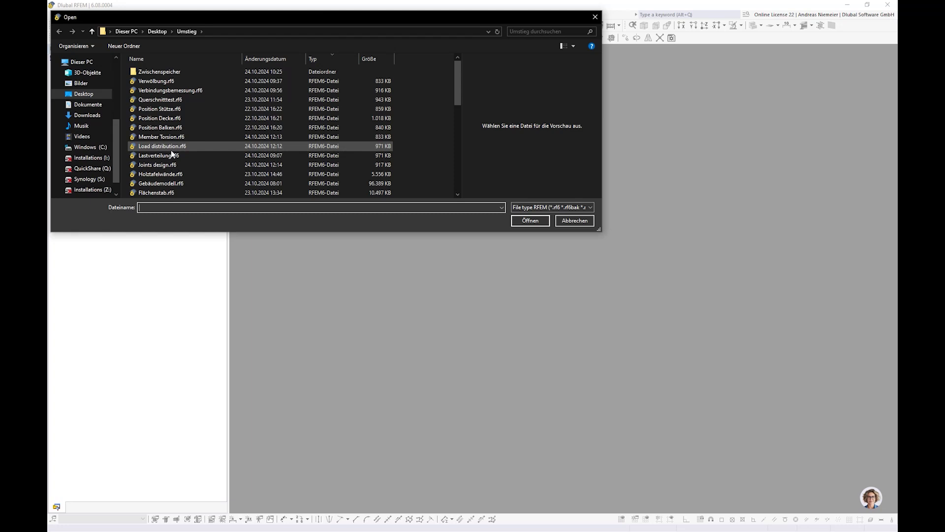
pyautogui.click(164, 192)
pyautogui.scroll(-2, 215, 173)
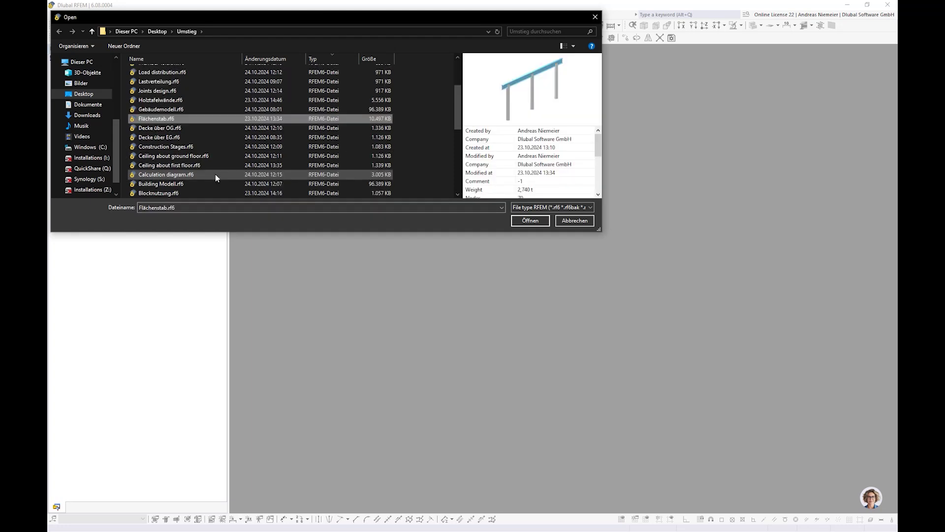
pyautogui.scroll(-1, 215, 173)
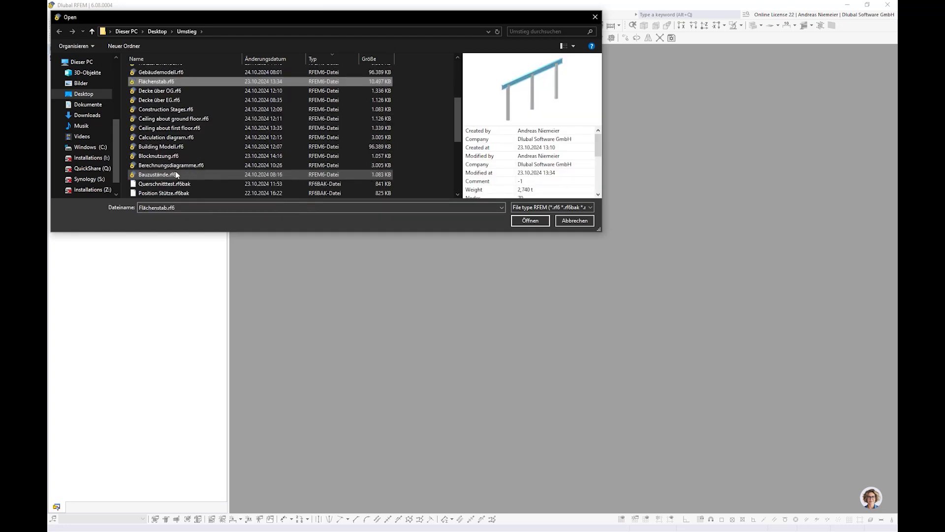
pyautogui.scroll(4, 175, 171)
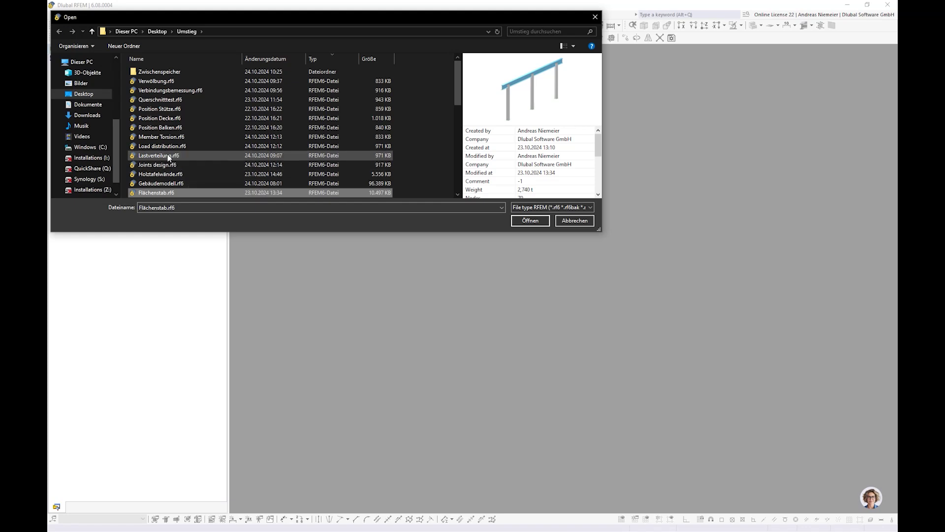
pyautogui.scroll(-1, 168, 116)
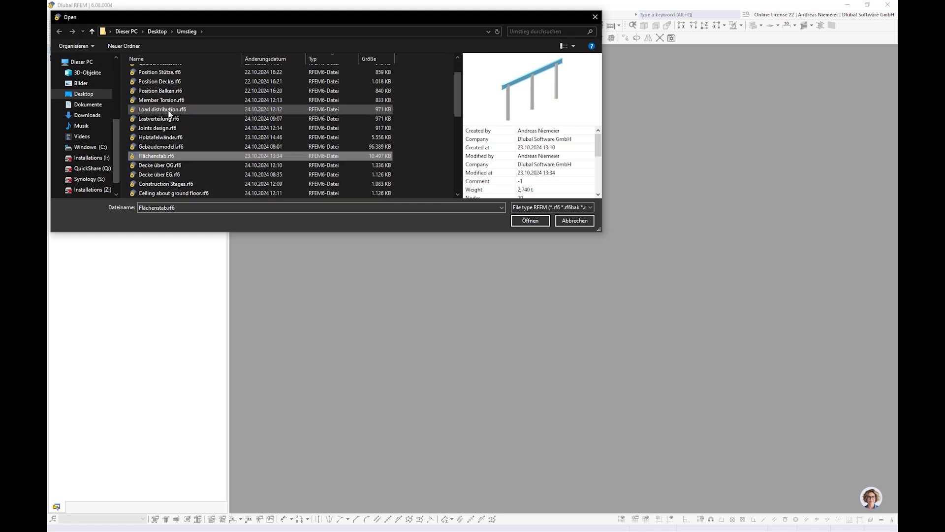
pyautogui.scroll(-1, 169, 114)
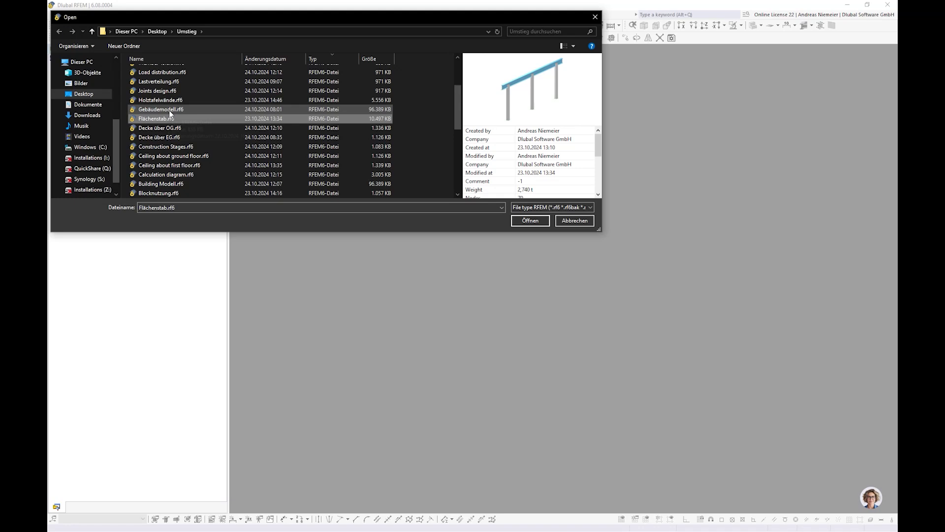
pyautogui.scroll(-1, 169, 114)
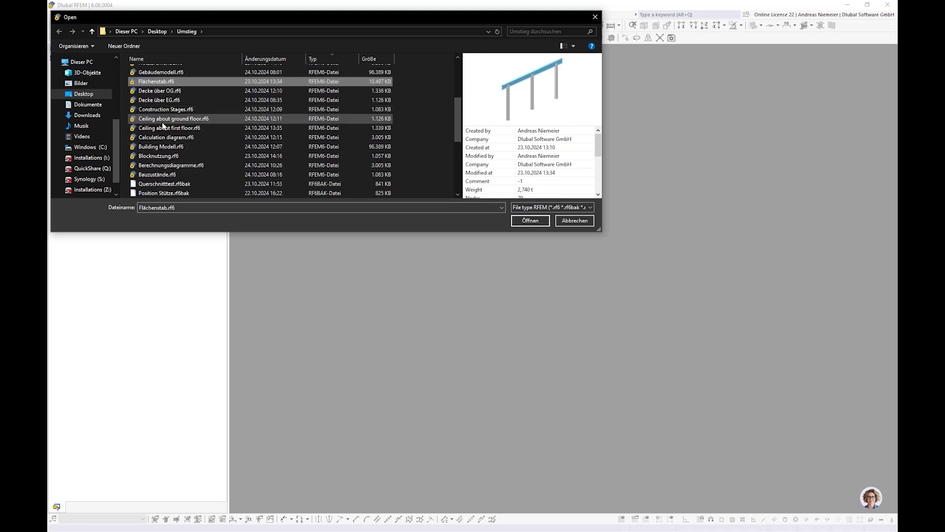
pyautogui.scroll(1, 163, 125)
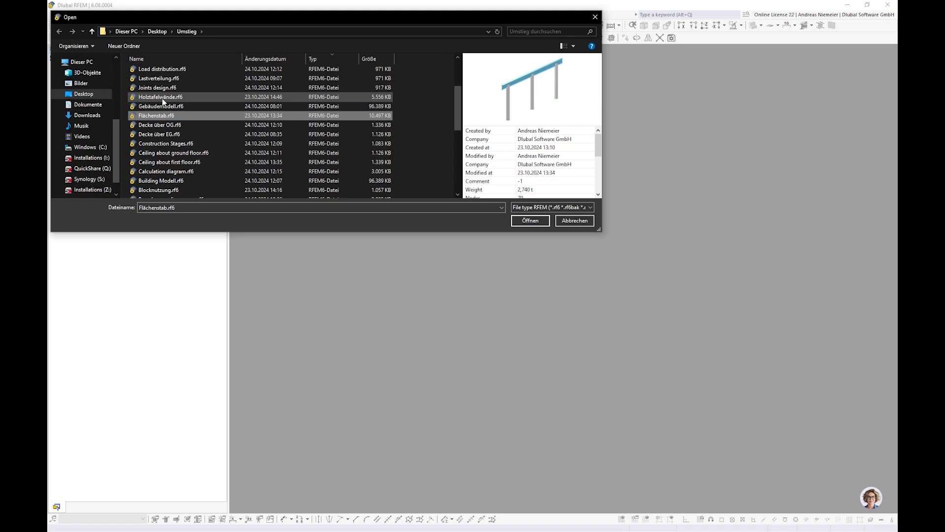
pyautogui.scroll(1, 165, 91)
pyautogui.scroll(1, 166, 86)
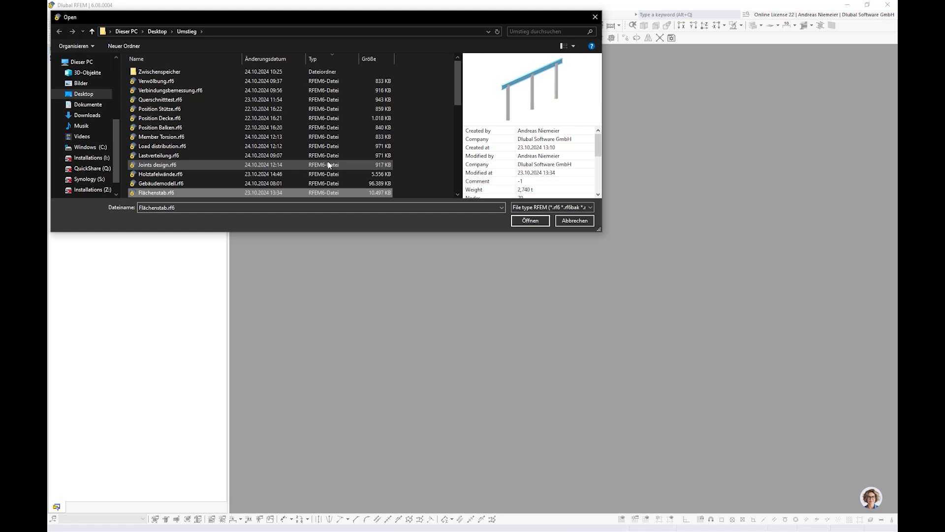
# Step: Search the Umstieg folder for "tor" and open the model Member Torsion.rf6
pyautogui.click(538, 31)
pyautogui.write('to')
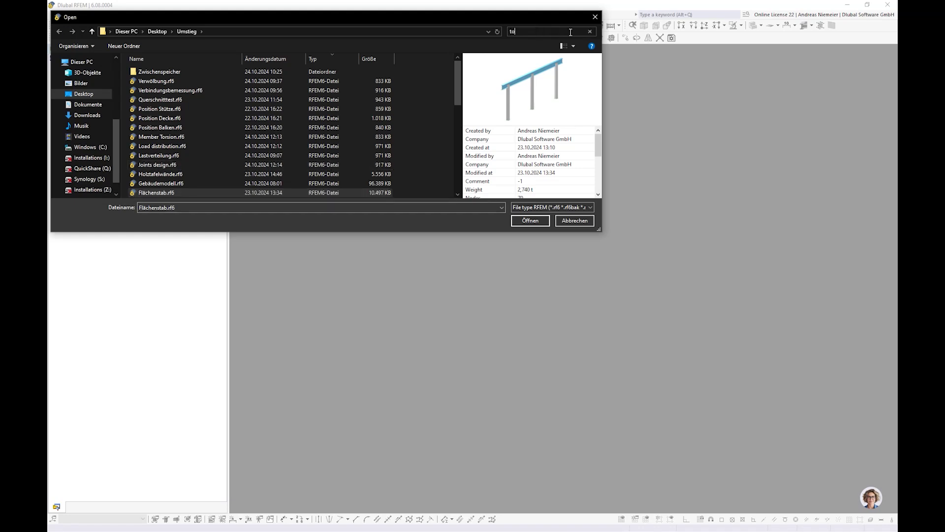
pyautogui.write('r')
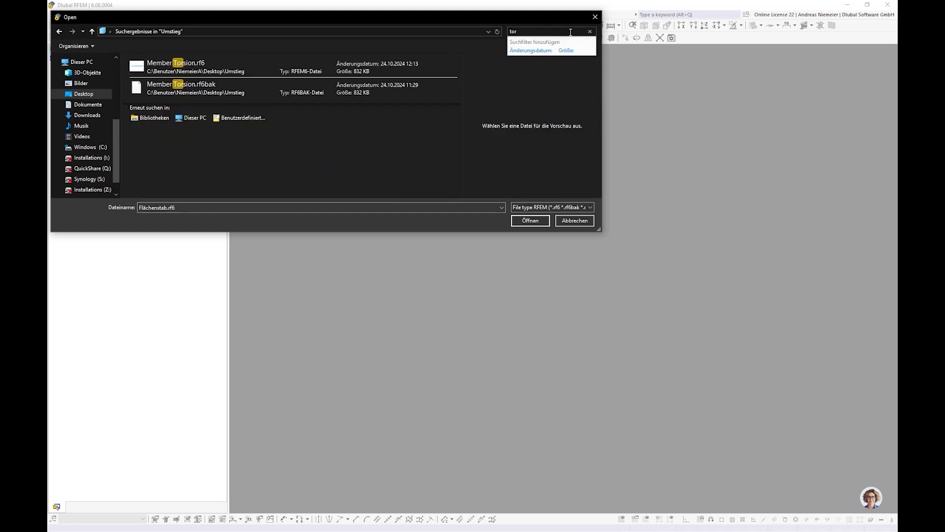
pyautogui.click(396, 67)
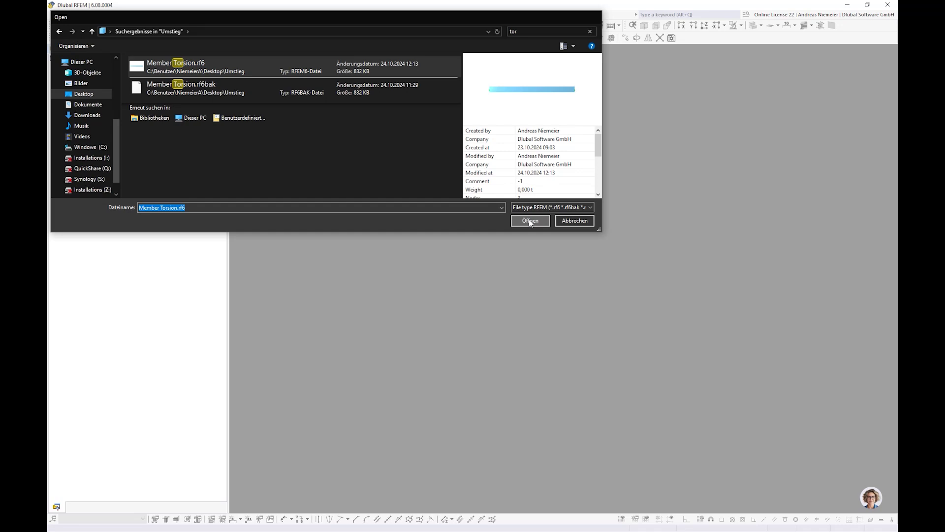
pyautogui.click(530, 221)
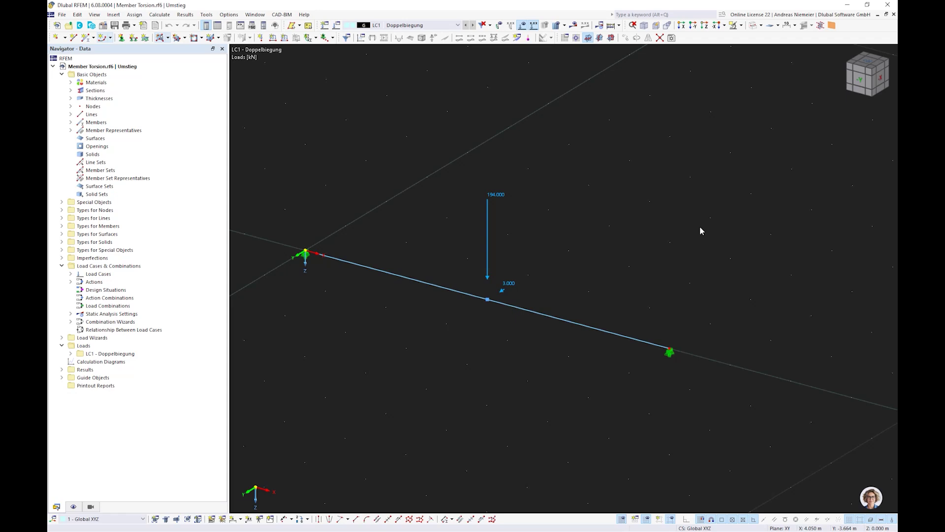
# Step: Display the beam as a solid model, examine its section and end support, and return to the wireframe display
pyautogui.click(752, 27)
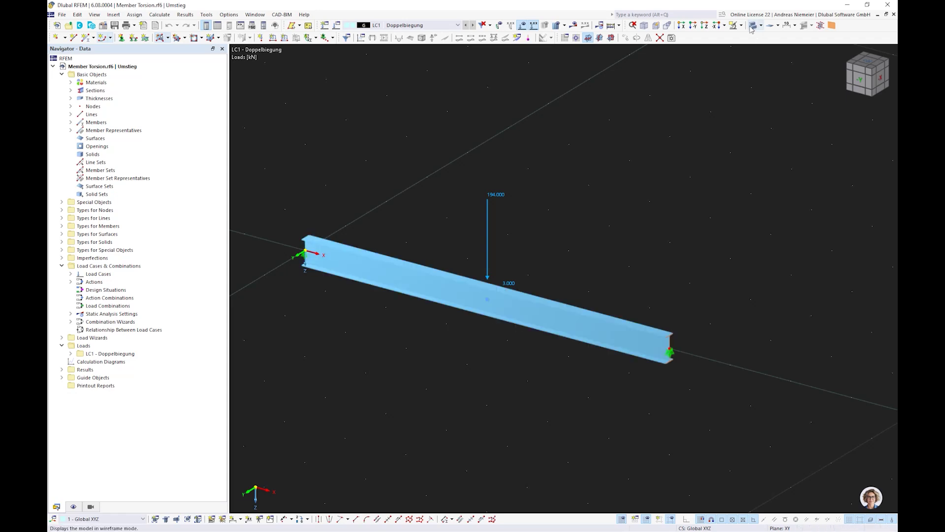
pyautogui.scroll(3, 673, 350)
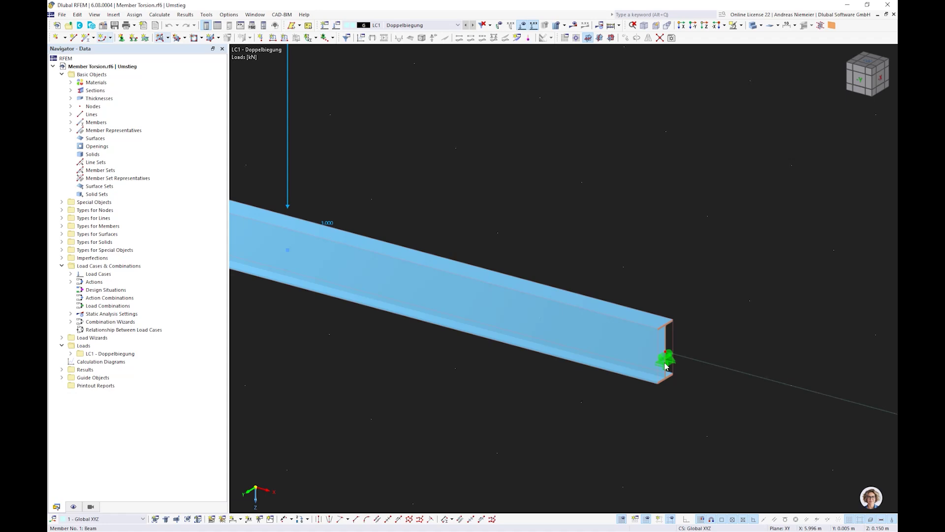
pyautogui.scroll(-3, 665, 367)
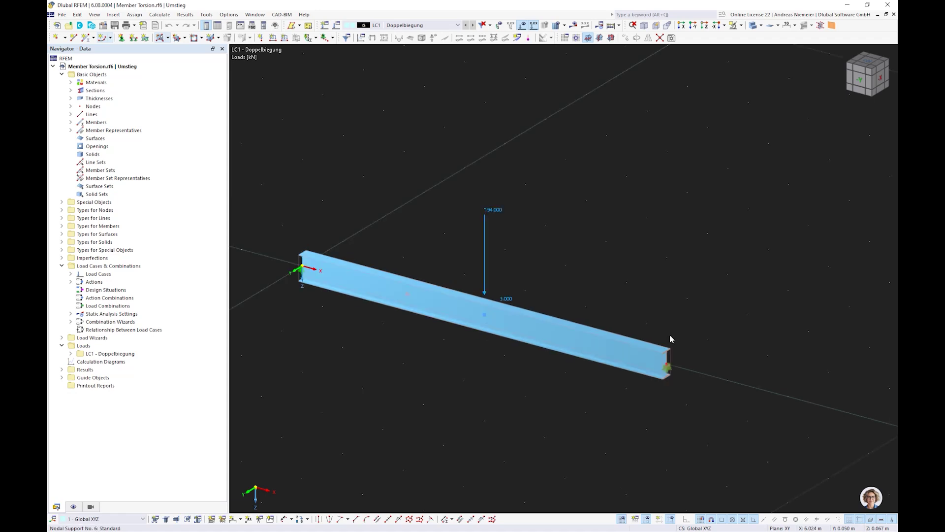
pyautogui.click(754, 26)
pyautogui.click(755, 27)
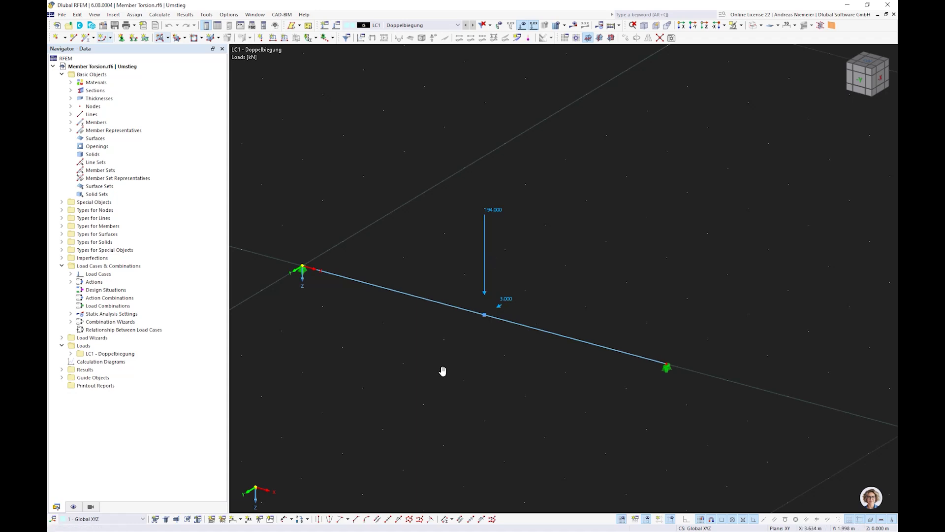
pyautogui.moveTo(443, 371); pyautogui.dragTo(459, 345, button='middle')
# Step: Calculate load case LC1 and show the beam's local member deformations uz and uy
pyautogui.click(573, 25)
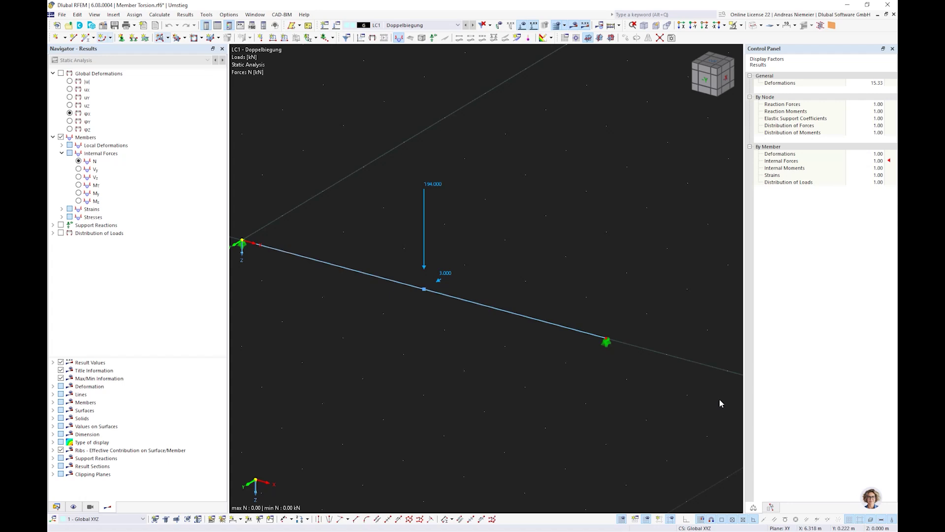
pyautogui.click(61, 73)
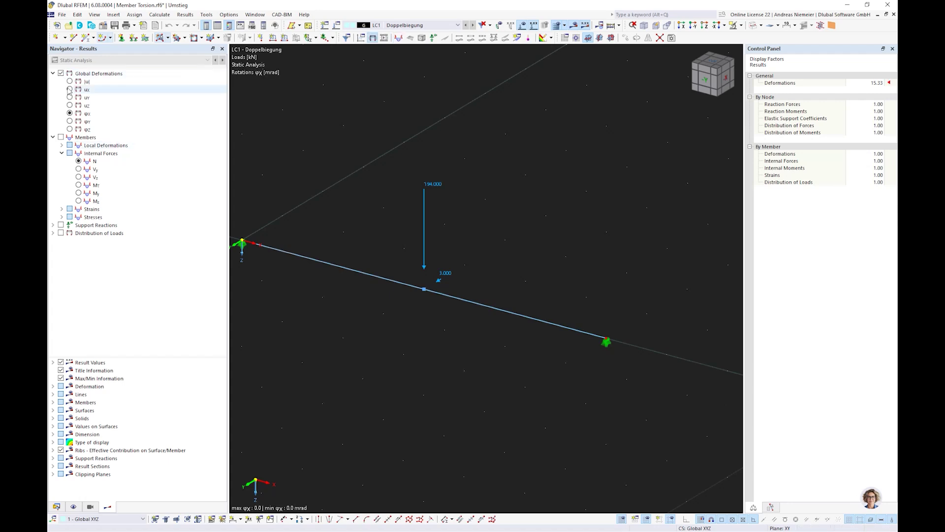
pyautogui.click(61, 145)
pyautogui.click(79, 169)
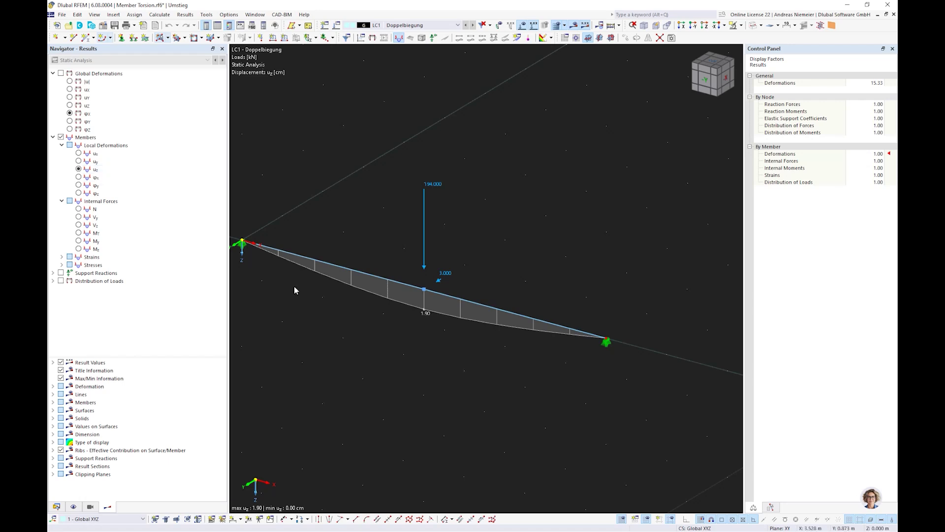
pyautogui.click(79, 162)
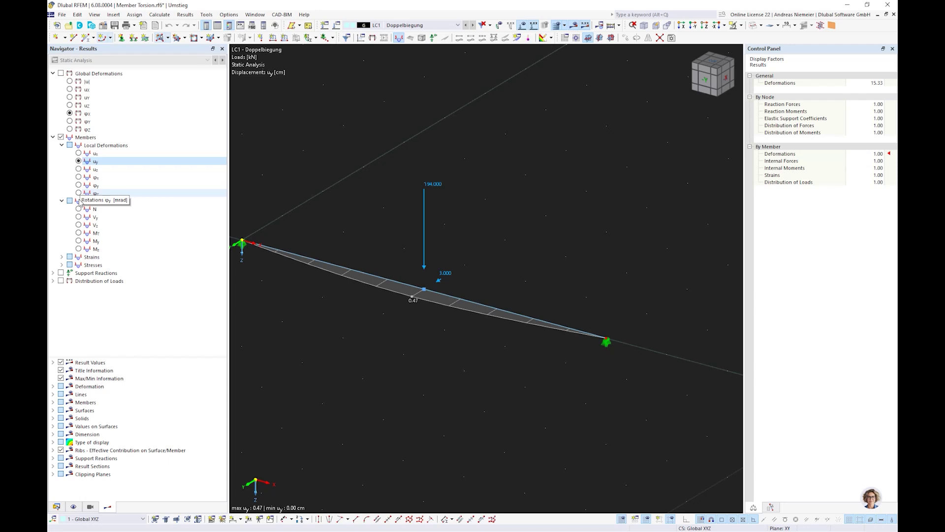
# Step: Examine the beam's bending moment diagrams My and Mz for load case LC1
pyautogui.click(79, 240)
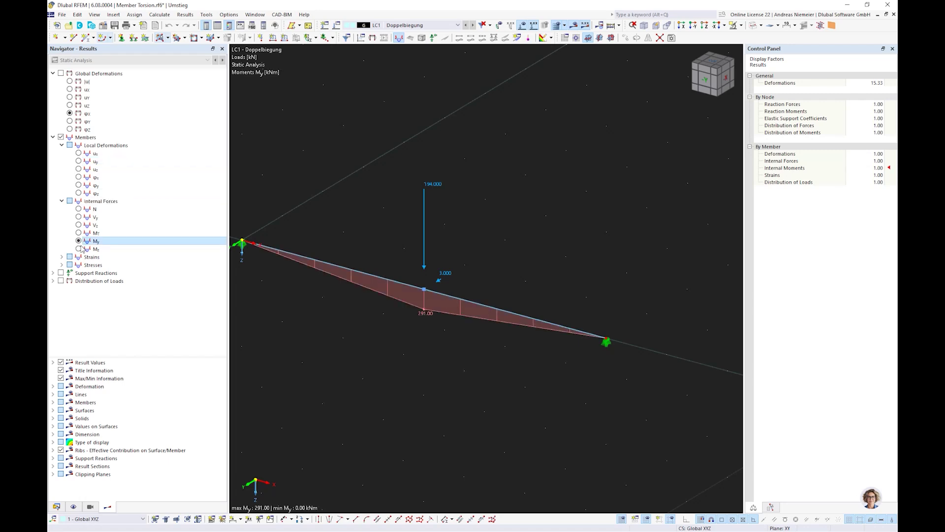
pyautogui.click(78, 249)
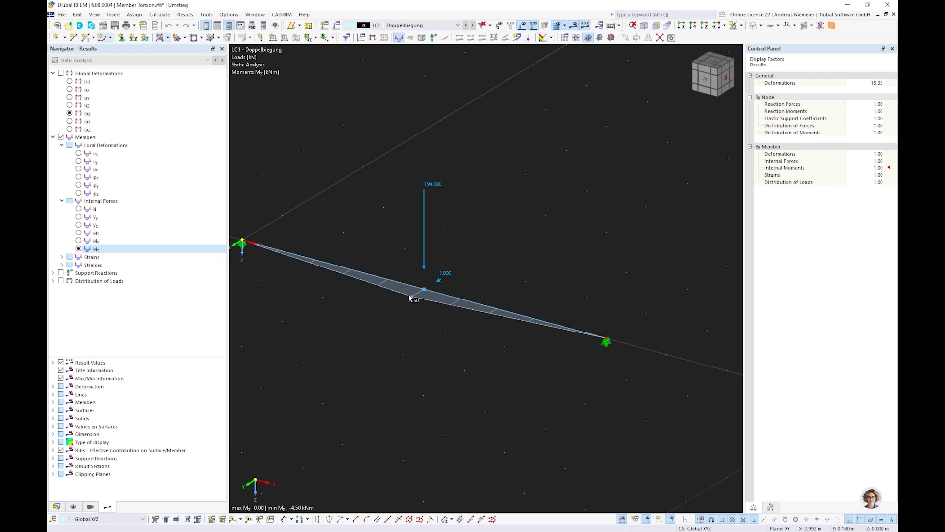
pyautogui.scroll(1, 413, 346)
pyautogui.moveTo(413, 346); pyautogui.dragTo(436, 313, button='middle')
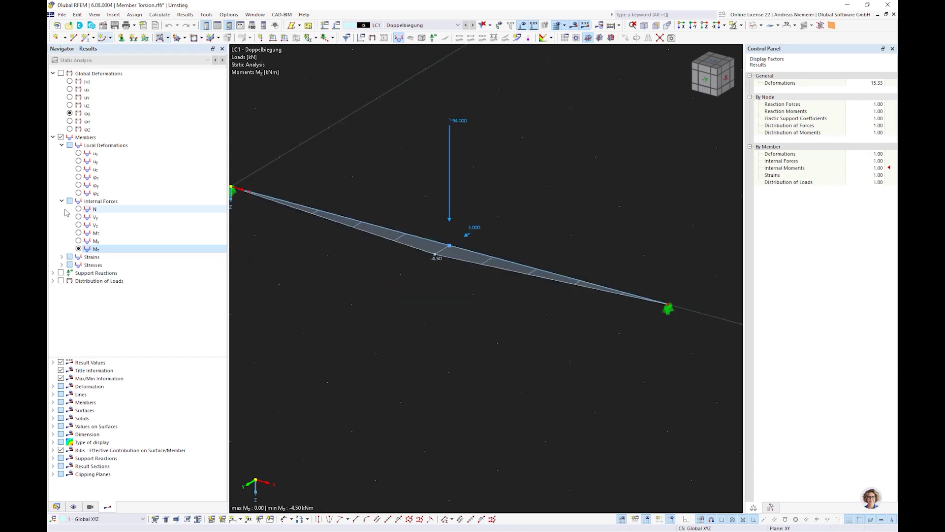
# Step: Display the beam's von Mises elastic equivalent stress and its local rotation φx, inspecting the stress distribution along the section
pyautogui.click(61, 265)
pyautogui.click(70, 297)
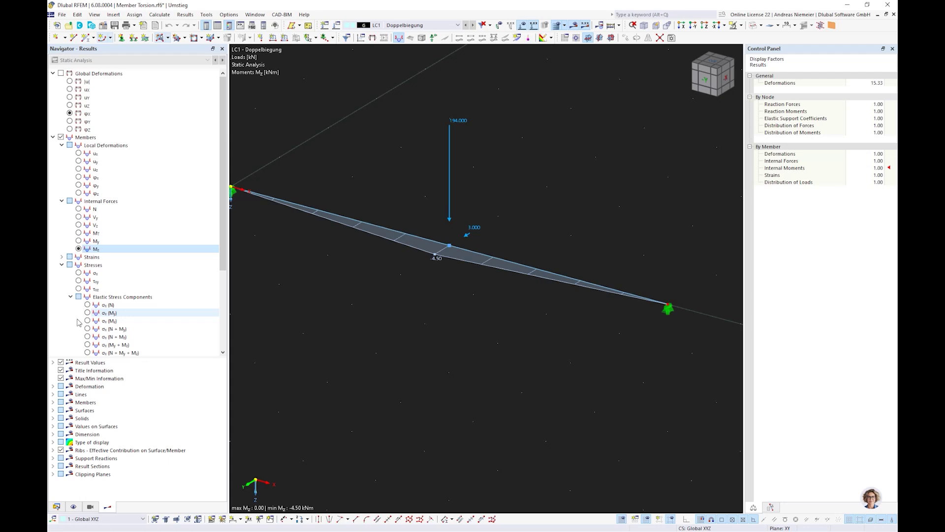
pyautogui.scroll(-5, 78, 323)
pyautogui.click(70, 328)
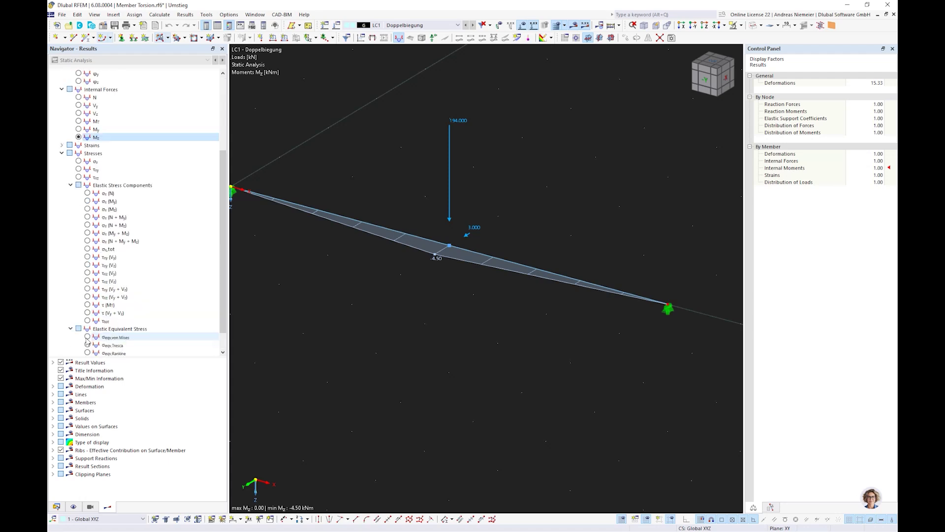
pyautogui.click(87, 337)
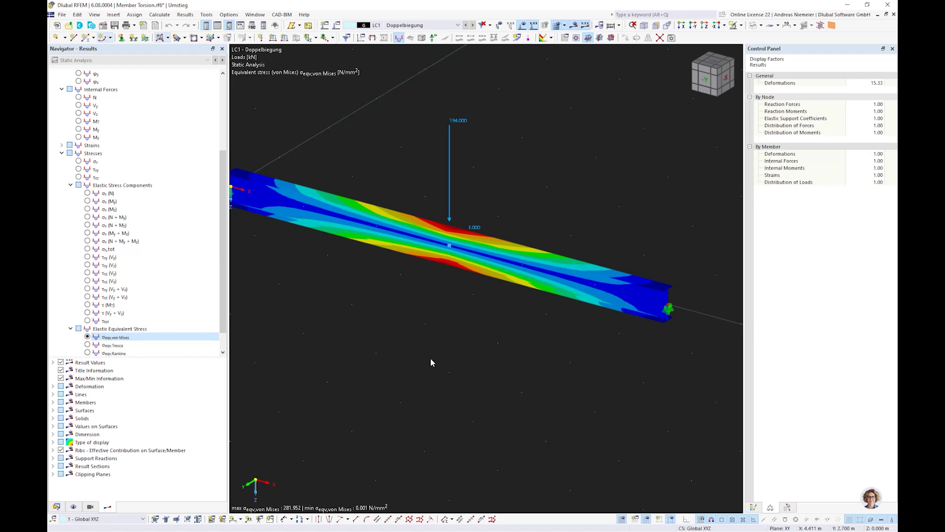
pyautogui.keyDown('ctrl'); pyautogui.moveTo(498, 336); pyautogui.dragTo(434, 356, button='middle'); pyautogui.keyUp('ctrl')
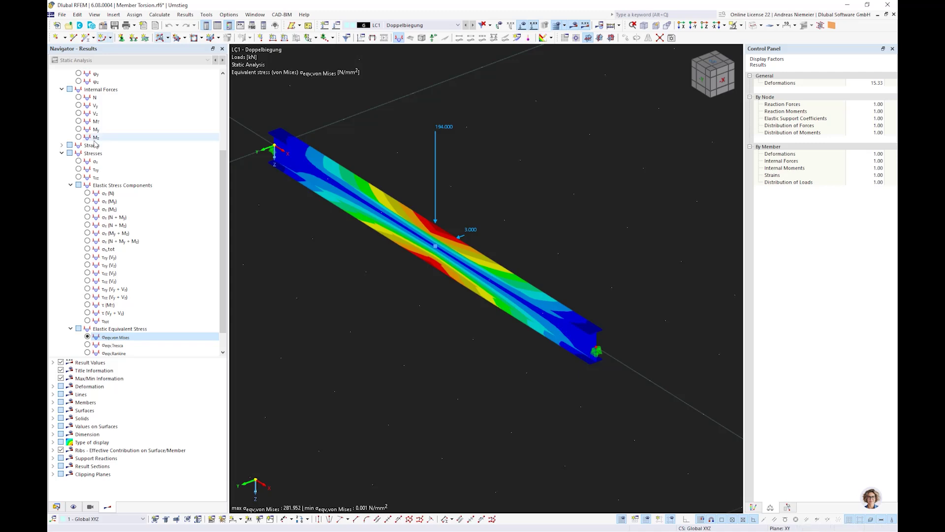
pyautogui.scroll(4, 95, 143)
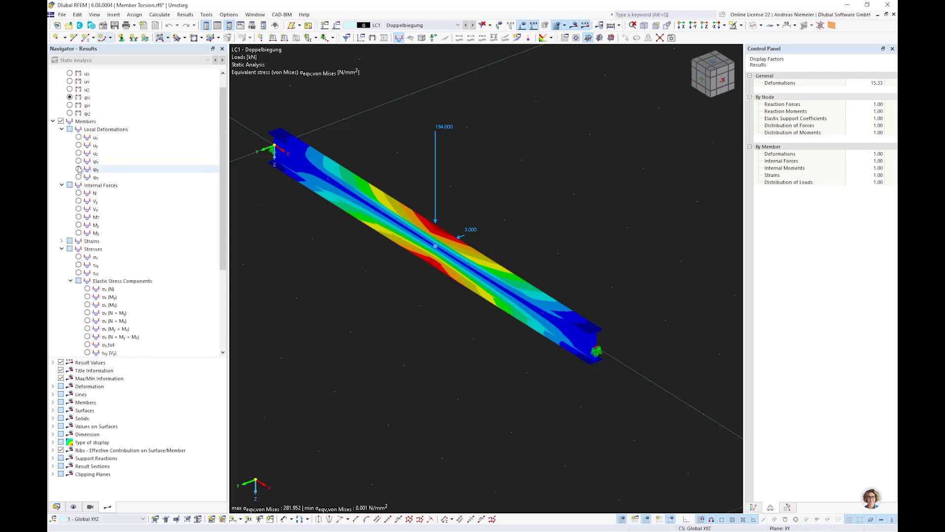
pyautogui.click(78, 161)
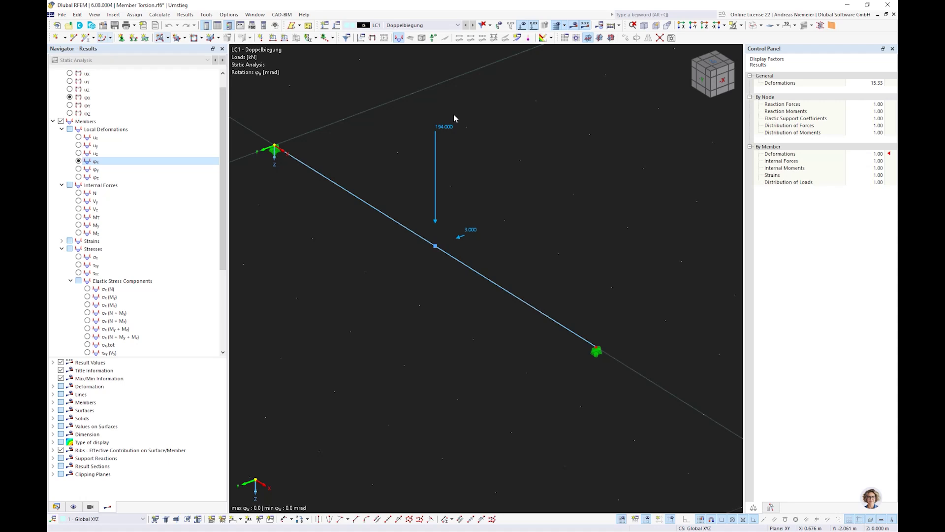
# Step: Set load case LC1's static analysis settings to SA3 - Large deformations | Newton-Raphson and calculate it
pyautogui.click(338, 28)
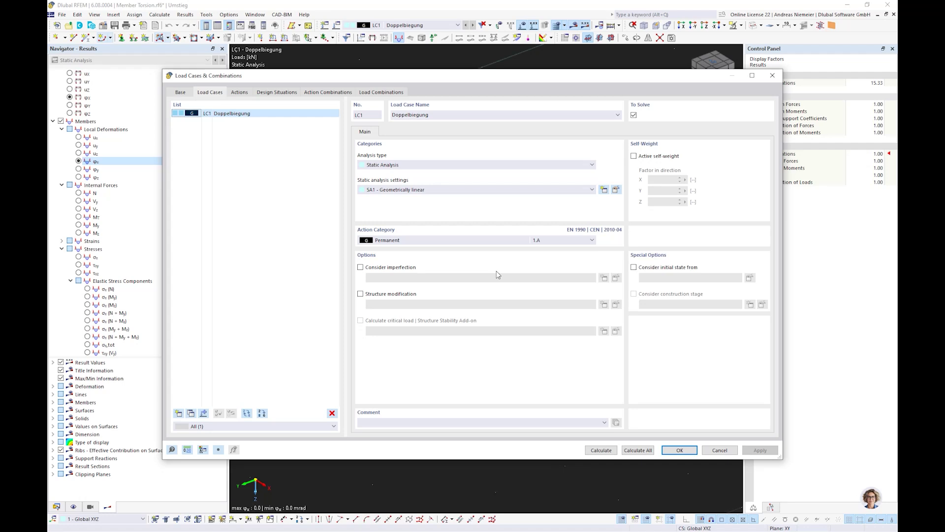
pyautogui.click(470, 189)
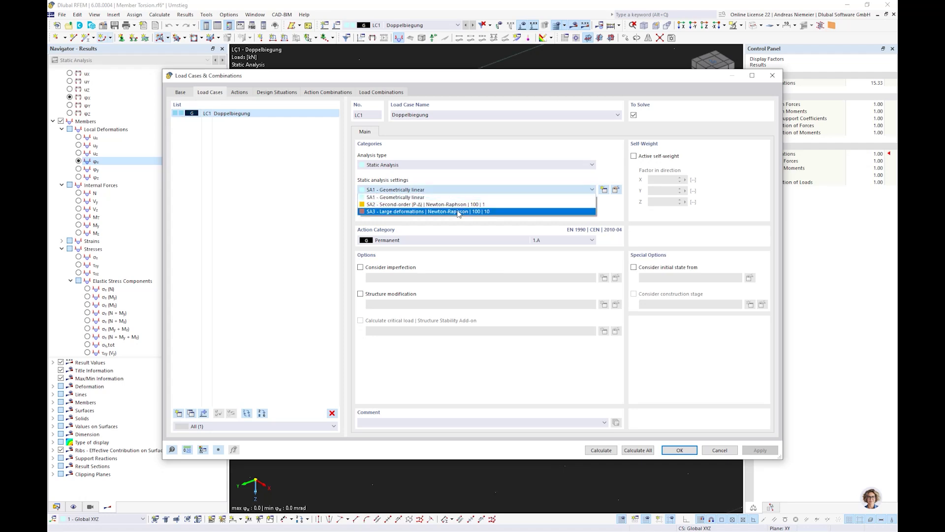
pyautogui.click(458, 212)
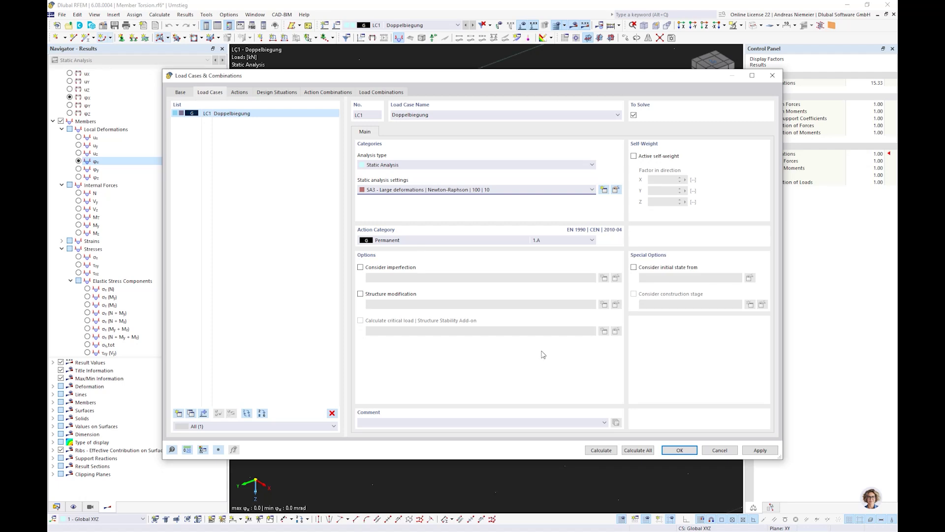
pyautogui.click(601, 451)
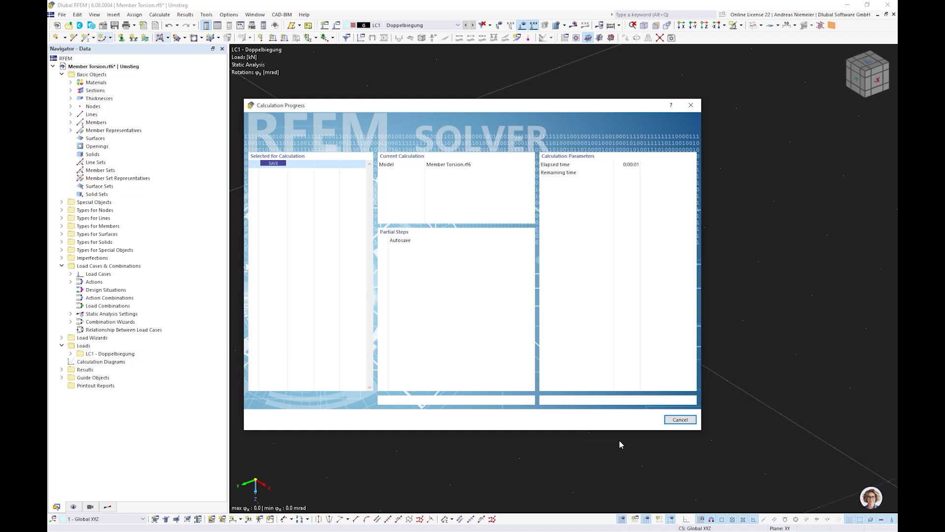
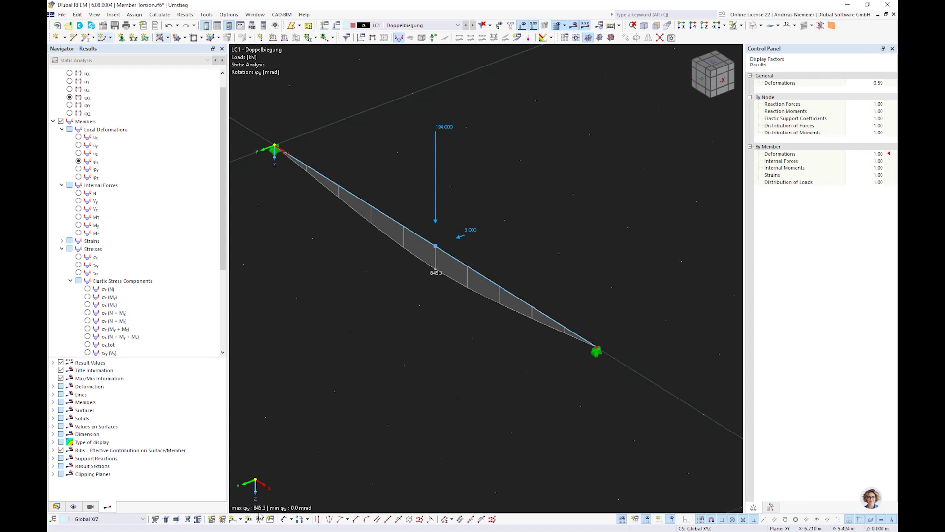
pyautogui.keyDown('ctrl'); pyautogui.moveTo(421, 298); pyautogui.dragTo(456, 299, button='middle'); pyautogui.keyUp('ctrl')
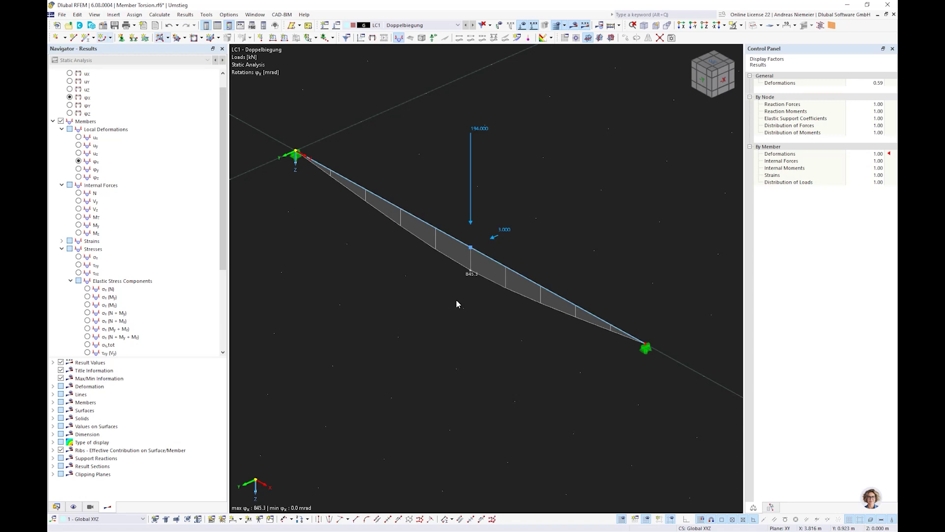
# Step: Examine the beam's bending moments My and Mz and its von Mises equivalent stress from the large deformation analysis
pyautogui.click(79, 225)
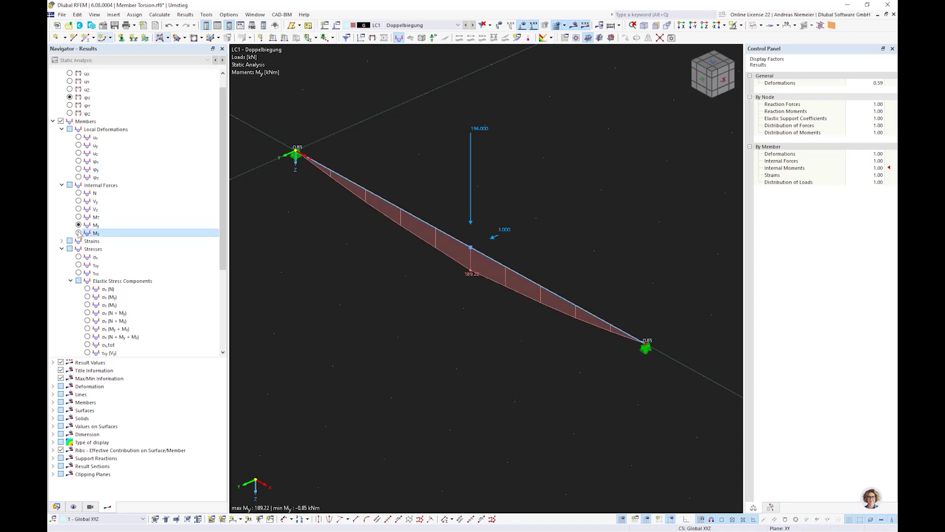
pyautogui.click(79, 233)
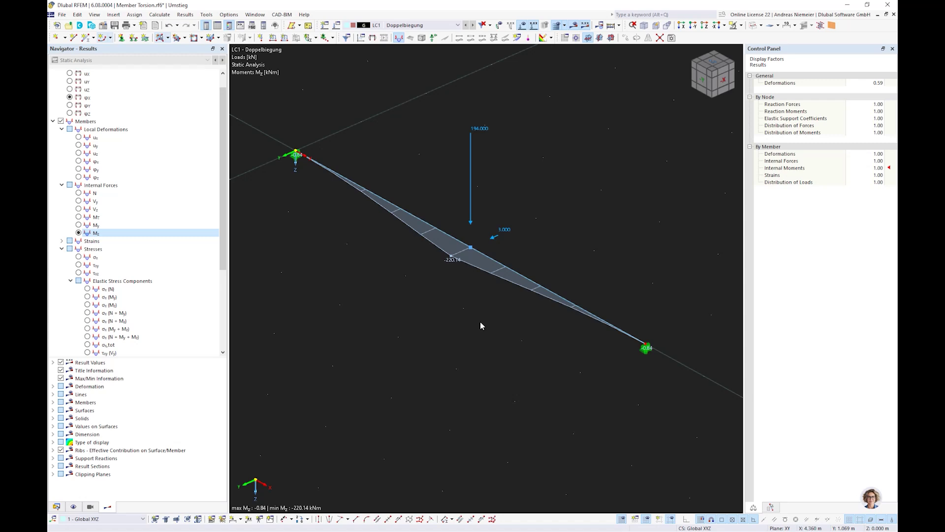
pyautogui.scroll(-5, 76, 285)
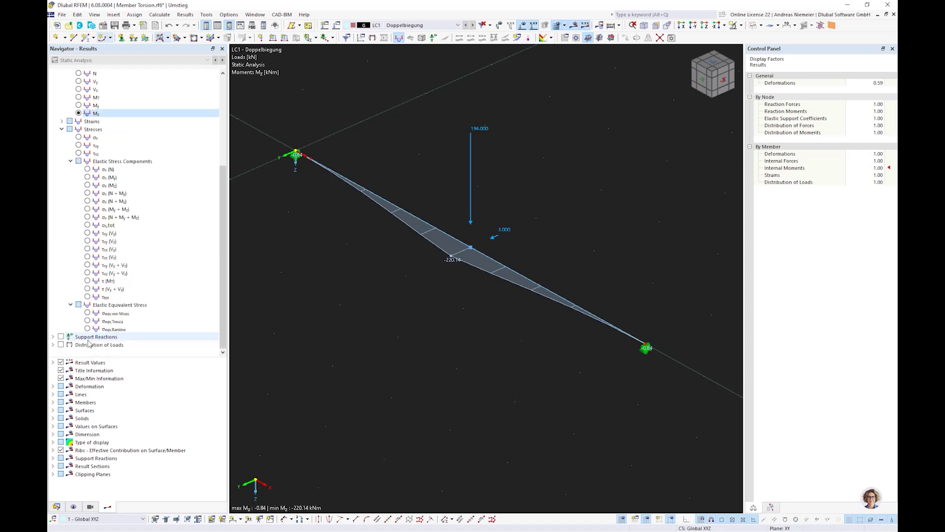
pyautogui.click(87, 313)
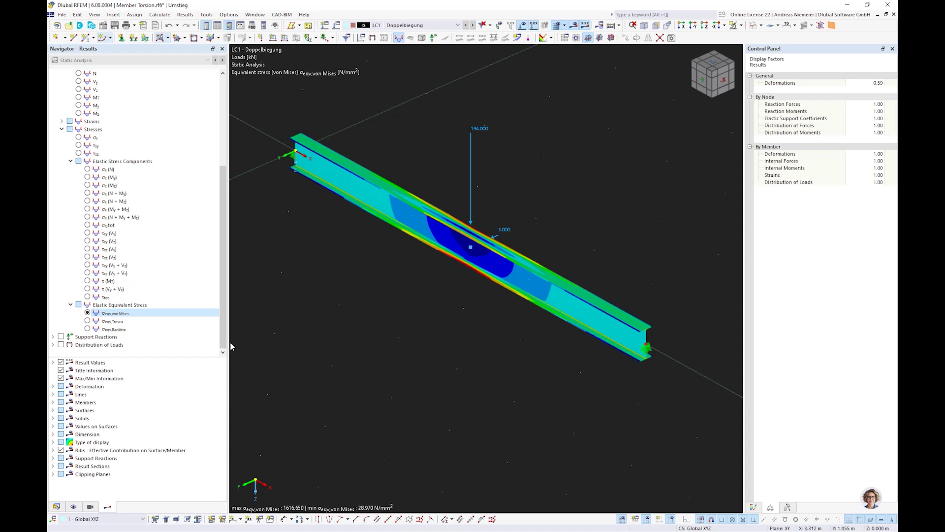
pyautogui.scroll(6, 207, 280)
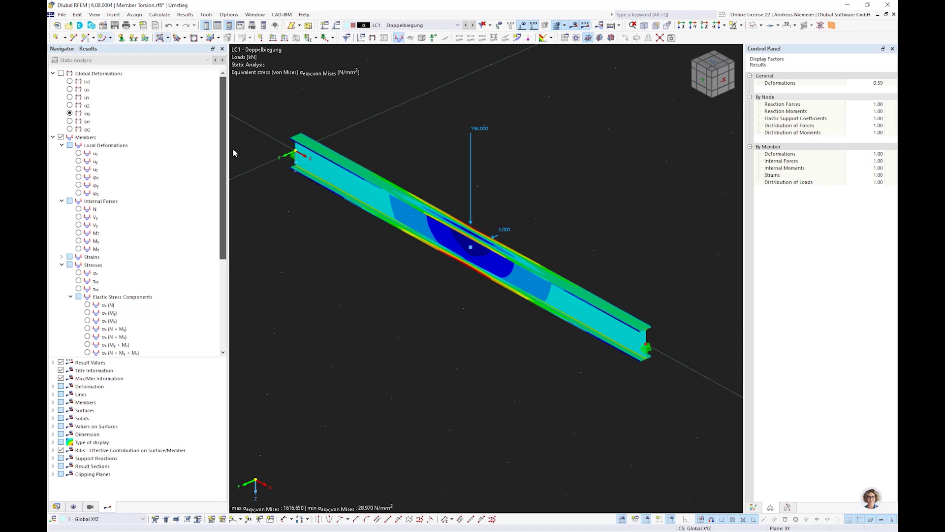
# Step: Activate the Torsional Warping (7 DOF) analysis add-on in the model's base data
pyautogui.click(102, 26)
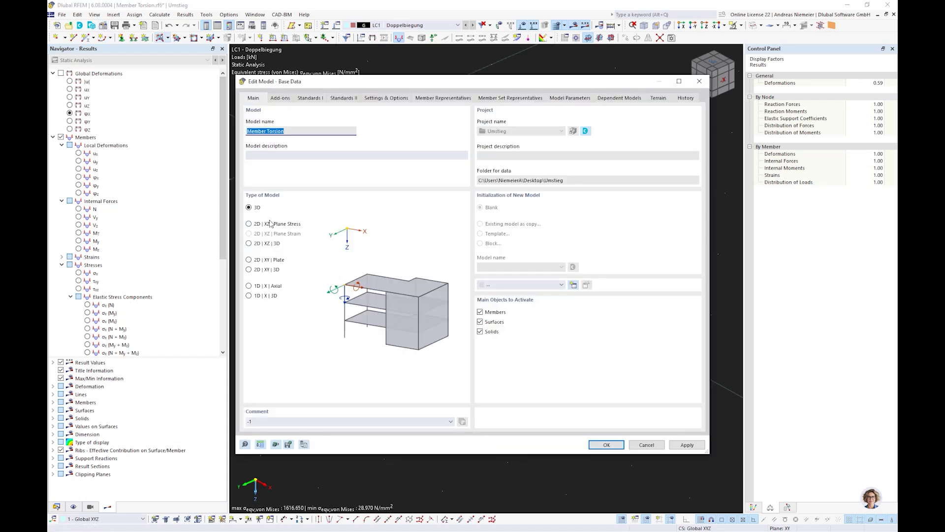
pyautogui.click(281, 98)
pyautogui.click(248, 181)
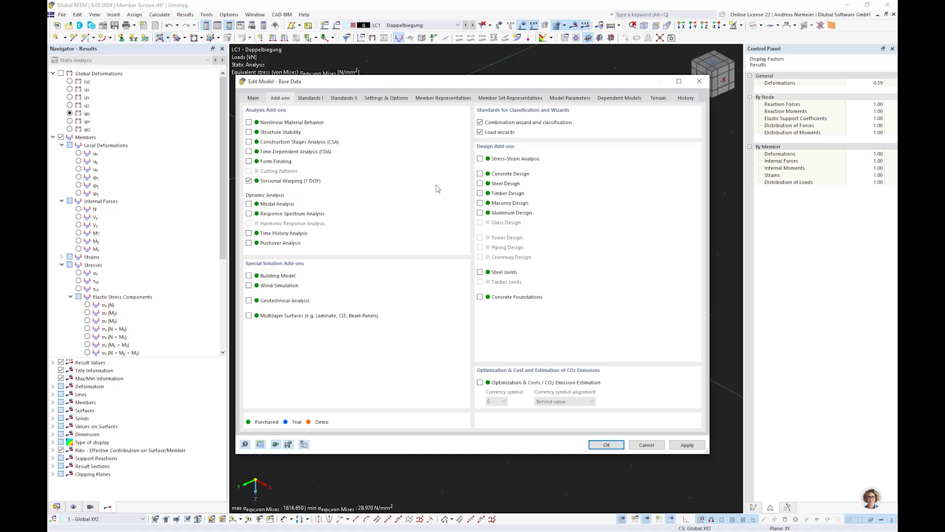
pyautogui.click(606, 445)
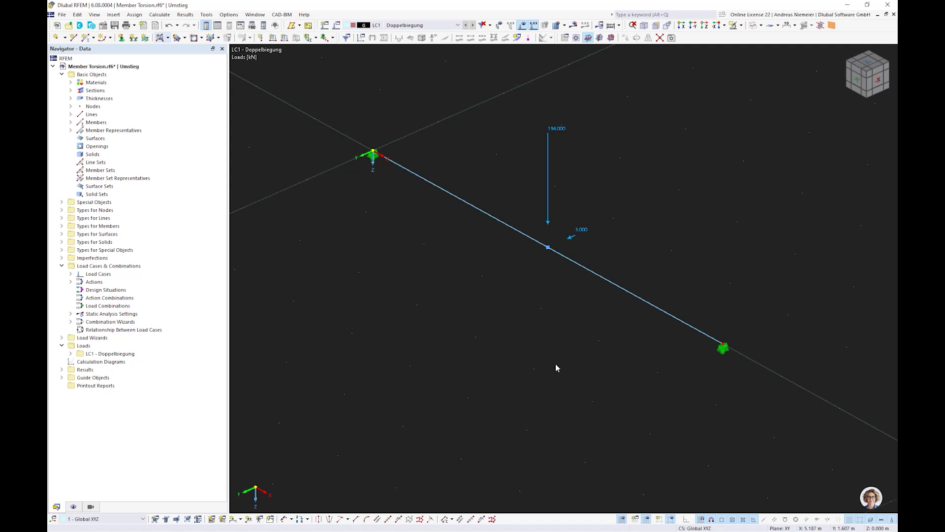
# Step: Recalculate load case LC1 with torsional warping and display the beam's von Mises stress distribution
pyautogui.scroll(-1, 486, 283)
pyautogui.scroll(1, 486, 282)
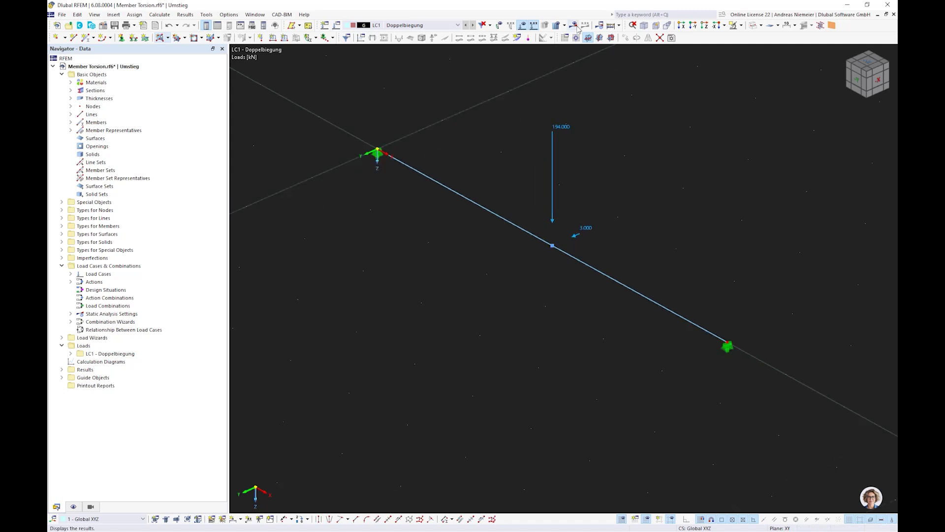
pyautogui.click(575, 26)
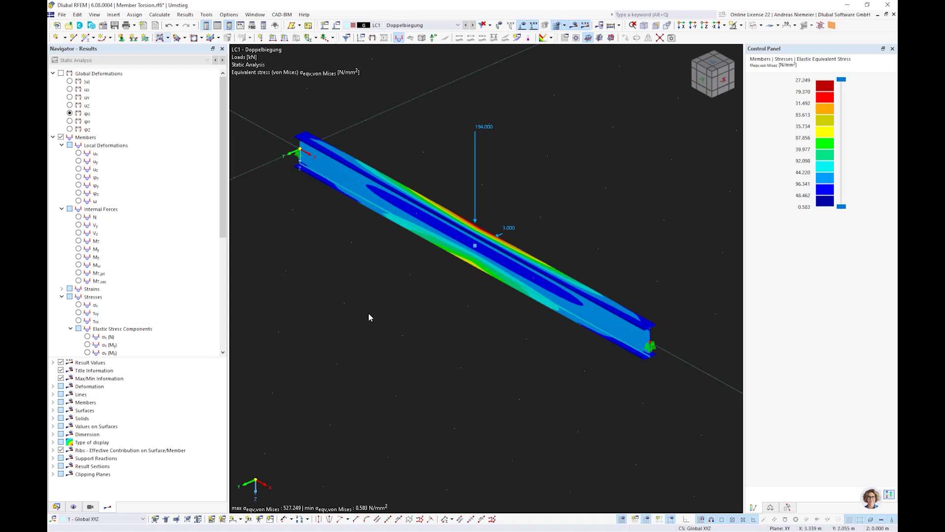
pyautogui.scroll(-1, 368, 312)
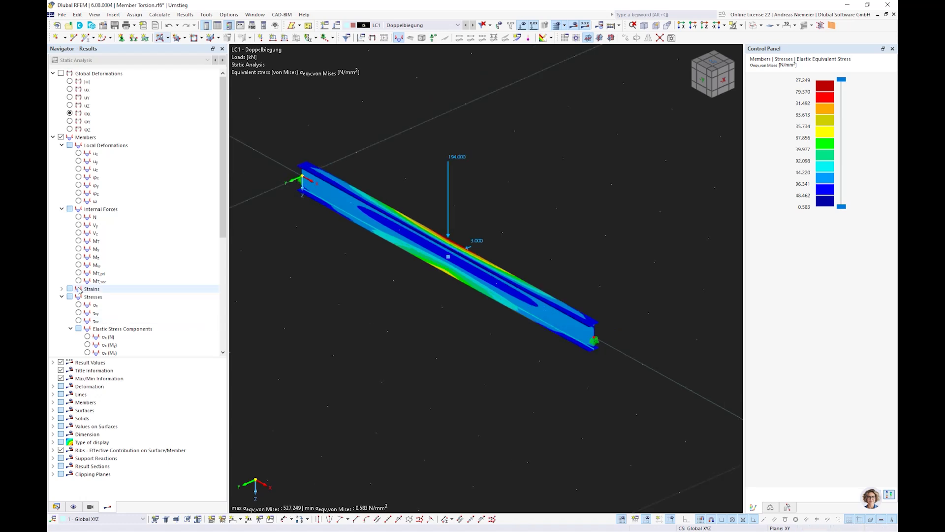
# Step: Show the beam's local rotation φx, followed by its bending moment diagrams My and Mz
pyautogui.click(79, 177)
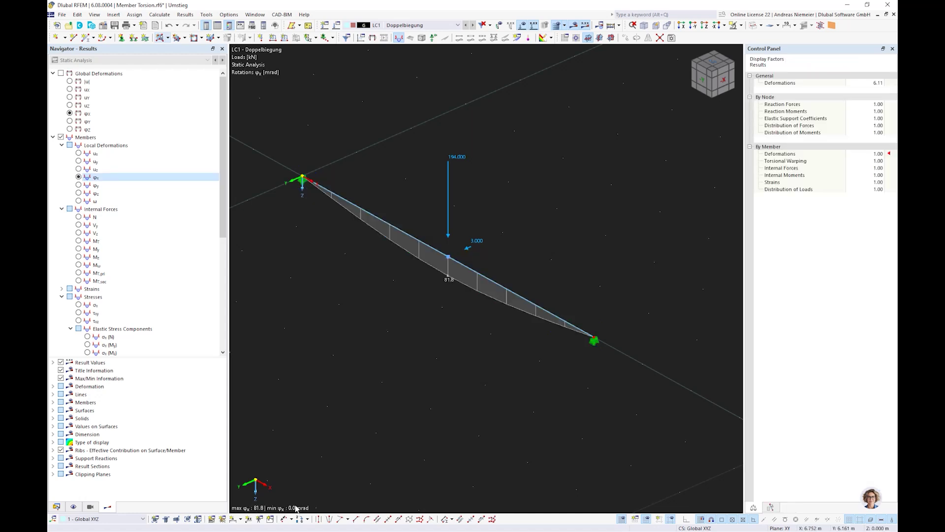
pyautogui.click(79, 249)
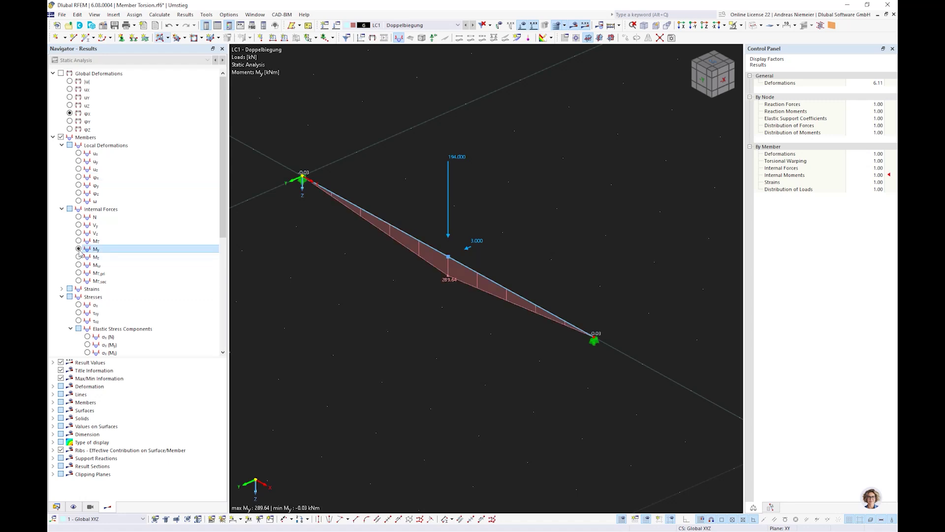
pyautogui.click(79, 257)
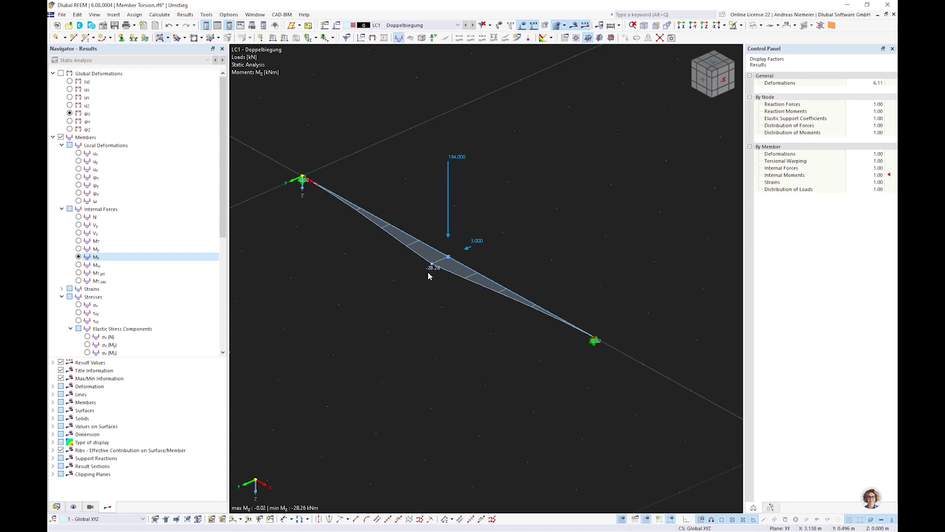
pyautogui.scroll(-3, 119, 227)
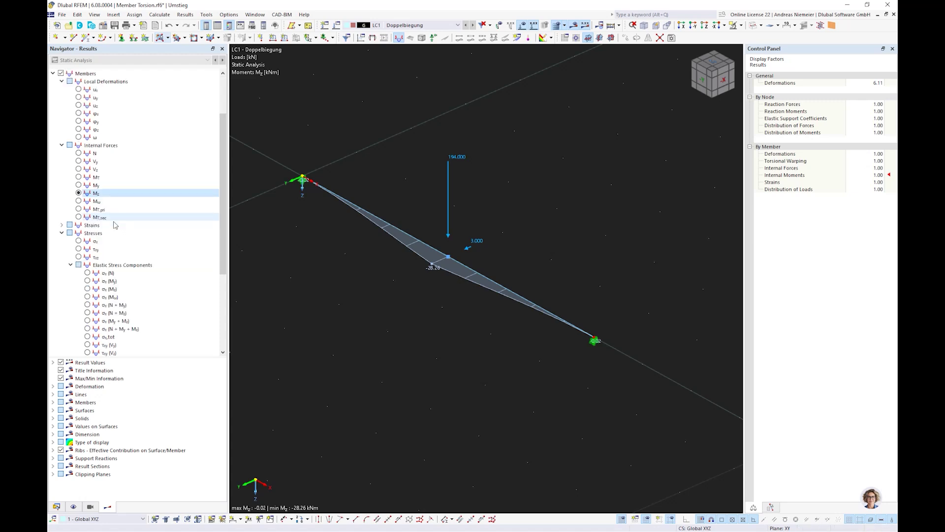
# Step: Examine the beam's warping ω, the primary and secondary torsional moments MT,pri and MT,sec, and the warping moment Mω
pyautogui.click(79, 137)
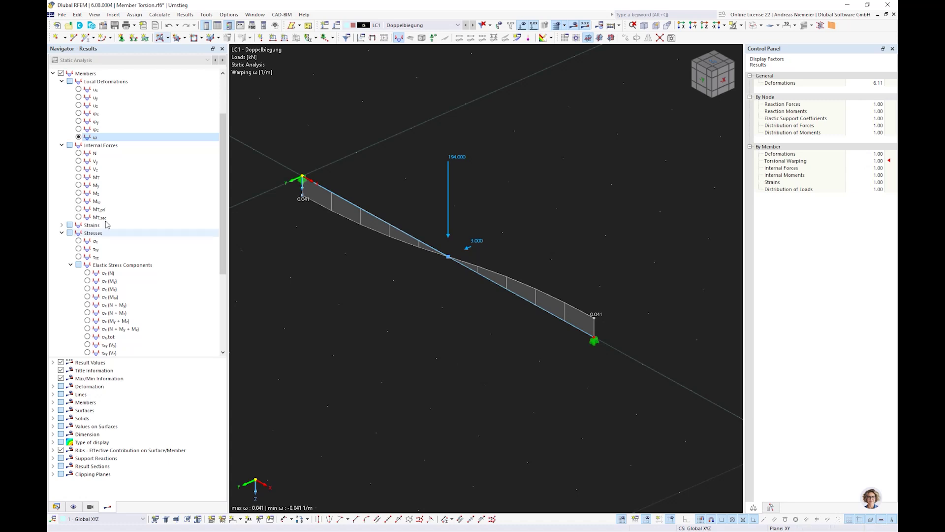
pyautogui.scroll(-1, 107, 225)
pyautogui.click(79, 177)
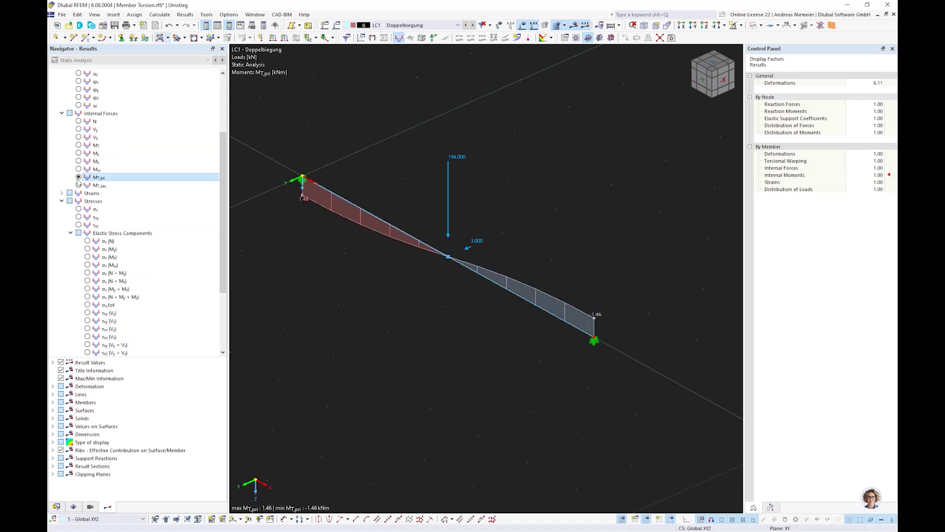
pyautogui.click(78, 185)
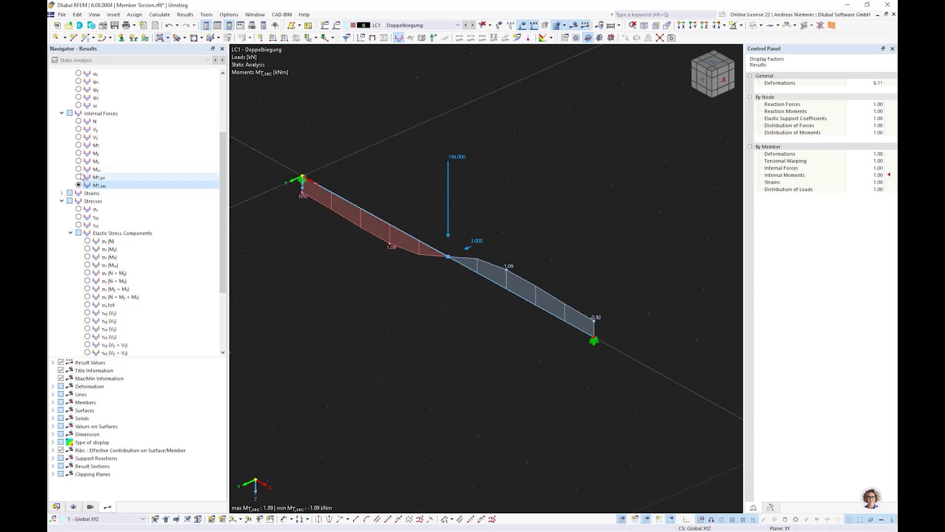
pyautogui.click(78, 169)
pyautogui.moveTo(309, 312); pyautogui.dragTo(458, 231, button='middle')
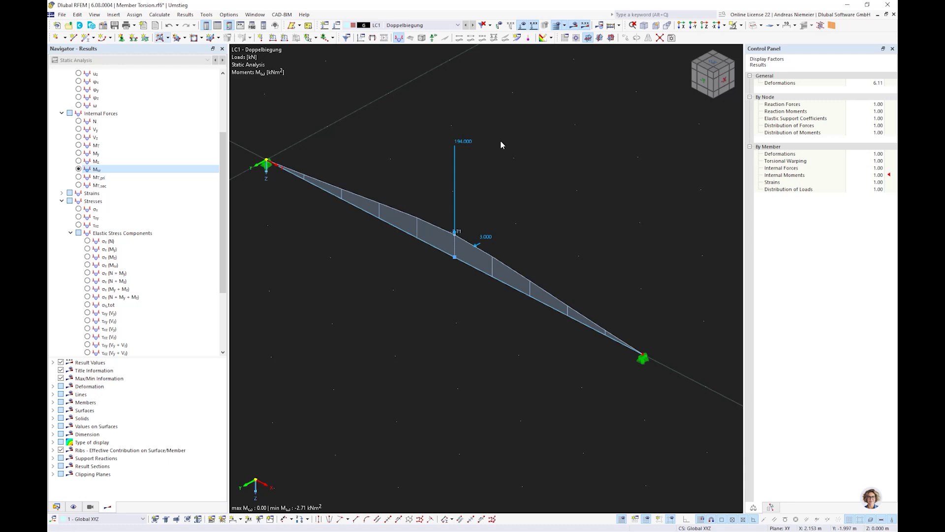
# Step: Close the Member Torsion model and open the model Joints design.rf6 from the Umstieg folder
pyautogui.click(62, 14)
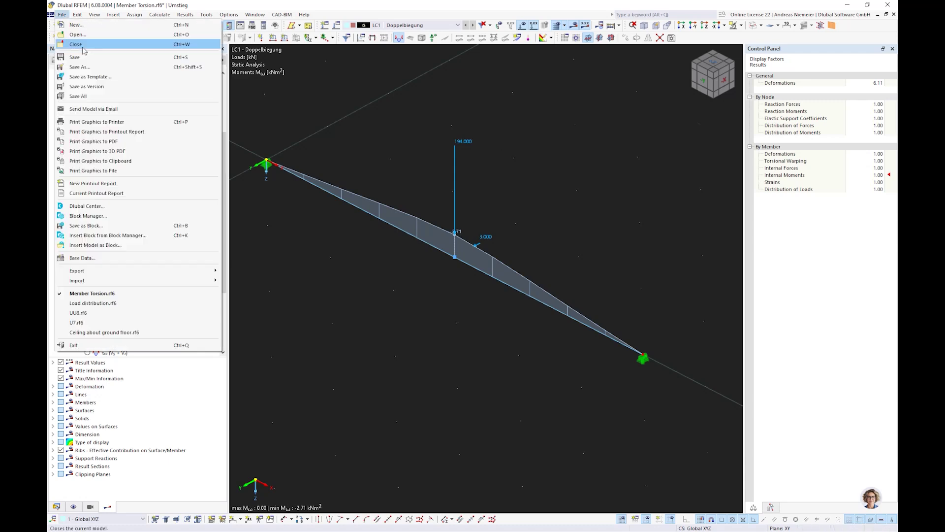
pyautogui.click(84, 50)
pyautogui.click(510, 309)
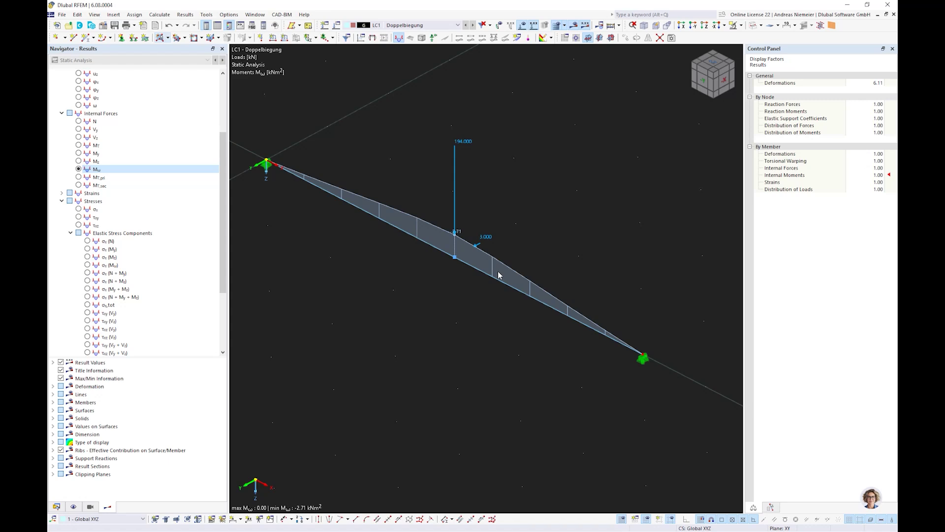
pyautogui.click(54, 15)
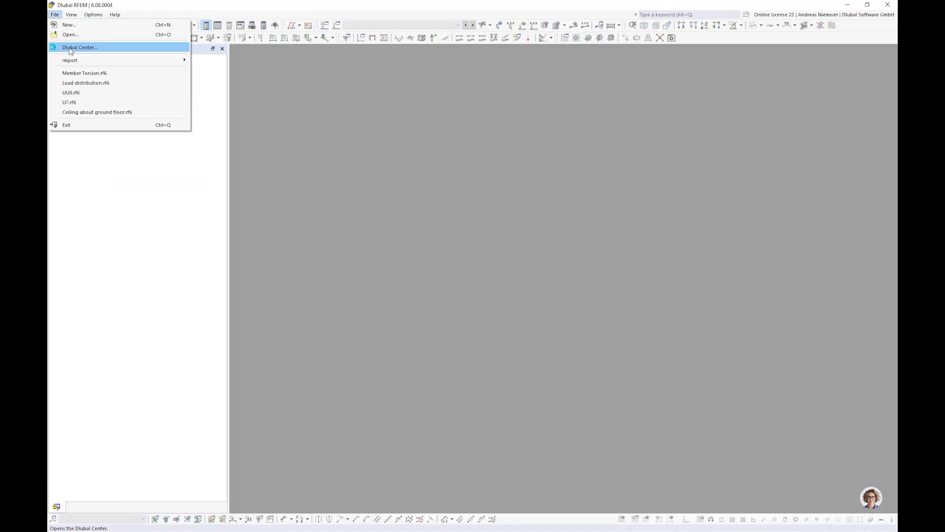
pyautogui.moveTo(78, 62)
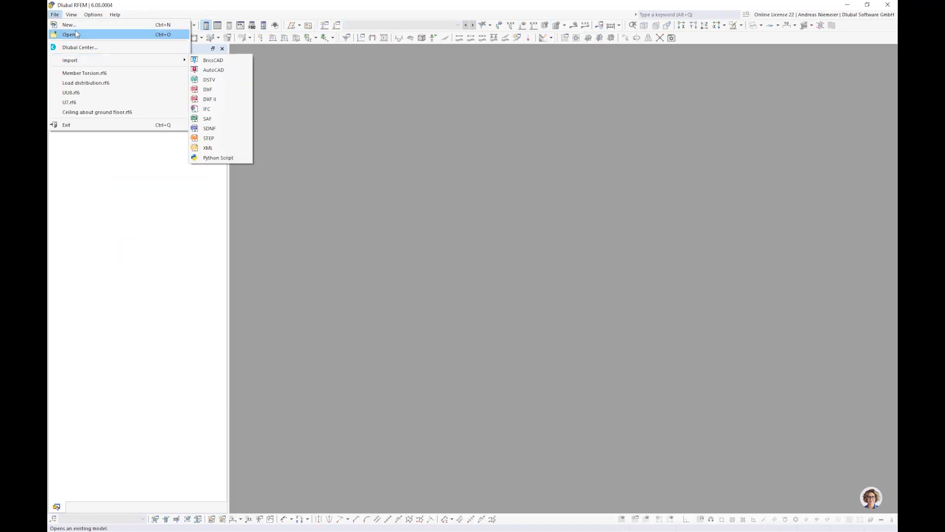
pyautogui.click(77, 34)
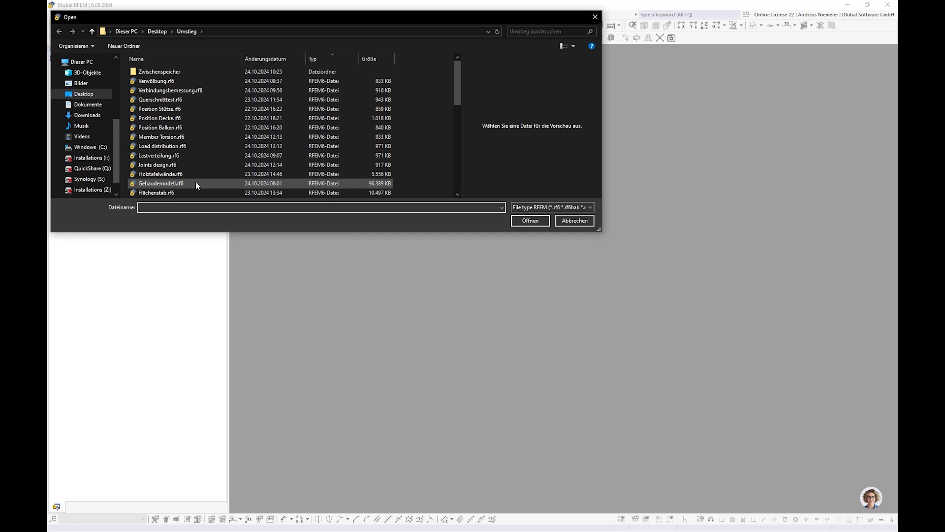
pyautogui.click(192, 165)
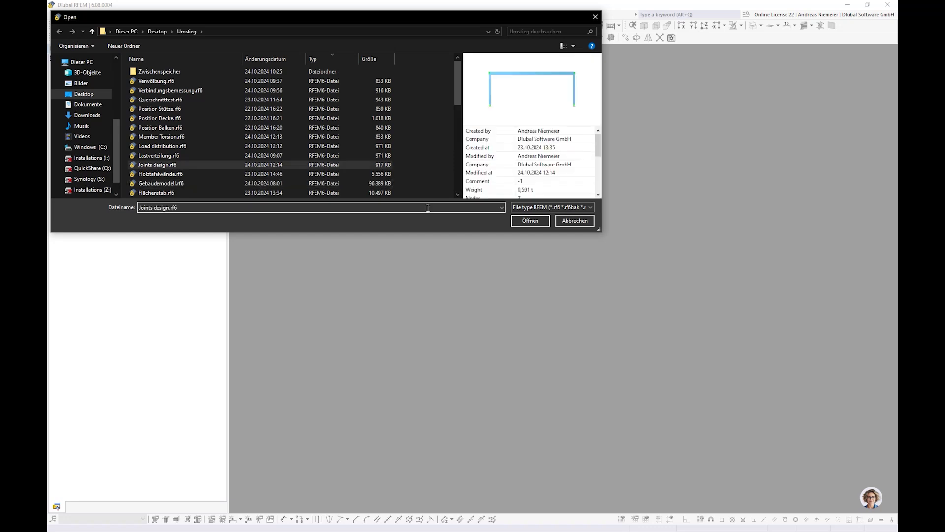
pyautogui.click(527, 221)
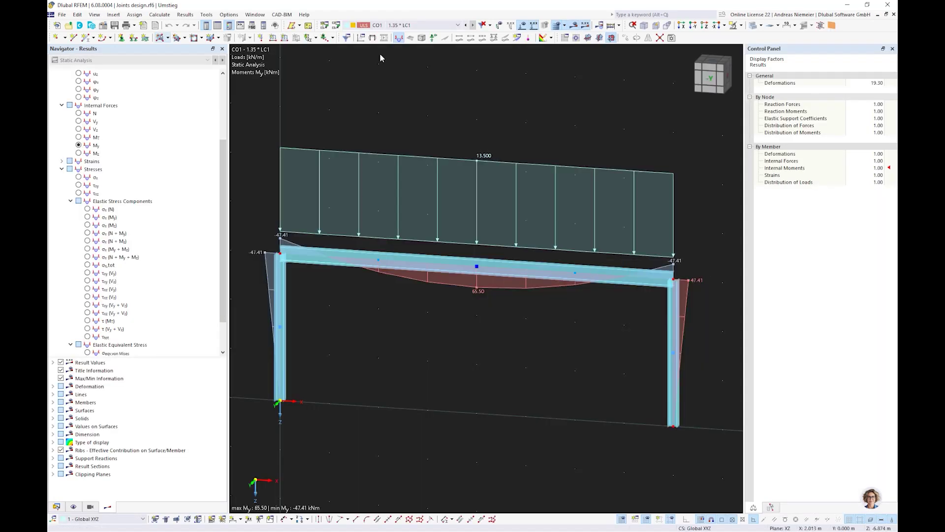
# Step: Check the available load cases and display the frame's von Mises elastic equivalent stress for load combination CO1
pyautogui.click(410, 26)
pyautogui.click(559, 354)
pyautogui.click(416, 25)
pyautogui.click(427, 109)
pyautogui.moveTo(467, 301); pyautogui.dragTo(452, 273, button='middle')
pyautogui.scroll(-1, 455, 273)
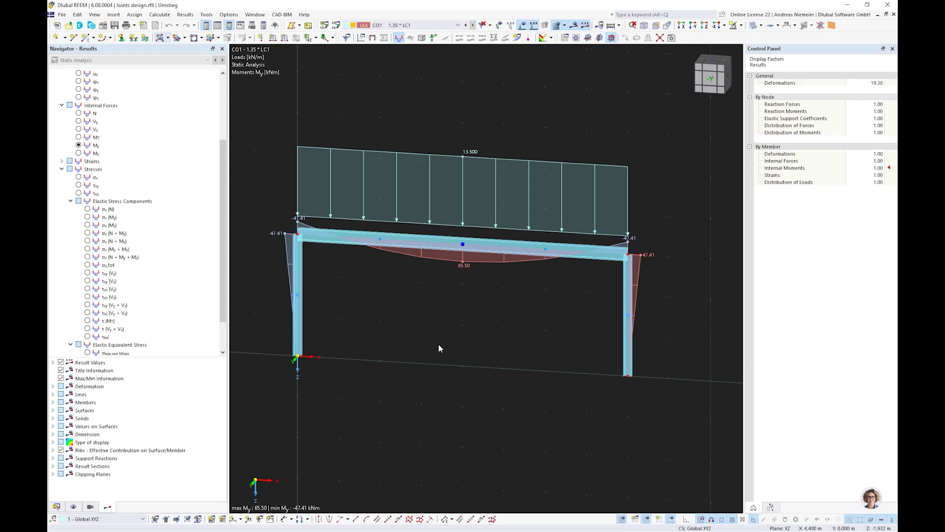
pyautogui.scroll(-2, 183, 284)
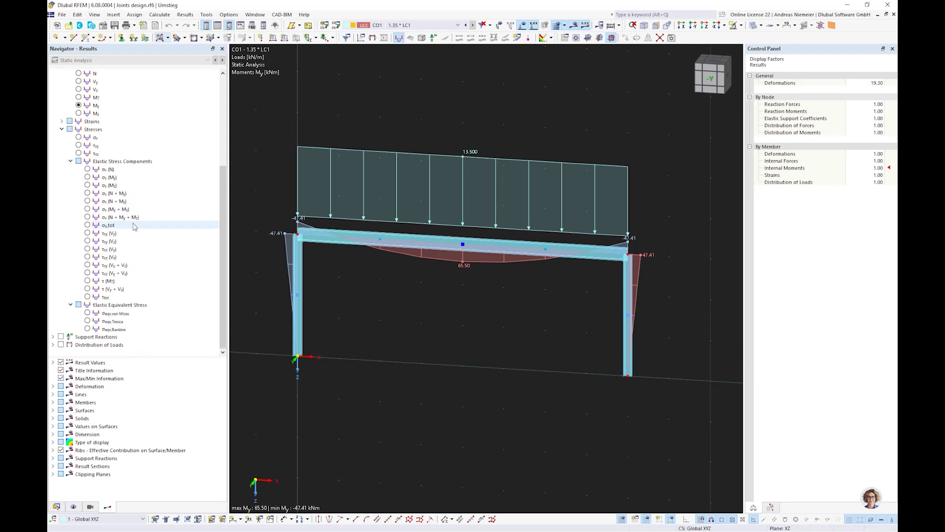
pyautogui.click(90, 315)
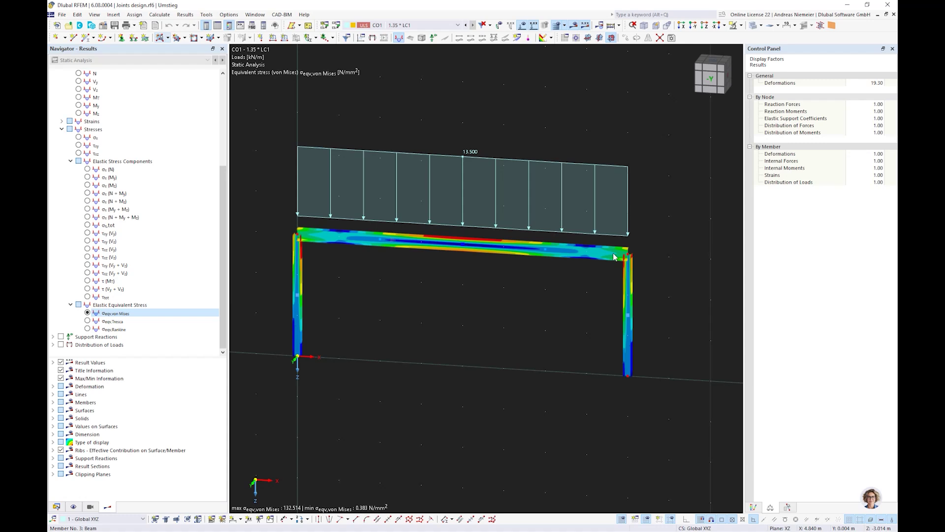
# Step: Show the von Mises stress colour scale, then display the members' bending moment My
pyautogui.click(755, 508)
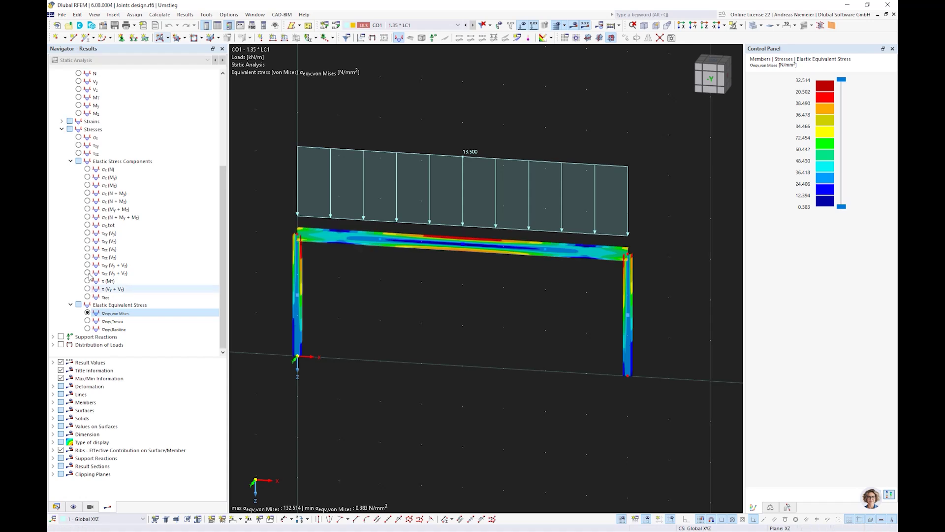
pyautogui.scroll(5, 89, 127)
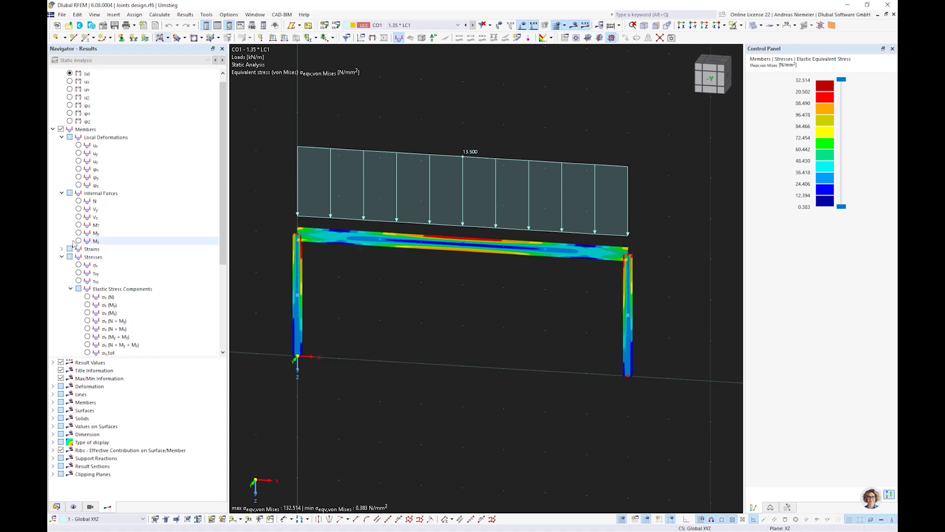
pyautogui.click(79, 233)
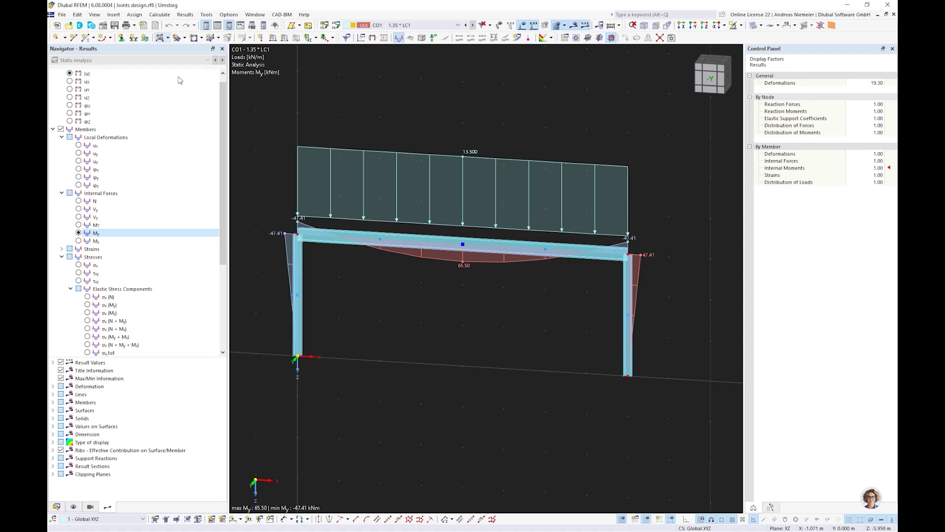
# Step: Activate the Steel Joints design add-on in the model's base data
pyautogui.click(103, 28)
pyautogui.click(277, 98)
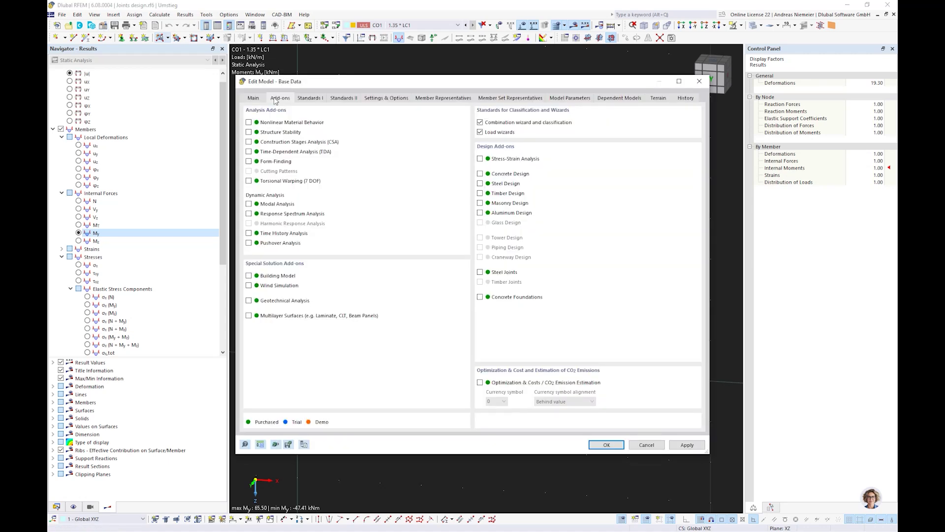
pyautogui.click(490, 273)
pyautogui.click(607, 445)
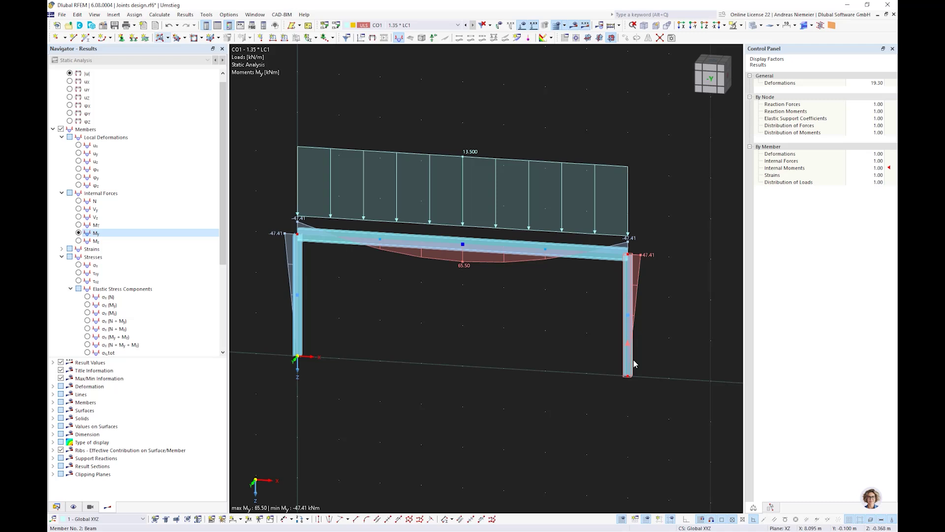
pyautogui.click(633, 259)
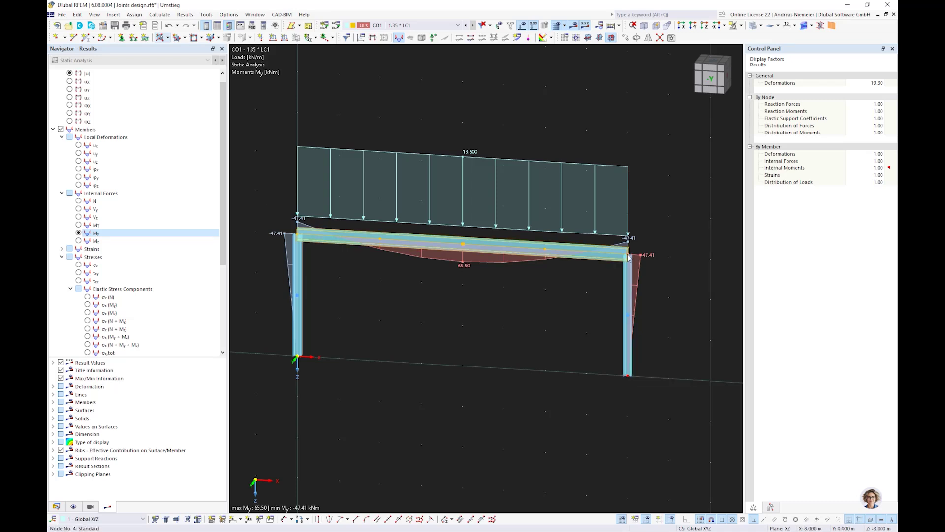
pyautogui.rightClick(629, 256)
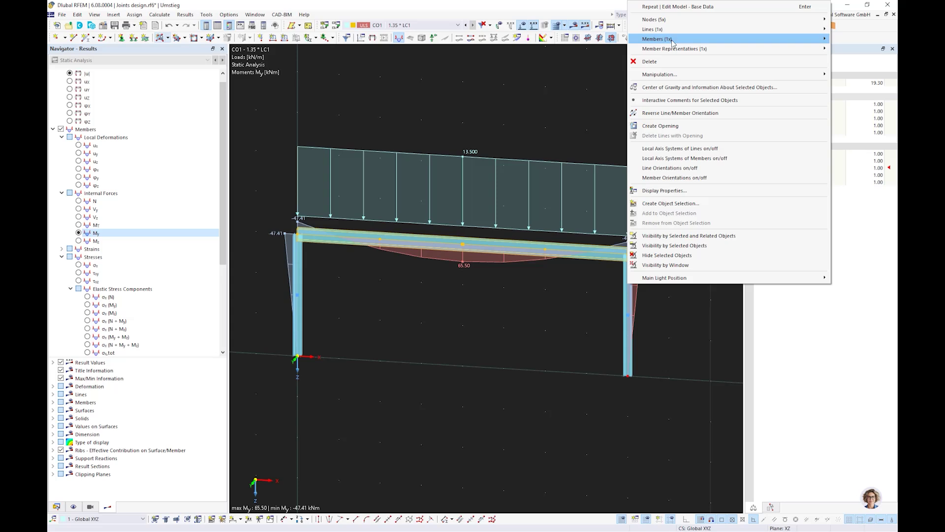
pyautogui.moveTo(639, 23)
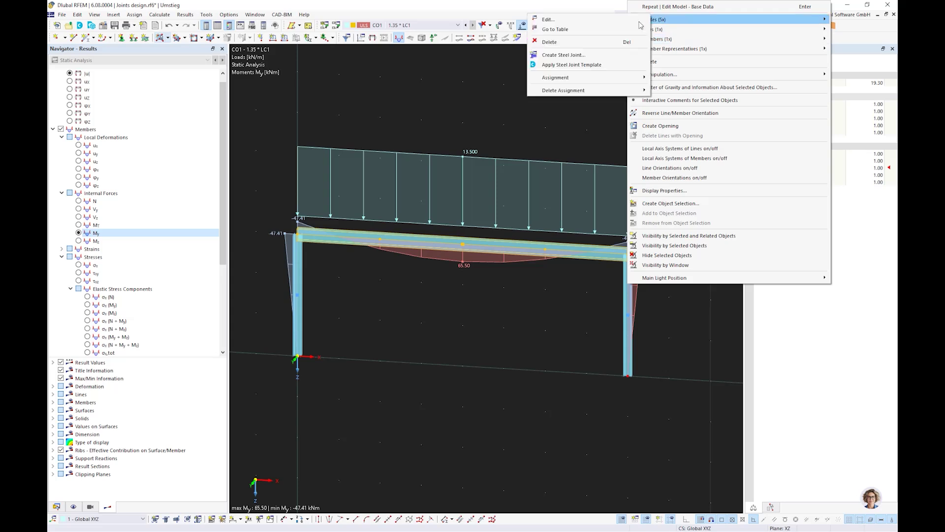
pyautogui.click(567, 65)
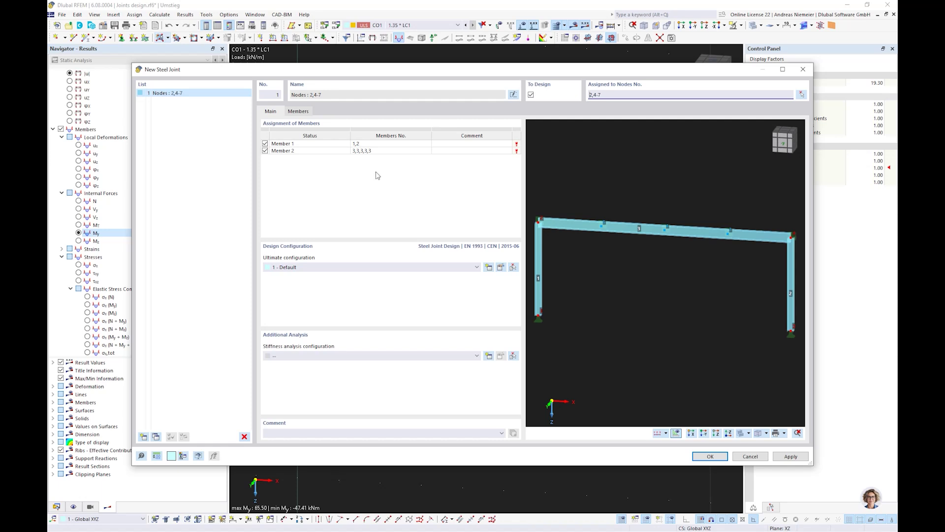
pyautogui.click(708, 456)
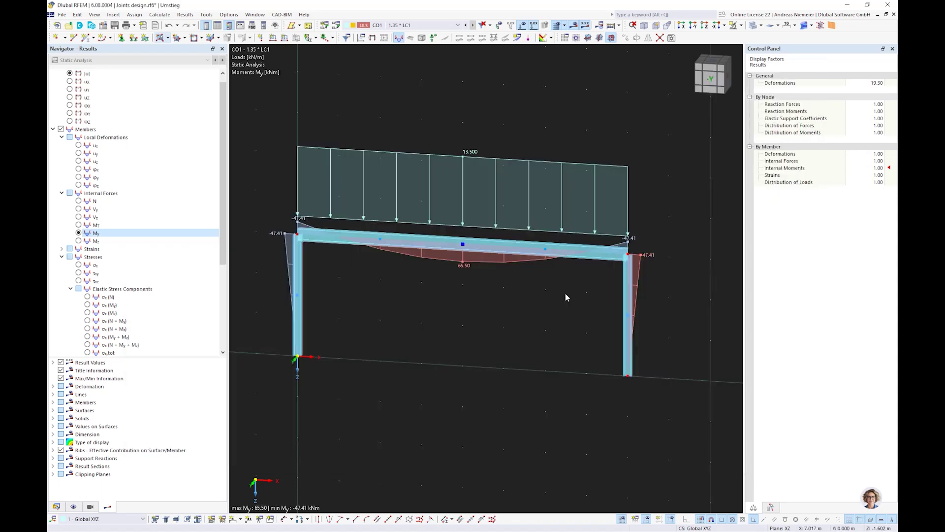
pyautogui.rightClick(627, 259)
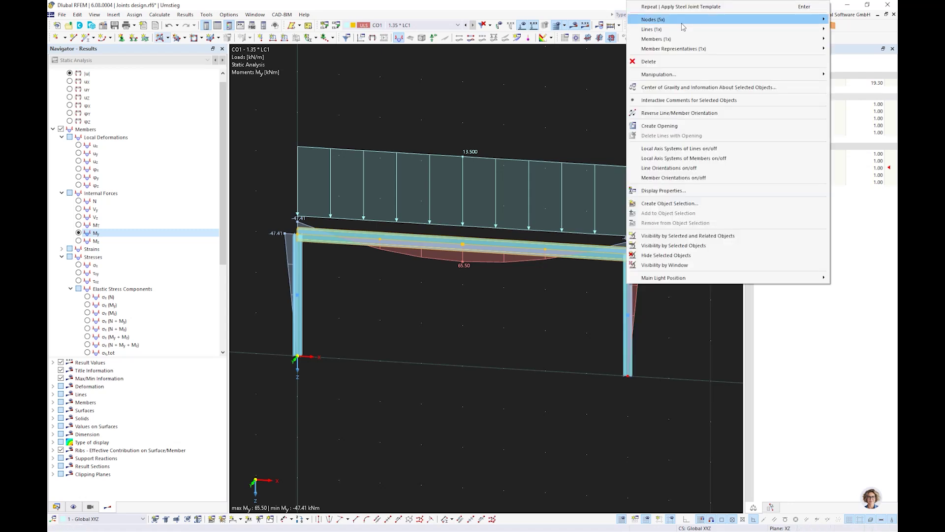
pyautogui.moveTo(681, 23)
pyautogui.click(584, 66)
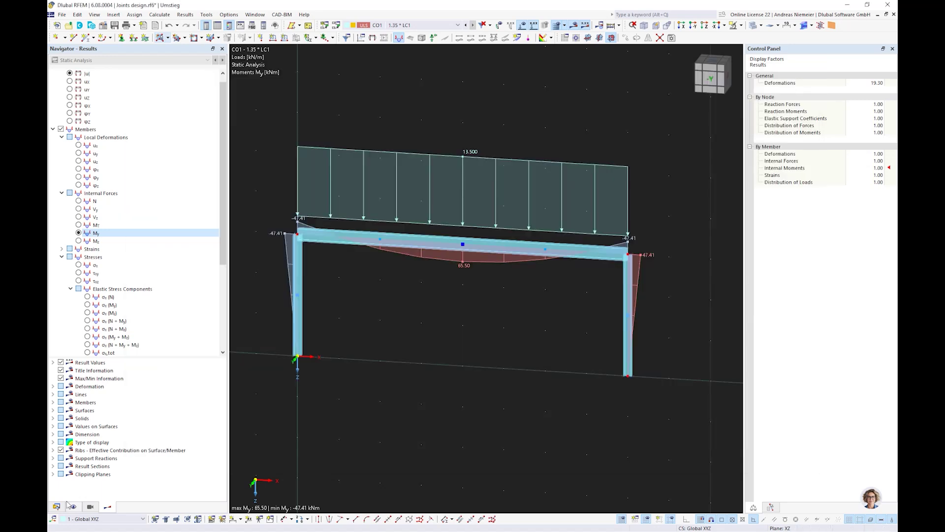
# Step: Apply the rigid beam-to-column steel joint template with bolted end plate and column stiffeners to the frame's corner nodes 2 and 4
pyautogui.click(57, 507)
pyautogui.click(62, 258)
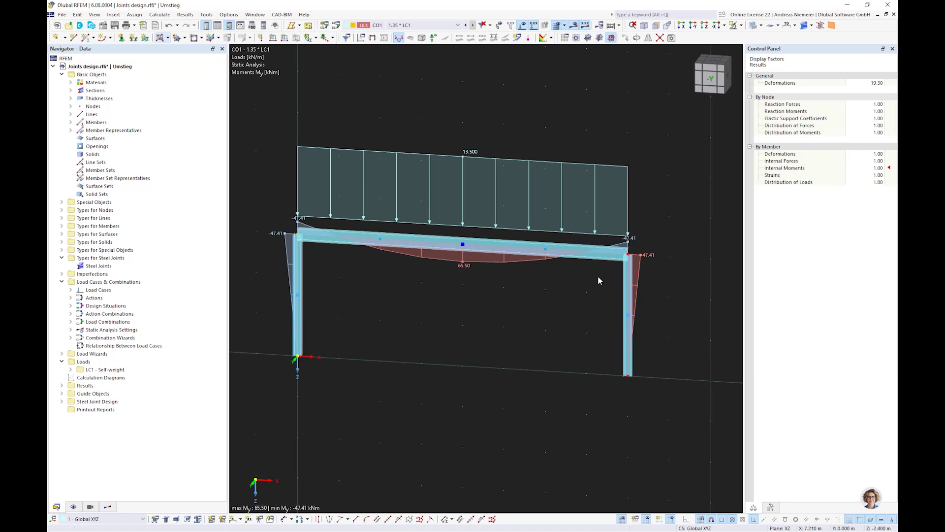
pyautogui.rightClick(629, 257)
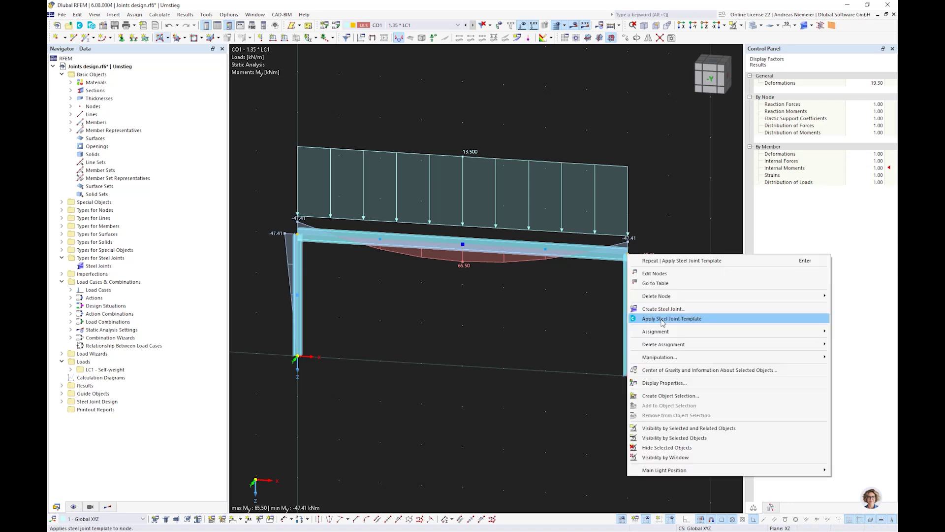
pyautogui.click(663, 321)
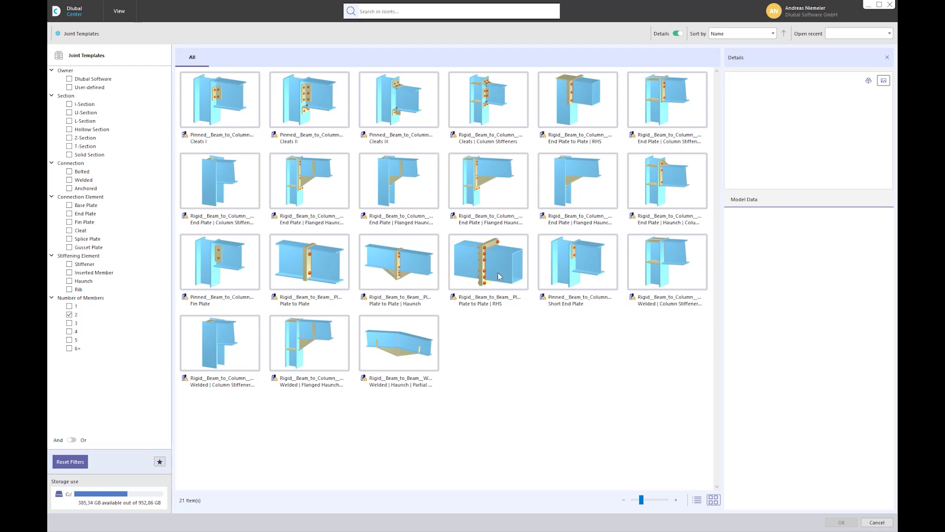
pyautogui.click(652, 122)
pyautogui.doubleClick(675, 107)
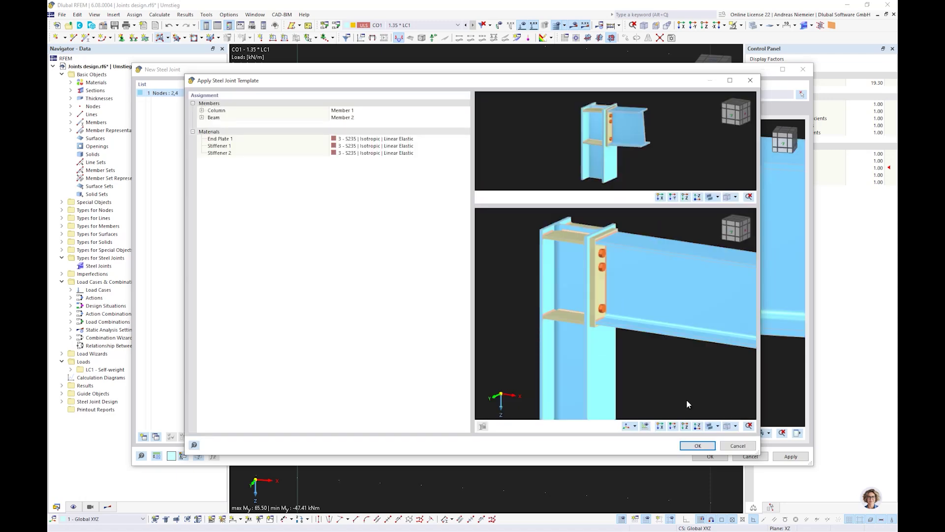
pyautogui.click(696, 446)
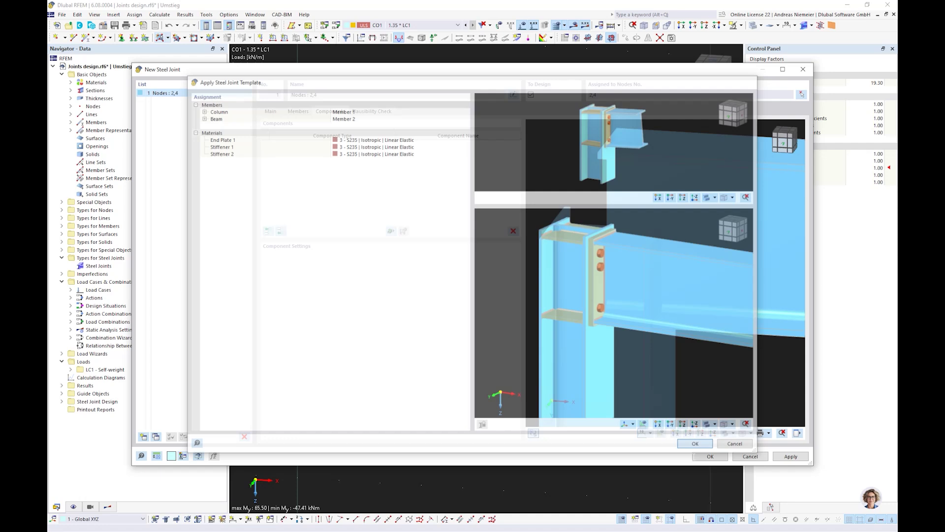
# Step: Delete the upper column stiffener, Stiffener 1, from the joint's components
pyautogui.scroll(-3, 600, 296)
pyautogui.keyDown('ctrl'); pyautogui.moveTo(599, 296); pyautogui.dragTo(551, 170, button='middle'); pyautogui.keyUp('ctrl')
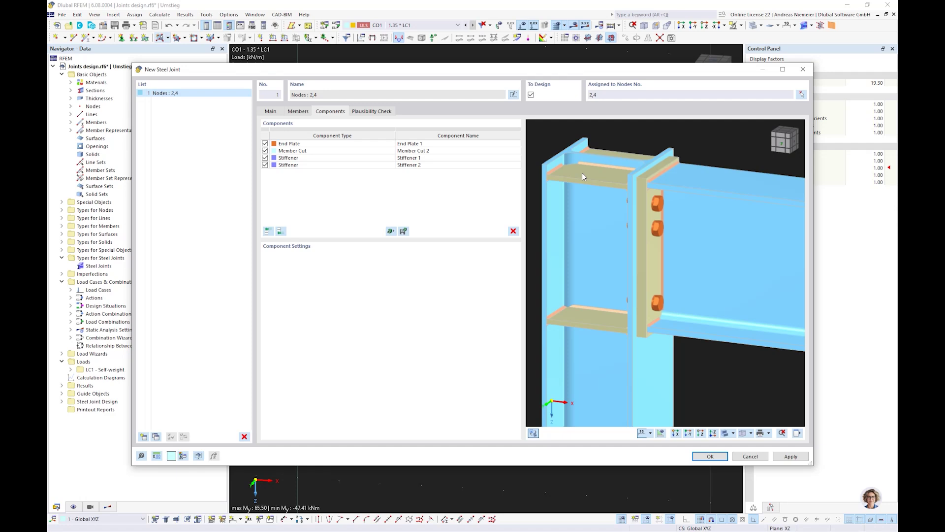
pyautogui.click(279, 160)
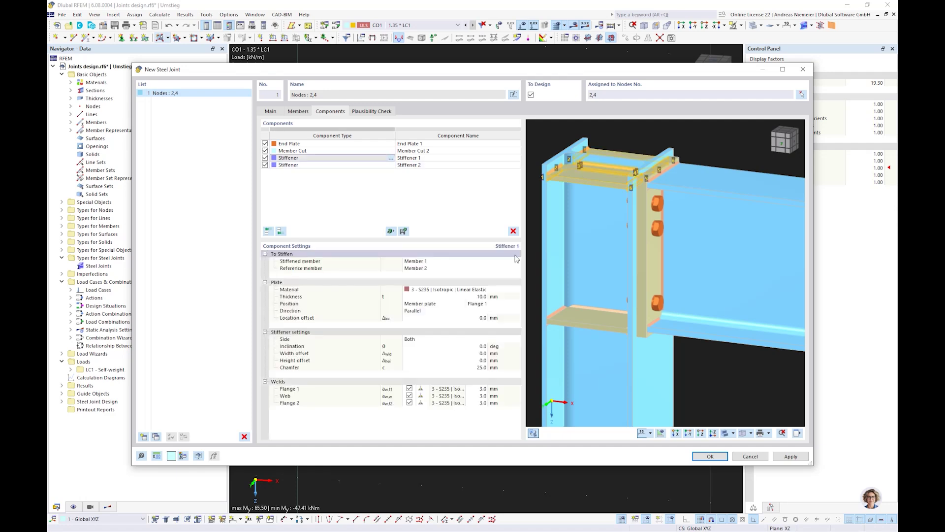
pyautogui.click(514, 231)
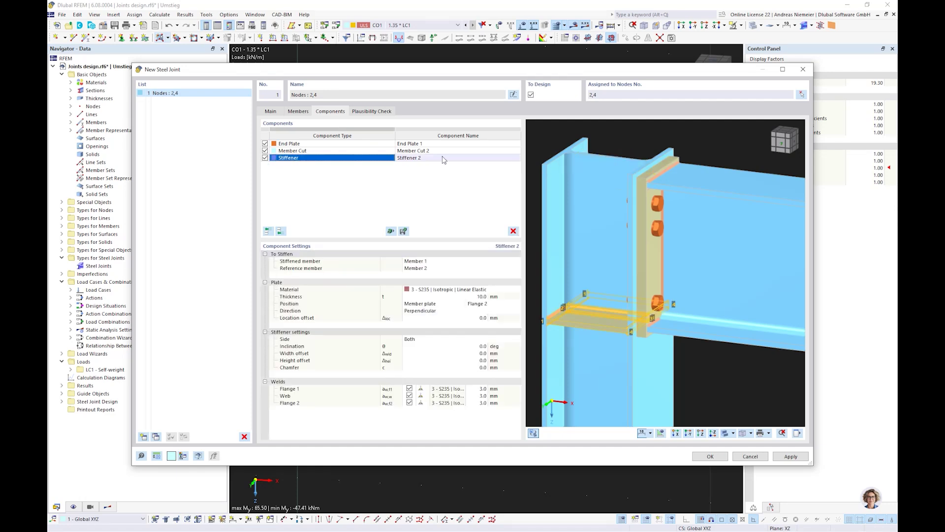
# Step: Add a cap plate component to the joint and assign Member 1 as its stiffened member
pyautogui.click(280, 231)
pyautogui.click(394, 273)
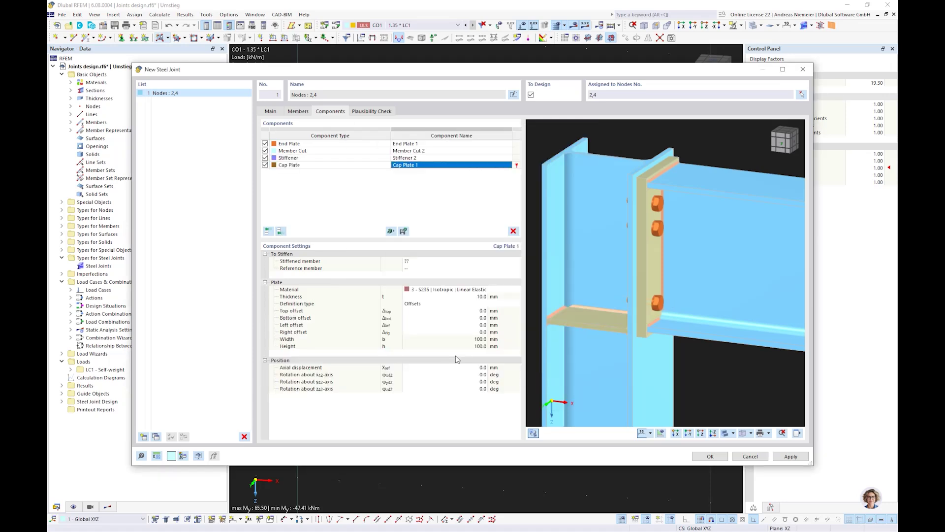
pyautogui.click(447, 261)
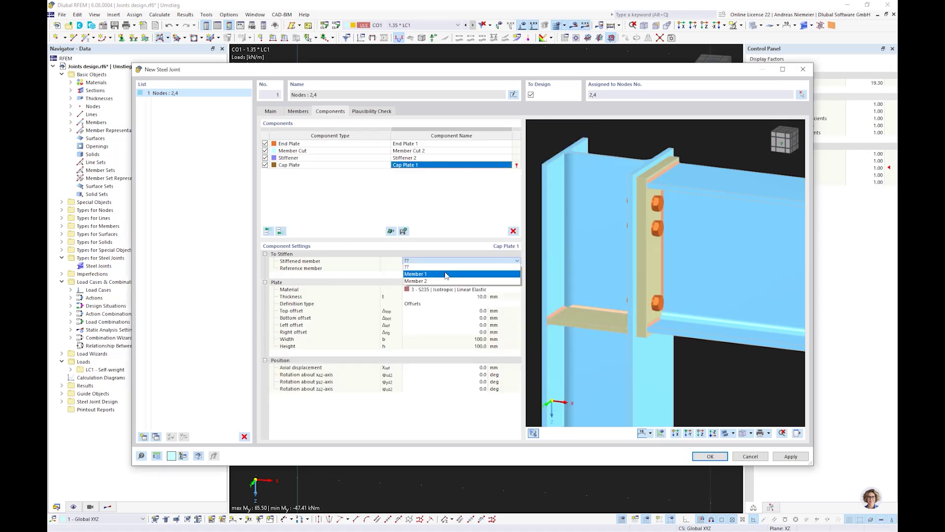
pyautogui.click(446, 274)
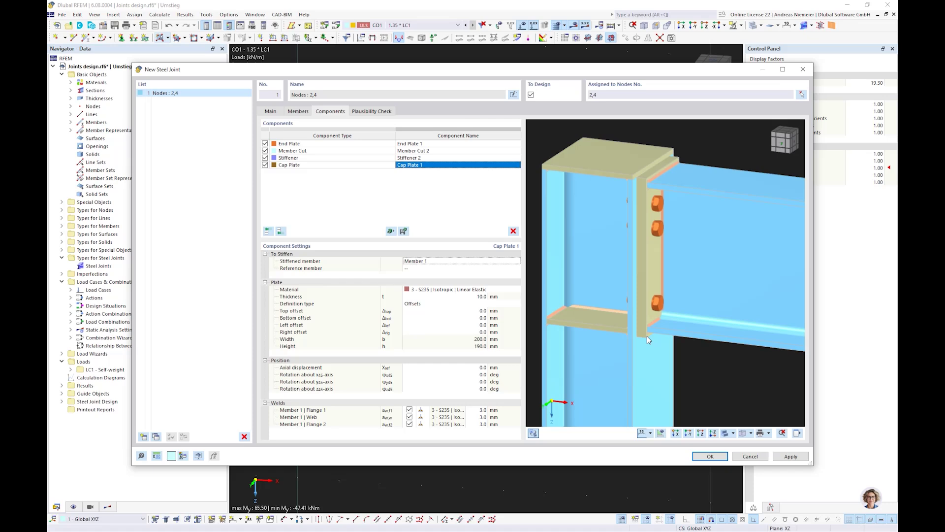
pyautogui.scroll(-3, 647, 336)
pyautogui.keyDown('ctrl'); pyautogui.moveTo(704, 350); pyautogui.dragTo(599, 387, button='middle'); pyautogui.keyUp('ctrl')
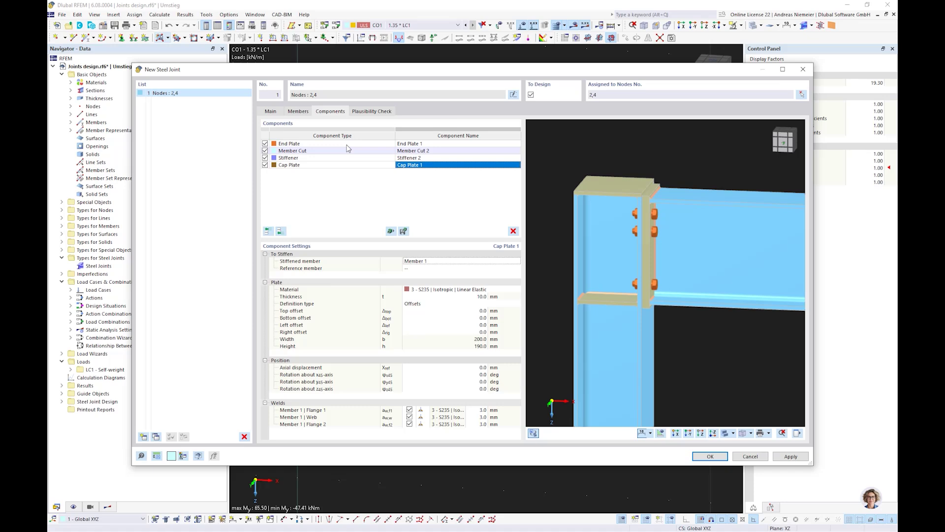
# Step: Assign the stiffness analysis configuration Initial stiffness | Joint-structure interaction to the joint and review its design parameters
pyautogui.click(297, 112)
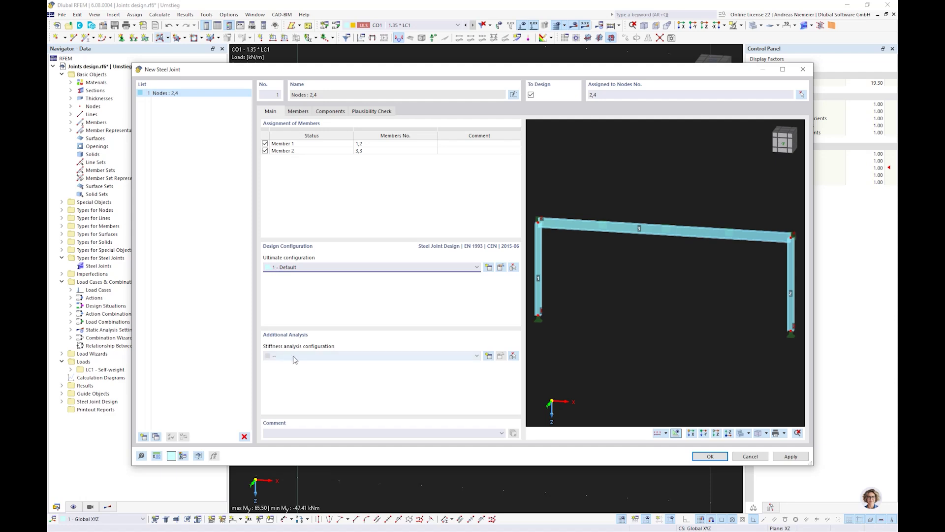
pyautogui.click(431, 357)
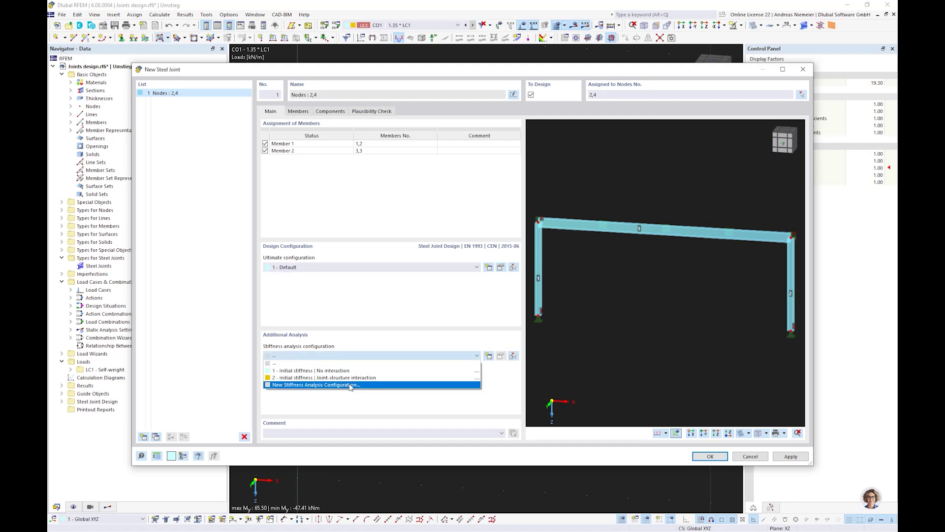
pyautogui.click(302, 378)
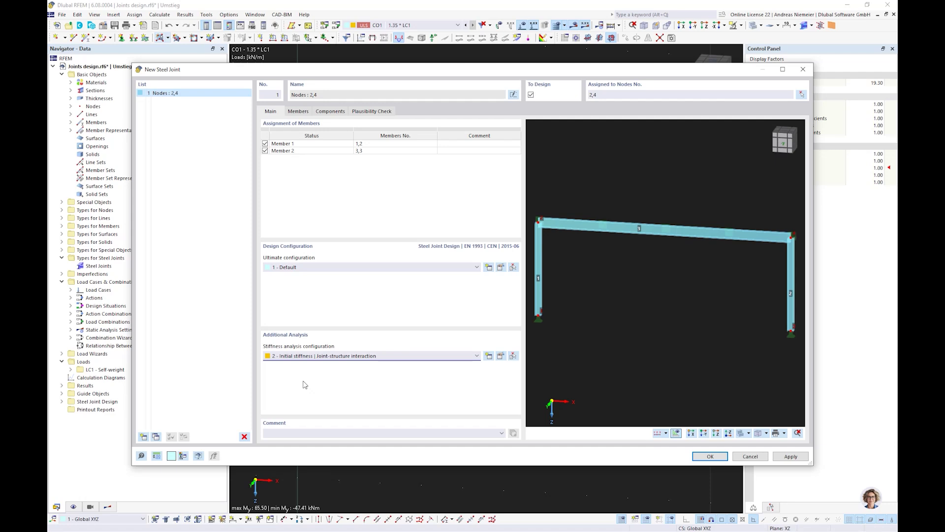
pyautogui.click(500, 356)
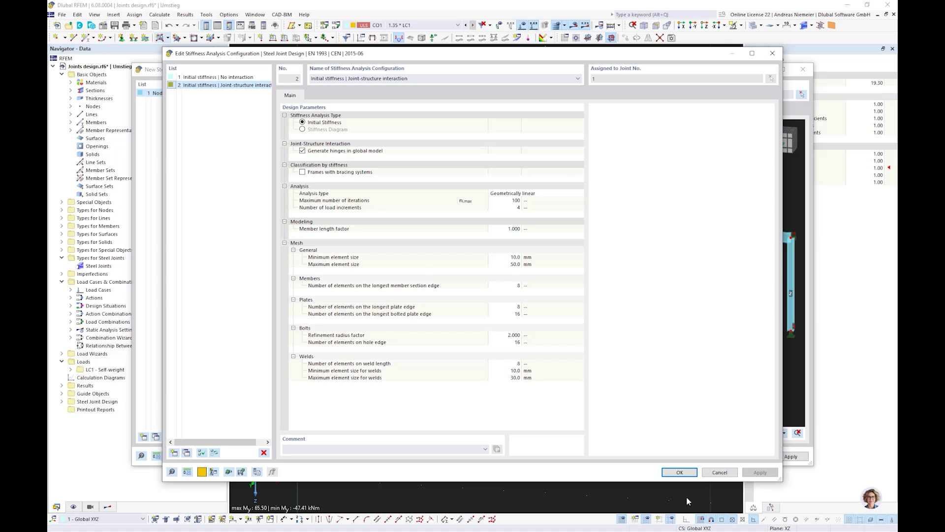
pyautogui.click(683, 472)
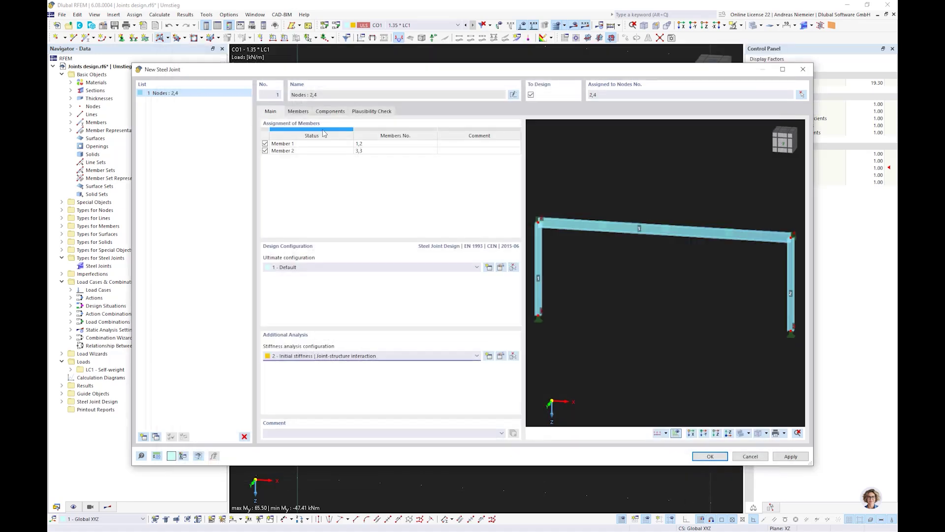
# Step: Enable the My stiffness analysis for Member 2 and save the new steel joint
pyautogui.click(299, 112)
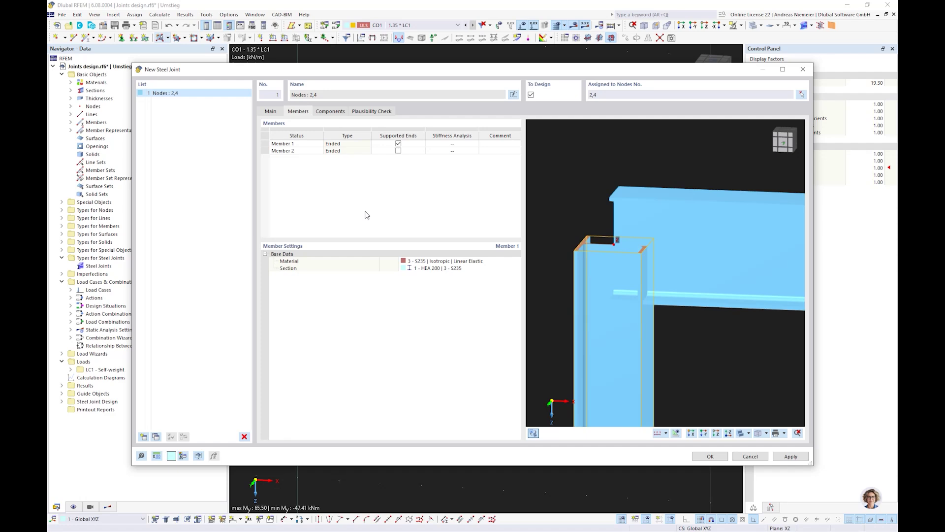
pyautogui.click(304, 151)
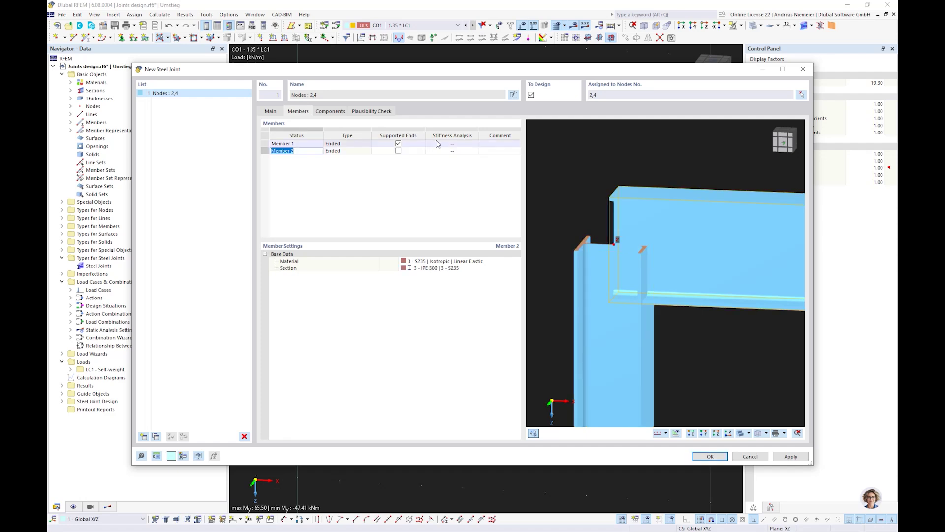
pyautogui.click(438, 144)
pyautogui.click(450, 151)
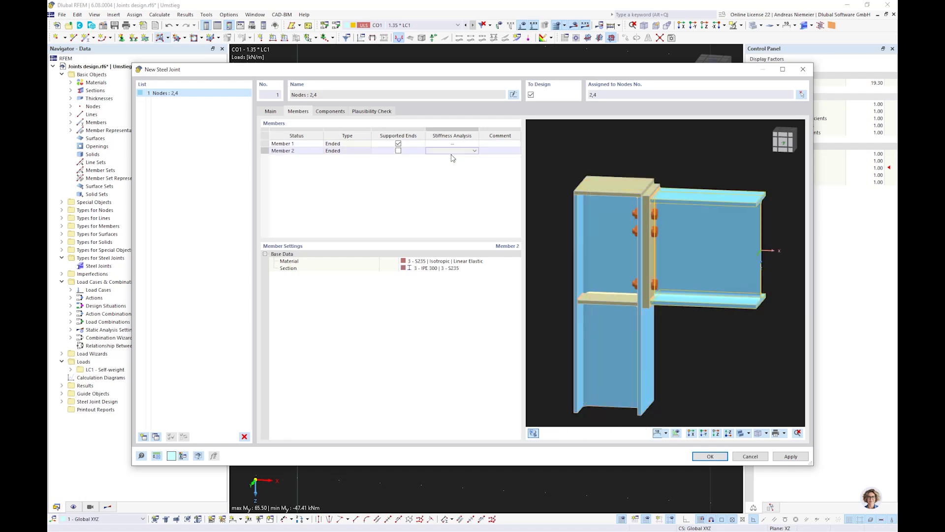
pyautogui.click(452, 150)
pyautogui.click(430, 164)
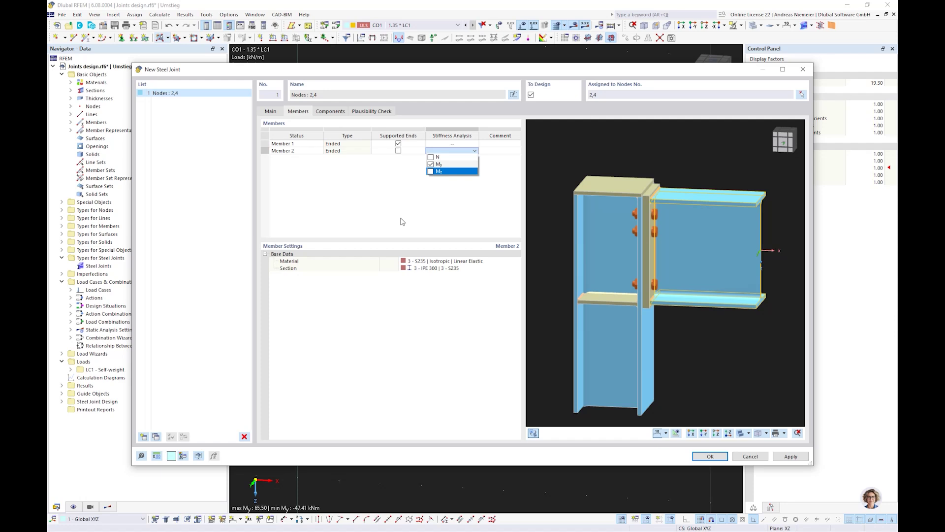
pyautogui.click(402, 221)
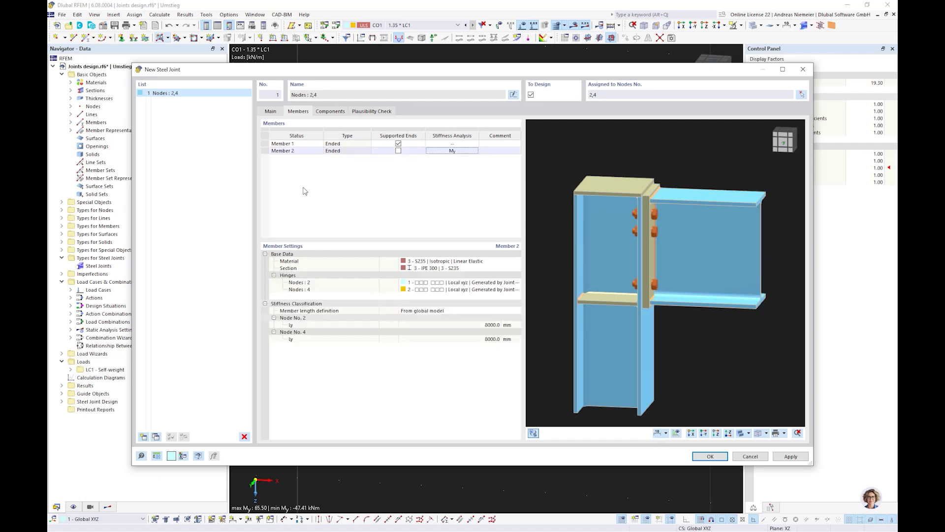
pyautogui.click(710, 457)
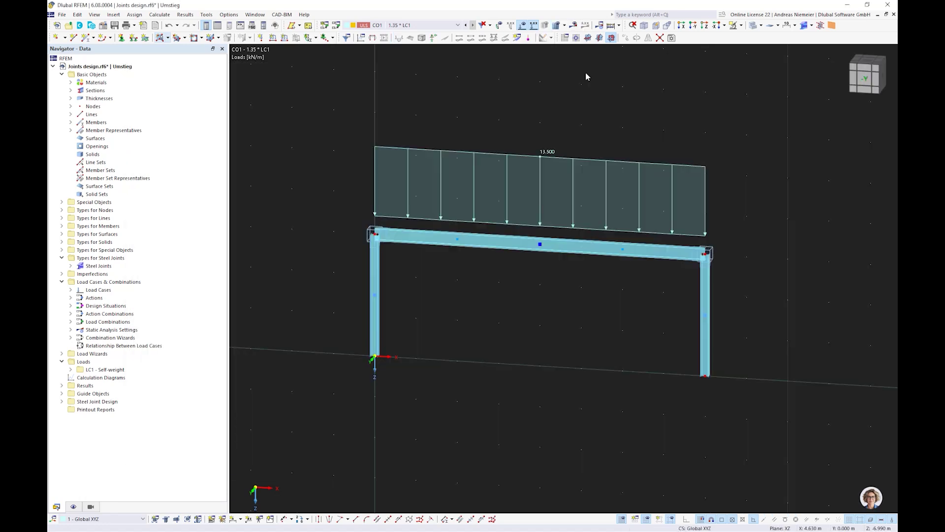
# Step: Run the calculation and list the Steel Joint Design results in the result tables
pyautogui.press('F5')
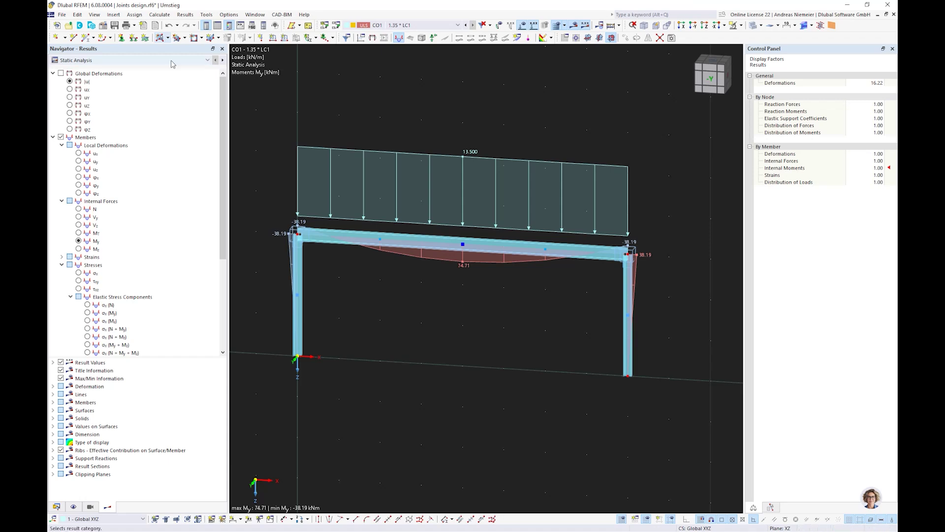
pyautogui.click(217, 25)
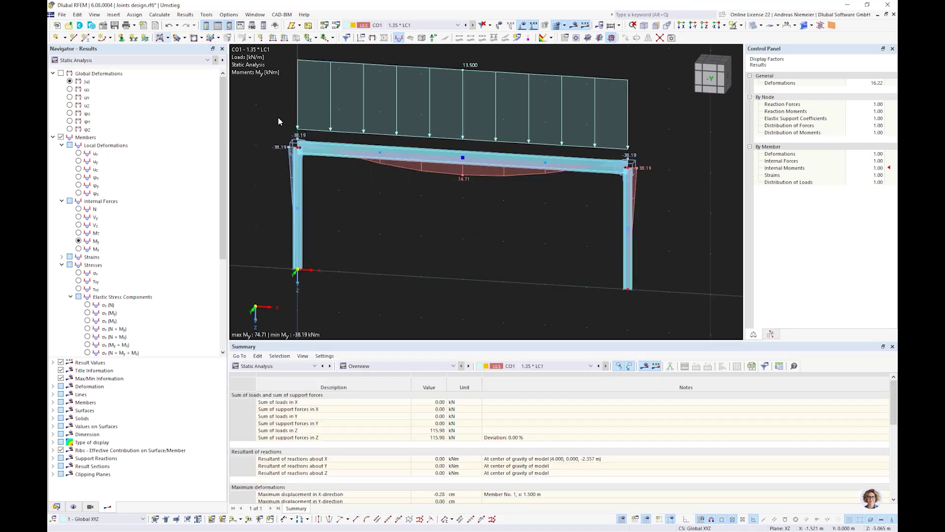
pyautogui.click(285, 367)
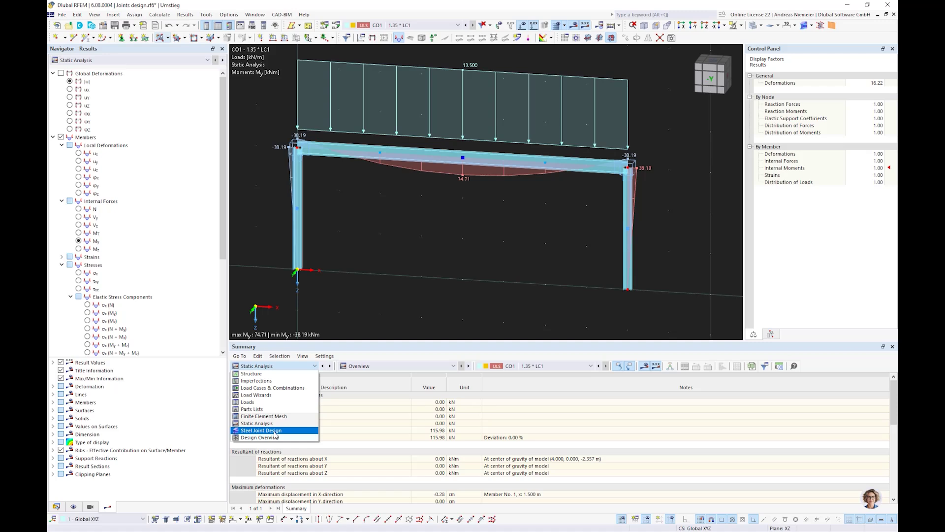
pyautogui.click(274, 431)
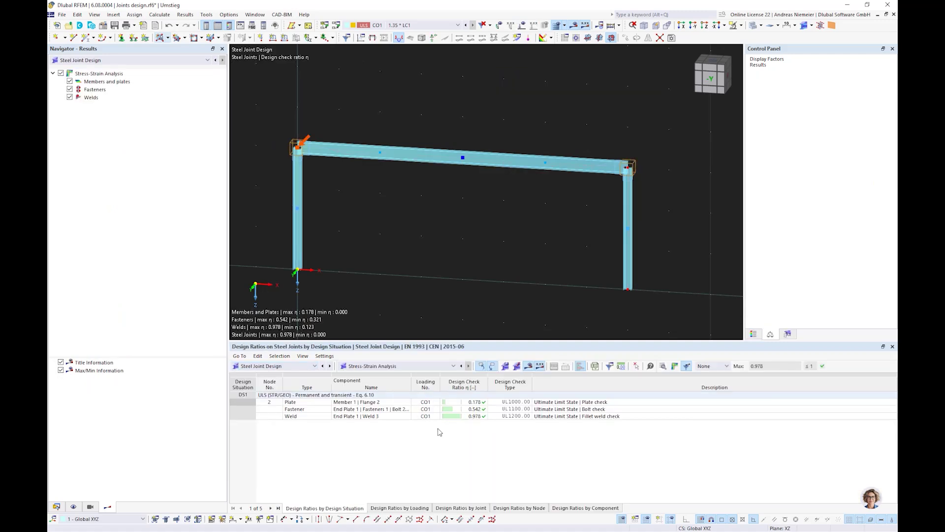
# Step: Open the fillet weld check details for End Plate 1 | Weld 3 and the graphical results of the steel joint
pyautogui.click(475, 418)
pyautogui.click(547, 470)
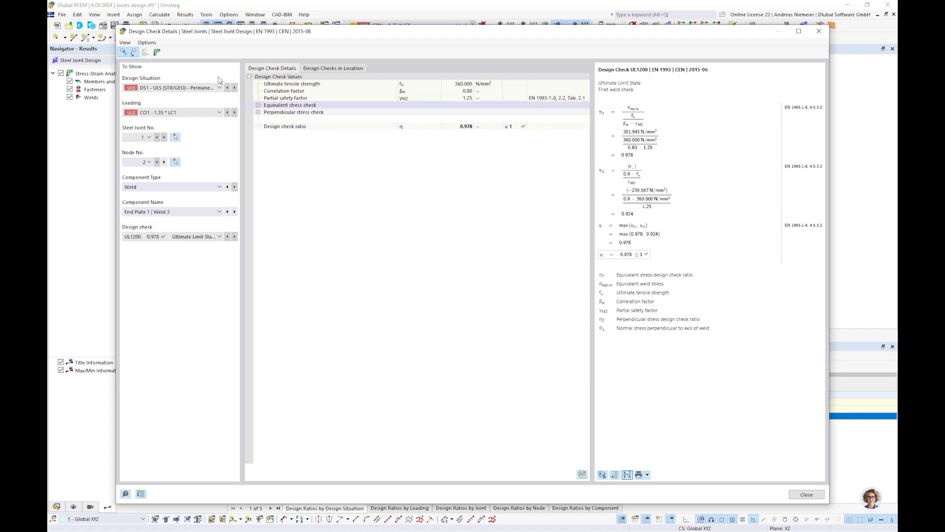
pyautogui.click(156, 53)
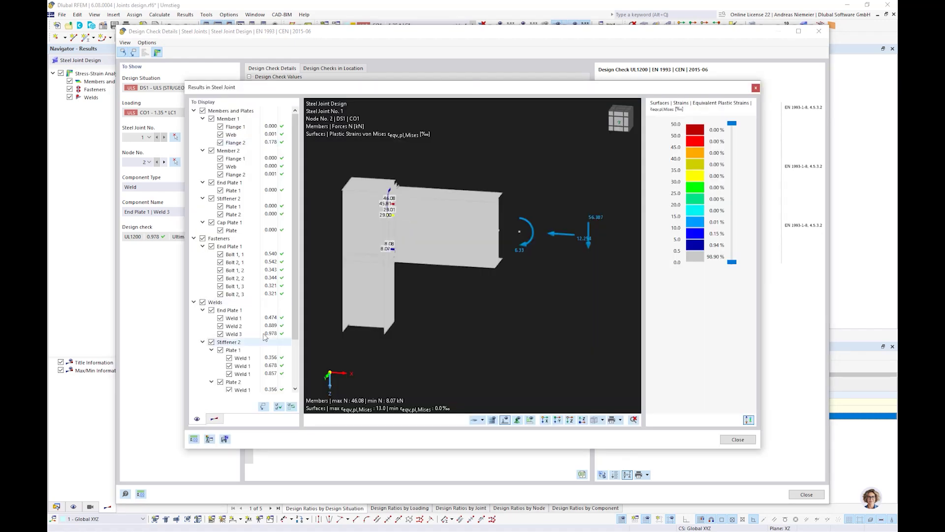
# Step: Display the equivalent stresses on the joint's surfaces, inspect them, and close the joint results and check details
pyautogui.click(214, 418)
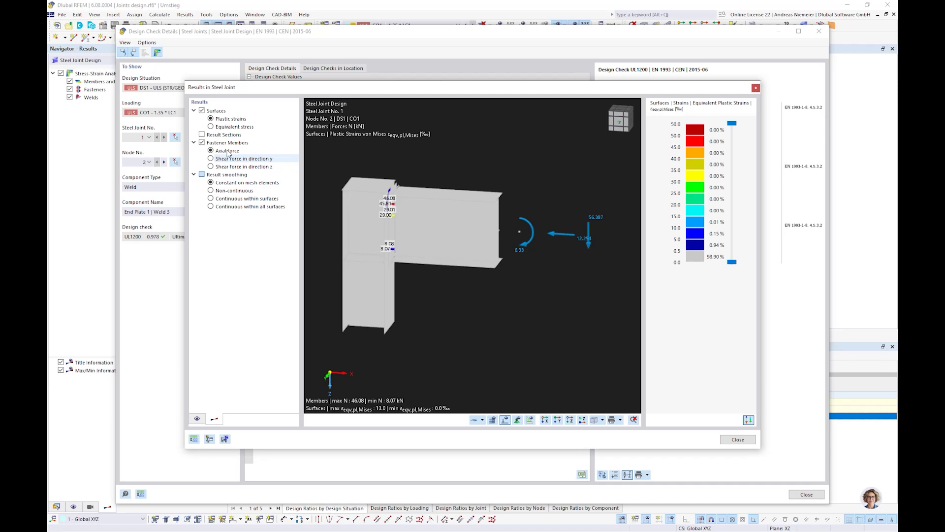
pyautogui.click(214, 127)
pyautogui.moveTo(419, 294)
pyautogui.keyDown('ctrl'); pyautogui.mouseDown(button='middle')
pyautogui.moveTo(379, 292)
pyautogui.moveTo(412, 287)
pyautogui.mouseUp(button='middle'); pyautogui.keyUp('ctrl')
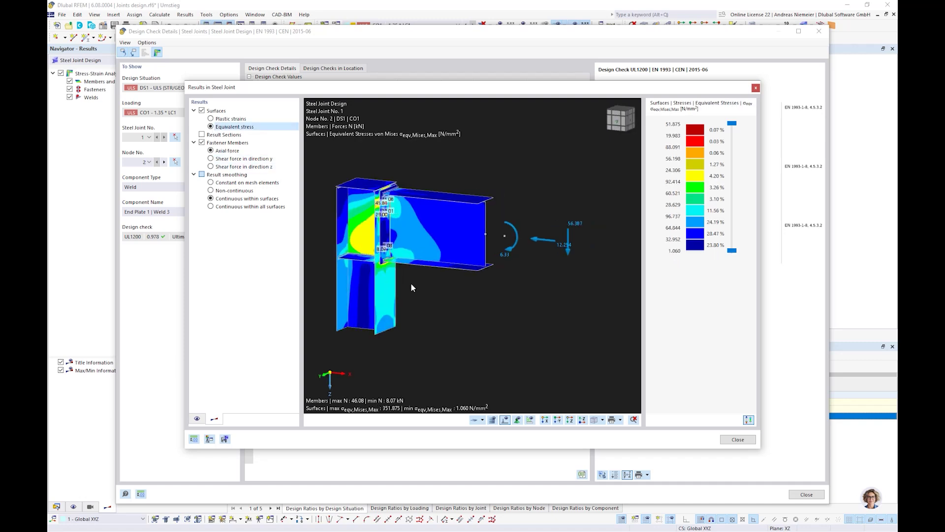
pyautogui.click(731, 440)
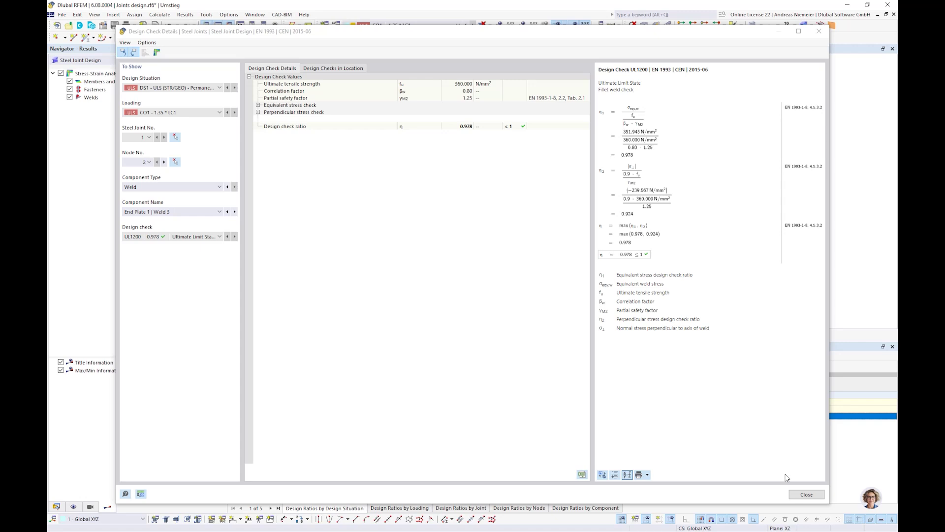
pyautogui.click(805, 494)
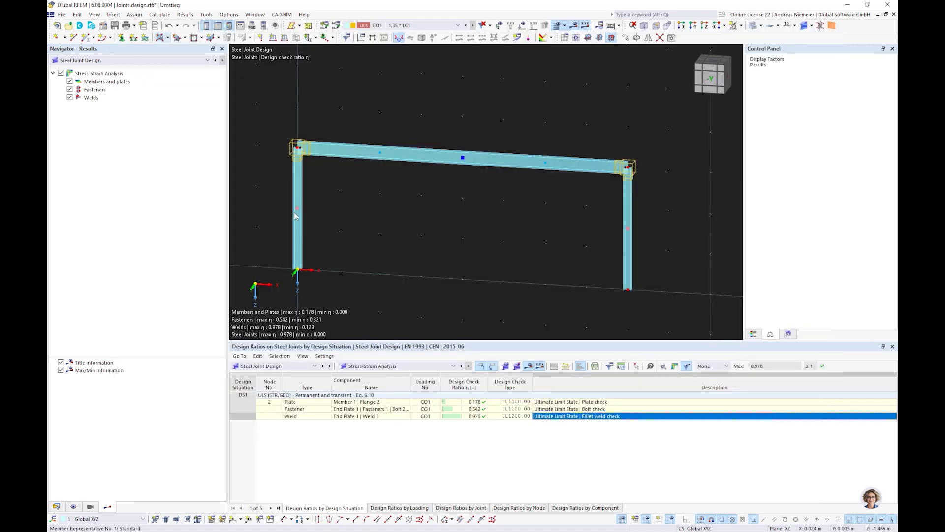
# Step: Review the rotation-moment diagram of member hinge 1 generated by the joint-structure interaction
pyautogui.click(57, 508)
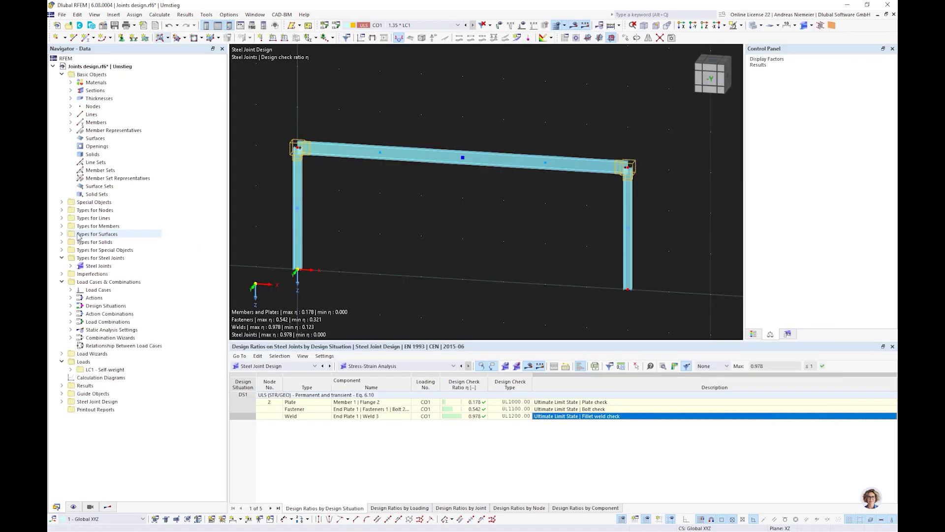
pyautogui.click(62, 226)
pyautogui.click(70, 234)
pyautogui.doubleClick(121, 245)
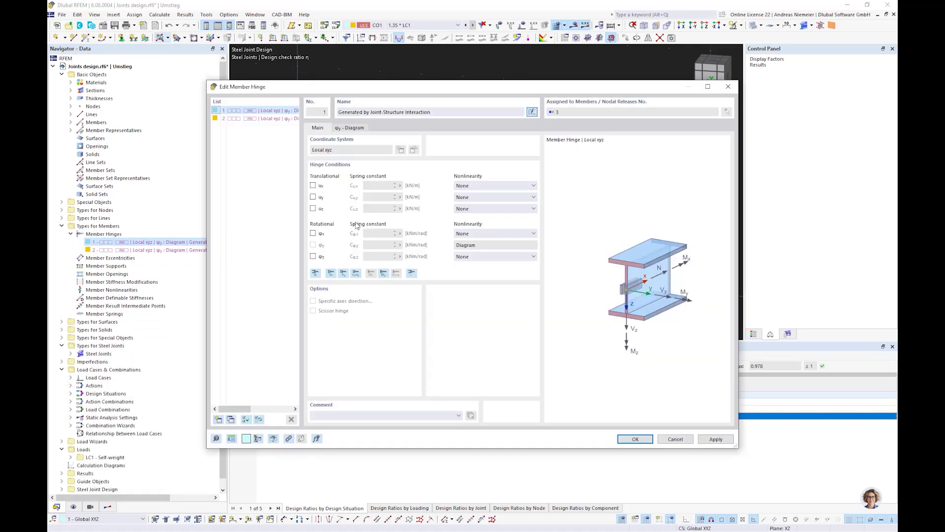
pyautogui.click(352, 129)
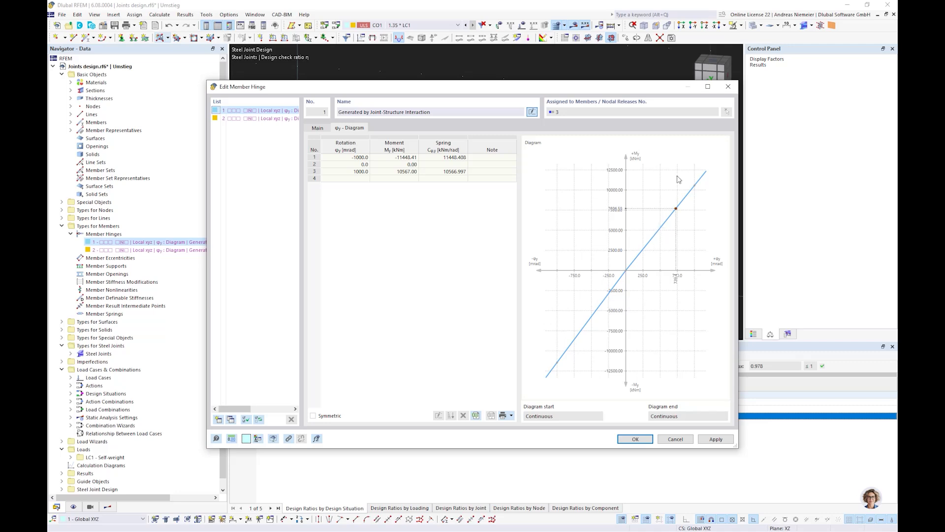
pyautogui.click(676, 439)
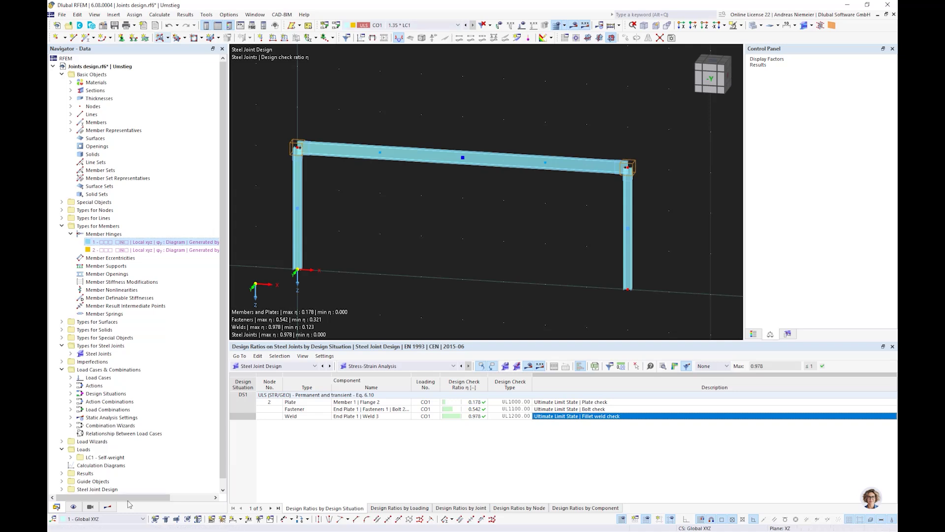
# Step: Switch the displayed results from Steel Joint Design back to Static Analysis
pyautogui.click(108, 506)
pyautogui.click(118, 60)
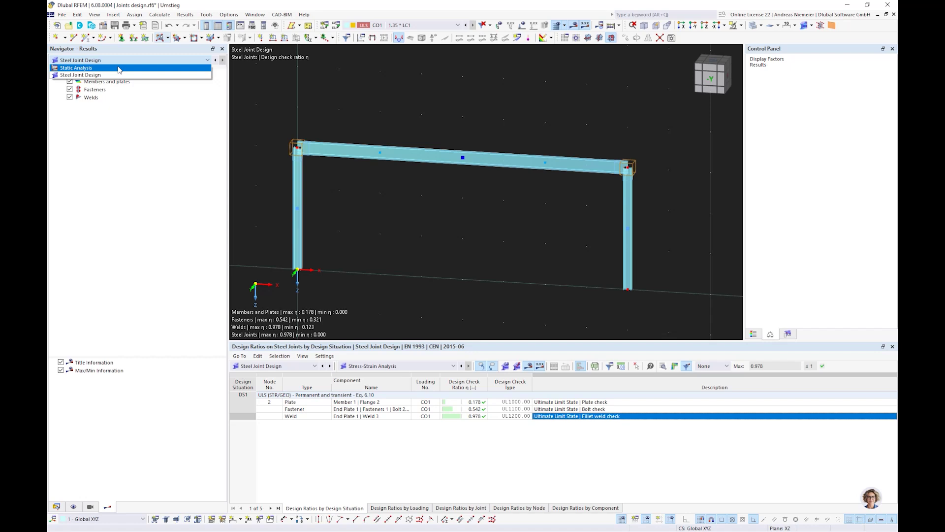
pyautogui.click(118, 68)
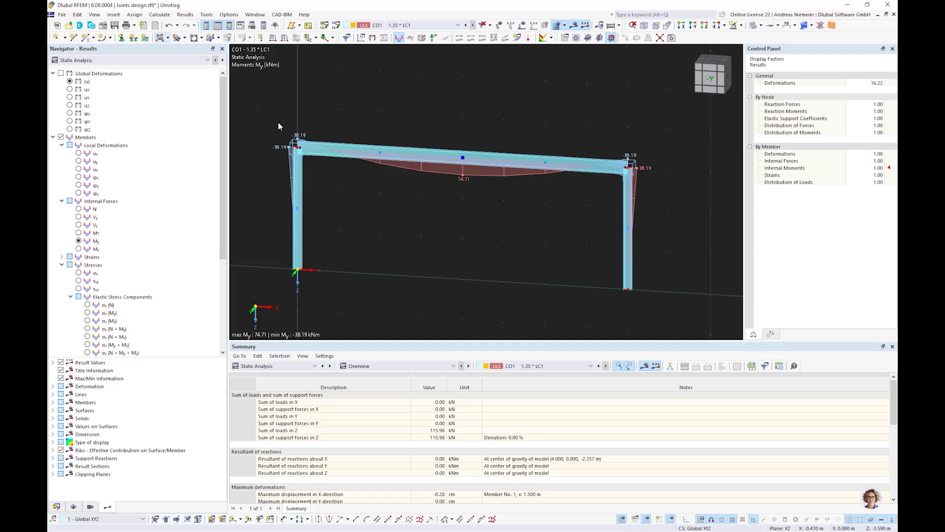
# Step: Close the Joints design.rf6 model without saving its changes
pyautogui.click(64, 15)
pyautogui.click(63, 15)
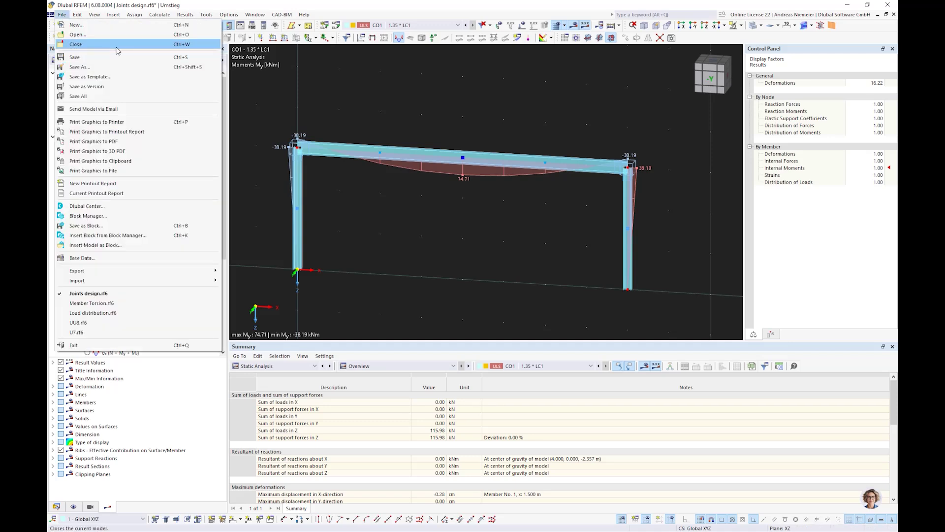
pyautogui.click(109, 48)
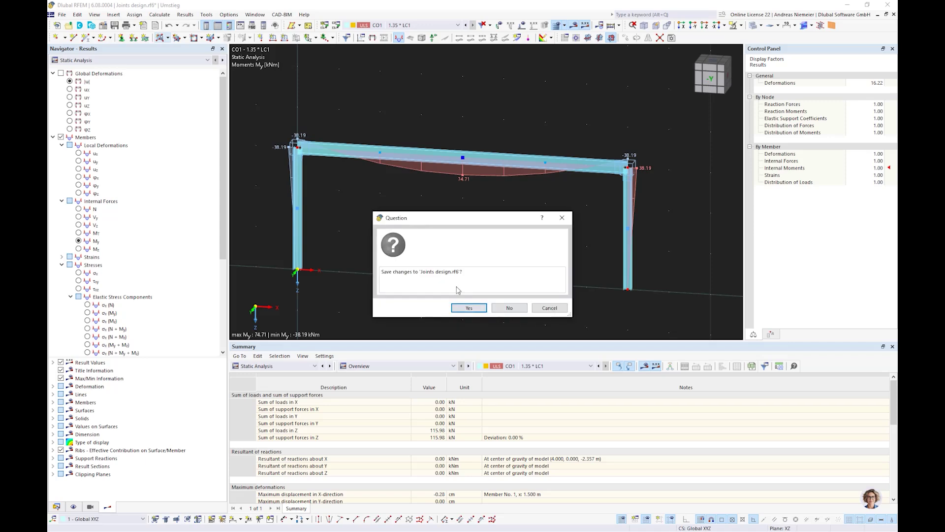
pyautogui.click(524, 309)
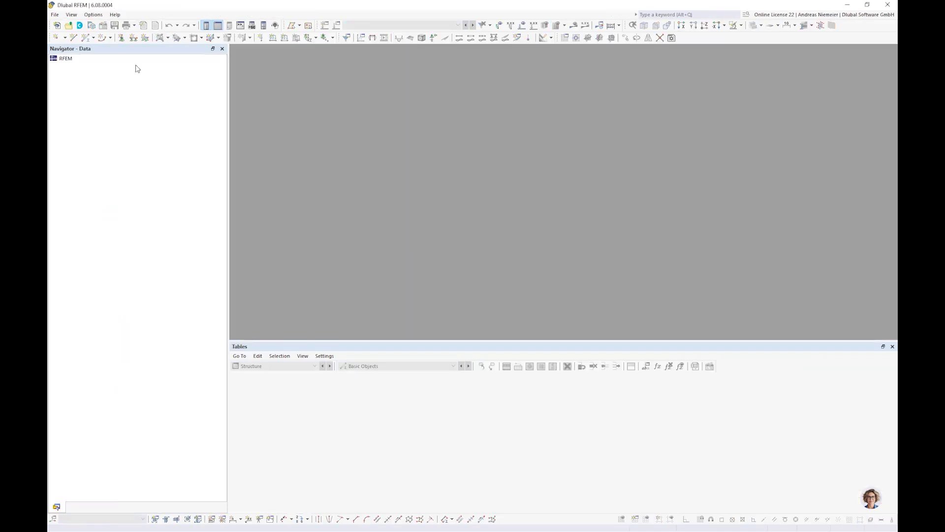
# Step: Open the model Calculation diagram.rf6 from the Umstieg folder
pyautogui.click(56, 15)
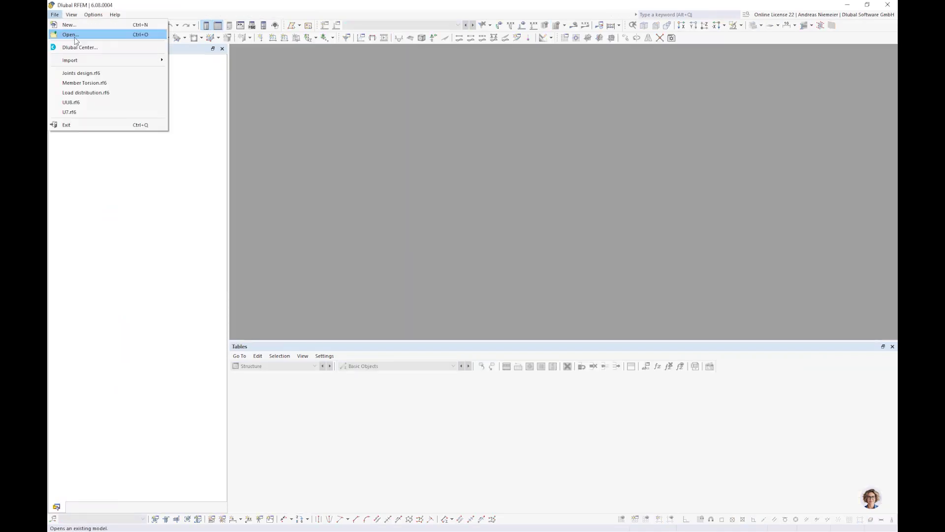
pyautogui.click(74, 35)
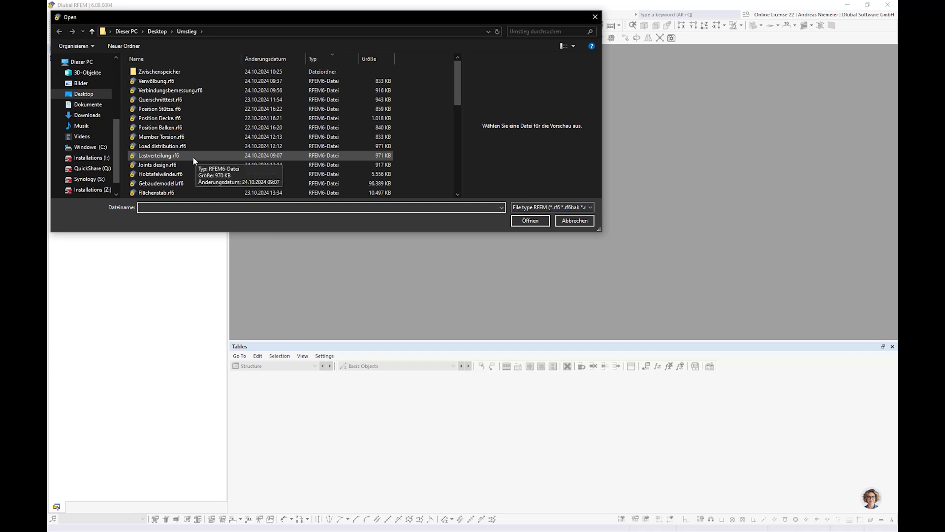
pyautogui.scroll(-1, 173, 109)
pyautogui.scroll(-2, 174, 109)
pyautogui.scroll(2, 184, 170)
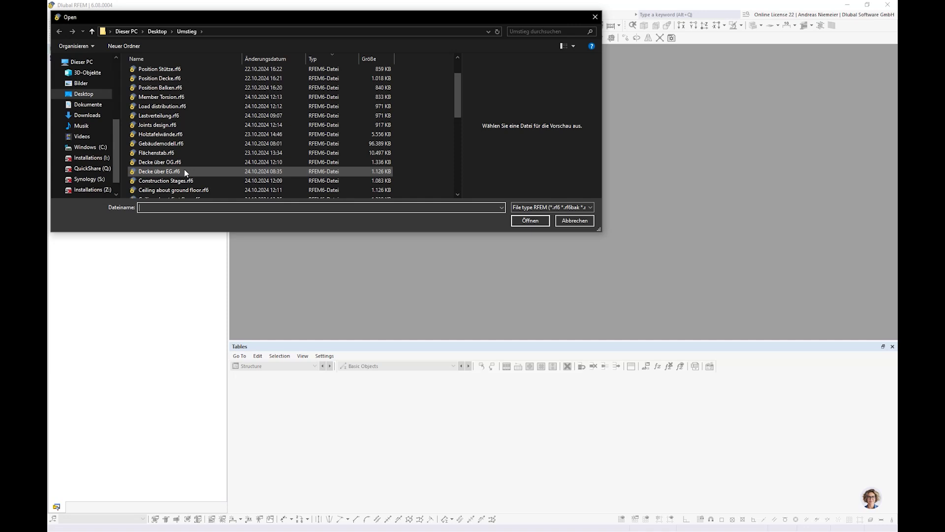
pyautogui.scroll(1, 165, 97)
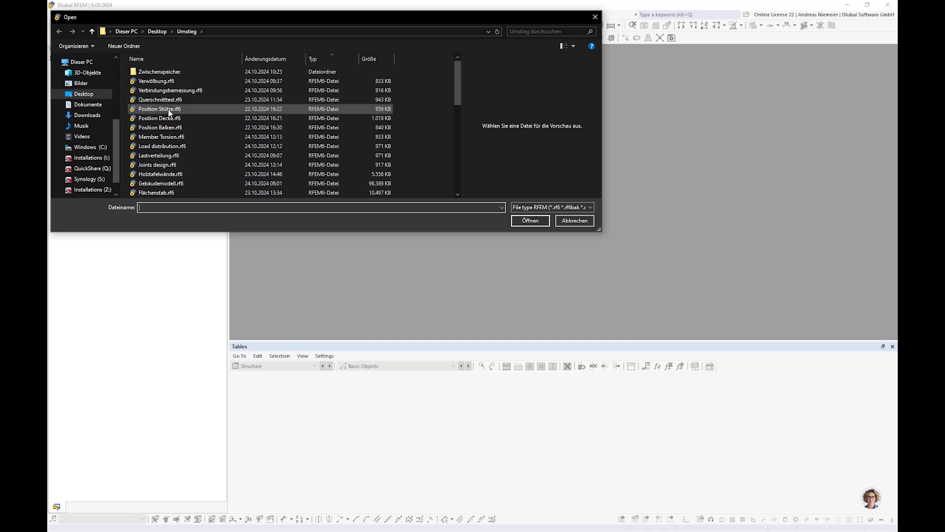
pyautogui.scroll(-10, 180, 190)
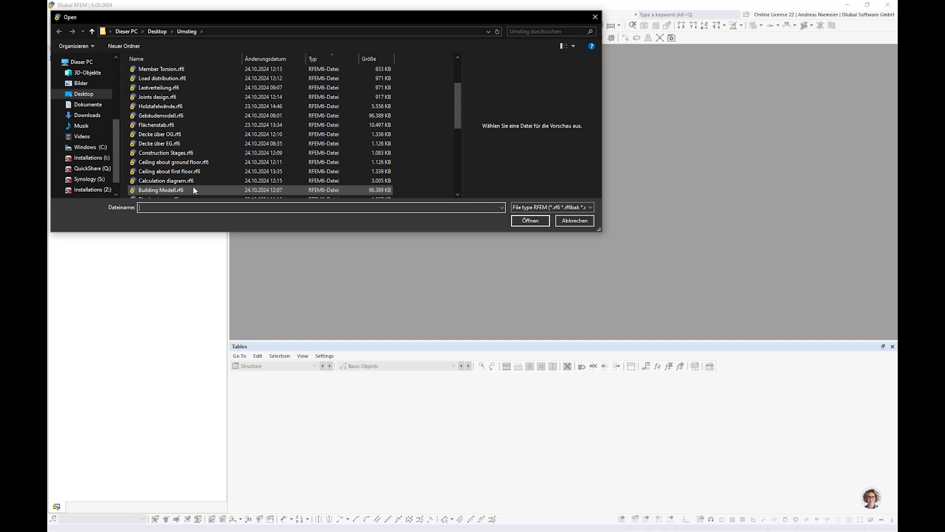
pyautogui.scroll(4, 192, 188)
pyautogui.click(166, 109)
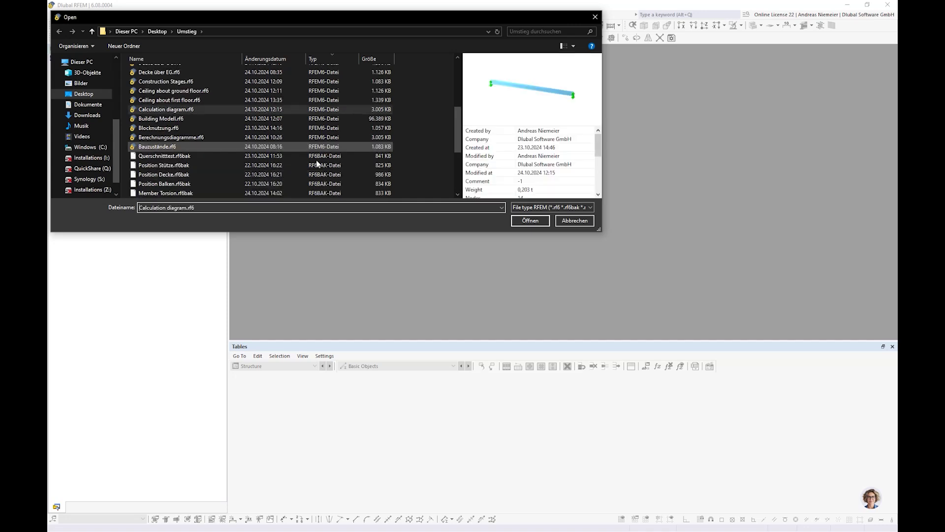
pyautogui.click(531, 221)
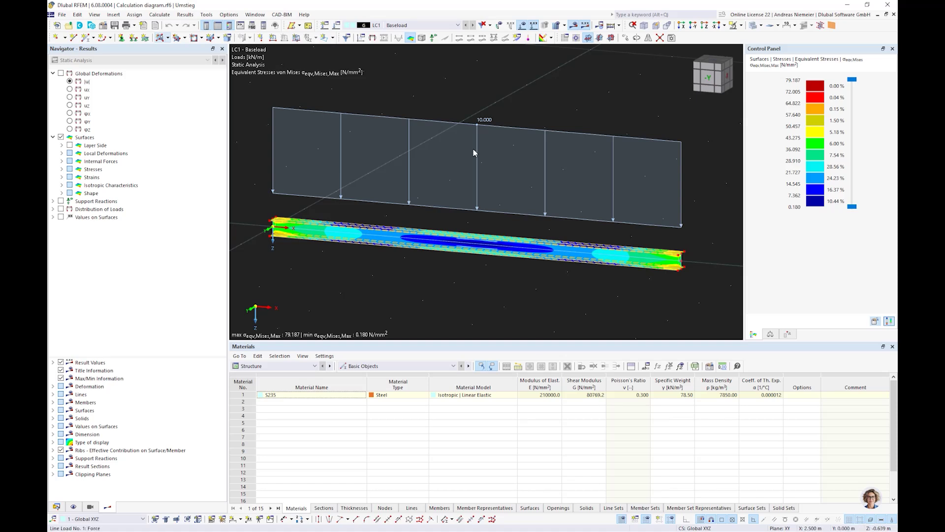
# Step: Hide the loads and the calculation results in the surface beam model
pyautogui.click(525, 25)
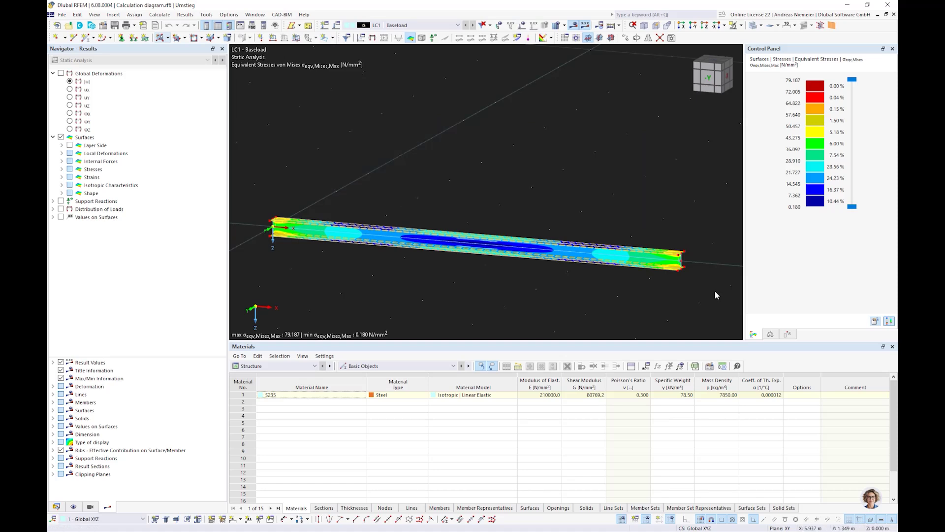
pyautogui.click(612, 25)
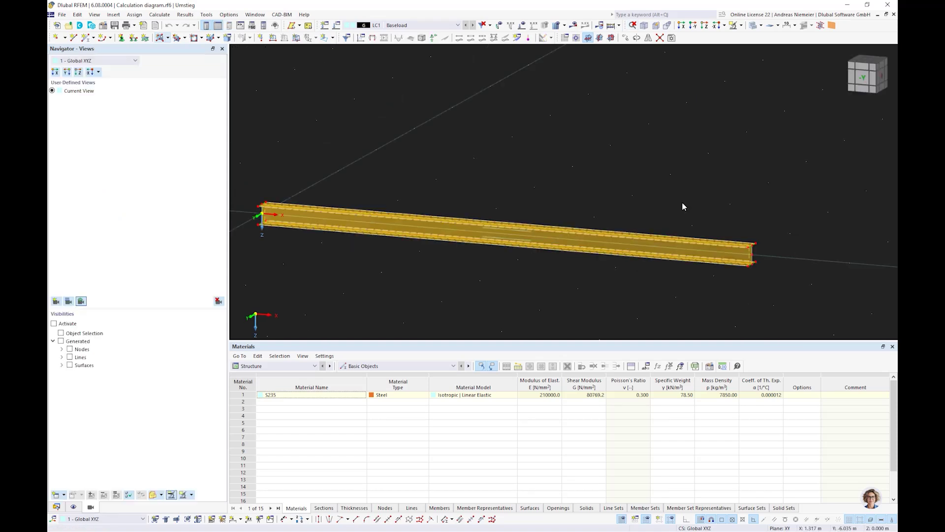
# Step: Check the thickness and material of the beam's web surface and upper flange surface without changing them
pyautogui.scroll(5, 744, 237)
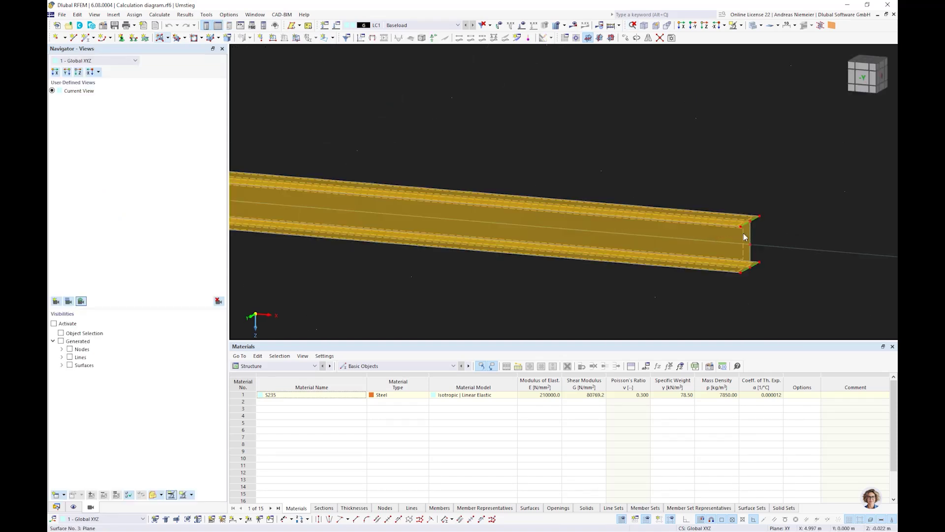
pyautogui.scroll(1, 744, 237)
pyautogui.doubleClick(748, 238)
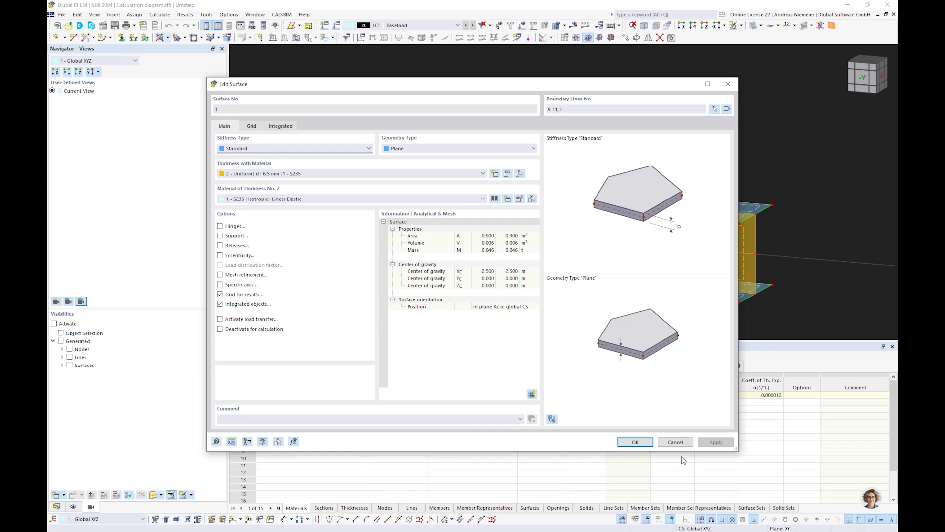
pyautogui.click(679, 442)
pyautogui.scroll(3, 788, 231)
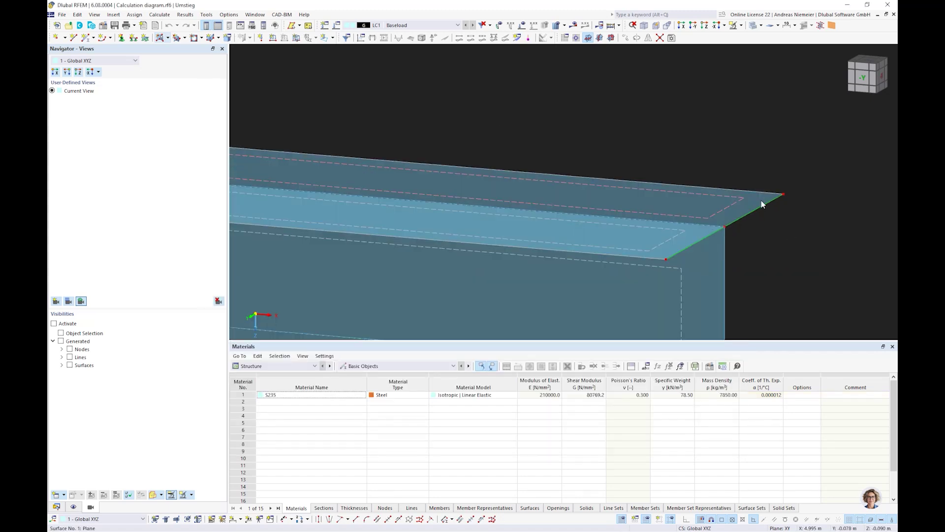
pyautogui.doubleClick(762, 205)
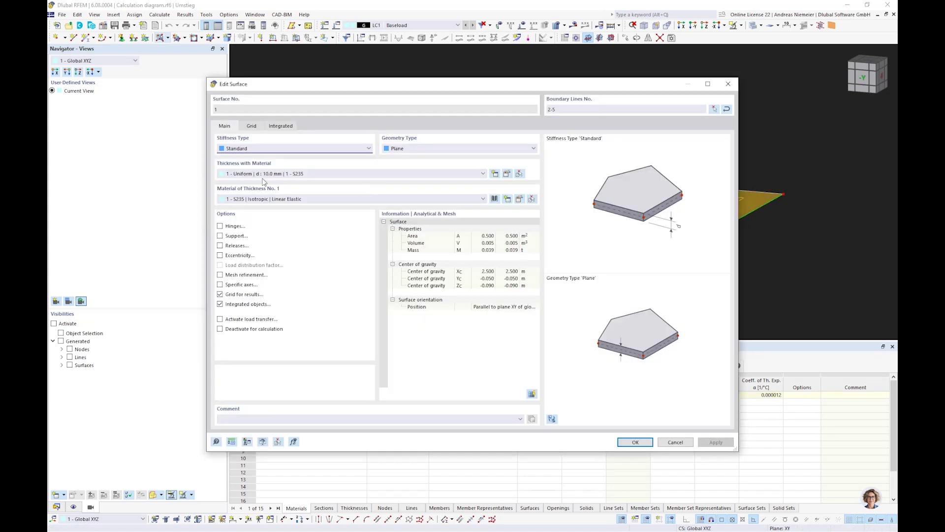
pyautogui.click(678, 442)
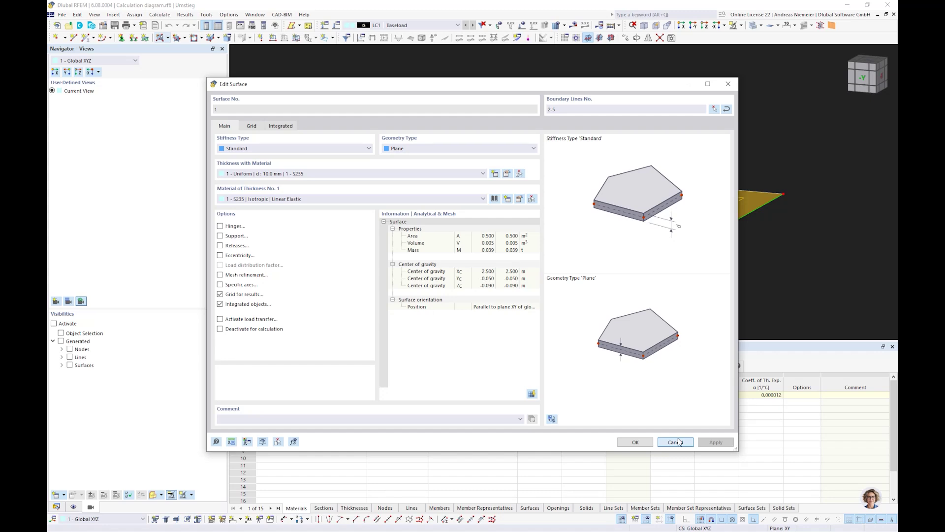
# Step: Show the line supports at both beam ends for inspection, and hide them again
pyautogui.scroll(3, 684, 161)
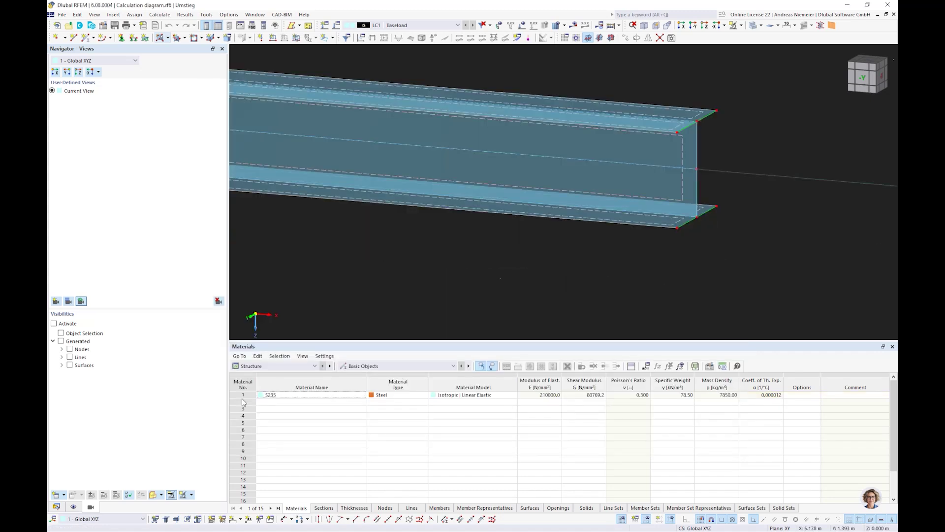
pyautogui.click(72, 507)
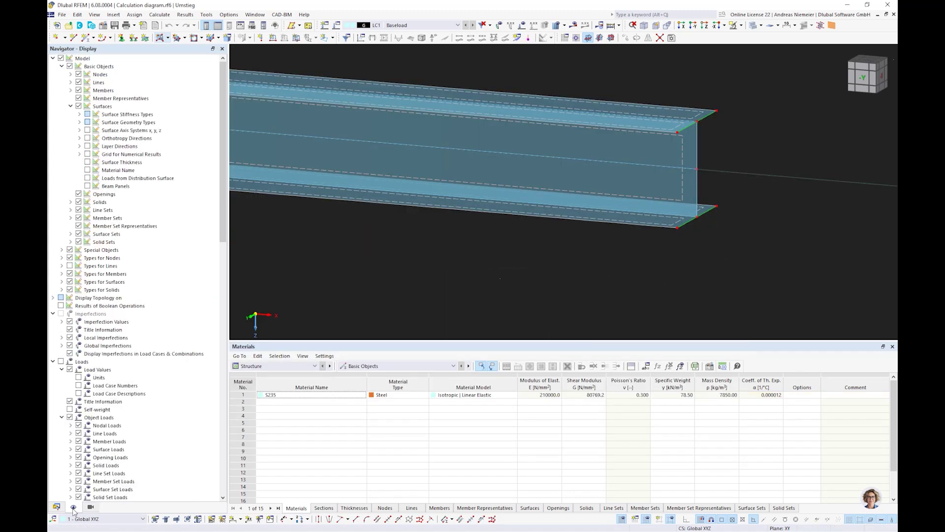
pyautogui.click(70, 266)
pyautogui.scroll(-4, 590, 221)
pyautogui.moveTo(590, 221); pyautogui.dragTo(701, 264, button='middle')
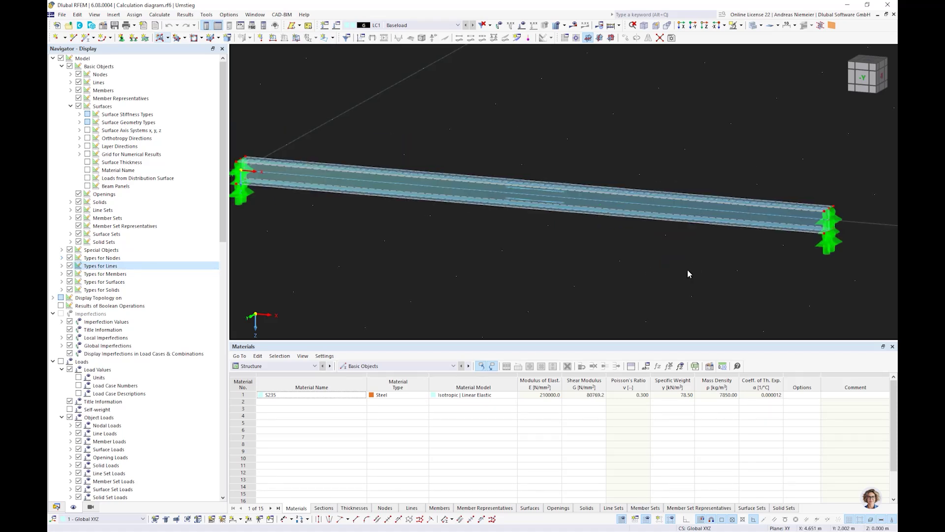
pyautogui.click(69, 265)
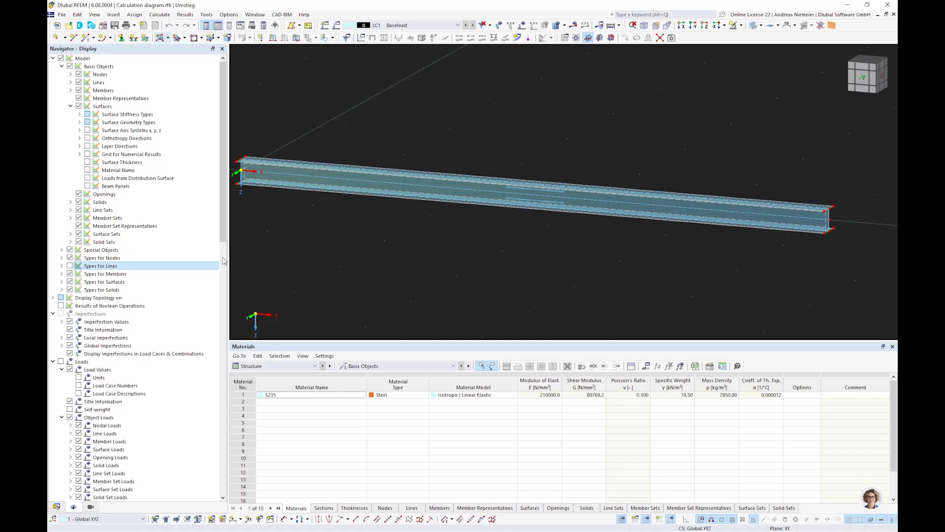
# Step: Display the LC1 von Mises stress results on the beam together with its line load
pyautogui.click(576, 26)
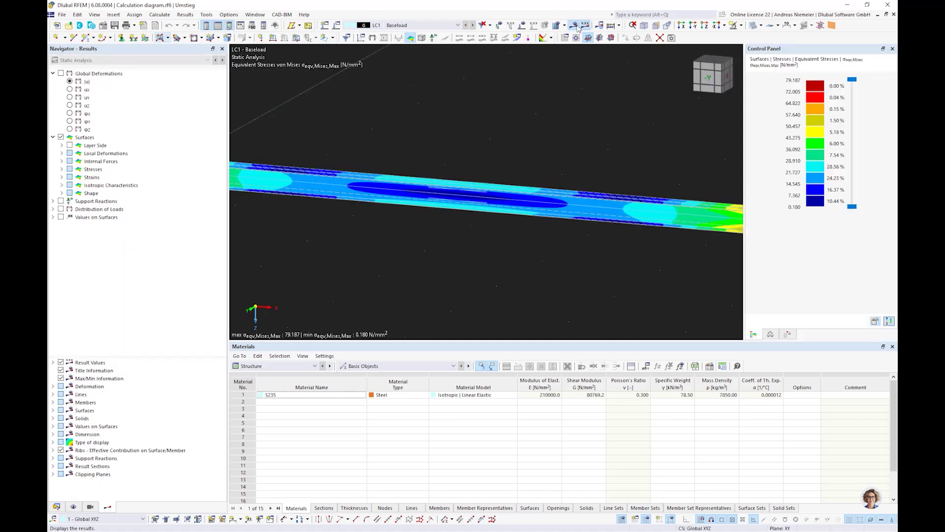
pyautogui.scroll(-3, 492, 213)
pyautogui.scroll(2, 486, 217)
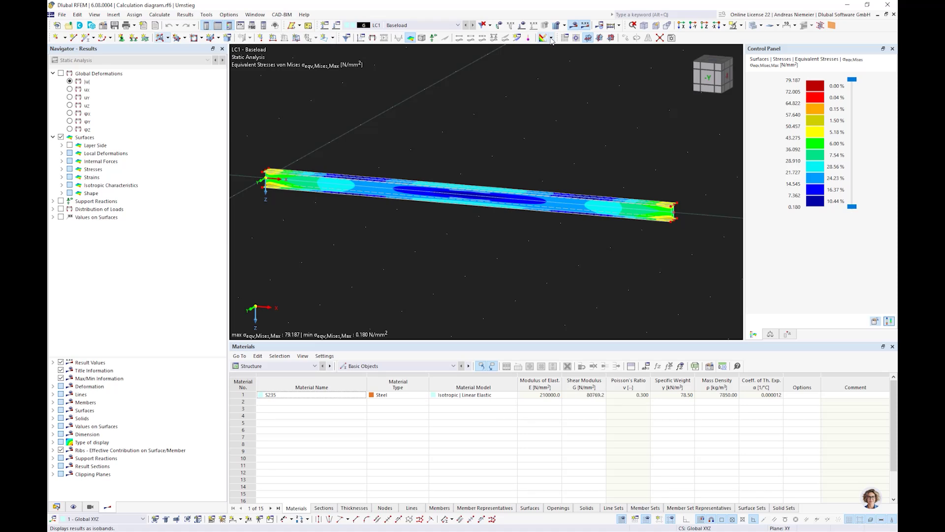
pyautogui.click(523, 24)
pyautogui.scroll(-2, 557, 278)
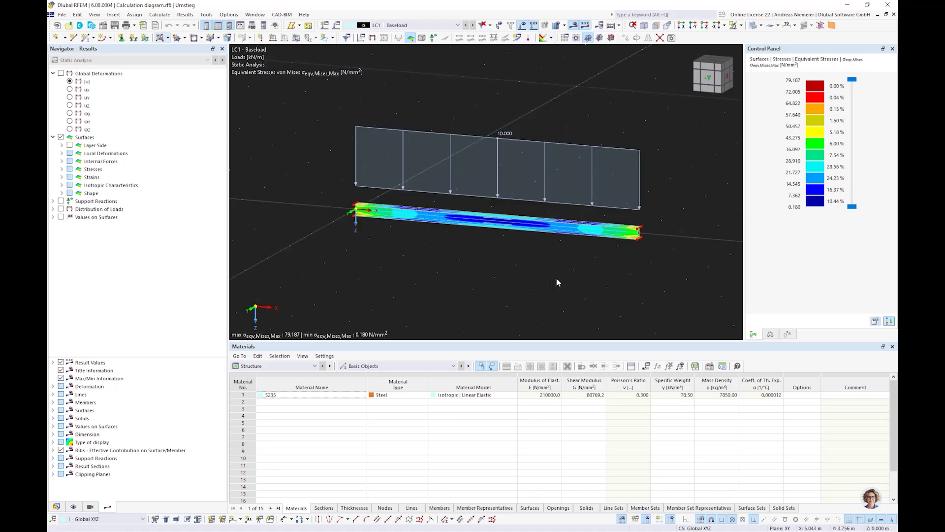
pyautogui.scroll(2, 540, 268)
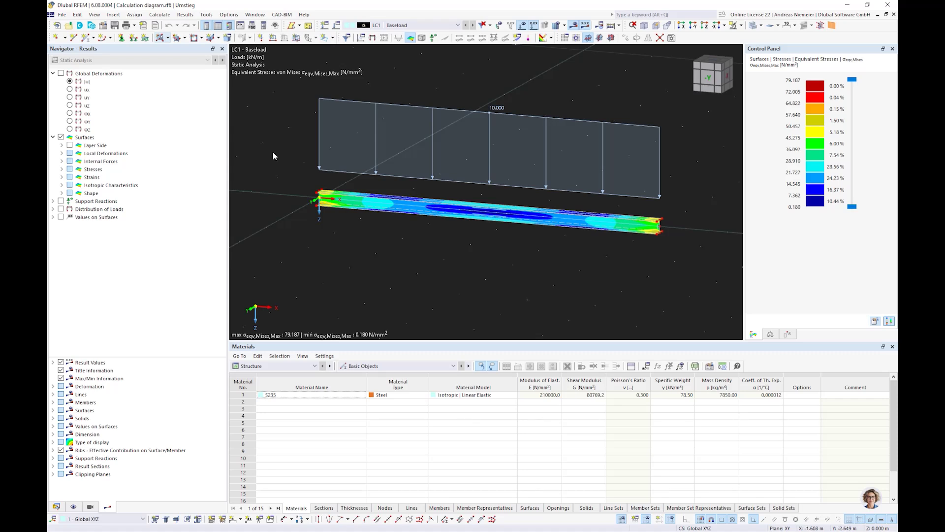
# Step: Activate the Nonlinear Material Behavior and Structure Stability add-ons in the model's base data
pyautogui.click(104, 26)
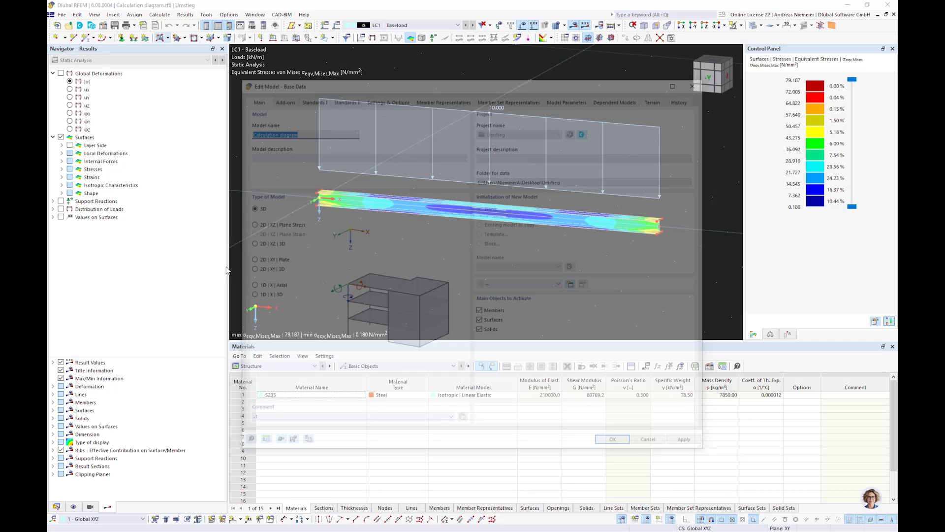
pyautogui.click(280, 97)
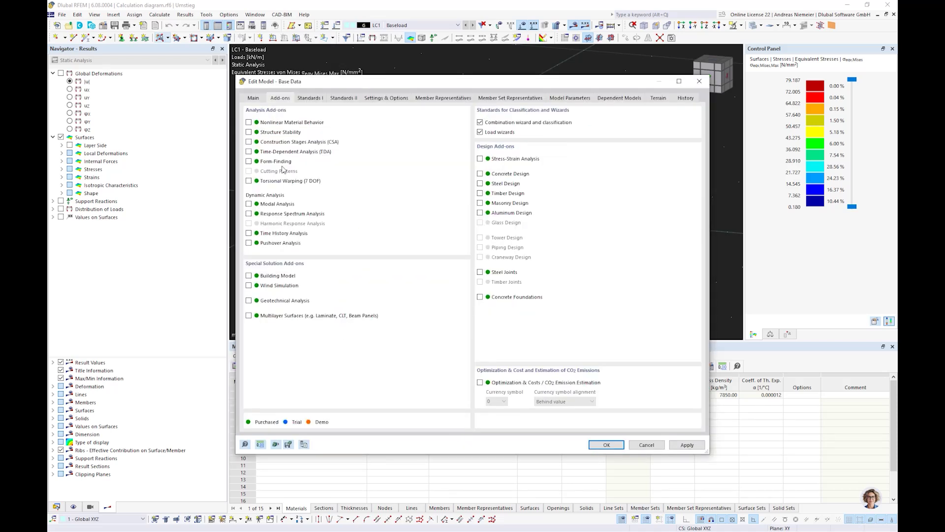
pyautogui.click(249, 122)
pyautogui.click(249, 132)
pyautogui.click(609, 445)
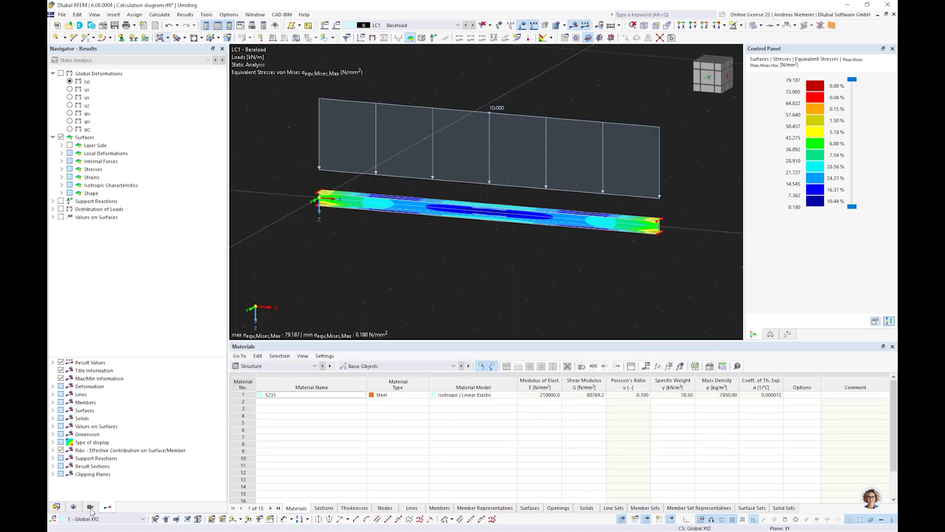
# Step: Change the material model of steel S235 to Isotropic | Nonlinear Elastic (Surfaces/Solids)
pyautogui.click(58, 507)
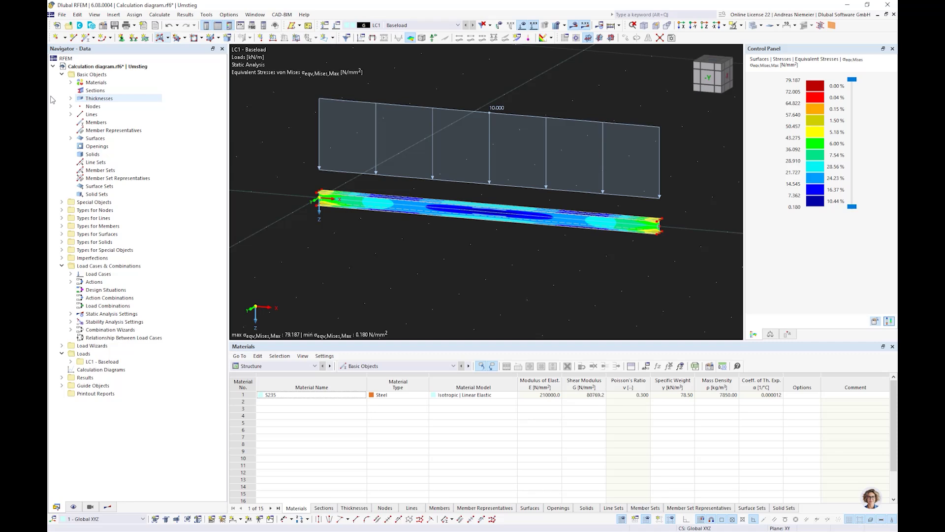
pyautogui.doubleClick(82, 84)
pyautogui.doubleClick(104, 90)
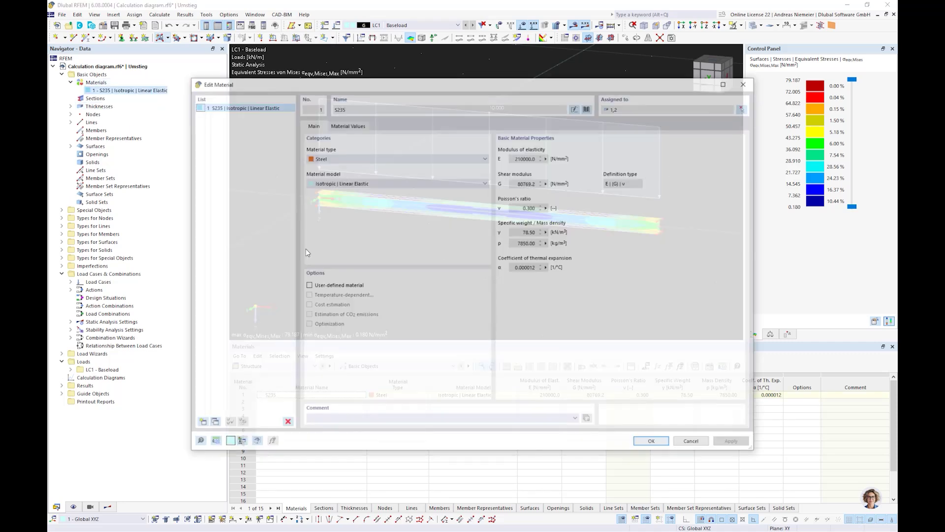
pyautogui.click(348, 184)
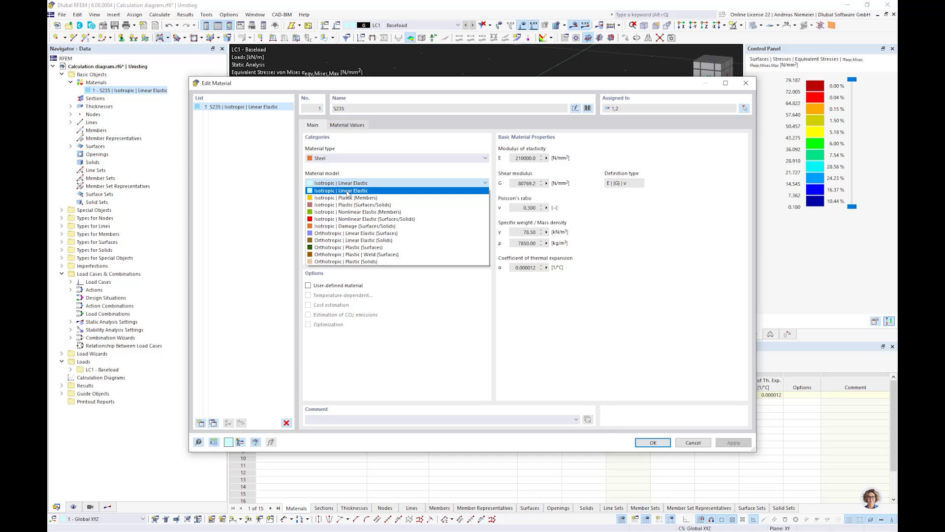
pyautogui.click(353, 219)
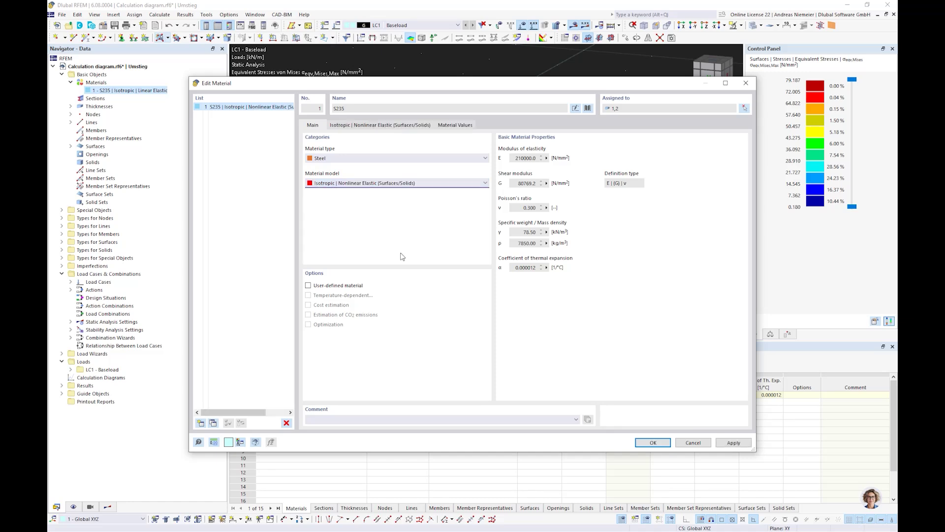
# Step: Check the elastic moduli and yield strength of the nonlinear material model, and apply the material change
pyautogui.click(382, 126)
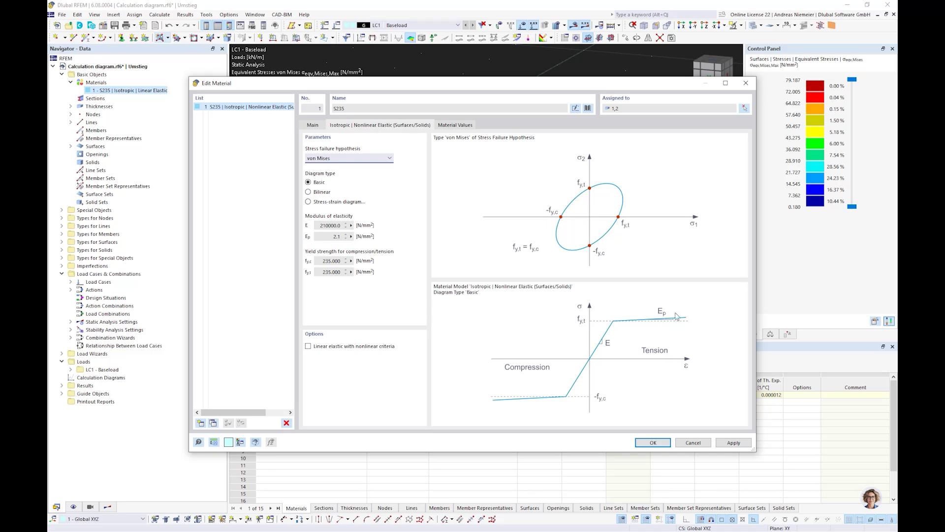
pyautogui.moveTo(326, 225); pyautogui.dragTo(338, 226)
pyautogui.click(334, 238)
pyautogui.doubleClick(325, 261)
pyautogui.click(653, 443)
pyautogui.click(510, 315)
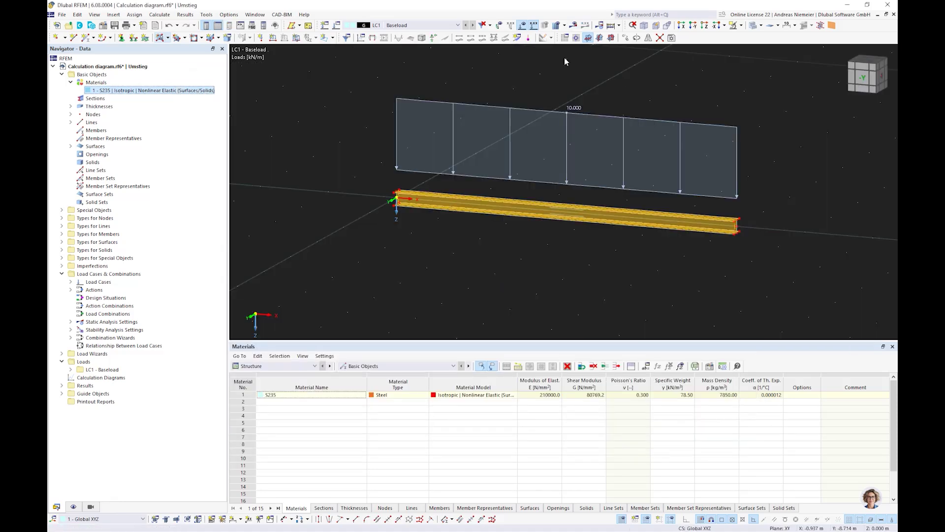
# Step: Recalculate LC1 with the nonlinear material, close the result table, and view the stresses on the beam
pyautogui.click(573, 25)
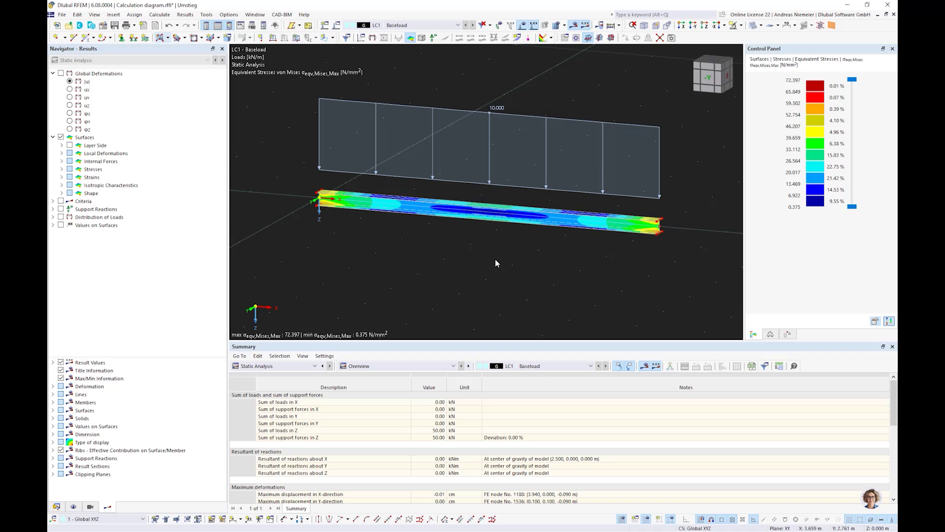
pyautogui.click(892, 347)
pyautogui.scroll(1, 500, 331)
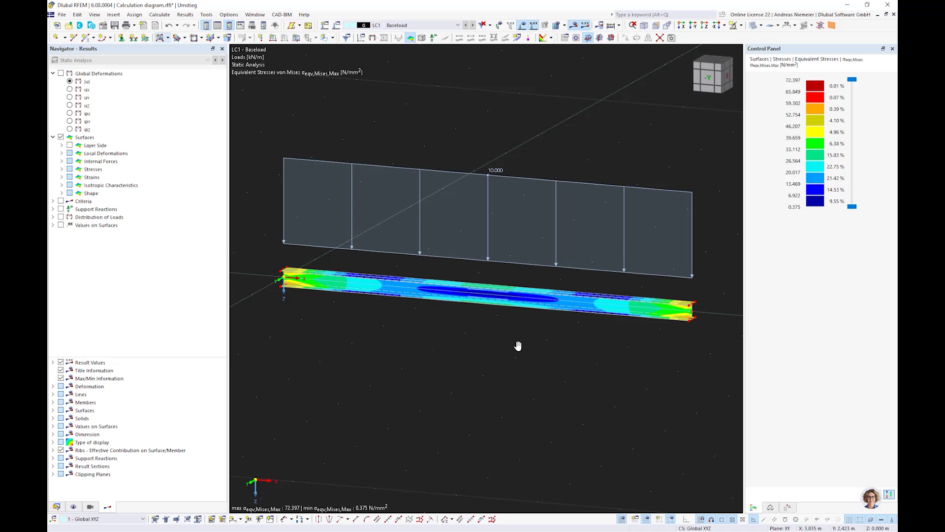
pyautogui.moveTo(518, 346); pyautogui.dragTo(498, 333, button='middle')
pyautogui.scroll(1, 498, 333)
pyautogui.scroll(-2, 498, 332)
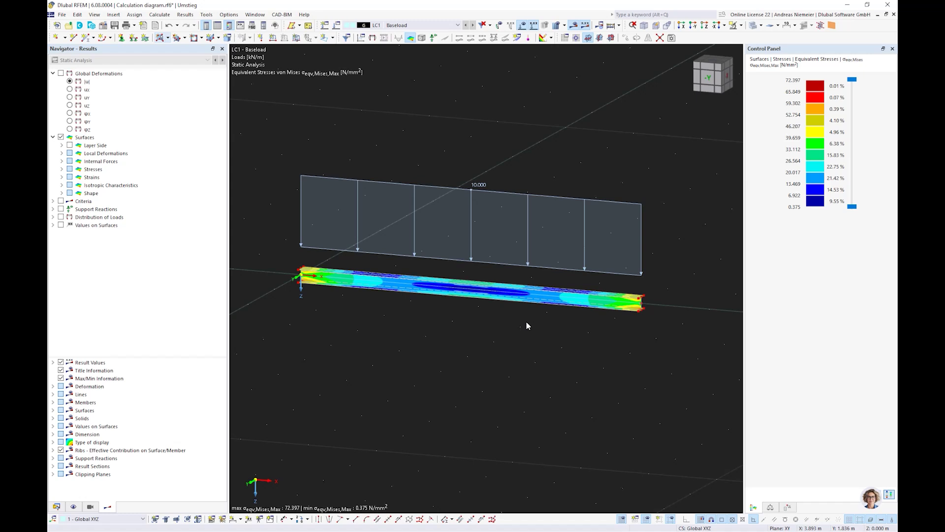
# Step: Enable the critical load calculation for LC1 and set its stability analysis type to Incremental method without eigenvalue analysis (non-linear)
pyautogui.click(340, 27)
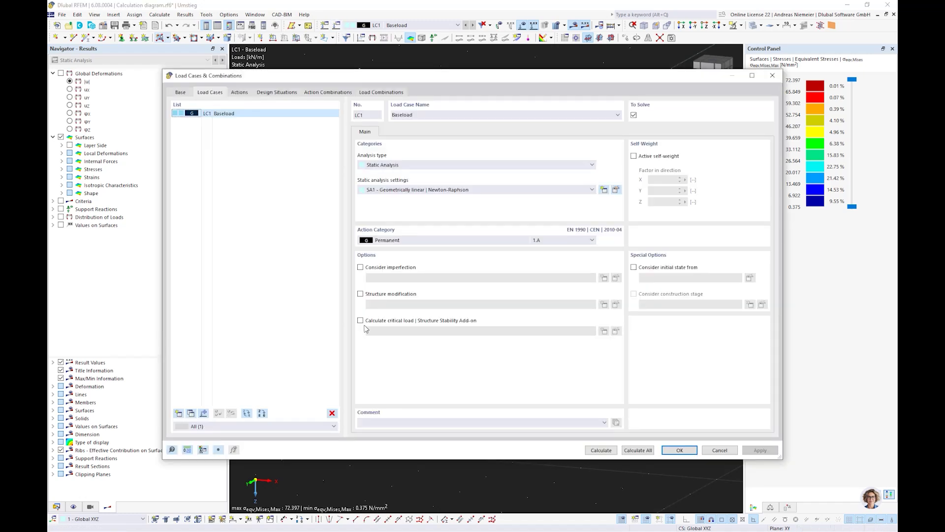
pyautogui.click(370, 321)
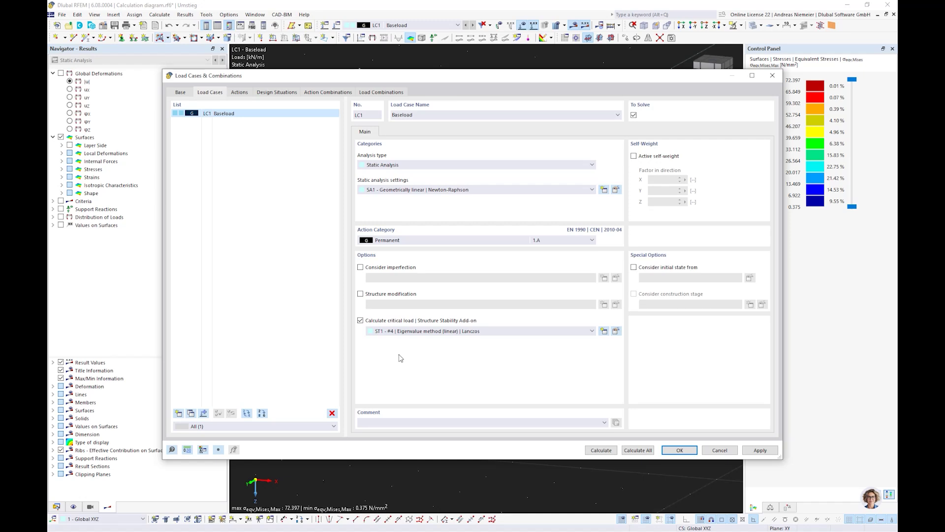
pyautogui.click(616, 331)
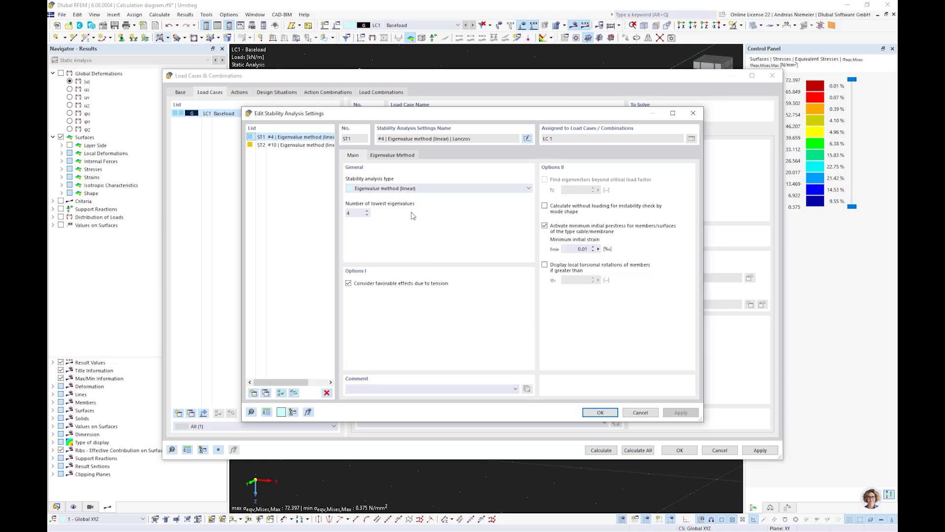
pyautogui.click(411, 188)
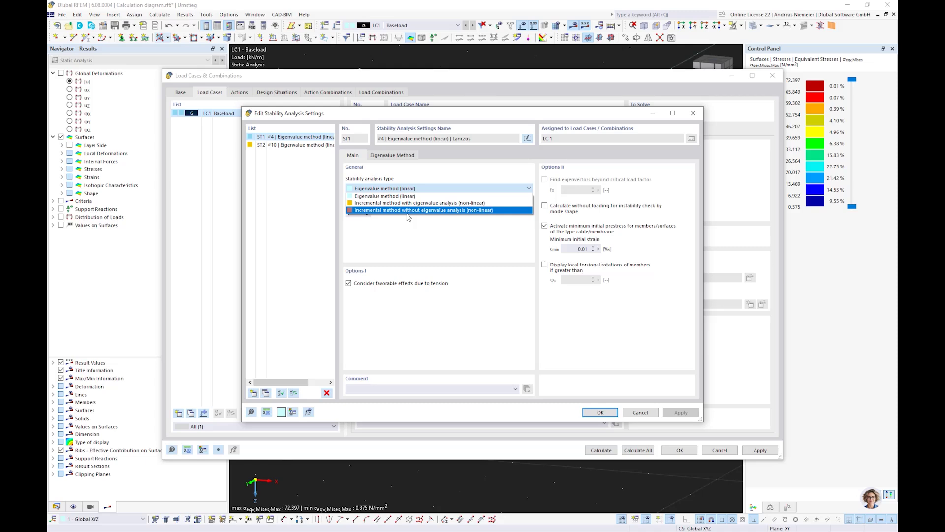
pyautogui.click(423, 210)
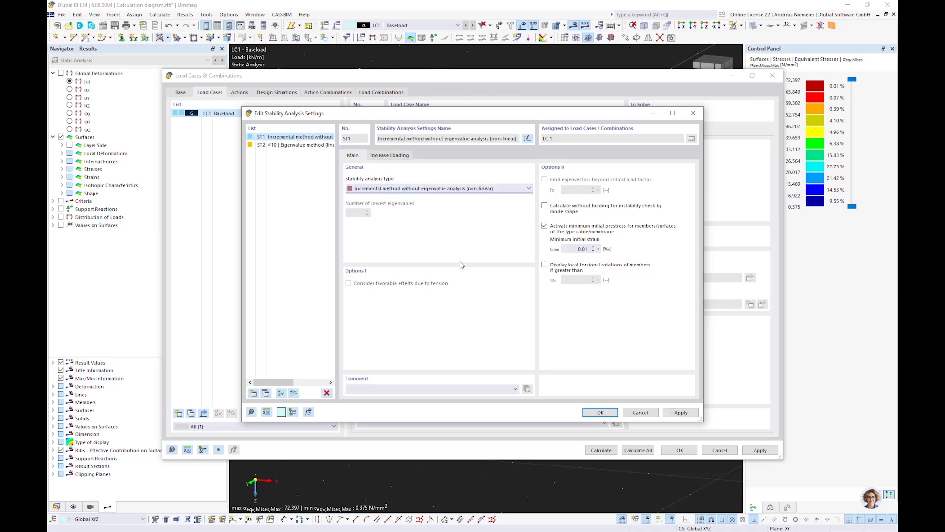
# Step: Set the load factor increment to 1, the refinement of the last increment to 5 and the maximum number of increments to 10
pyautogui.click(391, 156)
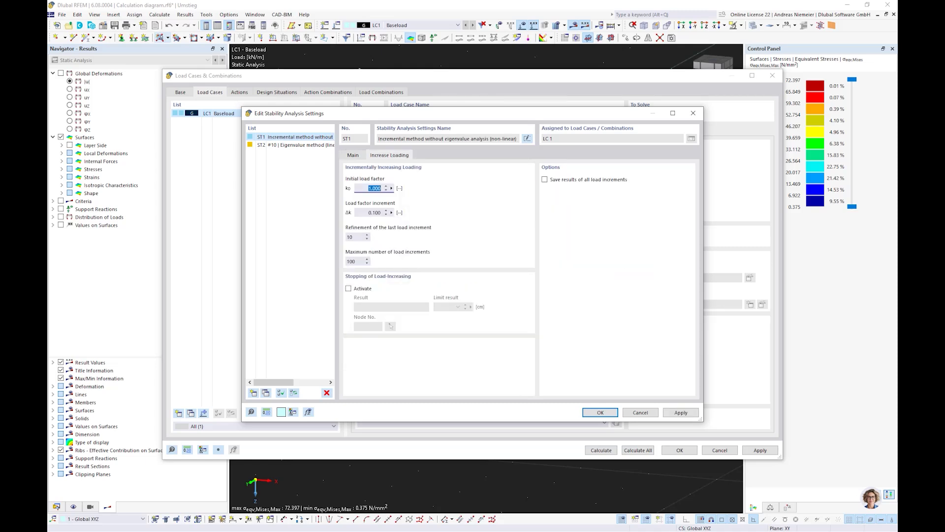
pyautogui.press('Tab')
pyautogui.write('1')
pyautogui.press('Tab')
pyautogui.write('5')
pyautogui.press('Tab')
pyautogui.write('10')
# Step: Stop the load increase at a displacement u of 15 cm, save the results of all load increments, and accept the stability settings
pyautogui.click(362, 290)
pyautogui.moveTo(447, 307); pyautogui.dragTo(517, 298)
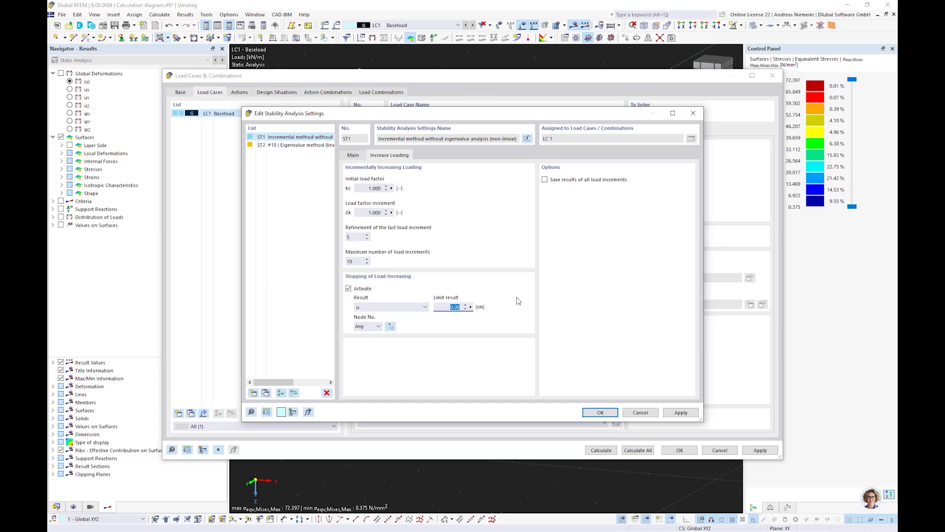
pyautogui.write('15')
pyautogui.click(552, 182)
pyautogui.click(584, 410)
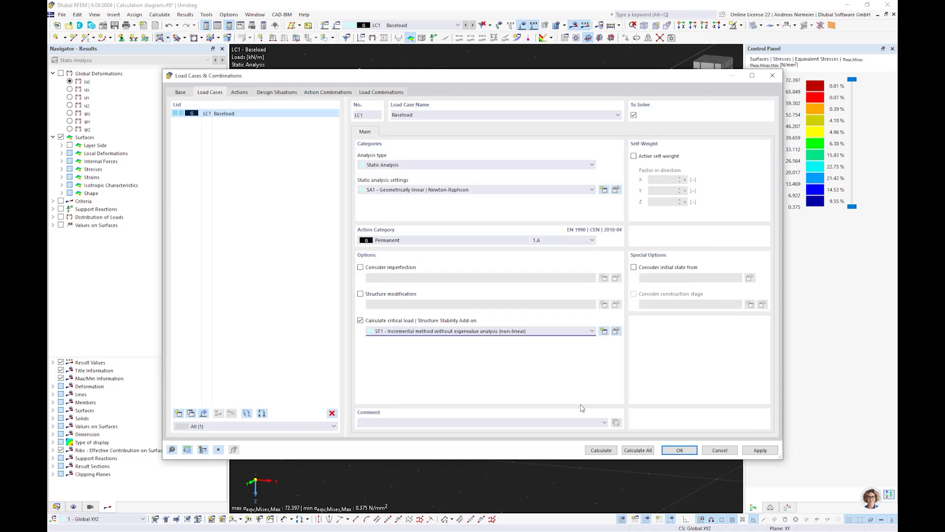
# Step: Calculate LC1 with its static and incremental stability analyses, and acknowledge the calculation message
pyautogui.click(596, 450)
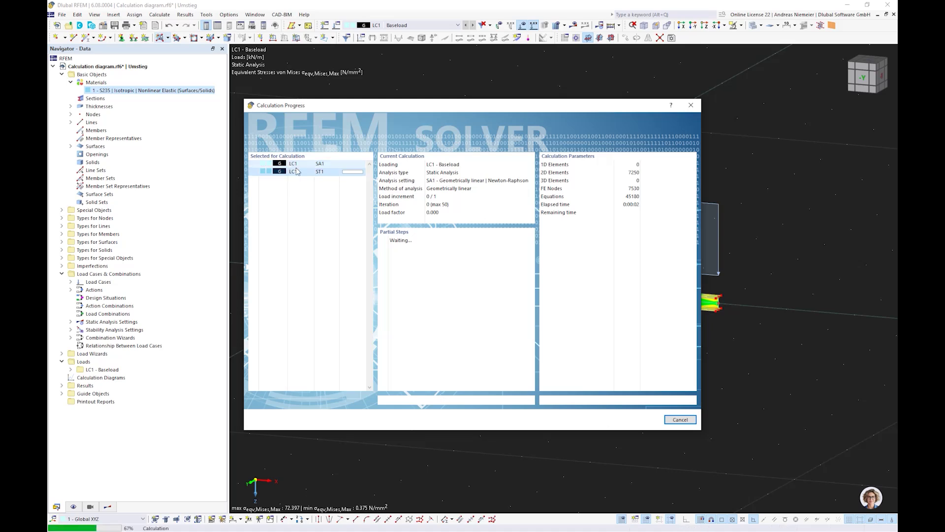
pyautogui.moveTo(443, 105); pyautogui.dragTo(442, 231)
pyautogui.moveTo(443, 280); pyautogui.dragTo(412, 171)
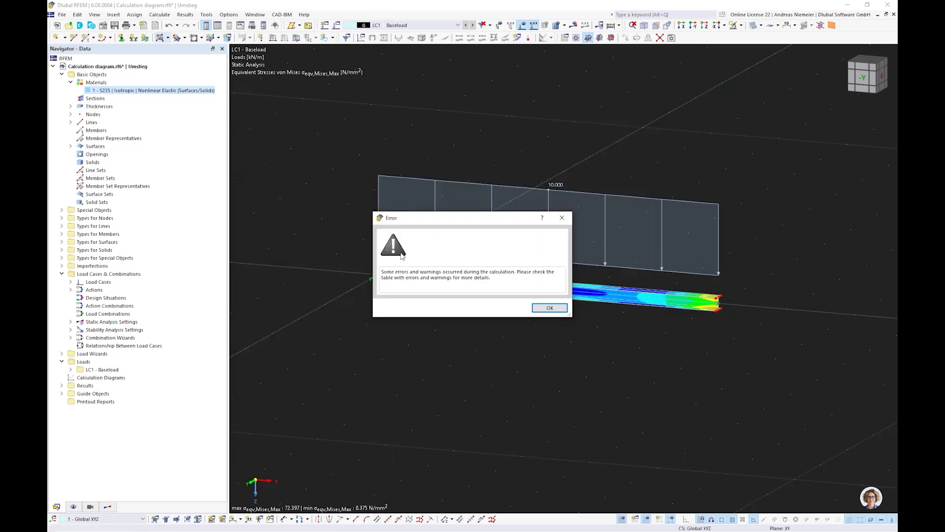
pyautogui.click(550, 309)
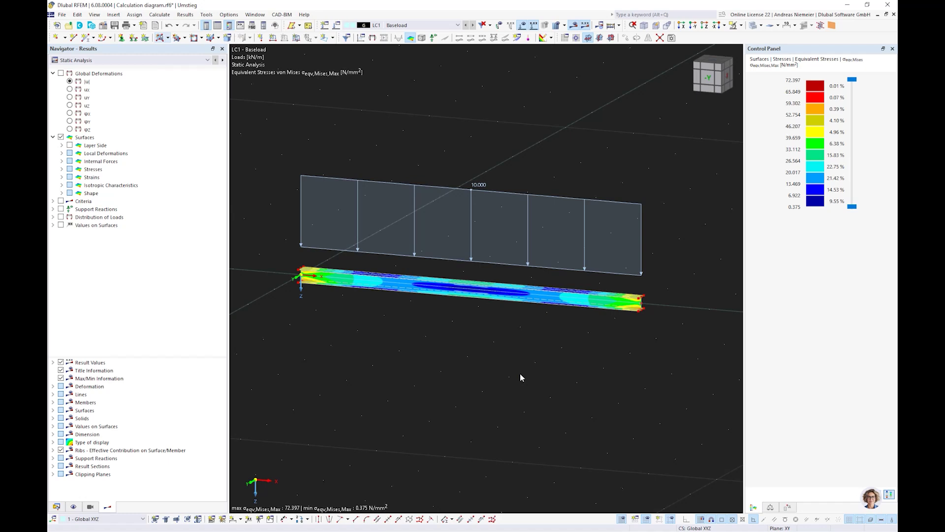
# Step: Switch the results to Incremental Stability Analysis and examine the von Mises stresses at the beam's midspan and ends
pyautogui.click(155, 60)
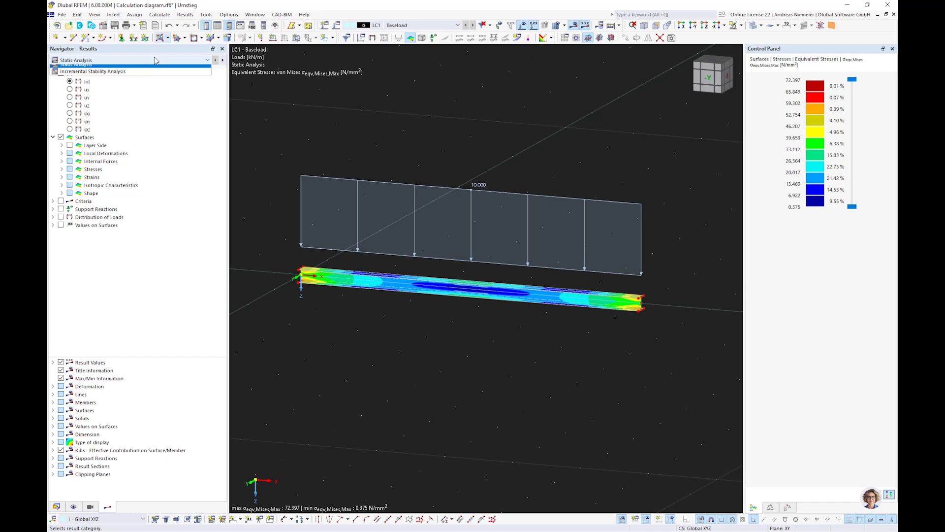
pyautogui.click(152, 75)
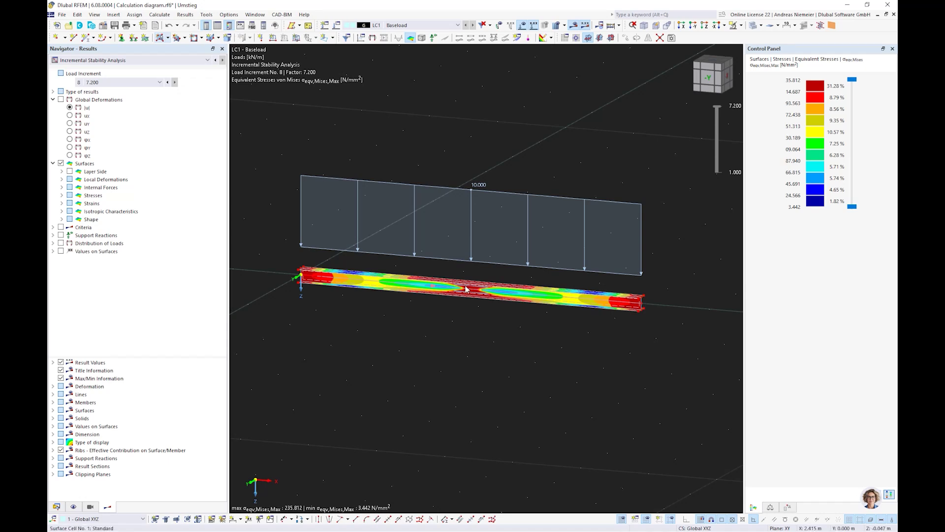
pyautogui.scroll(5, 463, 297)
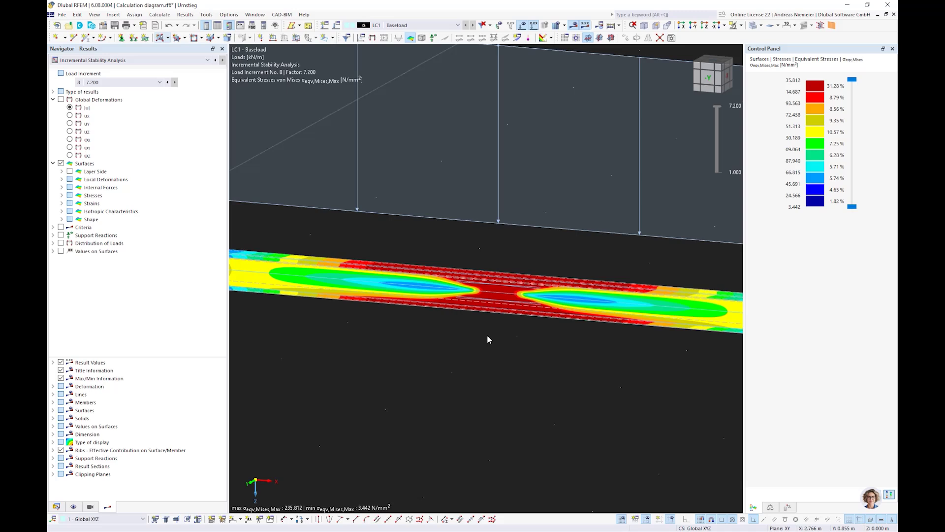
pyautogui.scroll(-1, 487, 335)
pyautogui.scroll(-3, 496, 282)
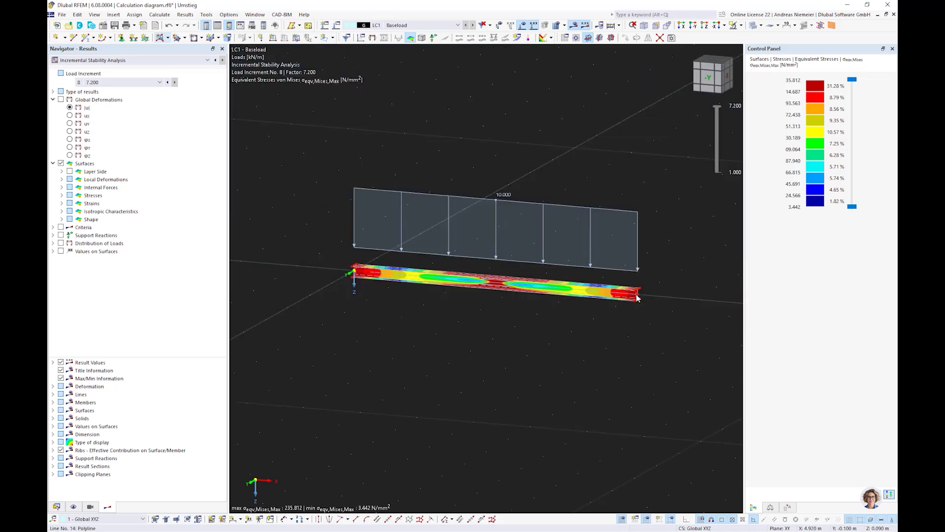
# Step: Compare the beam's von Mises stresses at load factors 1.000, 5.000 and 7.200
pyautogui.scroll(4, 637, 297)
pyautogui.scroll(-2, 612, 311)
pyautogui.moveTo(607, 306); pyautogui.dragTo(459, 365, button='middle')
pyautogui.scroll(-2, 459, 366)
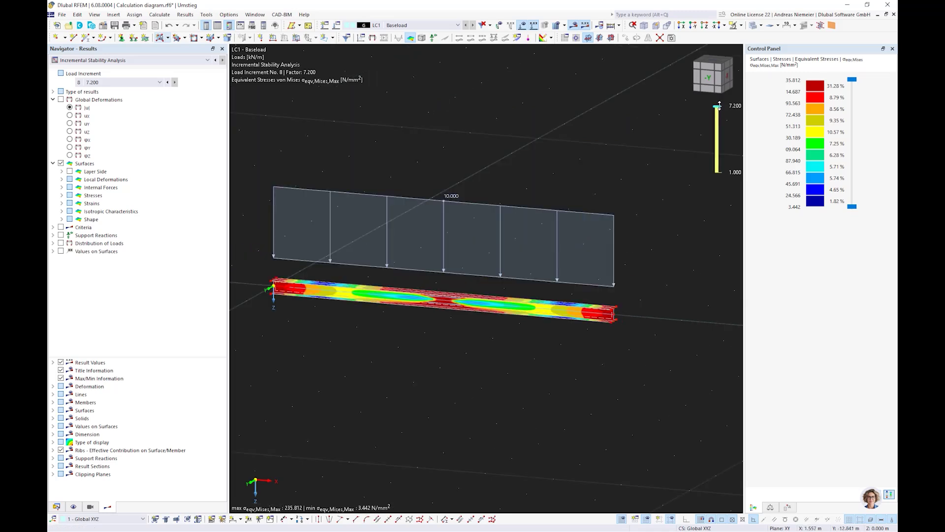
pyautogui.moveTo(720, 106); pyautogui.dragTo(720, 176)
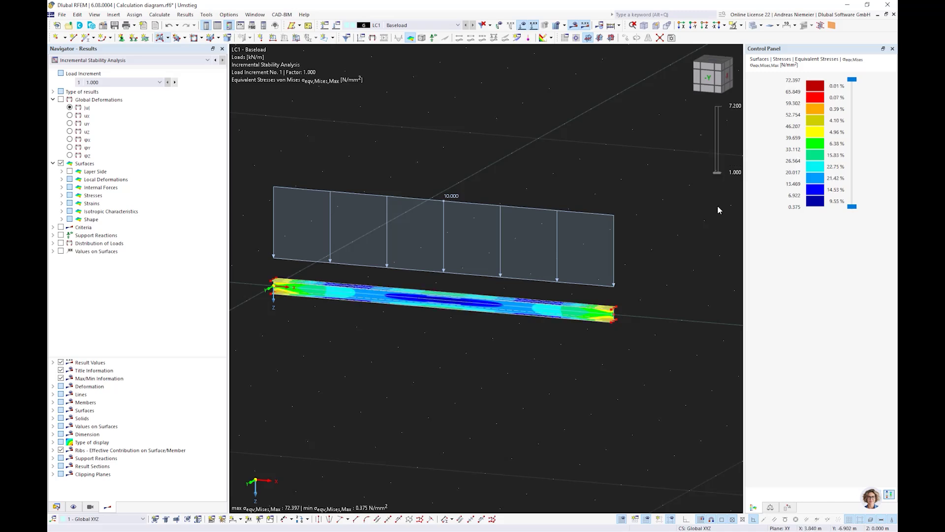
pyautogui.moveTo(717, 173); pyautogui.dragTo(717, 135)
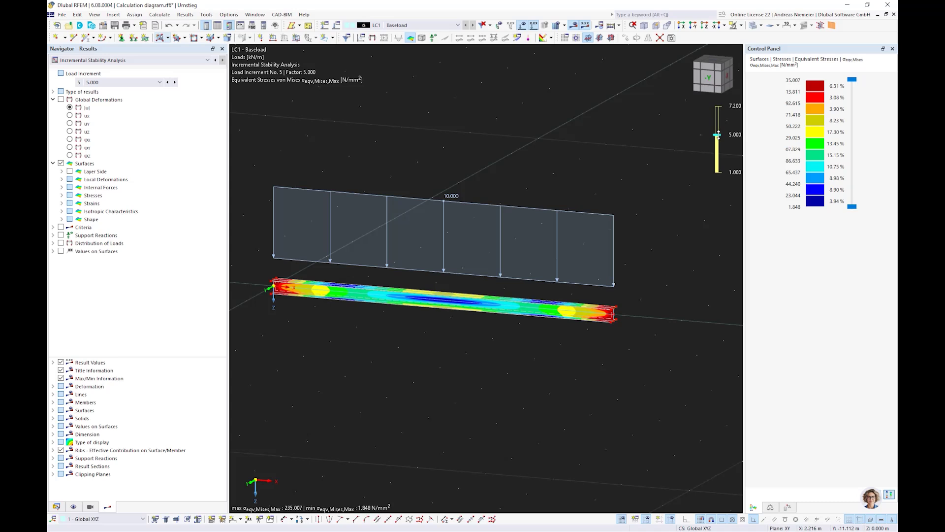
pyautogui.moveTo(717, 135); pyautogui.dragTo(718, 106)
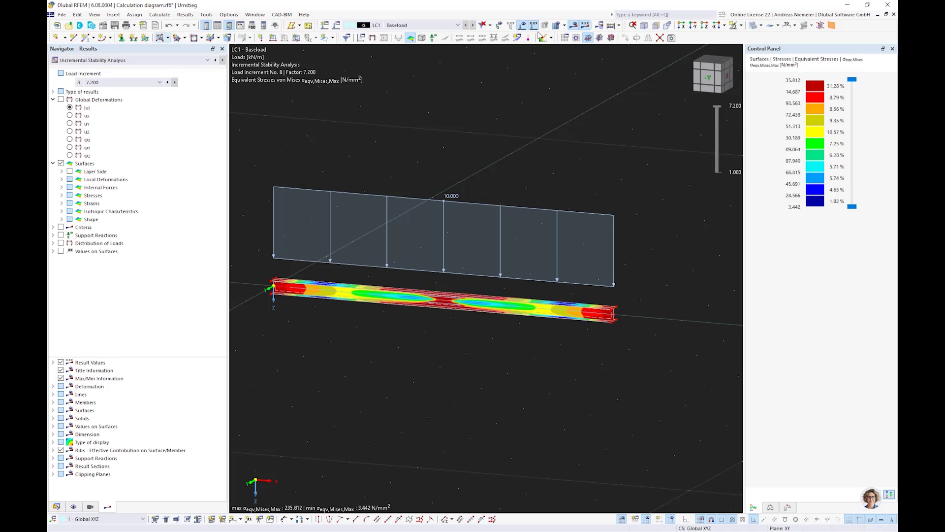
# Step: Hide the loads and display the design ratio ηy criterion on the beam surfaces
pyautogui.click(523, 26)
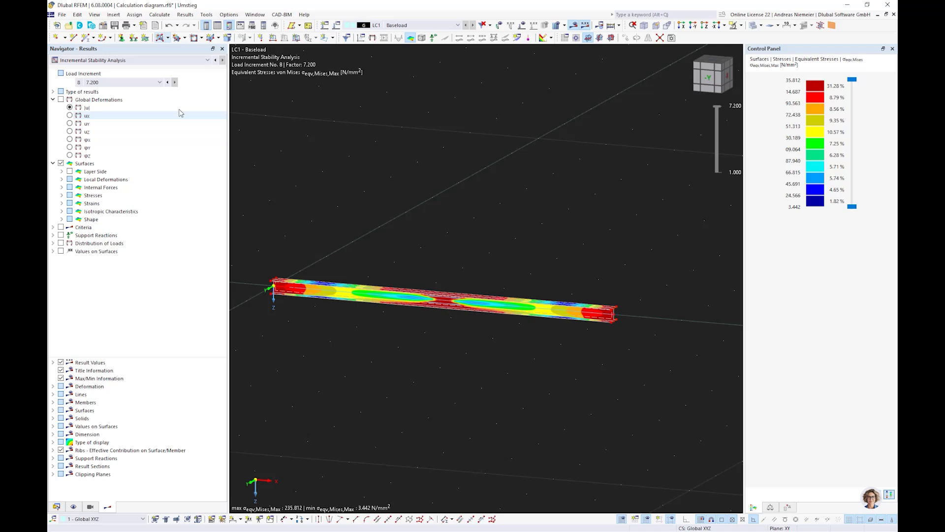
pyautogui.click(160, 82)
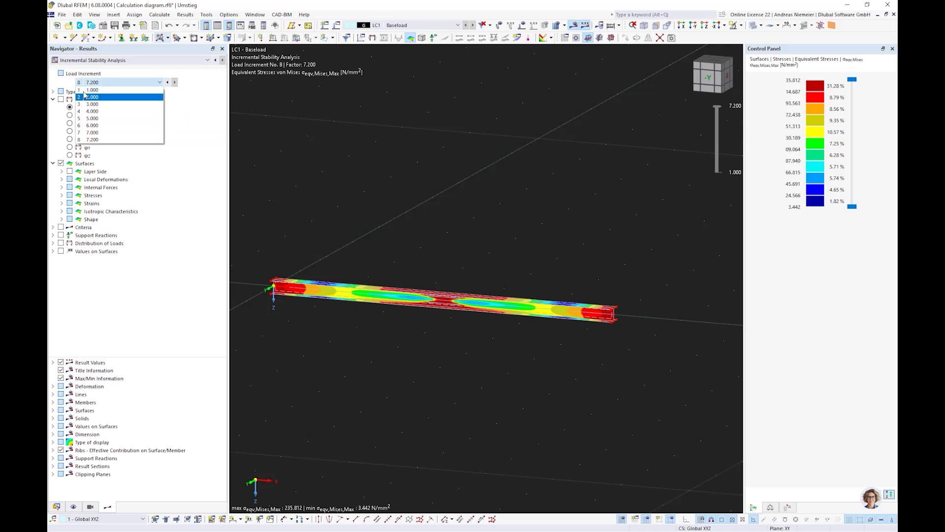
pyautogui.click(187, 99)
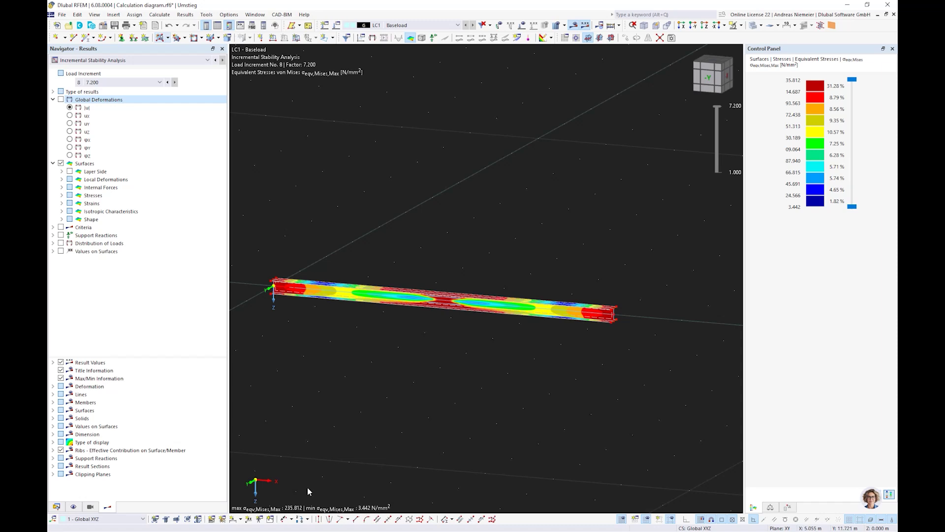
pyautogui.click(61, 228)
pyautogui.click(53, 227)
pyautogui.click(70, 244)
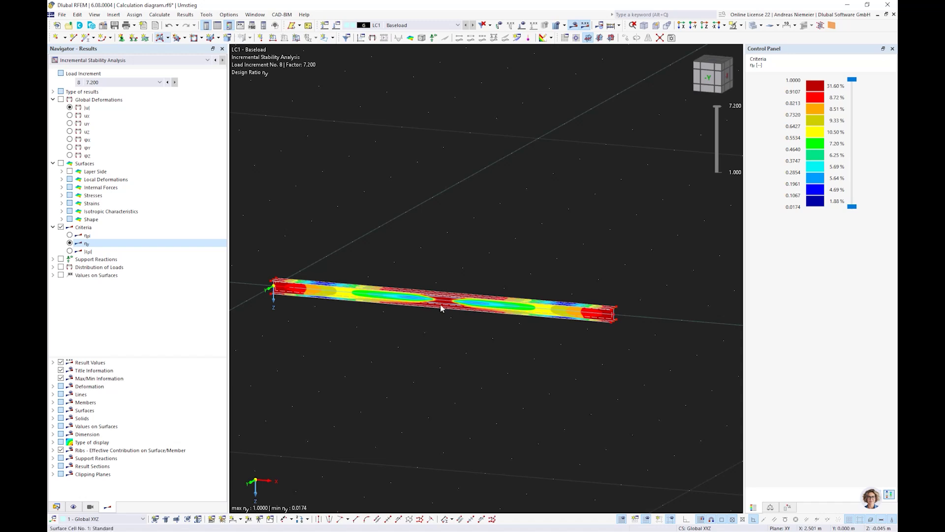
pyautogui.moveTo(282, 304); pyautogui.dragTo(282, 309, button='middle')
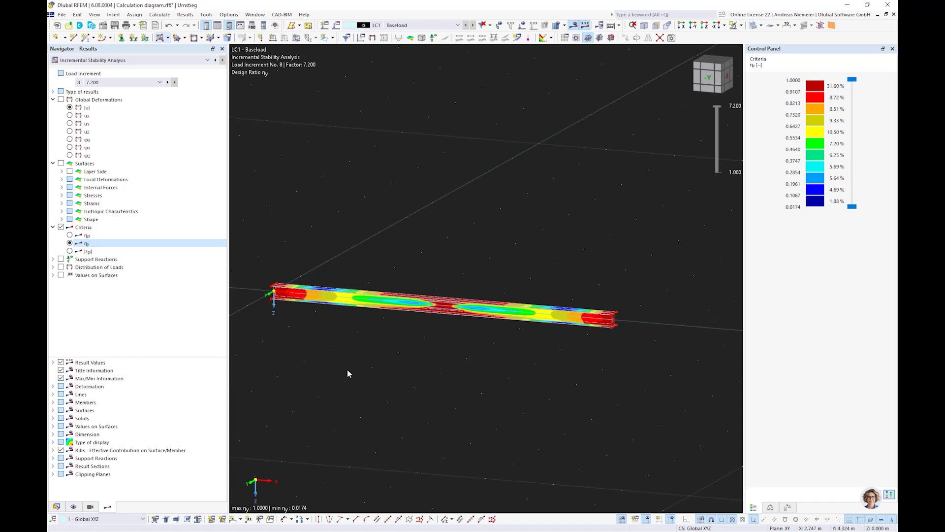
pyautogui.keyDown('ctrl'); pyautogui.moveTo(347, 374); pyautogui.dragTo(441, 350, button='middle'); pyautogui.keyUp('ctrl')
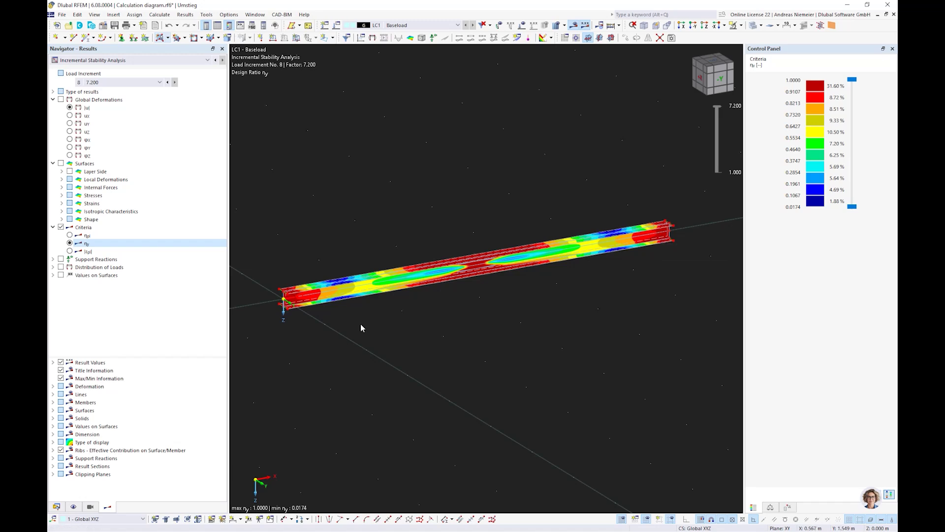
# Step: Start a new result section and assign it to surface 3, the beam's web
pyautogui.click(517, 38)
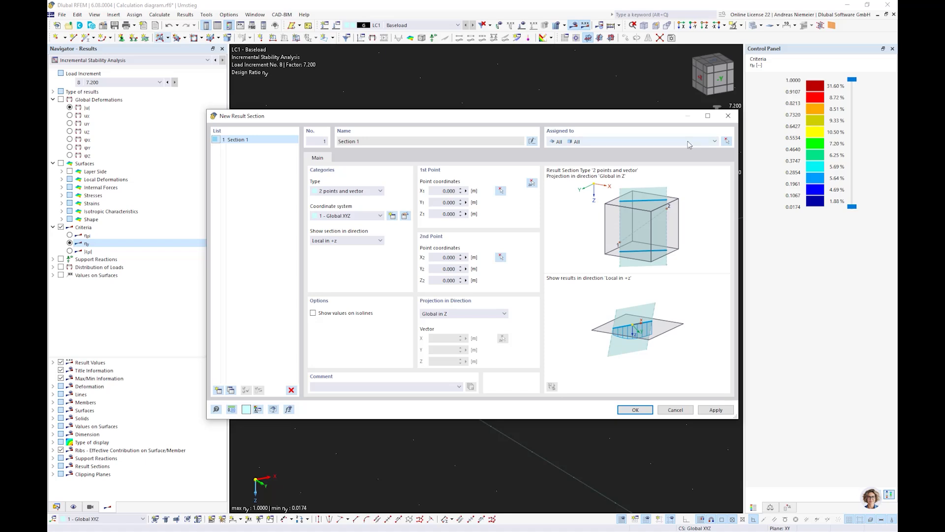
pyautogui.click(727, 141)
pyautogui.scroll(5, 493, 246)
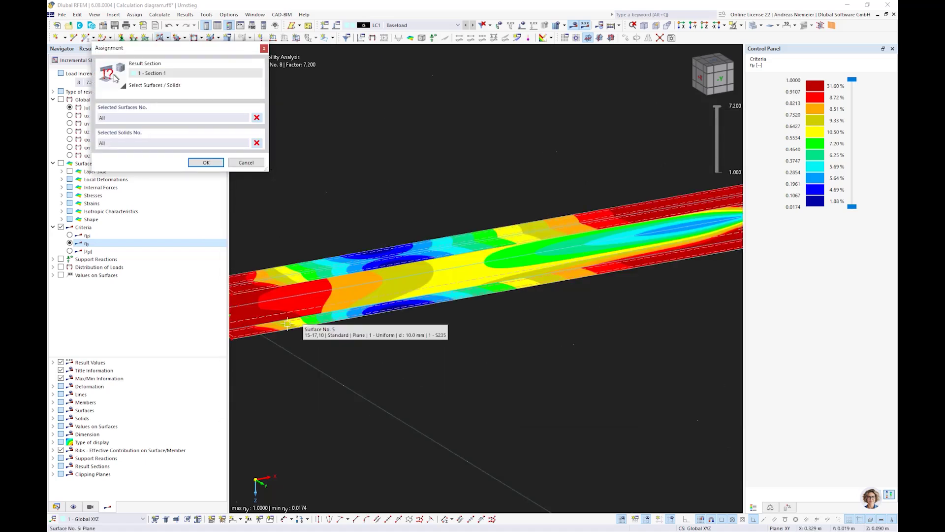
pyautogui.click(291, 312)
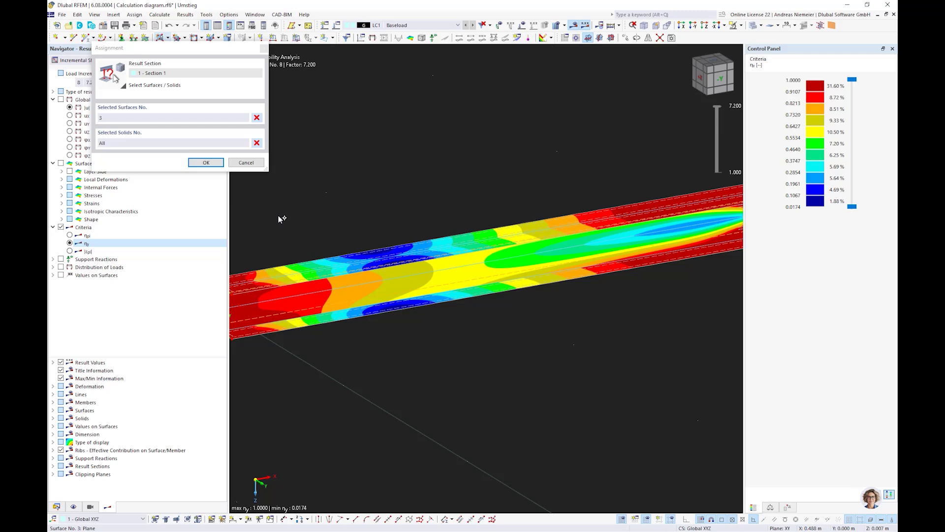
pyautogui.press('Return')
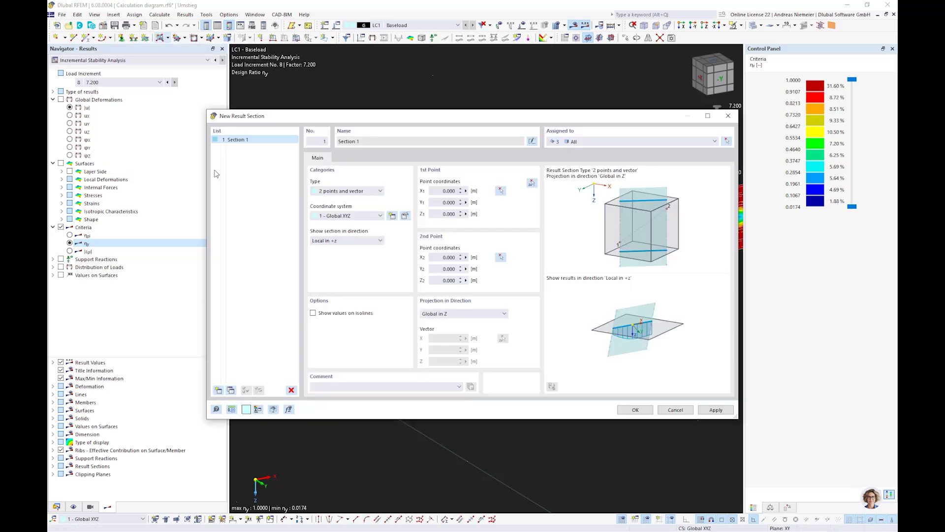
pyautogui.click(647, 411)
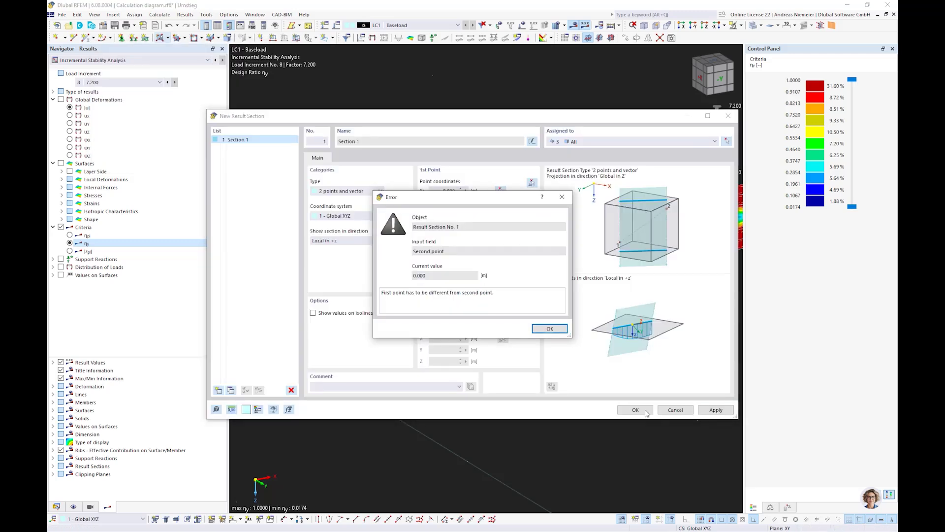
pyautogui.click(549, 328)
# Step: Run the result section from the beam's start at X 0.000 m to its end at X 5.000 m, project it Global in Y, and accept it
pyautogui.click(533, 184)
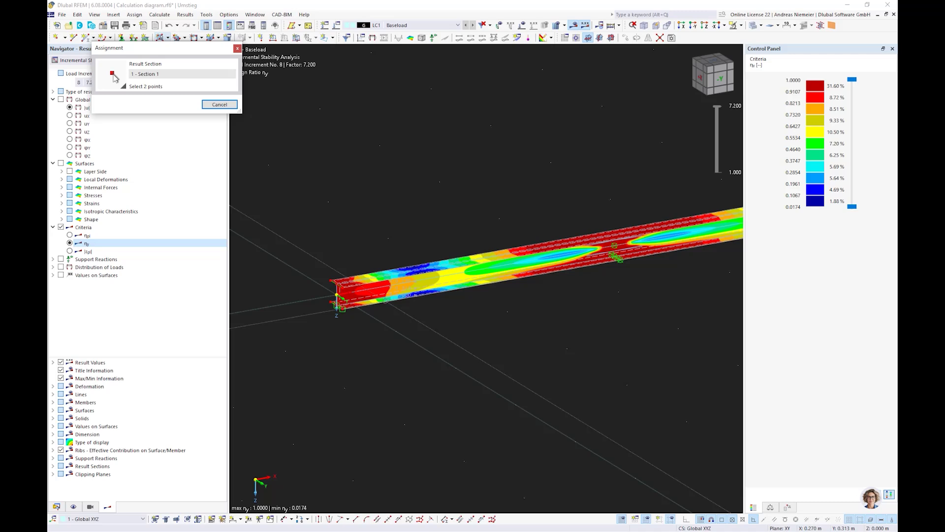
pyautogui.scroll(3, 338, 298)
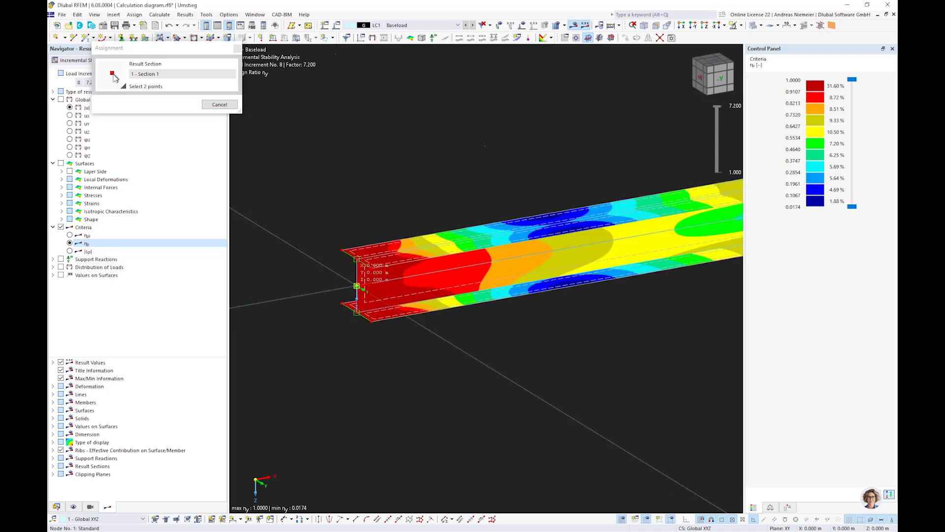
pyautogui.scroll(-4, 356, 286)
pyautogui.scroll(4, 598, 278)
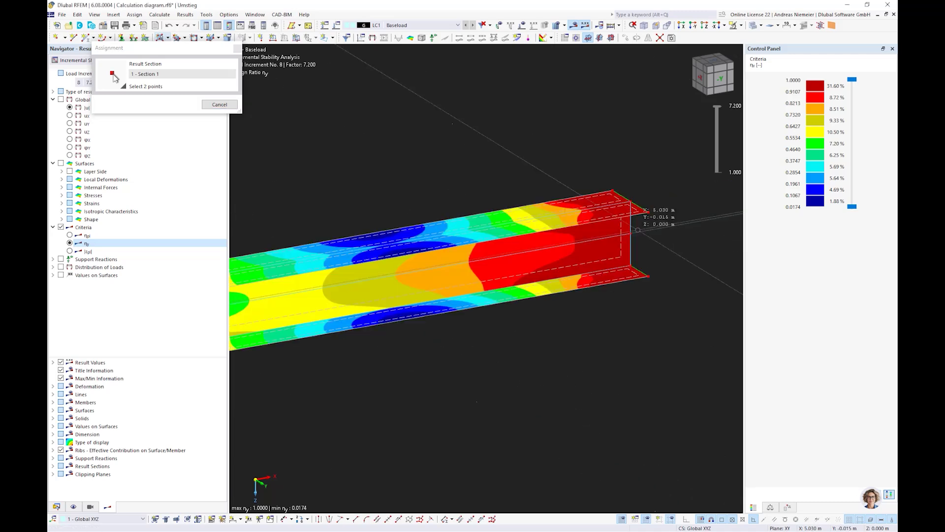
pyautogui.click(637, 230)
pyautogui.click(463, 314)
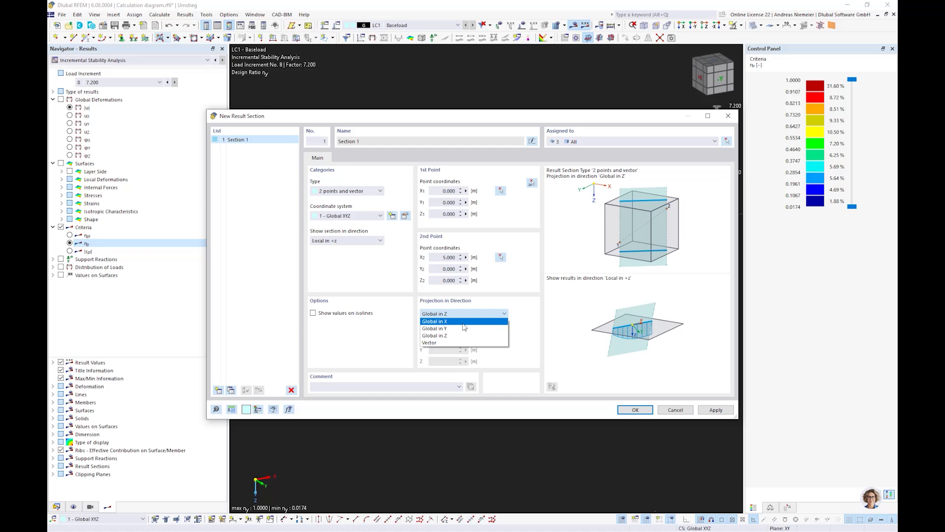
pyautogui.click(463, 329)
pyautogui.click(635, 410)
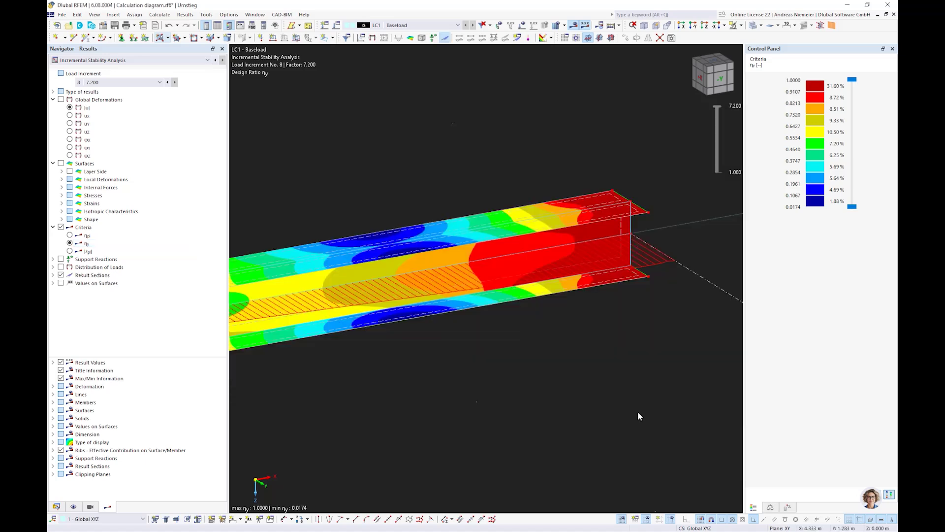
# Step: Examine the ηy curve along the result section with the criteria contours temporarily hidden
pyautogui.scroll(-5, 601, 353)
pyautogui.keyDown('ctrl'); pyautogui.moveTo(603, 355); pyautogui.dragTo(571, 373, button='middle'); pyautogui.keyUp('ctrl')
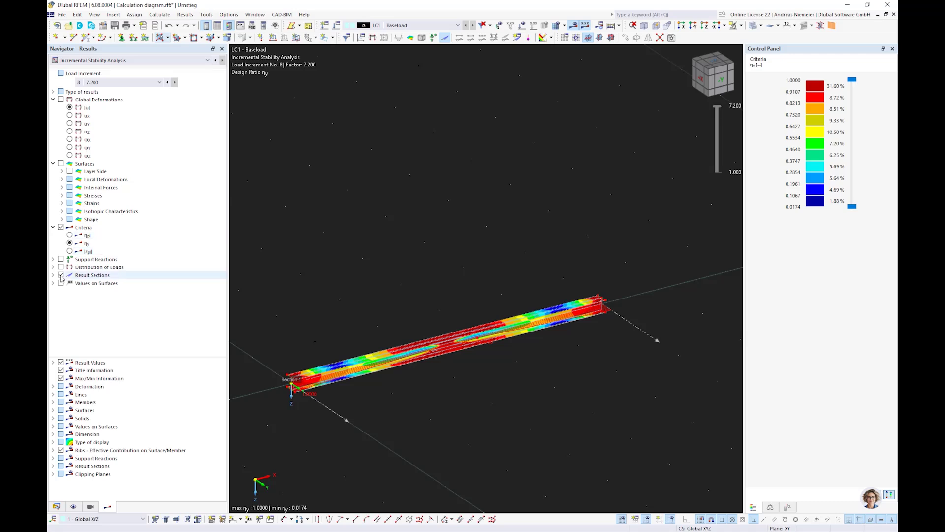
pyautogui.click(61, 227)
pyautogui.scroll(2, 303, 382)
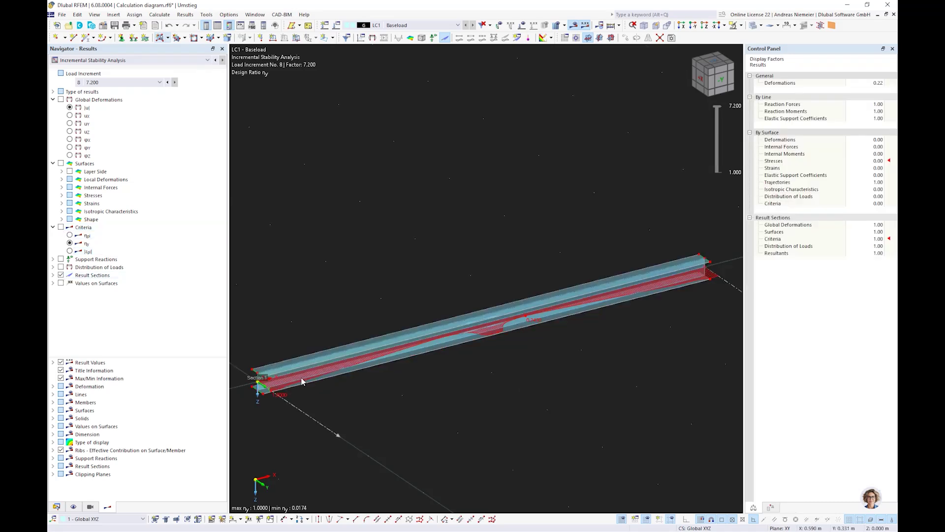
pyautogui.click(61, 227)
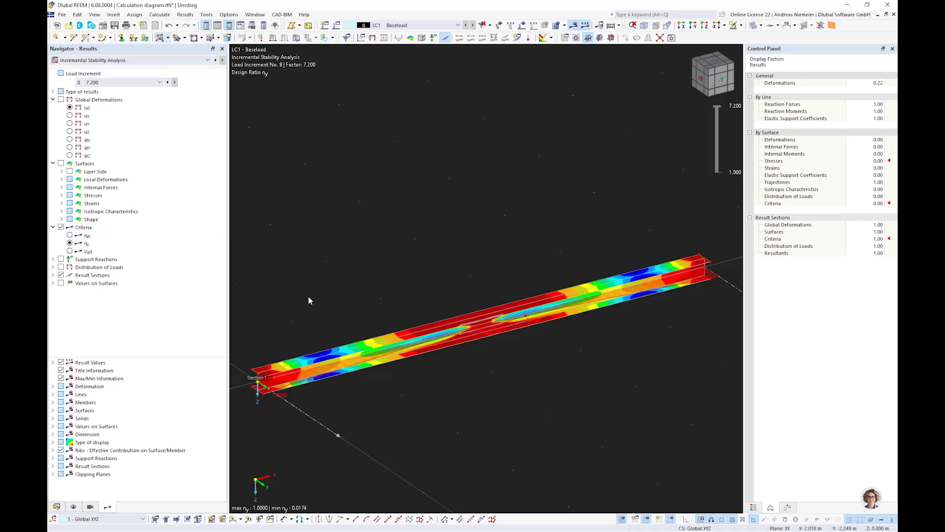
# Step: Open the result diagrams for the beam's result section and arrange their window over the model
pyautogui.click(322, 426)
pyautogui.click(507, 41)
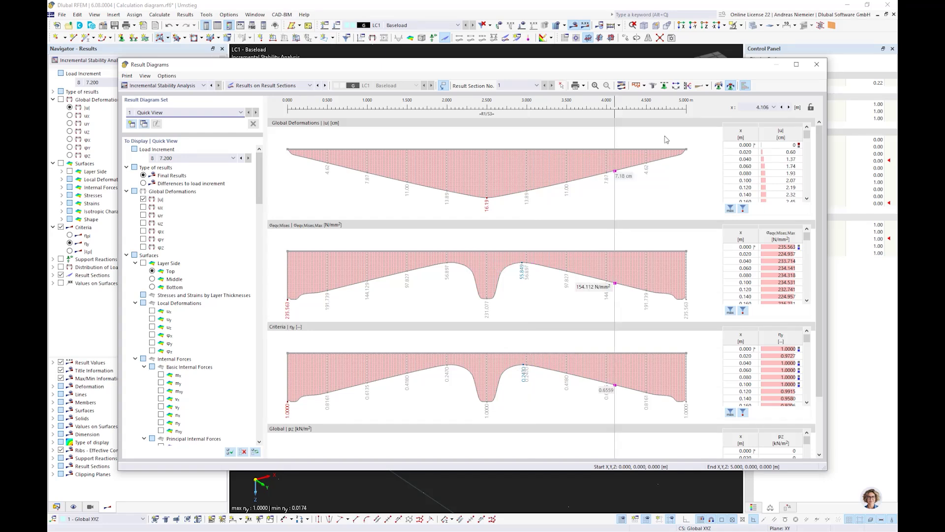
pyautogui.moveTo(586, 65); pyautogui.dragTo(564, 103)
pyautogui.click(590, 68)
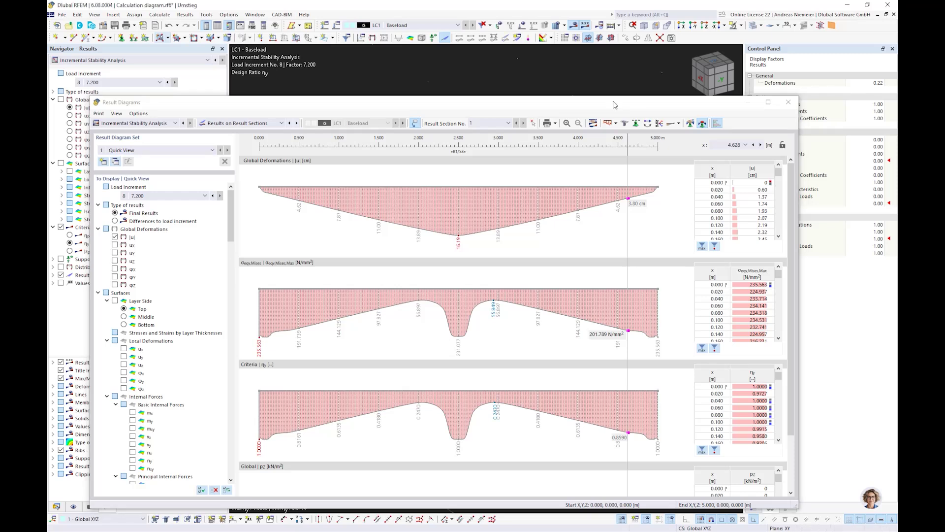
pyautogui.moveTo(615, 105); pyautogui.dragTo(89, 72)
pyautogui.scroll(-3, 554, 314)
pyautogui.moveTo(554, 313)
pyautogui.keyDown('ctrl'); pyautogui.mouseDown(button='middle')
pyautogui.moveTo(538, 282)
pyautogui.moveTo(561, 315)
pyautogui.mouseUp(button='middle'); pyautogui.keyUp('ctrl')
pyautogui.moveTo(210, 76); pyautogui.dragTo(749, 77)
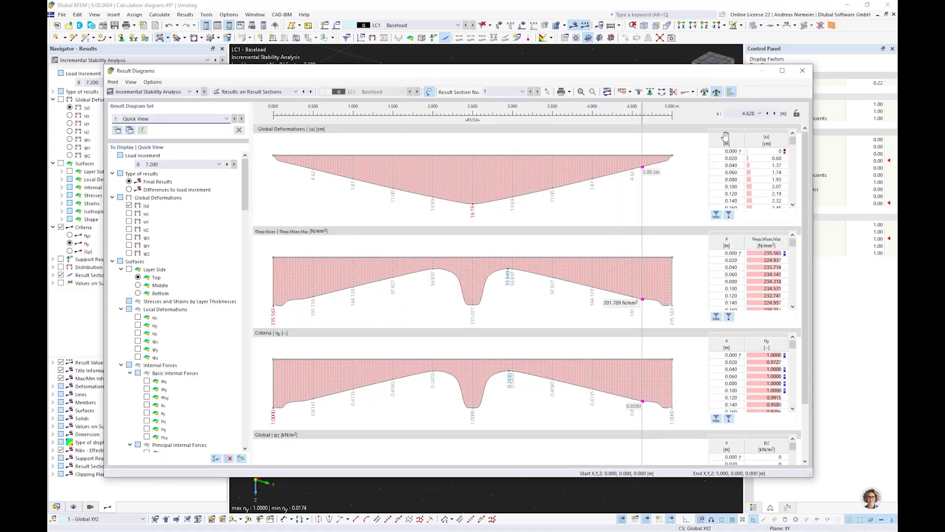
# Step: Clear all displayed result diagrams and show only the global deformation |u| and the criterion ηy
pyautogui.click(230, 459)
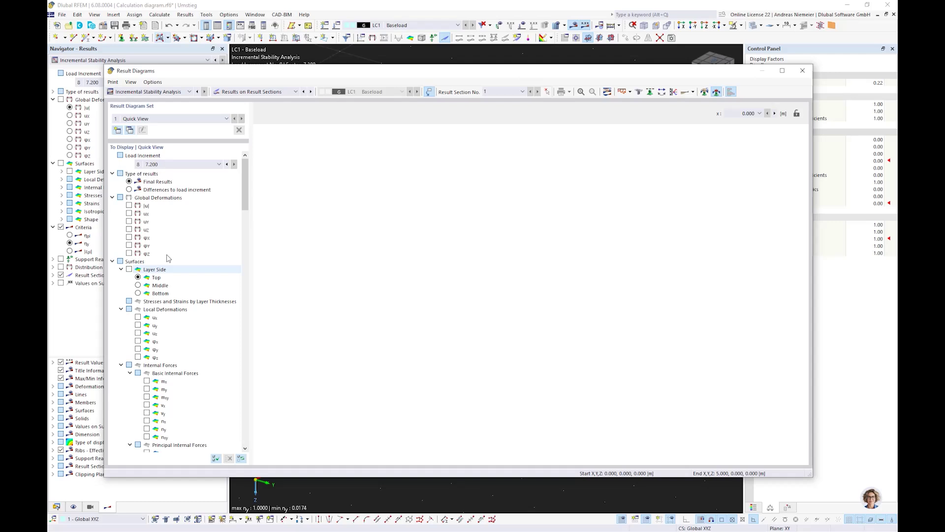
pyautogui.click(113, 198)
pyautogui.click(113, 205)
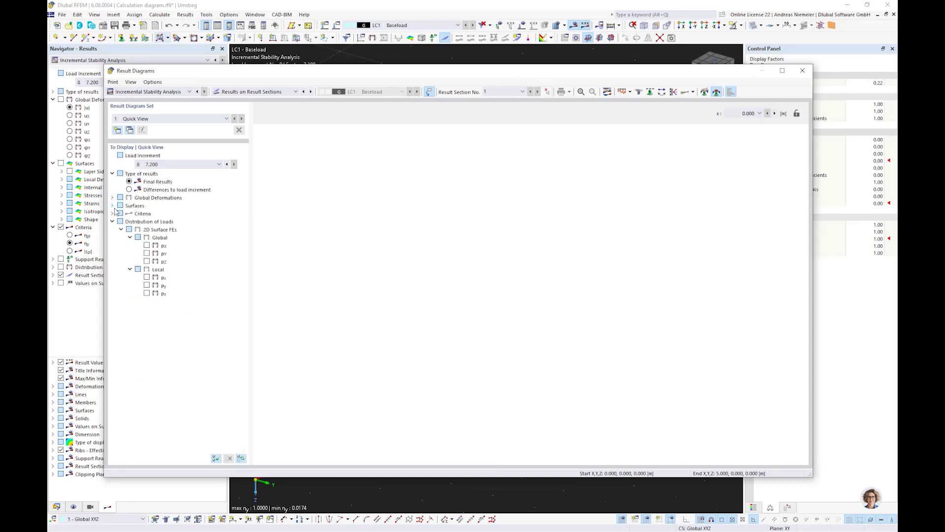
pyautogui.click(112, 197)
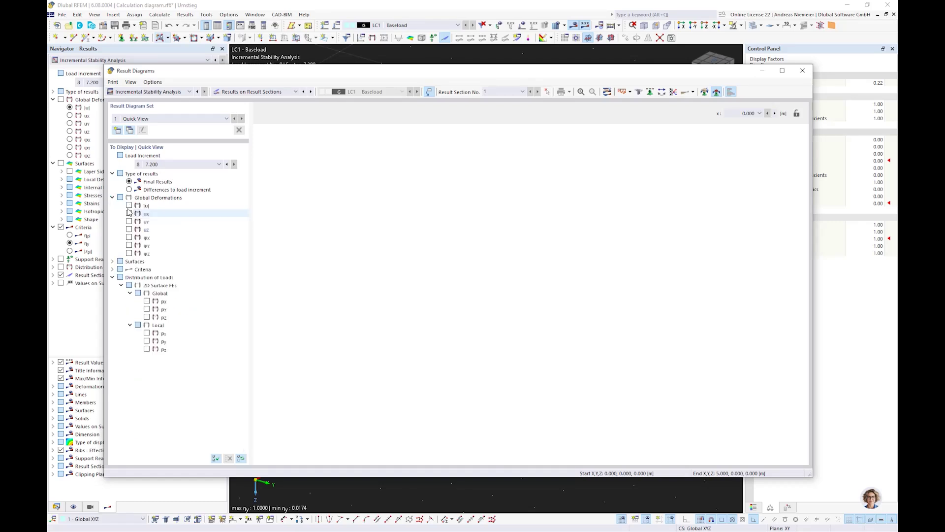
pyautogui.click(129, 205)
pyautogui.click(112, 278)
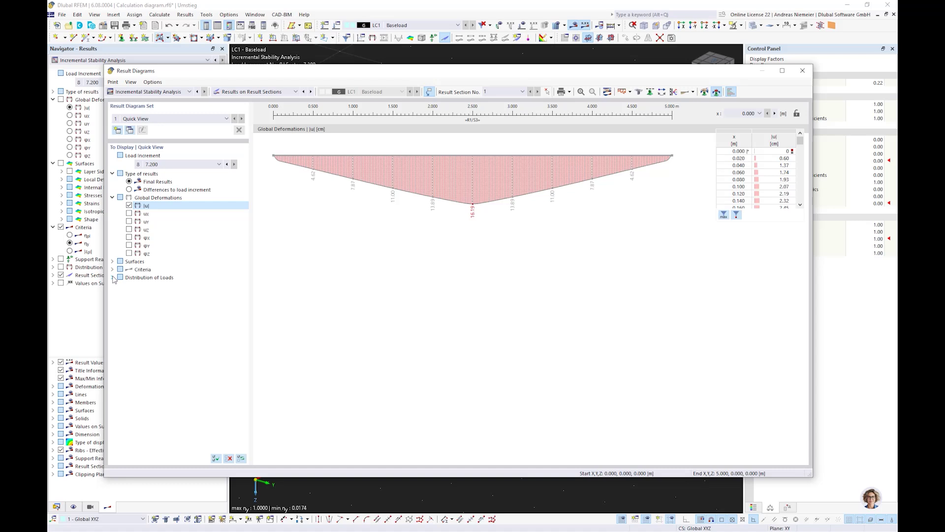
pyautogui.click(112, 270)
pyautogui.click(129, 285)
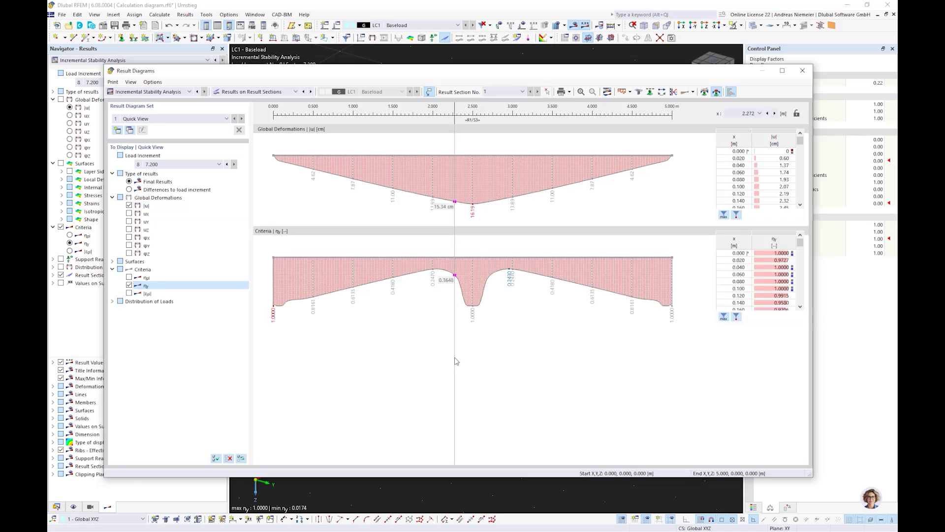
# Step: Step through the load increments from 1.000 to 5.000, comparing the |u| and ηy diagrams
pyautogui.click(160, 164)
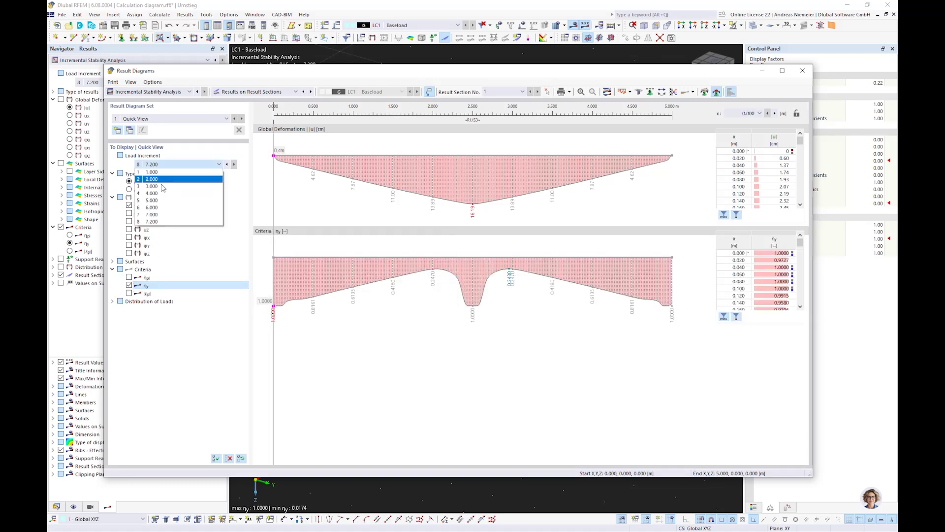
pyautogui.click(152, 172)
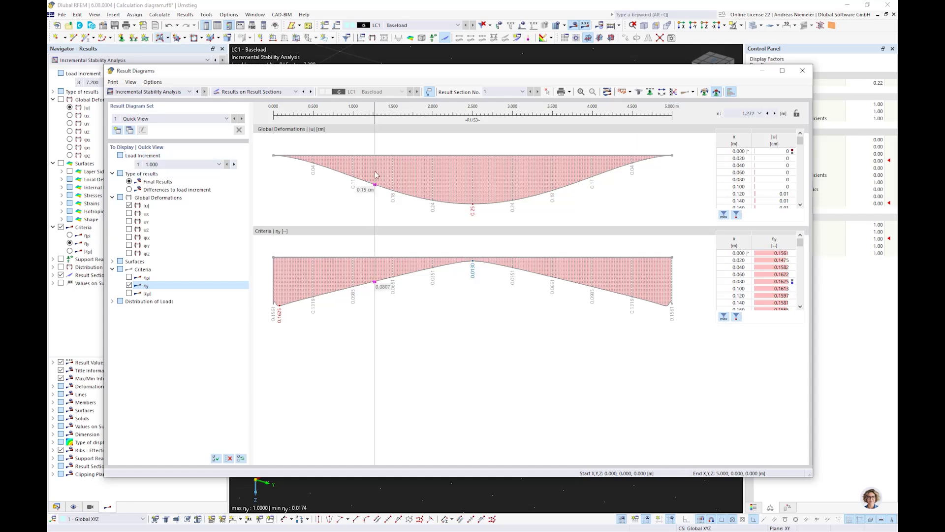
pyautogui.click(234, 164)
pyautogui.click(235, 164)
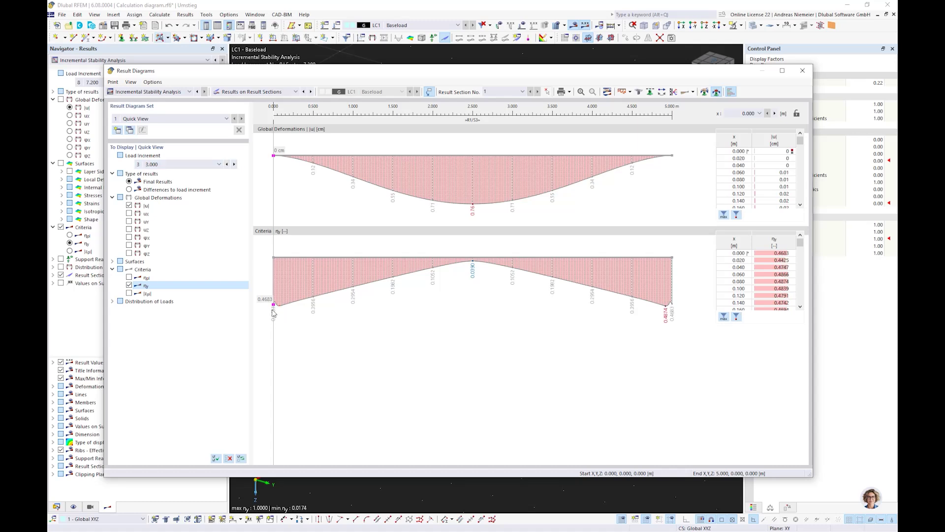
pyautogui.click(234, 164)
pyautogui.click(235, 165)
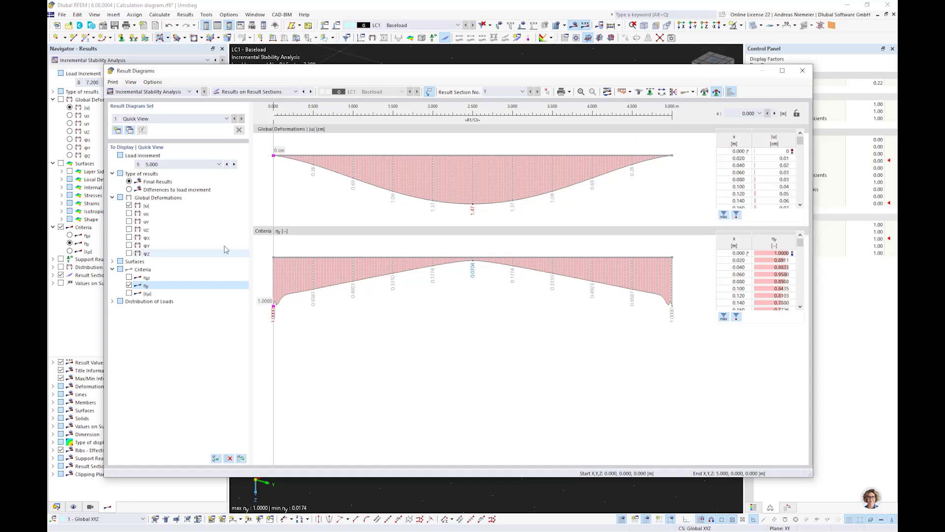
# Step: Compare the |u| and ηy diagrams at load increments 7.000 and 7.200, and close the result diagrams
pyautogui.doubleClick(235, 164)
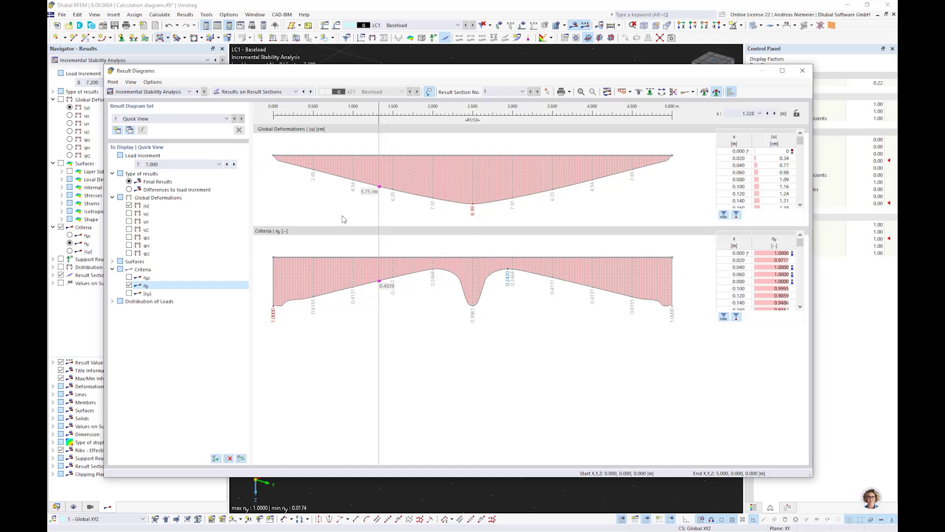
pyautogui.click(235, 164)
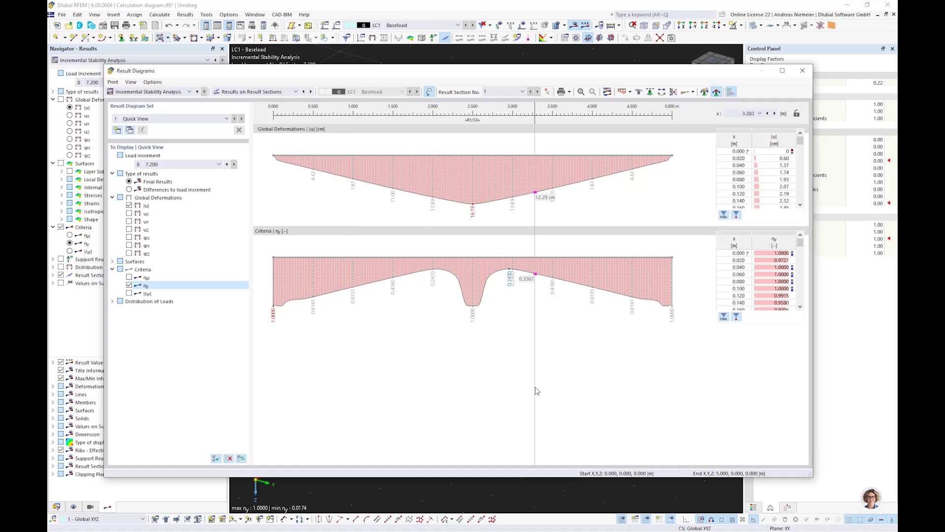
pyautogui.click(801, 69)
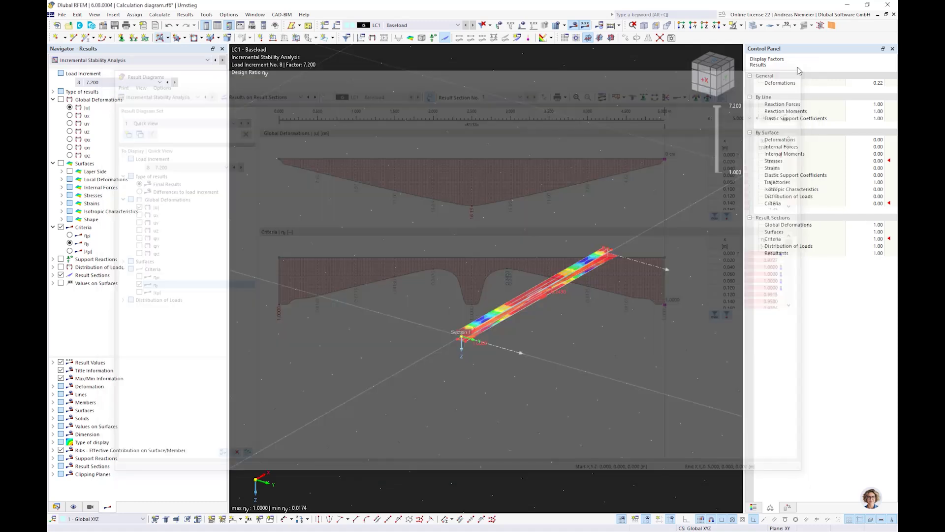
# Step: Save the model and view the beam's ηy contours more from the side
pyautogui.click(115, 26)
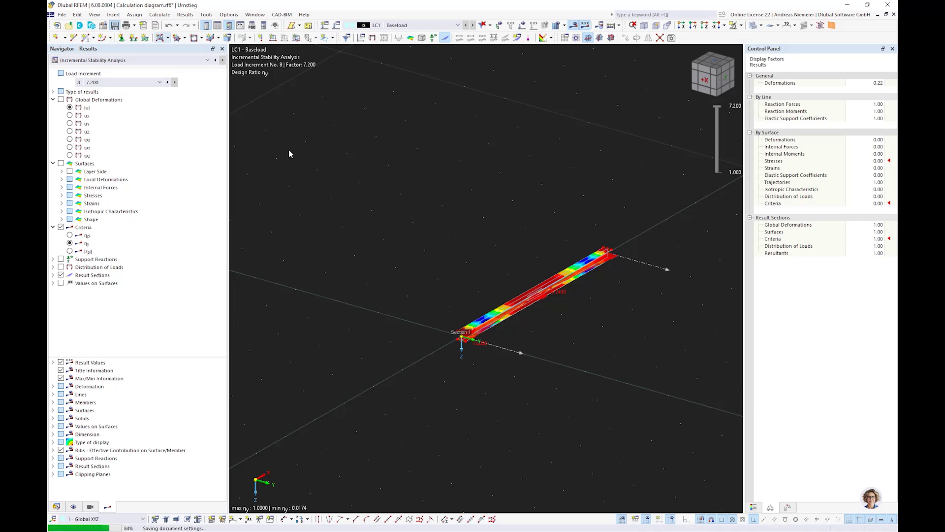
pyautogui.keyDown('ctrl'); pyautogui.moveTo(453, 244); pyautogui.dragTo(425, 232, button='middle'); pyautogui.keyUp('ctrl')
pyautogui.scroll(3, 450, 270)
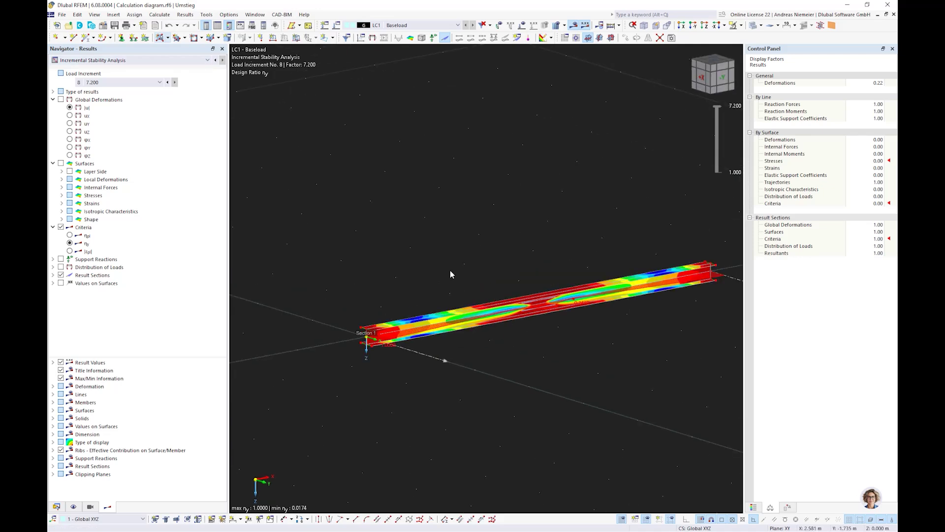
# Step: Place two additional result points on web surface 3, at about X 0.08 m near the support and about X 2.12 m towards midspan
pyautogui.scroll(1, 450, 270)
pyautogui.moveTo(450, 270); pyautogui.dragTo(395, 232, button='middle')
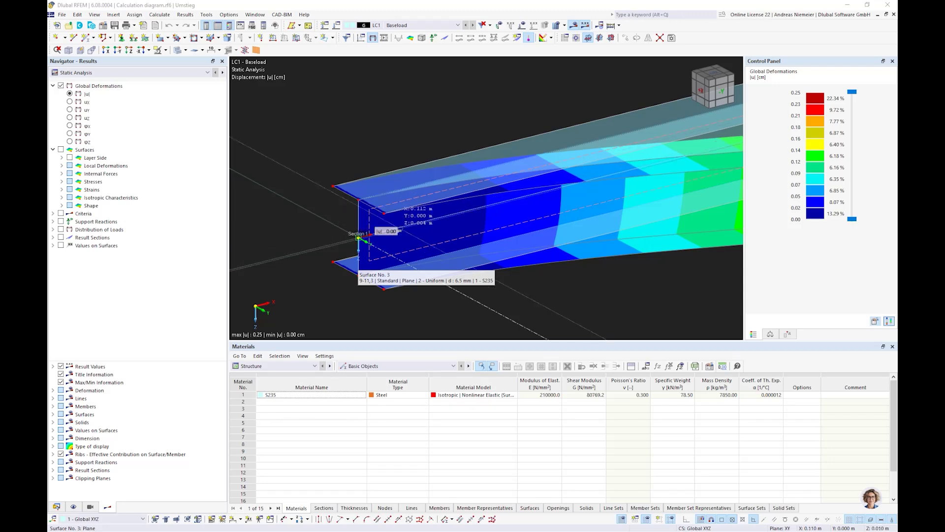
pyautogui.click(389, 231)
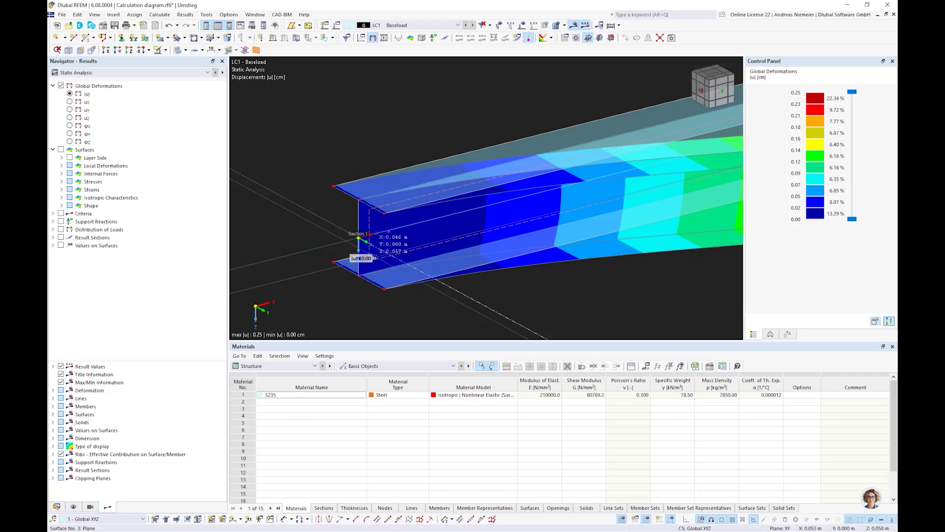
pyautogui.scroll(-3, 359, 240)
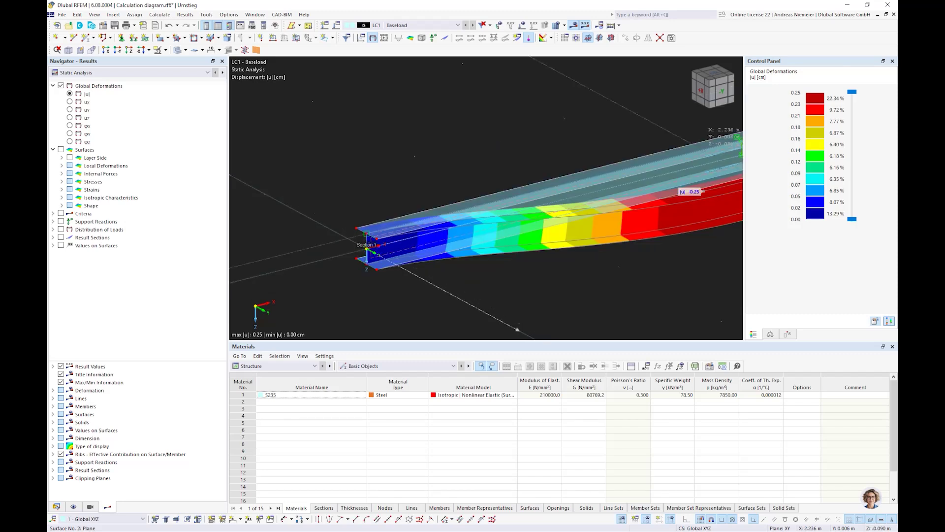
pyautogui.press('Escape')
pyautogui.moveTo(530, 279); pyautogui.dragTo(535, 230, button='middle')
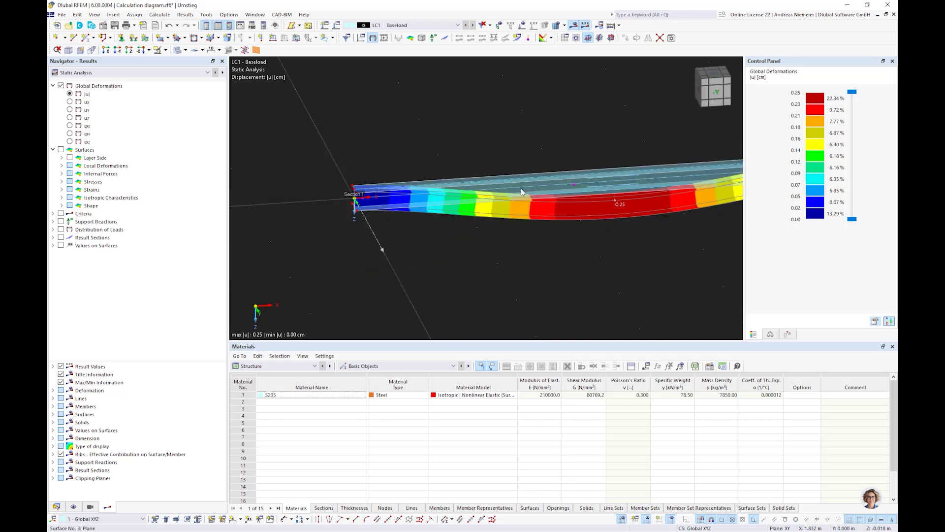
# Step: Set the coordinates of additional surface result point 1 to X 0.01 m and Z 0 m
pyautogui.click(57, 507)
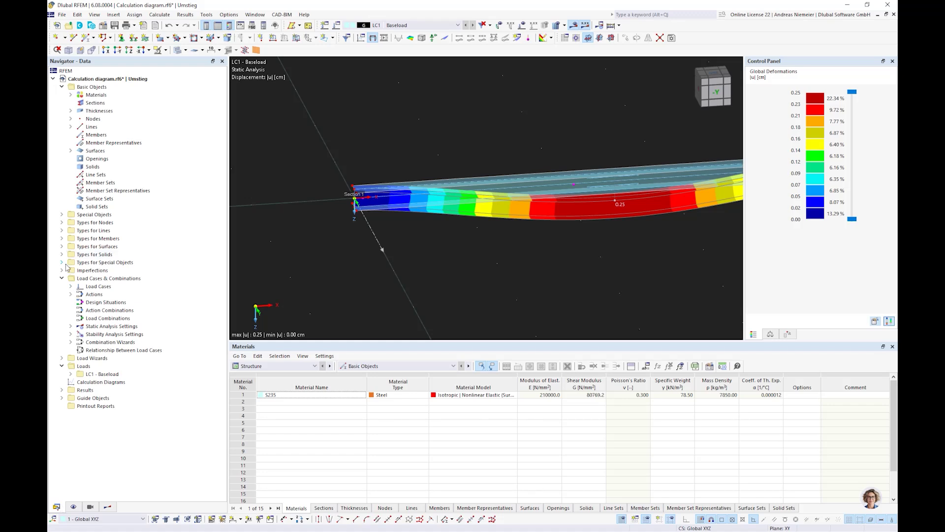
pyautogui.click(62, 278)
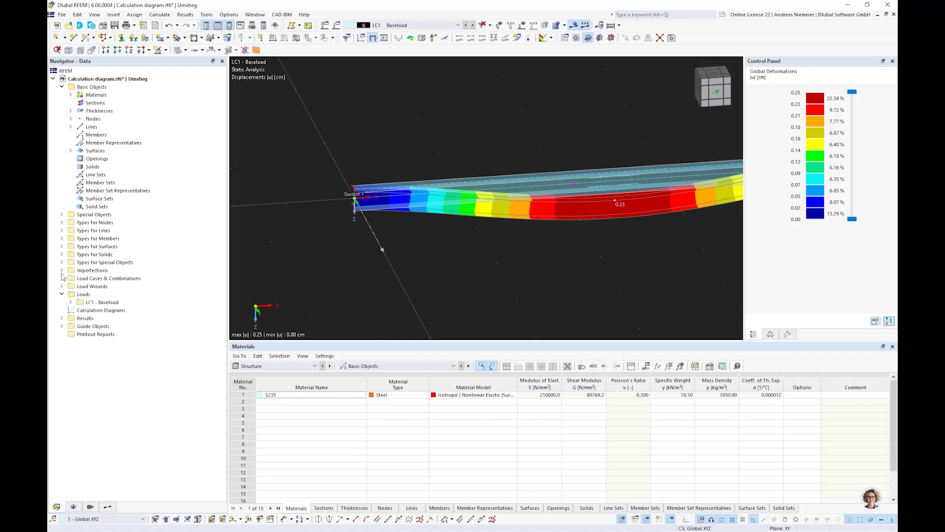
pyautogui.click(63, 247)
pyautogui.doubleClick(81, 288)
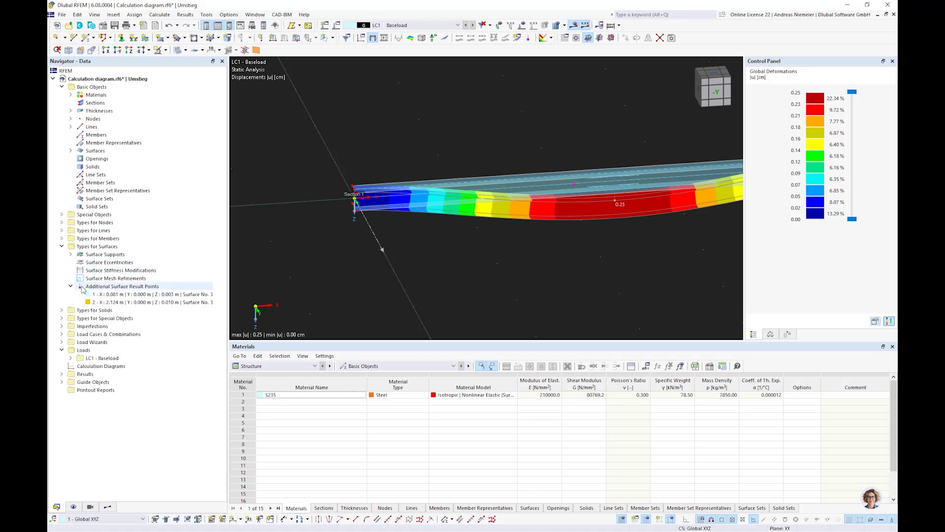
pyautogui.doubleClick(114, 302)
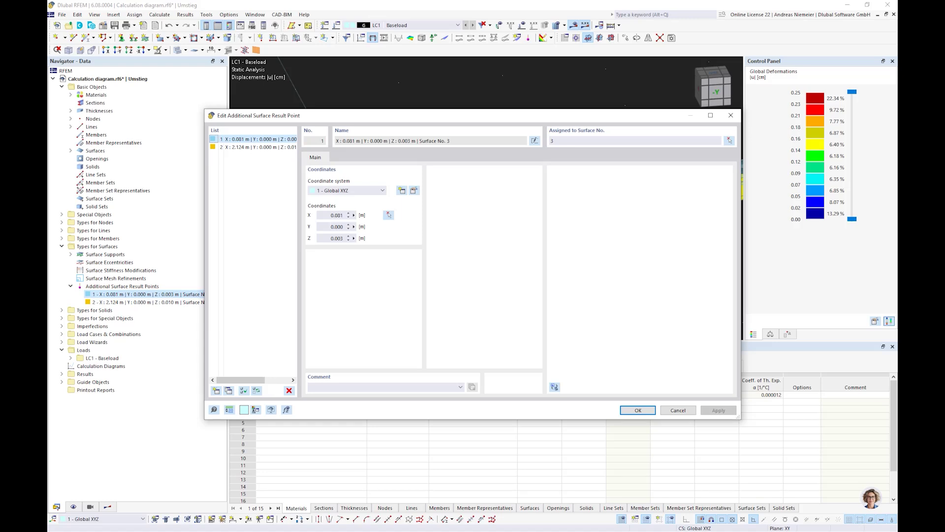
pyautogui.write('0,01')
pyautogui.moveTo(329, 238); pyautogui.dragTo(382, 236)
pyautogui.write('0')
# Step: Set the coordinates of additional surface result point 2 to X 2.5 m and Z 0 m, and accept the edited points
pyautogui.click(257, 148)
pyautogui.moveTo(329, 215); pyautogui.dragTo(419, 247)
pyautogui.write('2.')
pyautogui.write('5')
pyautogui.click(324, 238)
pyautogui.write('0')
pyautogui.click(637, 410)
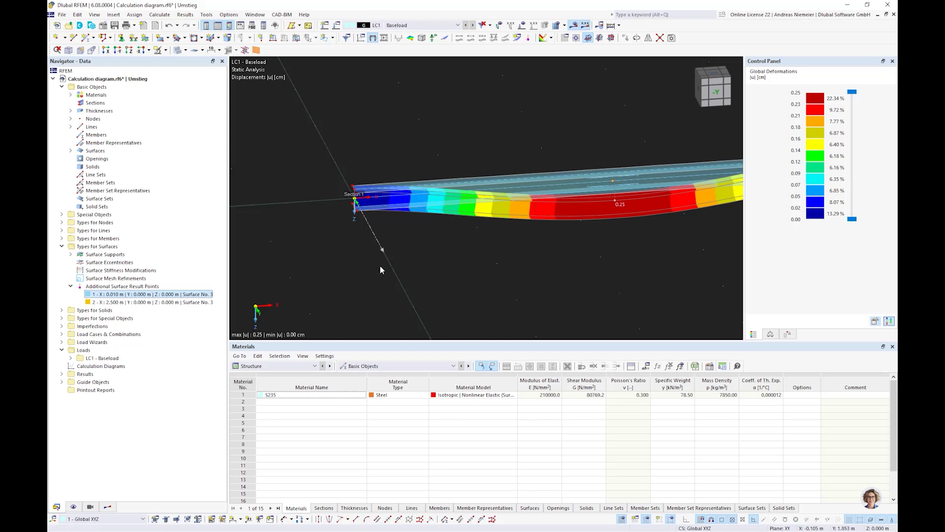
# Step: Display the Incremental Stability Analysis results with values on surfaces shown on the model
pyautogui.click(107, 507)
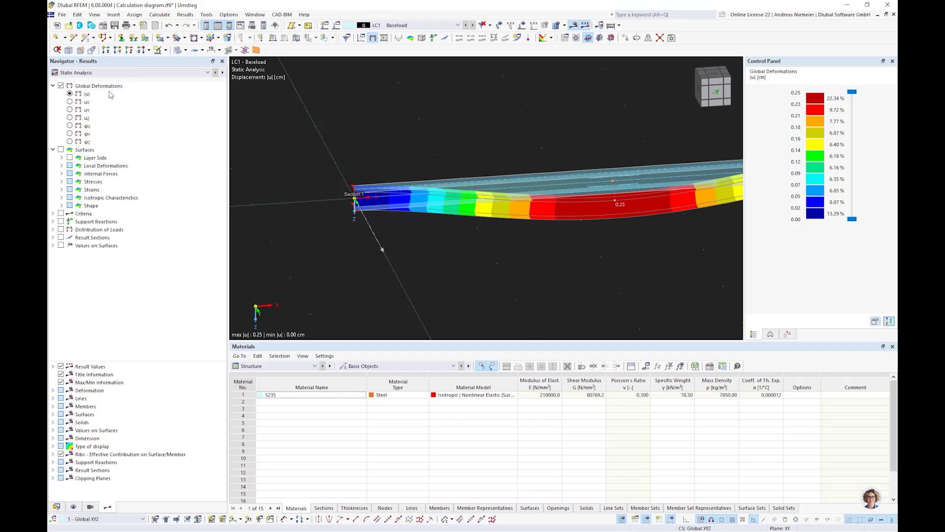
pyautogui.click(114, 73)
pyautogui.click(116, 87)
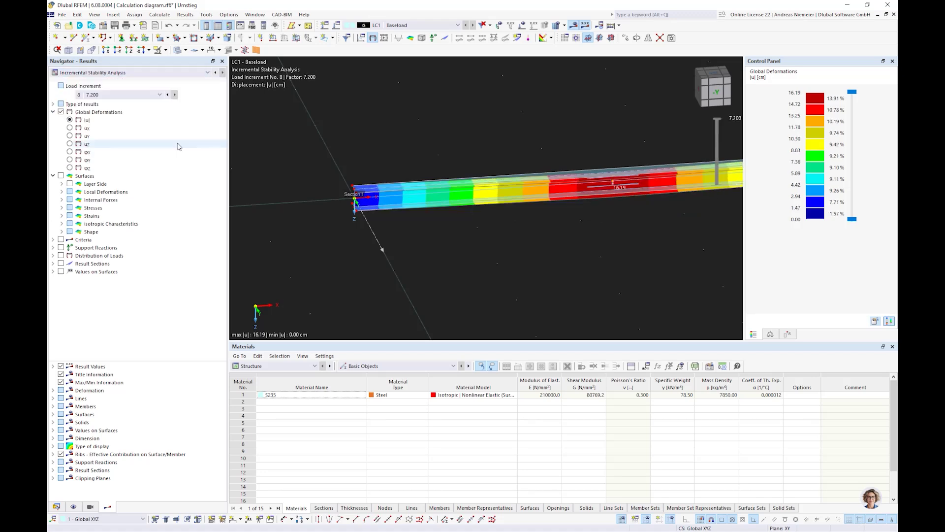
pyautogui.click(64, 272)
pyautogui.click(61, 271)
# Step: Examine the displacement values at the result points near the support and at midspan
pyautogui.scroll(2, 377, 199)
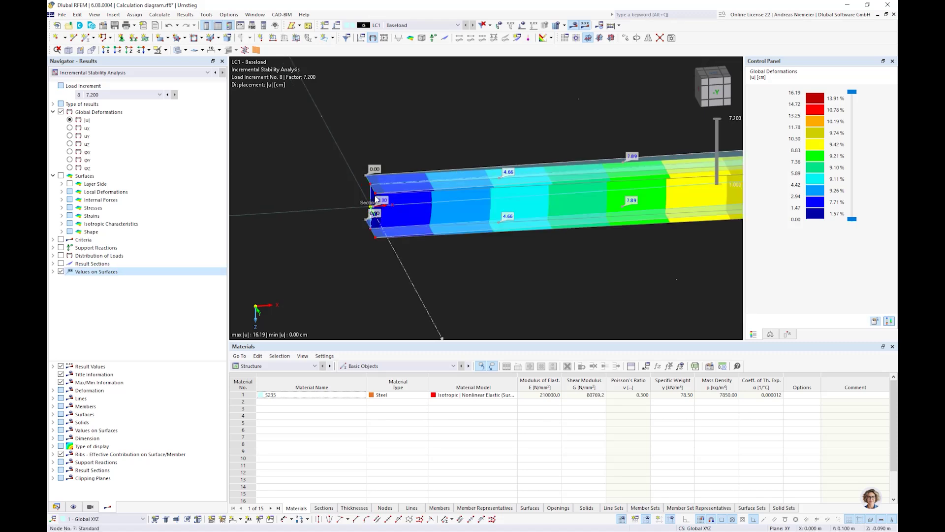
pyautogui.scroll(4, 376, 198)
pyautogui.scroll(-3, 373, 228)
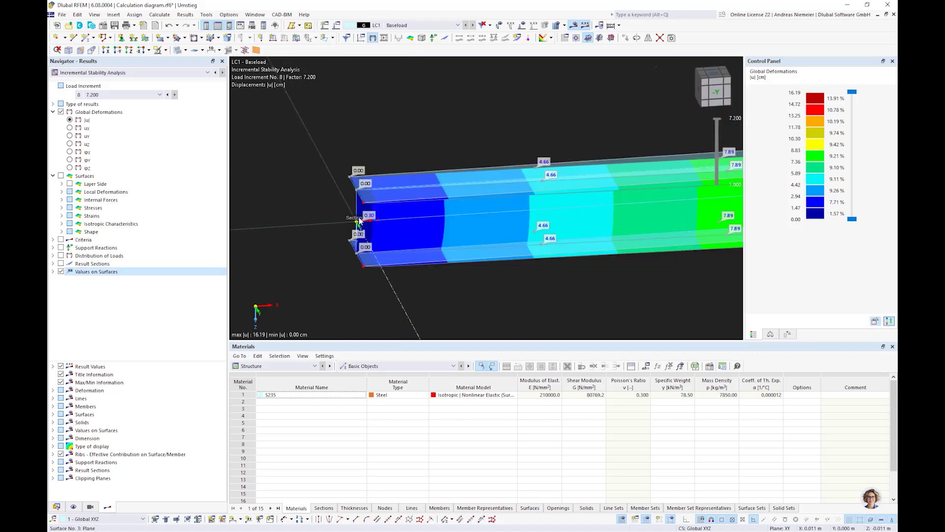
pyautogui.scroll(-3, 360, 221)
pyautogui.scroll(5, 563, 204)
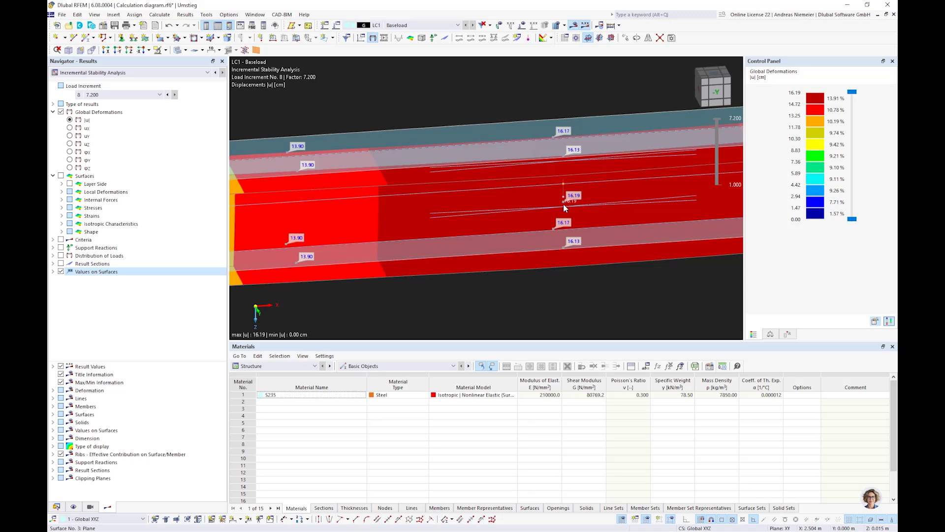
pyautogui.scroll(-5, 573, 297)
pyautogui.moveTo(571, 305); pyautogui.dragTo(526, 222, button='middle')
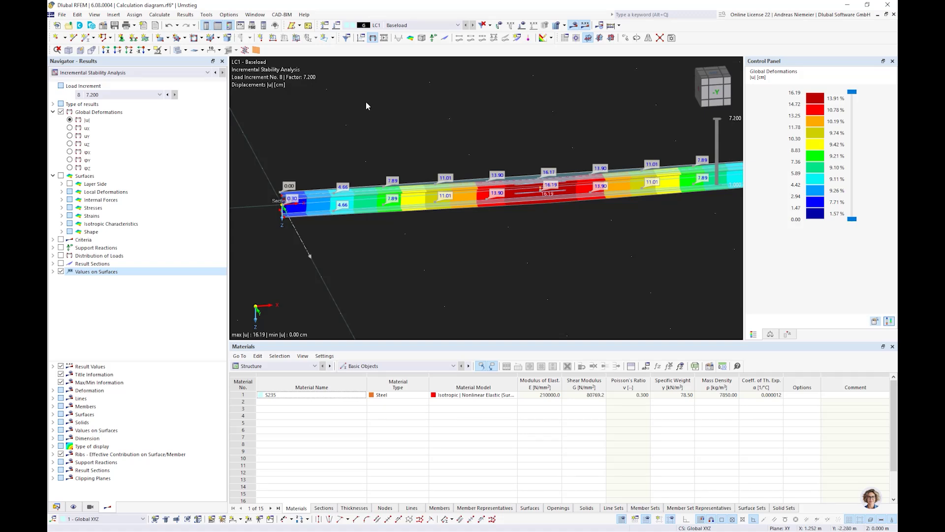
# Step: Start a new 2D | Basic calculation diagram using Incremental Stability Analysis as the analysis type
pyautogui.click(361, 39)
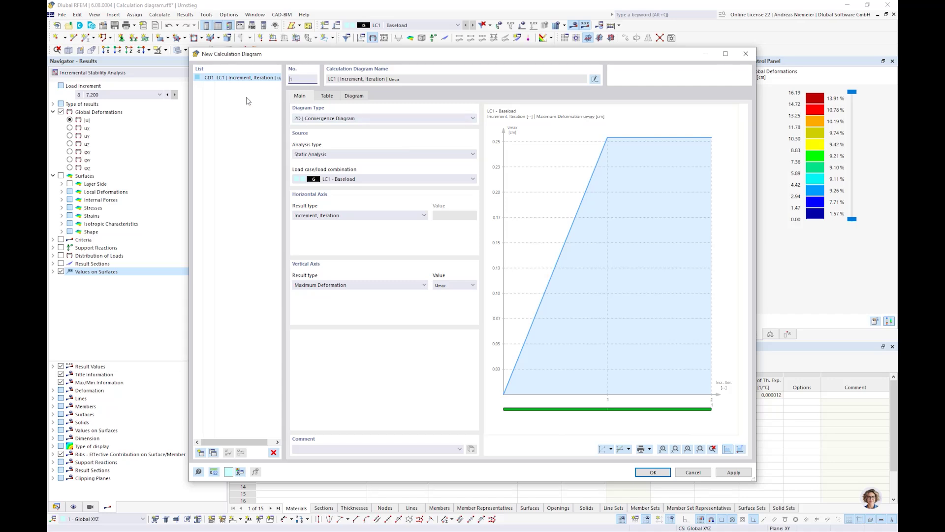
pyautogui.click(336, 118)
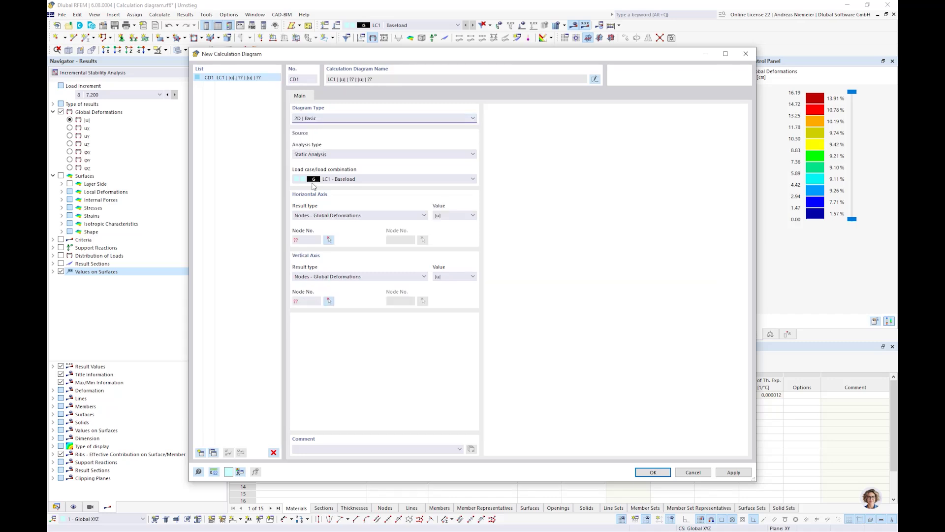
pyautogui.click(321, 154)
pyautogui.click(325, 169)
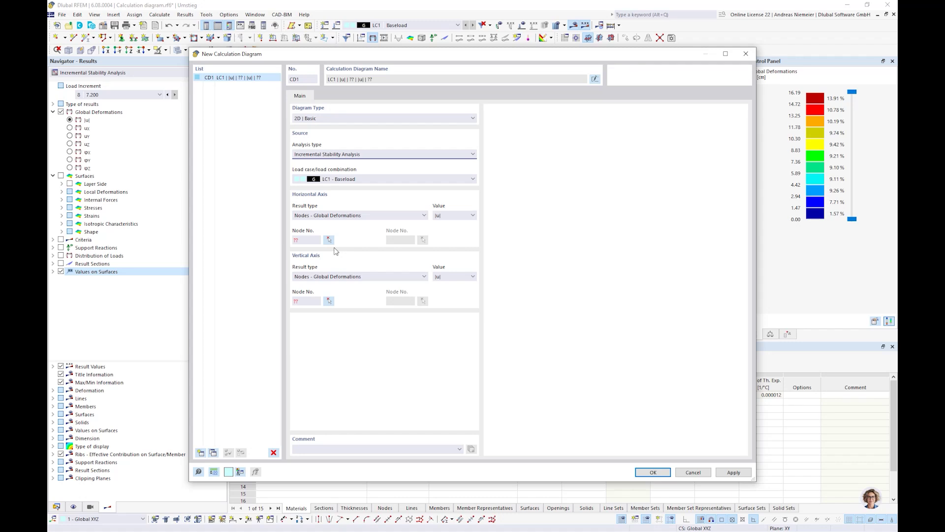
# Step: Assign Load Factor to the diagram's horizontal axis and Surfaces - Equivalent Stresses - von Mises to its vertical axis
pyautogui.click(346, 216)
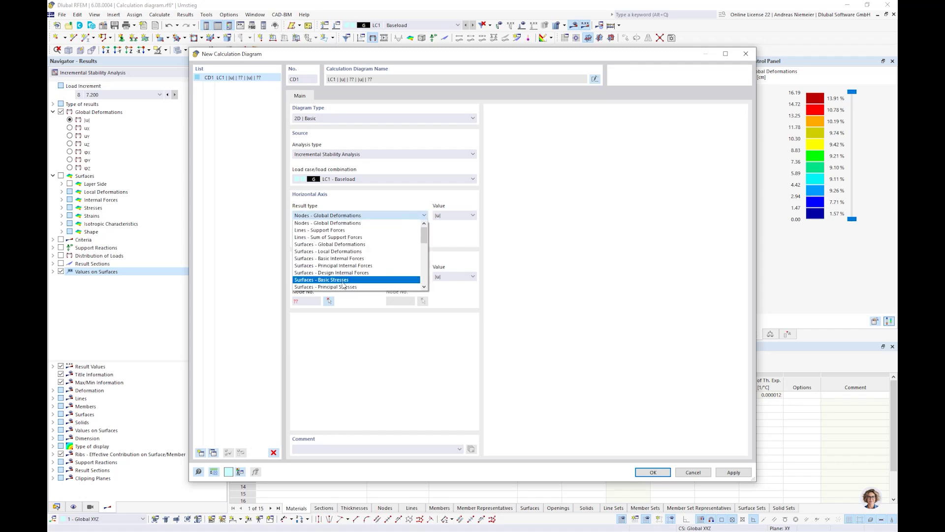
pyautogui.scroll(-8, 350, 285)
pyautogui.scroll(-2, 347, 287)
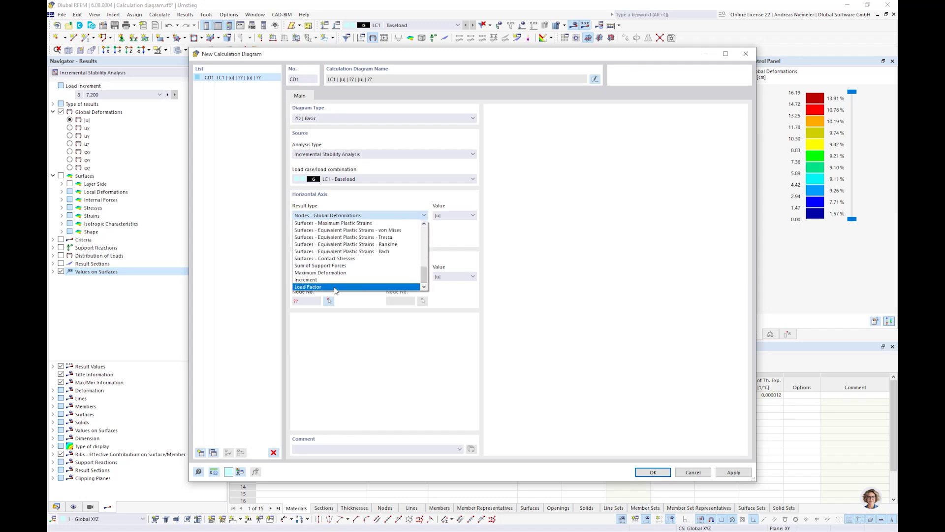
pyautogui.click(334, 287)
pyautogui.click(310, 277)
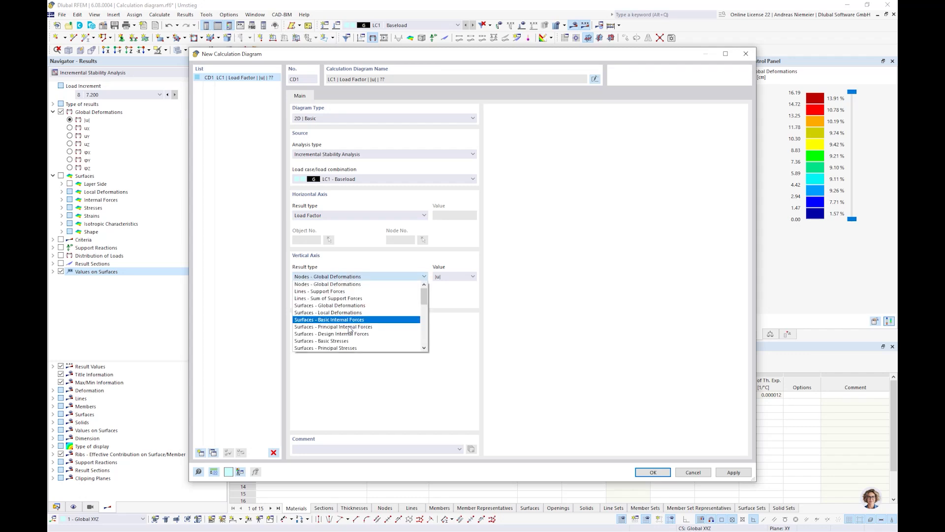
pyautogui.scroll(-1, 351, 329)
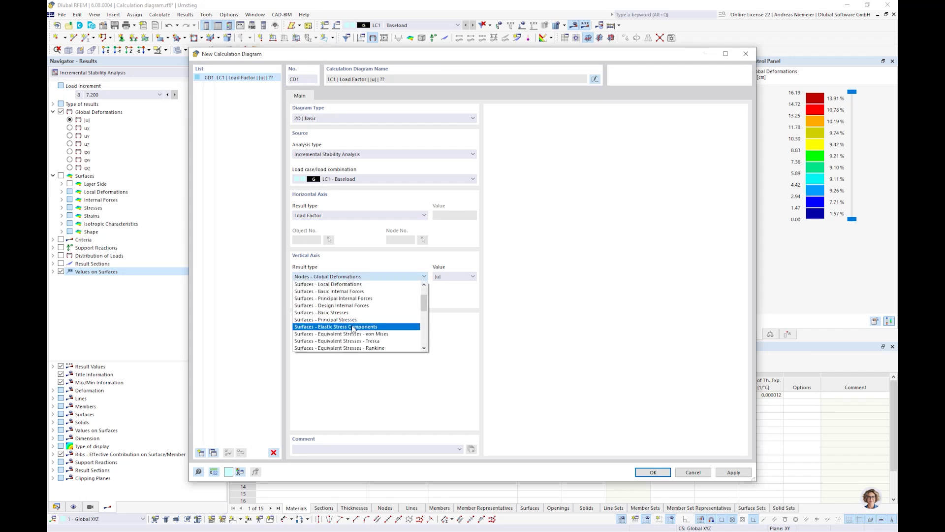
pyautogui.click(406, 336)
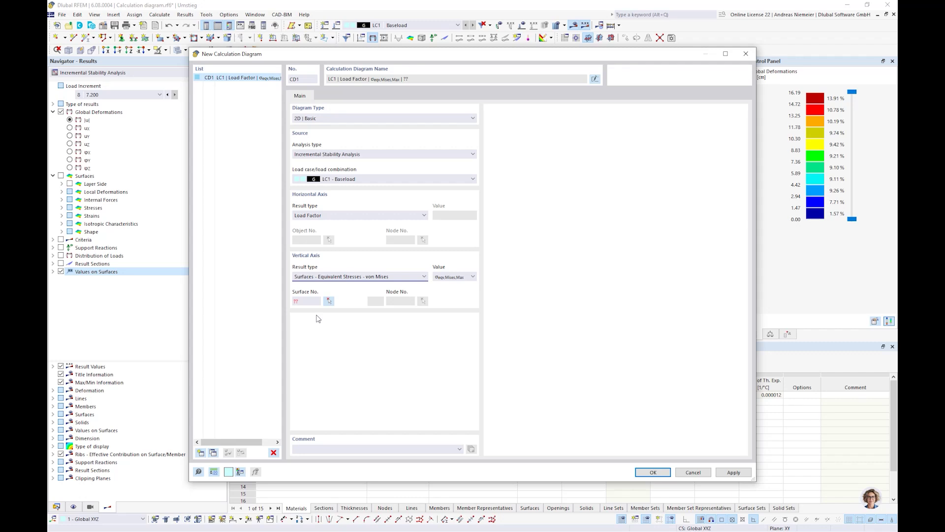
# Step: Evaluate the vertical-axis stresses on surface 3 at additional result point 1 near the support
pyautogui.click(329, 301)
pyautogui.scroll(5, 284, 225)
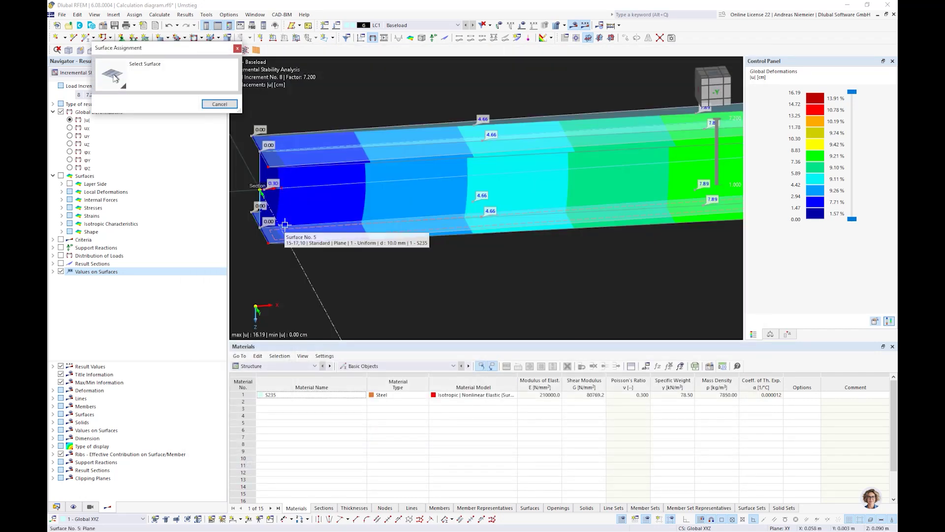
pyautogui.scroll(2, 270, 160)
pyautogui.click(270, 161)
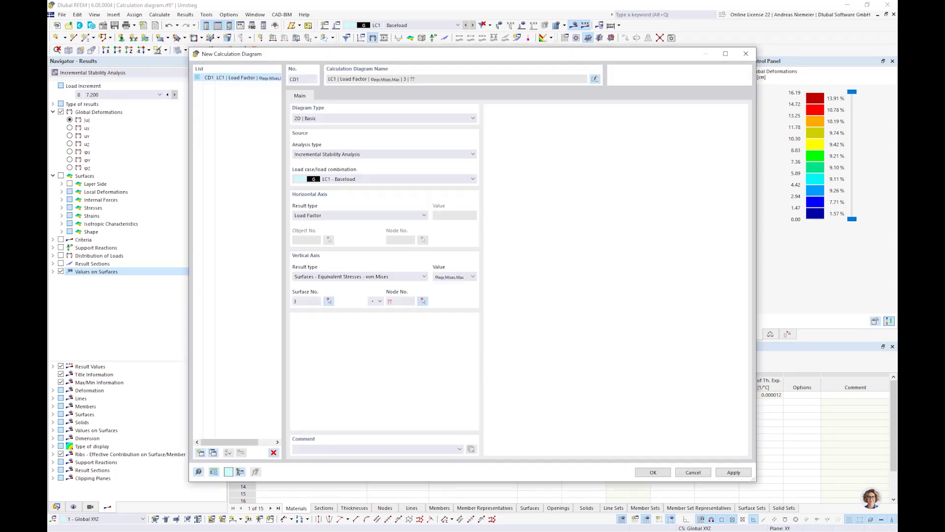
pyautogui.click(379, 301)
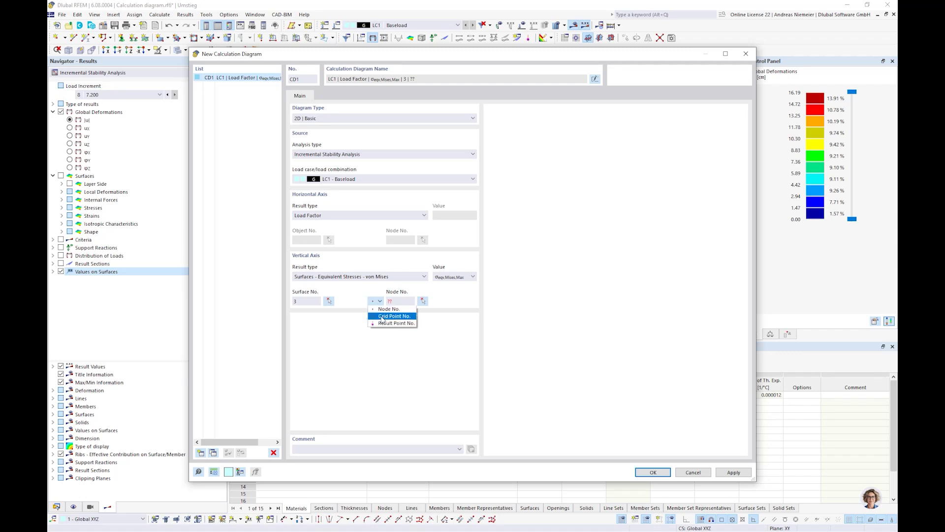
pyautogui.click(389, 323)
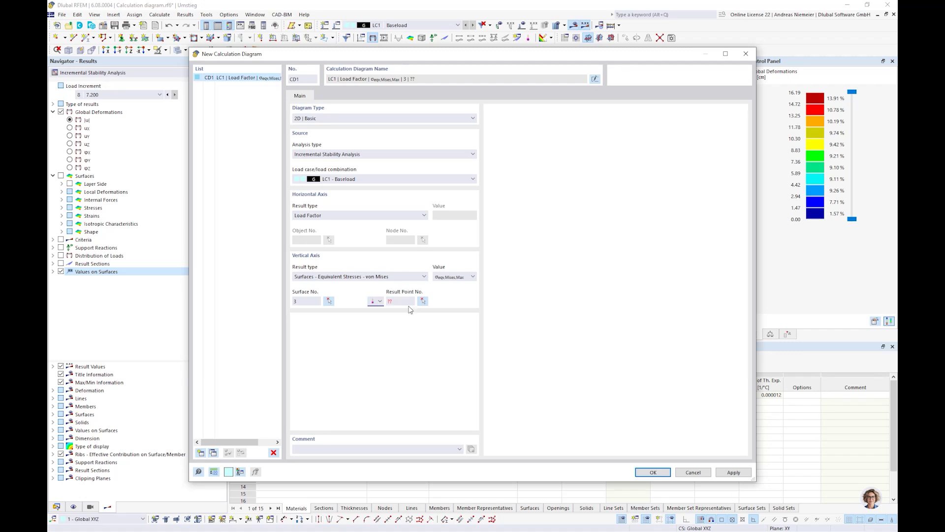
pyautogui.click(422, 301)
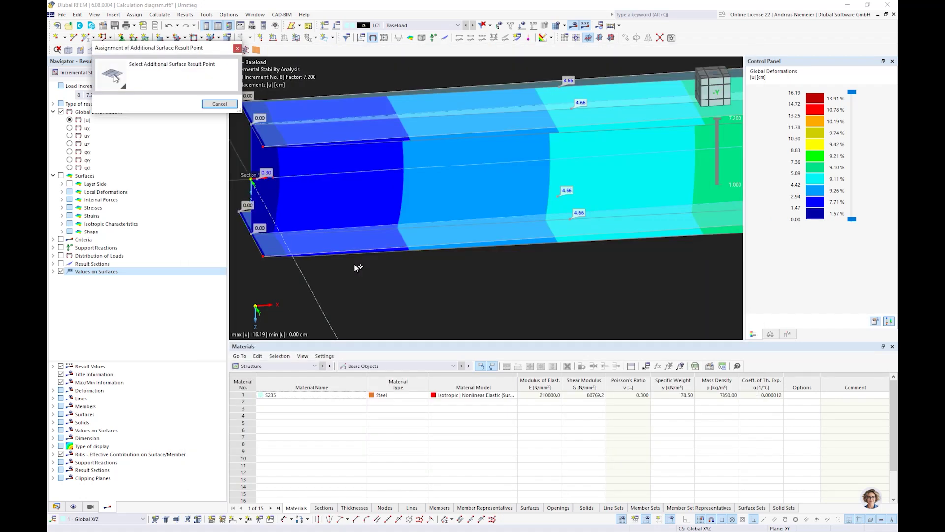
pyautogui.click(257, 180)
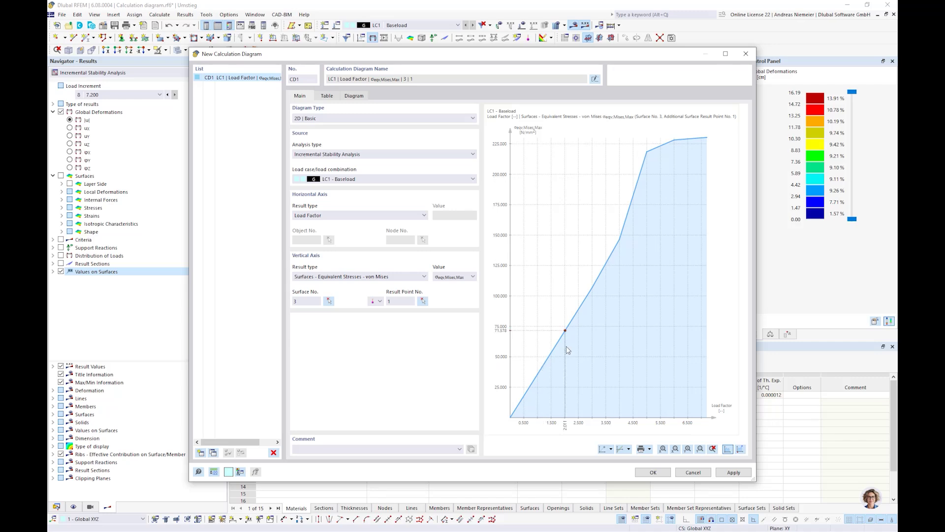
pyautogui.click(248, 85)
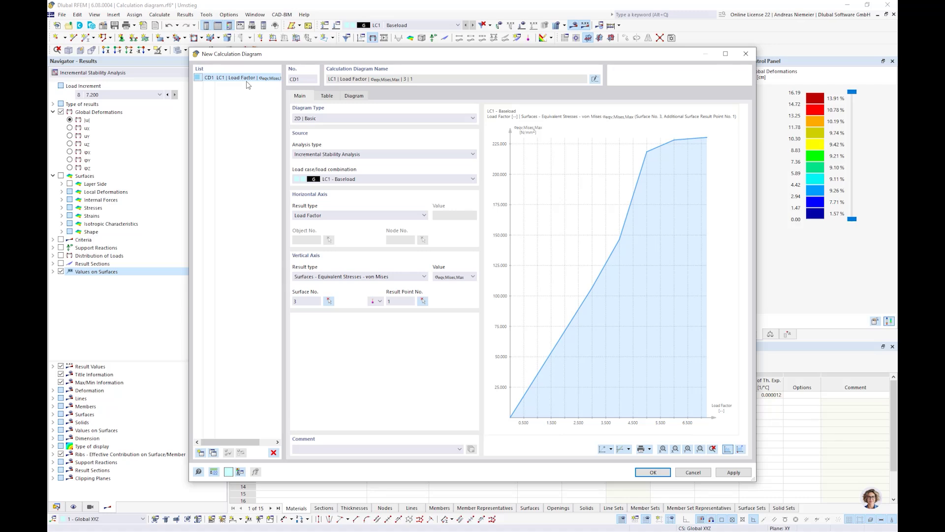
# Step: Copy the von Mises stress diagram CD1 and set the copy's result point number to 2
pyautogui.click(213, 452)
pyautogui.click(391, 300)
pyautogui.write('2')
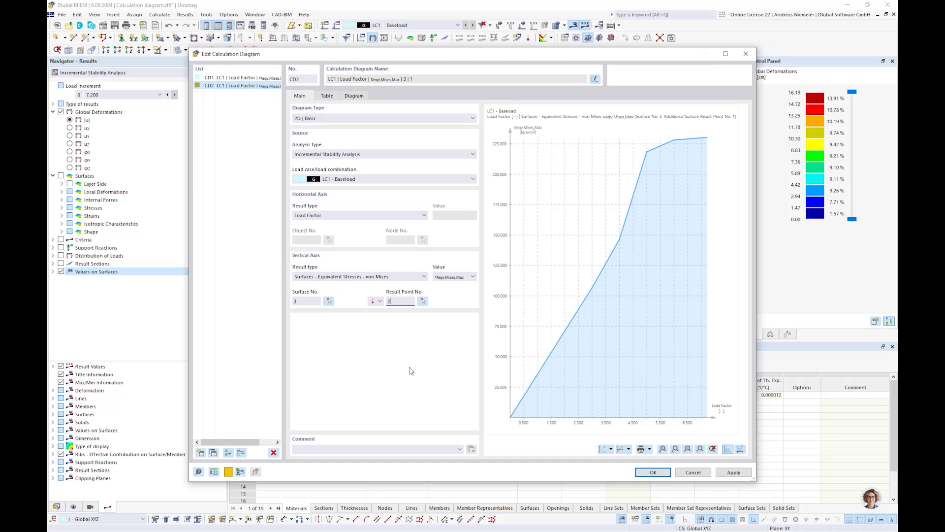
pyautogui.click(364, 449)
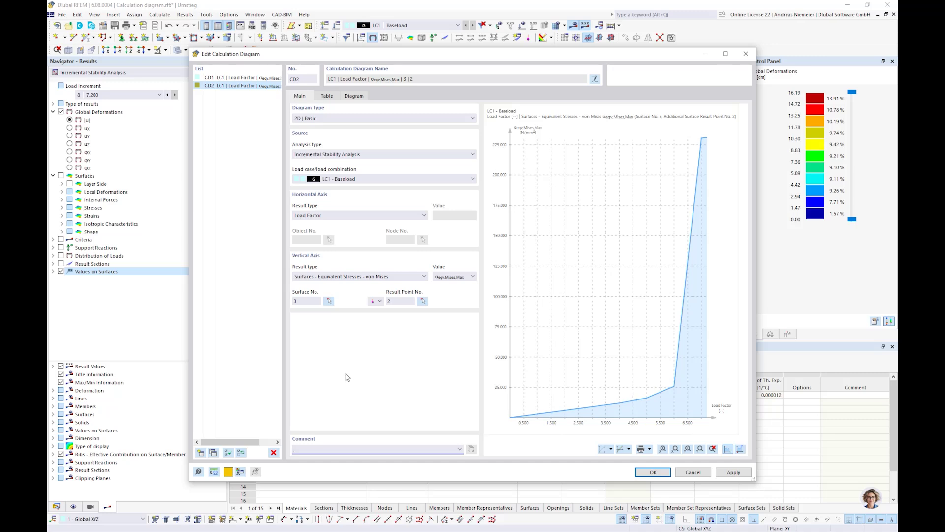
# Step: Create a 2D | Group calculation diagram with CD1 as the master diagram and assign diagram CD2 to it
pyautogui.click(201, 452)
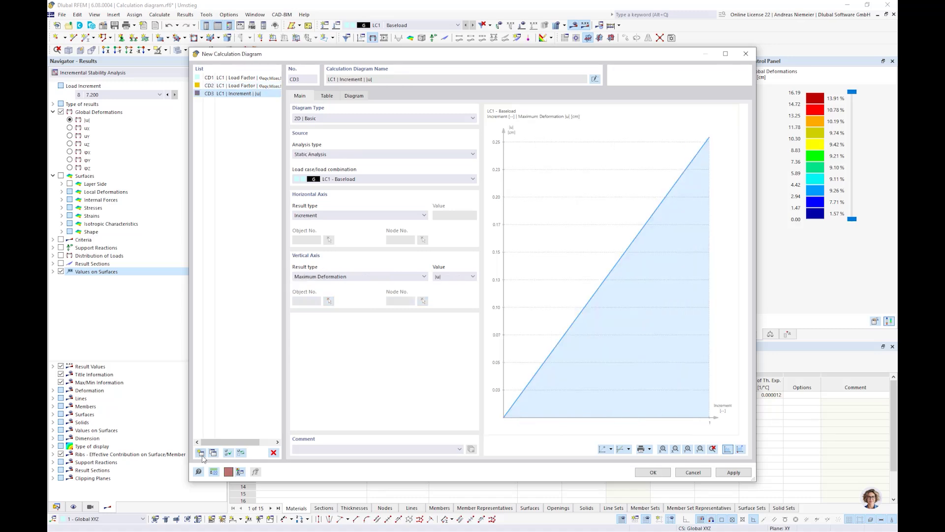
pyautogui.click(315, 118)
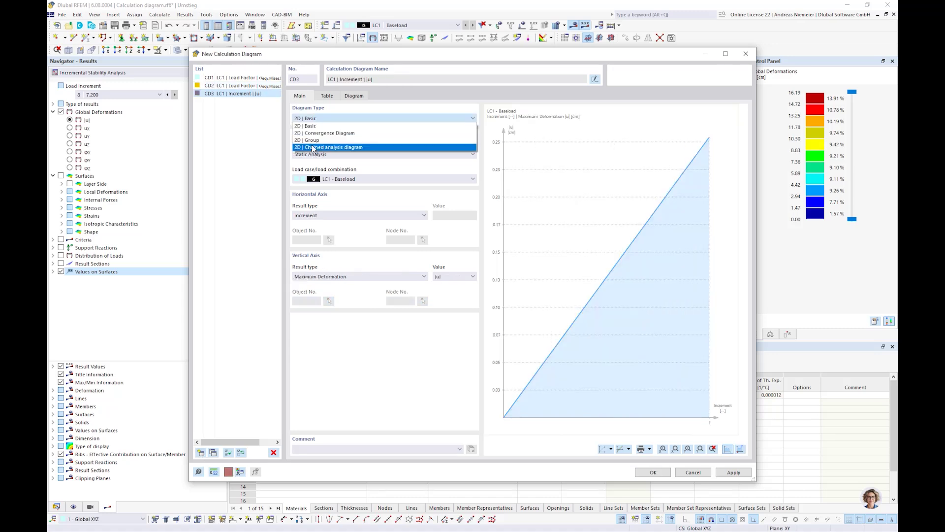
pyautogui.click(312, 140)
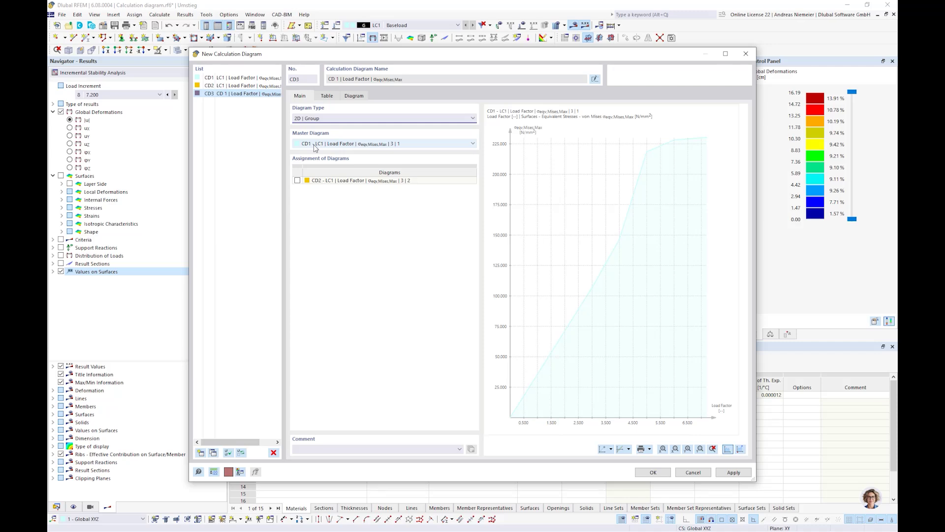
pyautogui.click(297, 180)
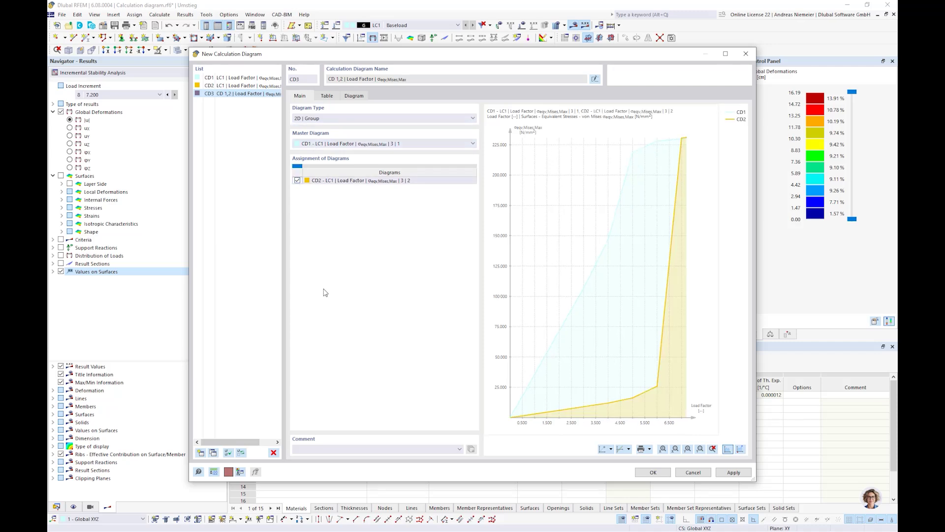